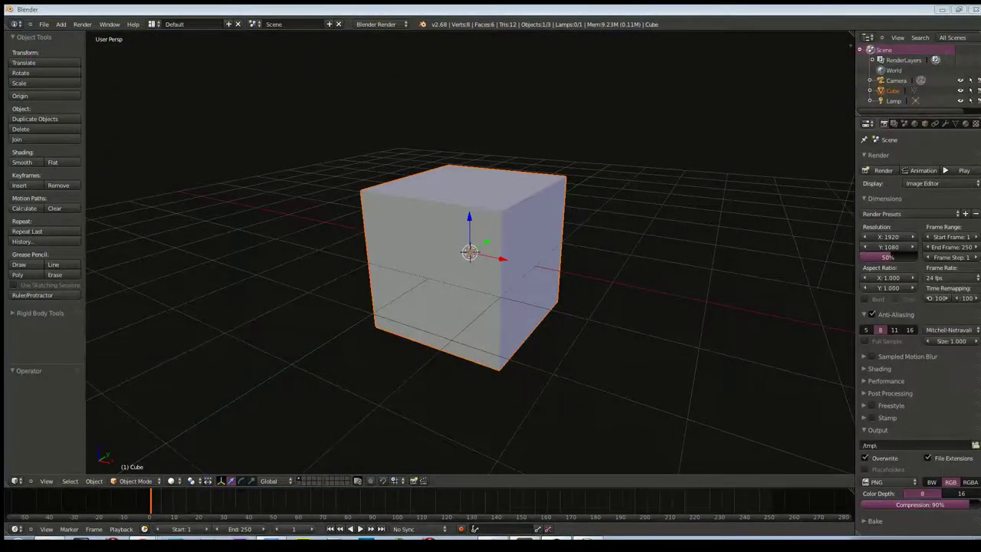
- Orbit and zoom around the default cube, then bring up the operator search
middle_click_drag(427, 235, 406, 230)
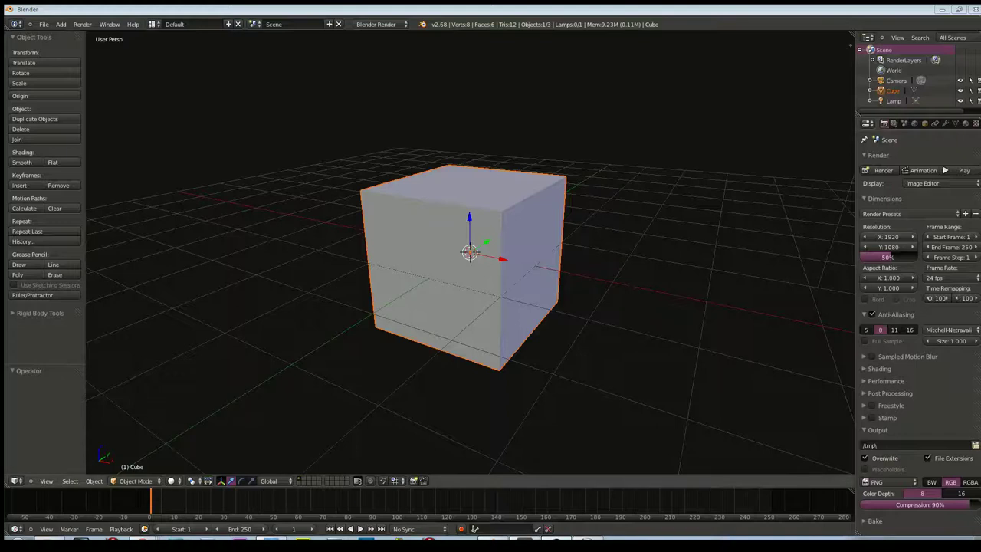
scroll(440, 241, "up", 3)
mouse_move(440, 239)
middle_mouse_down()
mouse_move(465, 233)
mouse_move(433, 242)
middle_mouse_up()
scroll(450, 259, "down", 1)
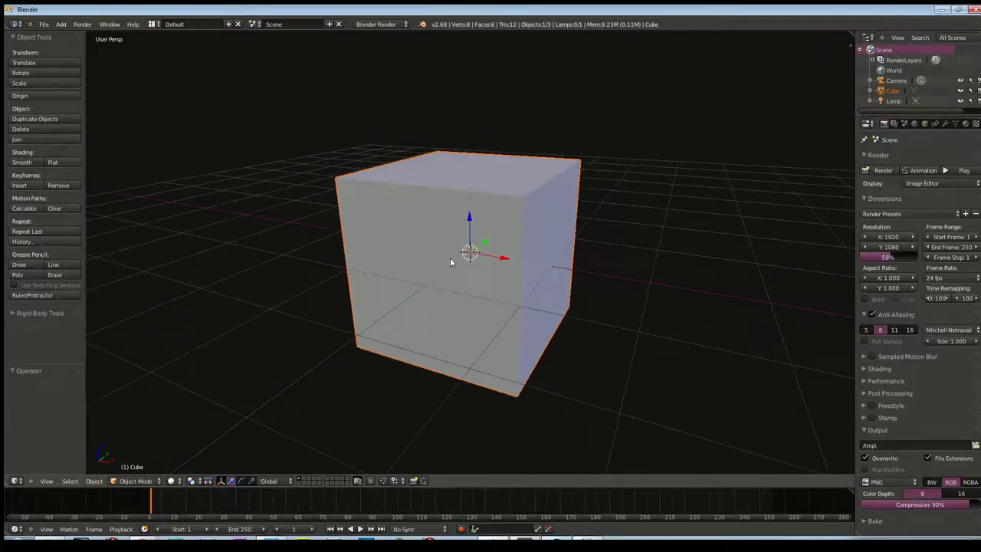
key("space")
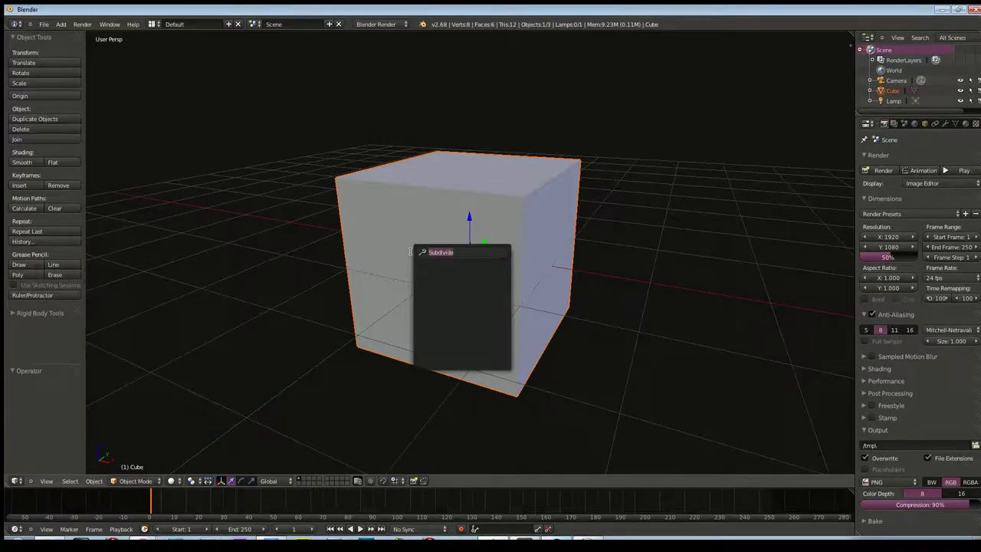
- In Edit Mode, run Subdivide on the cube's mesh three times
key("Escape")
key("Tab")
key("space")
left_click(443, 284)
key("space")
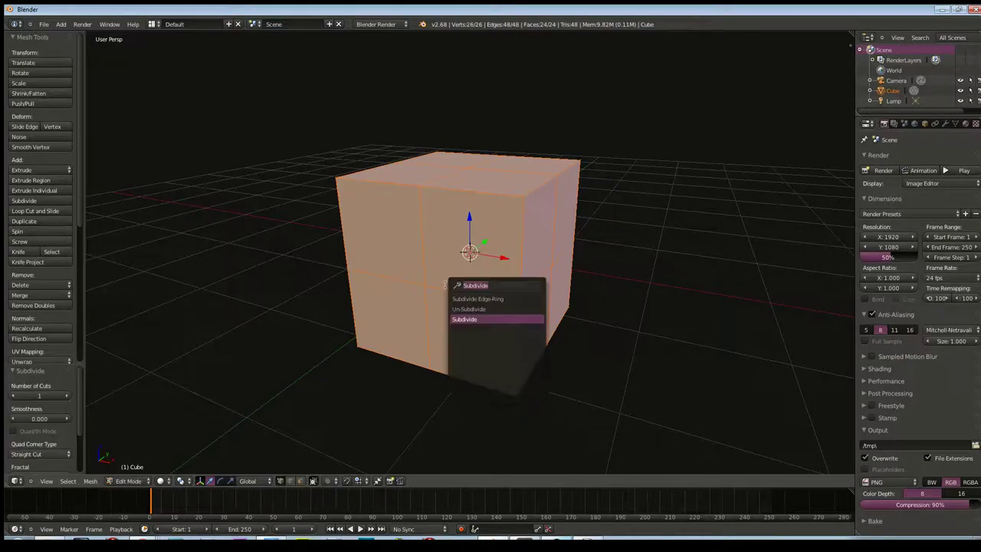
key("Return")
key("space")
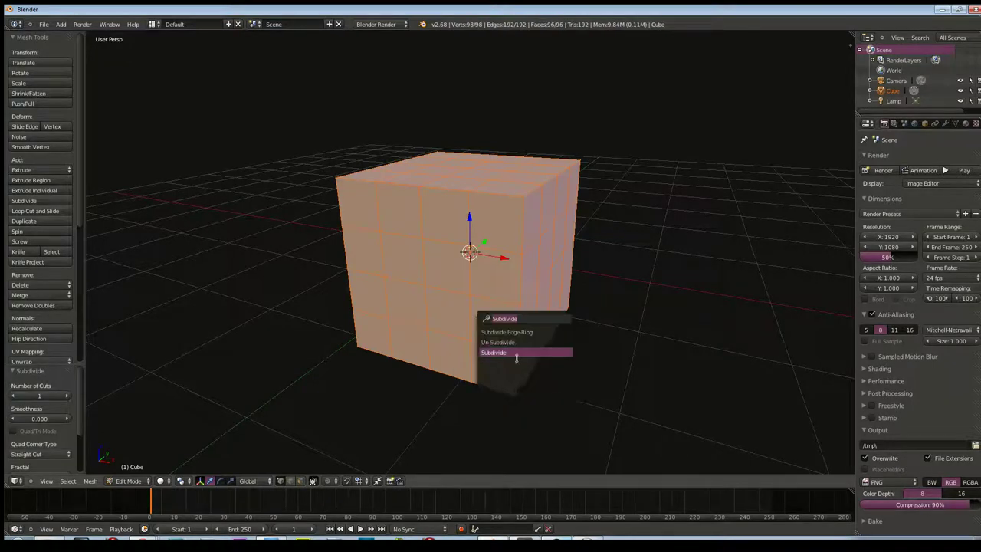
left_click(516, 355)
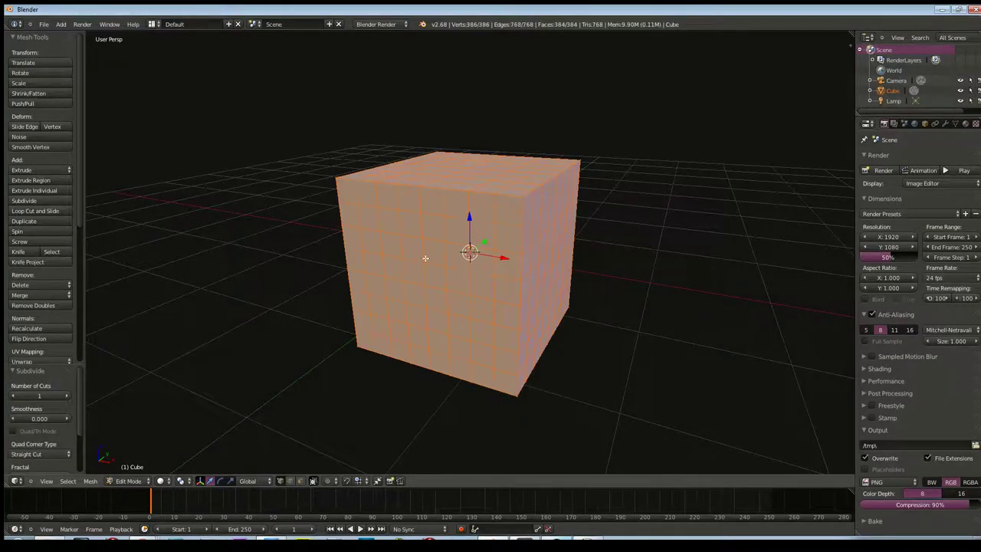
- Toggle Edit Mode off and back on and deselect the whole mesh
mouse_move(518, 236)
middle_mouse_down()
mouse_move(430, 229)
mouse_move(499, 251)
middle_mouse_up()
scroll(487, 252, "up", 2)
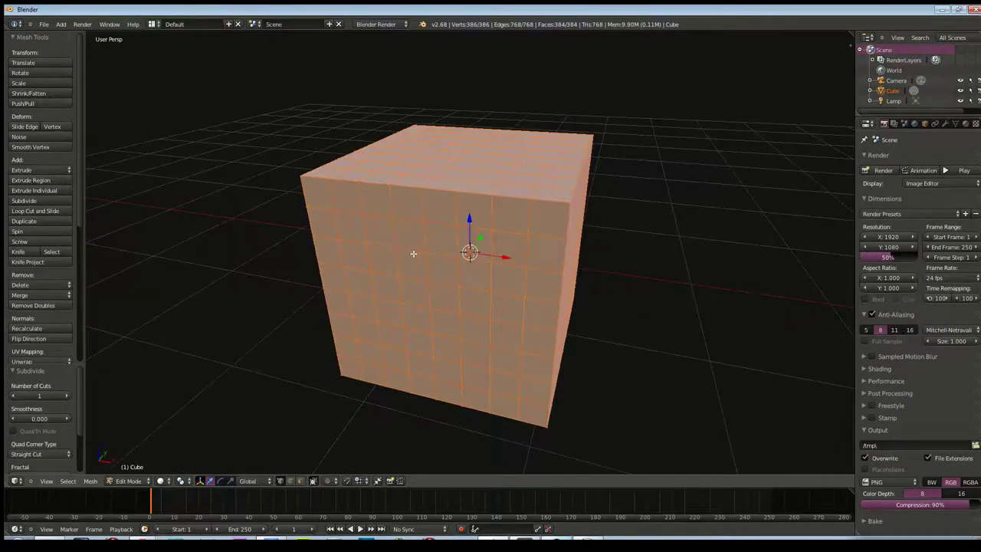
key("Tab")
key("Tab")
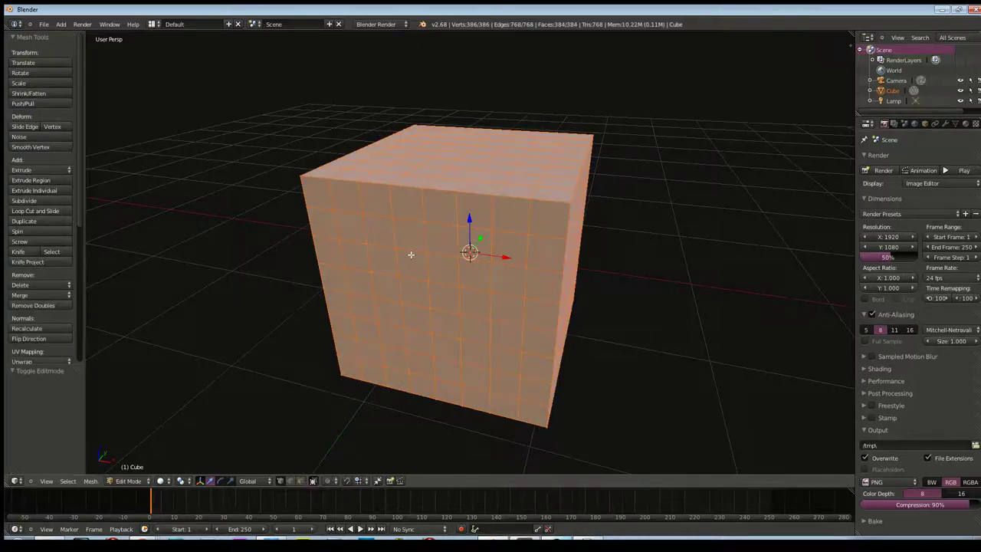
key("a")
mouse_move(431, 258)
middle_mouse_down()
mouse_move(422, 236)
mouse_move(401, 245)
mouse_move(444, 264)
middle_mouse_up()
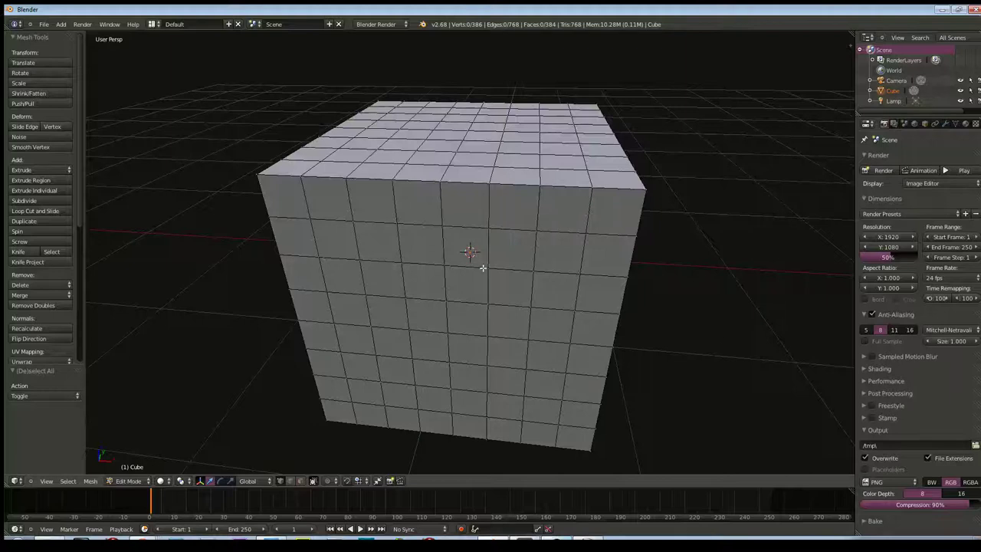
- In face select mode, pick one face on the cube's front and inset it
middle_click_drag(567, 265, 566, 251)
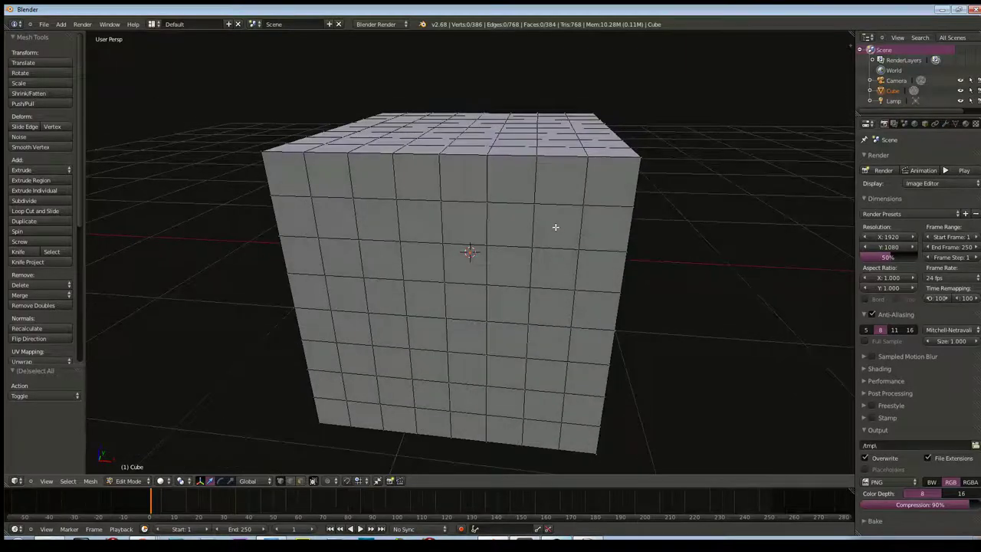
left_click(301, 480)
right_click(560, 223)
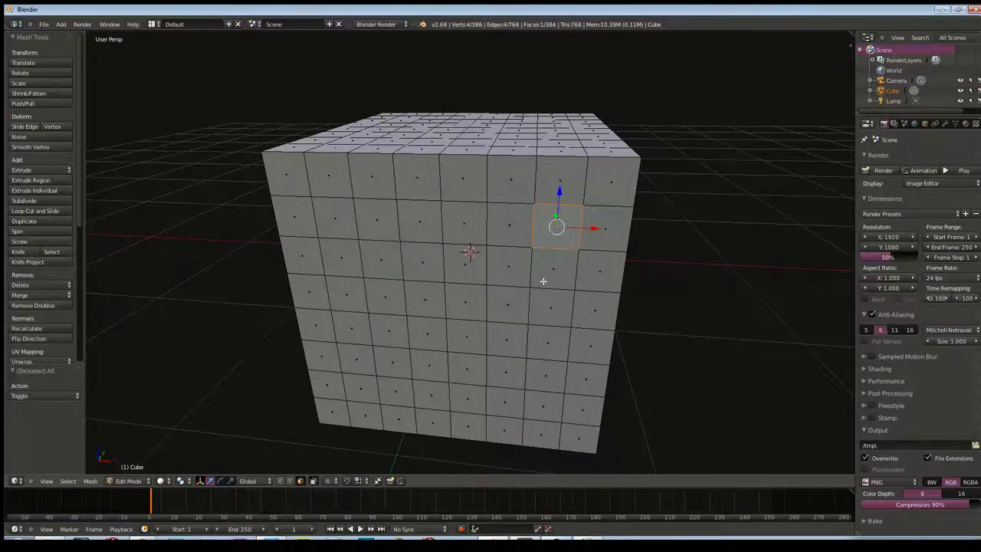
middle_click_drag(561, 263, 541, 277)
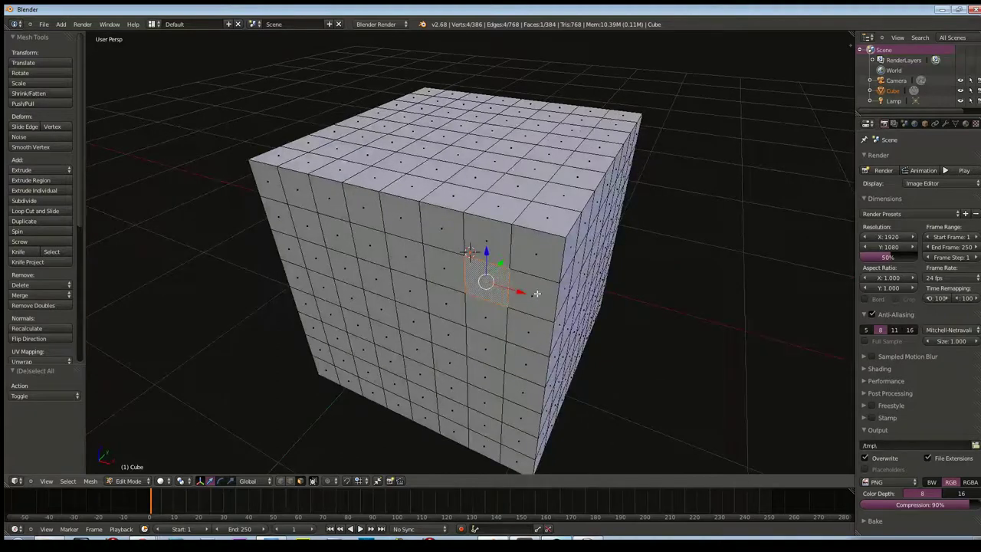
middle_click_drag(529, 330, 530, 327)
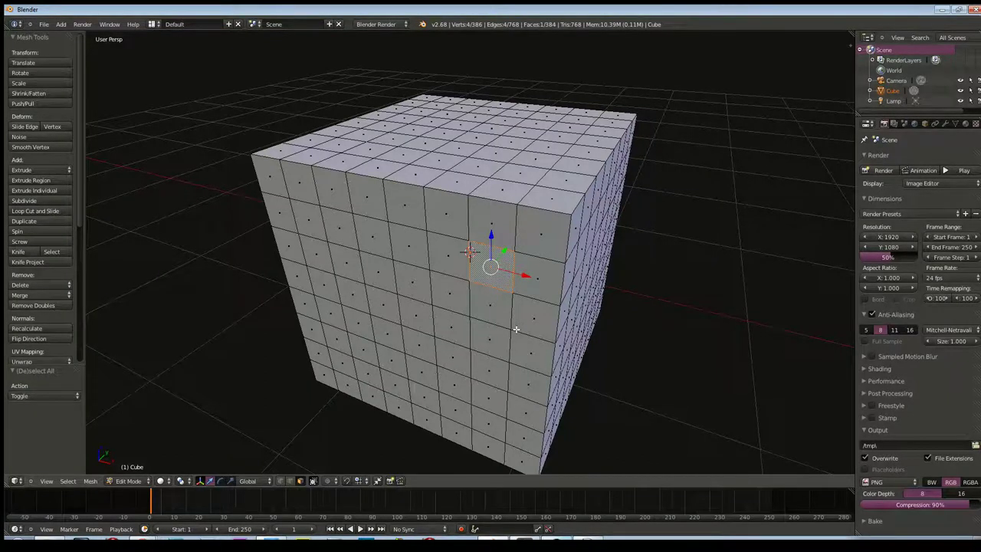
key("i")
left_click(504, 284)
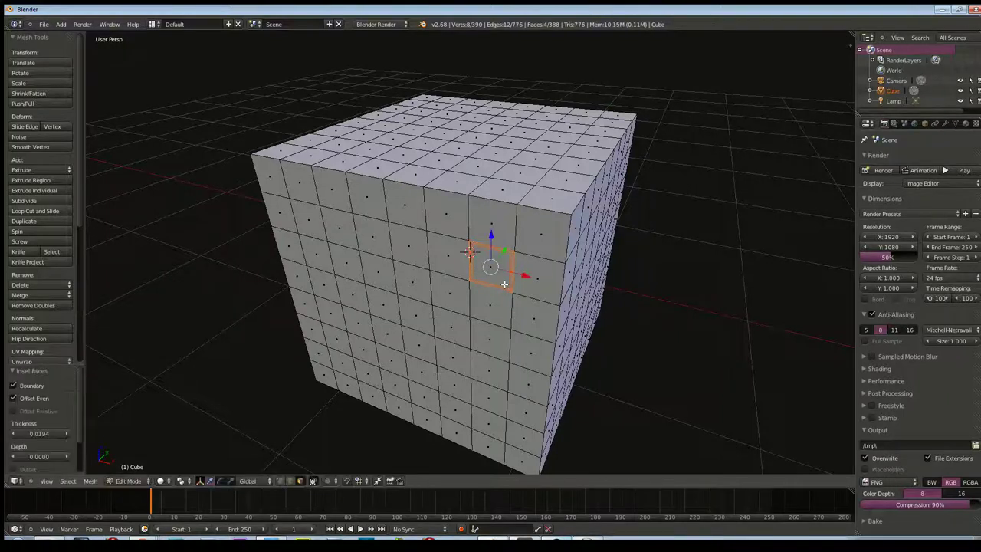
- Select only the inner inset face and push it inward into a recess
left_click_drag(503, 253, 503, 253)
scroll(511, 274, "up", 7)
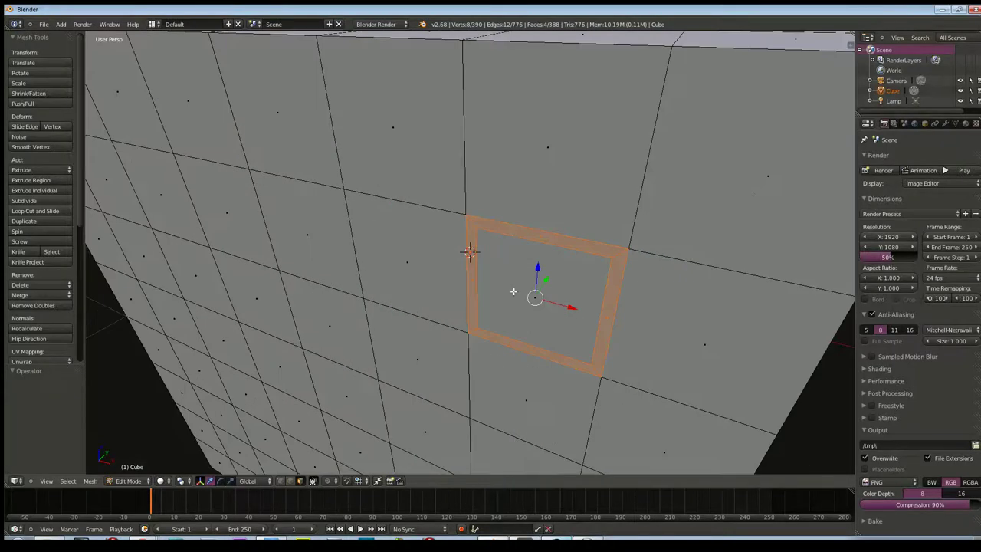
key("a")
right_click(512, 322)
key("g")
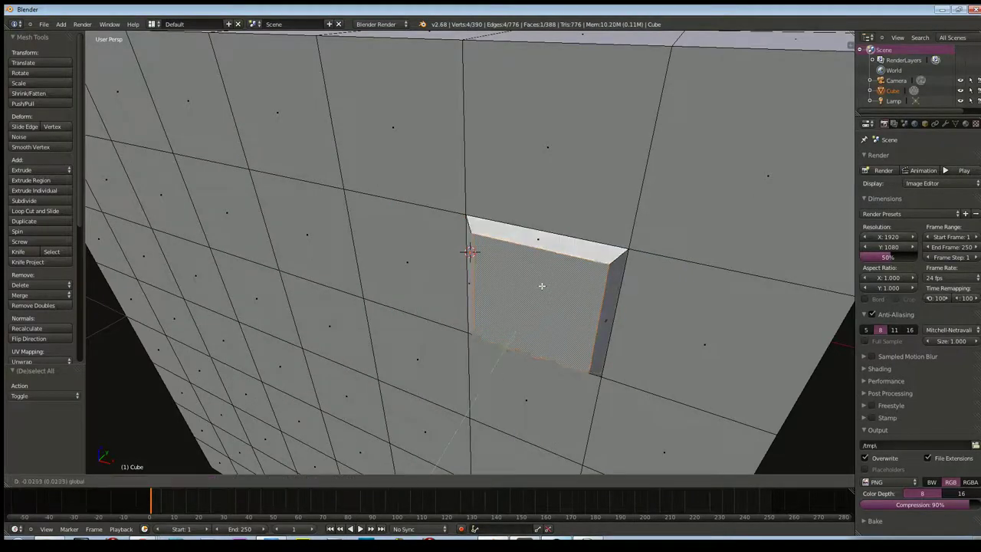
left_click(547, 285)
mouse_move(547, 284)
middle_mouse_down()
mouse_move(506, 285)
mouse_move(548, 332)
mouse_move(478, 328)
middle_mouse_up()
- Inset a face near the front's centre at thickness 0.0175 and another face on the left
scroll(547, 333, "down", 3)
scroll(477, 328, "up", 2)
scroll(484, 327, "up", 2)
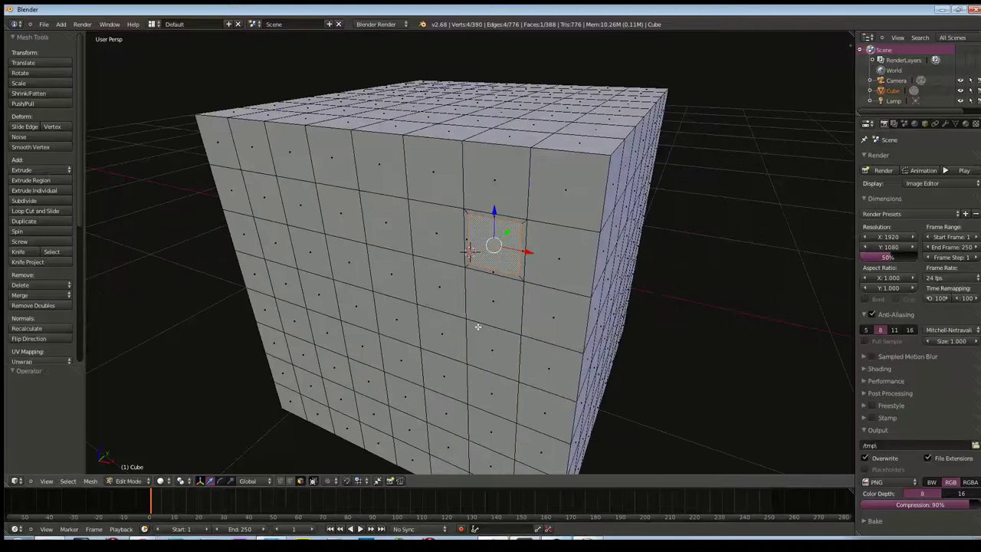
mouse_move(408, 310)
middle_mouse_down()
mouse_move(500, 322)
mouse_move(536, 296)
middle_mouse_up()
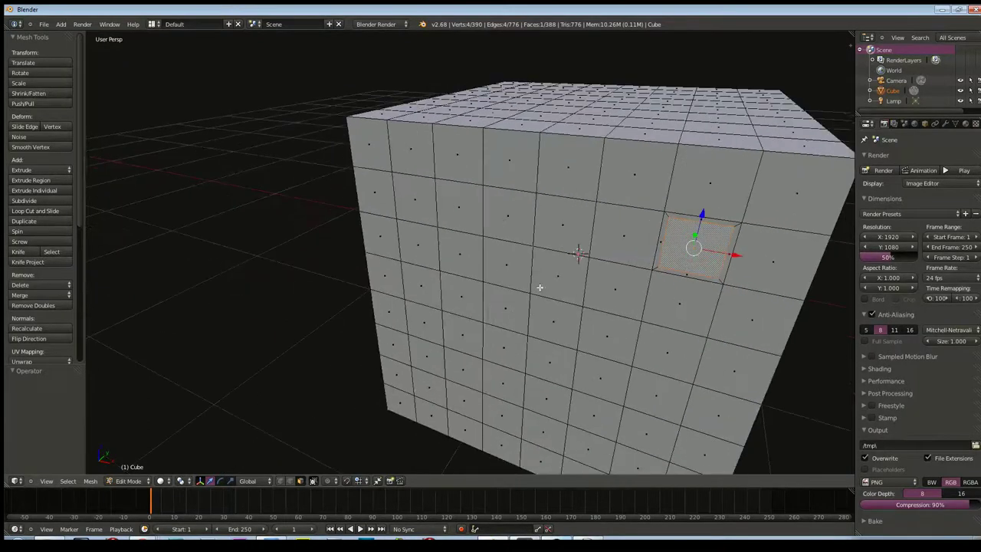
right_click(549, 280)
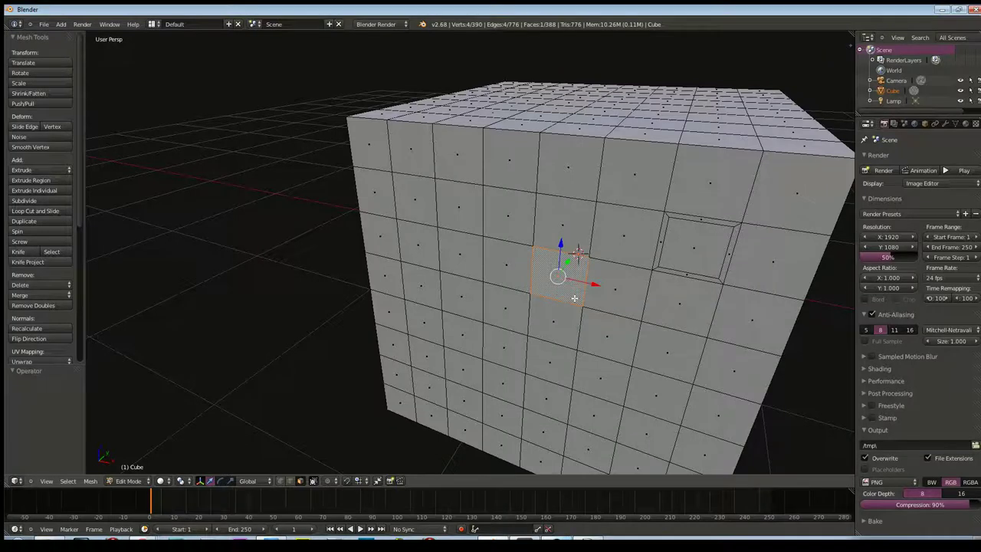
key("i")
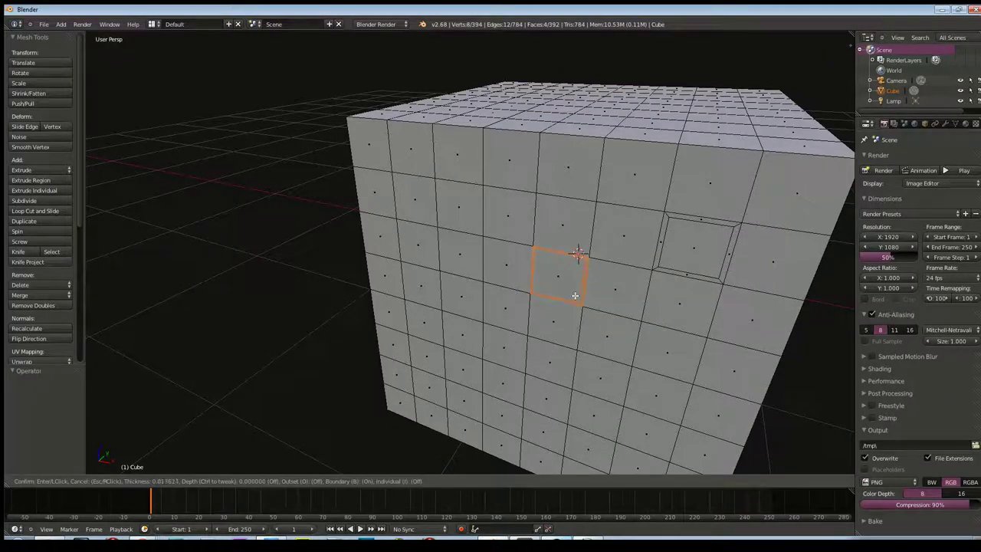
left_click(575, 297)
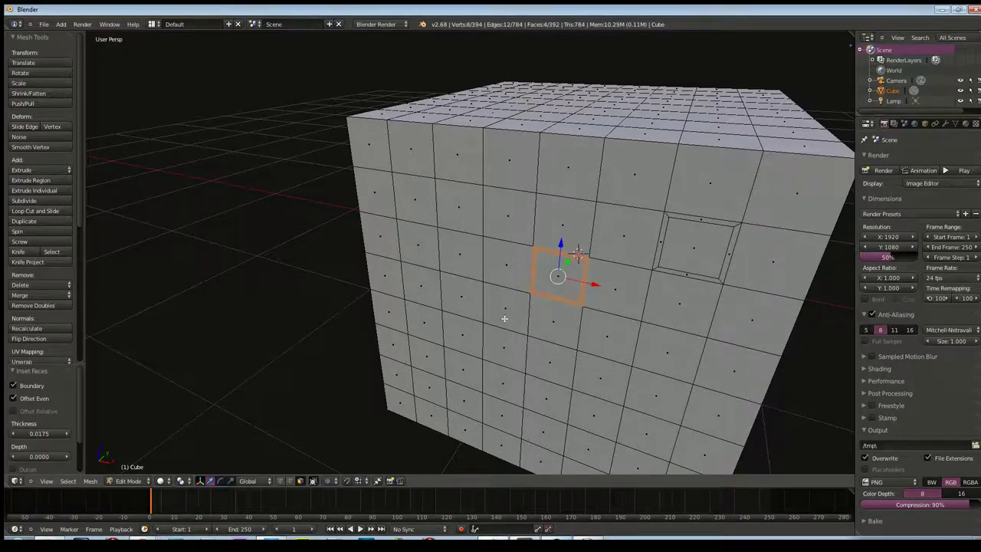
right_click(429, 289)
key("i")
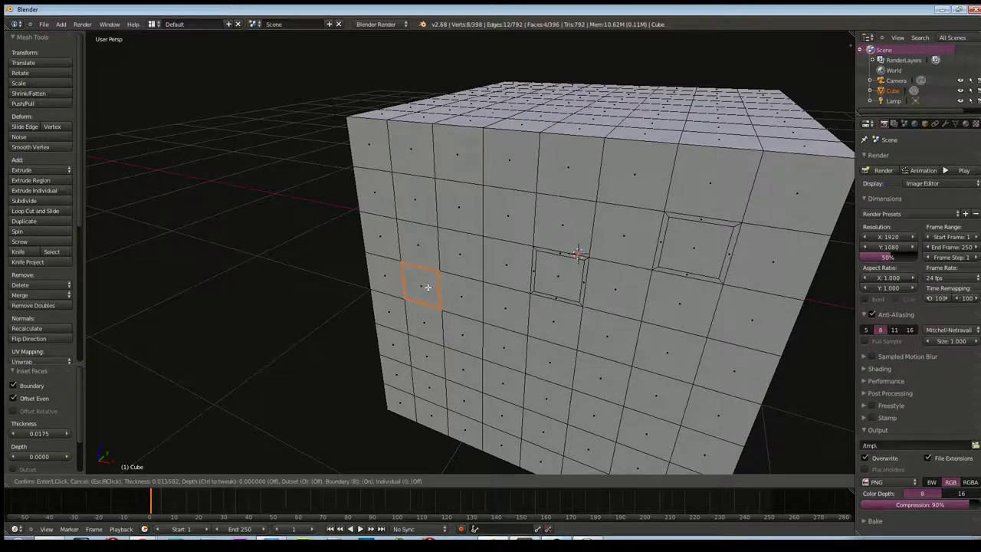
left_click(427, 286)
- Face the front squarely and select the four edges around a lower face in edge mode
scroll(426, 360, "up", 2)
scroll(444, 349, "up", 2)
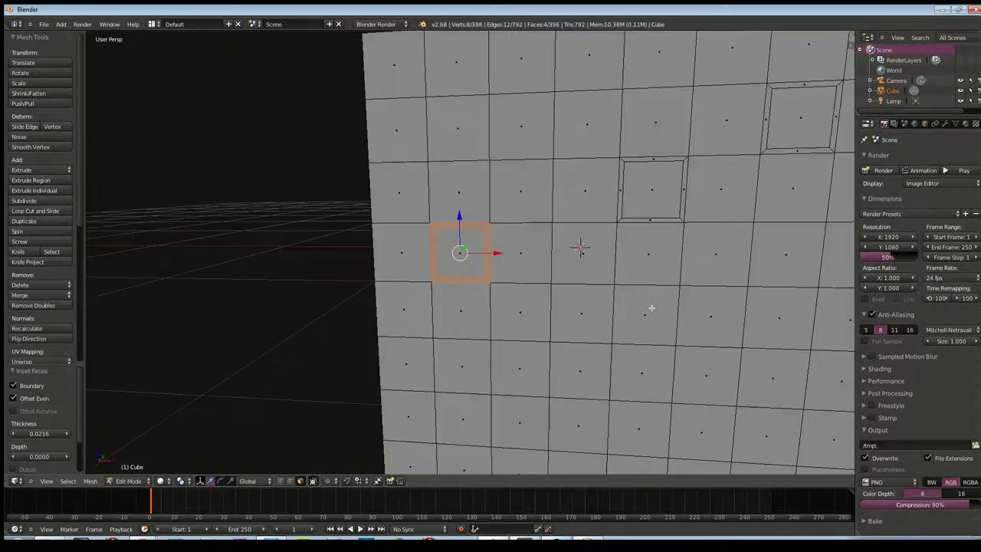
middle_click_drag(659, 320, 545, 325)
right_click(557, 389)
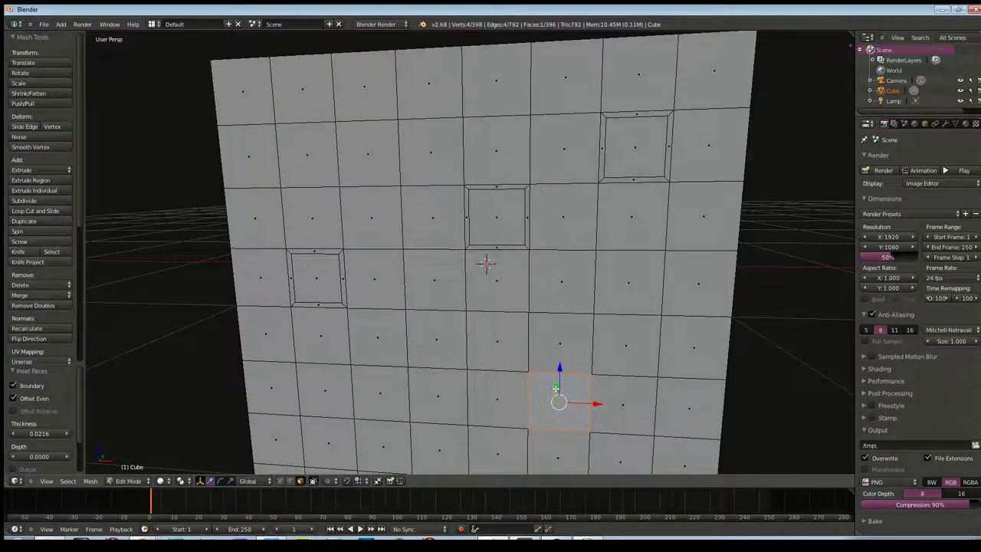
right_click(456, 360)
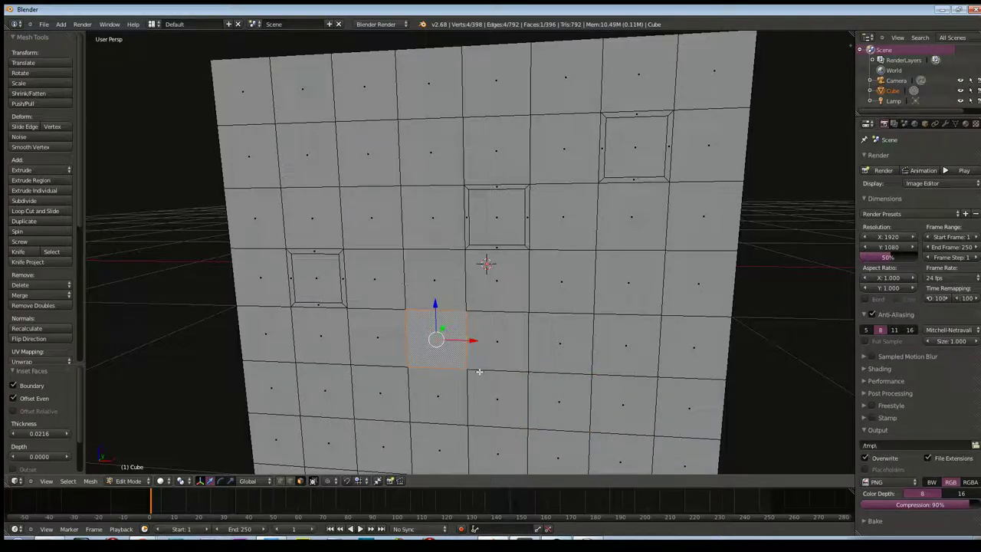
left_click(292, 482)
right_click(491, 371)
right_click(453, 368, "shift")
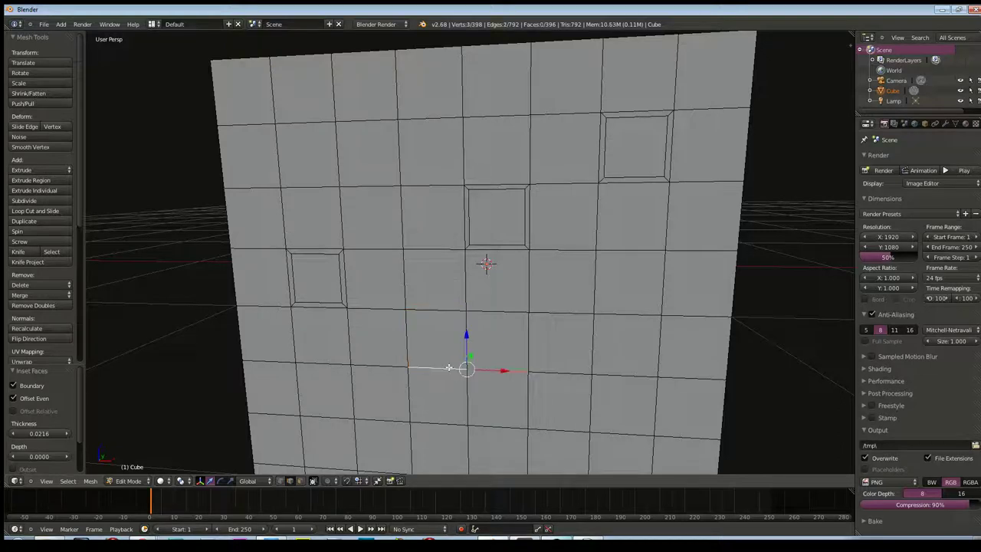
right_click(466, 317, "shift")
right_click(463, 407, "shift")
- Dissolve the selected edges so four lower faces merge into one larger face
key("x")
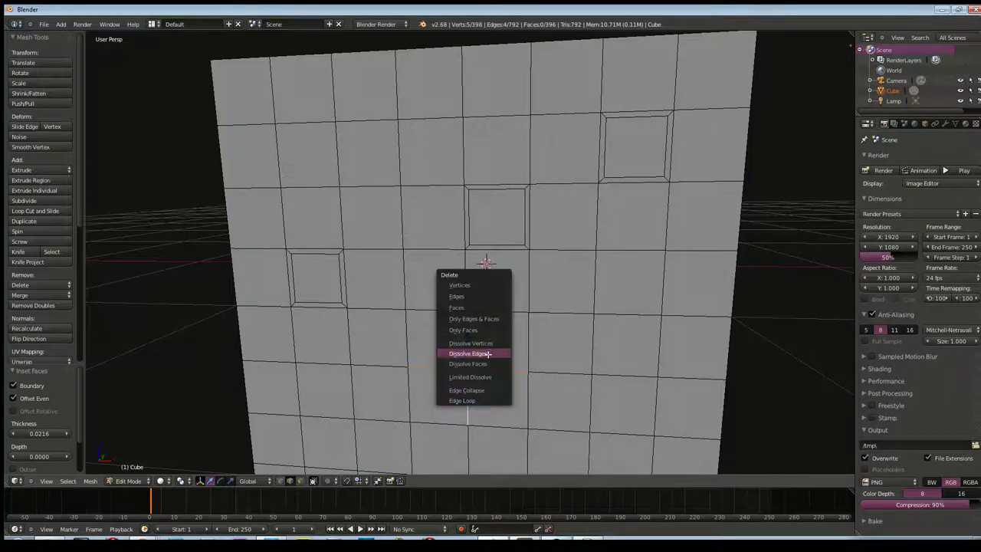
left_click(488, 353)
scroll(481, 383, "up", 3)
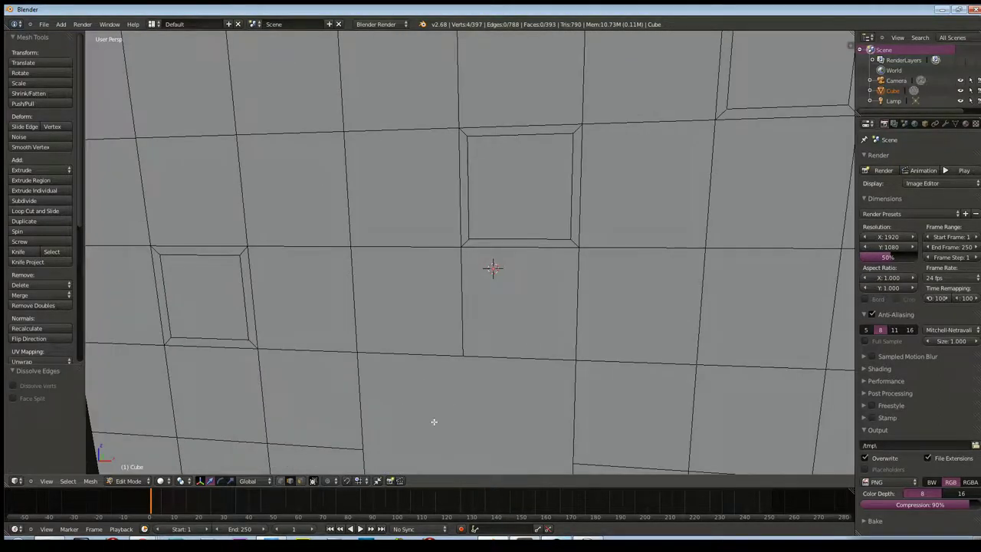
middle_click_drag(432, 419, 447, 339, "shift")
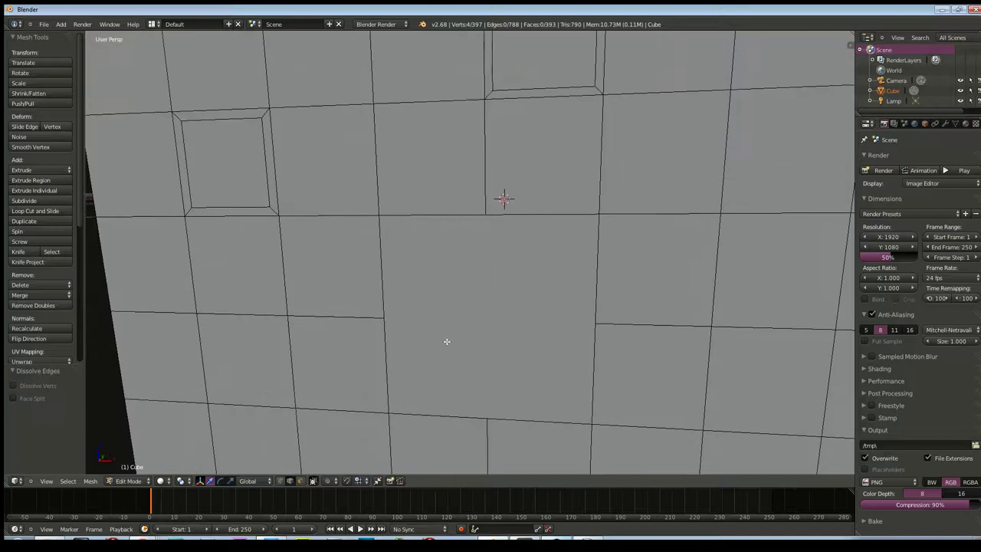
- Back in face mode, inset the merged lower panel at thickness 0.0250
left_click(299, 480)
right_click(467, 365)
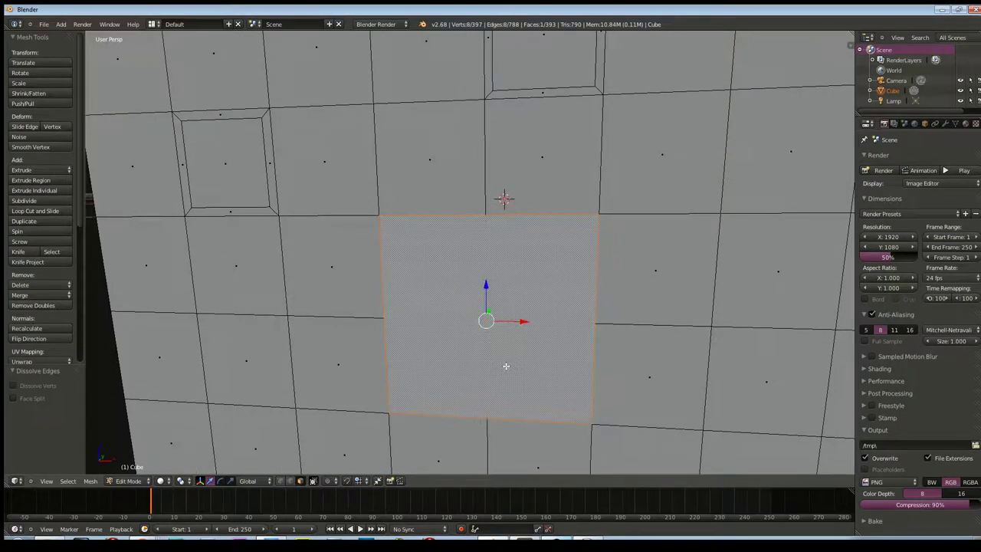
key("i")
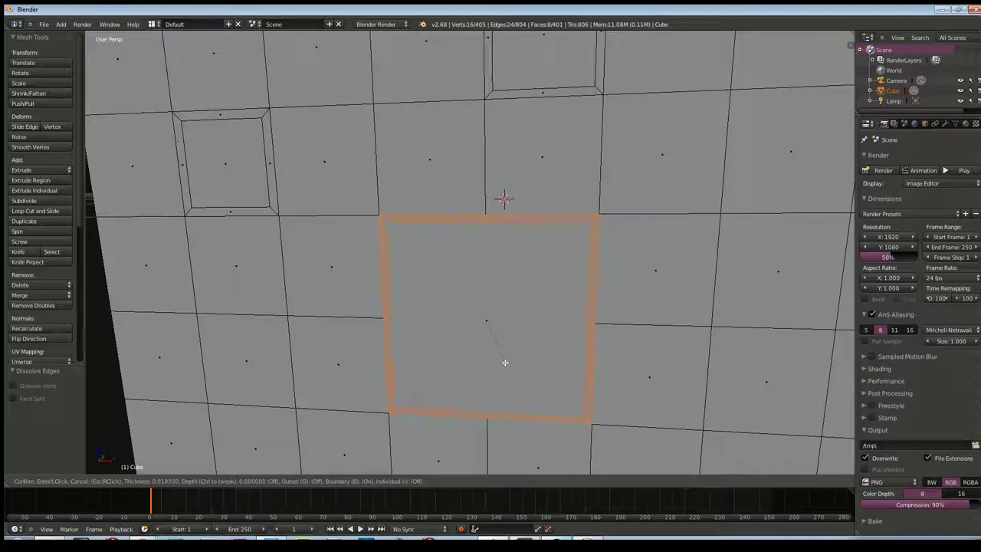
left_click(503, 362)
middle_click_drag(504, 362, 500, 367)
scroll(499, 366, "down", 4)
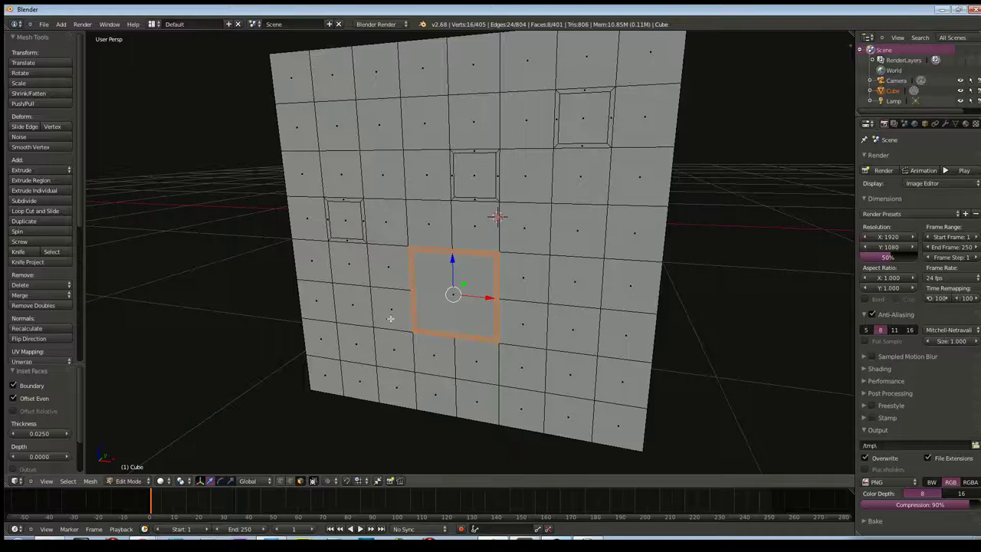
right_click(424, 137)
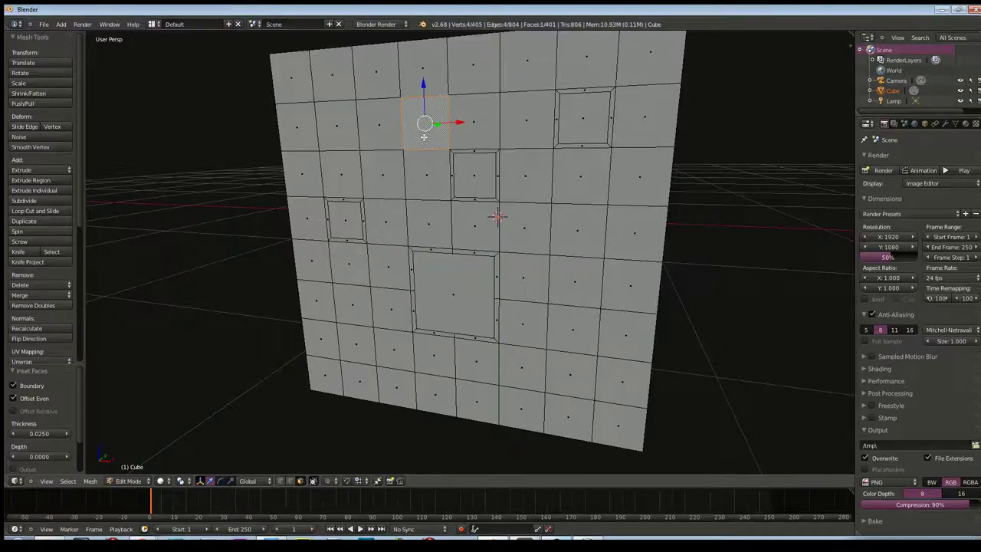
- Inset the top face and the upper-left face with thin borders
key("i")
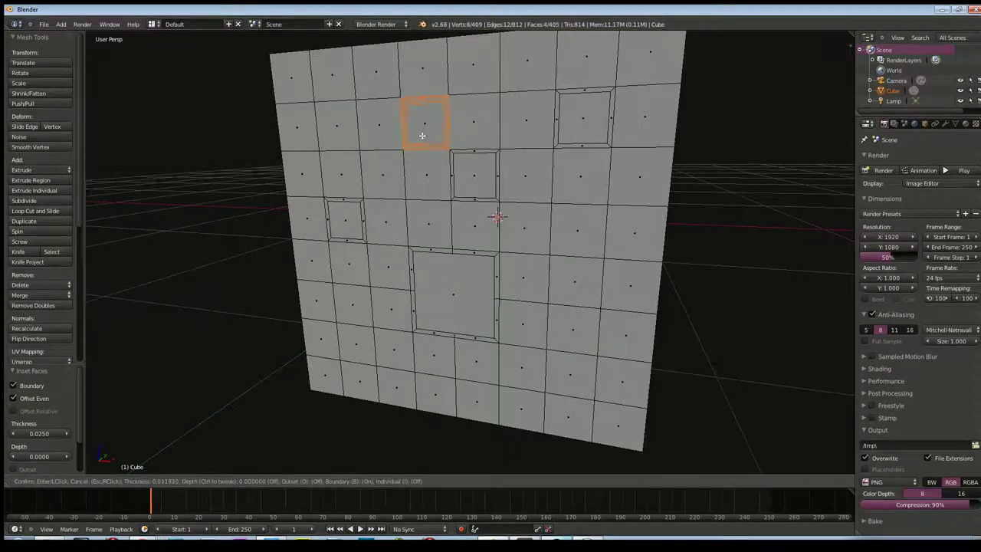
left_click(422, 135)
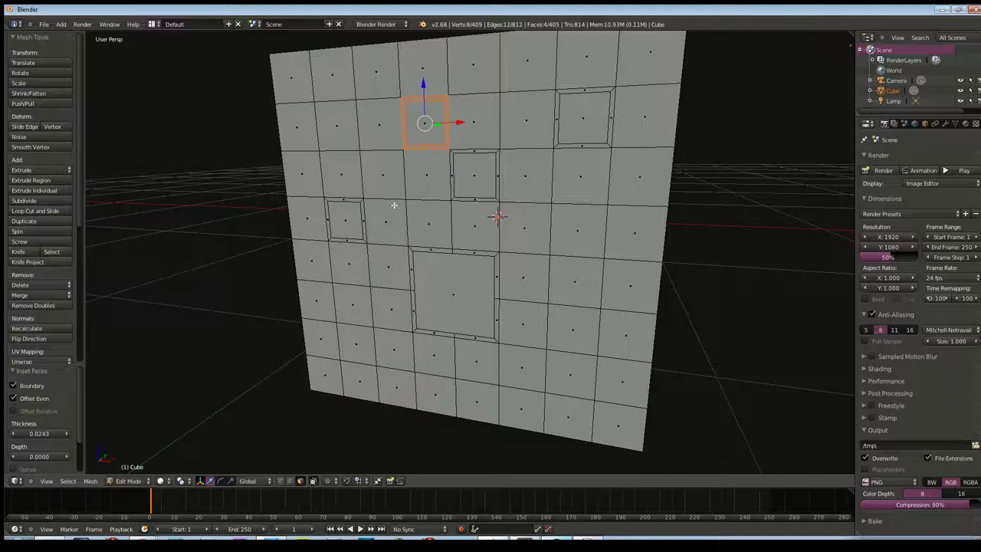
right_click(349, 147)
key("i")
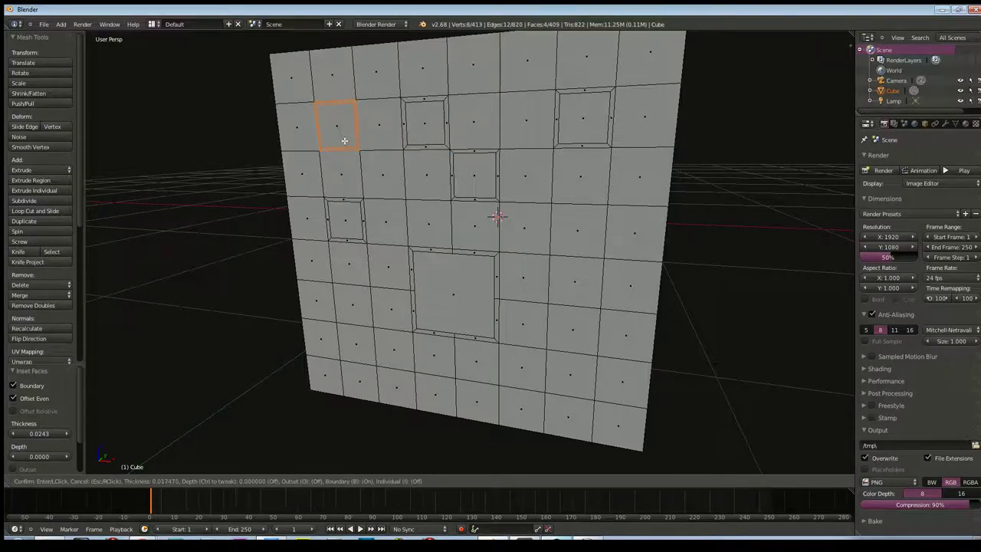
left_click(344, 141)
- Inset a face at the lower right of the front
mouse_move(399, 184)
middle_mouse_down()
mouse_move(446, 267)
mouse_move(526, 339)
middle_mouse_up()
right_click(534, 335)
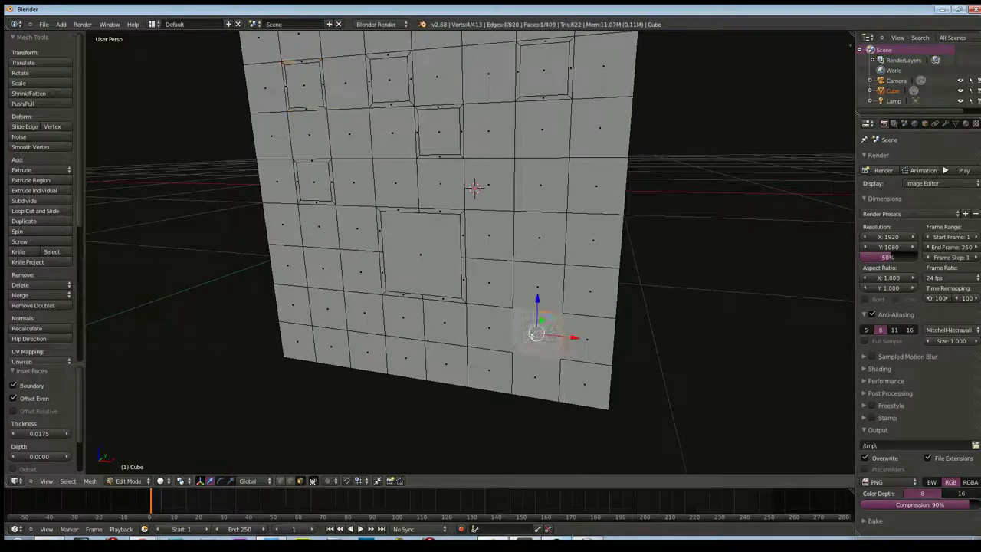
key("i")
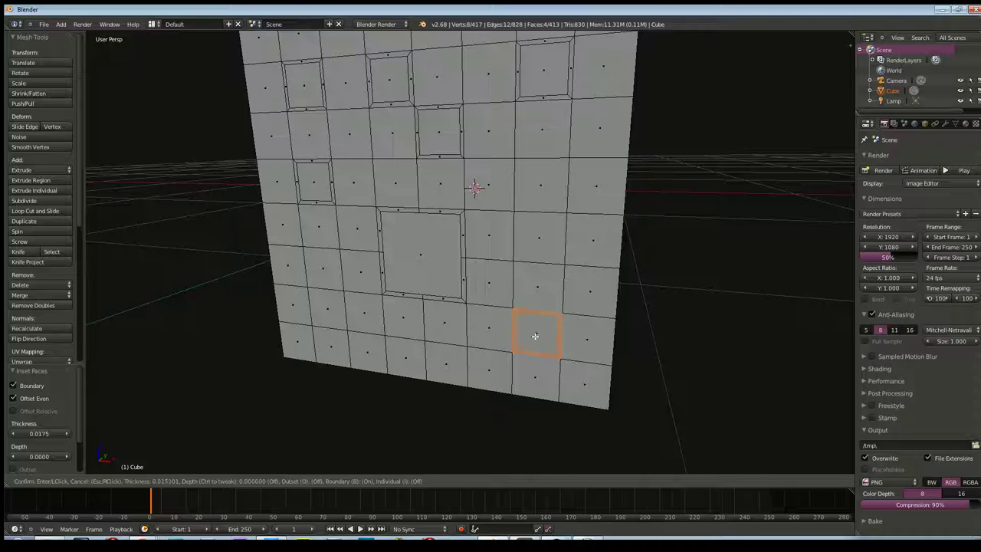
left_click(536, 335)
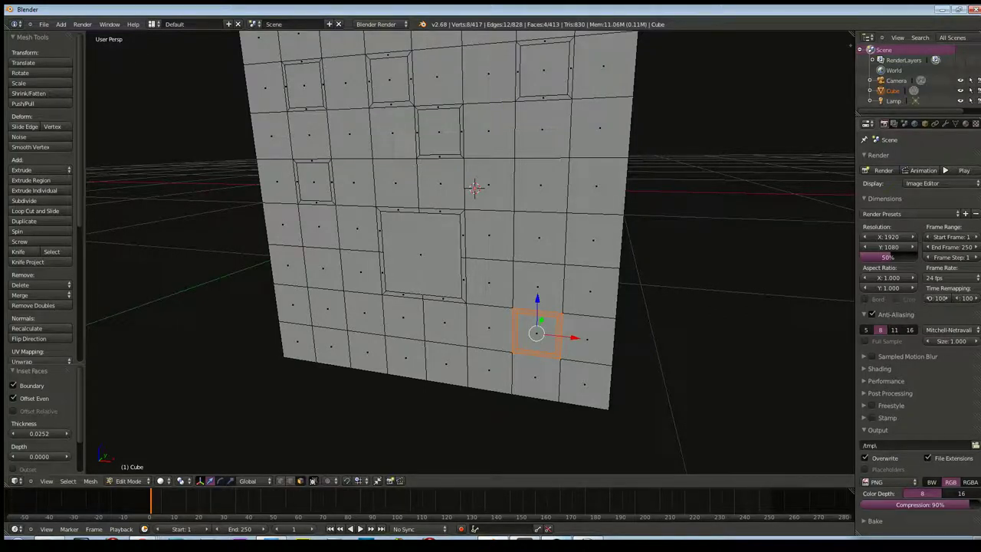
key("alt+Tab")
key("alt+Tab")
key("alt+Tab")
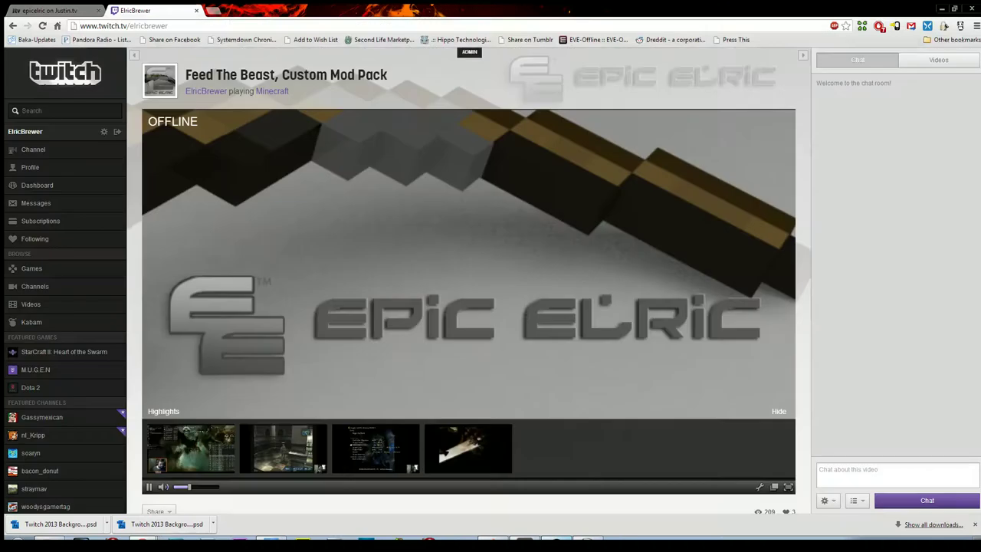
- Close the Justin.tv tab in Chrome and return to Blender
left_click(54, 10)
key("ctrl+w")
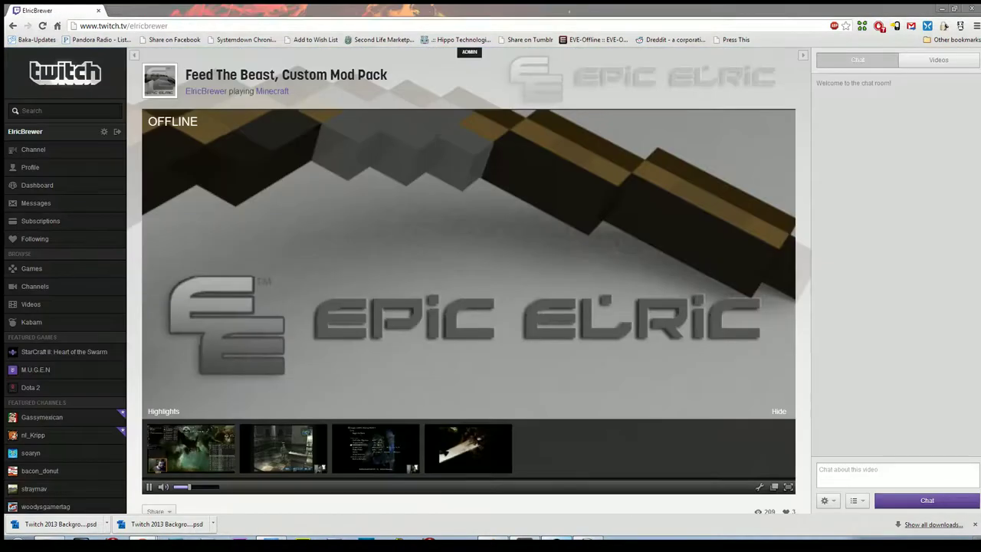
key("alt+Tab")
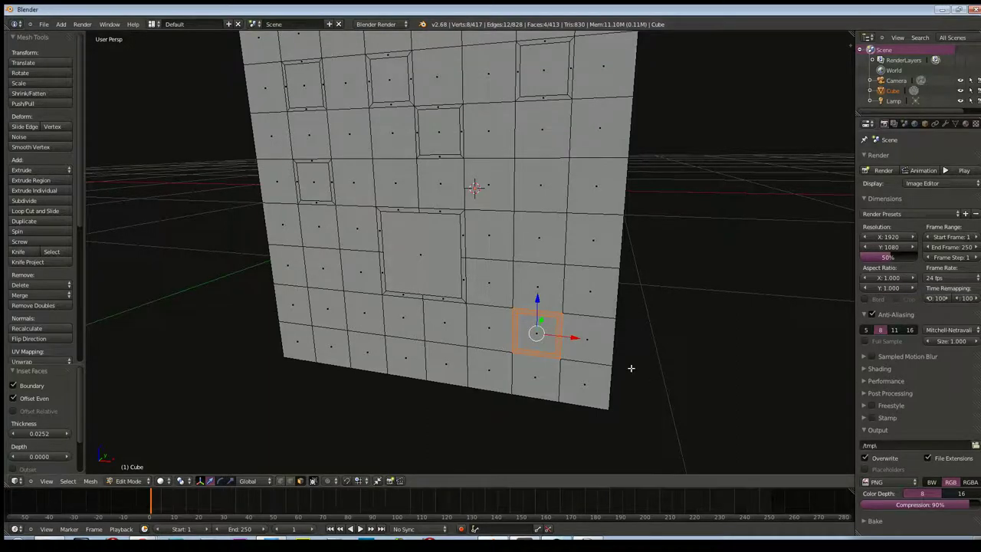
- Select all the inset panel faces on the cube's front together
right_click(410, 268)
right_click(315, 182, "shift")
right_click(309, 98, "shift")
right_click(409, 80, "shift")
right_click(410, 90, "shift")
right_click(393, 88, "shift")
right_click(436, 123, "shift")
right_click(543, 79, "shift")
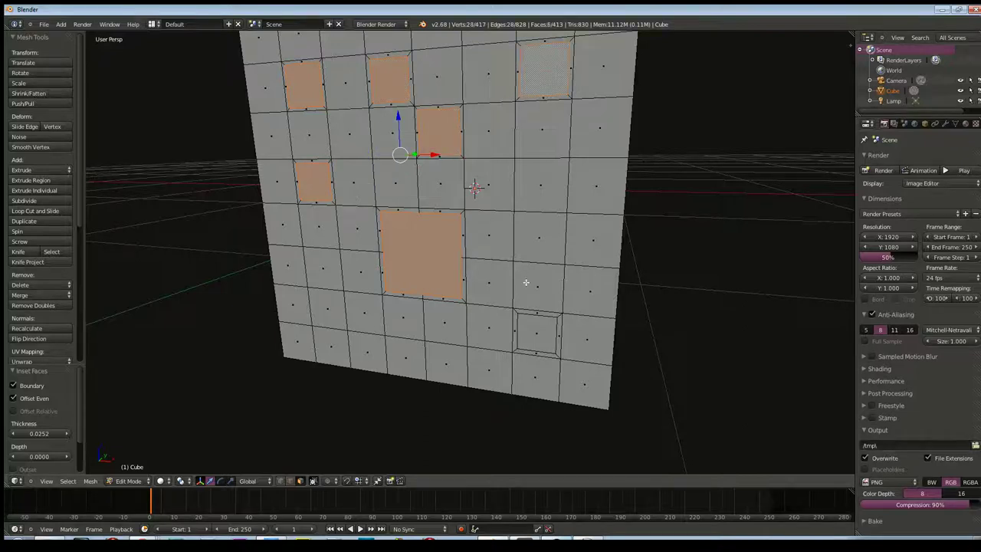
right_click(545, 323, "shift")
- Extrude the selected panels outward by 0.019 along Y to raise them
middle_click_drag(506, 216, 375, 195)
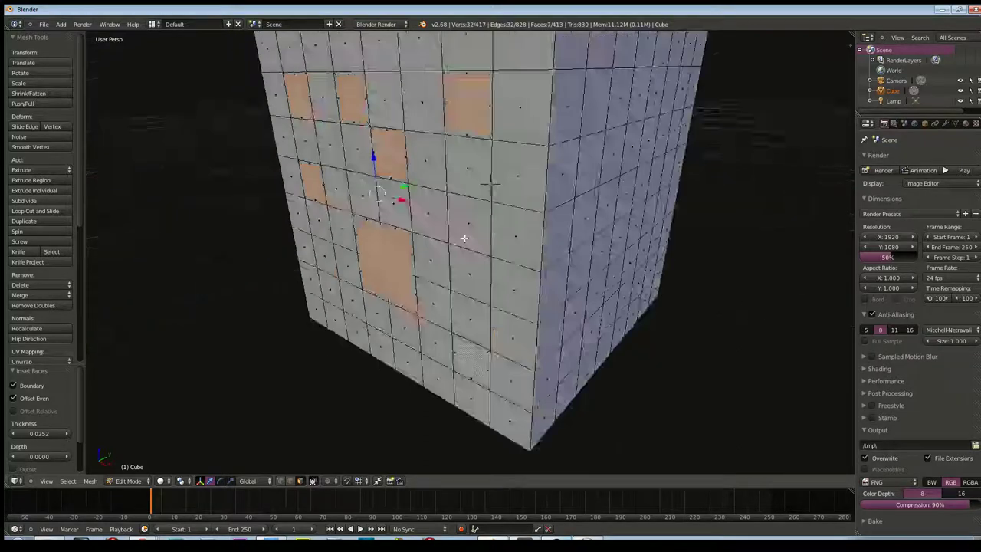
key("e")
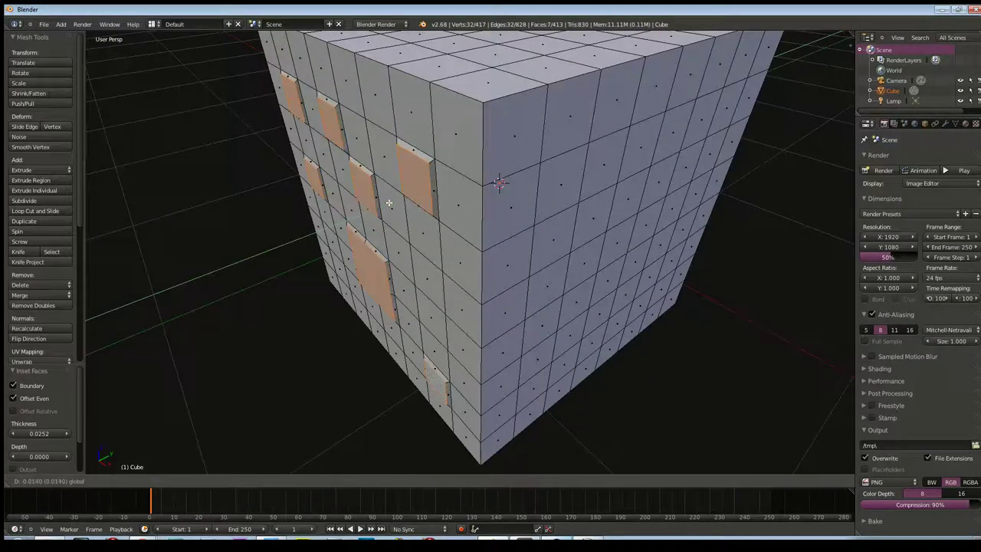
left_click(388, 204)
mouse_move(338, 240)
middle_mouse_down()
mouse_move(482, 218)
mouse_move(453, 230)
middle_mouse_up()
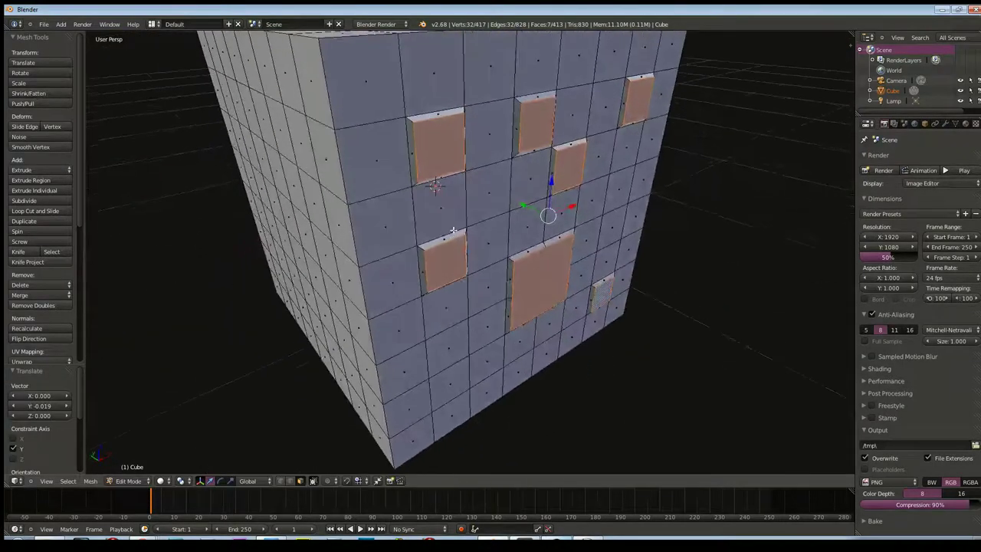
middle_click_drag(513, 241, 361, 222)
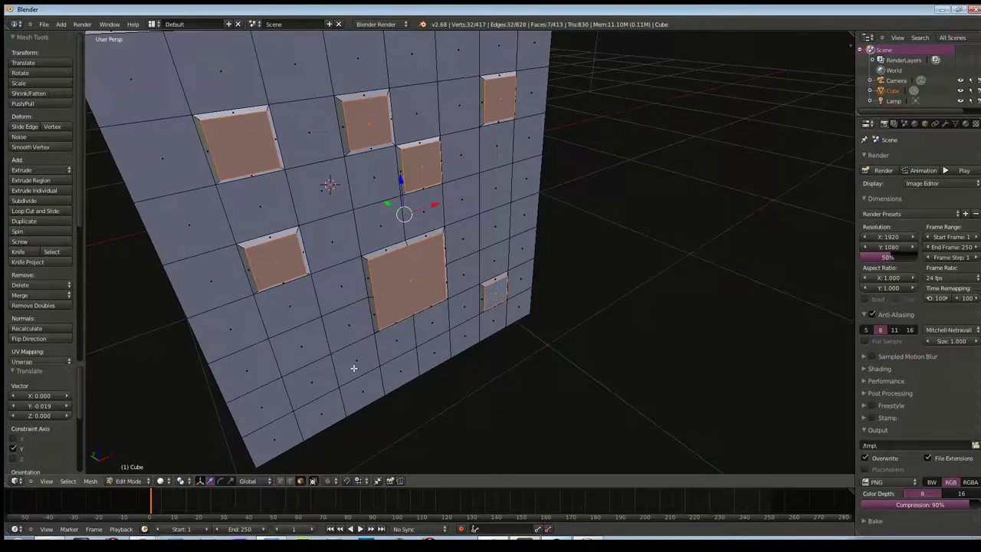
right_click(310, 382)
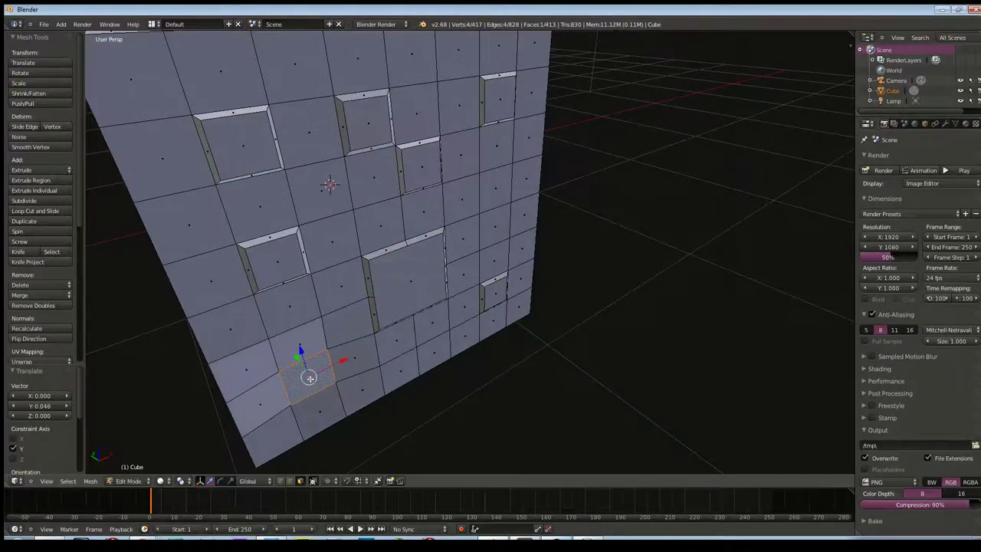
- Recess the lower-left face and another face near the middle by extruding them inward
key("ctrl+z")
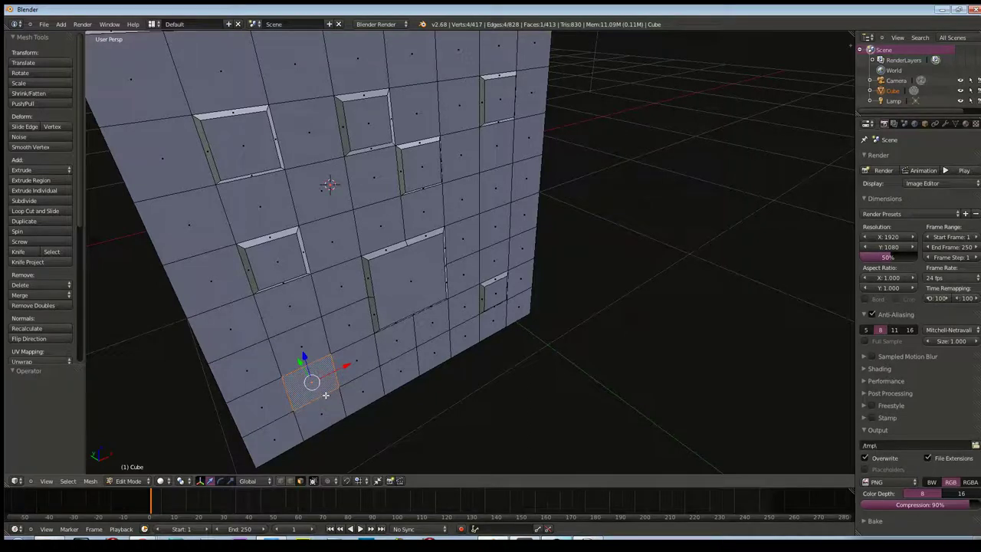
key("e")
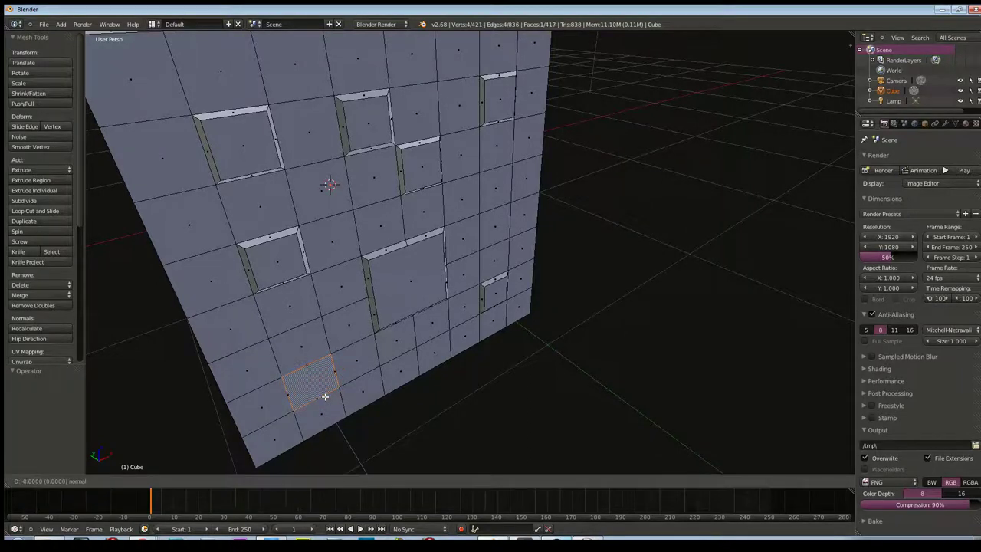
left_click(318, 392)
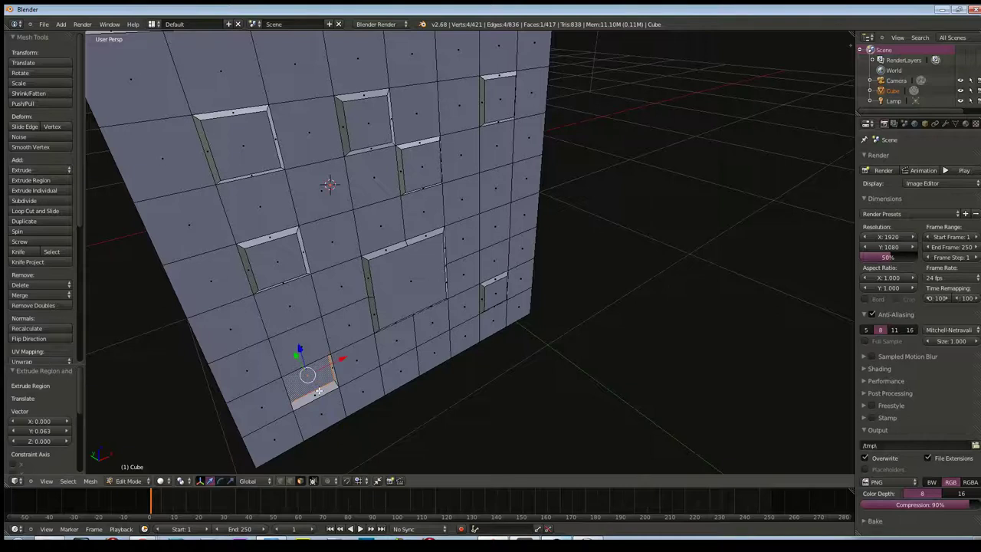
mouse_move(373, 388)
middle_mouse_down()
mouse_move(365, 366)
mouse_move(333, 377)
mouse_move(411, 301)
middle_mouse_up()
right_click(468, 225)
key("e")
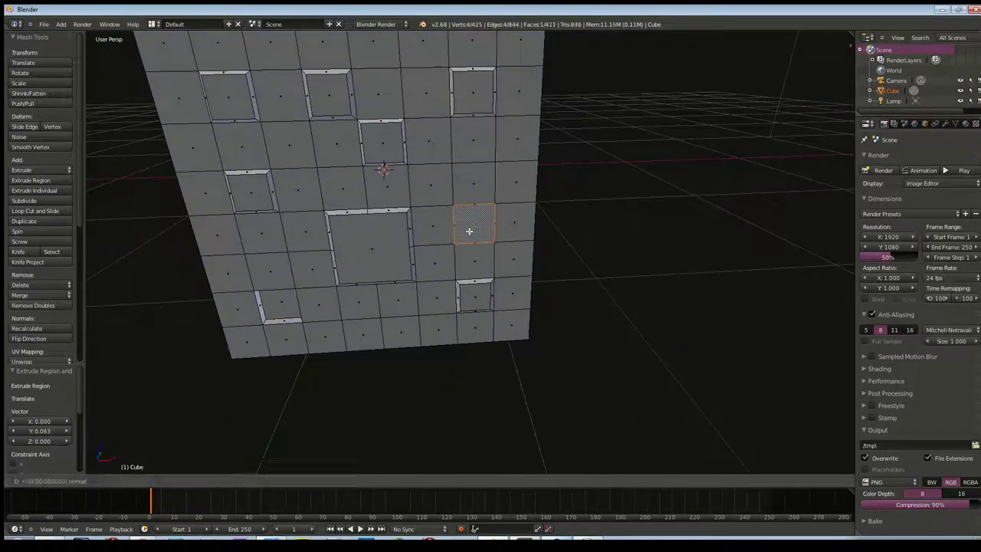
left_click(470, 224)
- Extrude a face near the cube's edge, then undo that extrusion
middle_click_drag(469, 223, 457, 248)
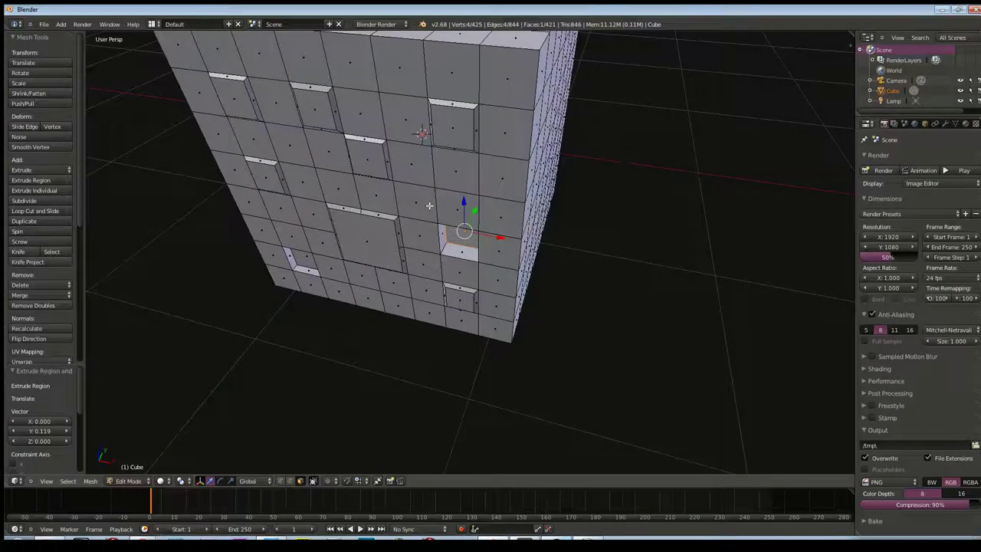
right_click(441, 202)
key("e")
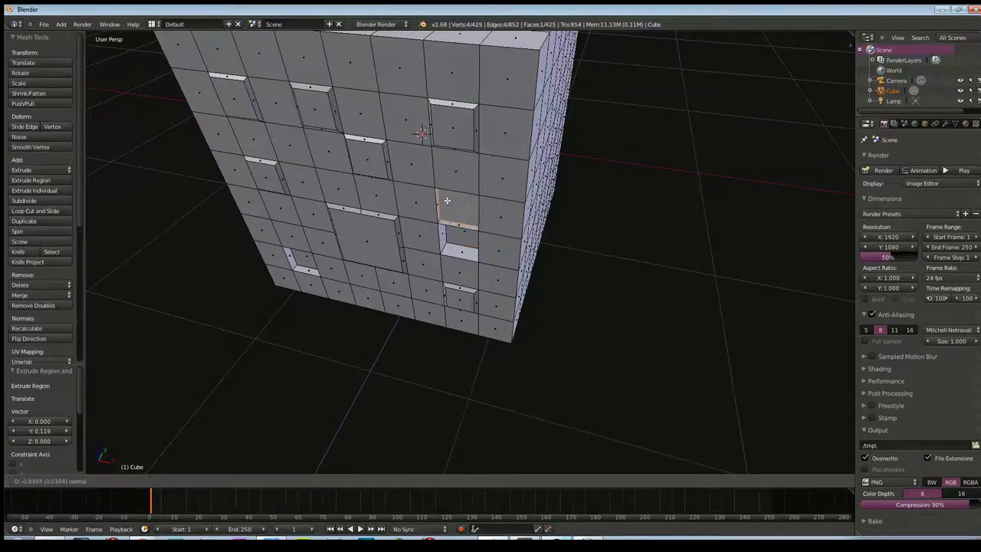
left_click(449, 200)
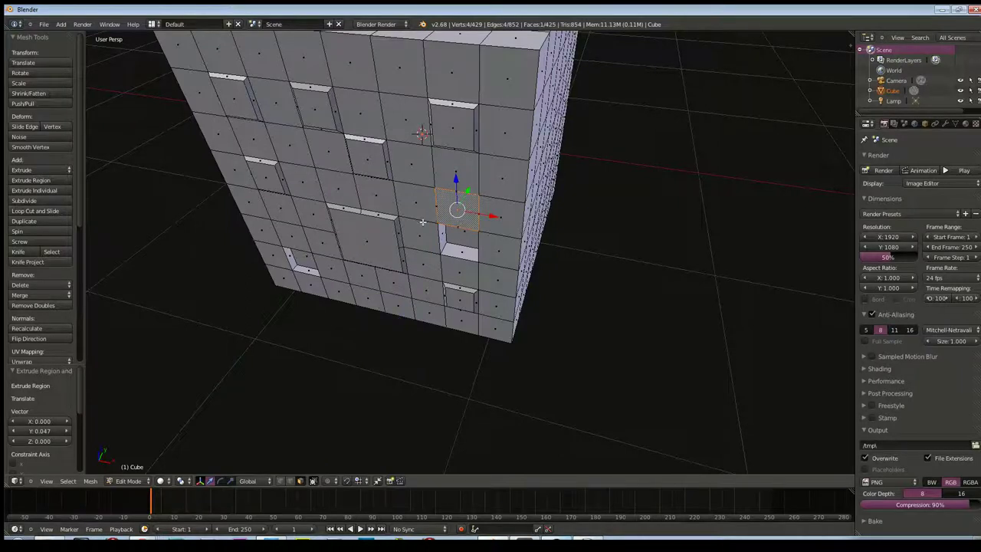
key("ctrl+z")
- Select the face at the cube's top corner, viewing the cube's top
right_click(453, 173)
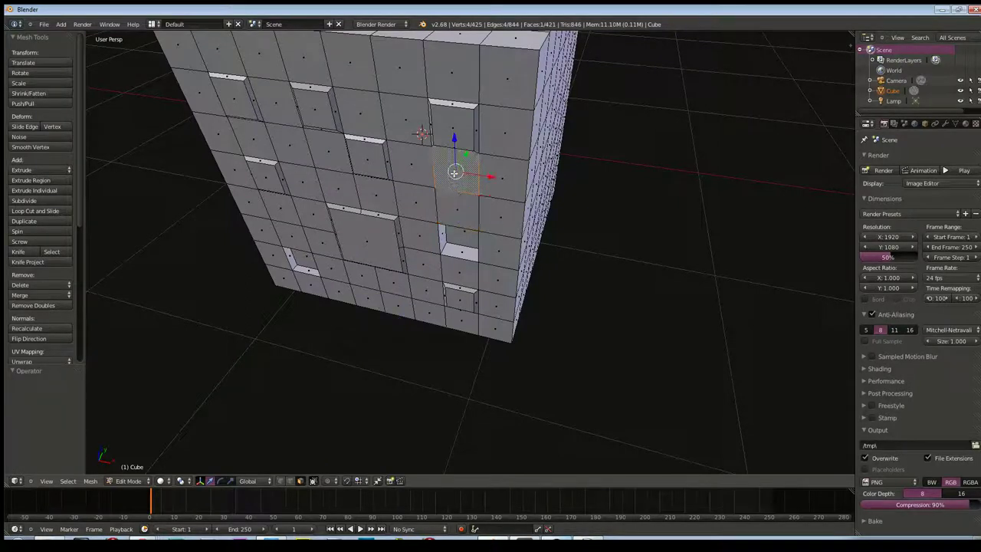
right_click(399, 114)
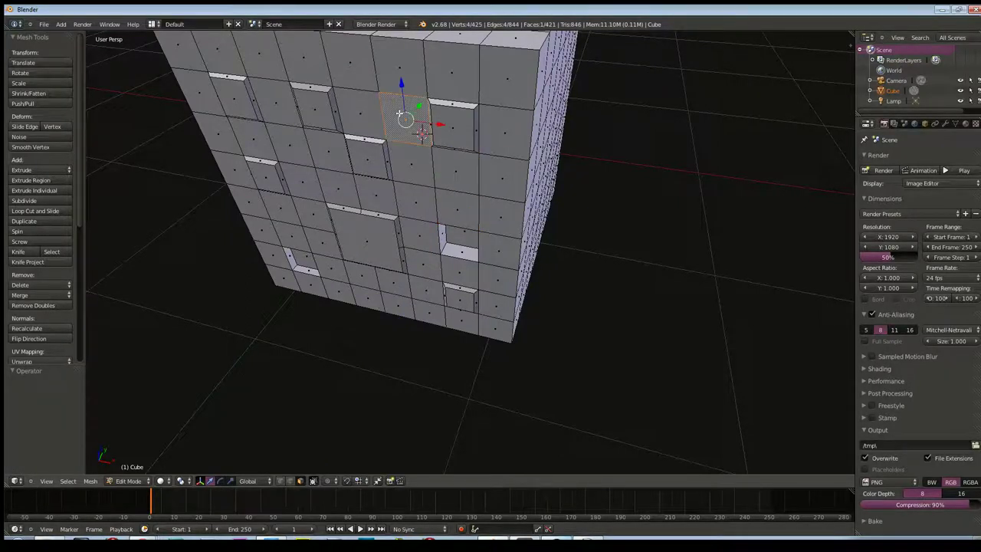
middle_click_drag(402, 119, 427, 134)
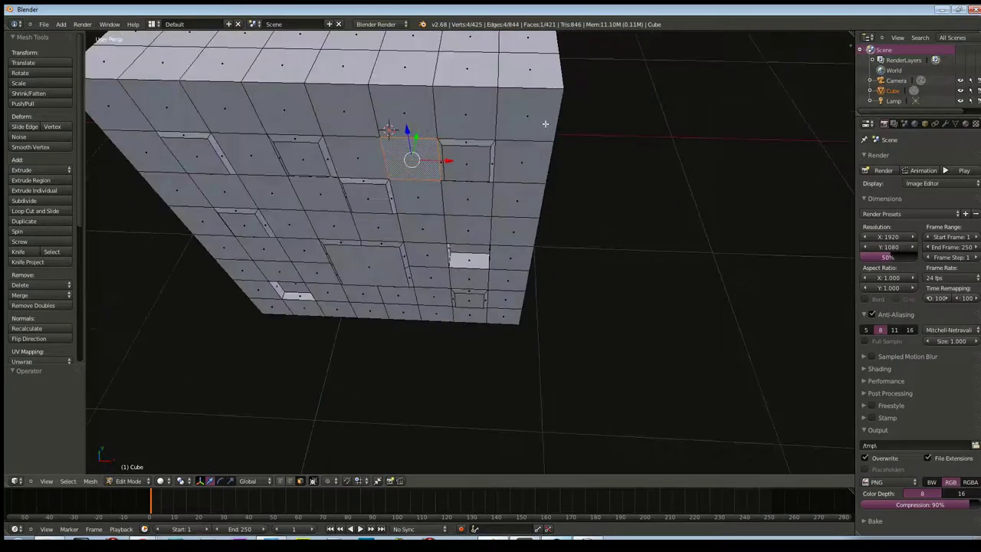
middle_click_drag(537, 90, 483, 106)
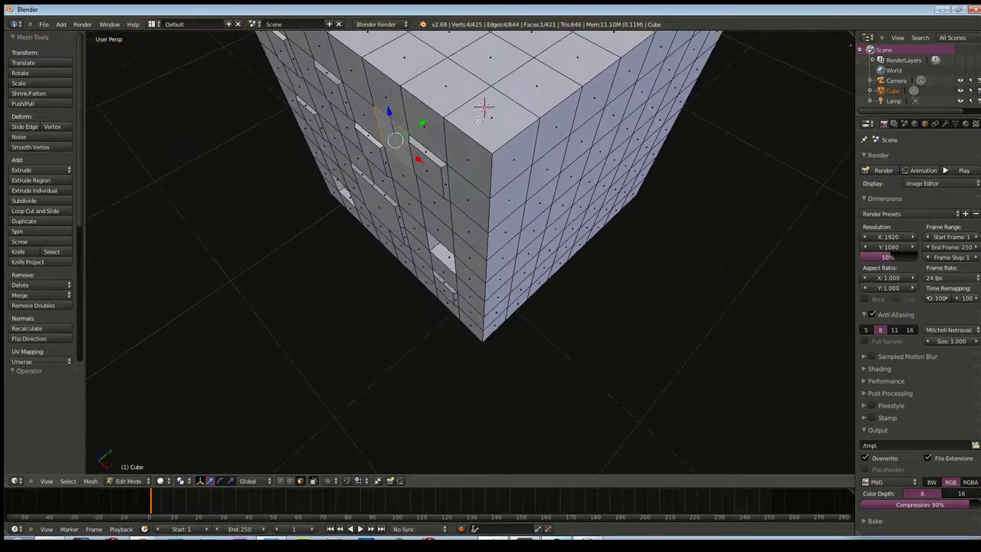
right_click(491, 143)
middle_click_drag(489, 154, 502, 123)
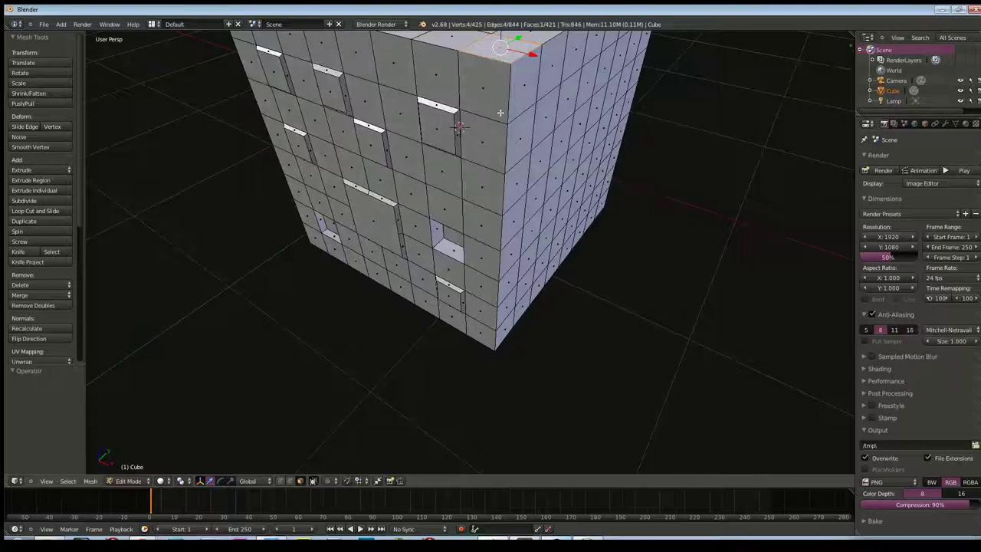
middle_click_drag(500, 113, 474, 150)
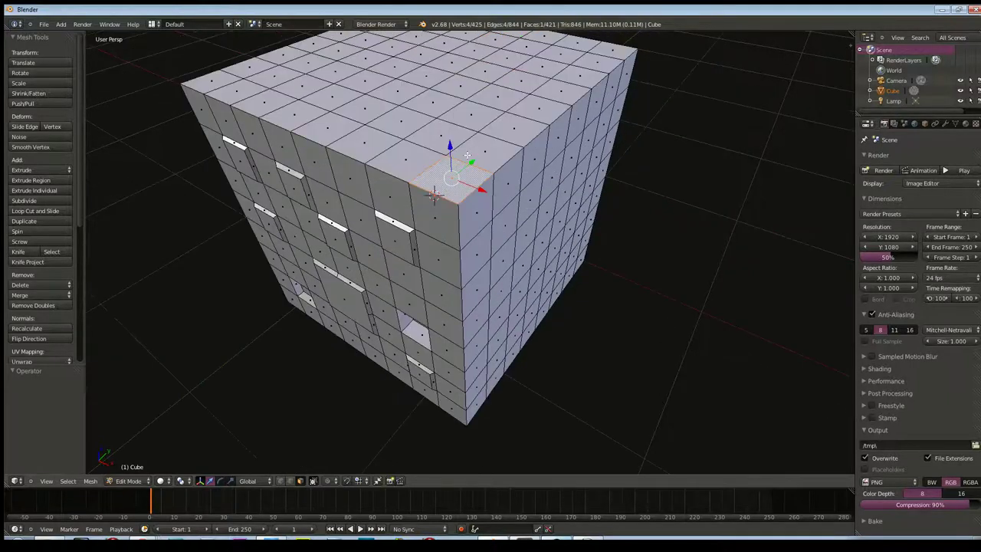
- Extrude the top corner face and enable proportional editing with edge snapping
key("e")
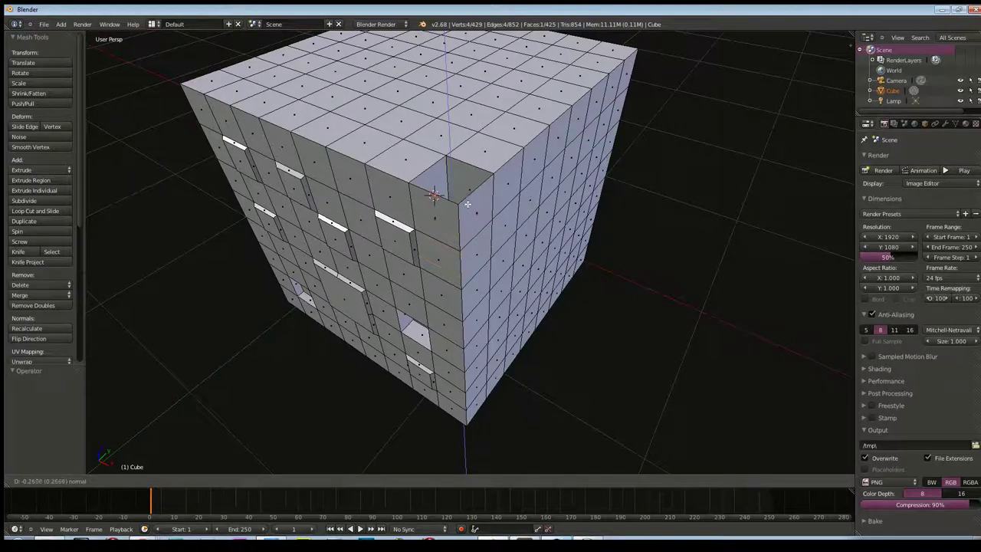
left_click(466, 138)
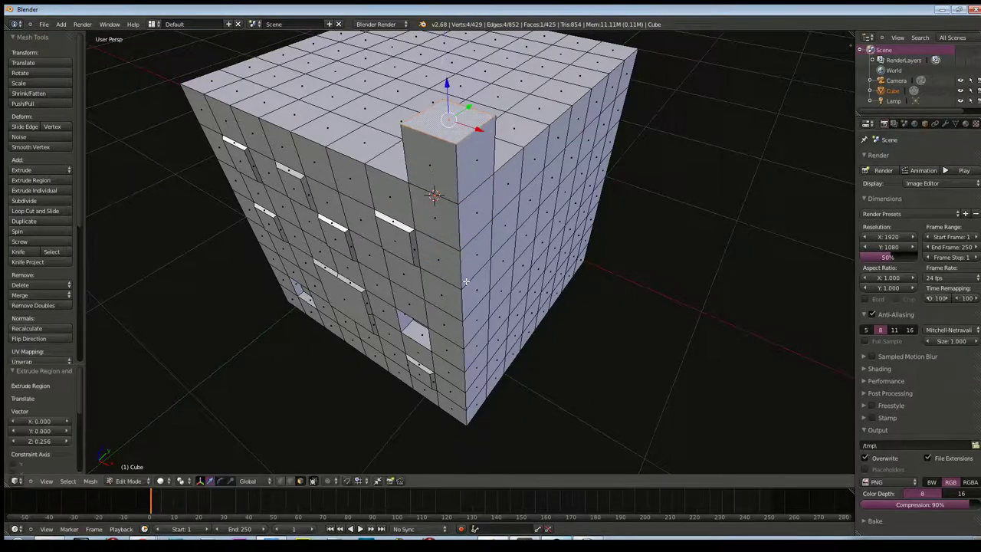
left_click(347, 480)
left_click(358, 481)
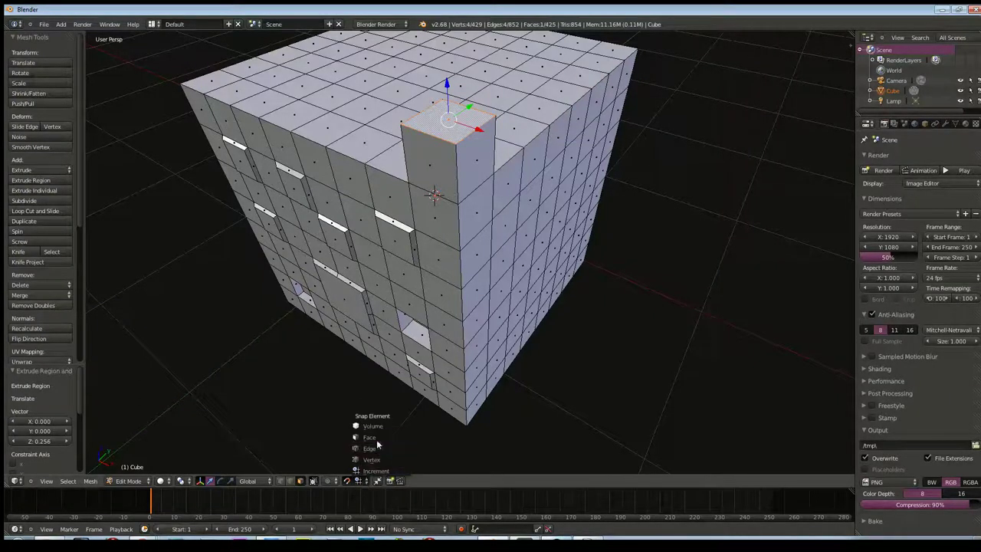
left_click(373, 448)
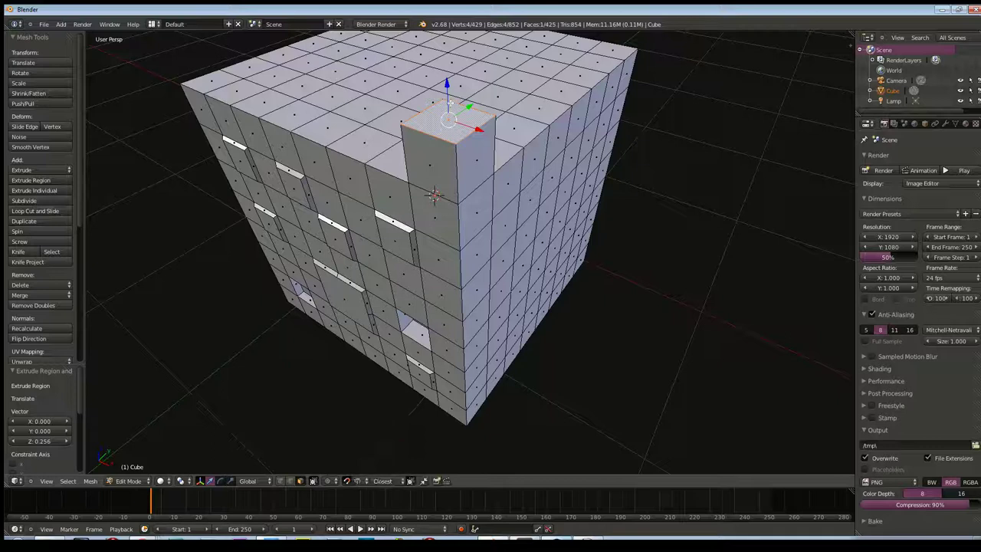
- Sink the extruded corner 0.250 down into the cube to form a square pit
left_click_drag(448, 90, 447, 177)
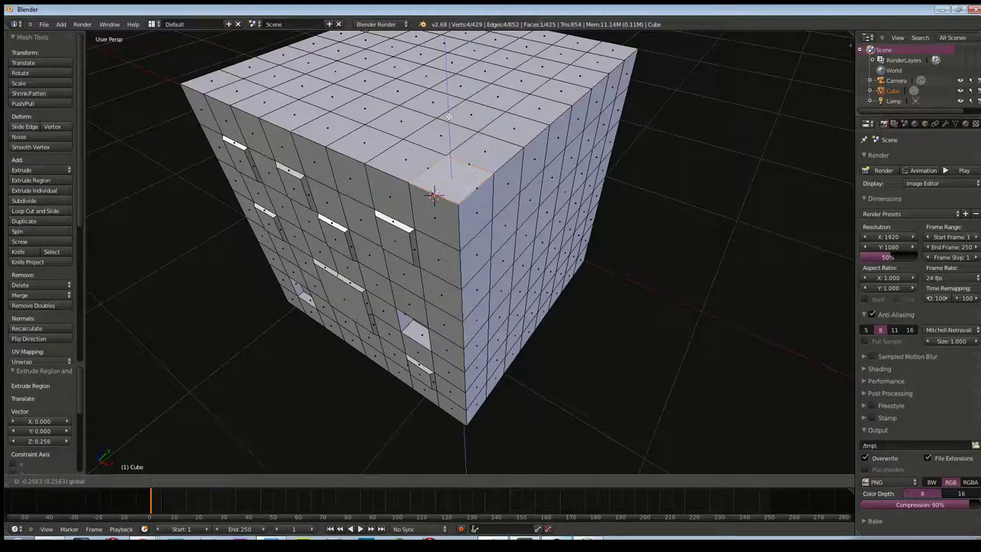
left_click_drag(447, 178, 444, 162)
left_click_drag(445, 161, 446, 151)
middle_click_drag(446, 150, 476, 179)
left_click_drag(491, 142, 470, 204)
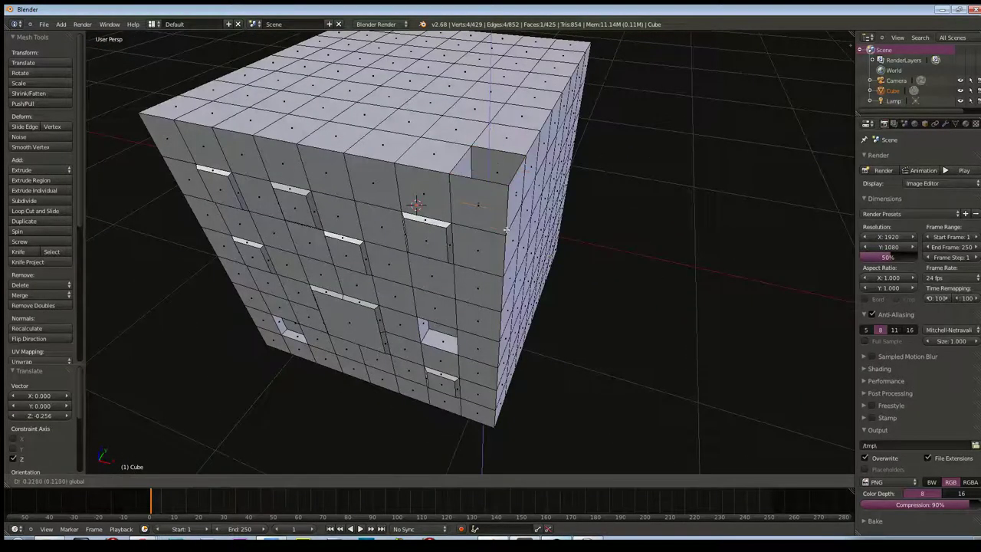
mouse_move(470, 204)
middle_mouse_down()
mouse_move(422, 192)
mouse_move(443, 218)
middle_mouse_up()
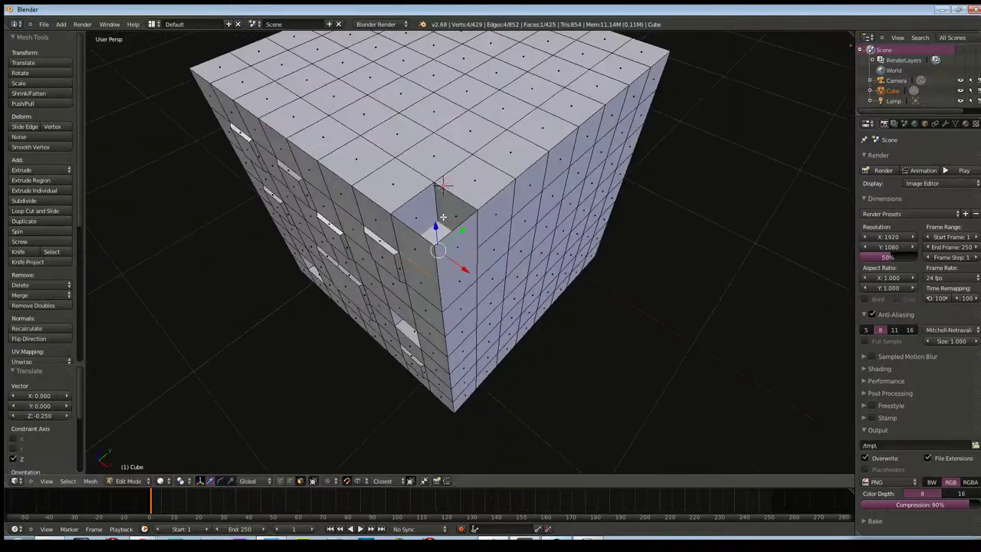
scroll(438, 271, "up", 3)
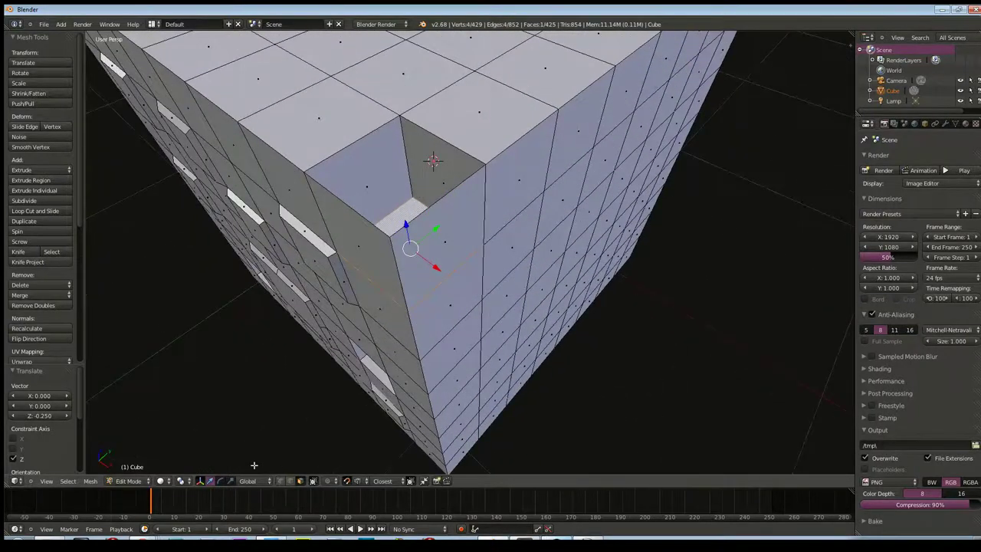
- Turn off proportional editing and delete the two corner wall faces at the sunken notch
left_click(347, 481)
left_click(377, 255)
left_click(445, 238, "shift")
key("x")
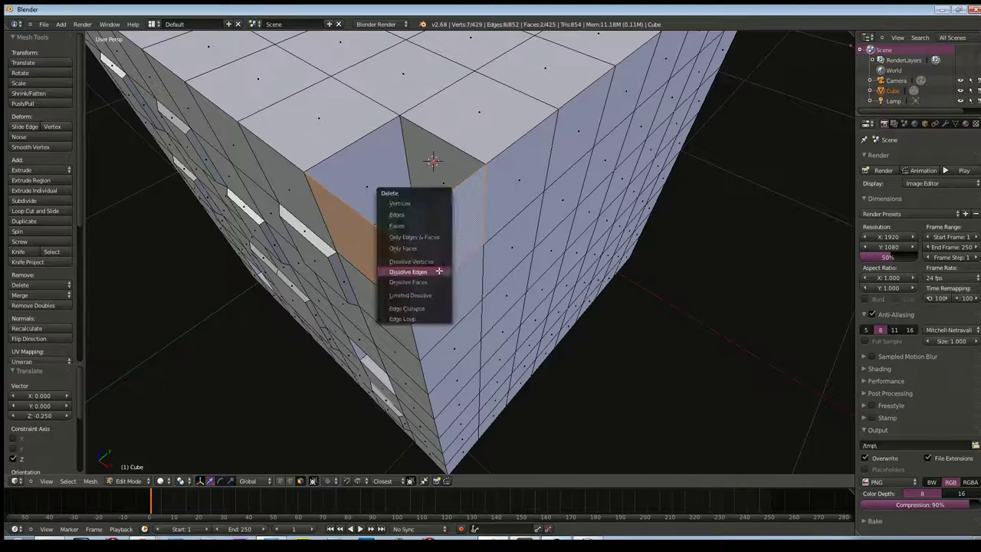
left_click(421, 225)
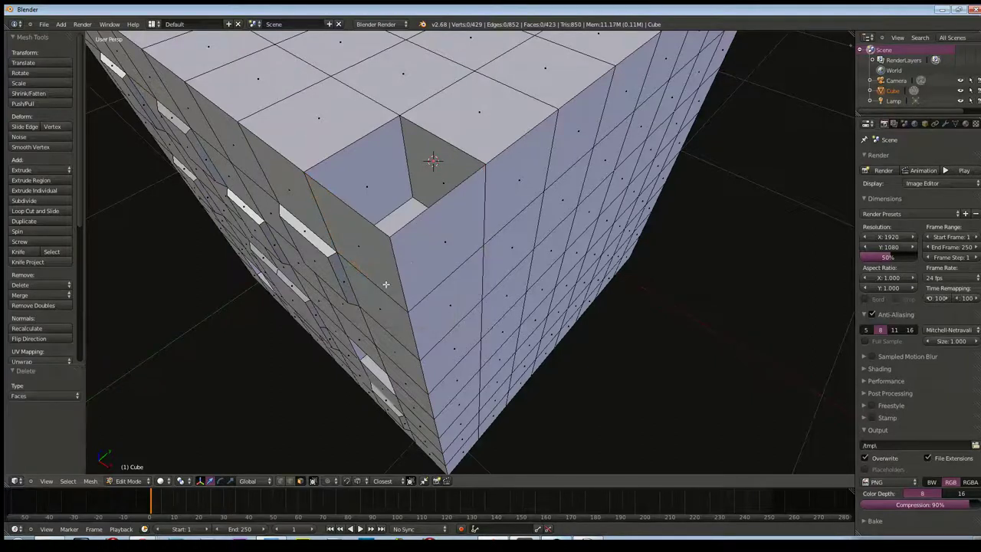
- Delete the two inner wall faces of the notch and orbit to inspect the opening
left_click(433, 251)
left_click(365, 253, "shift")
key("x")
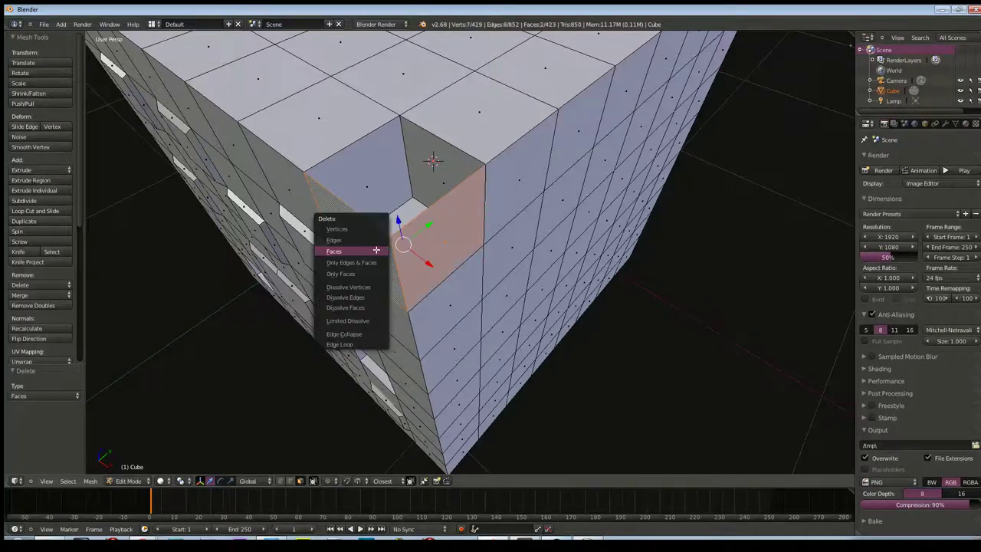
left_click(355, 250)
mouse_move(350, 254)
middle_mouse_down()
mouse_move(446, 227)
mouse_move(429, 232)
mouse_move(470, 176)
mouse_move(390, 204)
mouse_move(470, 171)
mouse_move(531, 167)
mouse_move(475, 206)
middle_mouse_up()
scroll(450, 279, "down", 2)
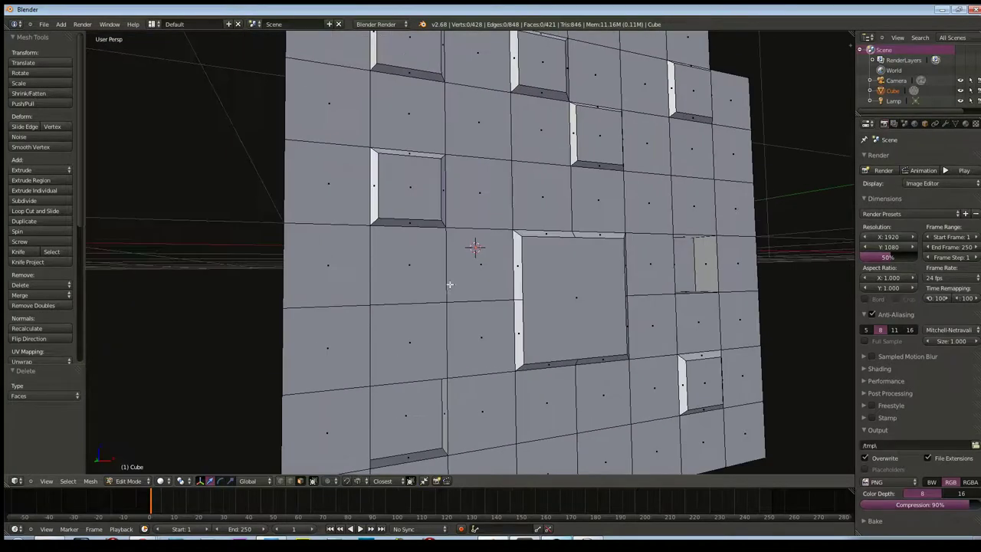
scroll(460, 276, "down", 3)
scroll(483, 264, "down", 2)
mouse_move(478, 245)
middle_mouse_down()
mouse_move(404, 279)
mouse_move(466, 313)
mouse_move(453, 314)
middle_mouse_up()
middle_click_drag(495, 230, 465, 229)
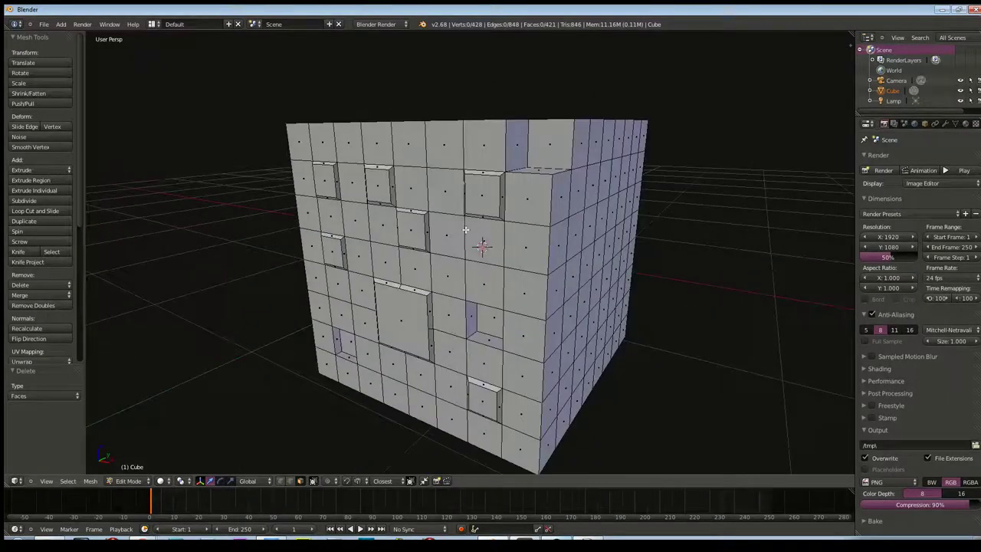
- Save the project to the Desktop under the new name 'Minecraft Brick.blend'
left_click(42, 24)
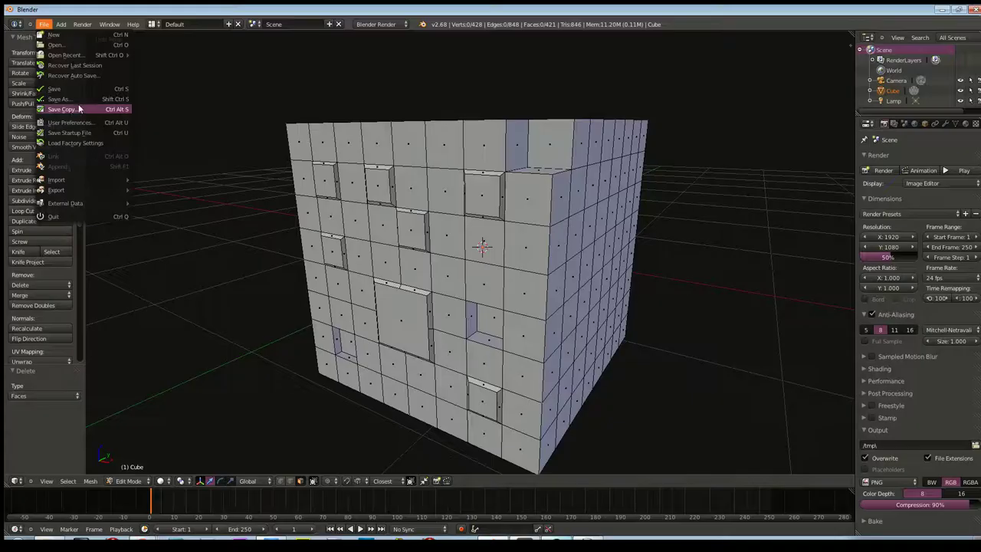
left_click(77, 103)
left_click(177, 61)
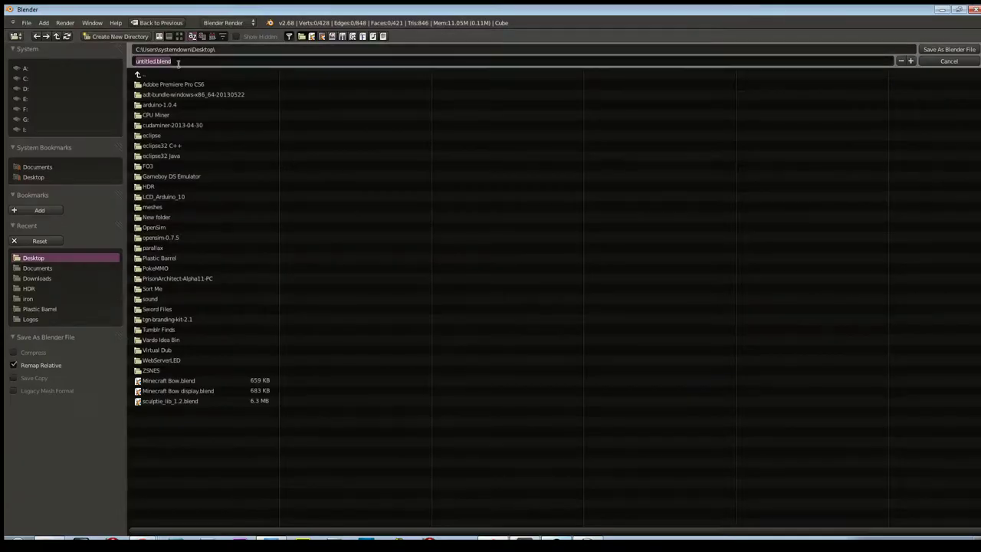
type("Mi")
type("t Brick")
left_click(948, 51)
left_click(948, 51)
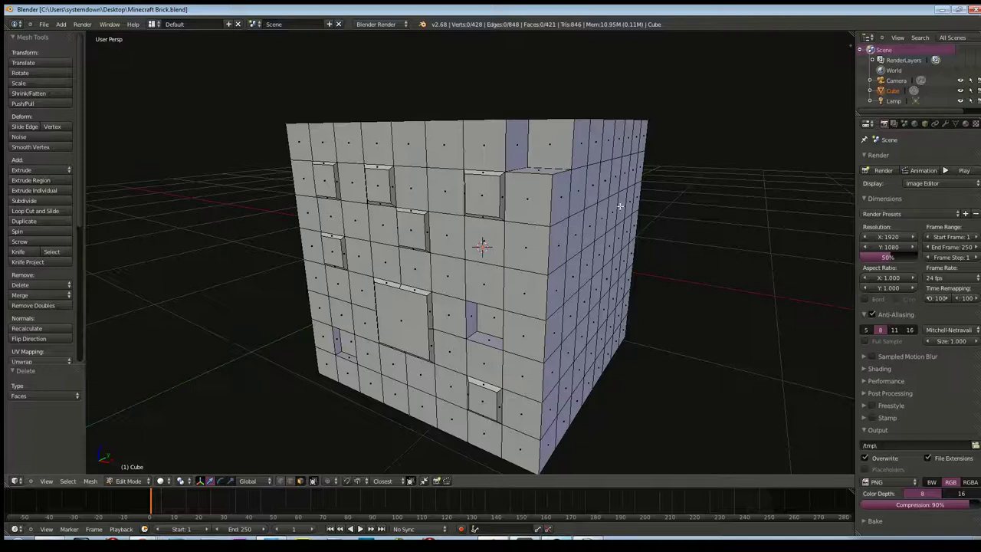
mouse_move(417, 257)
middle_mouse_down()
mouse_move(552, 216)
mouse_move(452, 244)
middle_mouse_up()
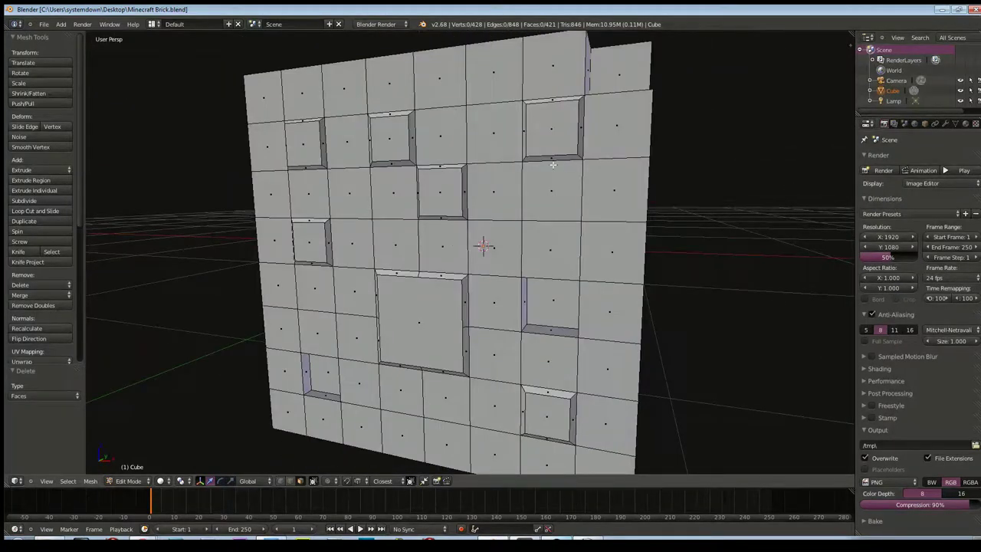
middle_click_drag(553, 166, 558, 208)
scroll(548, 213, "down", 2)
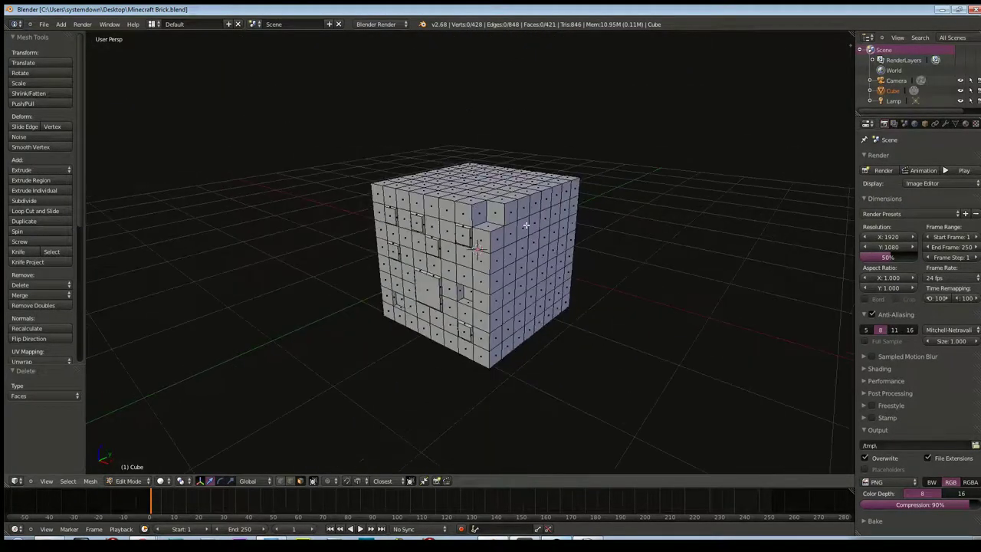
scroll(526, 225, "up", 1)
scroll(529, 222, "up", 1)
middle_click_drag(532, 220, 526, 225)
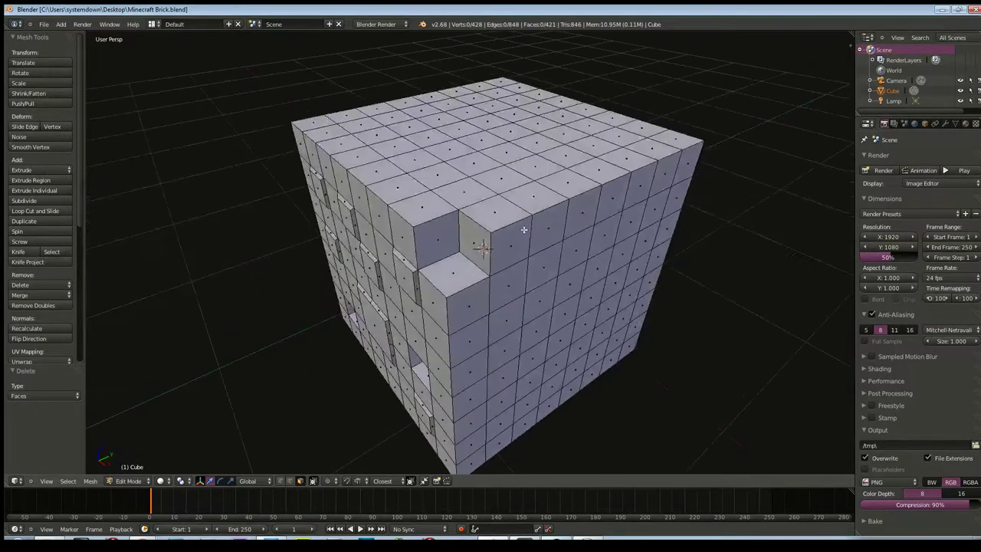
scroll(526, 241, "down", 1)
mouse_move(460, 242)
middle_mouse_down()
mouse_move(609, 210)
mouse_move(473, 287)
middle_mouse_up()
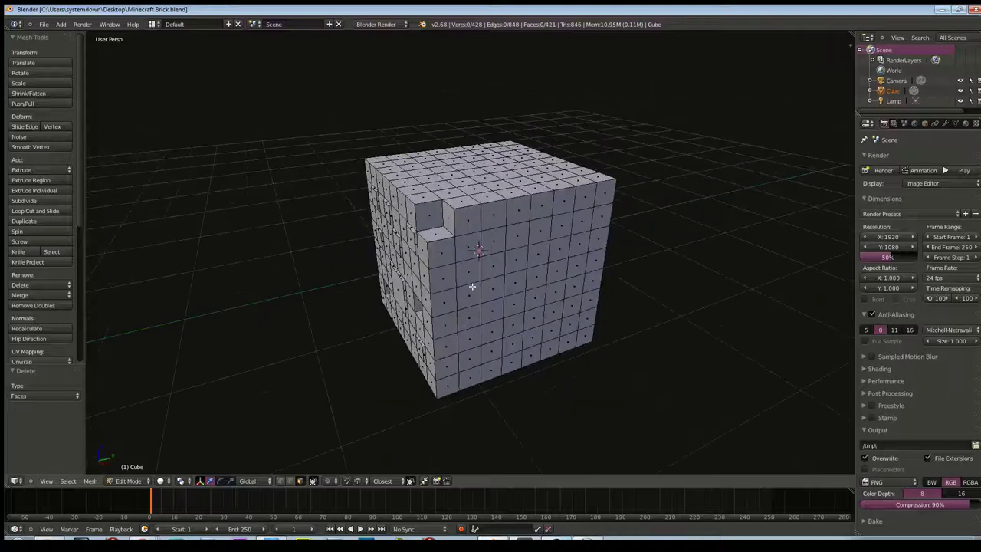
right_click(471, 290)
- Inset the selected front face and its right-hand neighbour into framed panels
scroll(469, 307, "up", 2)
scroll(470, 314, "up", 2)
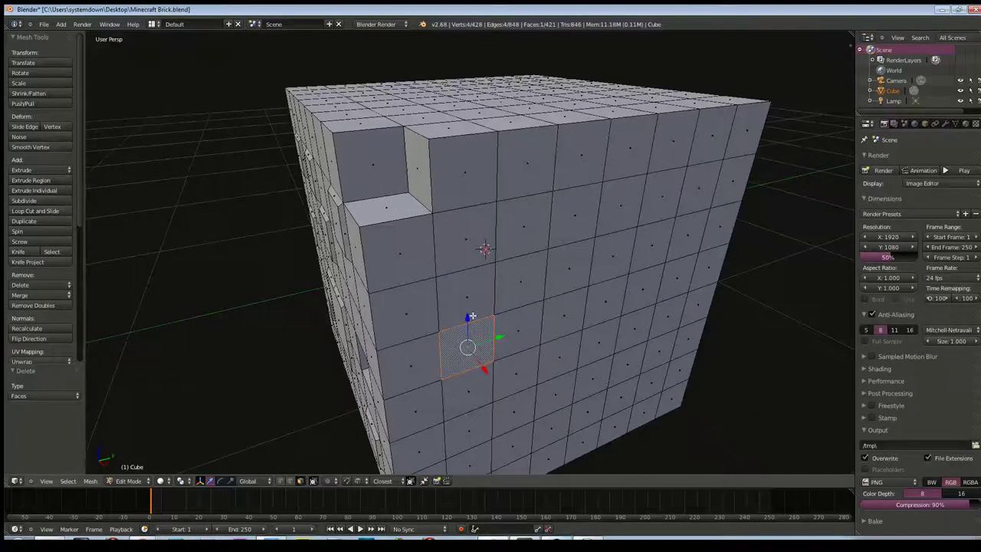
key("i")
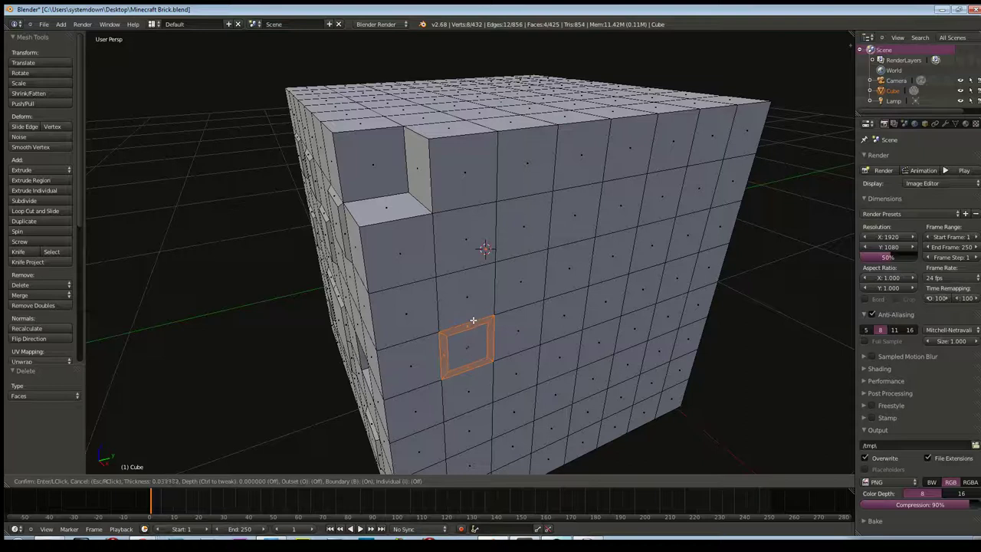
left_click(471, 320)
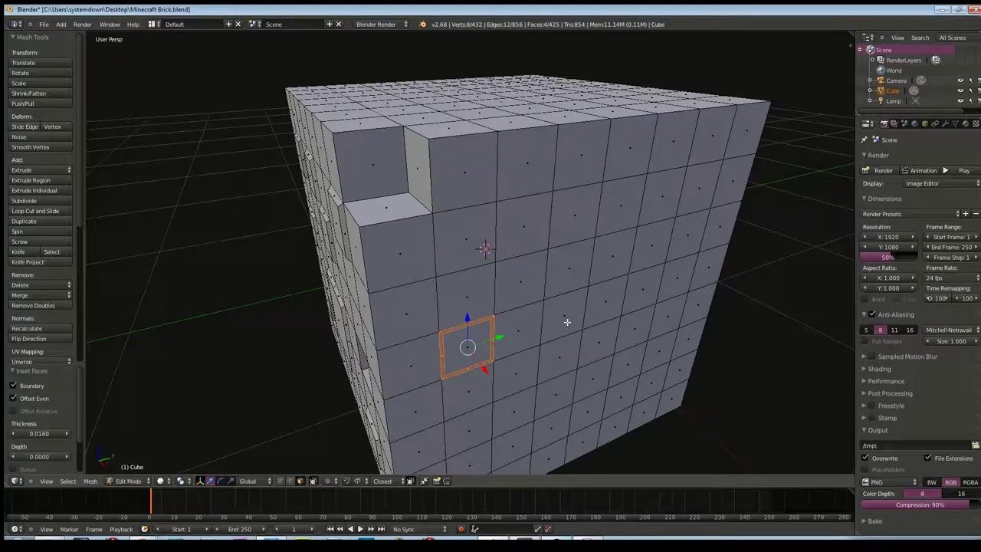
right_click(528, 319)
key("i")
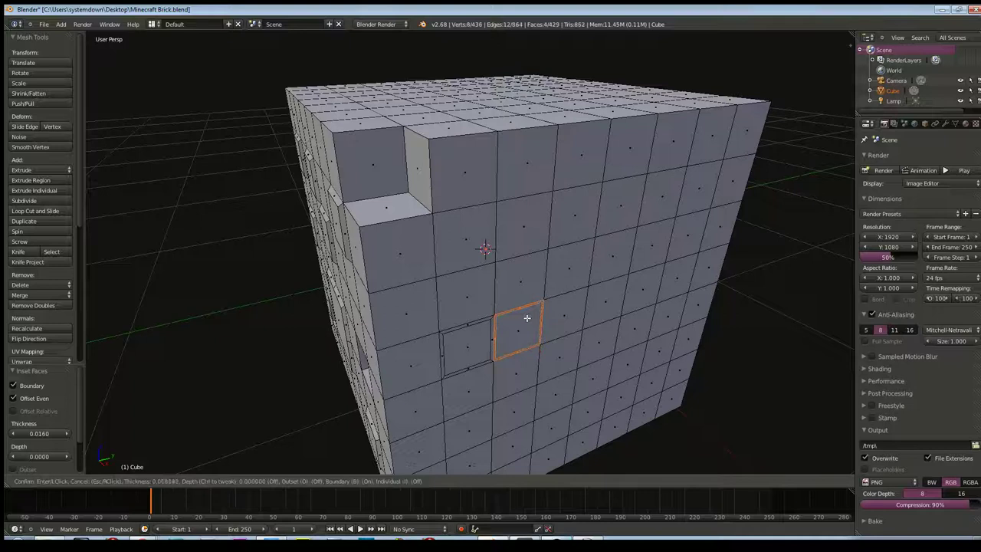
left_click(536, 317)
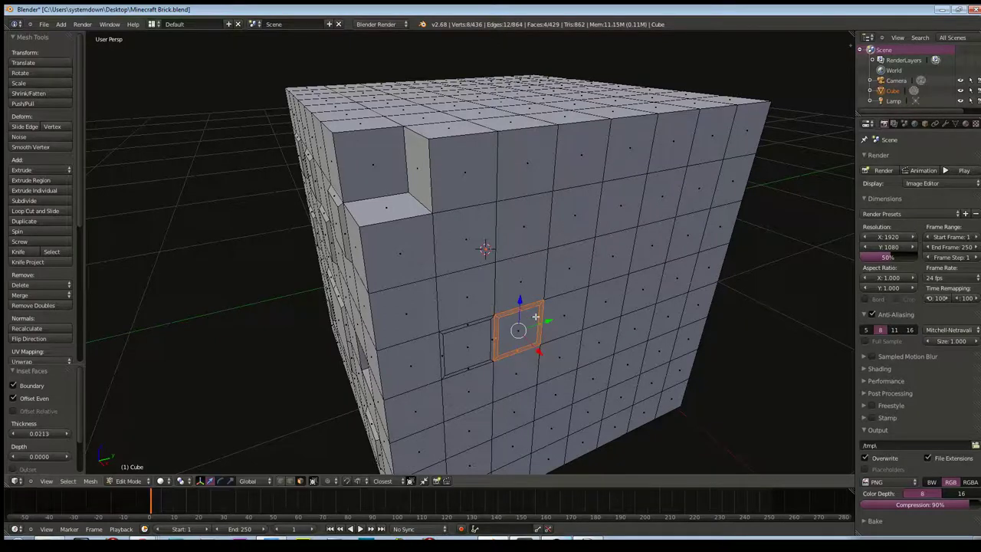
- Cancel the inset on the upper face, undo back, and inset the earlier face instead
right_click(543, 276)
key("i")
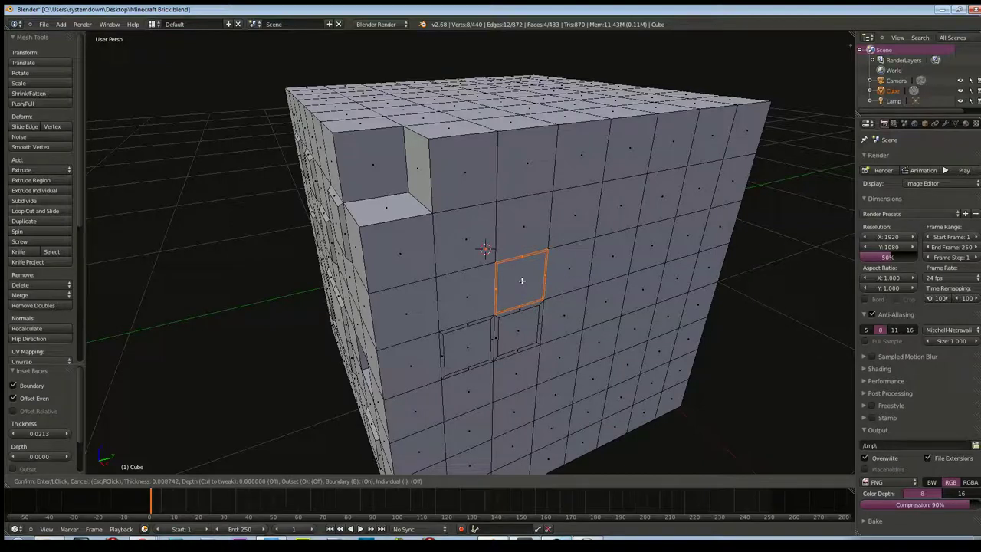
key("Escape")
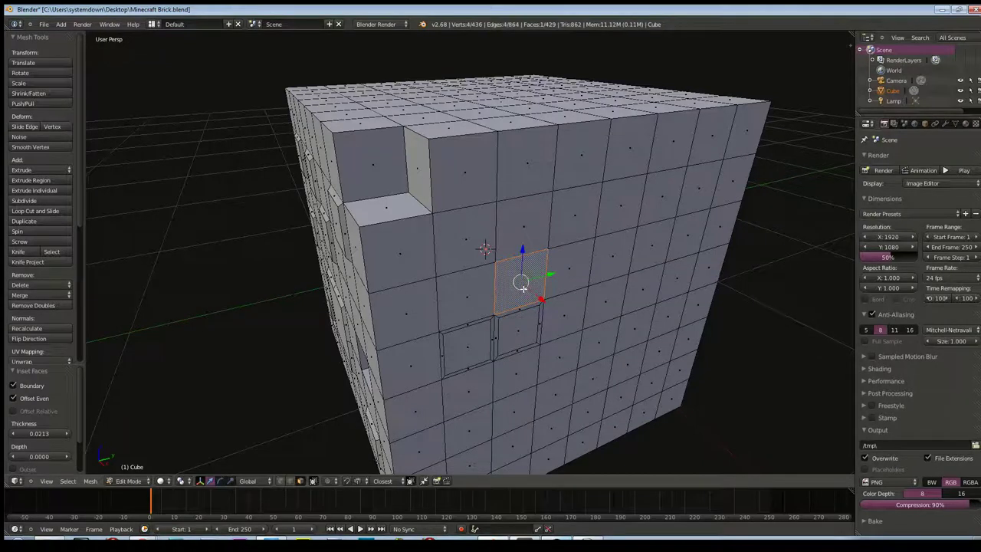
key("ctrl+z")
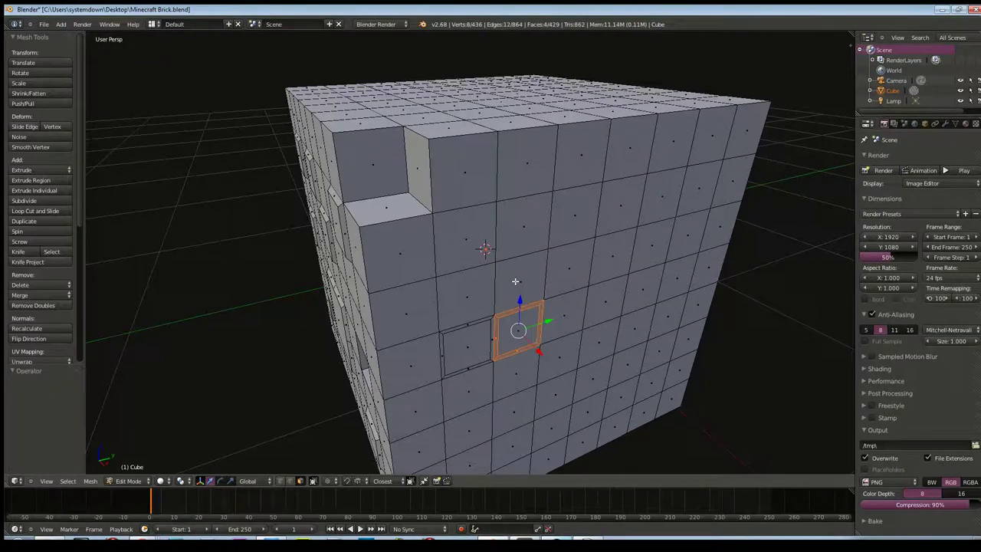
key("ctrl+z")
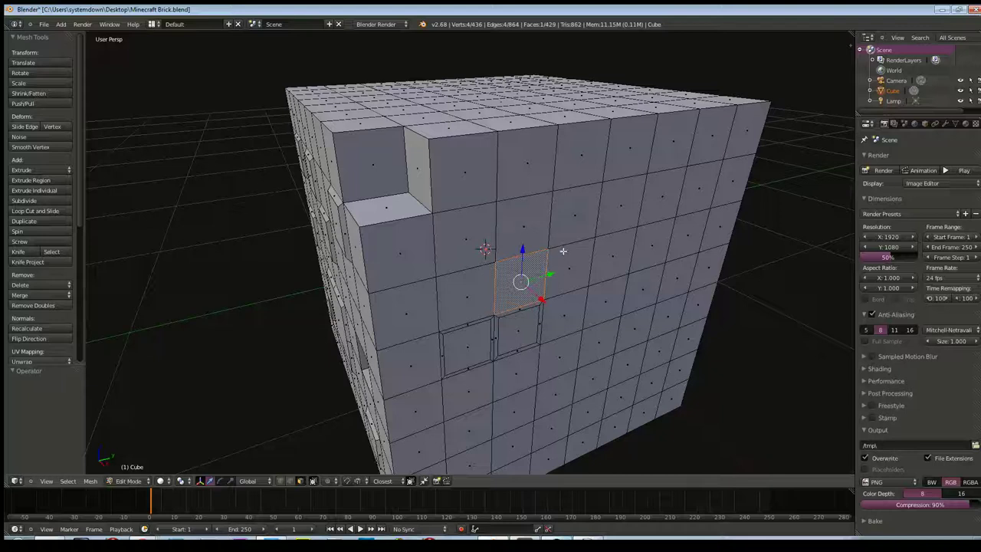
key("i")
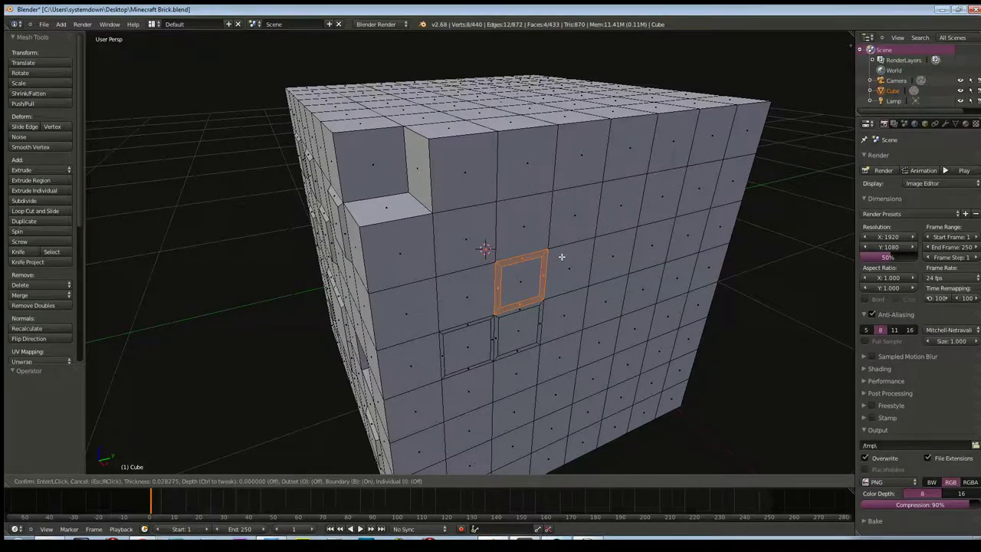
left_click(562, 257)
middle_click_drag(571, 310, 539, 286)
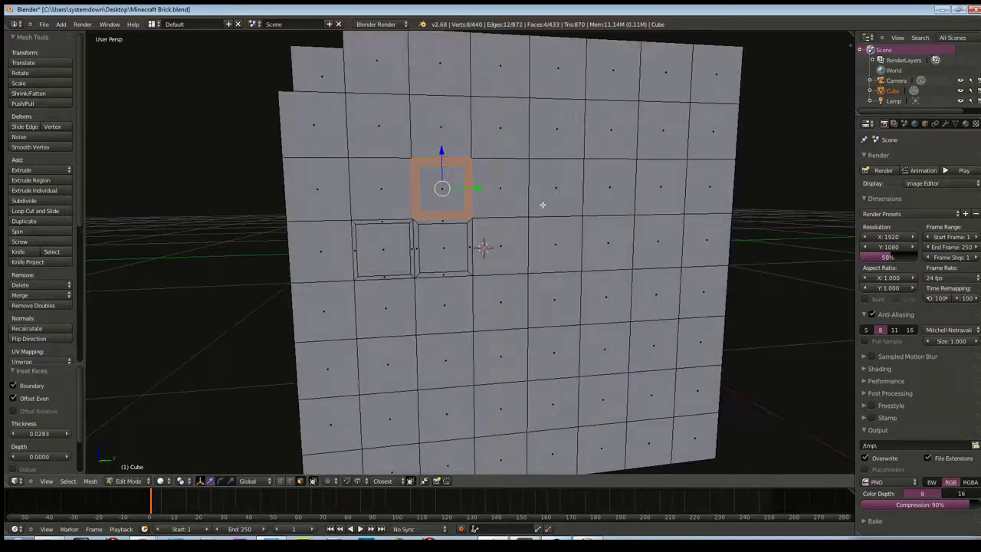
- Inset two more front faces, trimming the selection to a single face first
right_click(608, 242)
right_click(606, 293, "shift")
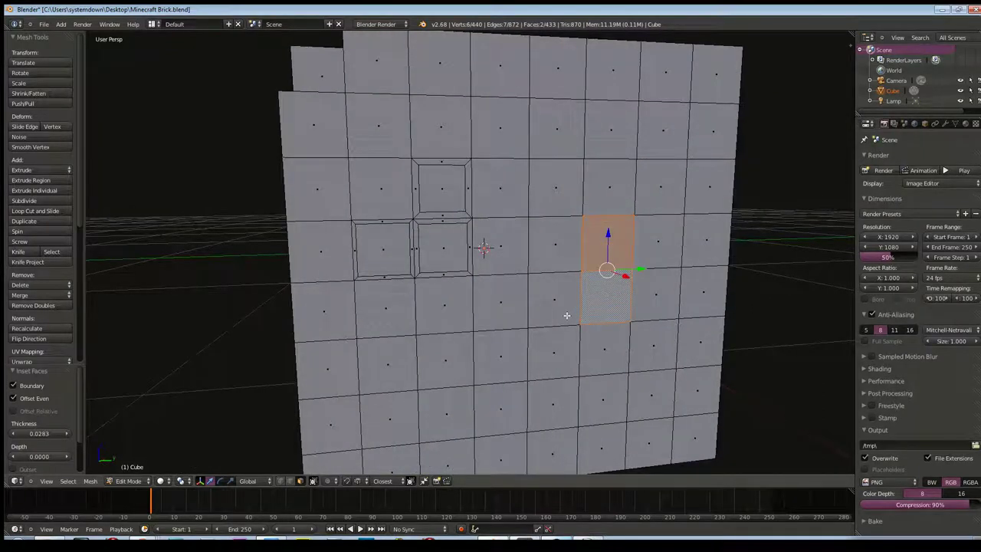
right_click(587, 270)
key("i")
left_click(595, 303)
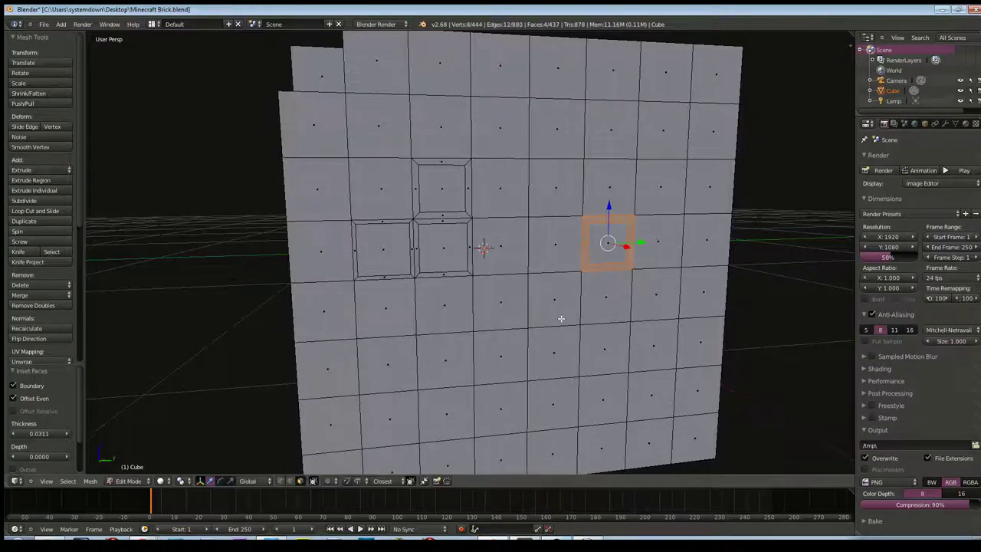
right_click(547, 315)
key("i")
left_click(493, 315)
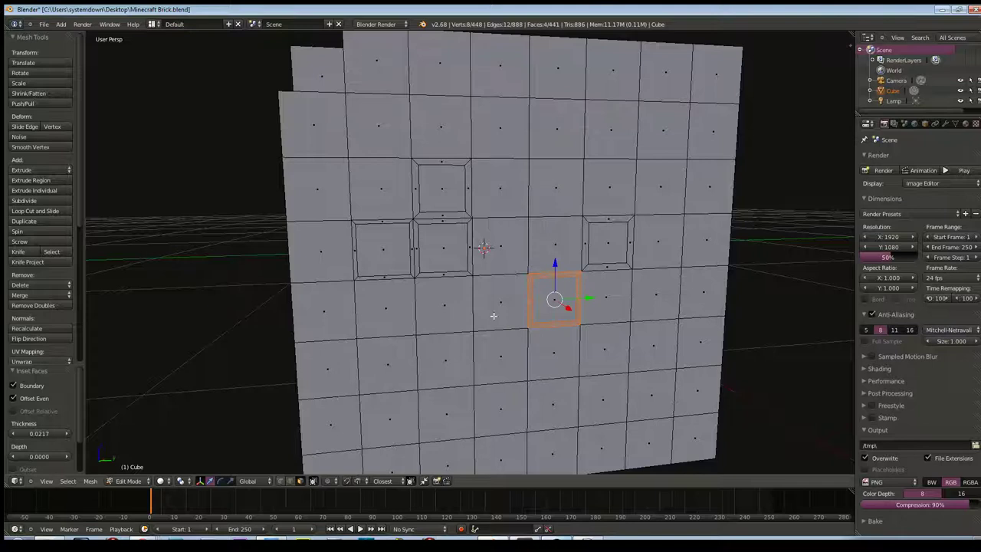
- Inset two further faces to complete the cross-like panel cluster
right_click(503, 264)
key("i")
left_click(505, 262)
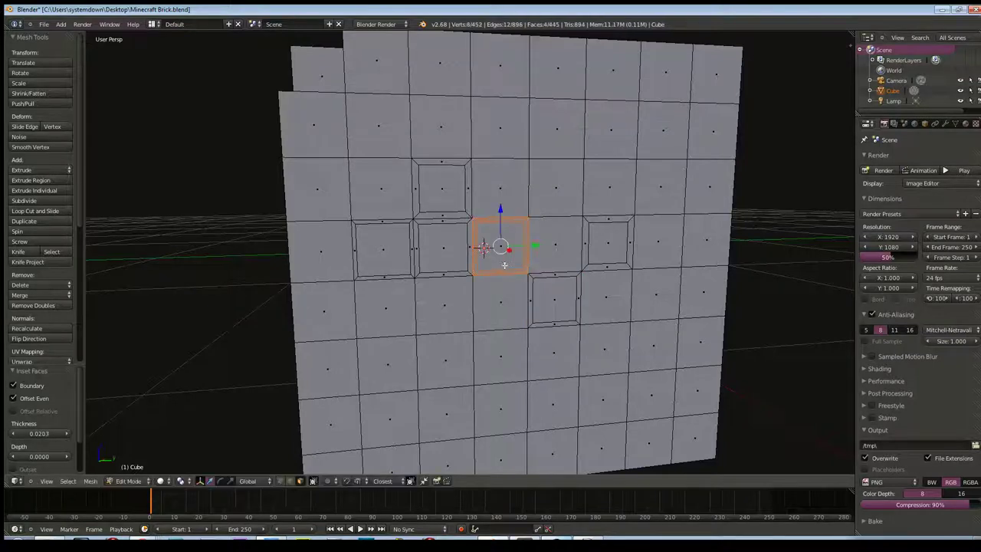
right_click(487, 322)
key("i")
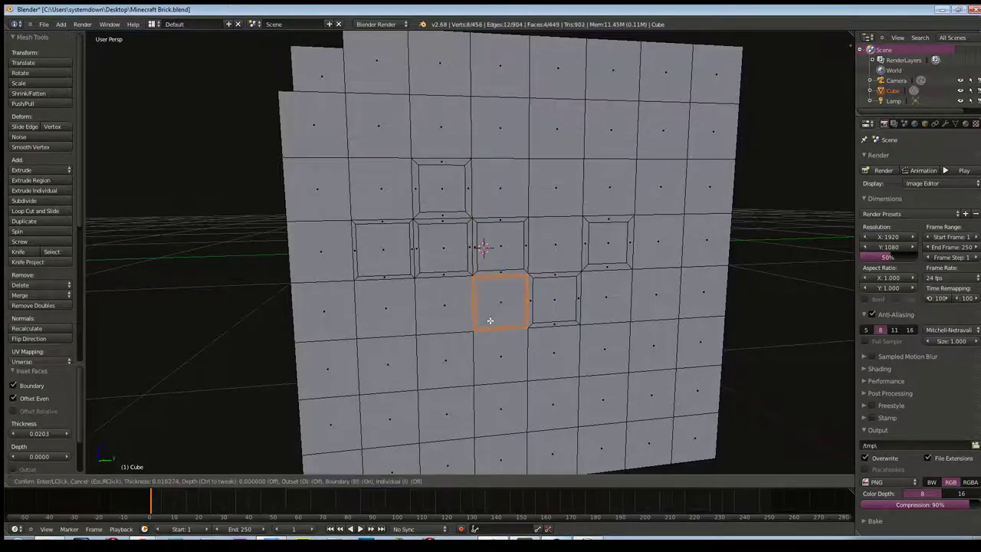
left_click(488, 322)
- Select all six inset panels in the cluster
mouse_move(478, 348)
middle_mouse_down()
mouse_move(490, 344)
mouse_move(479, 346)
middle_mouse_up()
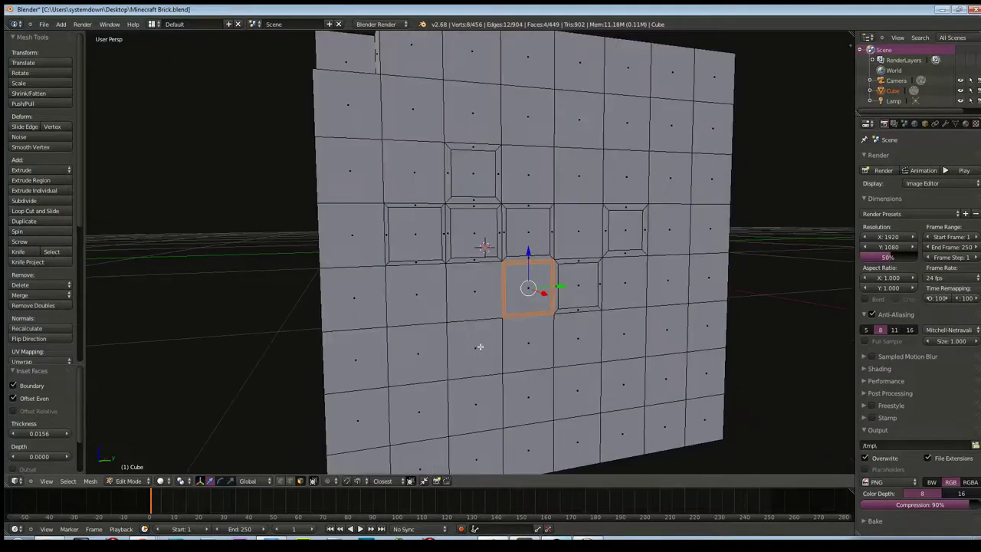
right_click(429, 235)
right_click(484, 229, "shift")
right_click(473, 173, "shift")
right_click(527, 232, "shift")
right_click(529, 288, "shift")
right_click(620, 226, "shift")
middle_click_drag(620, 227, 613, 331)
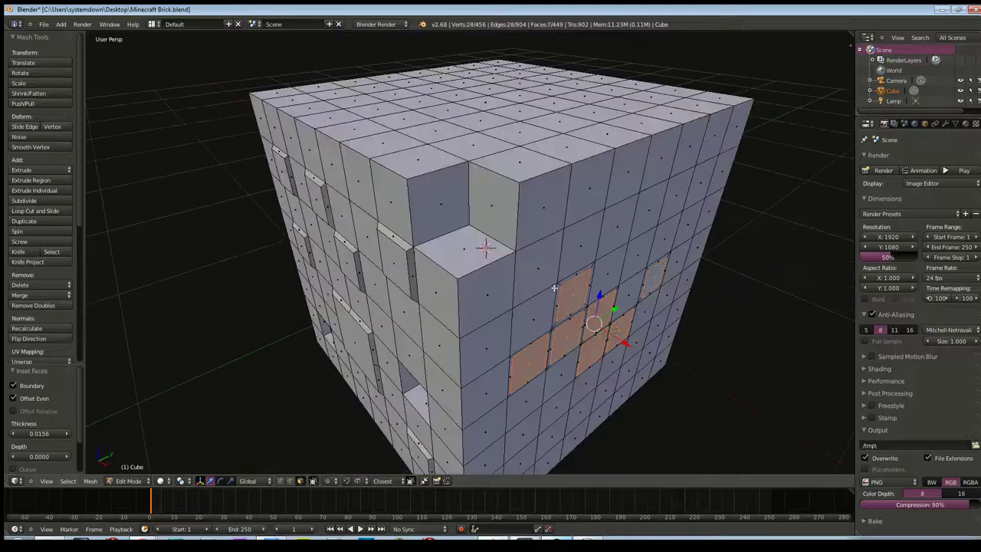
- Extrude the selected panels outward so they stand 0.019 proud along X
key("e")
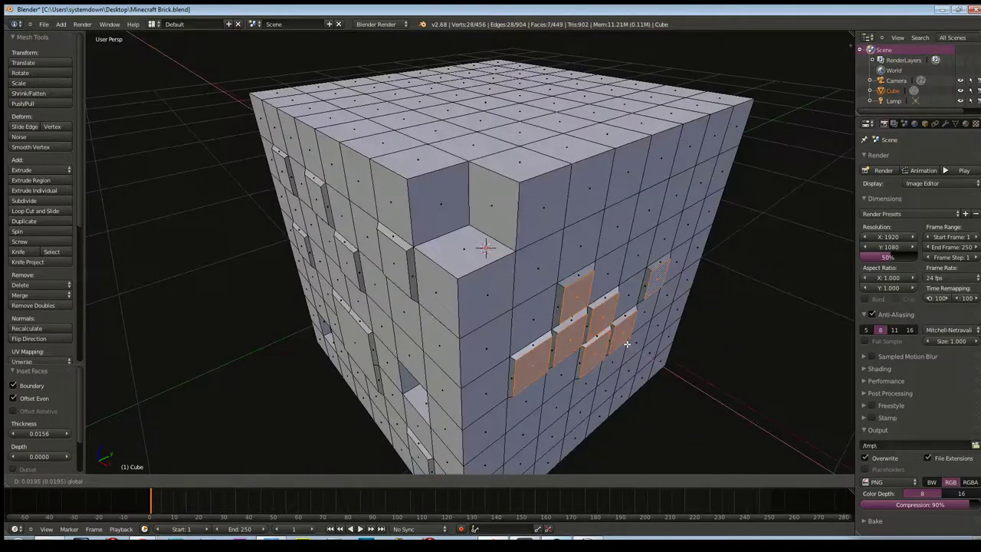
left_click(626, 344)
mouse_move(626, 344)
middle_mouse_down()
mouse_move(594, 345)
mouse_move(606, 342)
middle_mouse_up()
scroll(496, 351, "down", 2)
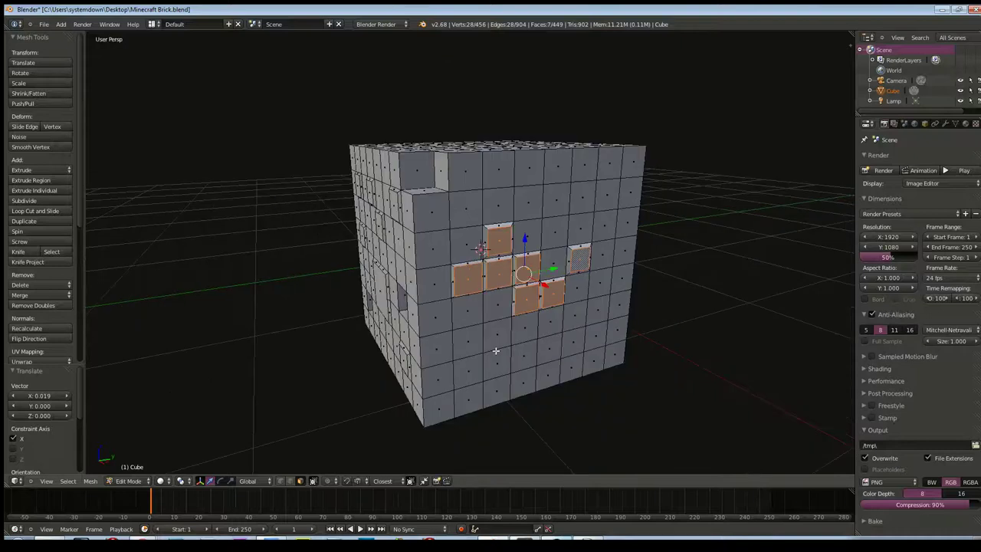
middle_click_drag(496, 350, 476, 365)
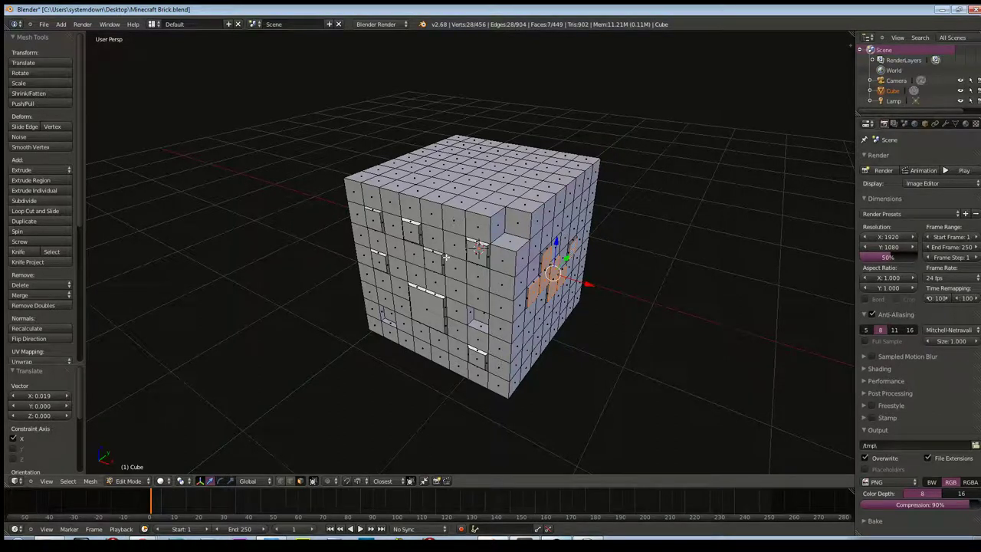
- Orbit and zoom around the cube to inspect the raised panels
mouse_move(465, 312)
middle_mouse_down()
mouse_move(466, 253)
mouse_move(475, 248)
middle_mouse_up()
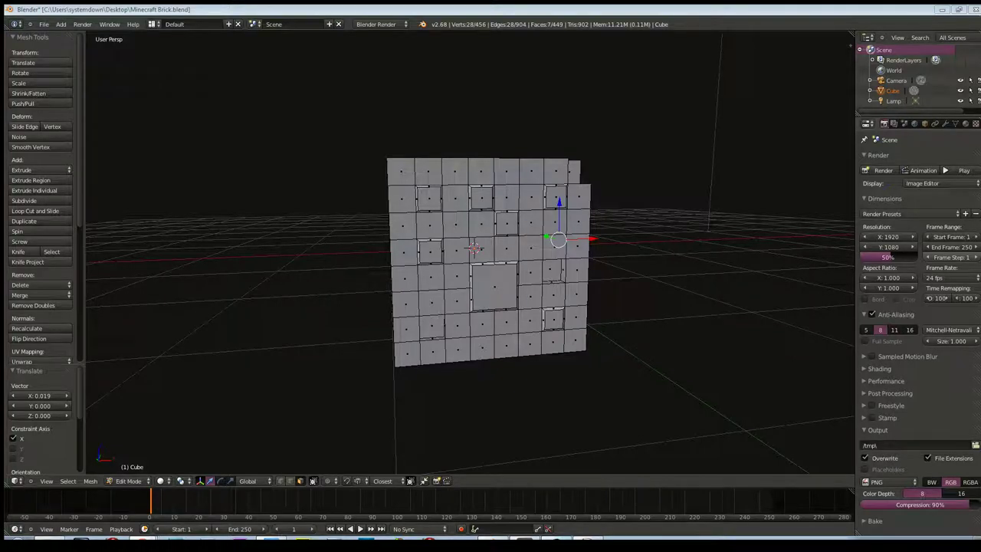
mouse_move(624, 256)
middle_mouse_down()
mouse_move(594, 263)
mouse_move(673, 274)
middle_mouse_up()
scroll(673, 275, "up", 2)
scroll(673, 274, "down", 2)
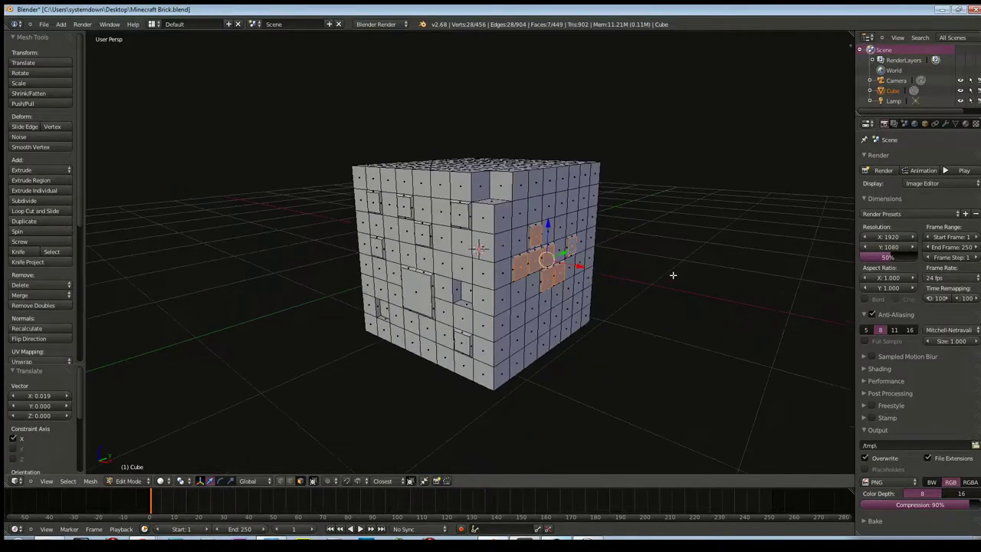
scroll(673, 274, "up", 1)
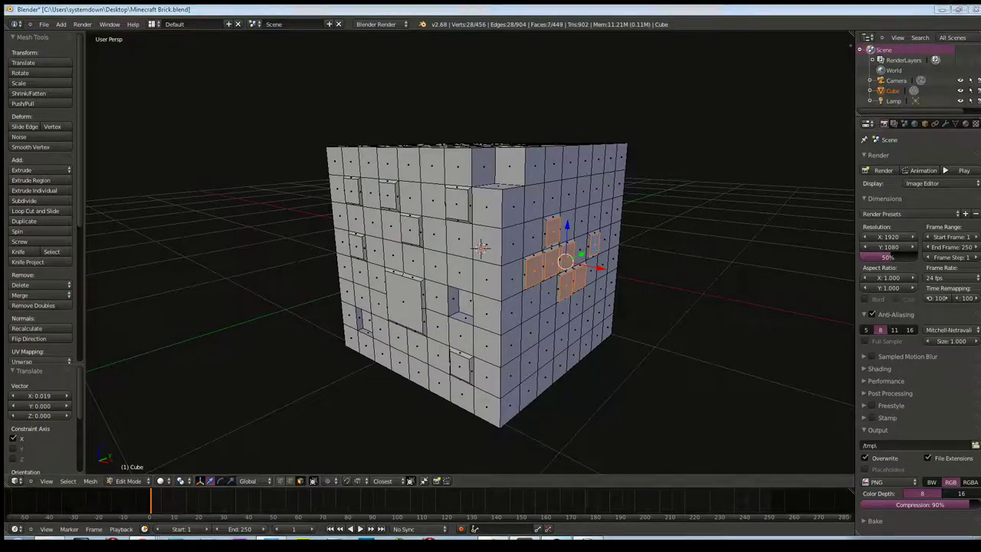
key("alt+Tab")
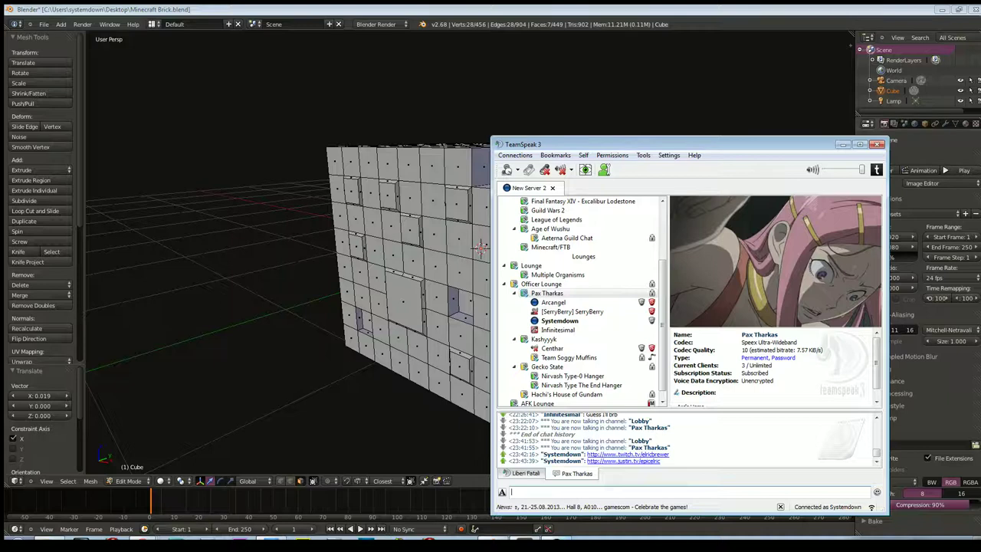
key("alt+Tab")
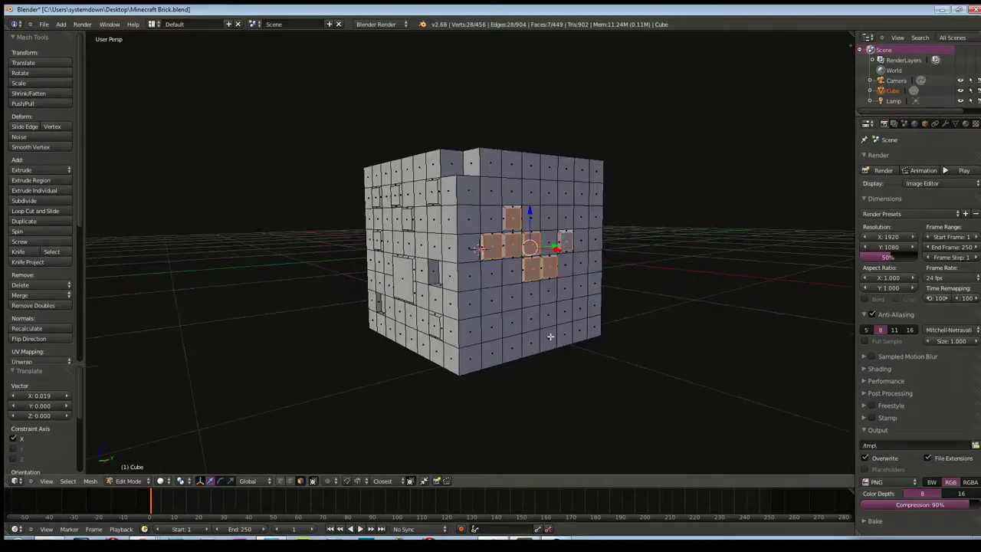
scroll(539, 335, "up", 4)
- Recess three lower front faces by extruding each one inward
right_click(516, 369)
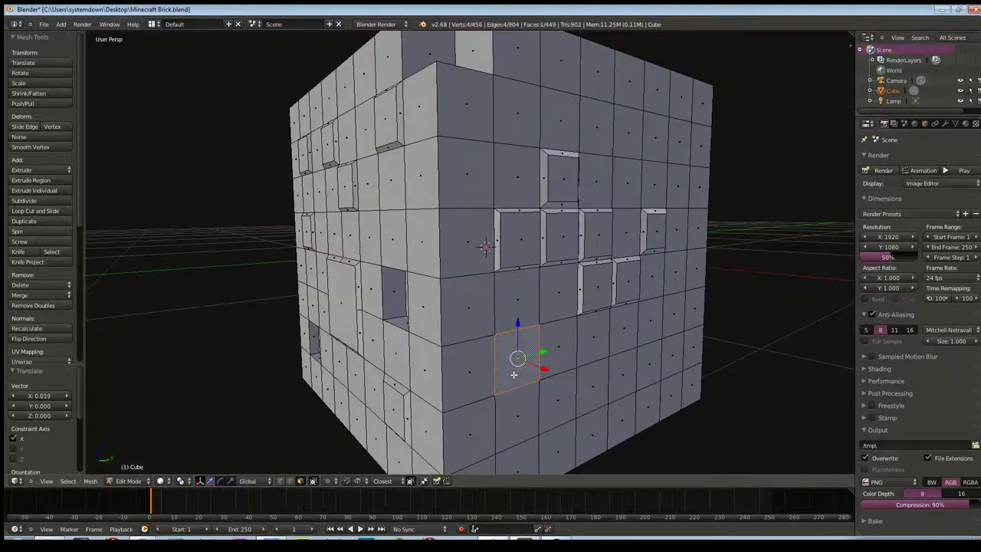
key("e")
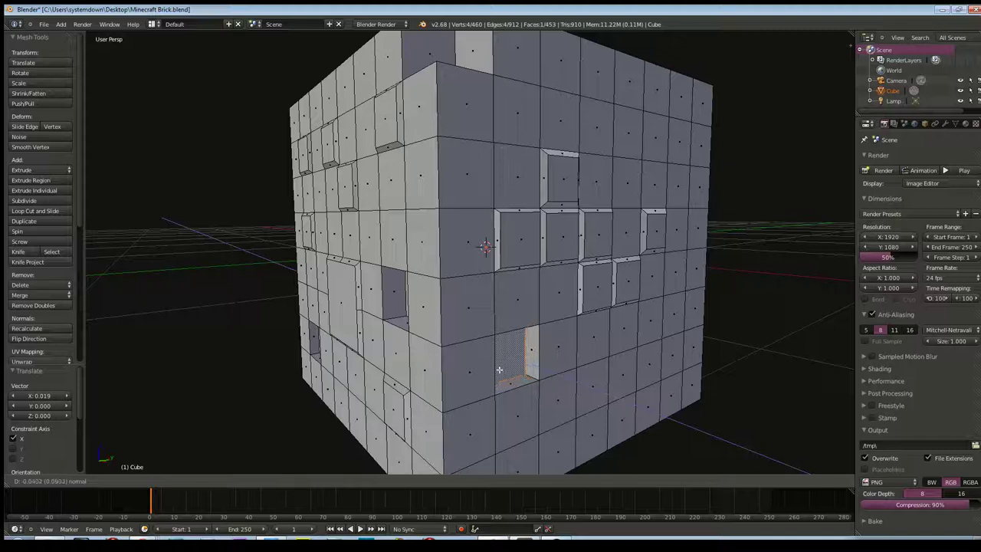
left_click(511, 376)
right_click(561, 402)
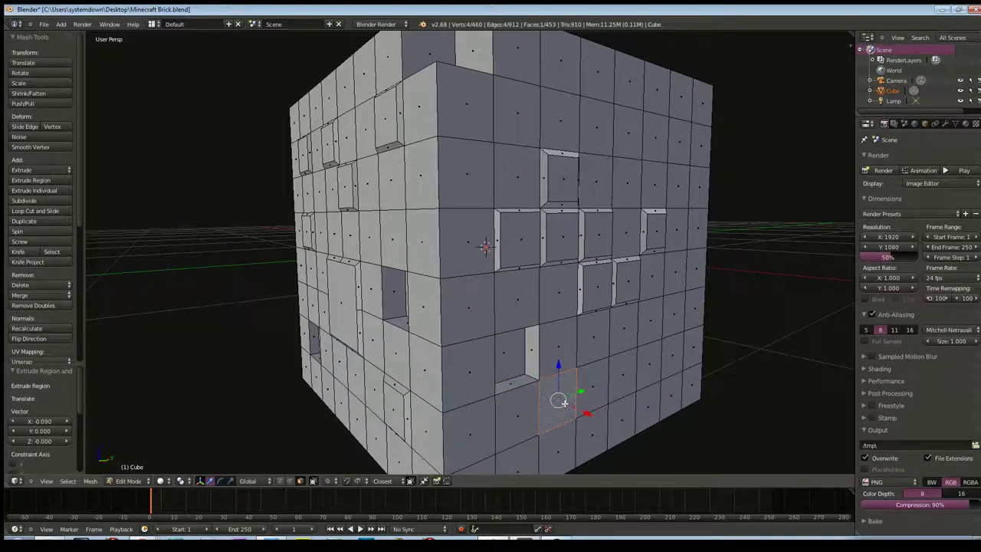
key("e")
left_click(550, 397)
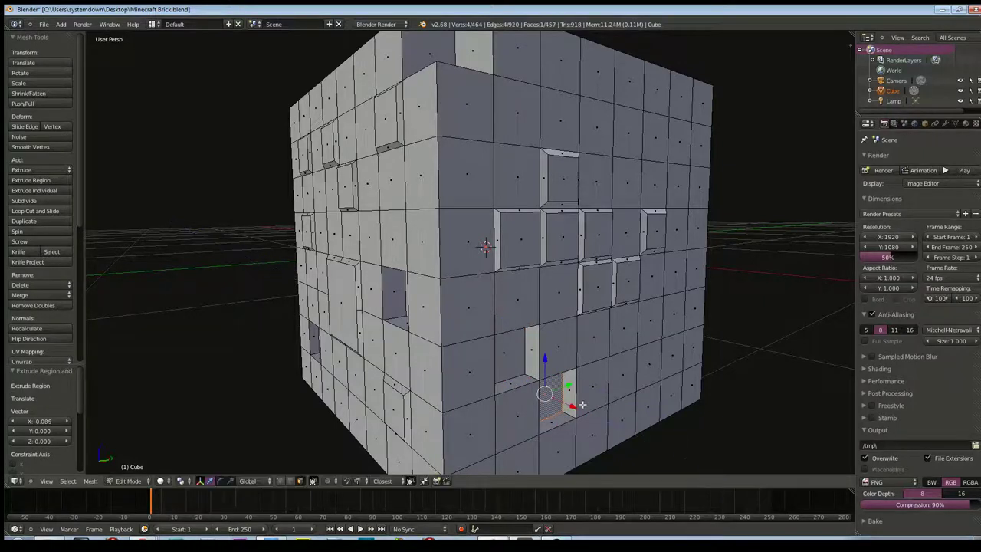
right_click(586, 338)
key("e")
left_click(579, 339)
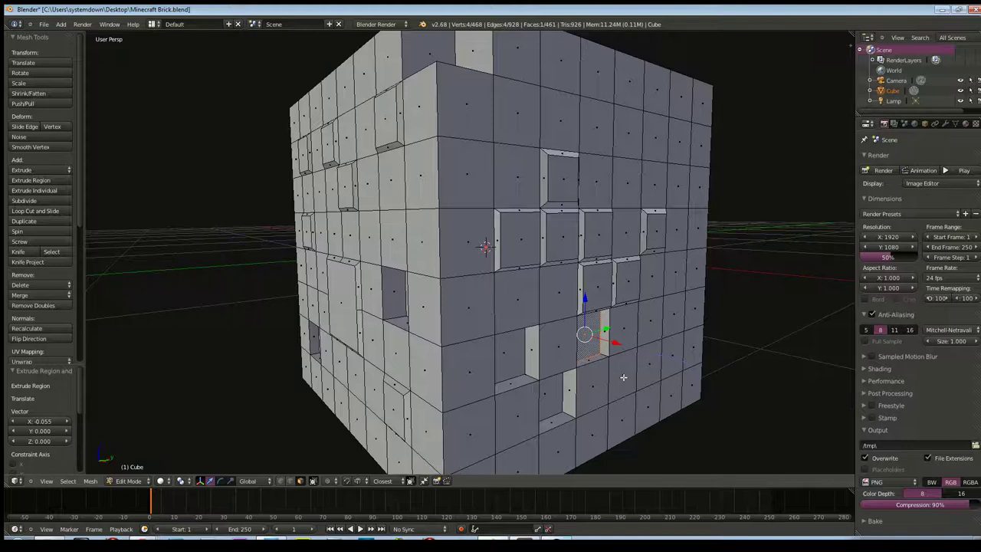
scroll(478, 355, "down", 2)
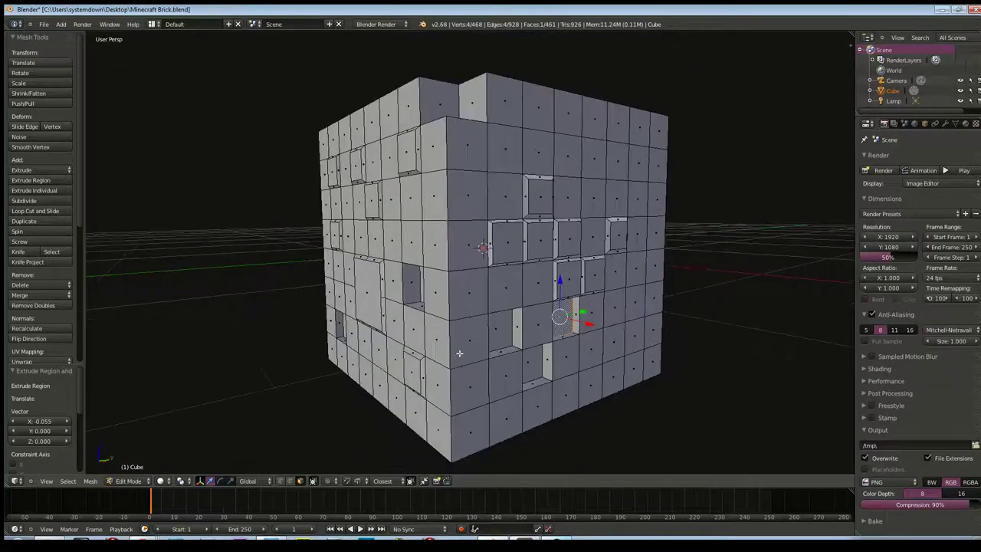
middle_click_drag(478, 355, 476, 362)
scroll(476, 362, "up", 2)
- Undo a stray extrusion, then recess a pair of adjacent faces together
right_click(603, 381)
key("e")
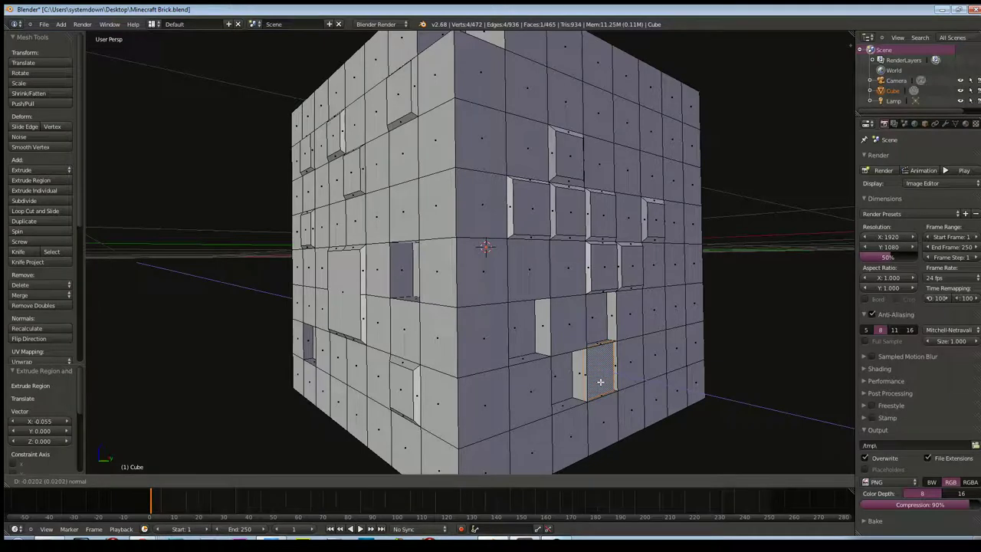
key("z")
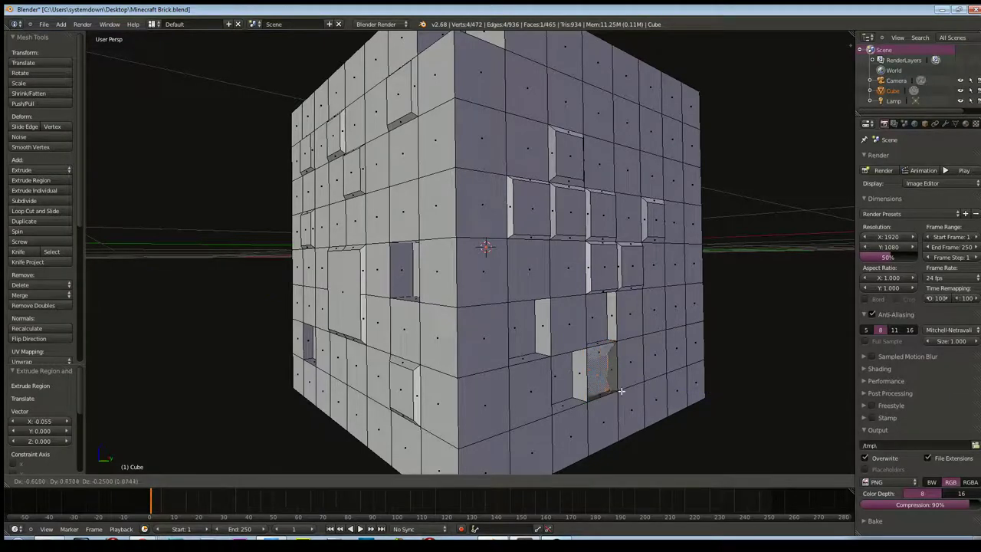
right_click(623, 391)
key("ctrl+z")
key("ctrl+z")
key("ctrl+z")
key("ctrl+z")
key("ctrl+z")
right_click(603, 378, "shift")
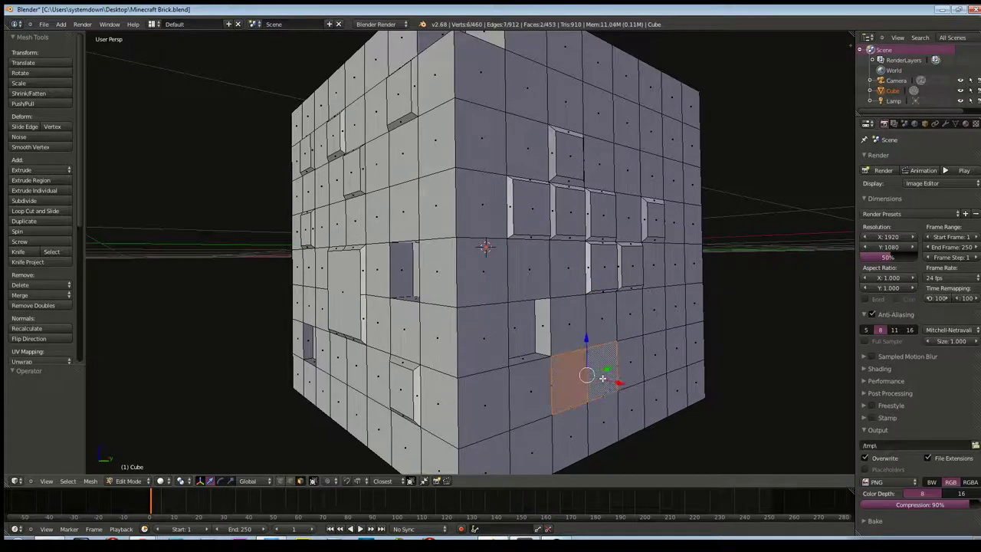
key("e")
left_click(589, 375)
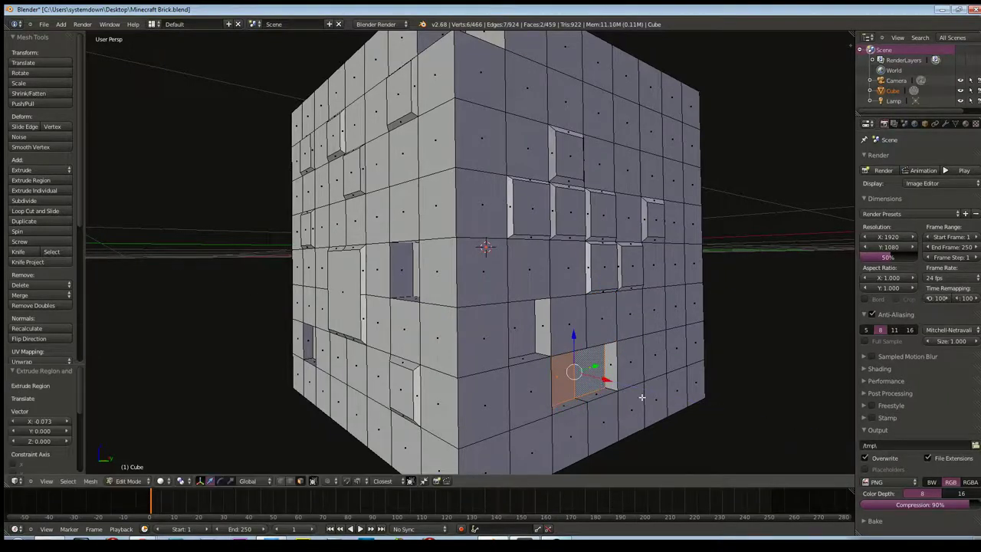
- Recess one more single face on the front
middle_click_drag(589, 374, 593, 351)
right_click(592, 350)
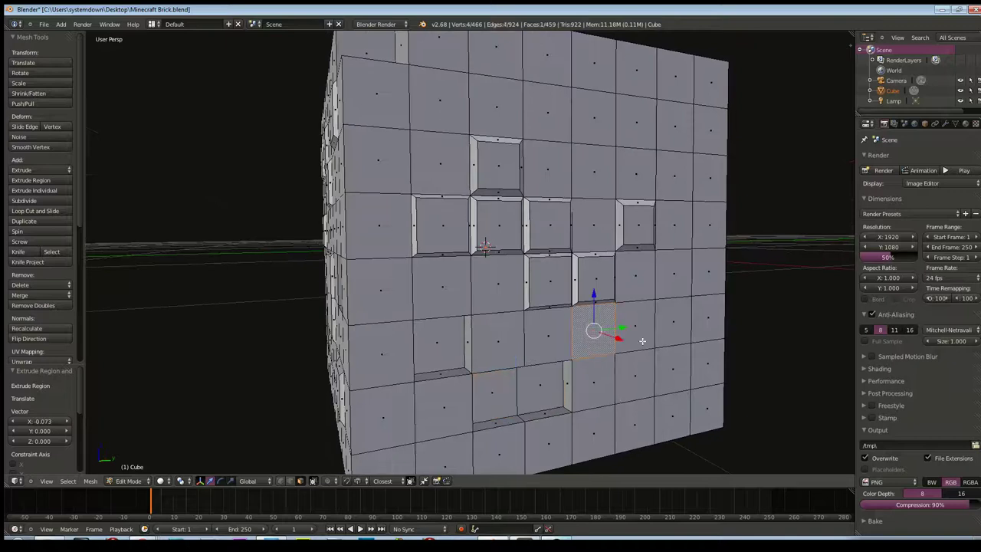
key("e")
left_click(597, 380)
middle_click_drag(597, 380, 638, 386)
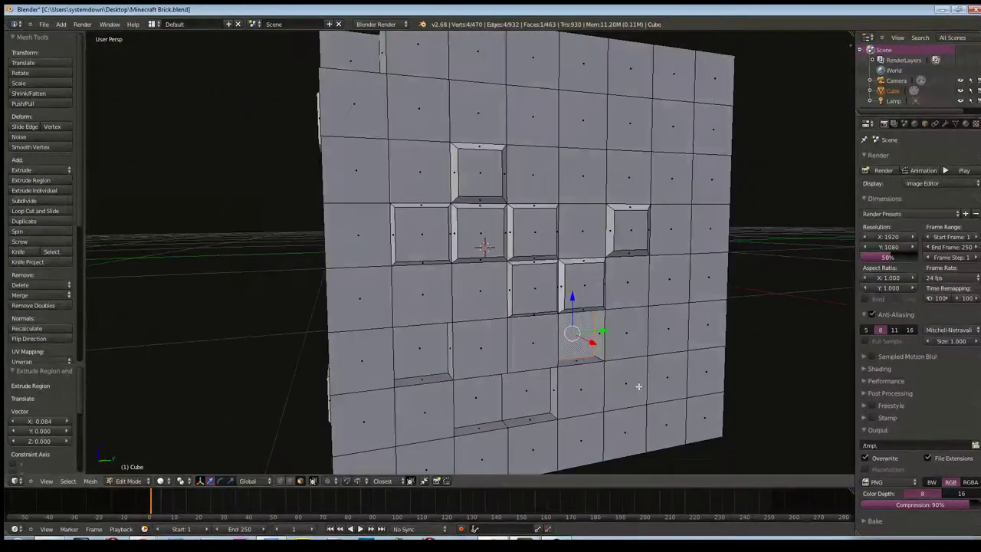
- Recess an upper-right front face, abandoning the extrusion on its neighbour
middle_click_drag(521, 369, 601, 248)
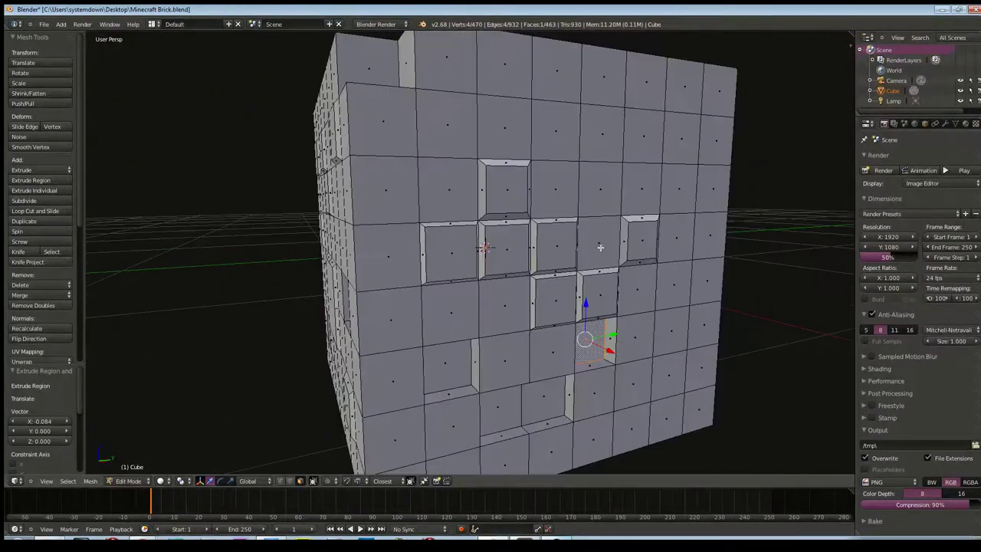
right_click(641, 146)
key("e")
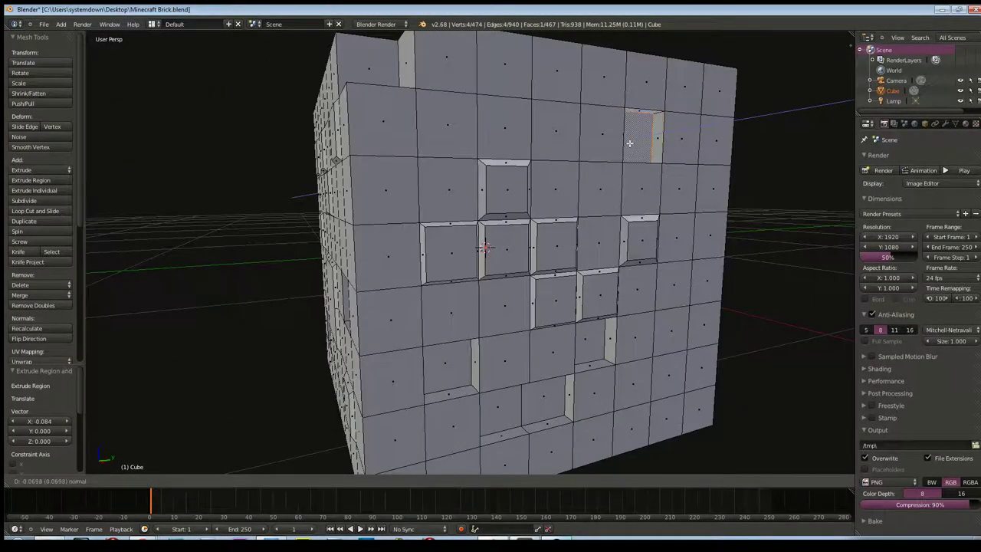
left_click(629, 144)
right_click(602, 138)
key("e")
right_click(598, 148)
- Push two adjacent upper front faces inward together, about 0.099 along X
right_click(546, 146)
right_click(520, 130, "shift")
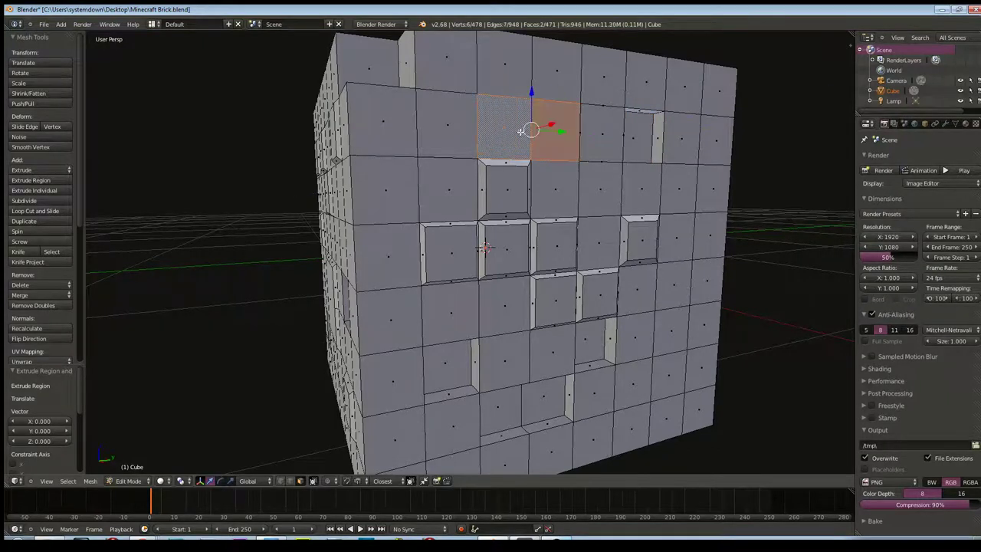
key("e")
left_click(523, 138)
mouse_move(522, 138)
middle_mouse_down()
mouse_move(549, 174)
mouse_move(526, 175)
mouse_move(474, 244)
middle_mouse_up()
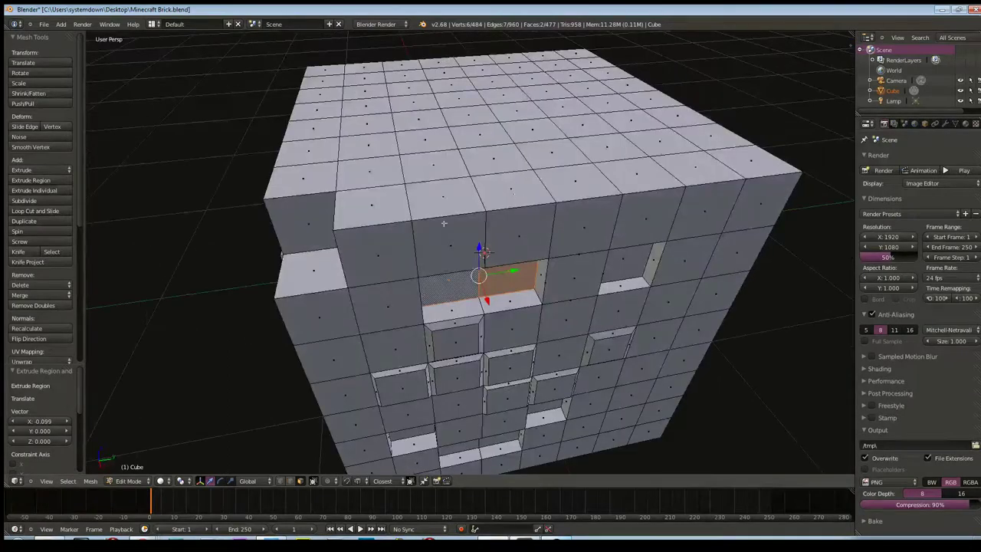
mouse_move(560, 185)
middle_mouse_down()
mouse_move(477, 197)
mouse_move(441, 190)
mouse_move(590, 225)
middle_mouse_up()
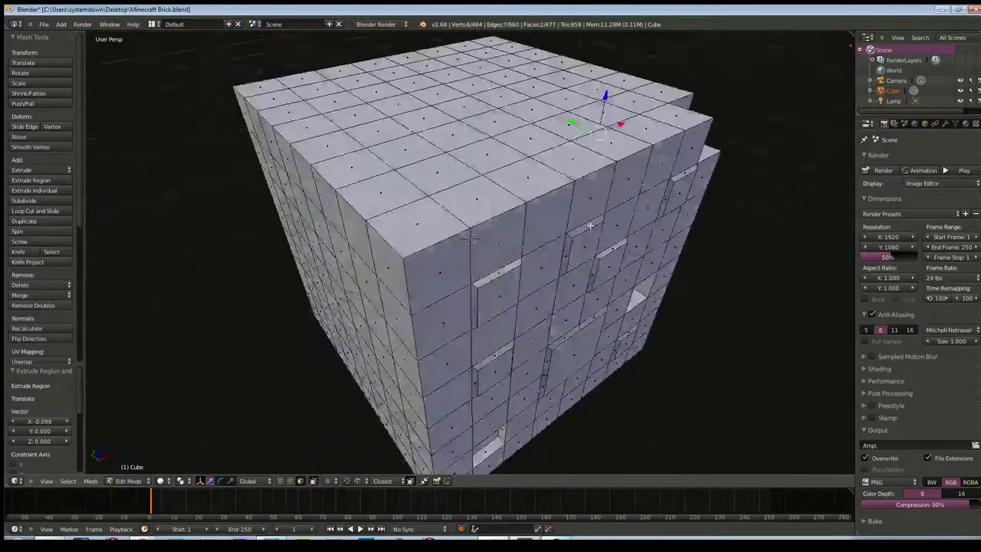
middle_click_drag(590, 225, 612, 222)
- Inset two adjacent faces on the cube's top
right_click(611, 222)
key("i")
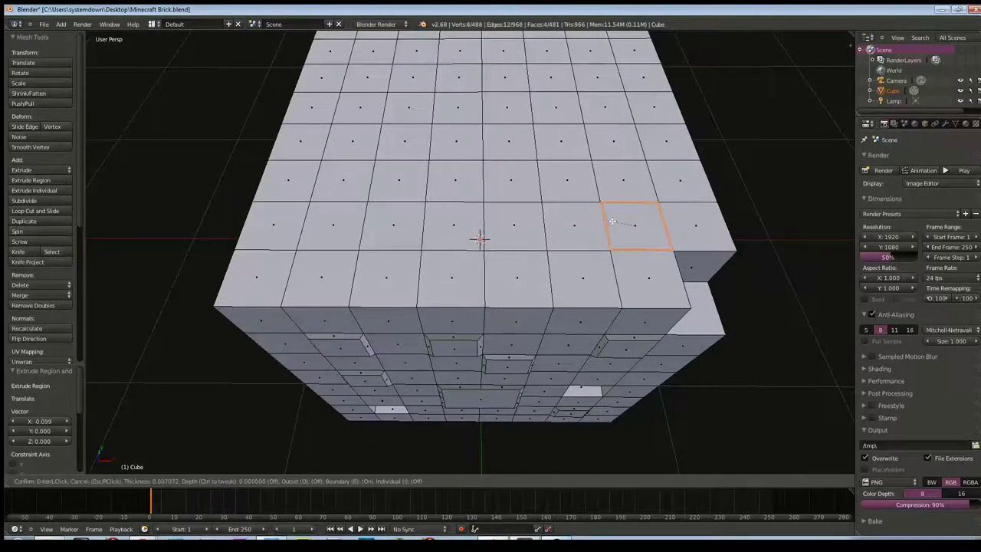
left_click(580, 222)
right_click(576, 222)
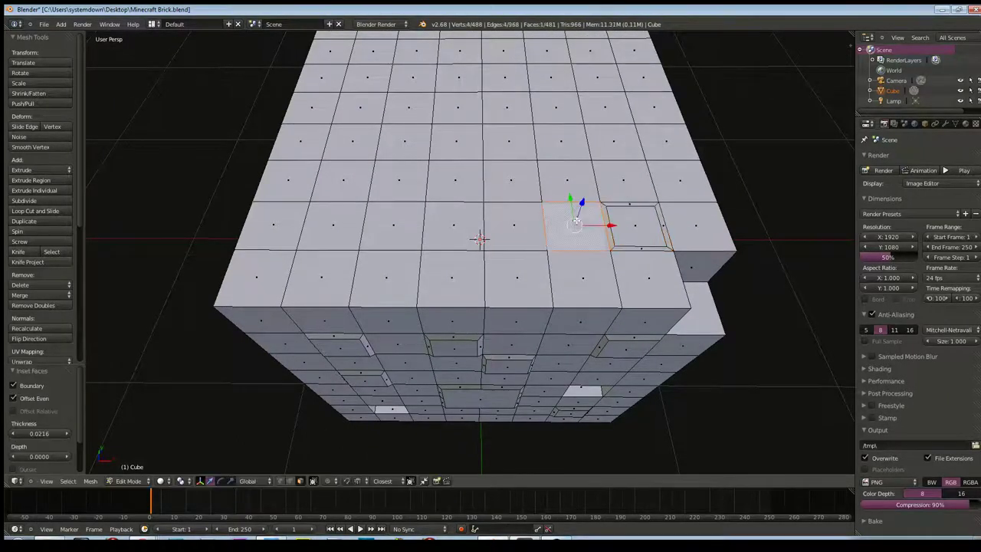
key("i")
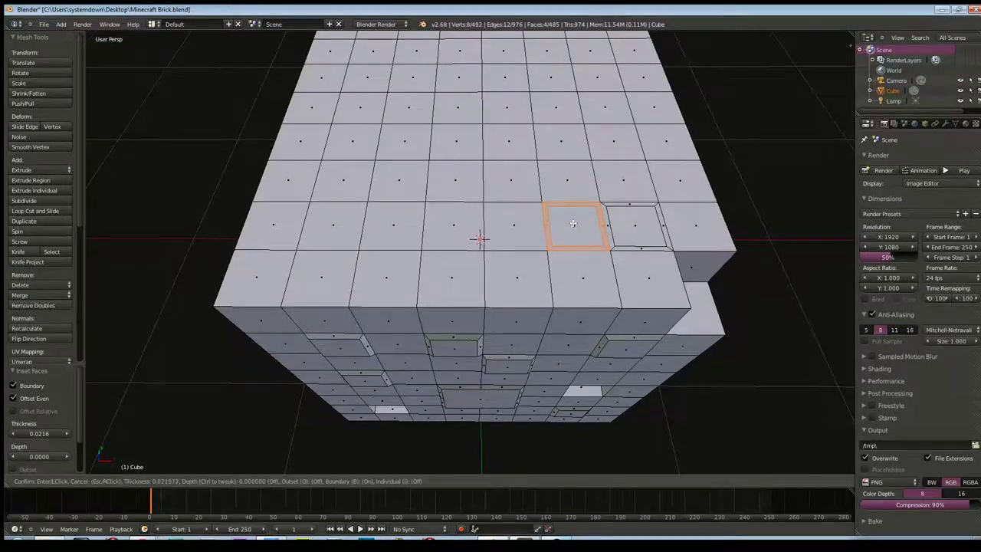
left_click(577, 223)
- Select a 2x2 block of top faces and try merging them, then undo the merge
right_click(511, 181)
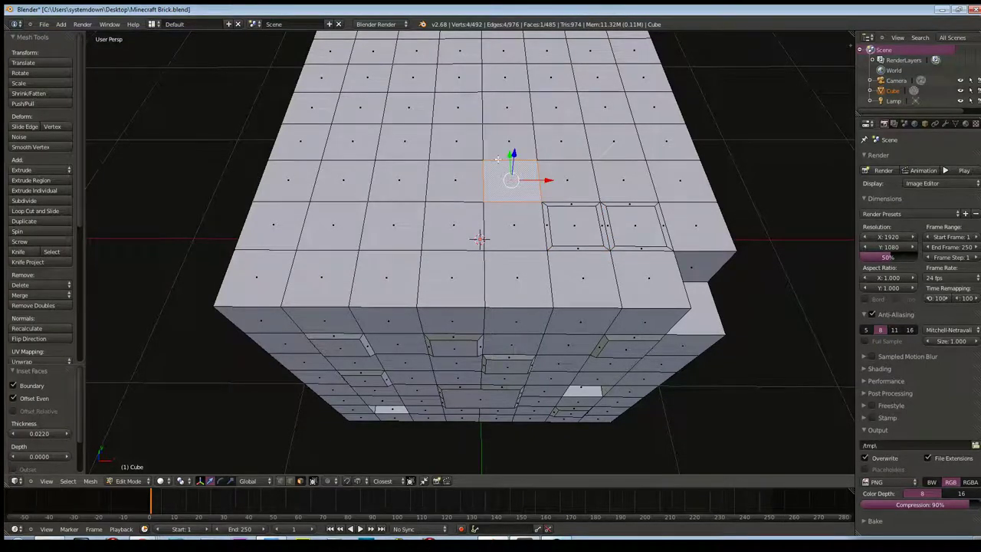
right_click(498, 143, "shift")
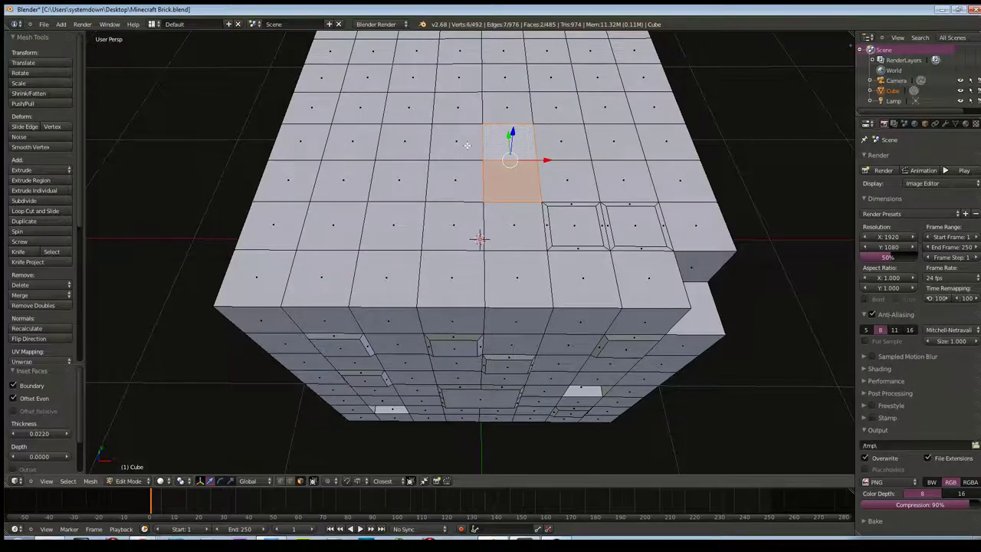
right_click(463, 141, "shift")
right_click(460, 180, "shift")
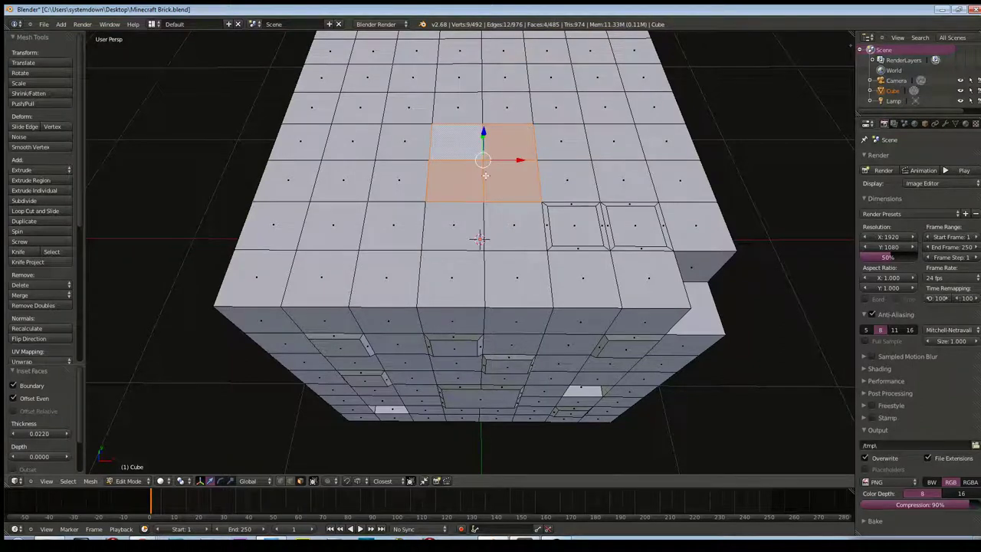
key("x")
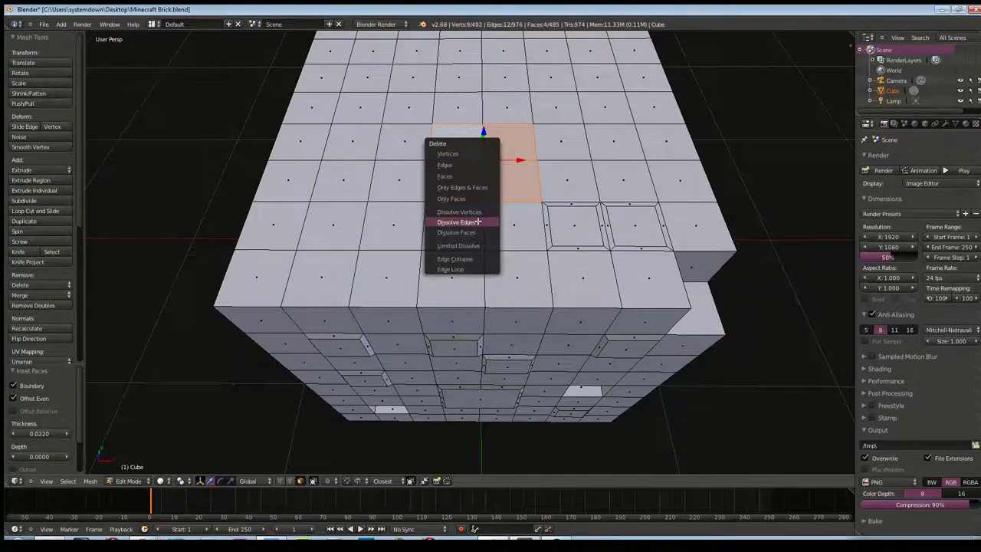
left_click(477, 222)
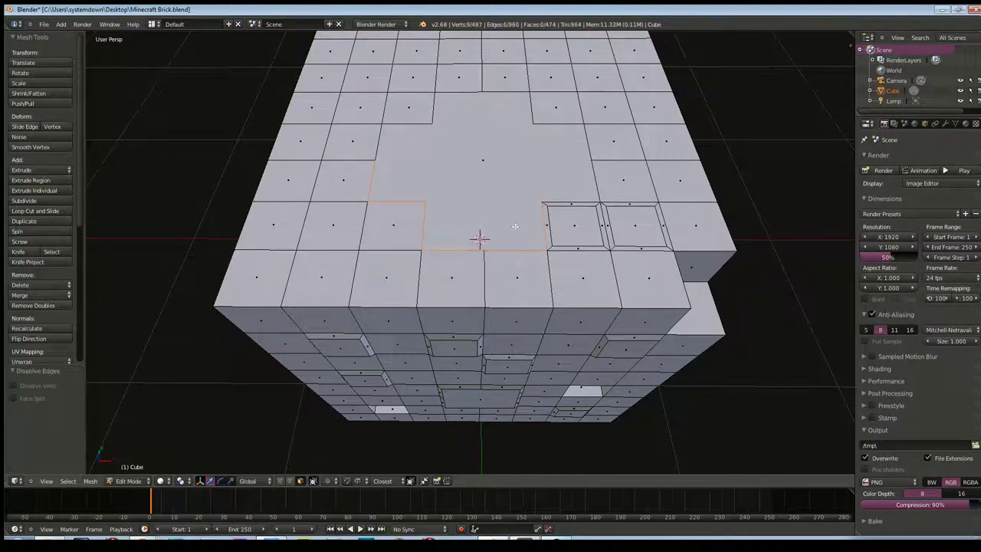
key("ctrl+z")
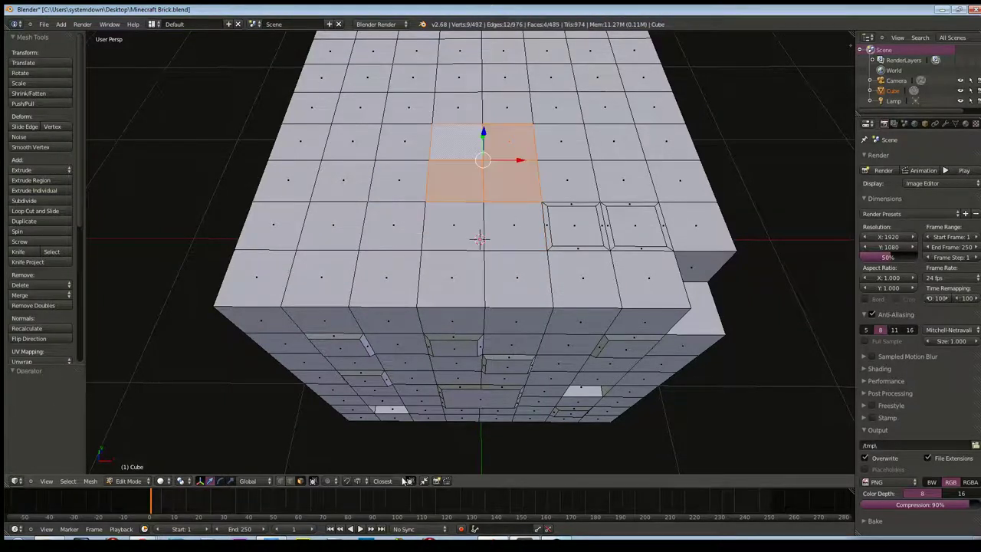
- Dissolve the 2x2 block's inner edges so it becomes one large face
left_click(289, 482)
right_click(483, 226)
right_click(510, 160)
right_click(483, 141, "shift")
right_click(459, 160, "shift")
right_click(483, 184, "shift")
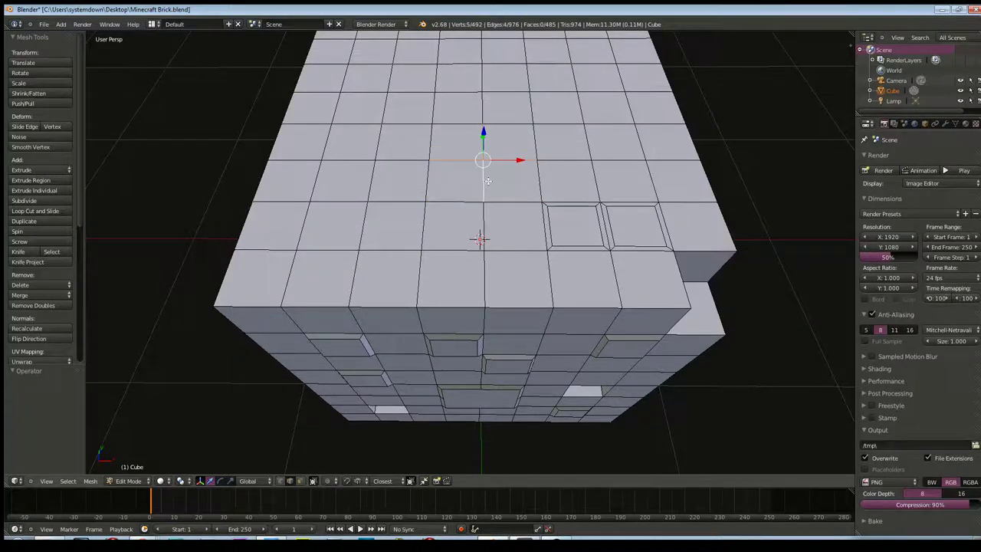
key("x")
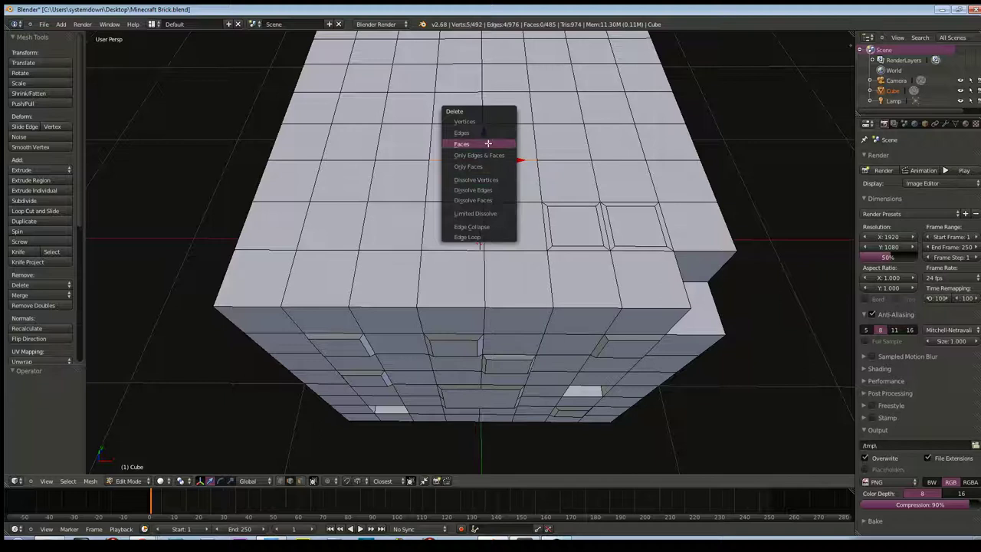
left_click(492, 190)
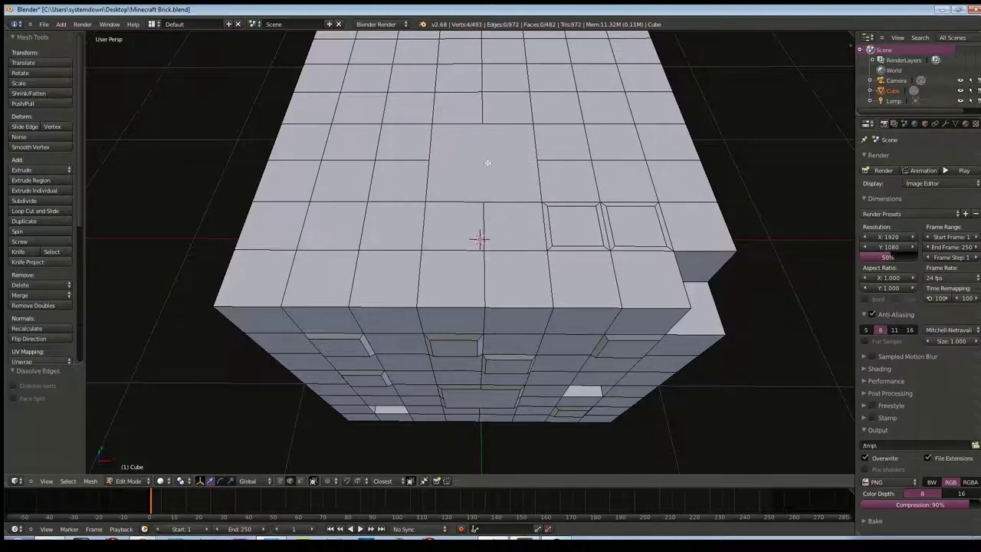
- Inset the large merged face to create a central panel
left_click(301, 481)
right_click(469, 190)
key("g")
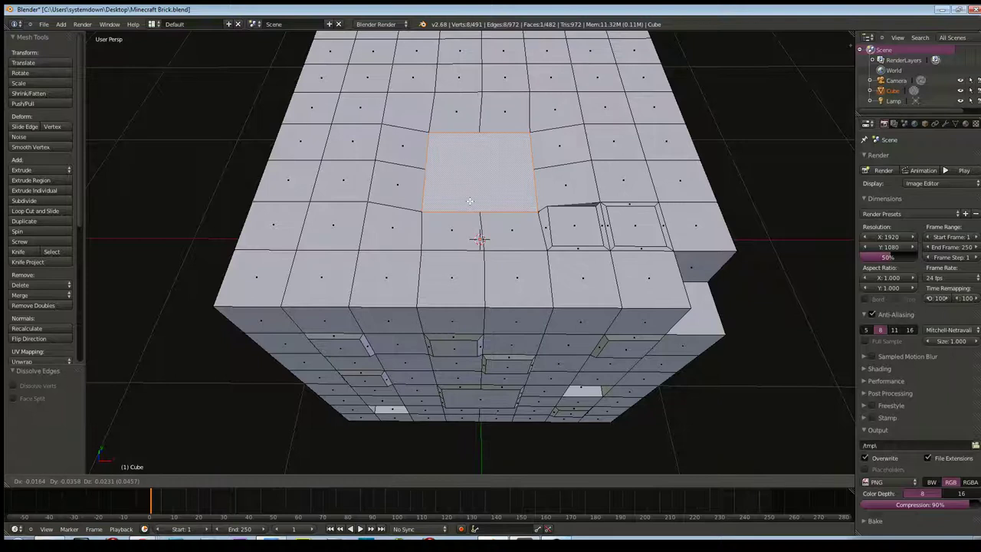
left_click(471, 193)
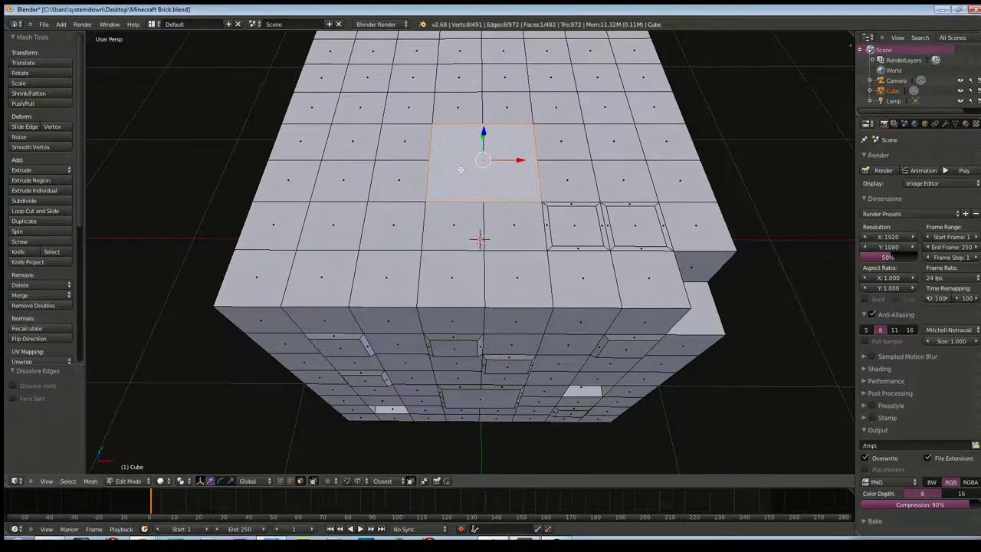
key("i")
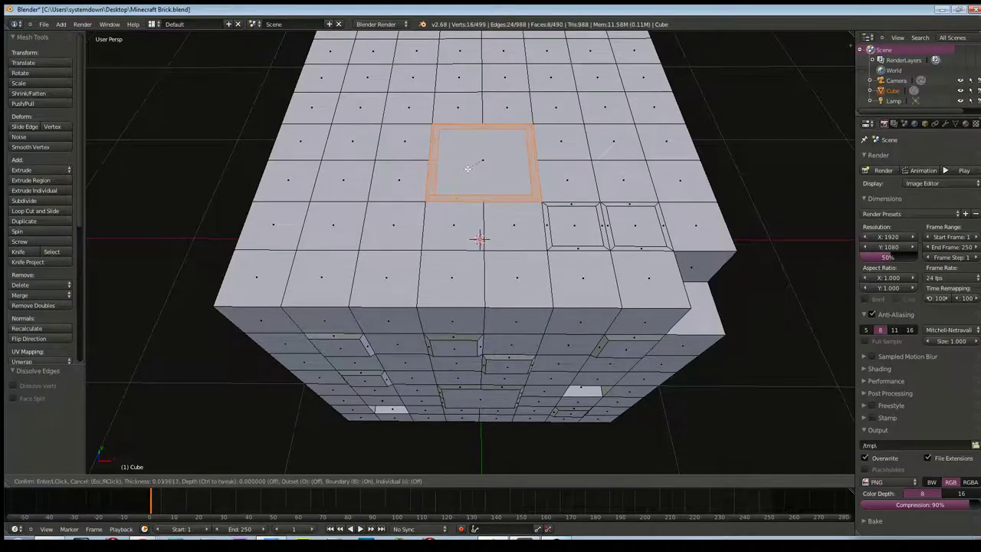
left_click(448, 177)
- Inset three more small faces around the large panel on the top
right_click(376, 105)
key("i")
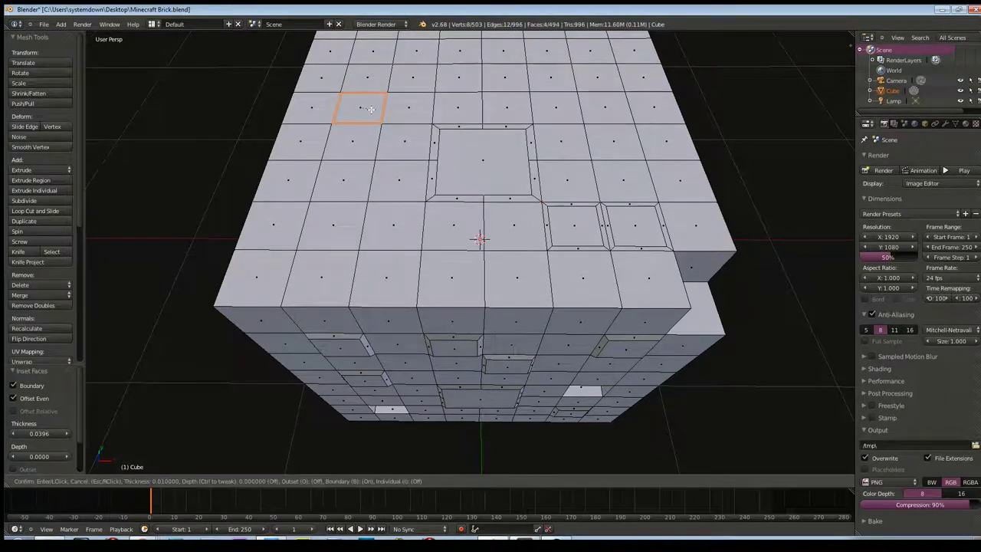
left_click(371, 107)
right_click(427, 75)
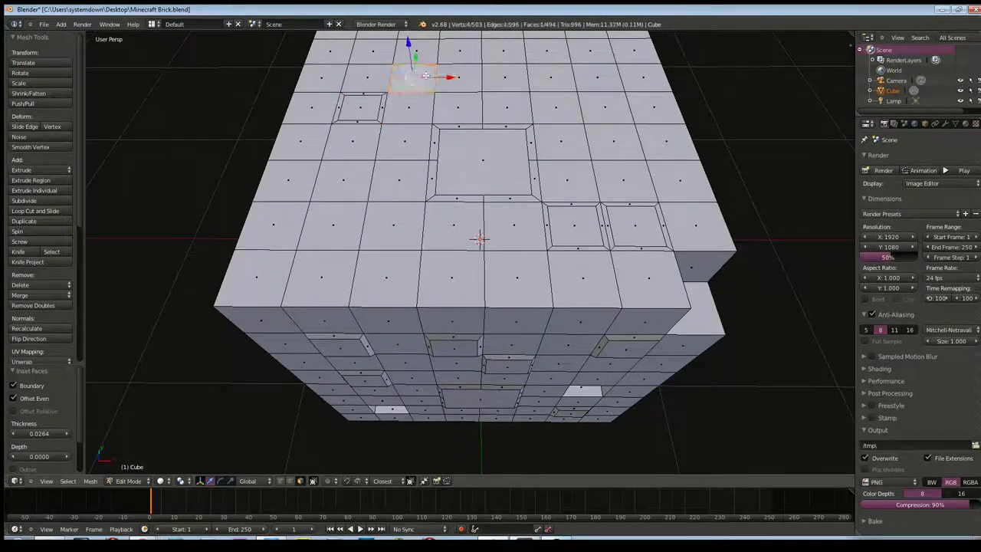
key("i")
left_click(424, 75)
scroll(421, 144, "down", 2)
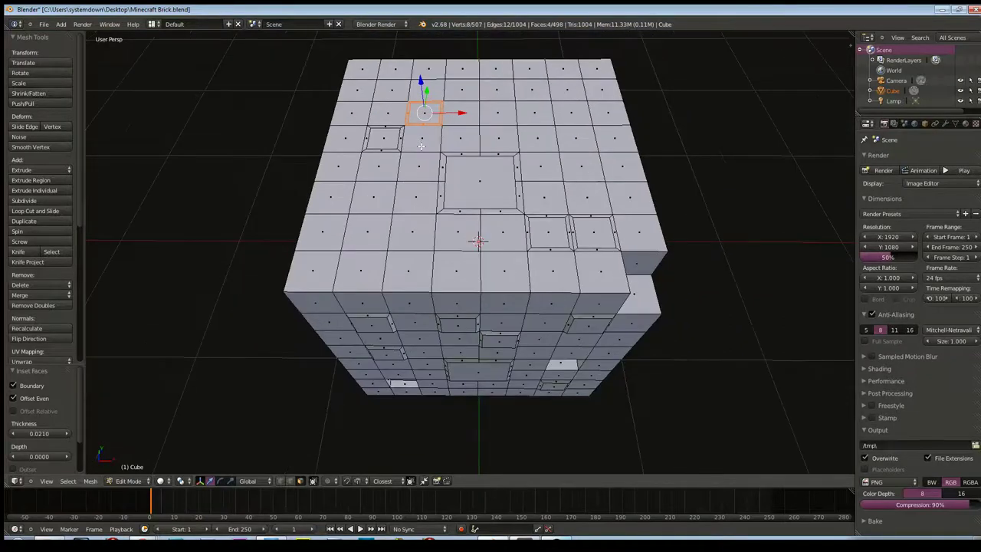
right_click(376, 232)
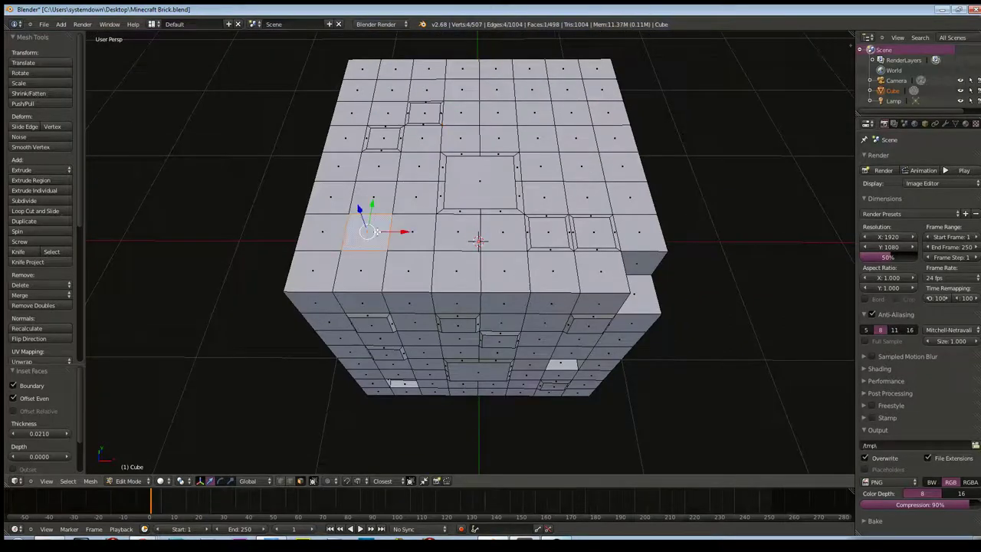
key("i")
left_click(376, 232)
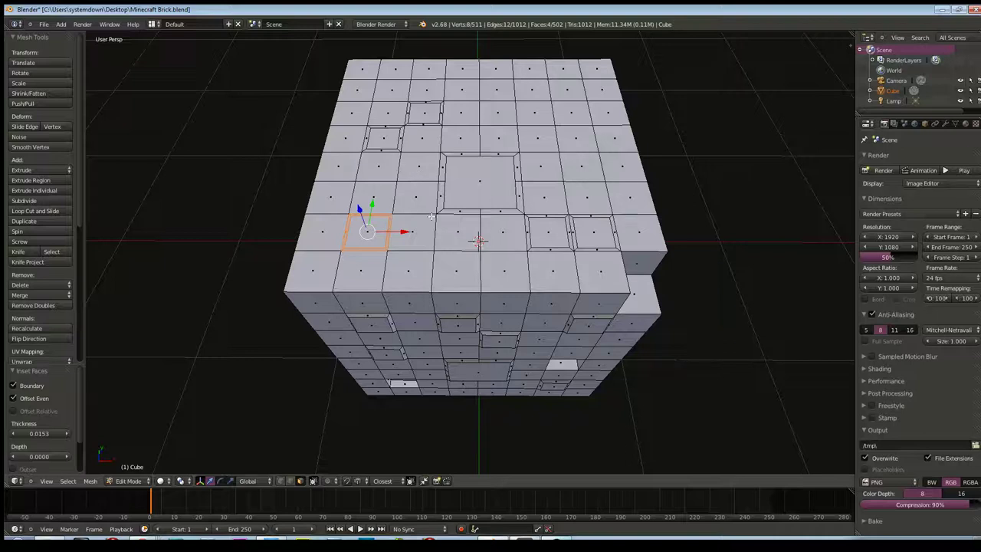
- Raise the six selected inset panels 0.021 along Z
right_click(465, 186)
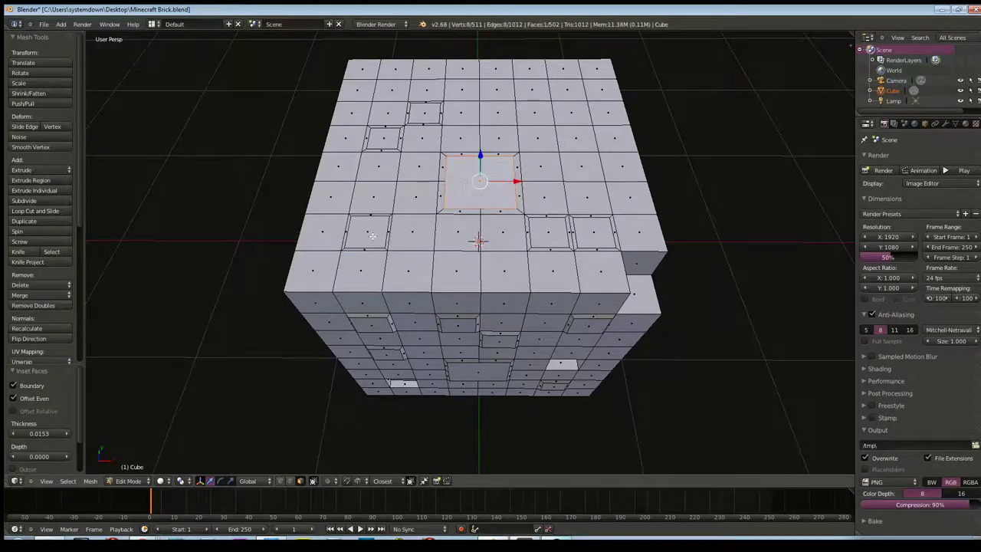
right_click(372, 234, "shift")
right_click(383, 138, "shift")
right_click(426, 113, "shift")
right_click(557, 238, "shift")
right_click(592, 236, "shift")
middle_click_drag(530, 204, 460, 92)
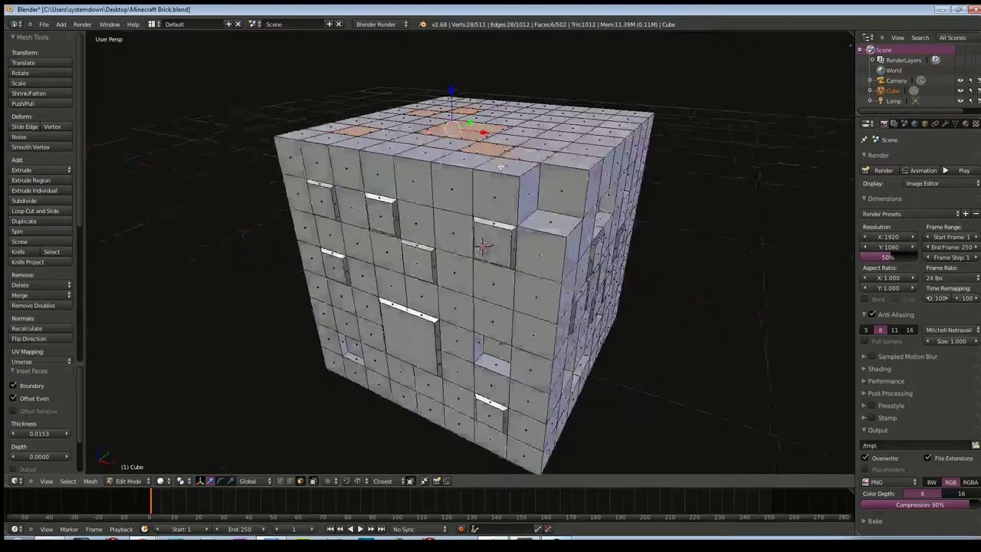
left_click_drag(444, 90, 444, 89)
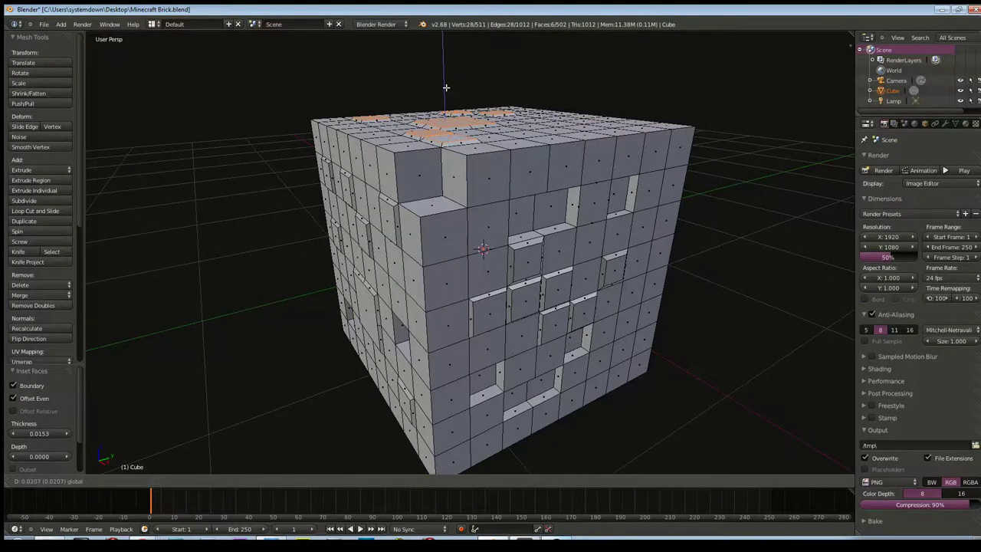
left_click(445, 89)
- Deselect everything, then select a single face on the cube's top
mouse_move(436, 113)
middle_mouse_down()
mouse_move(518, 120)
mouse_move(516, 193)
mouse_move(495, 117)
mouse_move(550, 156)
mouse_move(549, 210)
middle_mouse_up()
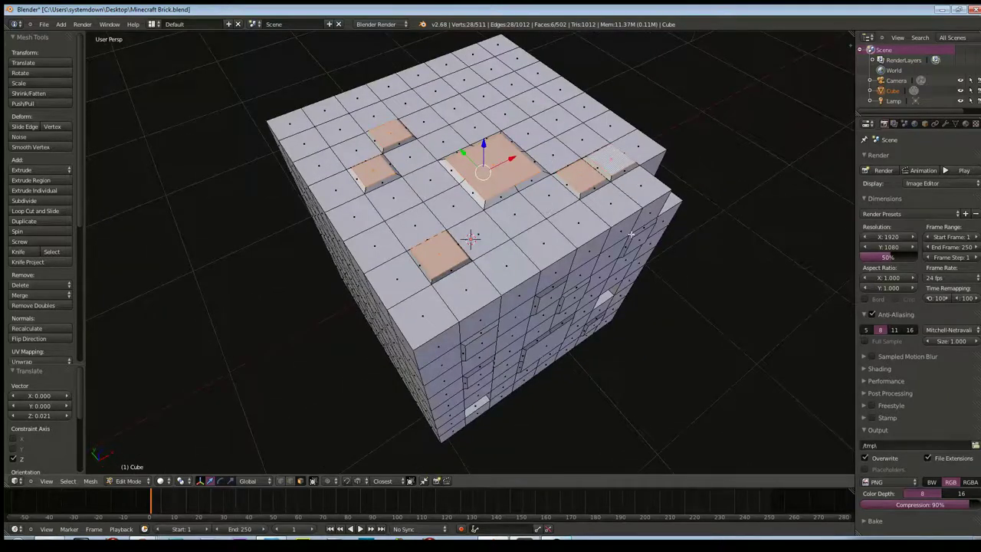
key("a")
mouse_move(690, 234)
middle_mouse_down()
mouse_move(655, 183)
mouse_move(445, 217)
mouse_move(484, 229)
middle_mouse_up()
right_click(485, 230)
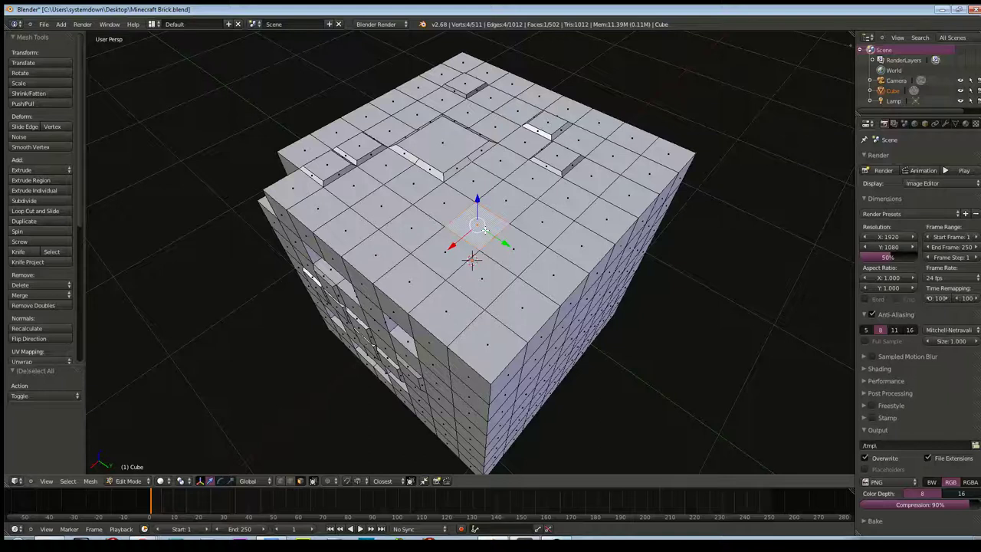
- Extrude one top face, an adjacent pair, and another face slightly inward as recesses
key("e")
left_click(484, 235)
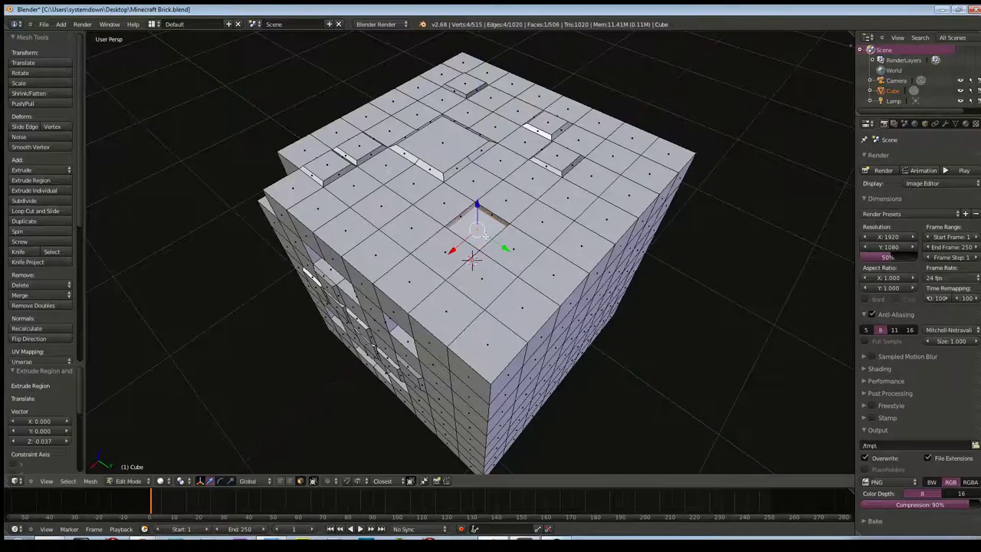
right_click(536, 214)
right_click(577, 193, "shift")
key("e")
left_click(554, 223)
middle_click_drag(552, 222, 483, 207)
right_click(482, 206)
key("e")
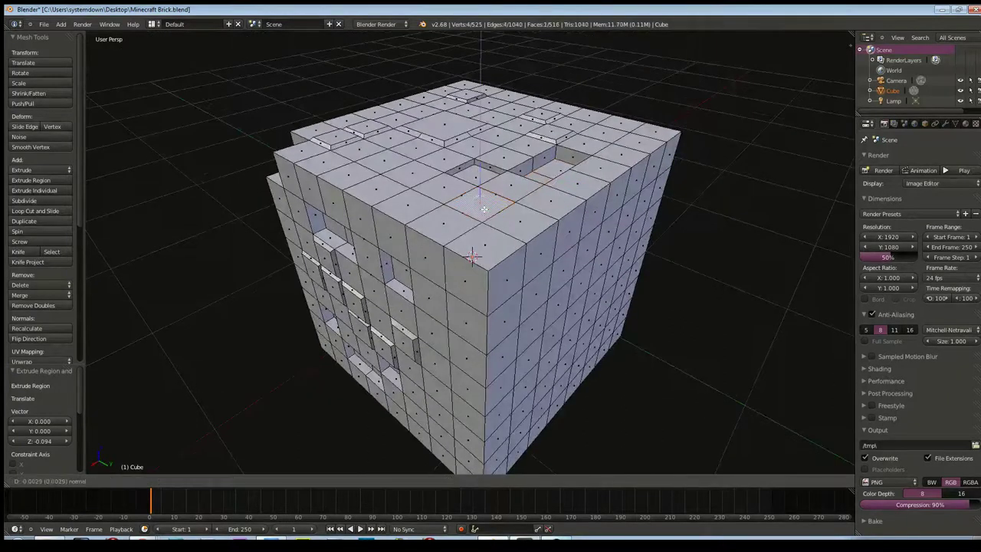
left_click(483, 214)
mouse_move(542, 284)
middle_mouse_down()
mouse_move(519, 254)
mouse_move(544, 267)
mouse_move(464, 248)
mouse_move(545, 311)
mouse_move(451, 231)
mouse_move(441, 295)
mouse_move(575, 251)
mouse_move(400, 279)
mouse_move(441, 281)
middle_mouse_up()
- Inset three faces on the cube: middle, upper left and upper right
right_click(451, 287)
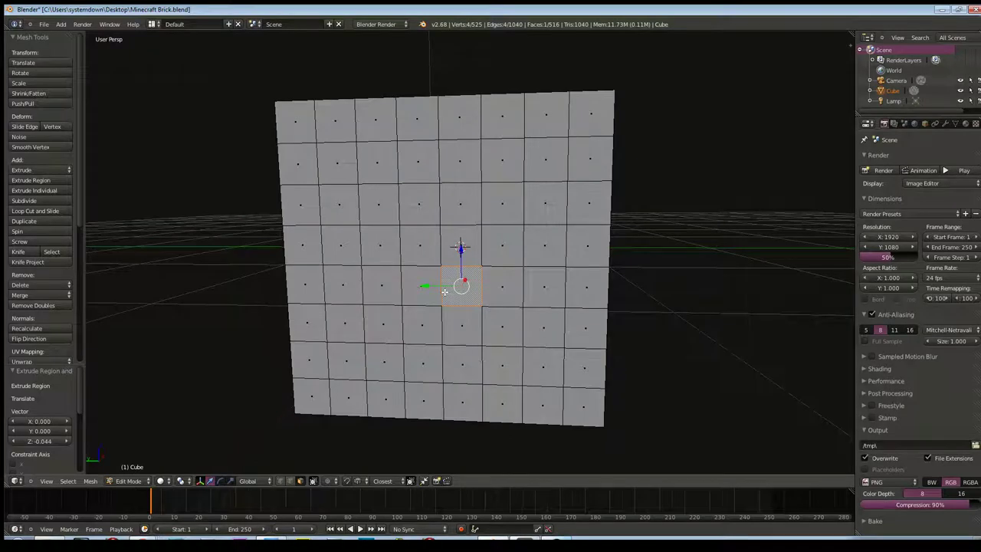
key("i")
left_click(434, 300)
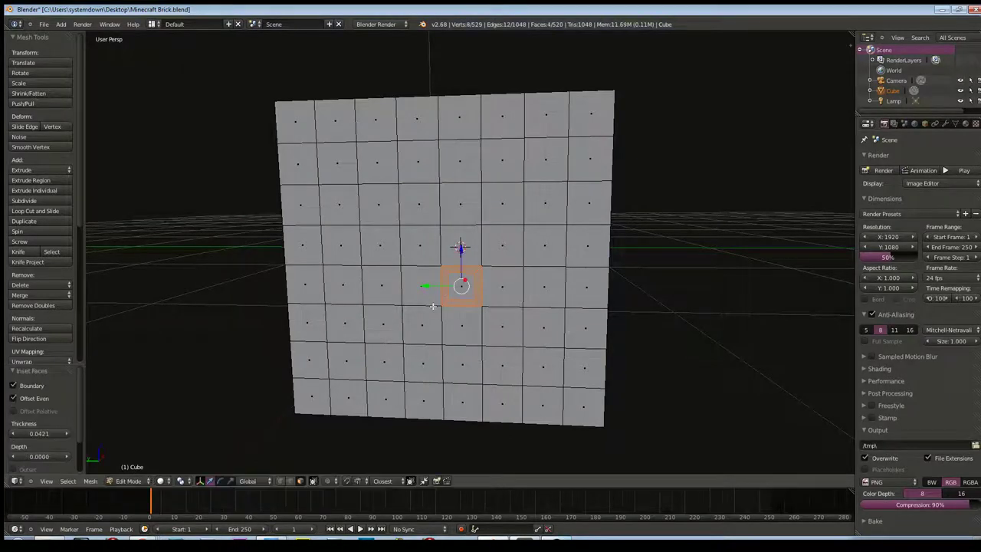
right_click(344, 201)
key("i")
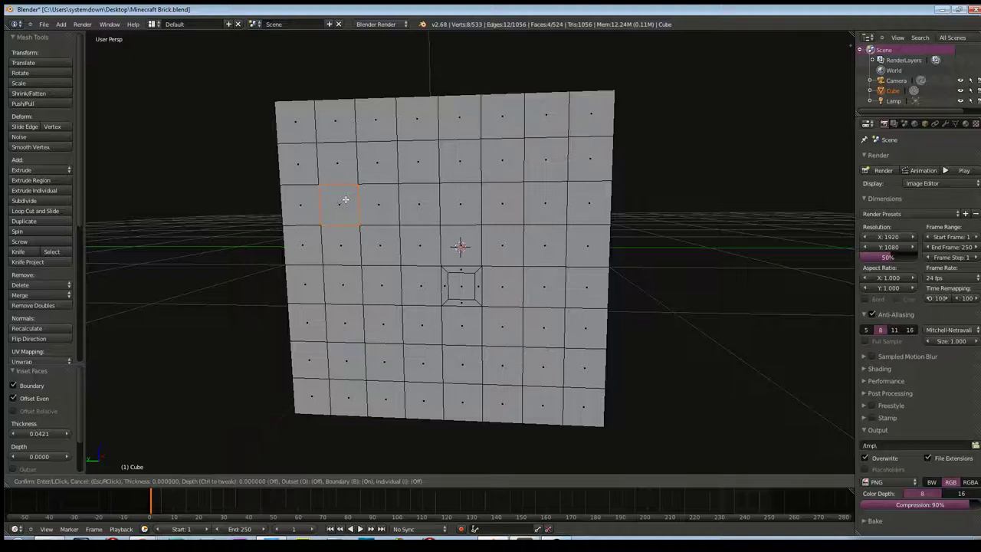
left_click(344, 204)
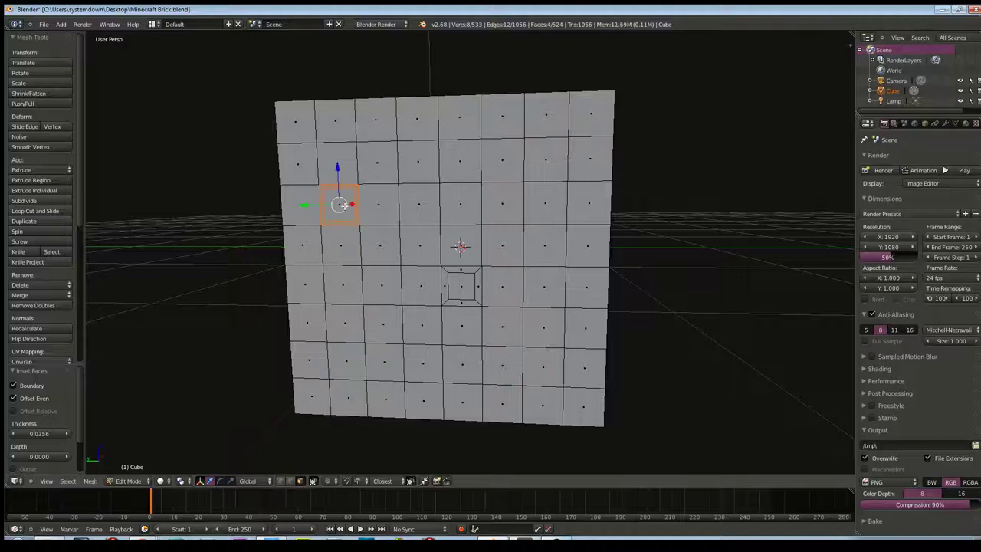
right_click(540, 144)
key("i")
left_click(541, 149)
- Inset two faces near the front's upper left and along the top edge
middle_click_drag(475, 149, 460, 177)
middle_click_drag(346, 179, 413, 178)
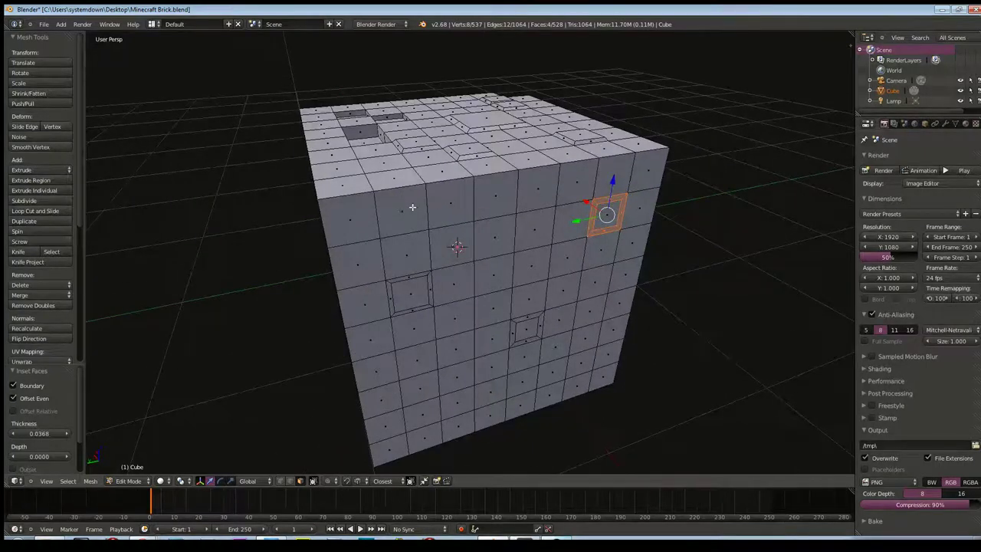
right_click(413, 207)
key("i")
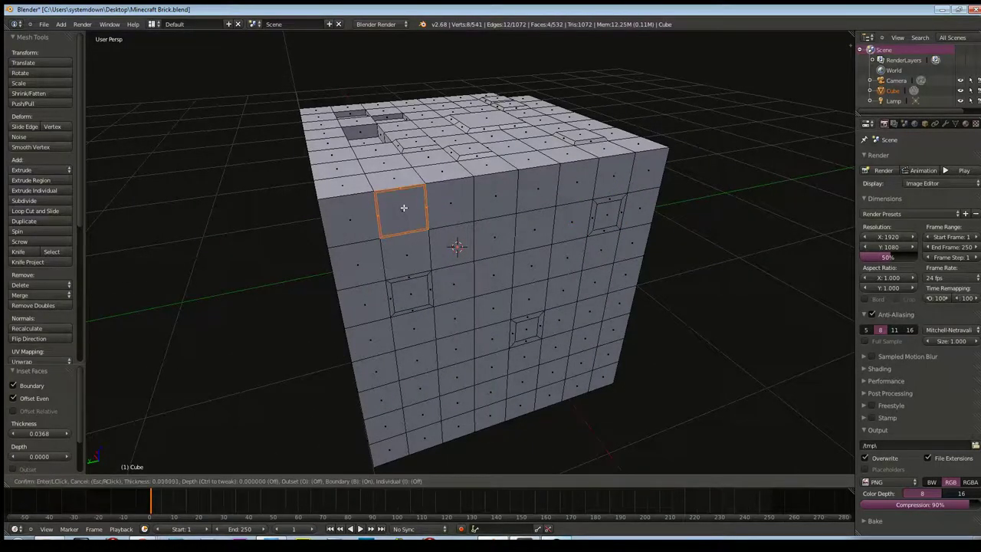
left_click(402, 208)
right_click(389, 178)
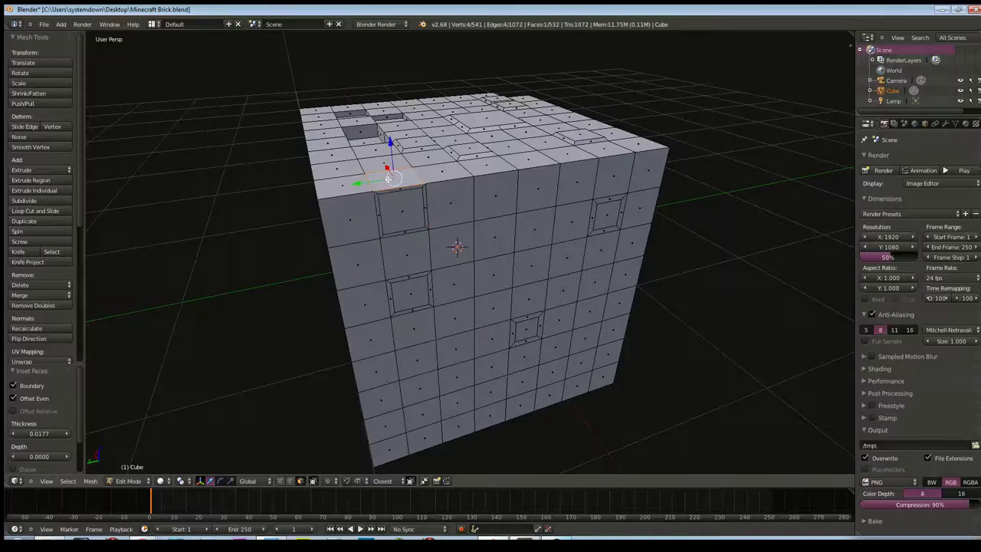
key("i")
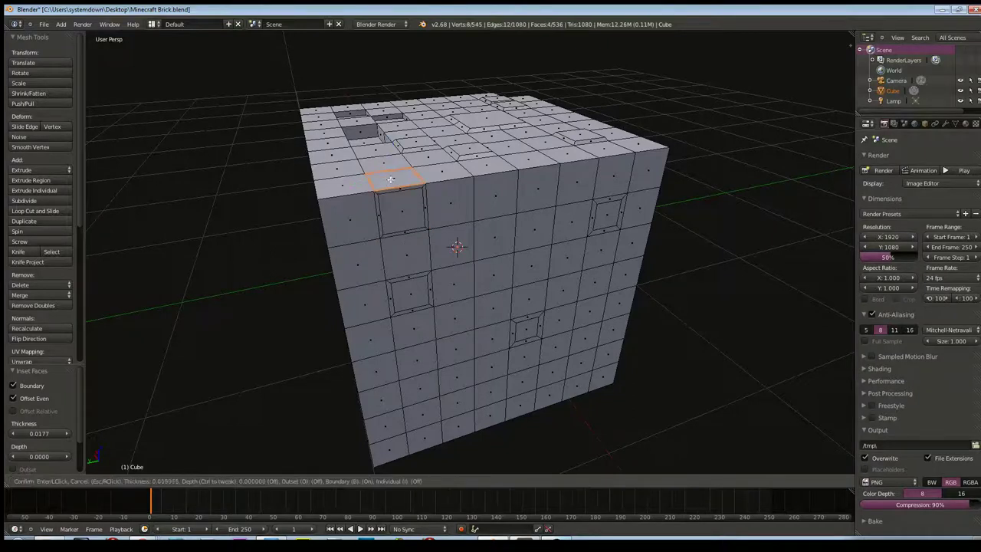
left_click(391, 179)
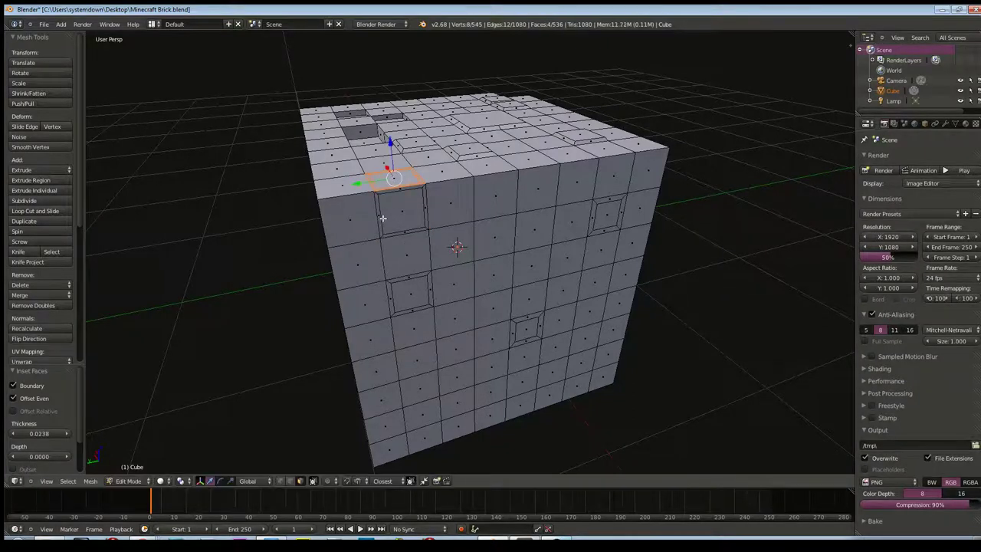
- Inset two faces low on the front, then select two of the inset panels
mouse_move(513, 241)
middle_mouse_down()
mouse_move(501, 237)
mouse_move(513, 326)
middle_mouse_up()
right_click(433, 373)
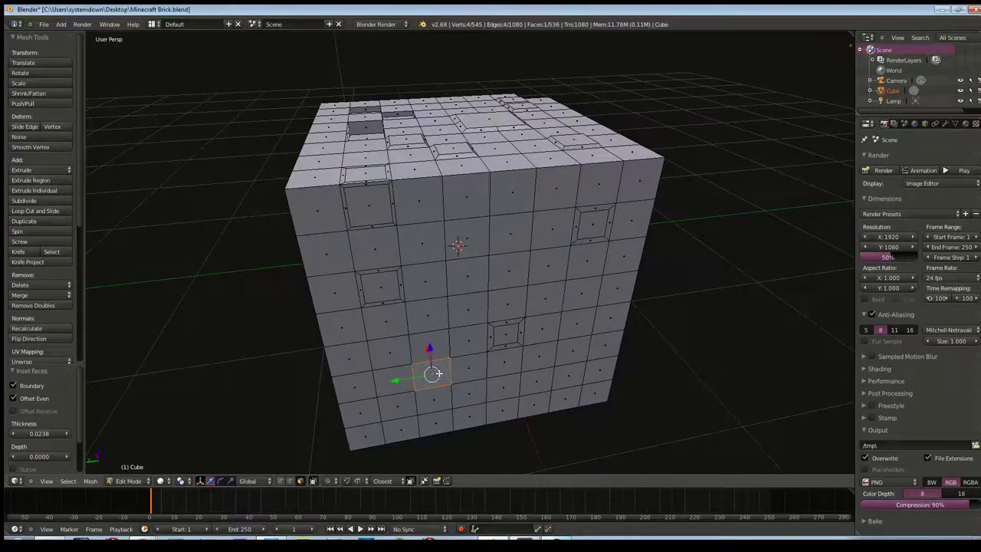
key("i")
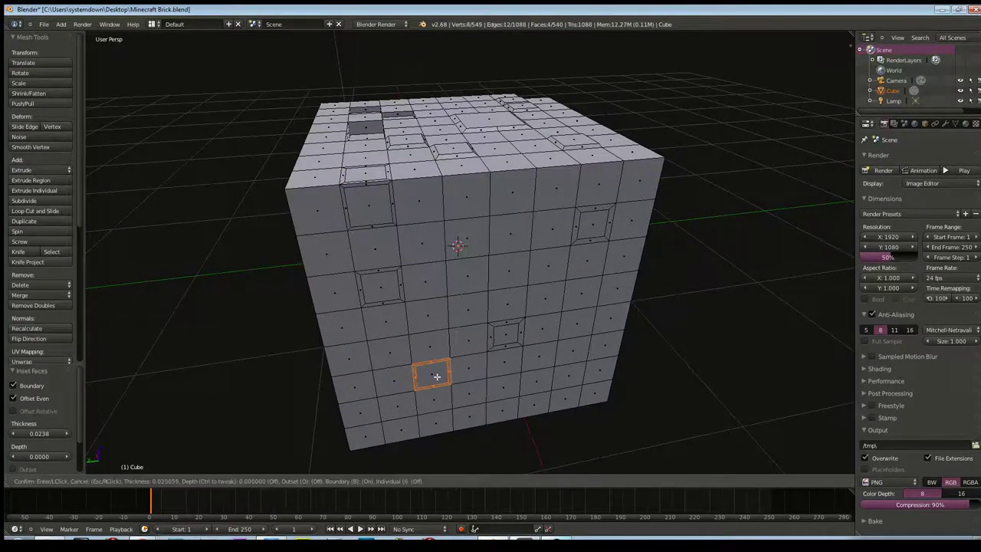
left_click(411, 393)
right_click(401, 402)
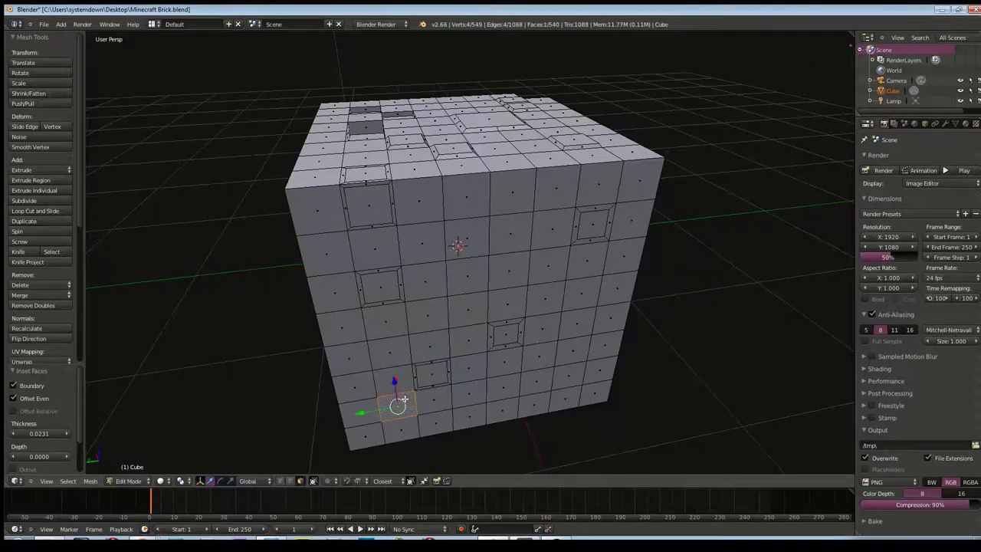
key("i")
left_click(402, 402)
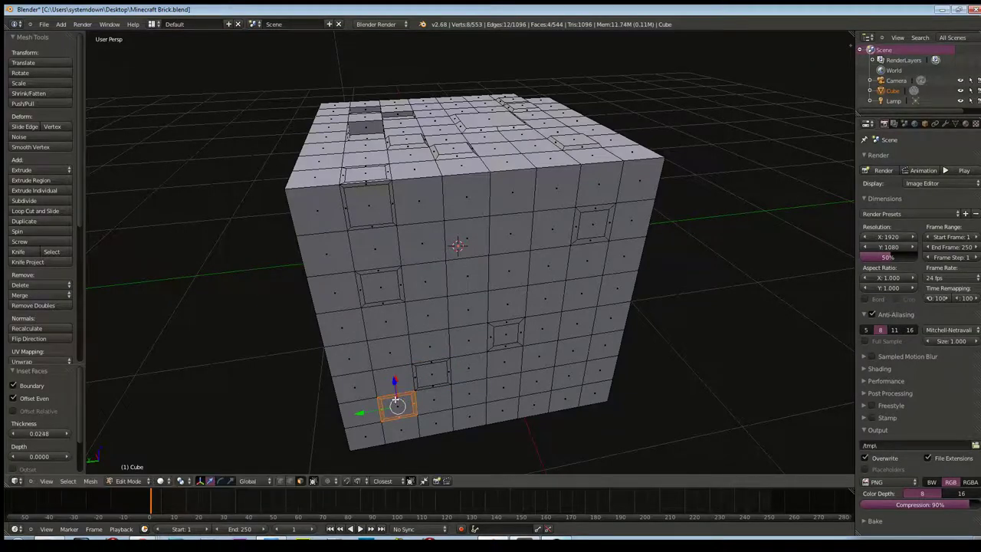
right_click(386, 289)
right_click(379, 205, "shift")
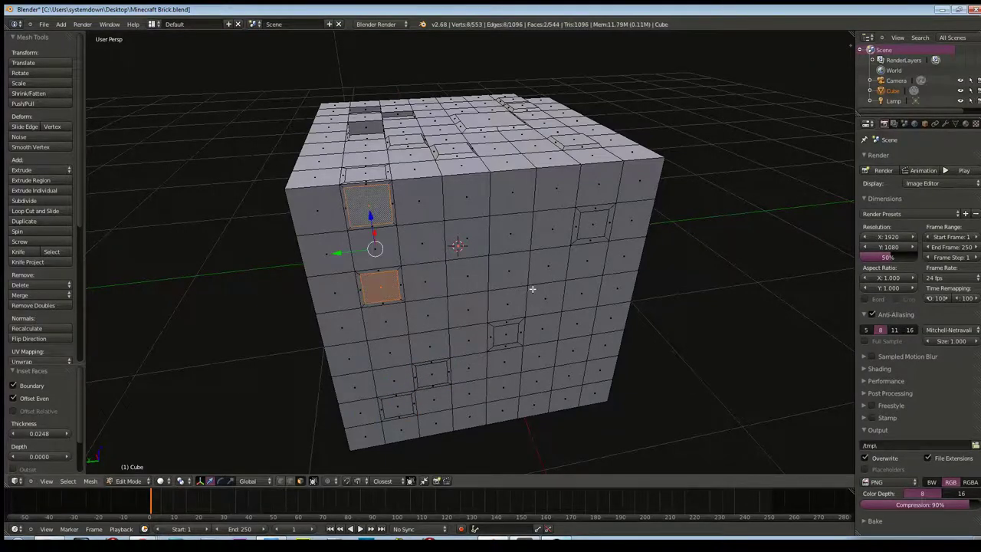
- Add the rest of the six inset panels to the selection and shift them slightly along X
right_click(507, 335, "shift")
right_click(593, 225, "shift")
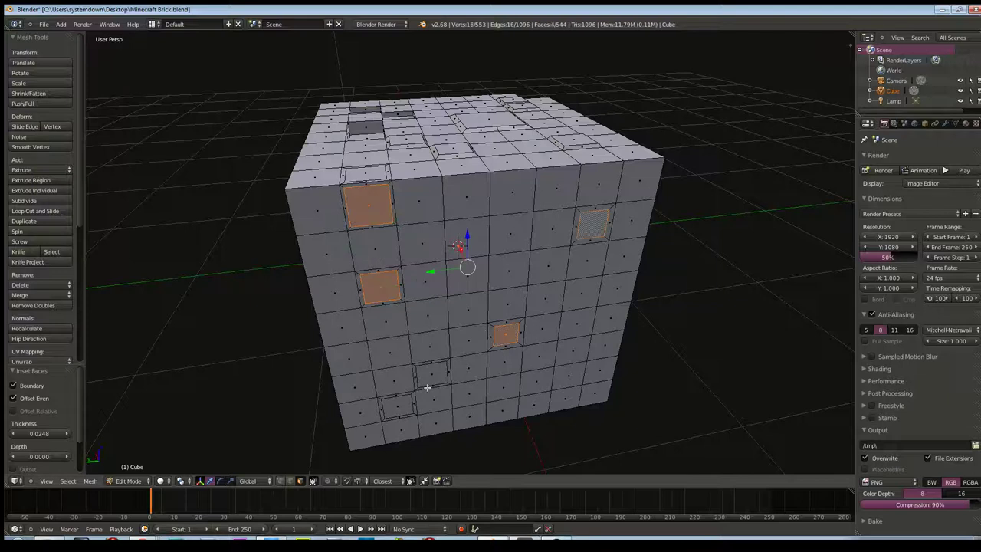
right_click(427, 372, "shift")
right_click(395, 411, "shift")
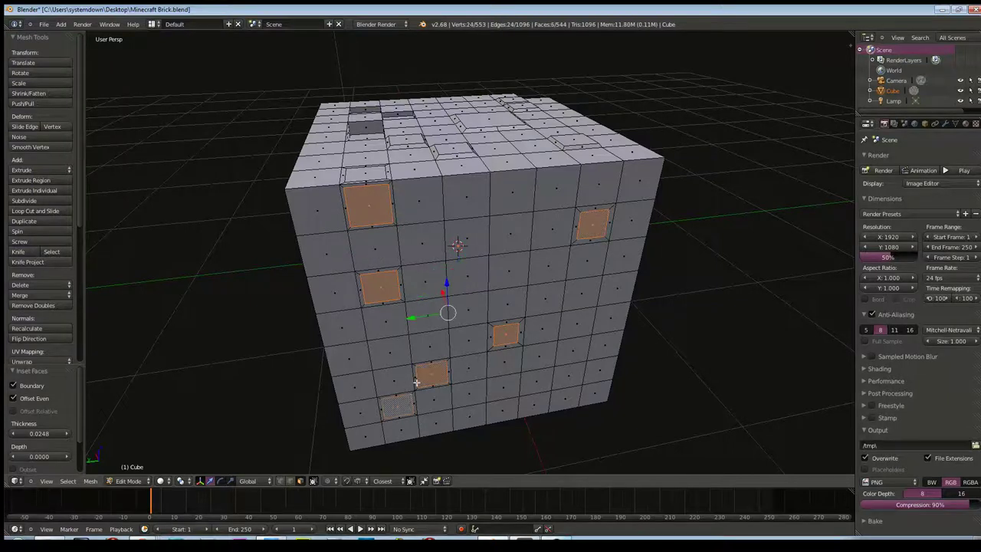
middle_click_drag(434, 352, 452, 358)
left_click_drag(470, 310, 473, 305)
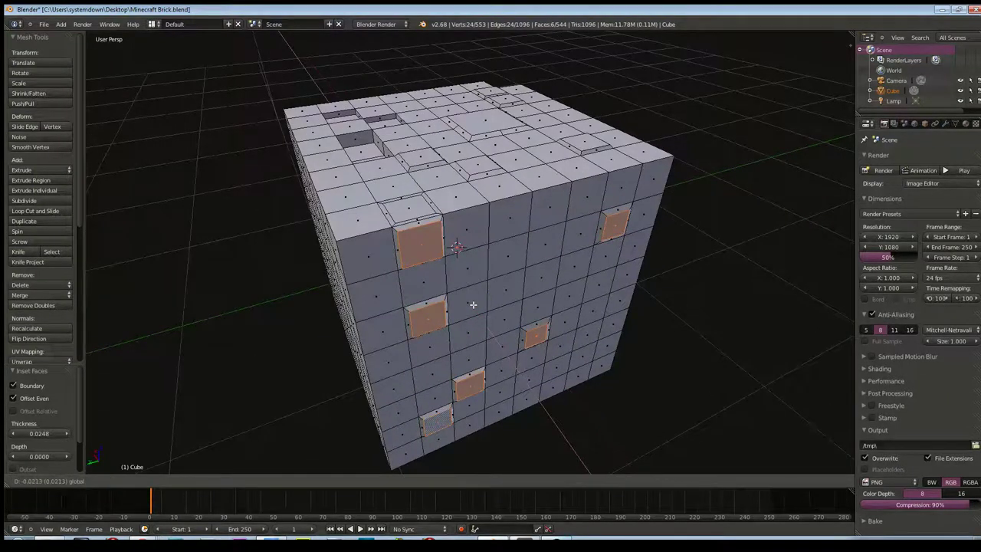
- Nudge a face near the top edge slightly along Z
right_click(424, 199)
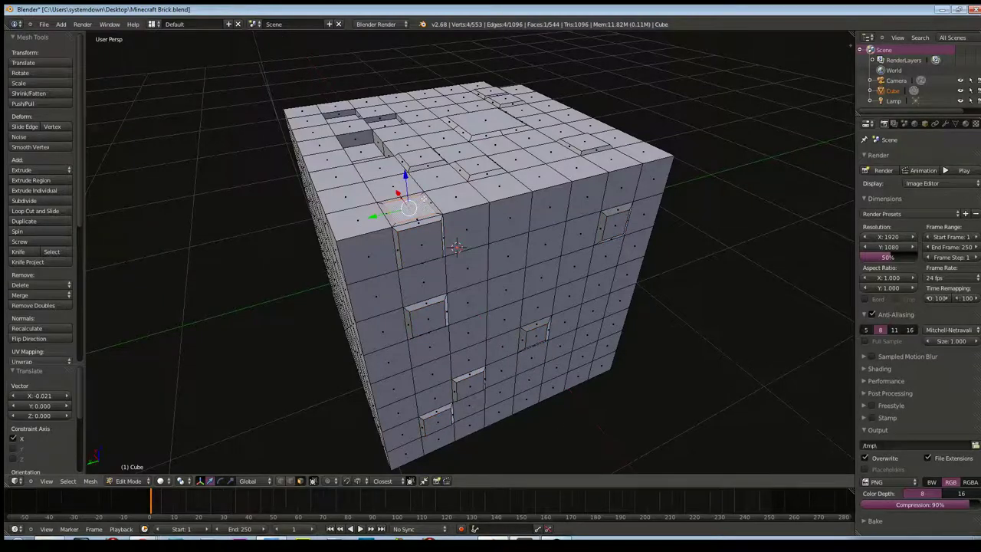
left_click_drag(407, 178, 407, 174)
mouse_move(400, 270)
middle_mouse_down()
mouse_move(443, 261)
mouse_move(425, 253)
middle_mouse_up()
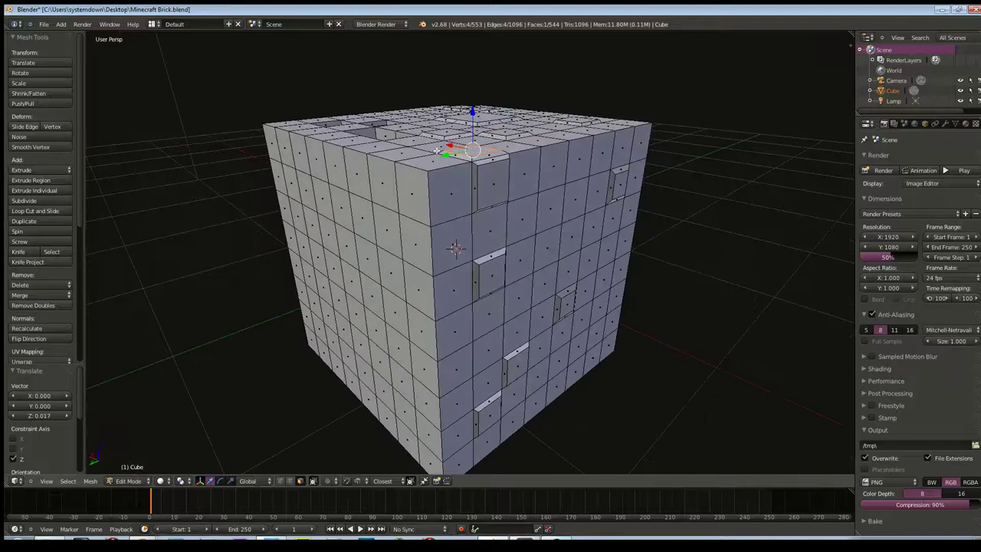
left_click_drag(471, 115, 471, 114)
mouse_move(471, 115)
middle_mouse_down()
mouse_move(390, 190)
mouse_move(360, 191)
mouse_move(480, 235)
middle_mouse_up()
- Recess a pair of front faces and one face to their left inward
right_click(480, 235)
right_click(511, 244, "shift")
key("e")
left_click(489, 264)
right_click(396, 282)
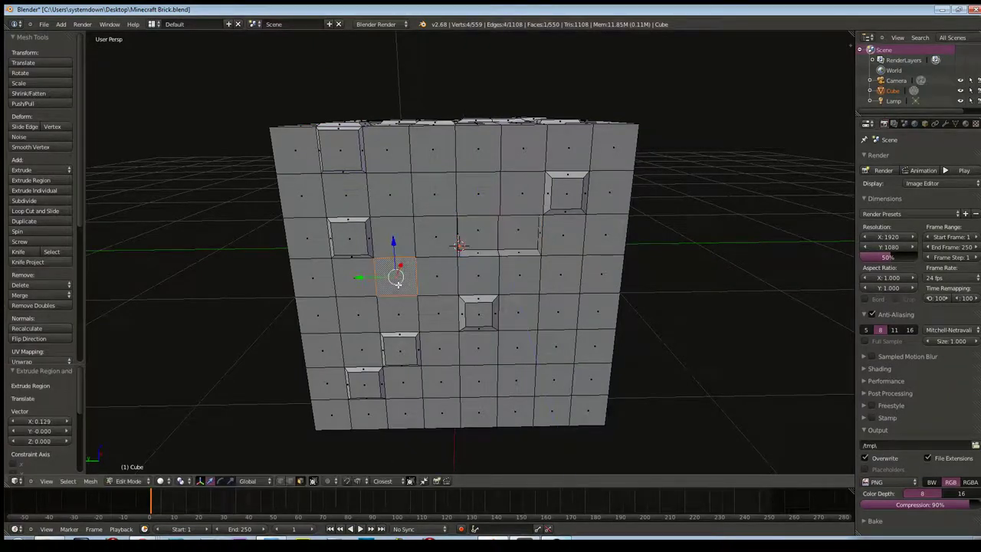
key("e")
left_click(399, 288)
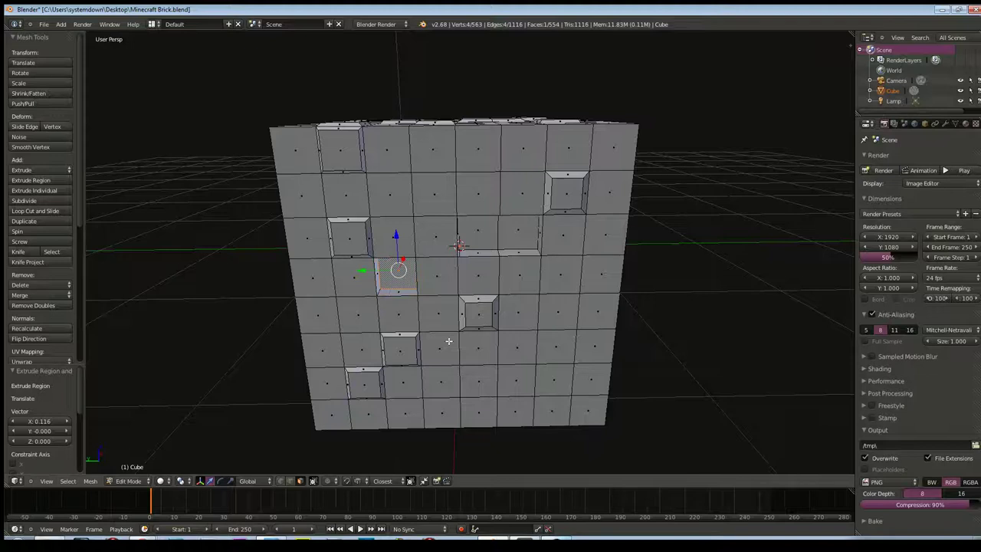
- Recess two lower front faces and one on the right, the last by 0.064
right_click(500, 374)
key("e")
left_click(500, 371)
right_click(453, 383)
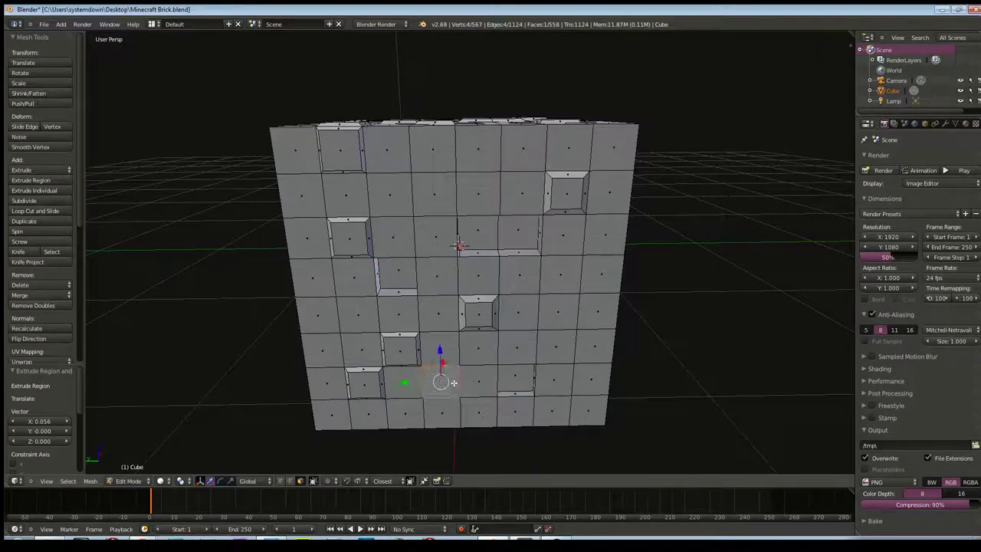
key("e")
left_click(454, 378)
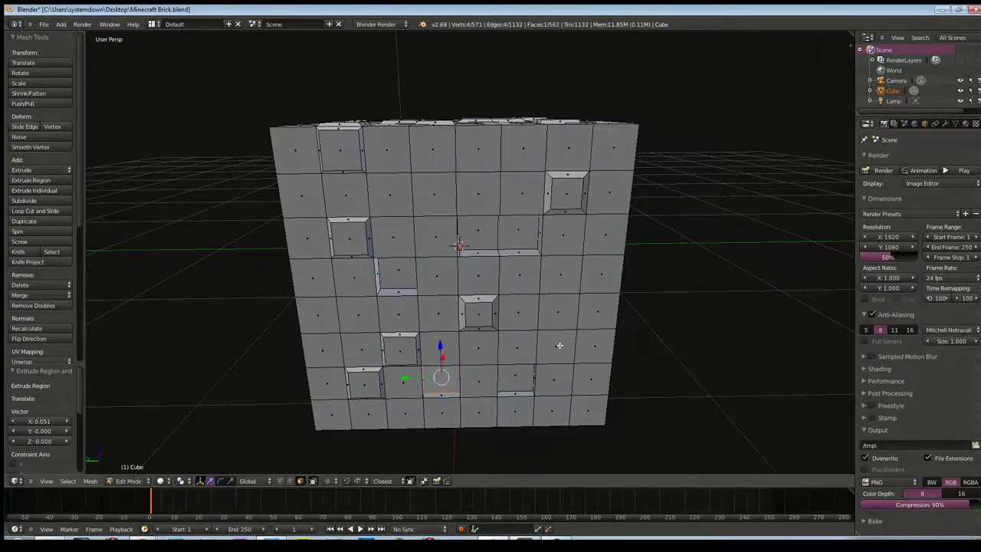
right_click(567, 322)
key("e")
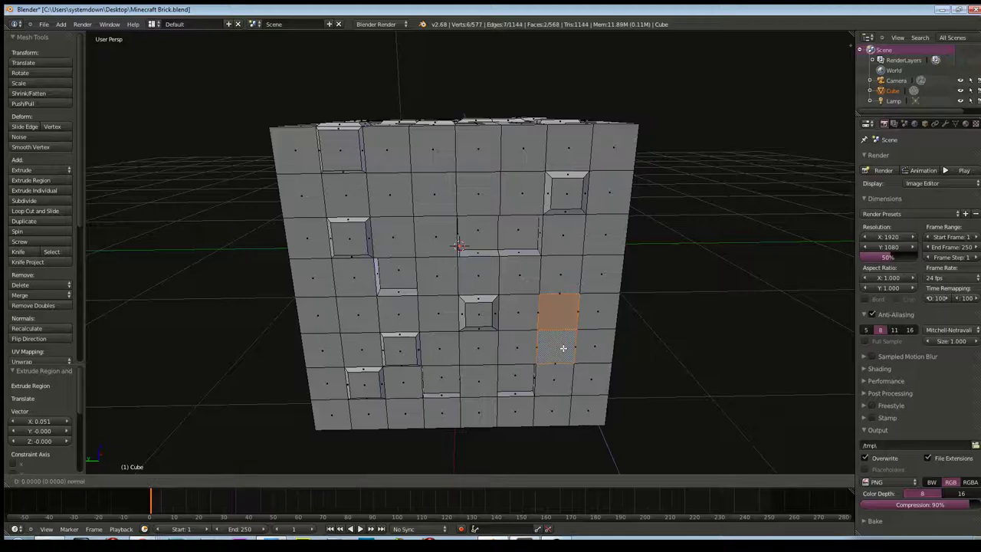
left_click(564, 344)
mouse_move(406, 333)
middle_mouse_down()
mouse_move(479, 328)
mouse_move(431, 349)
mouse_move(458, 293)
mouse_move(501, 350)
middle_mouse_up()
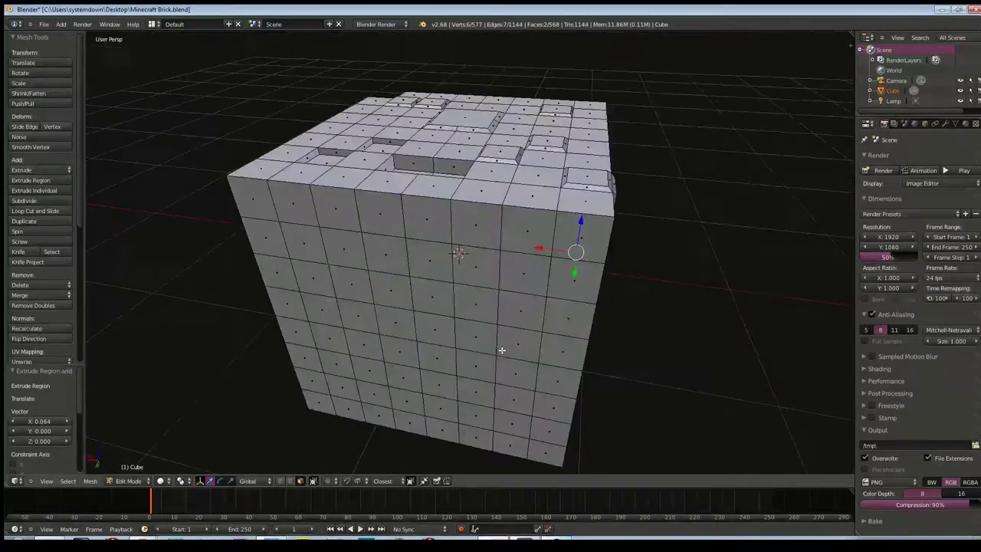
- Inset a face right of centre on the front and face the view toward the front
right_click(527, 272)
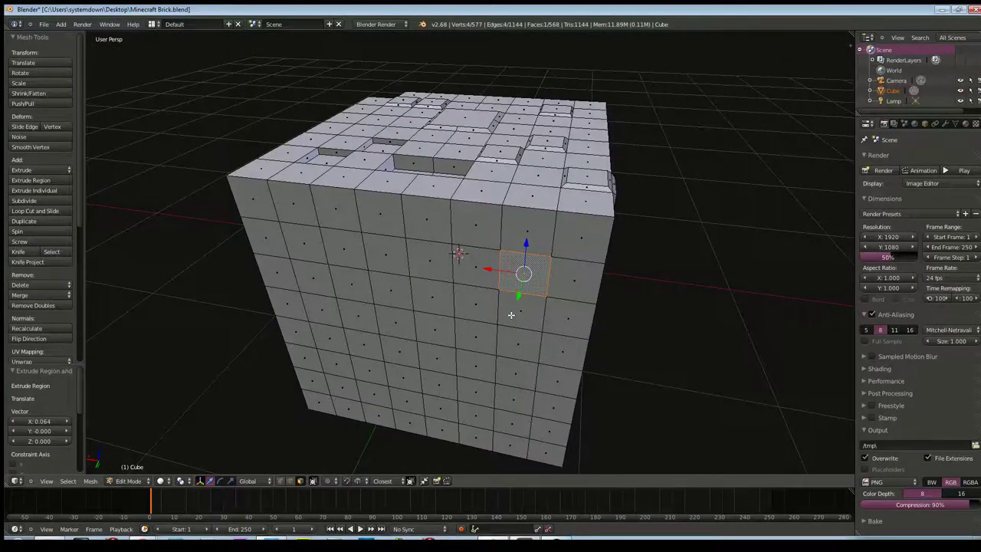
key("i")
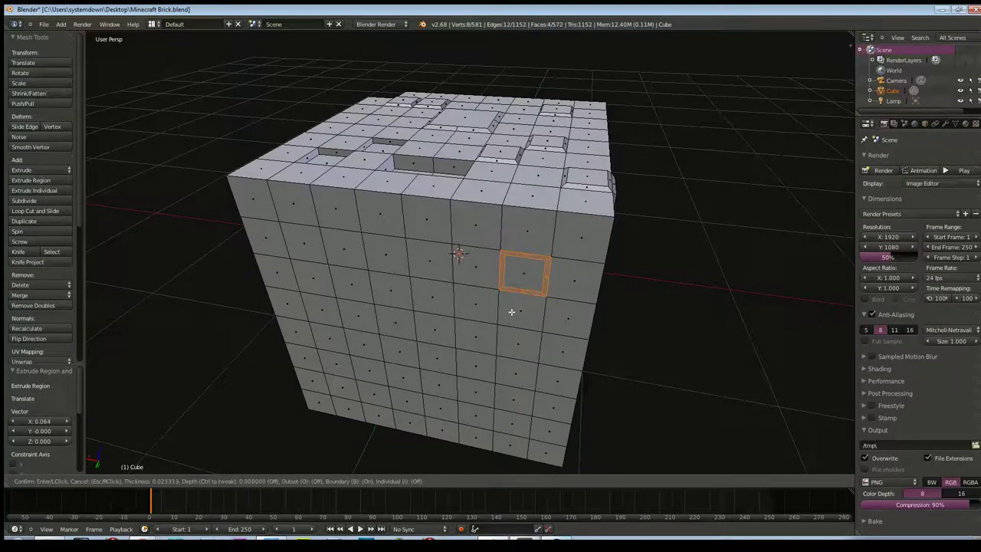
left_click(509, 315)
right_click(387, 303)
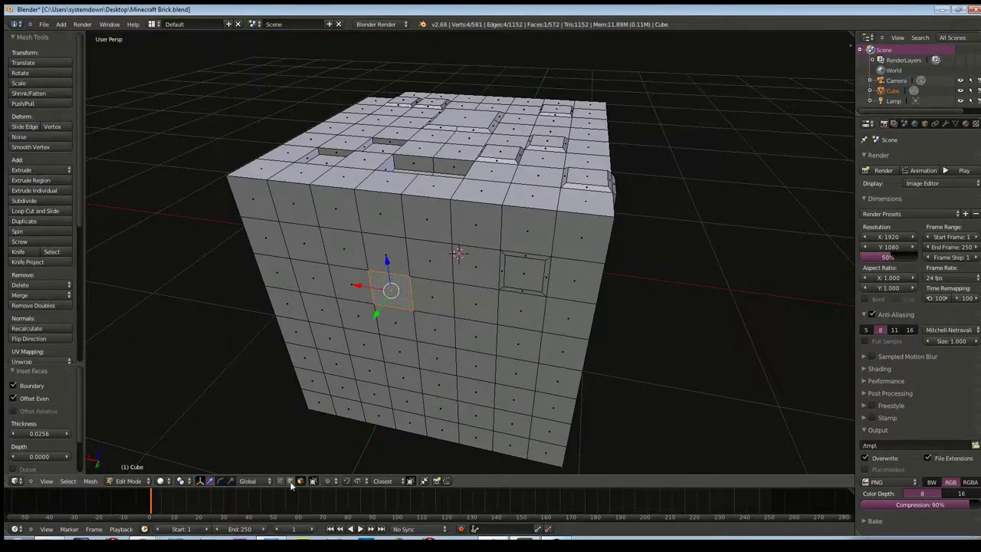
scroll(383, 400, "up", 2)
scroll(389, 407, "up", 1)
middle_click_drag(391, 410, 399, 370)
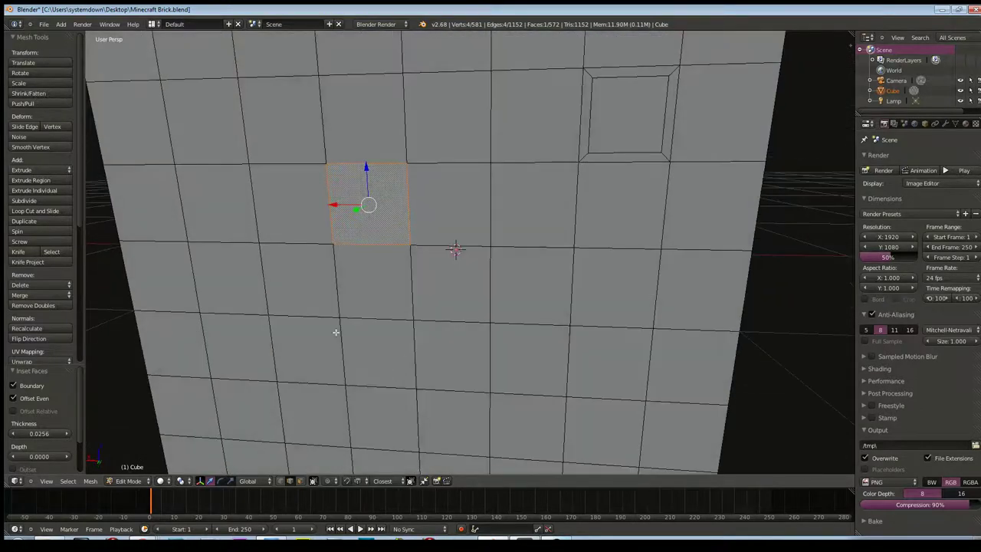
- Dissolve seven inner edges between front grid faces into one large face
right_click(302, 317)
right_click(338, 296, "shift")
right_click(365, 322, "shift")
right_click(342, 358, "shift")
right_click(440, 322, "shift")
right_click(414, 291, "shift")
right_click(416, 356, "shift")
key("x")
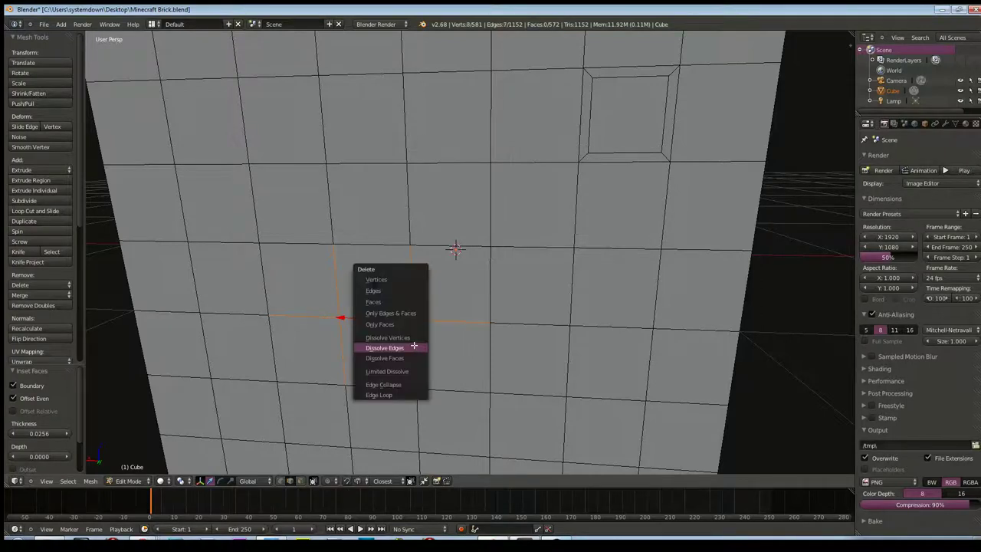
left_click(414, 348)
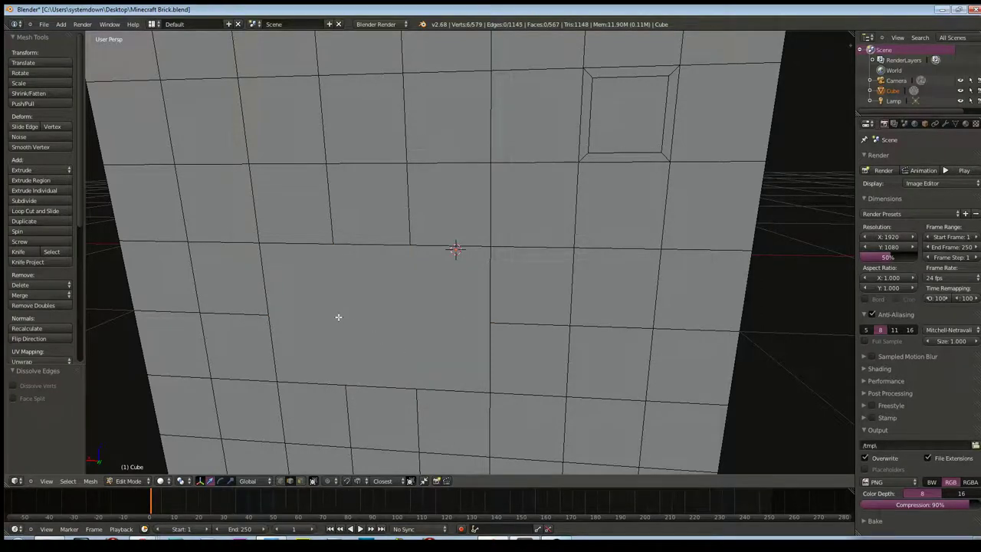
- Inset the merged large face with a 0.0328 border
left_click(300, 482)
right_click(358, 334)
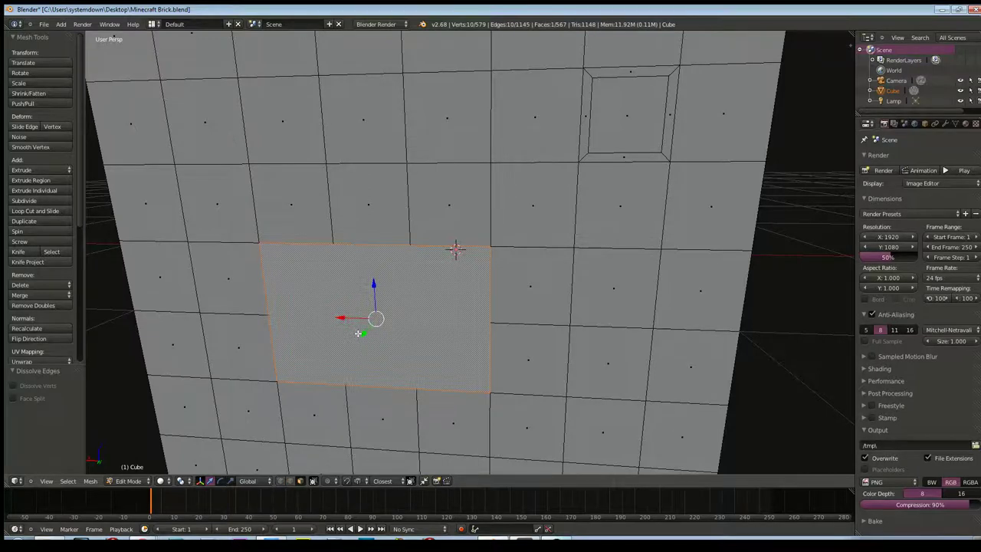
key("i")
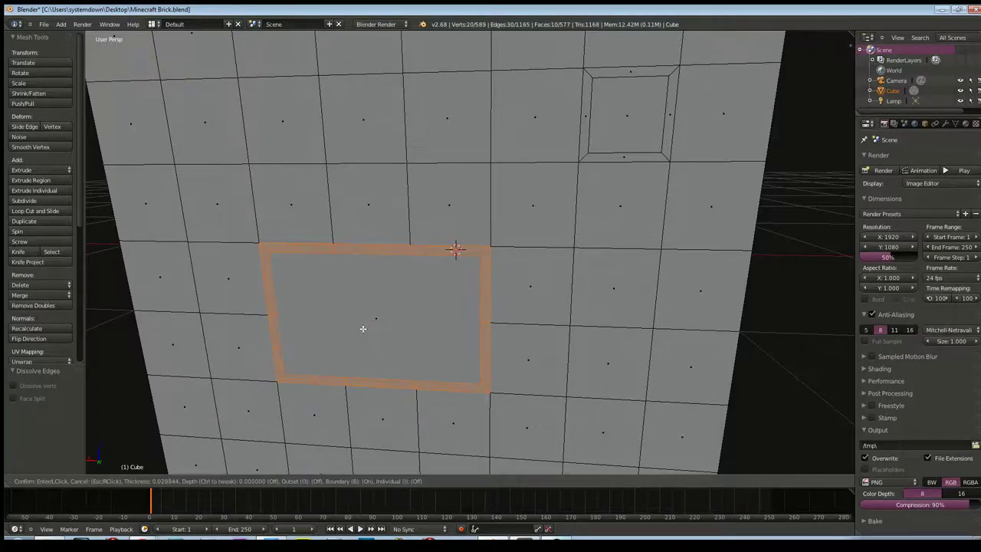
left_click(364, 328)
scroll(363, 331, "down", 4)
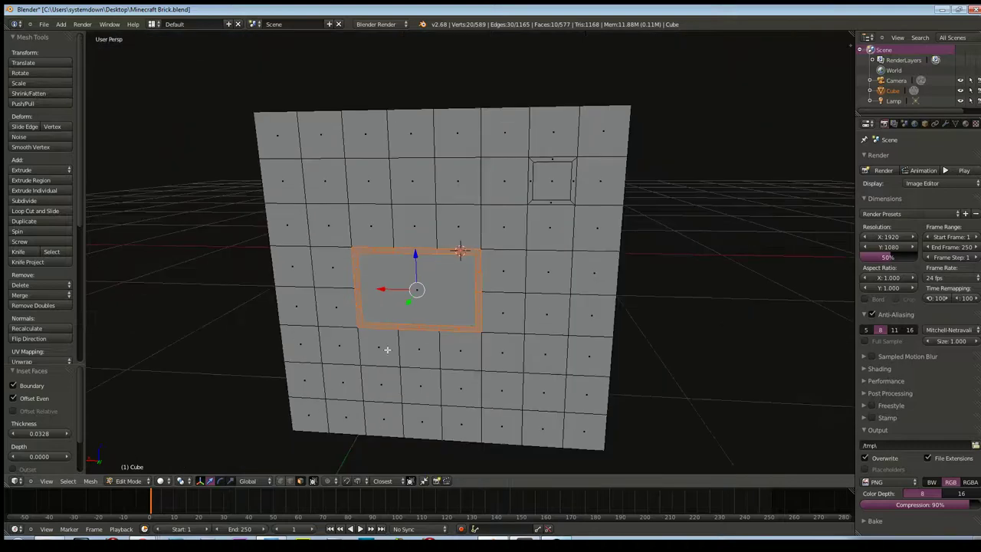
- Inset the small face right of the large panel and a lower-left face at thickness 0.0280
middle_click_drag(385, 345, 412, 350)
right_click(486, 347)
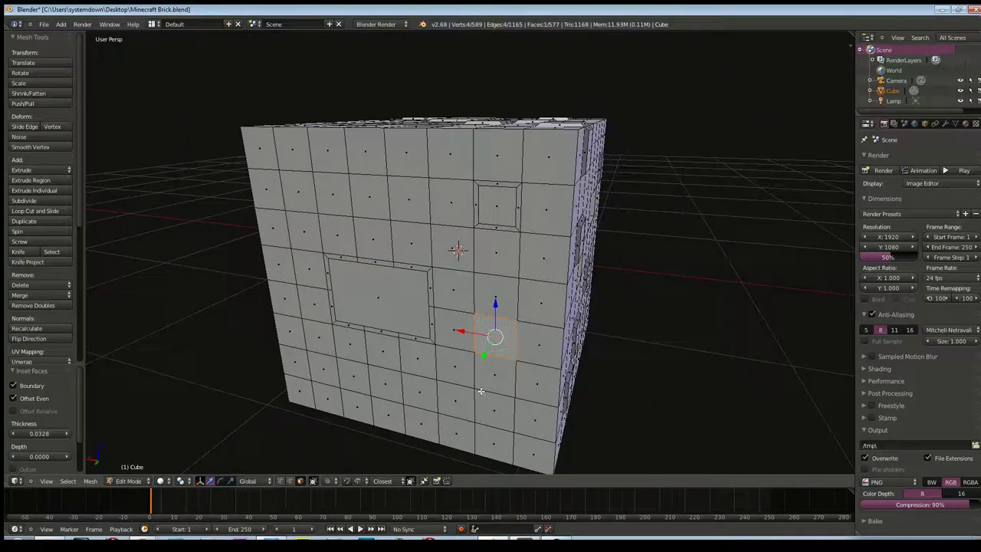
key("i")
left_click(417, 407)
right_click(388, 391)
key("i")
left_click(386, 386)
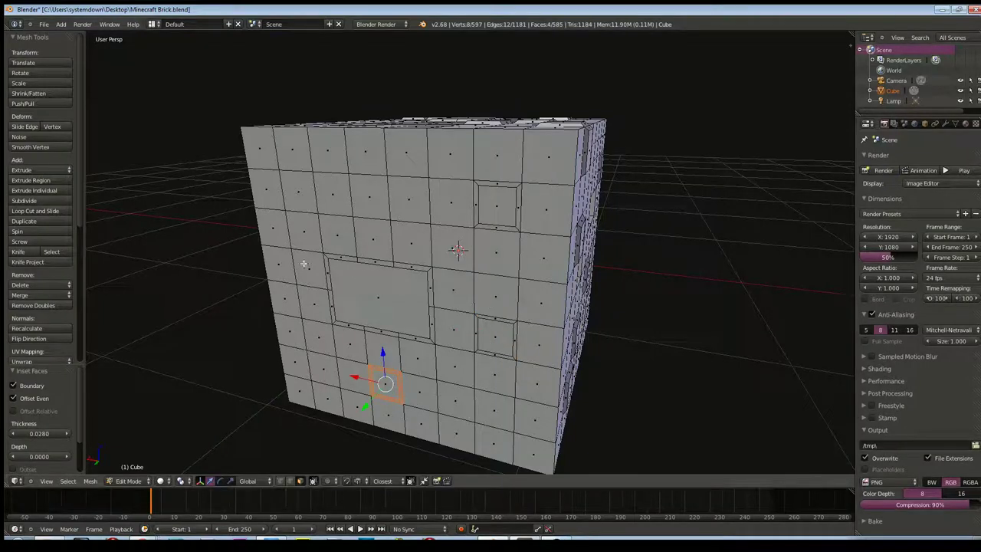
- Inset two neighbouring upper-left faces at thicknesses 0.0221 and 0.0236
right_click(295, 192)
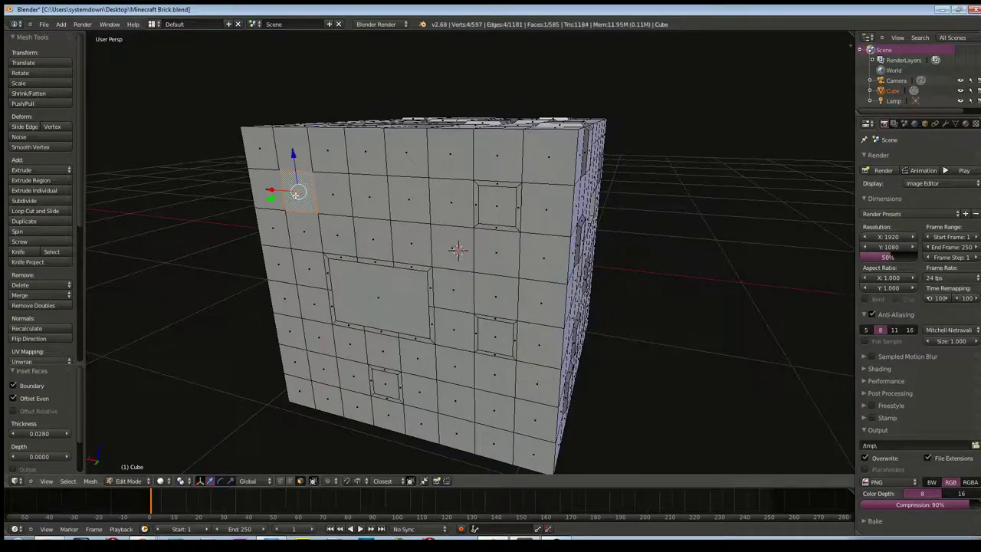
right_click(335, 193)
key("i")
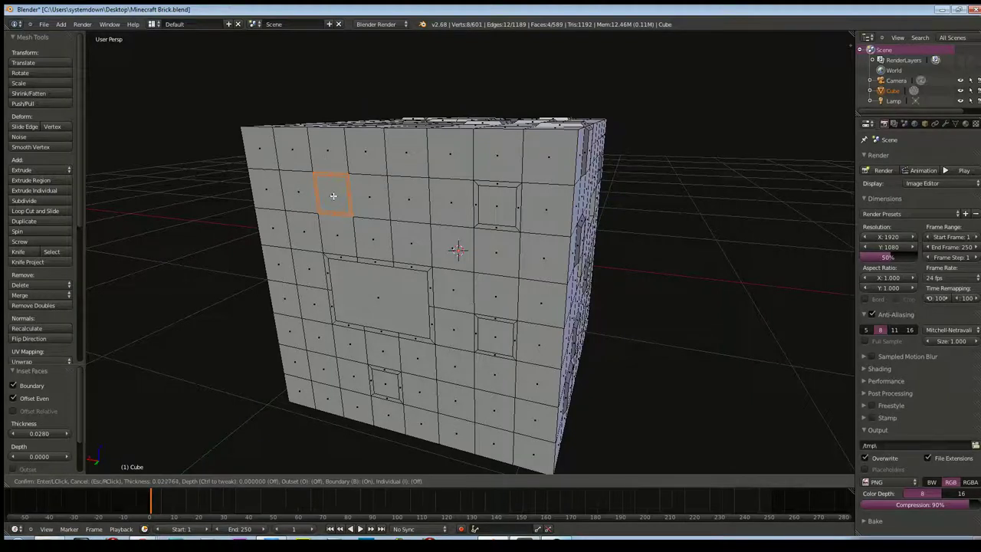
left_click(332, 193)
right_click(372, 201)
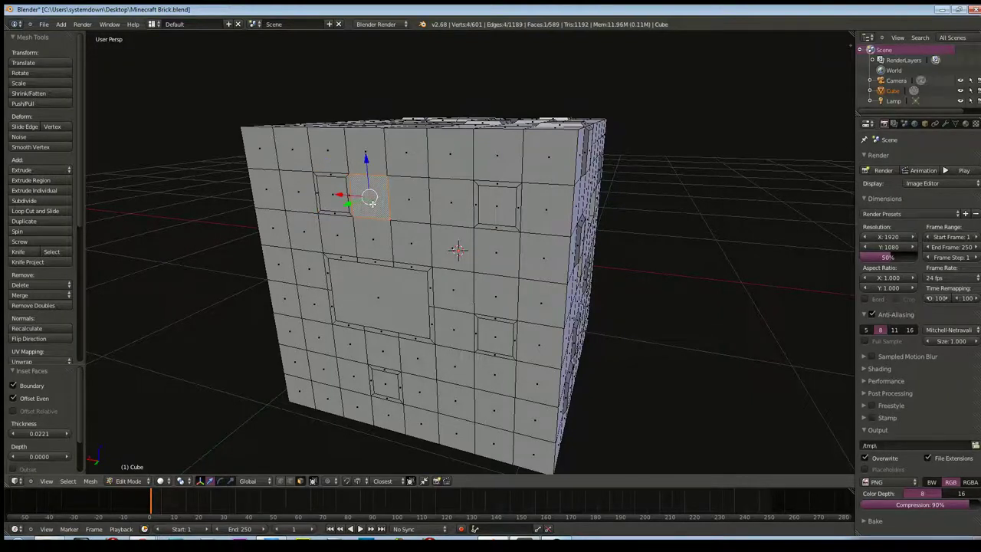
key("i")
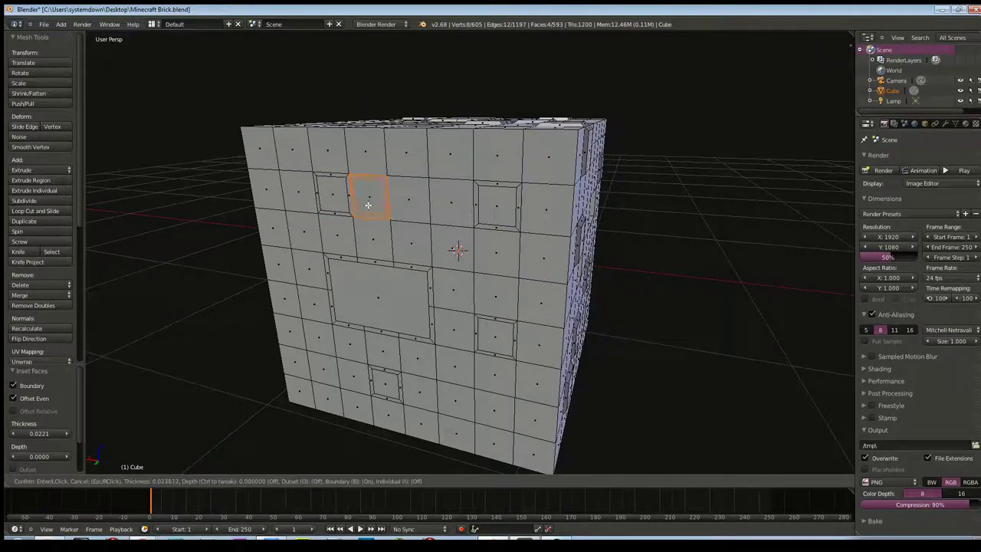
left_click(368, 204)
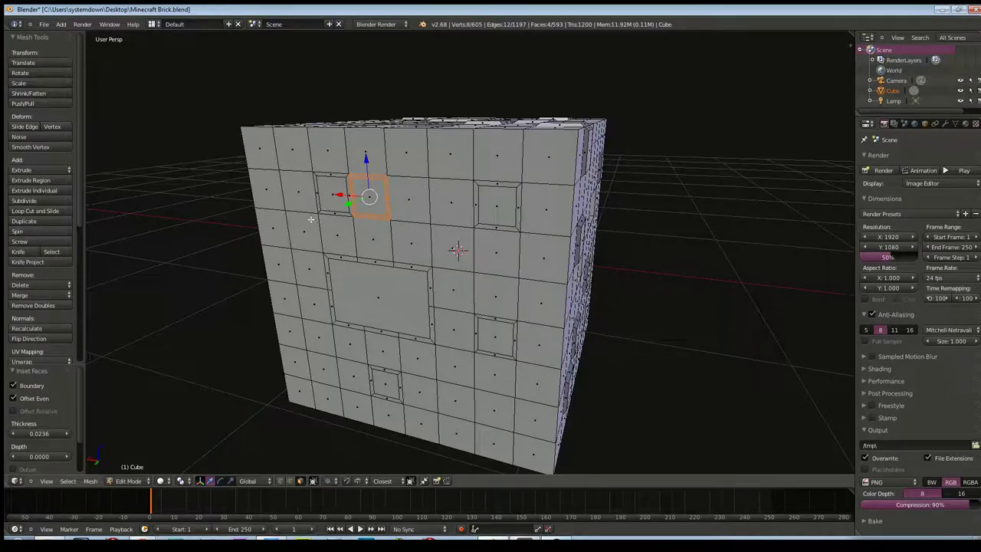
- Select the upper, large, right-middle and lower inset panels together
right_click(325, 198, "shift")
right_click(491, 207, "shift")
right_click(383, 289, "shift")
right_click(493, 349, "shift")
right_click(389, 388, "shift")
- Raise the selected panels 0.020 outward along the Y axis
key("g")
key("y")
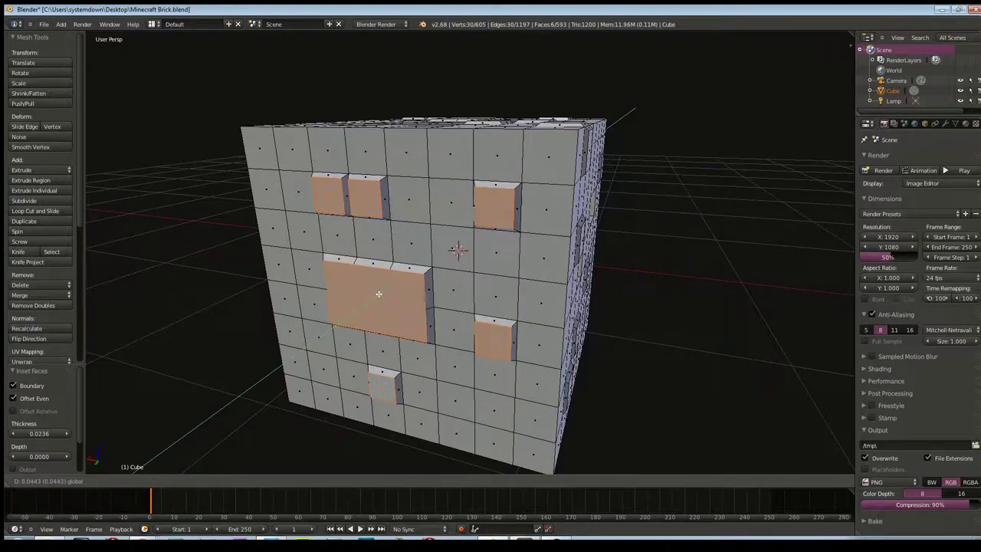
left_click(416, 284)
middle_click_drag(416, 284, 371, 339)
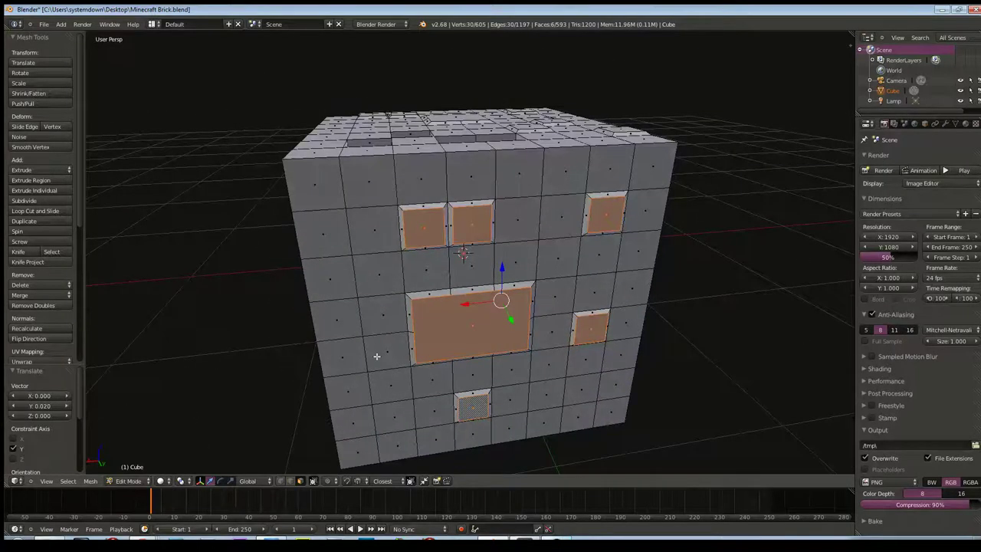
- Extrude two small lower faces inward as recesses, to Y -0.075 and -0.082
right_click(377, 356)
right_click(390, 398)
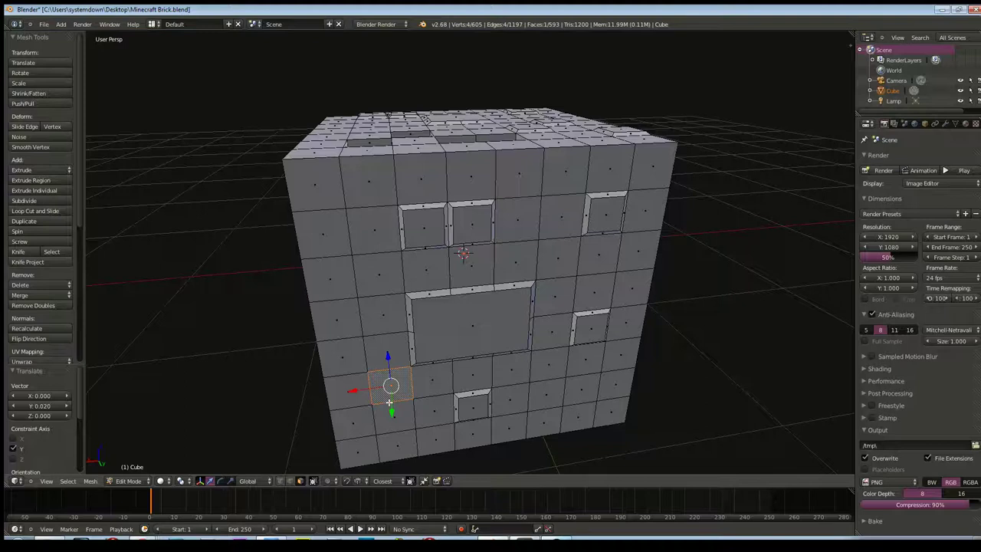
key("e")
left_click(392, 400)
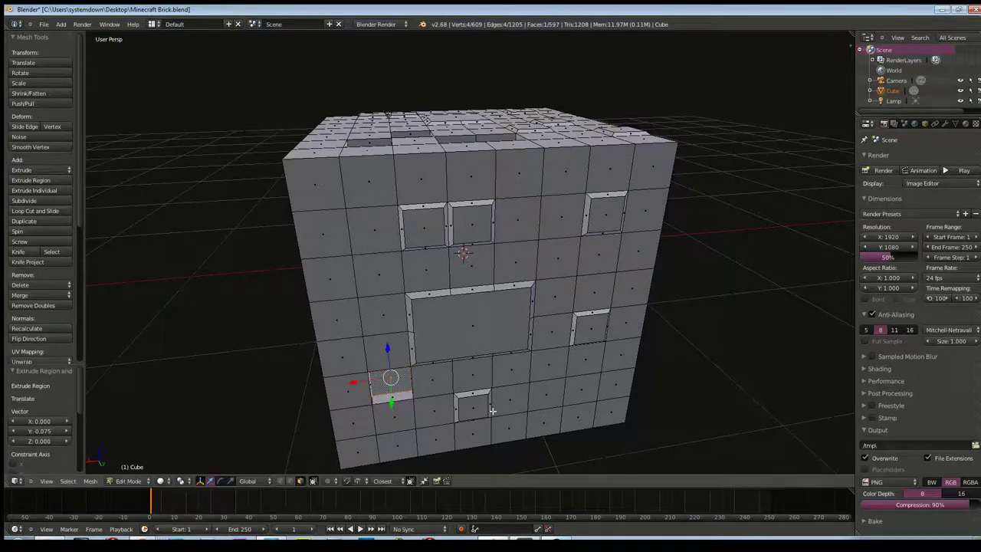
right_click(548, 396)
key("e")
left_click(549, 392)
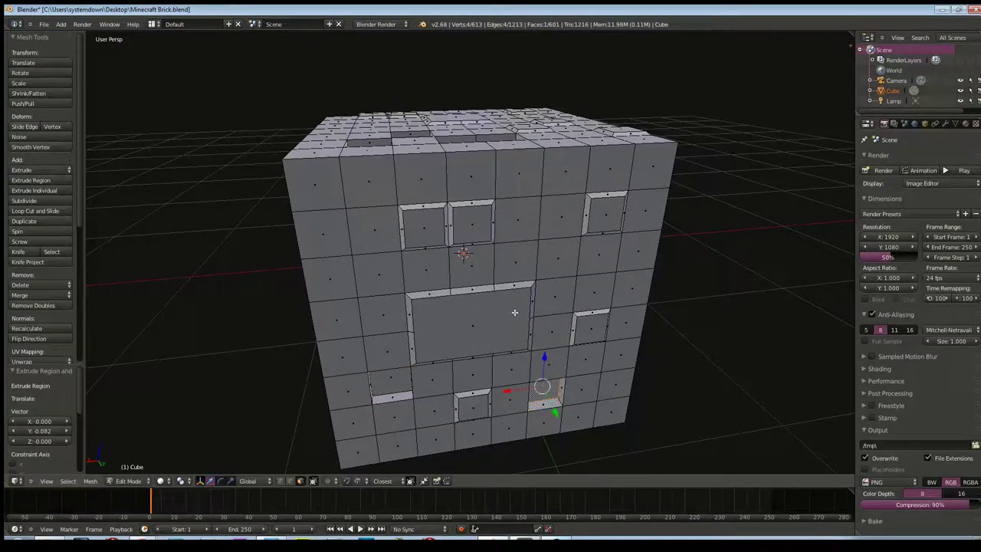
- Select two right-side faces, inspect the cube from other angles and return to object mode
right_click(552, 270)
right_click(598, 264)
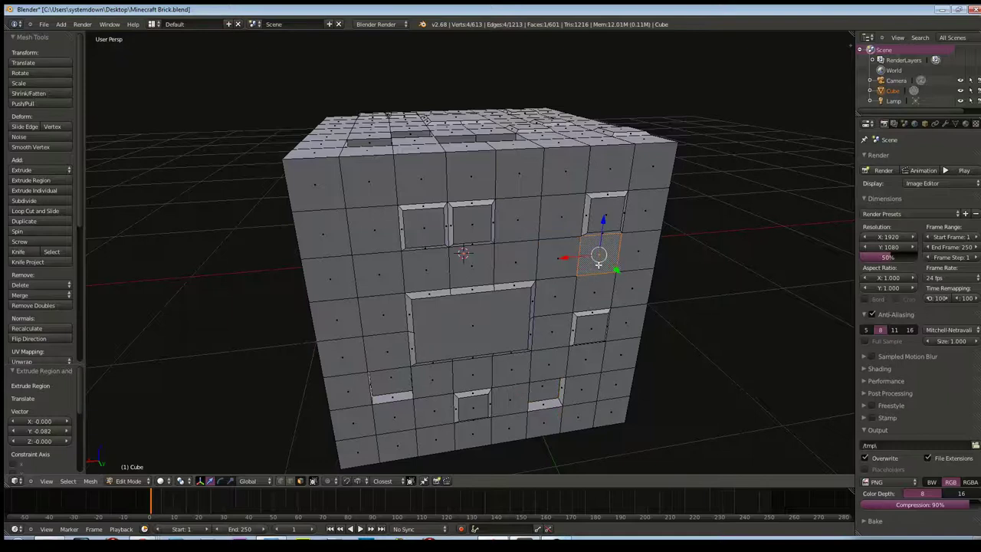
mouse_move(359, 279)
middle_mouse_down()
mouse_move(524, 305)
mouse_move(566, 231)
middle_mouse_up()
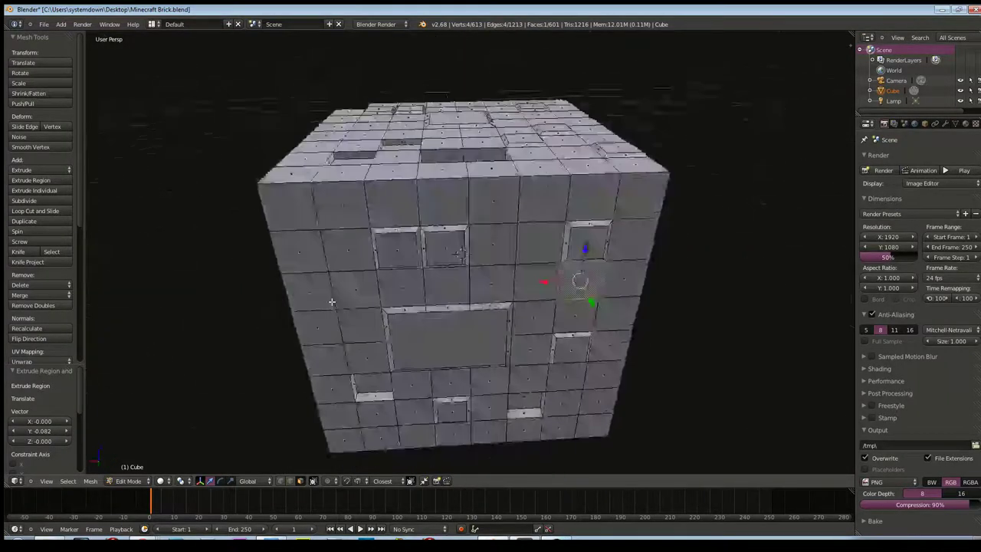
middle_click_drag(566, 231, 411, 291)
scroll(424, 290, "down", 3)
scroll(433, 282, "up", 2)
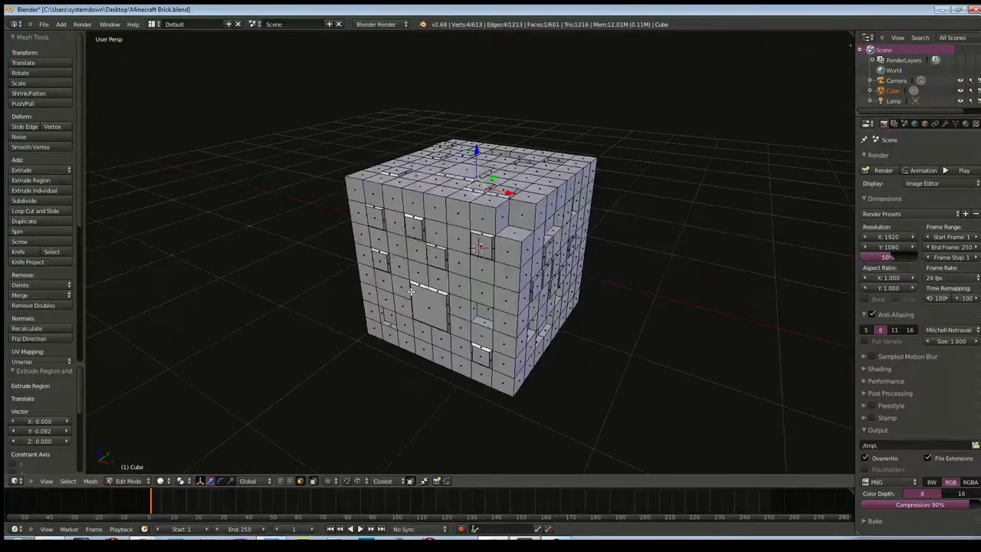
key("Tab")
mouse_move(305, 290)
middle_mouse_down()
mouse_move(360, 277)
mouse_move(450, 290)
middle_mouse_up()
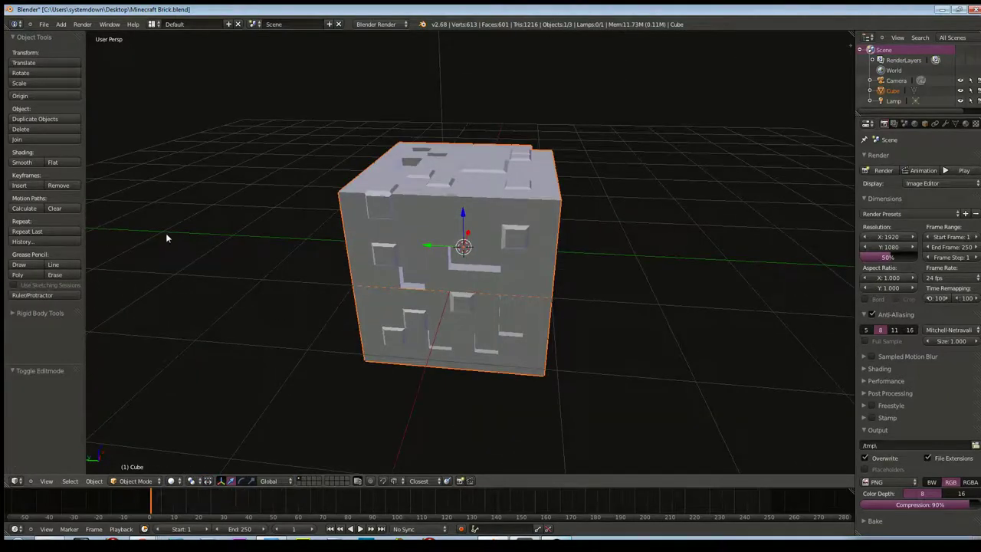
left_click(34, 164)
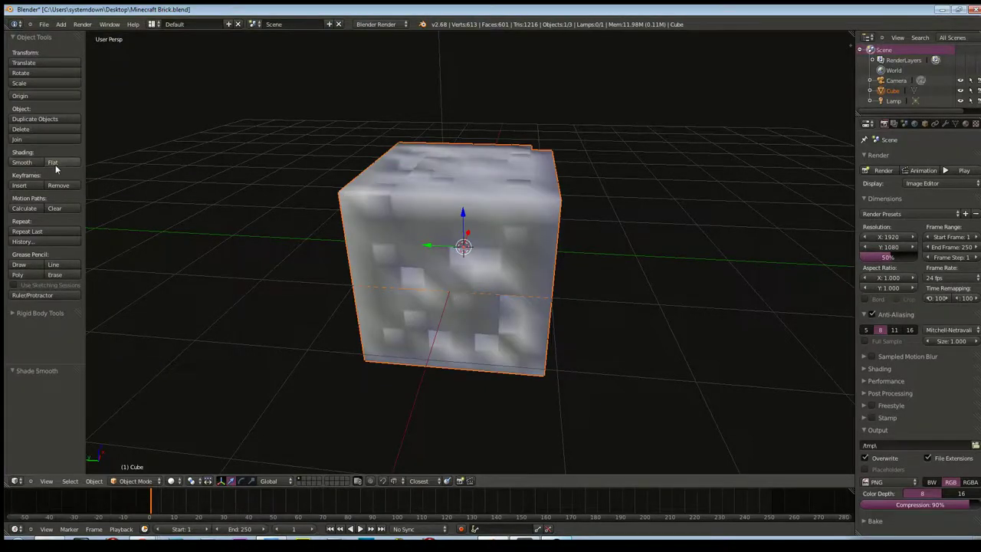
left_click(55, 164)
mouse_move(259, 229)
middle_mouse_down()
mouse_move(274, 206)
mouse_move(242, 224)
middle_mouse_up()
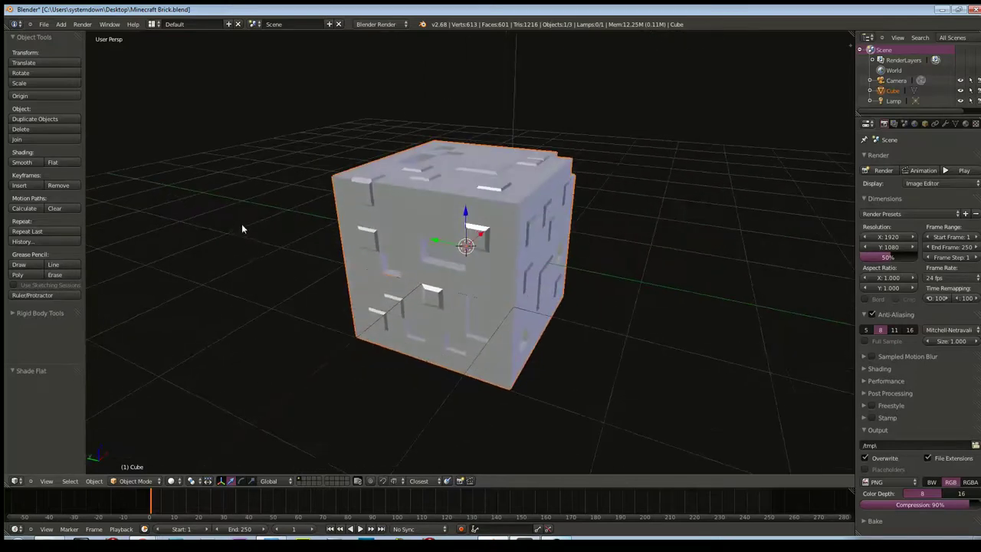
scroll(430, 253, "up", 3)
mouse_move(438, 249)
middle_mouse_down()
mouse_move(421, 249)
mouse_move(422, 306)
mouse_move(388, 214)
mouse_move(278, 259)
mouse_move(434, 265)
middle_mouse_up()
key("Tab")
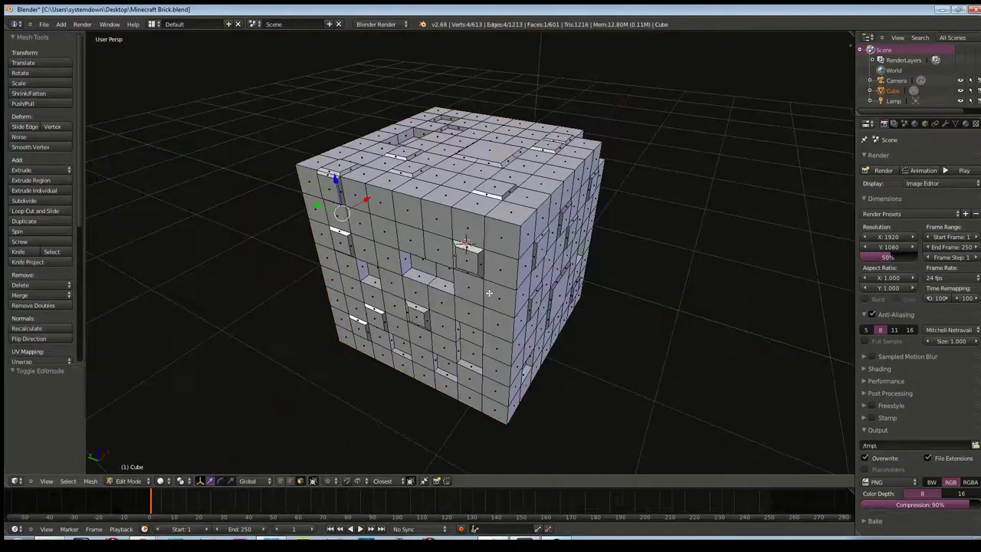
left_click(965, 124)
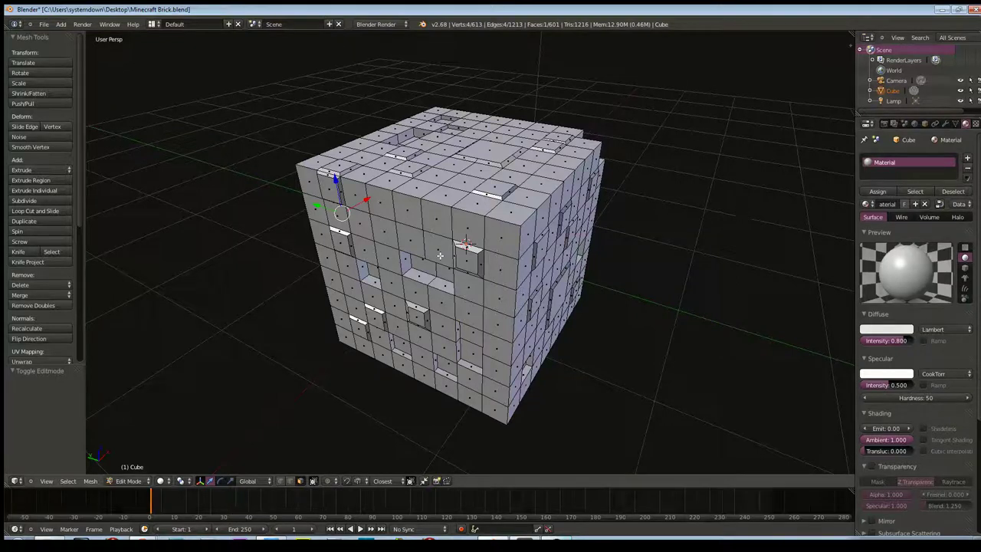
- Select the recessed panel's face and its inner walls
middle_click_drag(412, 263, 414, 254)
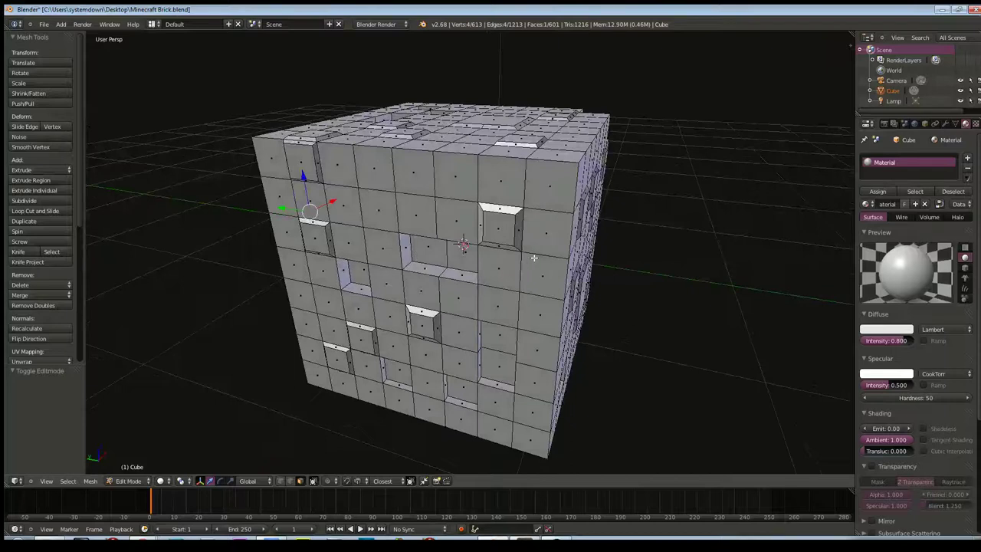
right_click(499, 214)
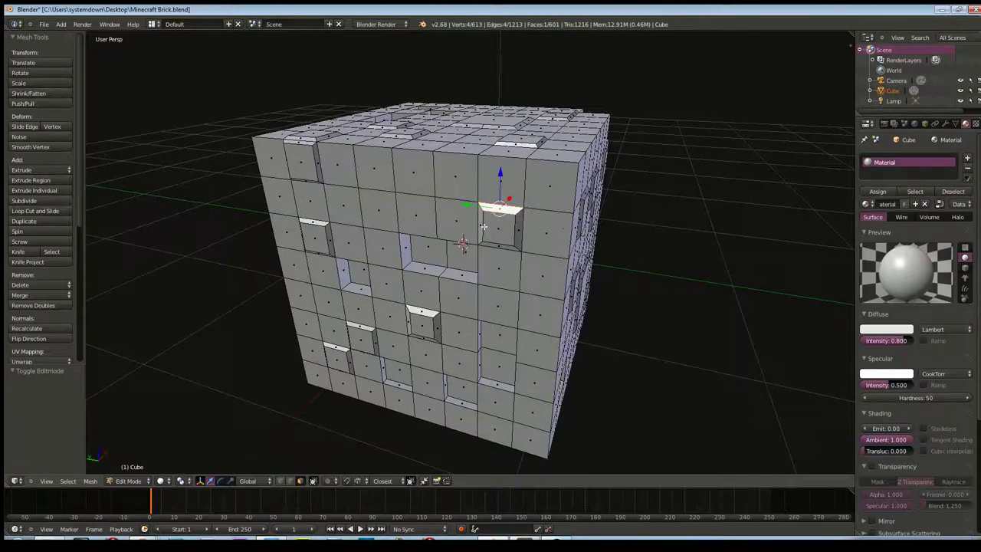
right_click(479, 227, "shift")
right_click(492, 243, "shift")
right_click(518, 243, "shift")
right_click(506, 243, "shift")
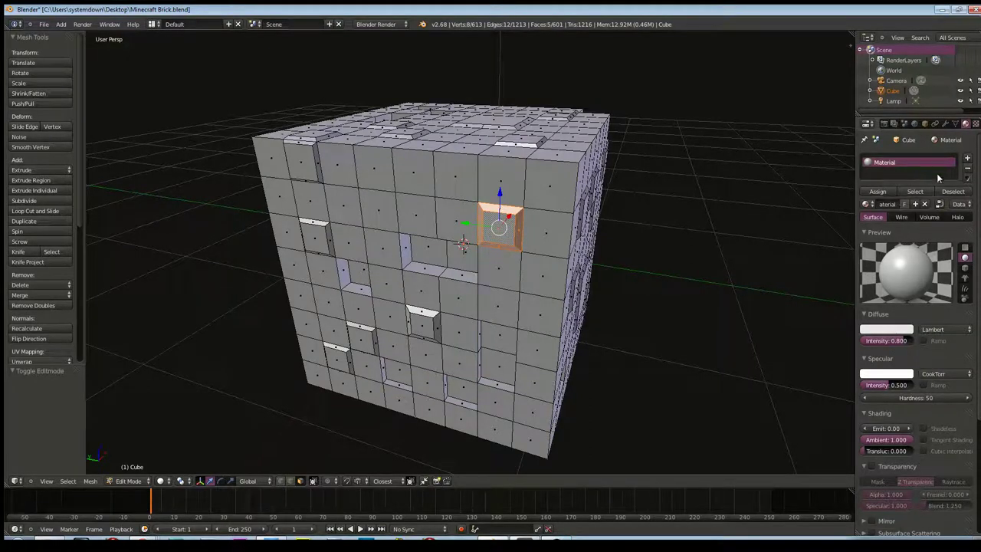
- Add a second material slot named Glass, rename the first material Stone, and reselect Glass
left_click(968, 158)
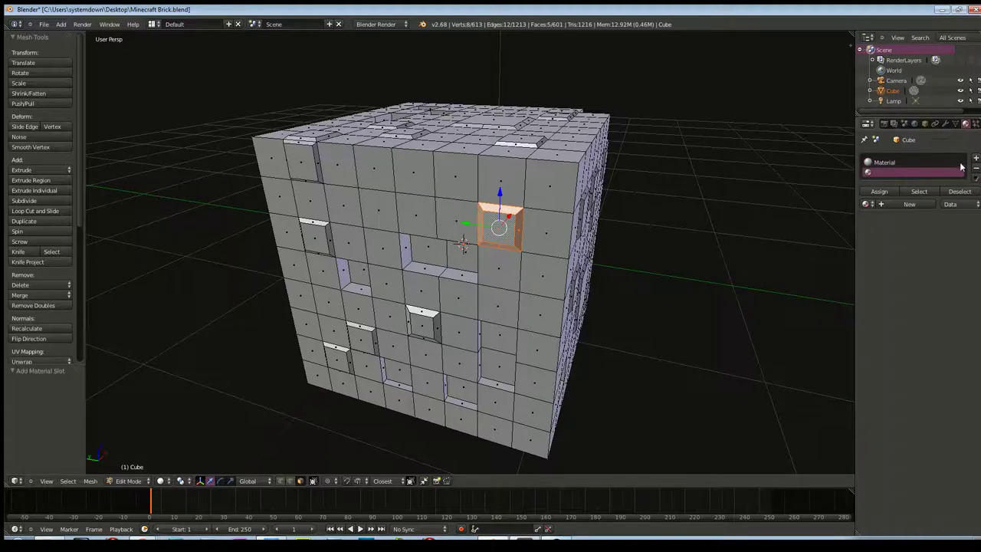
left_click(891, 204)
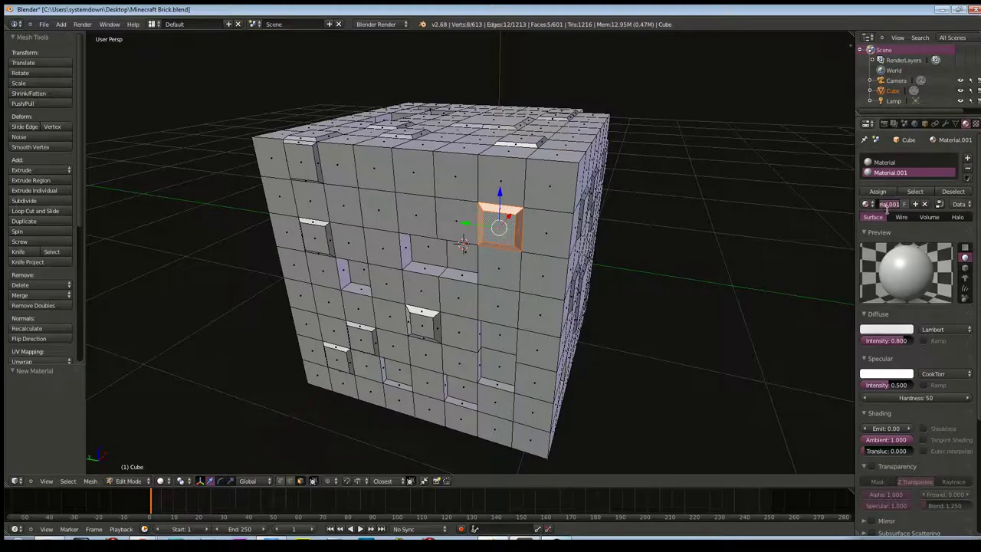
left_click(887, 204)
type("Glass")
key("Return")
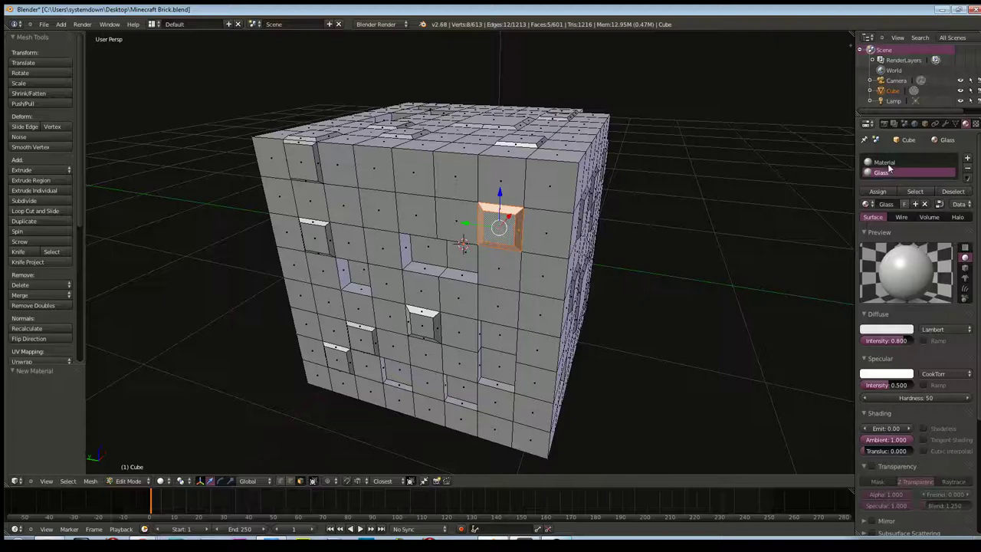
left_click(890, 163)
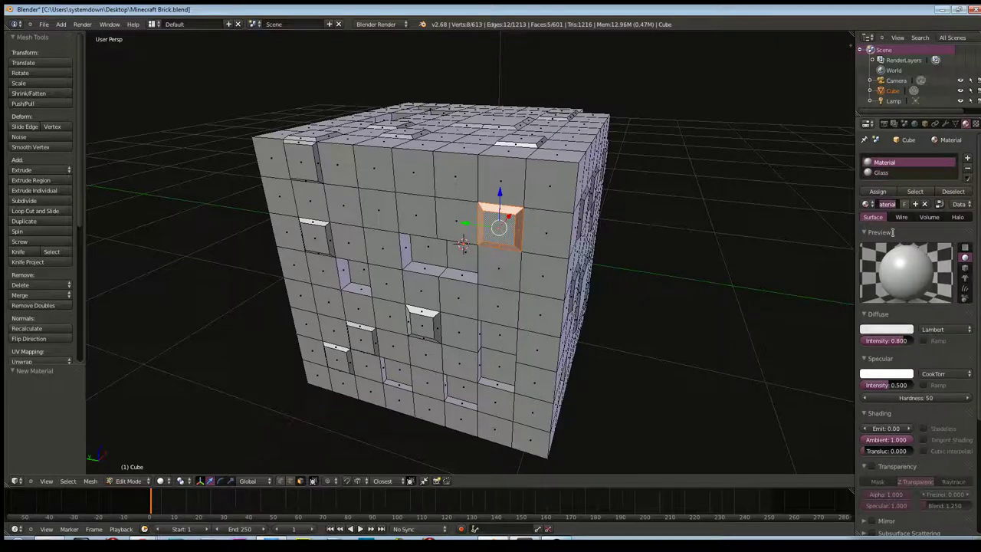
type("Stone")
key("Return")
left_click(886, 173)
- Assign Glass to the selected faces and raise its translucency to 0.206
left_click(879, 192)
scroll(884, 328, "down", 1)
scroll(884, 328, "down", 2)
scroll(884, 328, "down", 2)
scroll(883, 328, "down", 2)
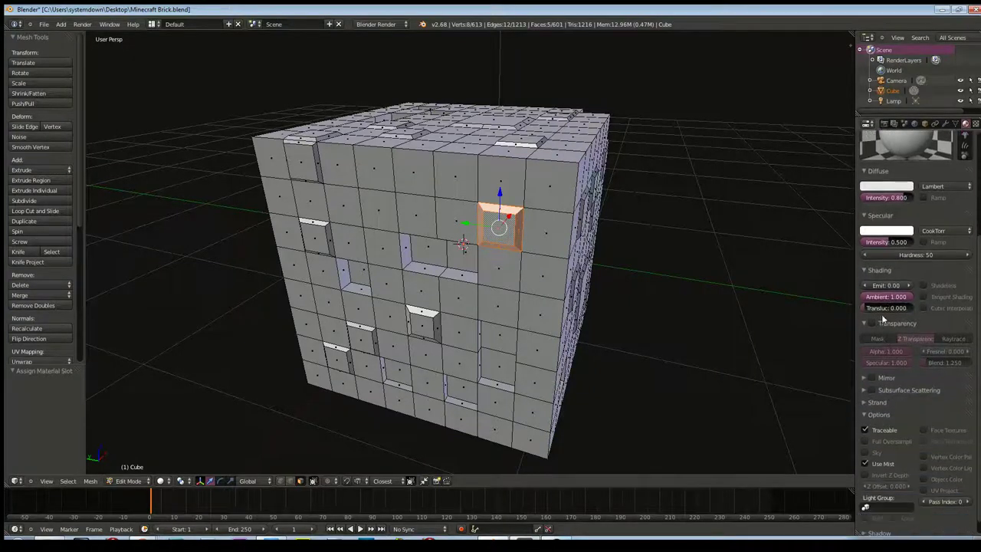
left_click_drag(882, 310, 883, 310)
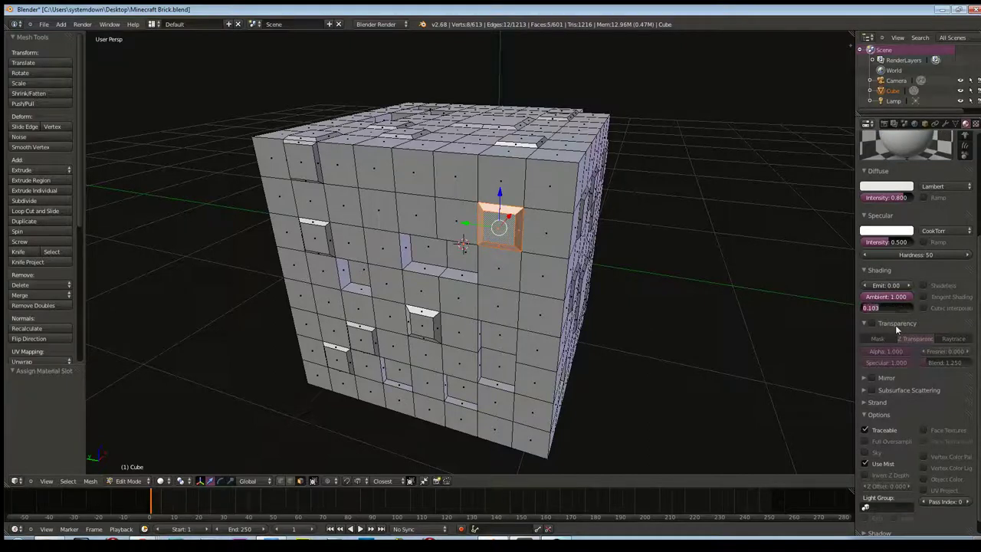
mouse_move(880, 310)
left_mouse_down()
mouse_move(897, 310)
mouse_move(872, 309)
left_mouse_up()
- Enable transparency on Glass with alpha 0.423 and a lower specular value
left_click(872, 322)
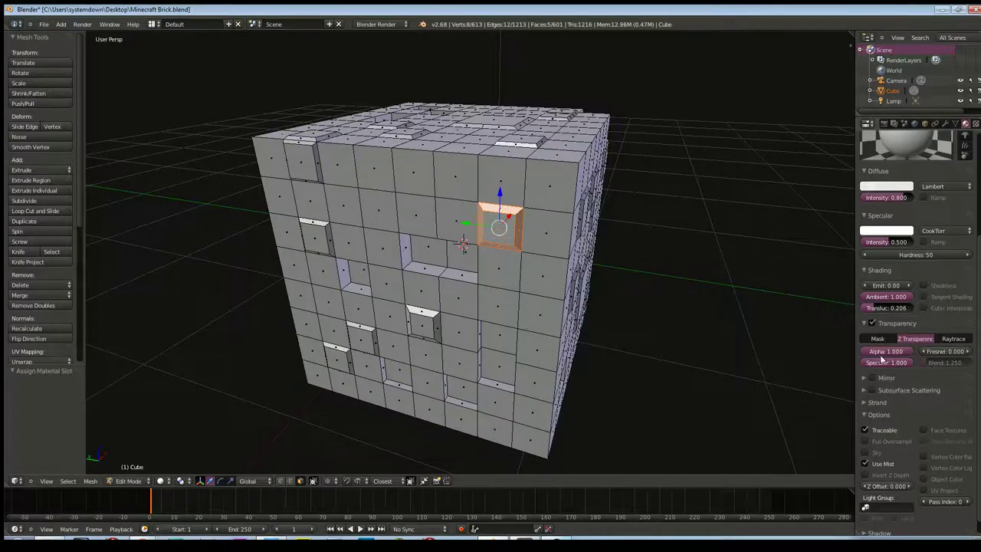
left_click_drag(885, 355, 857, 355)
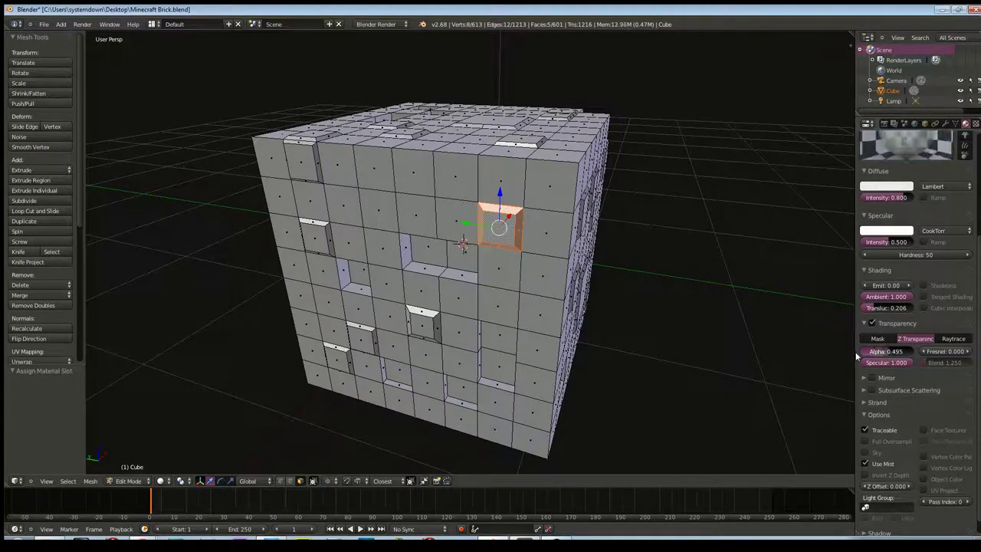
left_click_drag(857, 356, 850, 351)
scroll(907, 192, "up", 2)
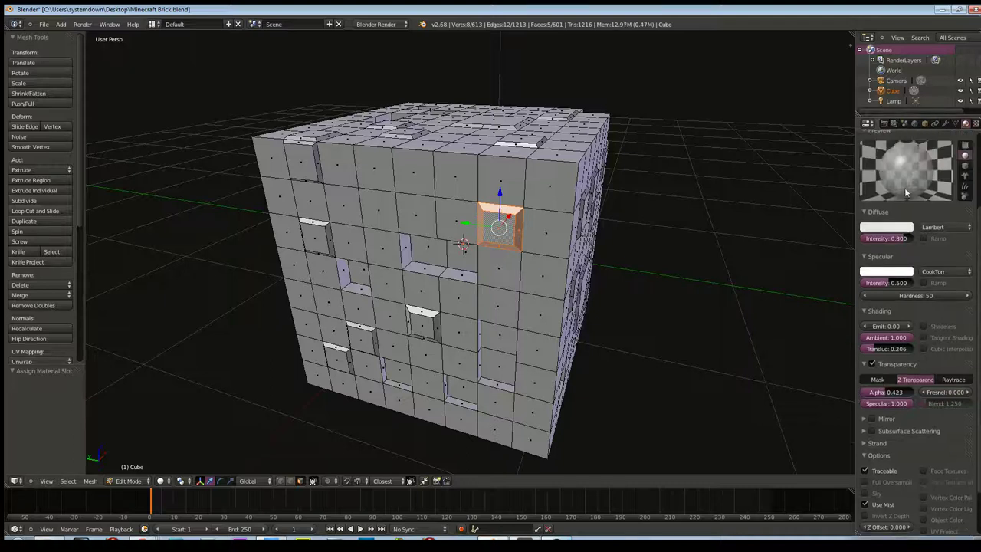
scroll(910, 218, "down", 1)
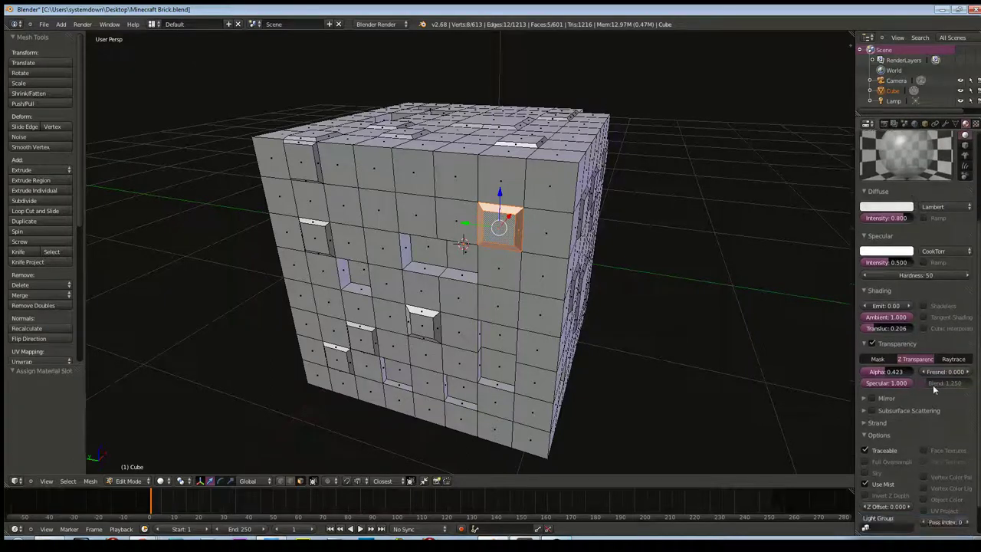
mouse_move(899, 387)
left_mouse_down()
mouse_move(889, 388)
mouse_move(908, 413)
left_mouse_up()
- Enable mirror on Glass with reflectivity 0.588 and a deep blue reflection colour
left_click(898, 405)
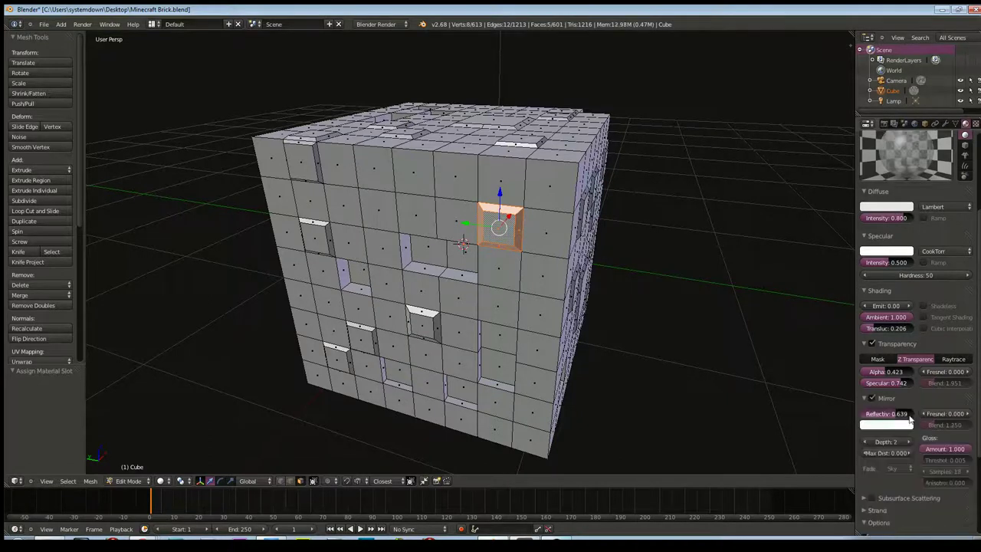
left_click_drag(910, 419, 895, 427)
left_click(893, 426)
left_click_drag(881, 347, 894, 304)
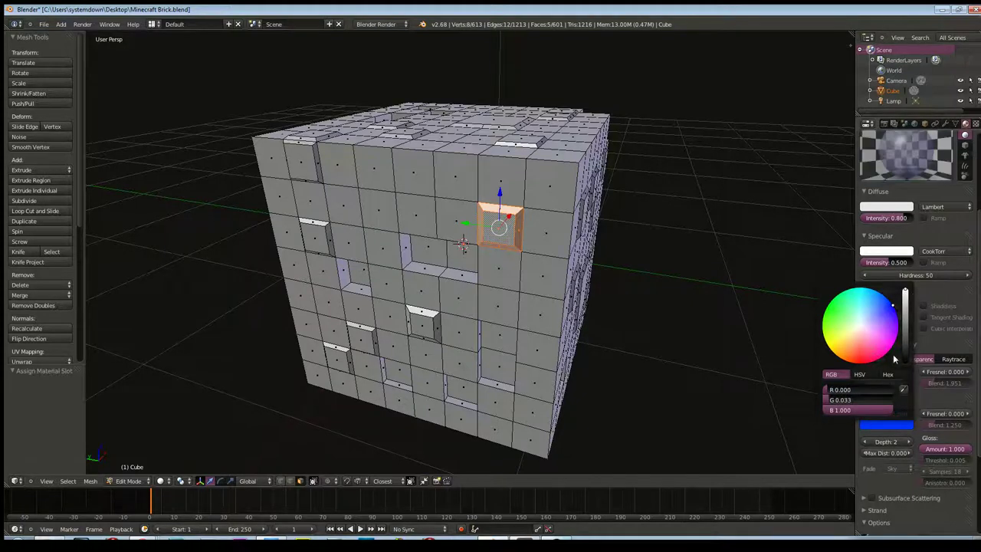
left_click(888, 312)
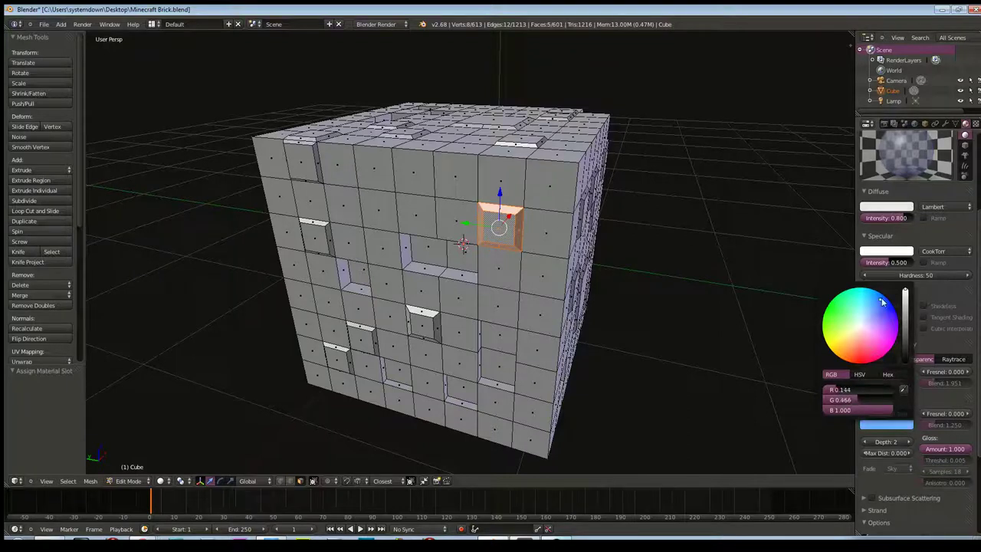
left_click(885, 299)
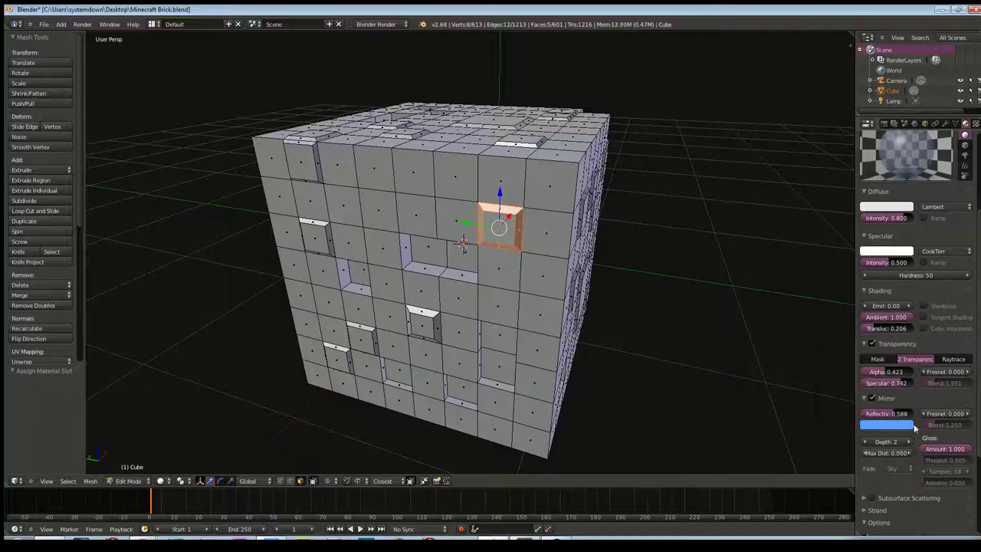
- Set the Glass diffuse colour to a light cyan-blue
scroll(889, 251, "up", 3)
left_click(891, 271)
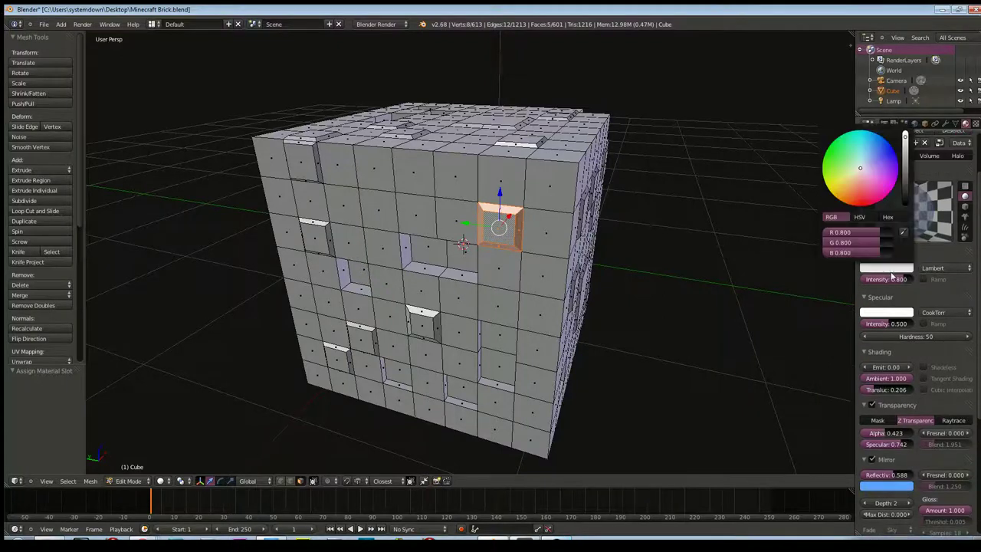
left_click_drag(880, 164, 883, 156)
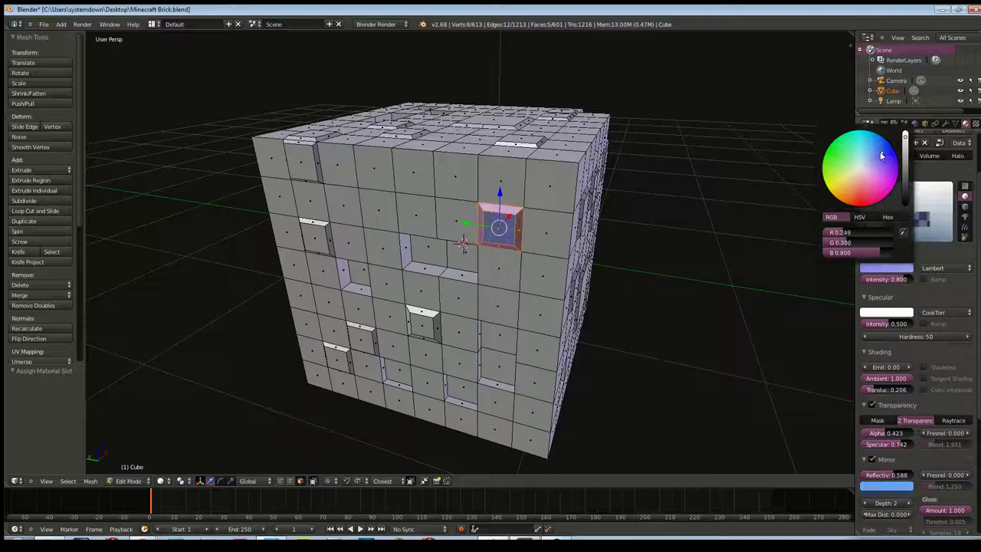
left_click_drag(883, 156, 868, 146)
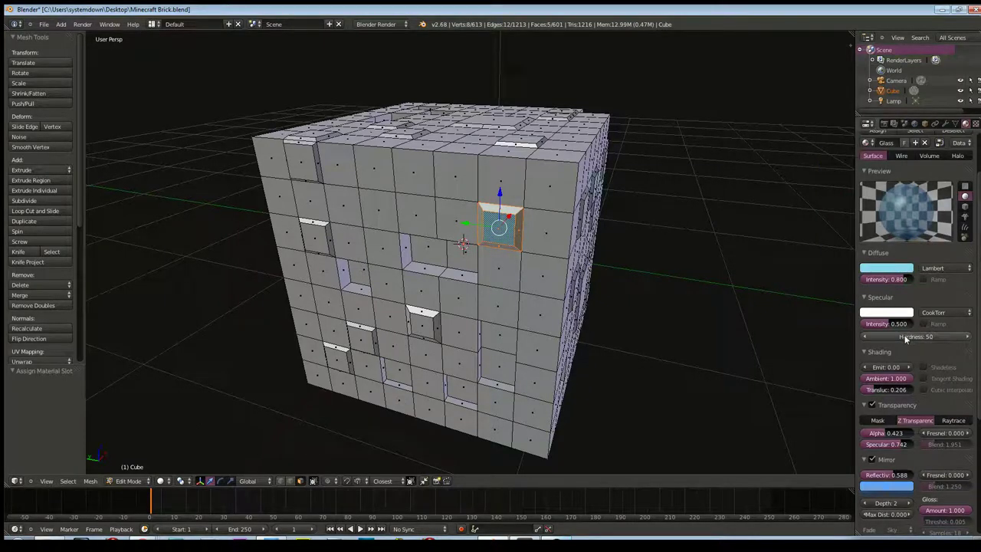
scroll(898, 358, "down", 2)
scroll(903, 406, "down", 1)
scroll(899, 406, "down", 1)
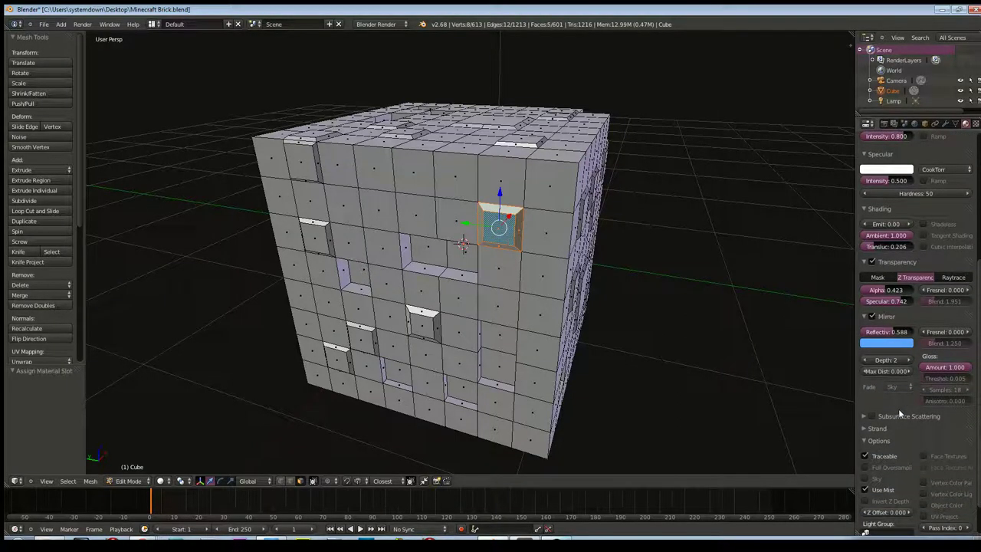
scroll(899, 410, "down", 1)
scroll(899, 410, "down", 1)
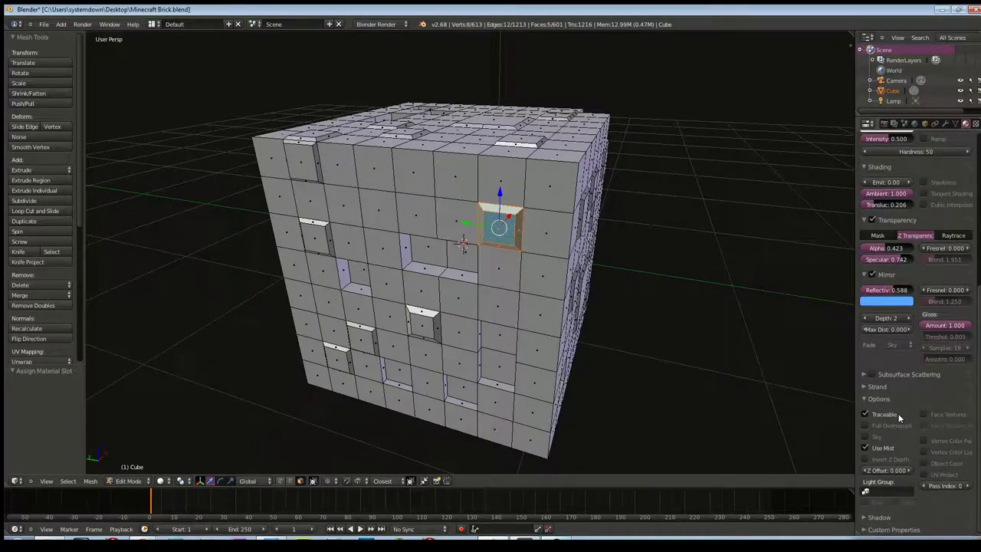
scroll(899, 416, "up", 2)
scroll(901, 418, "up", 1)
scroll(901, 419, "up", 1)
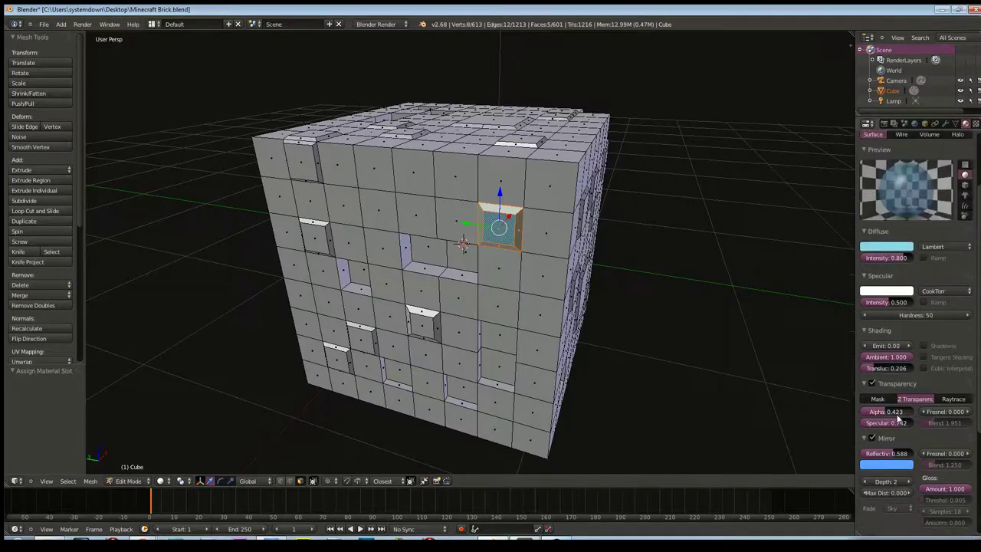
- Switch Glass diffuse from Lambert to Oren-Nayar at roughness 0.450 and set specular hardness to 80
left_click(951, 248)
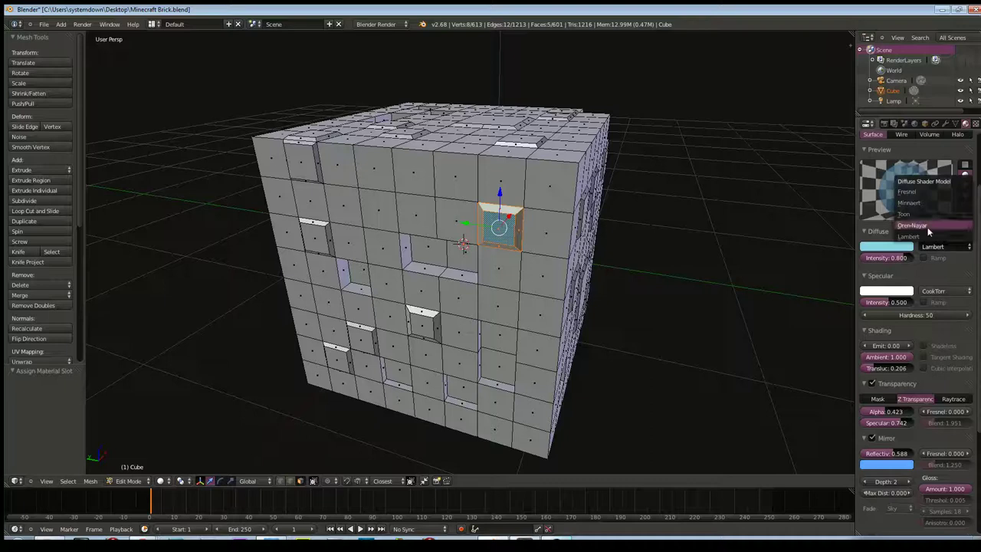
left_click(928, 226)
mouse_move(913, 272)
left_mouse_down()
mouse_move(879, 272)
mouse_move(933, 276)
left_mouse_up()
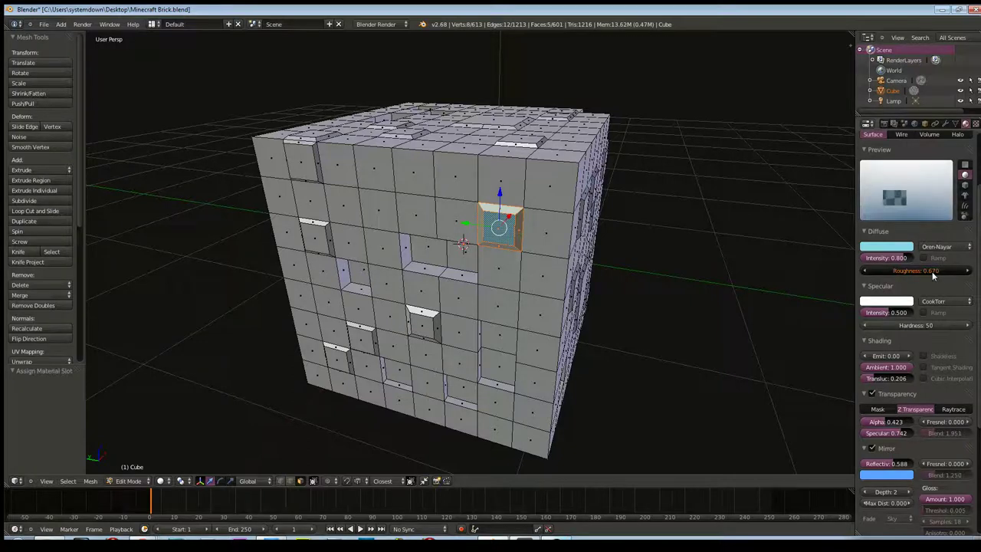
left_click_drag(932, 276, 918, 272)
mouse_move(958, 329)
left_mouse_down()
mouse_move(966, 329)
mouse_move(905, 328)
left_mouse_up()
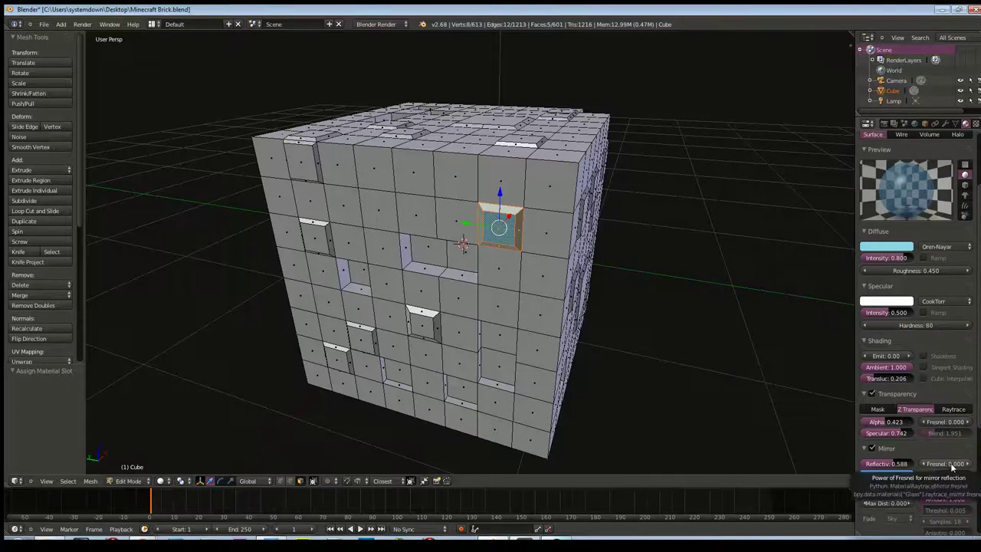
scroll(923, 457, "down", 3)
scroll(920, 452, "down", 2)
scroll(915, 456, "down", 1)
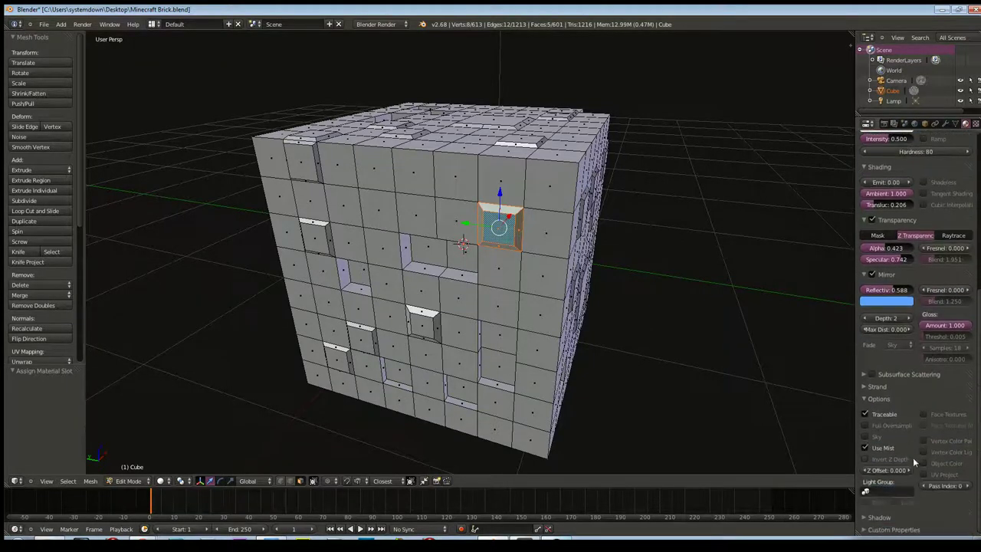
scroll(907, 432, "up", 3)
scroll(907, 433, "up", 2)
scroll(907, 433, "up", 3)
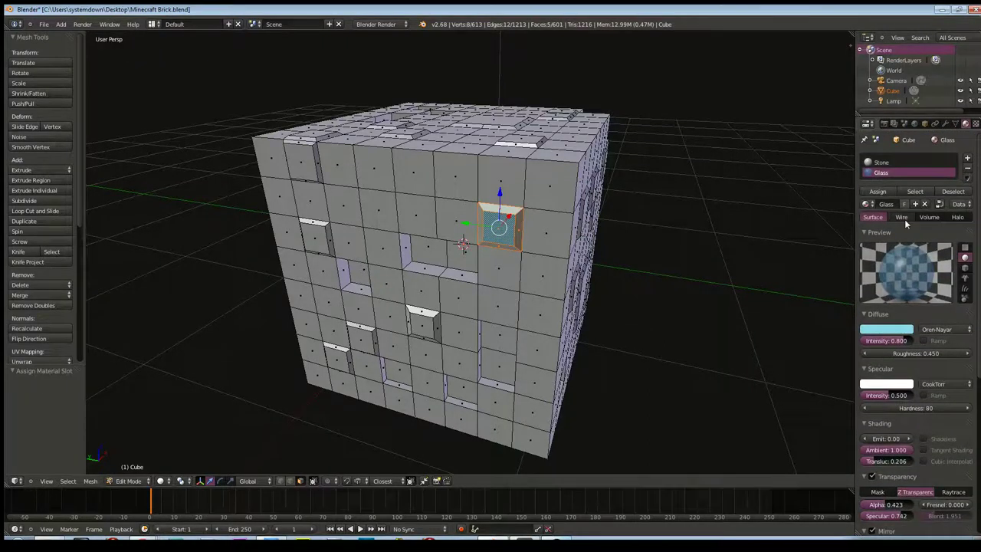
left_click(976, 125)
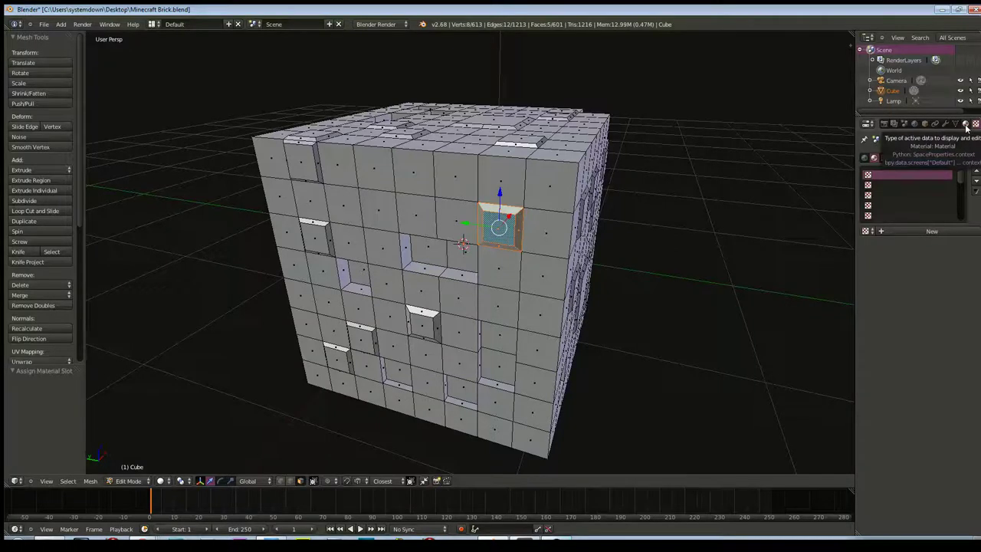
left_click(966, 125)
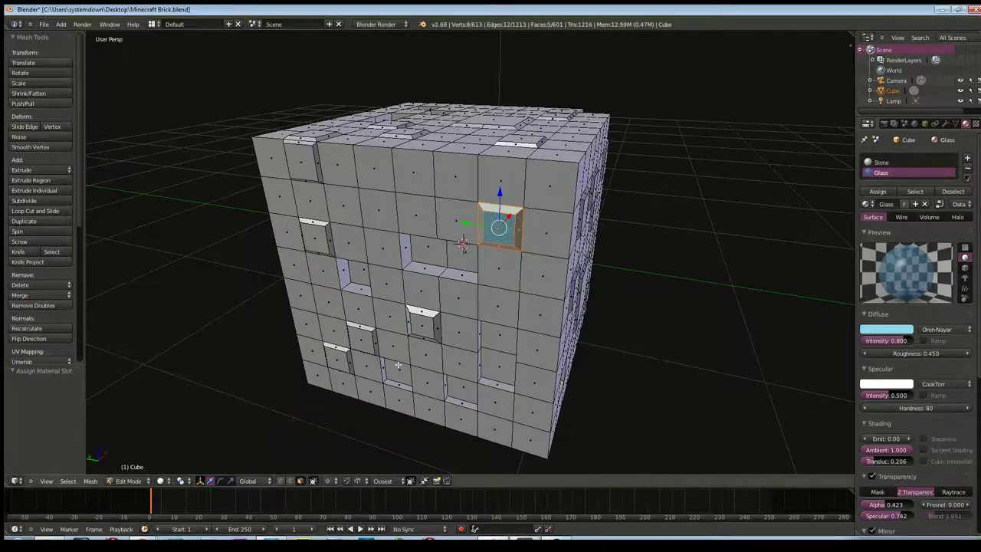
left_click(161, 480)
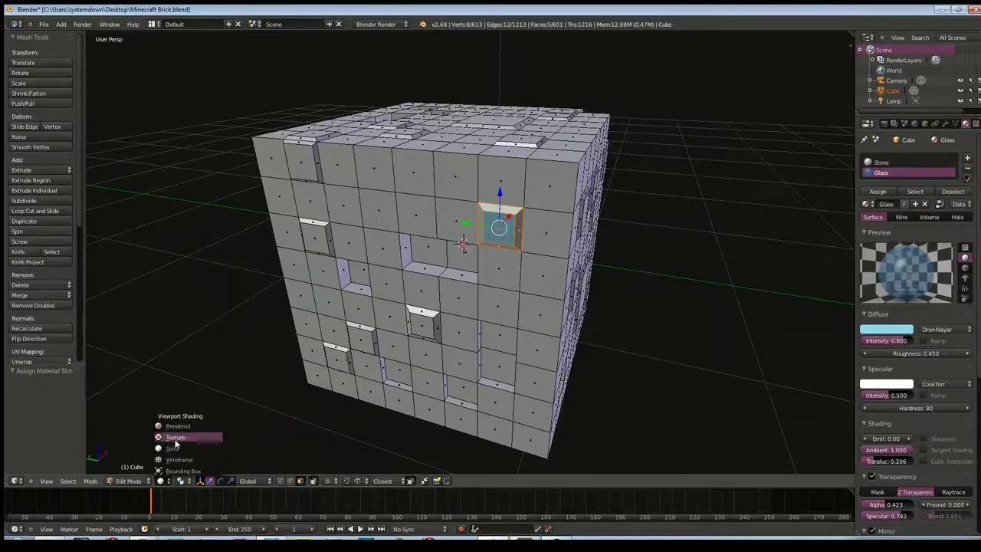
left_click(175, 440)
left_click(163, 481)
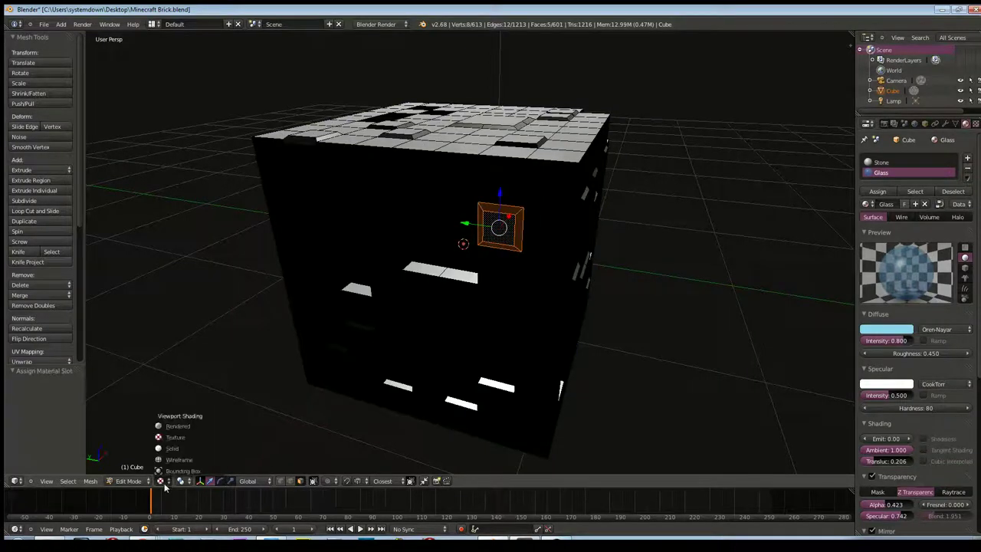
left_click(170, 449)
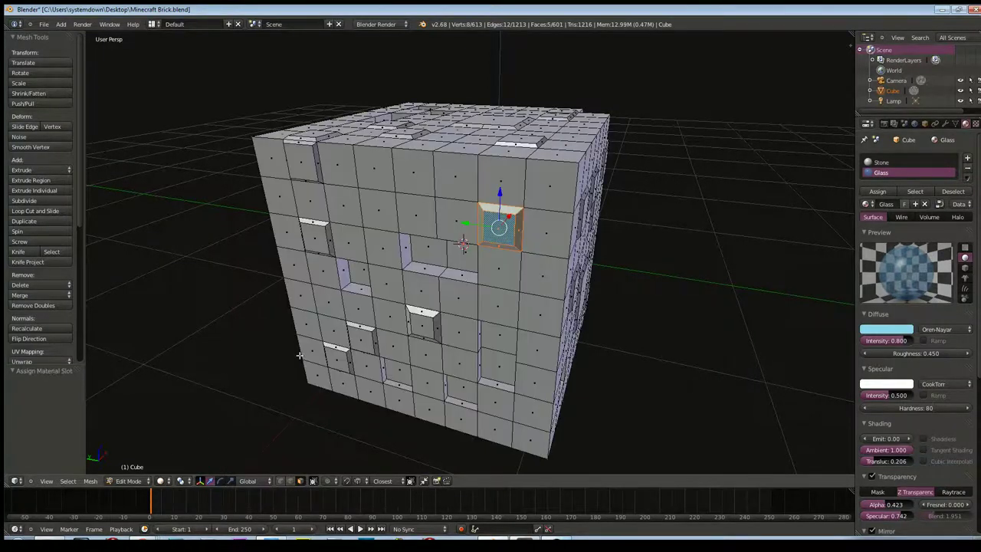
mouse_move(303, 356)
middle_mouse_down()
mouse_move(293, 322)
mouse_move(280, 350)
middle_mouse_up()
scroll(280, 350, "down", 5)
key("a")
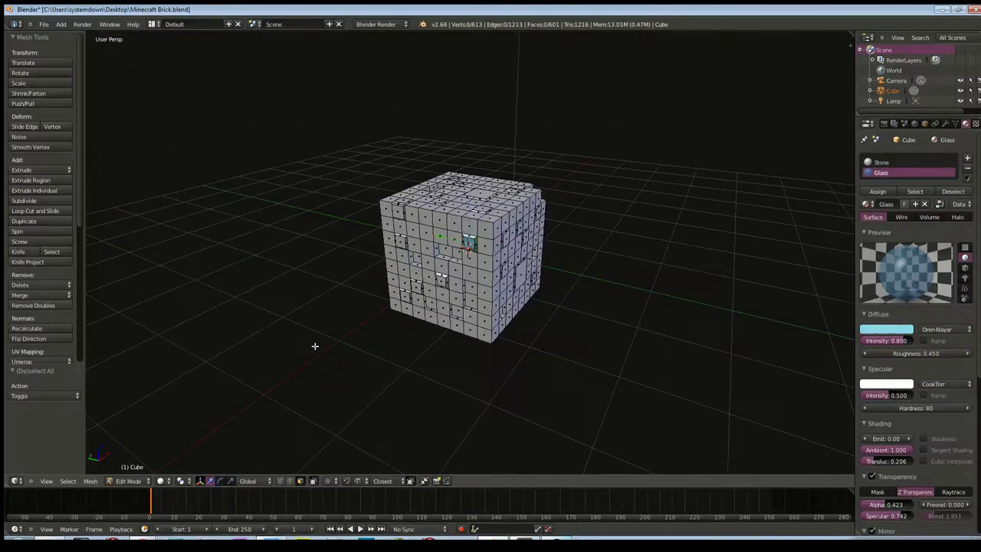
- Select two raised front panel faces together with their side walls
scroll(336, 351, "up", 4)
middle_click_drag(302, 360, 302, 299)
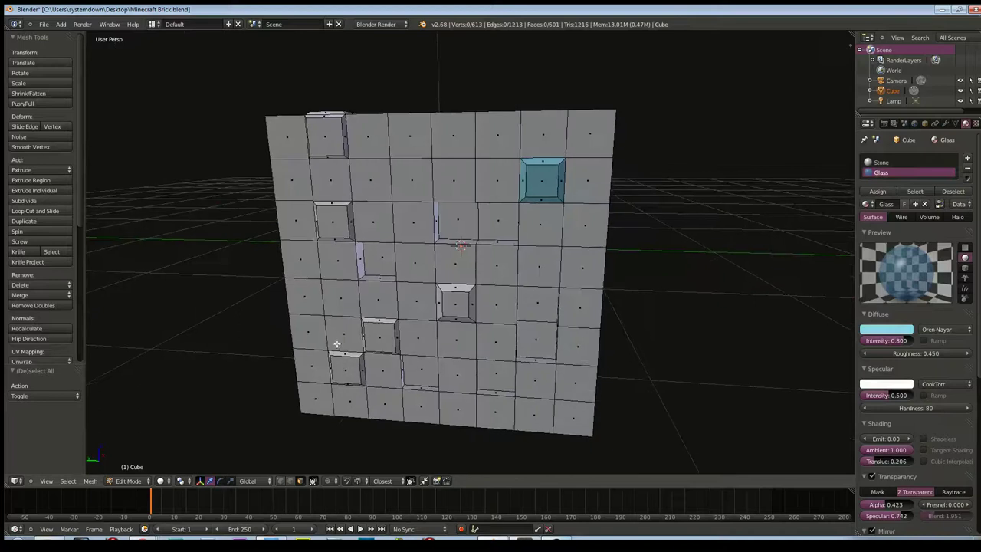
right_click(330, 241)
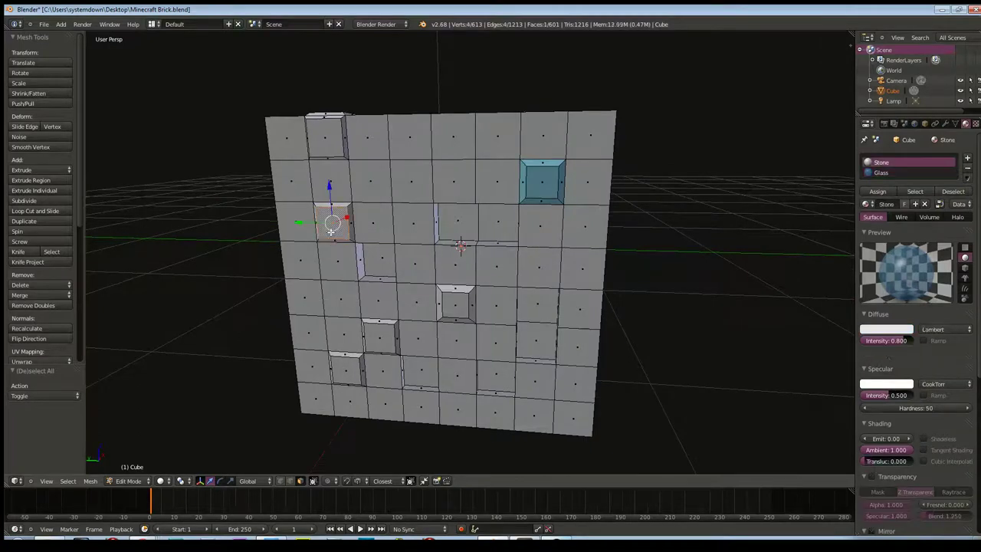
middle_click_drag(334, 233, 355, 221)
right_click(365, 252, "shift")
right_click(357, 260, "shift")
right_click(357, 272, "shift")
middle_click_drag(357, 272, 378, 222)
right_click(371, 215, "shift")
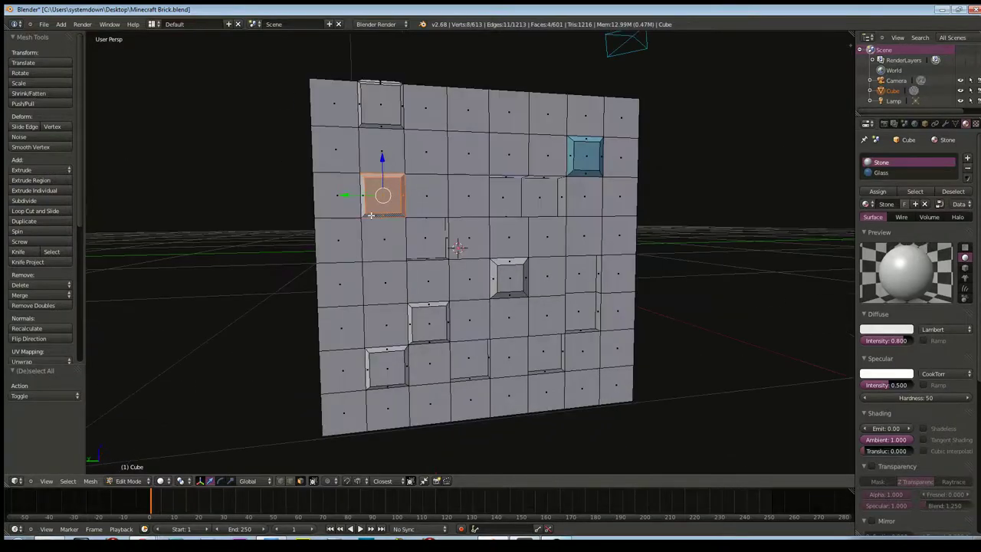
right_click(363, 206, "shift")
- Add the upper raised panel, its side wall and the top corner panel faces
right_click(378, 107, "shift")
right_click(361, 104, "shift")
middle_click_drag(378, 107, 346, 203)
right_click(379, 108, "shift")
right_click(386, 112, "shift")
right_click(347, 203, "shift")
right_click(347, 203, "shift")
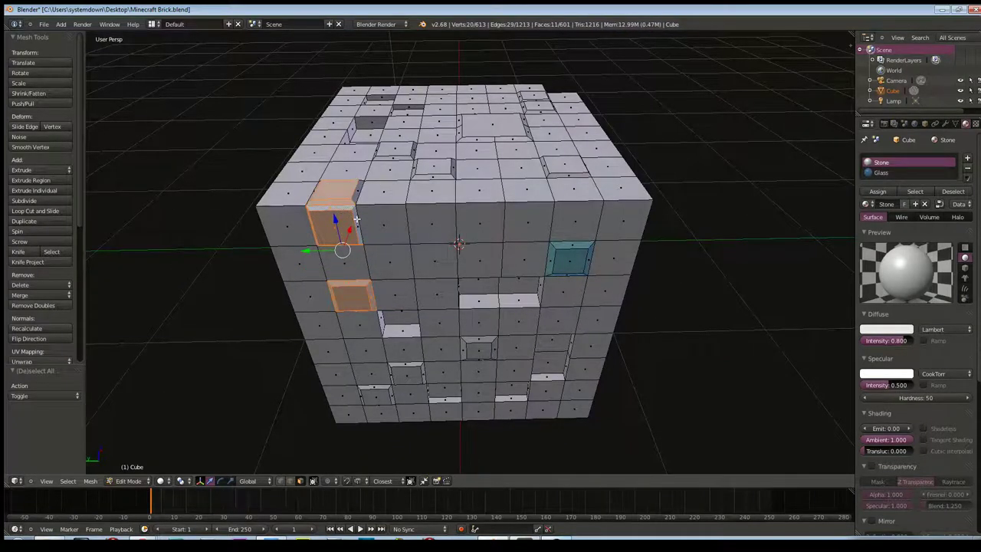
right_click(354, 193, "shift")
- Add the square top panel face with its left, bottom and right walls
key("shift+KP_7")
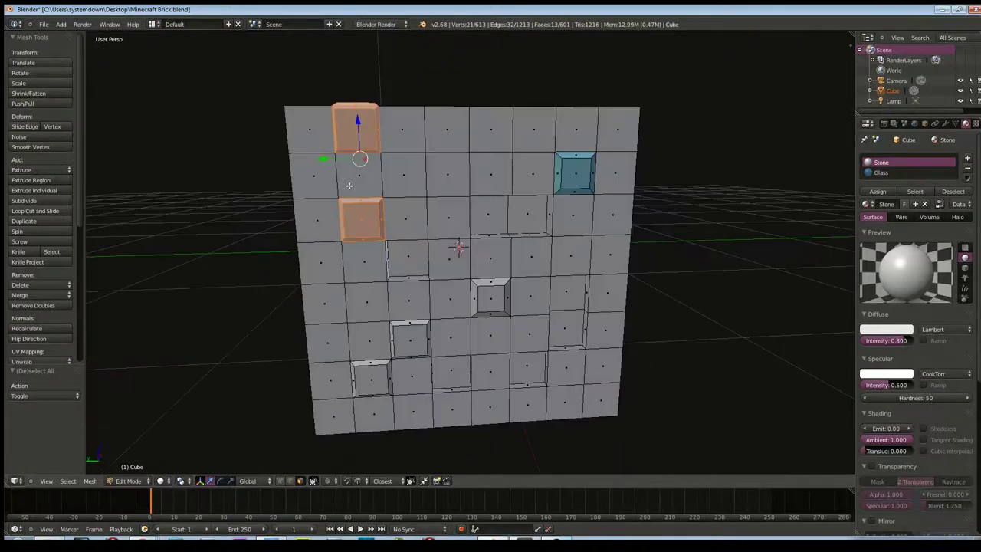
middle_click_drag(348, 185, 439, 266)
right_click(491, 288, "shift")
key("KP_Decimal")
right_click(641, 313, "shift")
right_click(556, 281, "shift")
right_click(567, 272, "shift")
right_click(548, 265, "shift")
- Add the small upper-right panel's faces and walls plus the surrounding wall strips
right_click(529, 230, "shift")
right_click(569, 207, "shift")
right_click(578, 219, "shift")
right_click(570, 219, "shift")
right_click(583, 214, "shift")
right_click(620, 215, "shift")
mouse_move(621, 215)
middle_mouse_down()
mouse_move(554, 241)
mouse_move(460, 214)
mouse_move(397, 180)
middle_mouse_up()
right_click(395, 182, "shift")
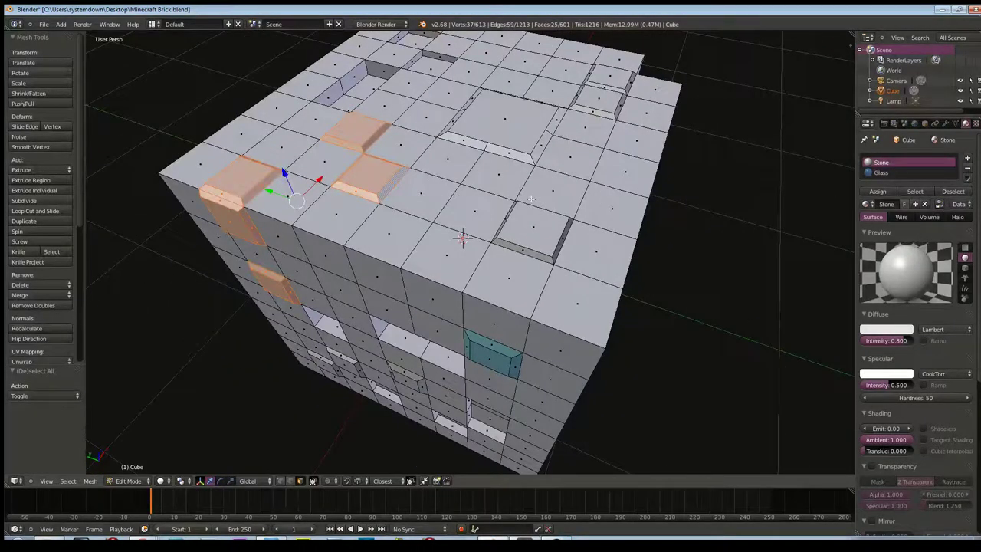
- Check the Glass and Stone slots, then select a top face strip, the large raised square and its side wall
left_click(882, 172)
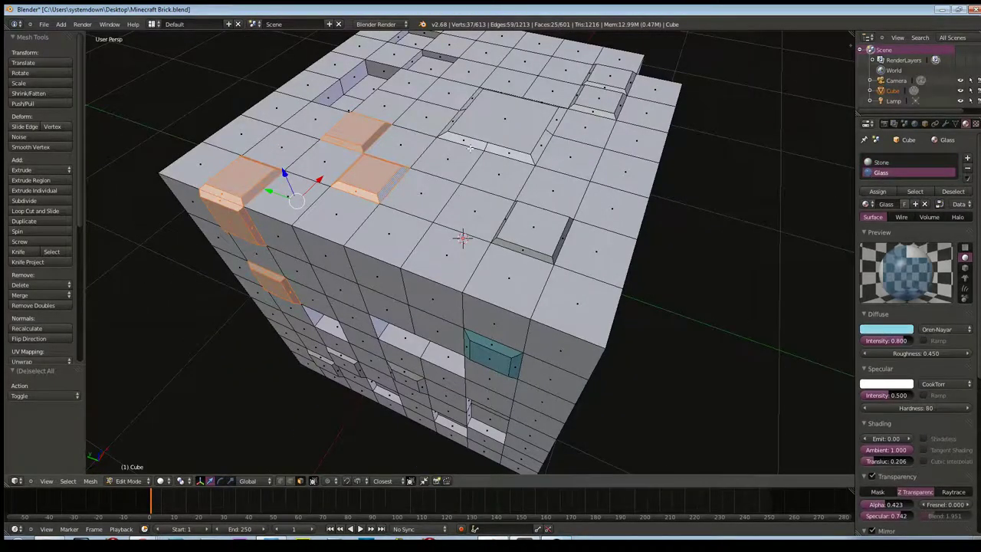
left_click(881, 163)
right_click(470, 144, "shift")
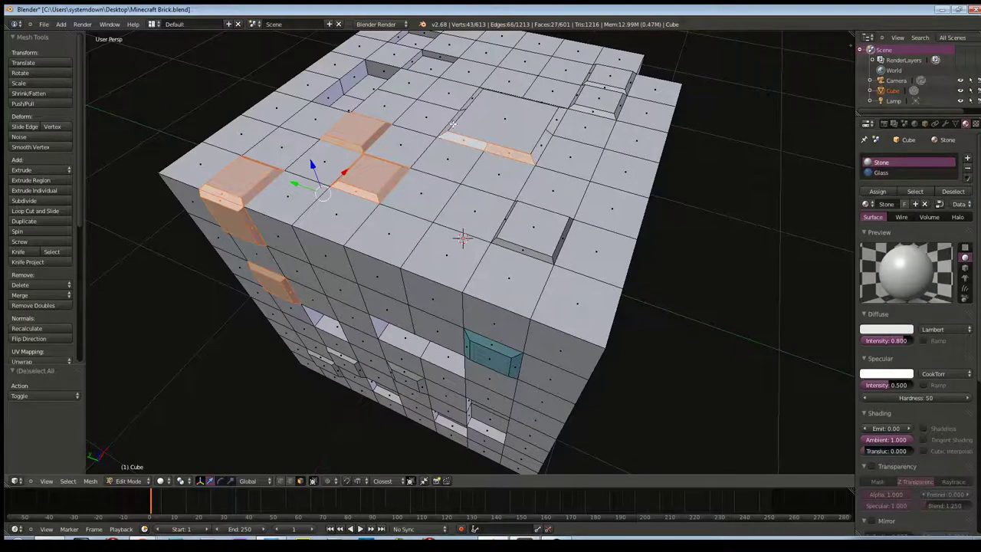
right_click(454, 124, "shift")
right_click(549, 136, "shift")
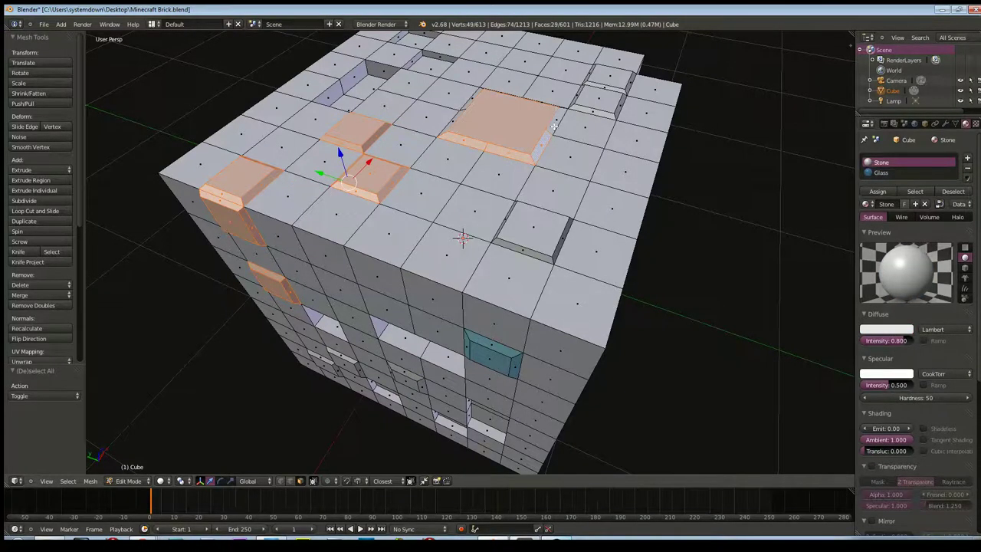
- Add the large raised square's bottom and right bevel walls to the selection
middle_click_drag(554, 119, 424, 156)
right_click(434, 194, "shift")
right_click(481, 186, "shift")
right_click(491, 151, "shift")
right_click(488, 140, "shift")
- Add the small panel left of centre, its bottom and right bevels, and two neighbouring faces
right_click(382, 240, "shift")
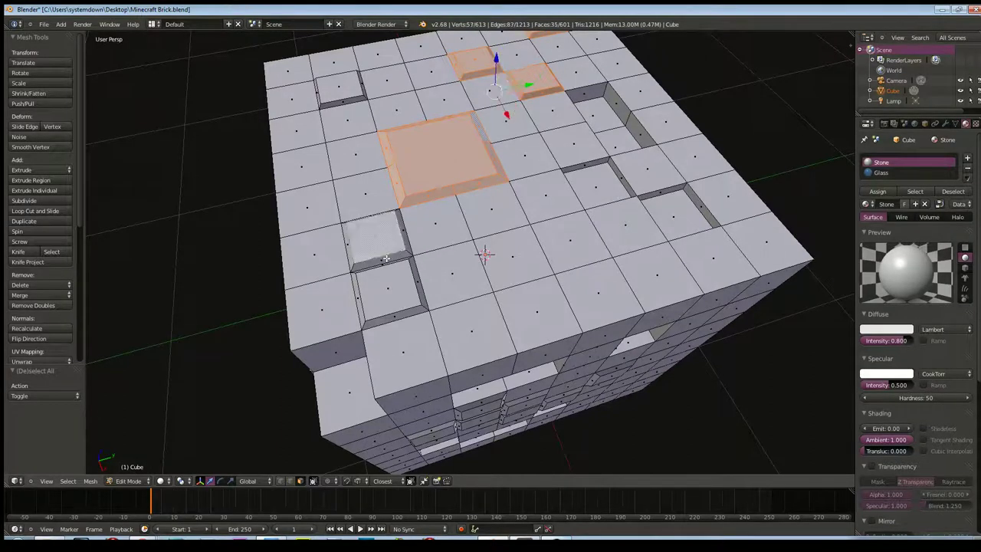
right_click(386, 259, "shift")
right_click(405, 242, "shift")
right_click(347, 247, "shift")
right_click(387, 280, "shift")
- Add the bevelled top-right edge faces and two more panel faces
middle_click_drag(387, 279, 598, 210)
right_click(627, 161, "shift")
right_click(661, 163, "shift")
middle_click_drag(669, 165, 439, 207)
right_click(430, 251)
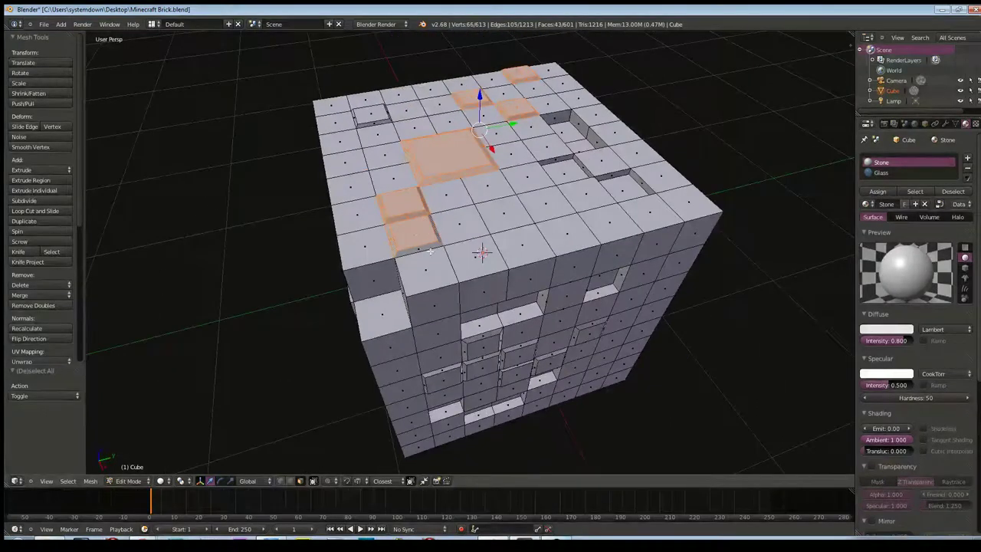
right_click(426, 251, "shift")
middle_click_drag(430, 251, 469, 239)
- Add five more panel faces around the cube to the selection
right_click(469, 240, "shift")
scroll(470, 240, "up", 4)
right_click(429, 267, "shift")
right_click(383, 266, "shift")
mouse_move(384, 265)
middle_mouse_down()
mouse_move(455, 234)
mouse_move(617, 231)
mouse_move(297, 143)
mouse_move(510, 290)
middle_mouse_up()
right_click(625, 239, "shift")
right_click(294, 146, "shift")
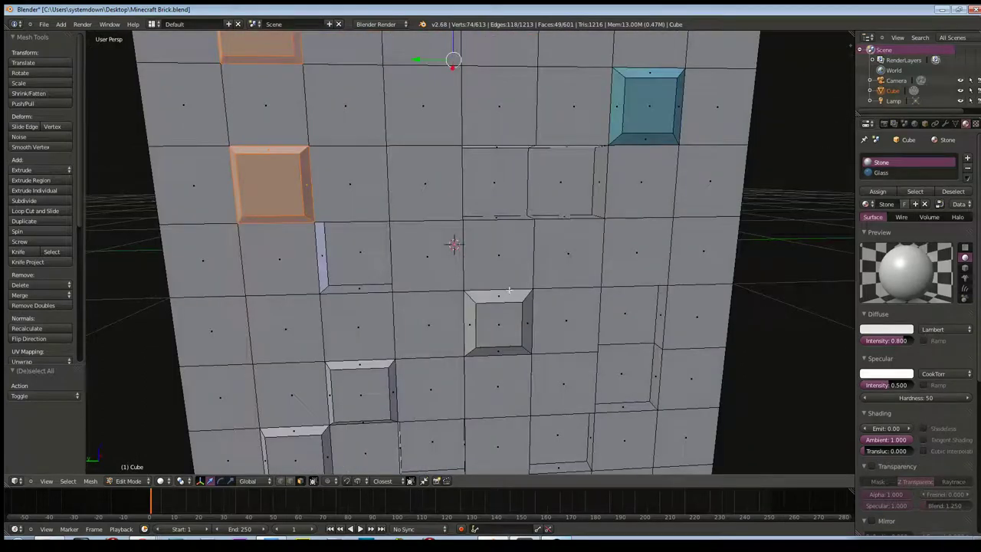
- Add a side raised panel's inner face and its top, left, right and bottom bevels
right_click(492, 326, "shift")
right_click(498, 296, "shift")
right_click(470, 322, "shift")
right_click(526, 331, "shift")
right_click(470, 354, "shift")
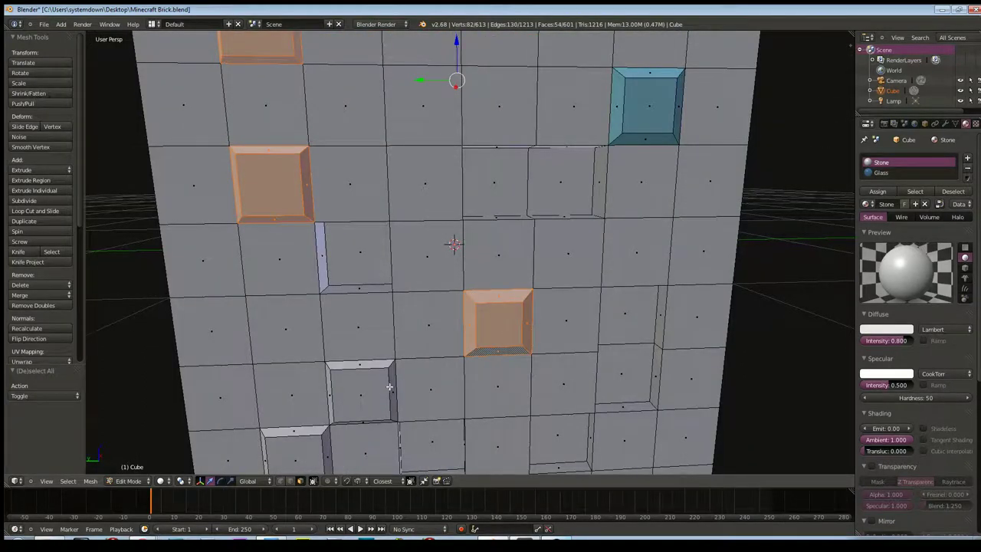
- Add the middle panel's inner face and all four bevel walls
middle_click_drag(389, 387, 478, 263)
right_click(478, 260, "shift")
right_click(462, 261, "shift")
right_click(478, 226, "shift")
right_click(524, 256, "shift")
right_click(503, 289, "shift")
- Add the lower-left panel's inner face and four bevels, then the large rectangular panel
right_click(425, 297, "shift")
right_click(391, 322, "shift")
right_click(429, 326, "shift")
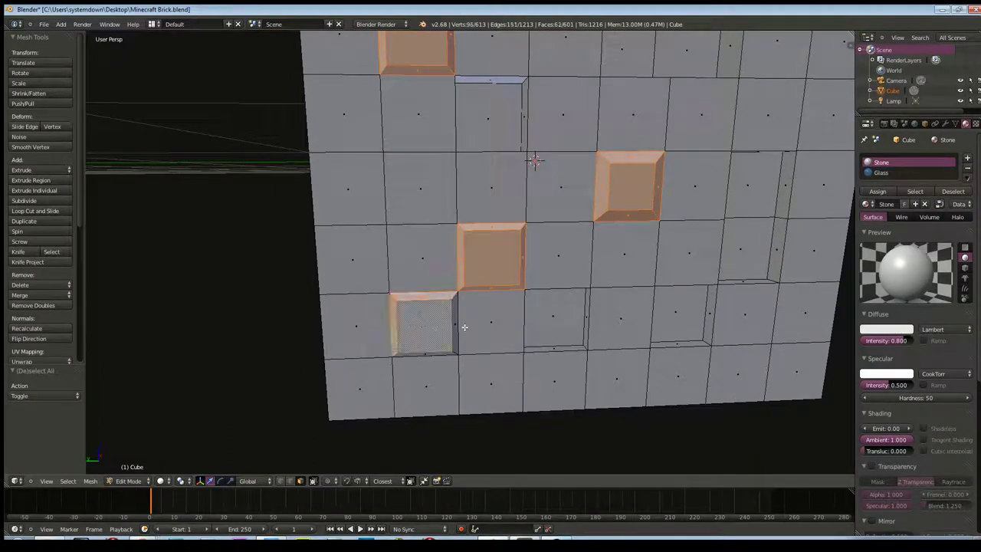
right_click(454, 328, "shift")
right_click(434, 354, "shift")
mouse_move(434, 354)
middle_mouse_down()
mouse_move(526, 296)
mouse_move(477, 272)
mouse_move(443, 215)
middle_mouse_up()
right_click(443, 214, "shift")
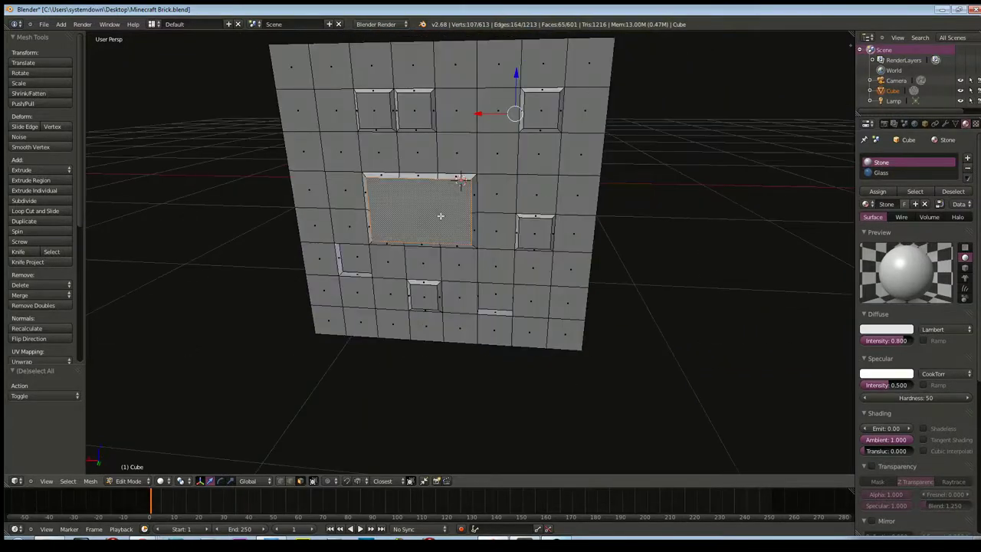
- Add the large rectangular panel's bottom, right and upper-right bevel faces
middle_click_drag(407, 242, 450, 193)
scroll(440, 206, "up", 4)
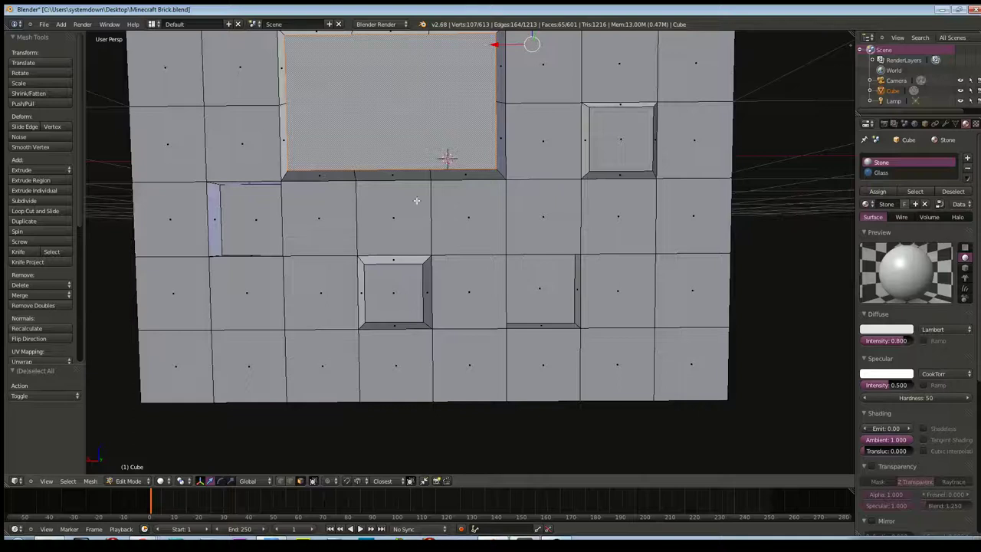
right_click(416, 175, "shift")
right_click(468, 174, "shift")
right_click(504, 161, "shift")
mouse_move(503, 161)
middle_mouse_down("shift")
mouse_move(476, 208)
mouse_move(490, 253)
middle_mouse_up("shift")
right_click(501, 195, "shift")
- Add the large panel's top and left bevel faces
right_click(468, 164, "shift")
right_click(417, 165, "shift")
right_click(331, 166, "shift")
right_click(279, 195, "shift")
right_click(280, 259, "shift")
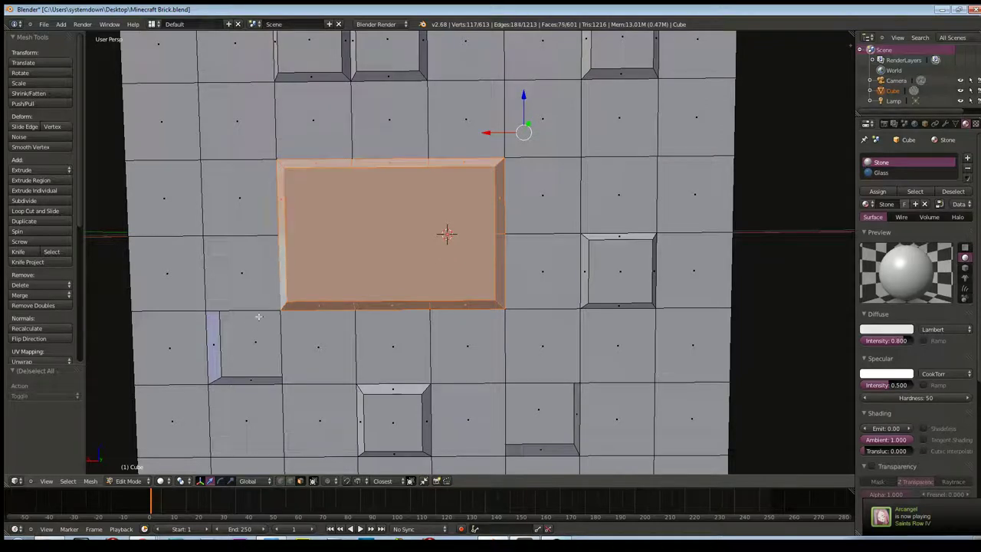
- Add the lower panel's inner face and its top, left, right and bottom bevels
right_click(394, 388, "shift")
right_click(359, 414, "shift")
right_click(399, 434, "shift")
right_click(427, 432, "shift")
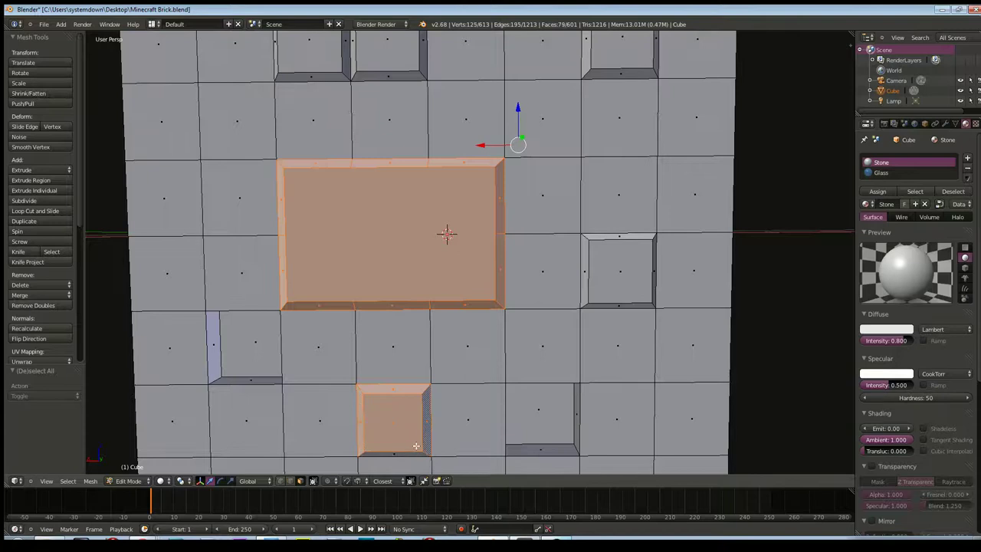
middle_click_drag(419, 450, 415, 413)
right_click(401, 382, "shift")
- Add the small nearby panel's inner face and its four bevel walls
middle_click_drag(451, 384, 554, 273)
right_click(554, 297, "shift")
right_click(576, 277, "shift")
right_click(543, 232, "shift")
right_click(546, 219, "shift")
mouse_move(547, 219)
middle_mouse_down()
mouse_move(544, 260)
mouse_move(406, 279)
middle_mouse_up()
right_click(574, 271, "shift")
- Add a small panel's four bevel walls and its inner face
right_click(409, 285, "shift")
right_click(376, 234, "shift")
right_click(429, 181, "shift")
right_click(481, 227, "shift")
right_click(461, 217, "shift")
- Add the lower-left panel's inner face with its top, left and right bevels
right_click(334, 297, "shift")
right_click(304, 337, "shift")
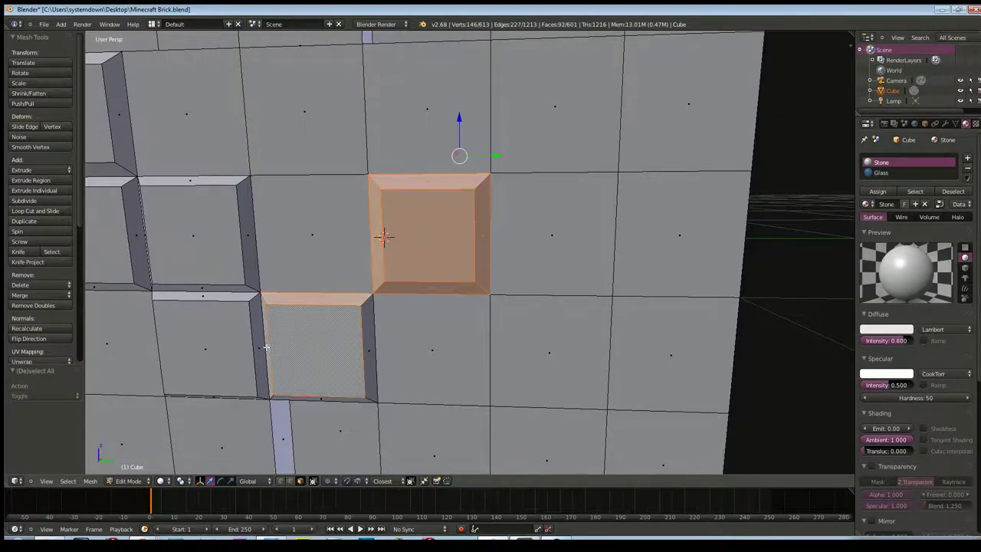
right_click(268, 349, "shift")
right_click(365, 349, "shift")
- Add the right panel's bottom bevel and the upper-left panel's face, bottom and right bevels
middle_click_drag(364, 349, 403, 159)
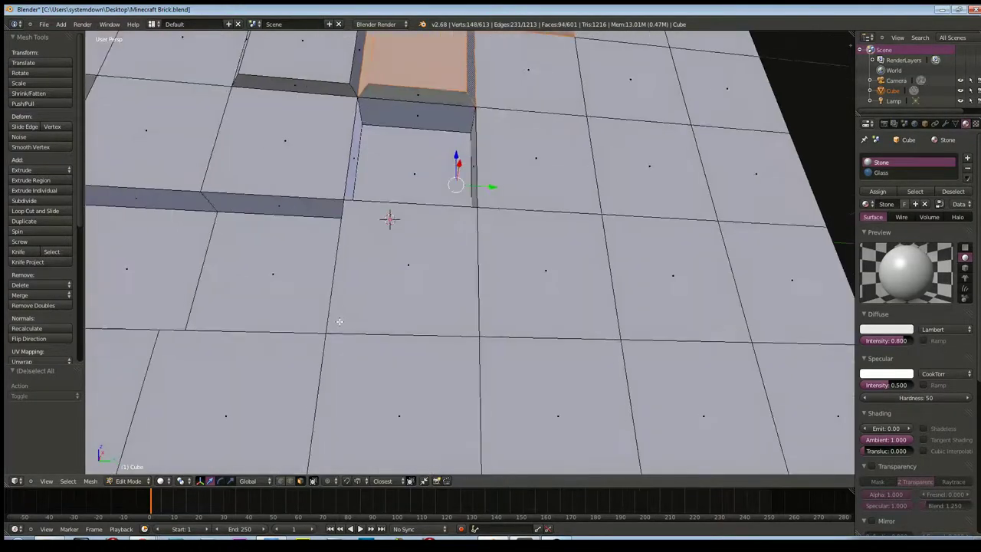
right_click(399, 138, "shift")
right_click(314, 129, "shift")
right_click(305, 103, "shift")
right_click(354, 95, "shift")
- Add the lower and upper panels' bevels plus the lower-left and left panels' remaining bevels
middle_click_drag(303, 107, 432, 205)
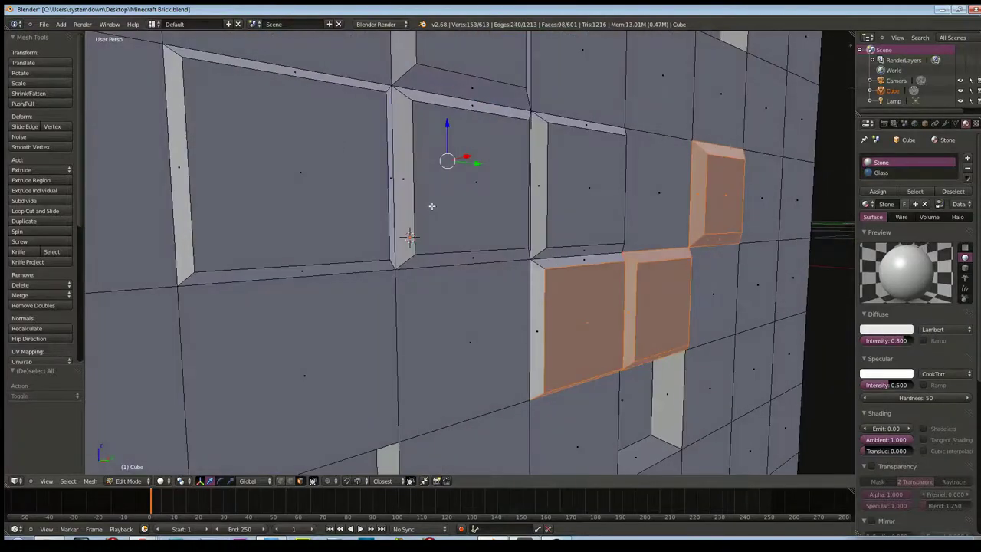
right_click(536, 322, "shift")
right_click(569, 256, "shift")
right_click(541, 230, "shift")
right_click(576, 228, "shift")
middle_click_drag(591, 235, 372, 310)
right_click(364, 312, "shift")
right_click(315, 246, "shift")
- Add the centre panel's inner face and its left, bottom, right and top bevels
scroll(383, 273, "down", 6, "ctrl")
right_click(482, 276, "shift")
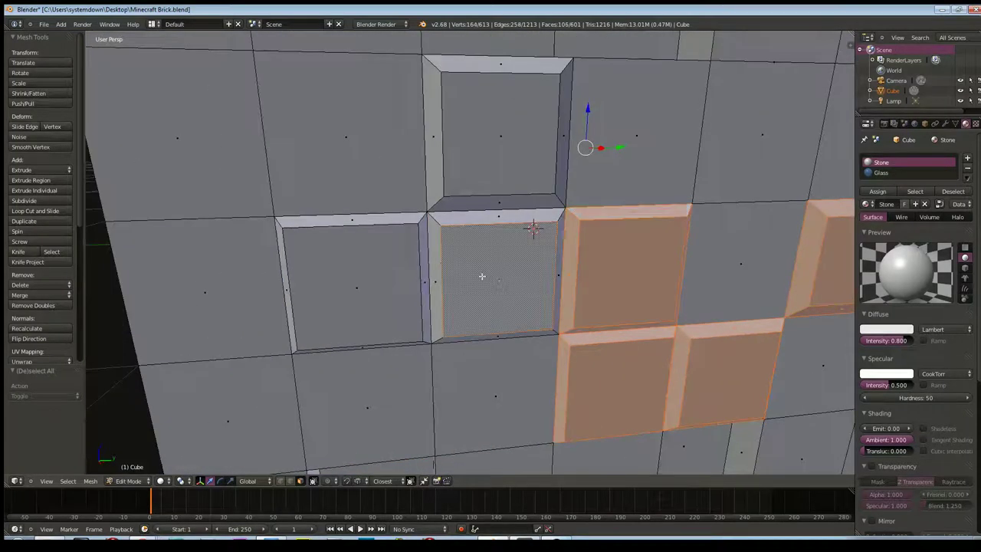
right_click(432, 271, "shift")
right_click(498, 340, "shift")
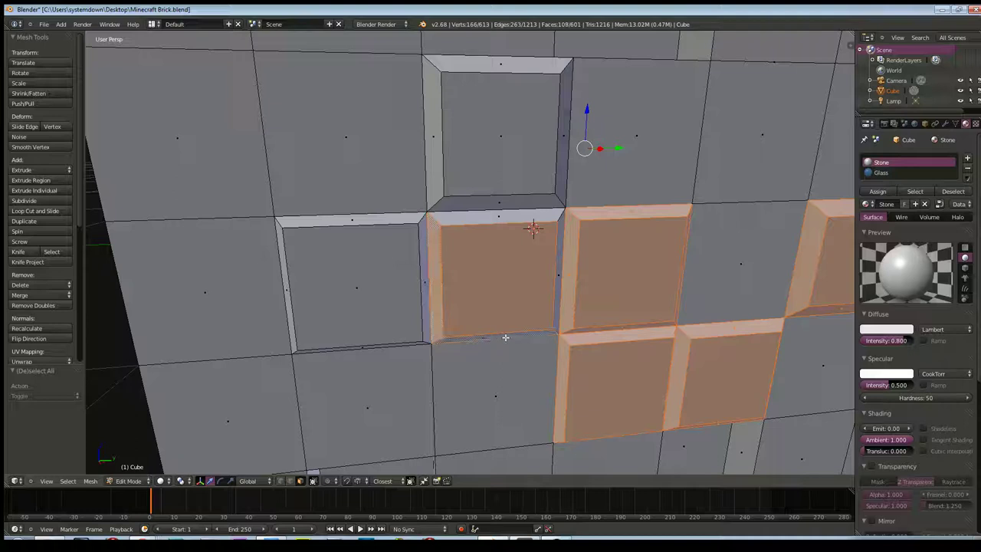
right_click(555, 297, "shift")
right_click(506, 221, "shift")
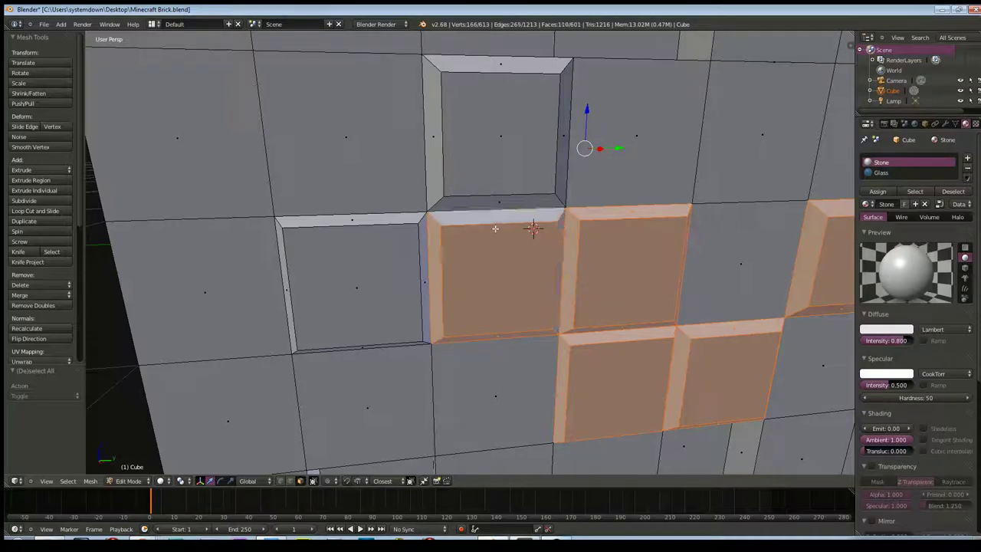
- Add the upper panel's four bevel walls and its inner face
right_click(480, 194, "shift")
right_click(440, 183, "shift")
right_click(485, 68, "shift")
right_click(563, 130, "shift")
right_click(493, 153, "shift")
- Add the left panel's inner face with its right and top bevels
right_click(379, 292, "shift")
right_click(425, 270, "shift")
right_click(348, 218, "shift")
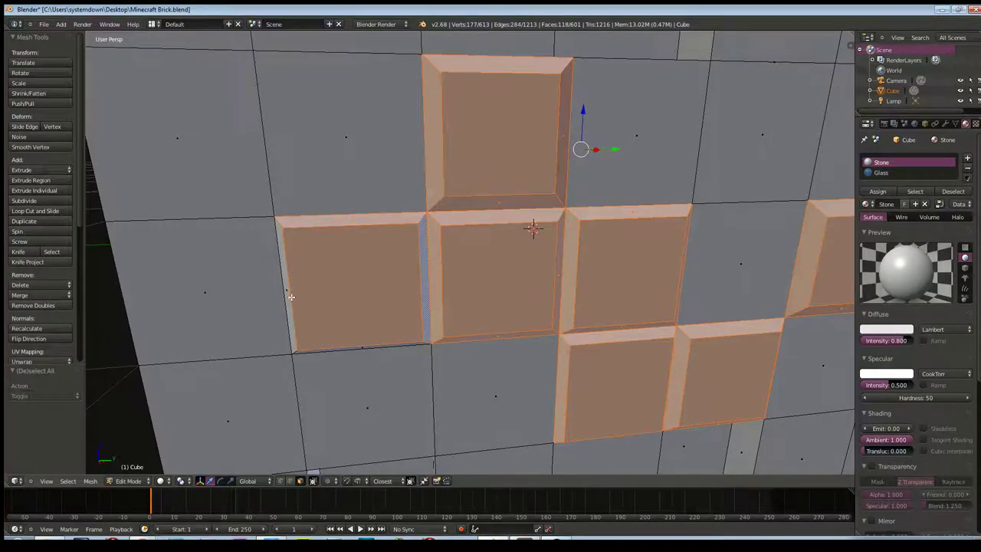
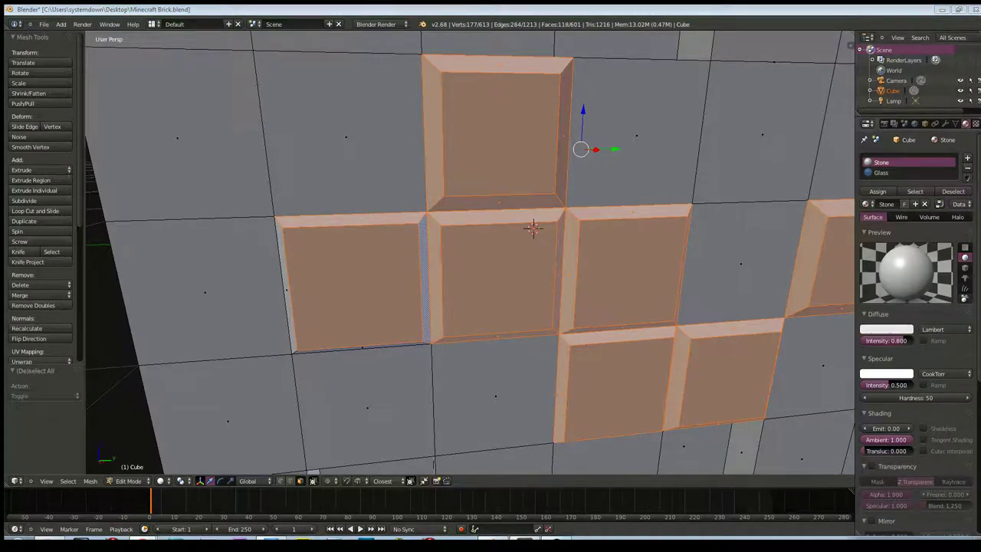
- Select the left brick's side wall and recessed face, plus the neighbouring brick and its strip
right_click(292, 338)
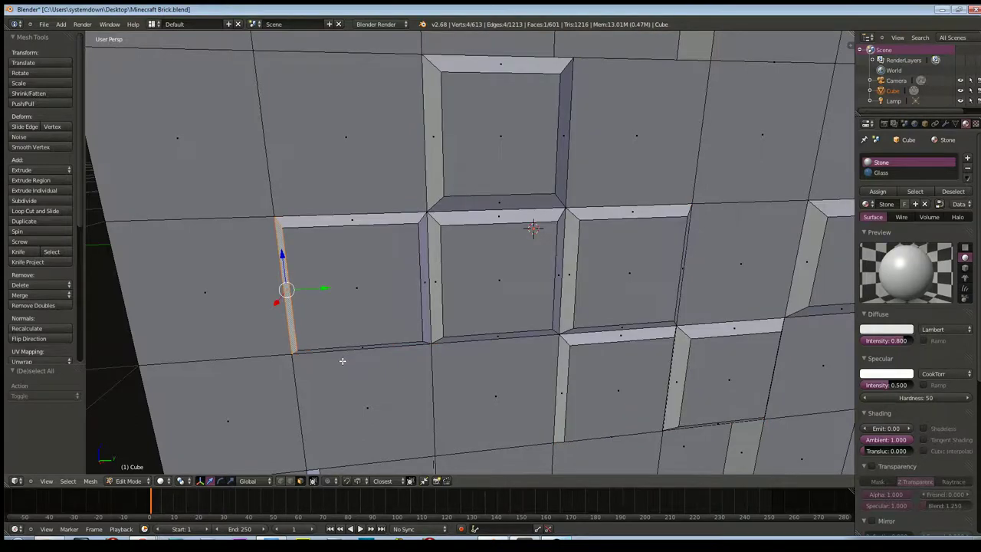
scroll(341, 362, "down", 8)
scroll(339, 363, "up", 5)
scroll(340, 363, "up", 6)
scroll(343, 365, "down", 4)
right_click(326, 311)
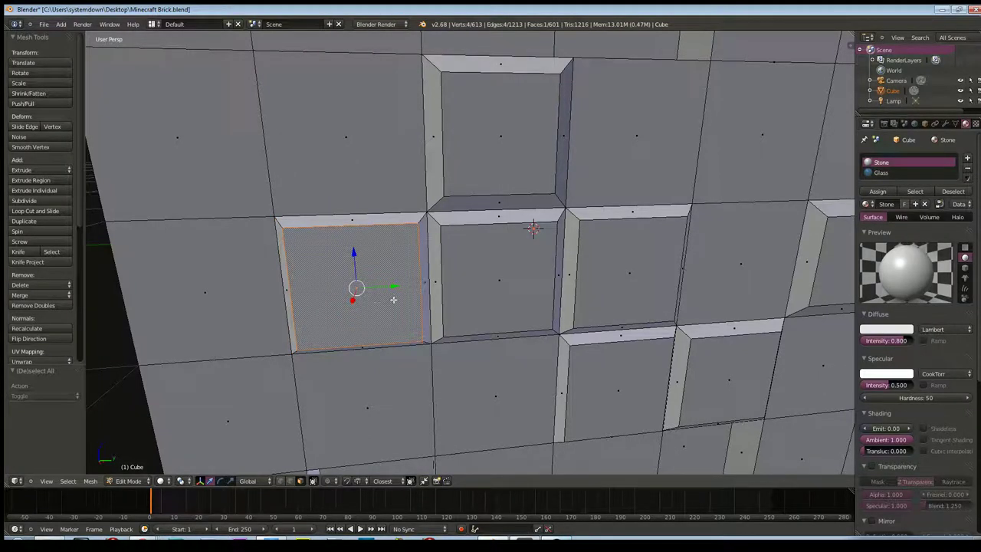
right_click(463, 301, "shift")
right_click(374, 223, "shift")
right_click(352, 177, "shift")
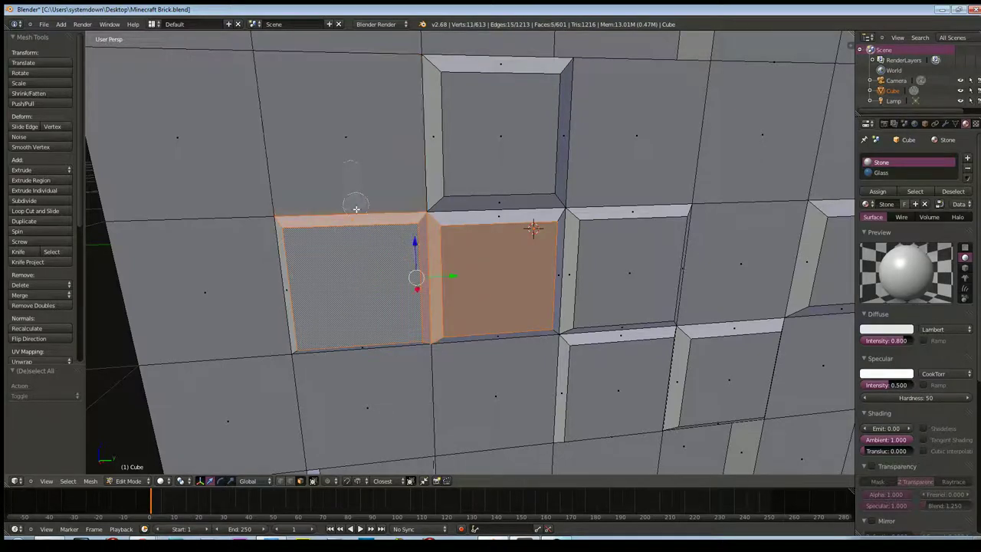
right_click(313, 255, "shift")
- Add the left brick's side strips and inner face, dropping accidental picks below the bricks
right_click(295, 270, "shift")
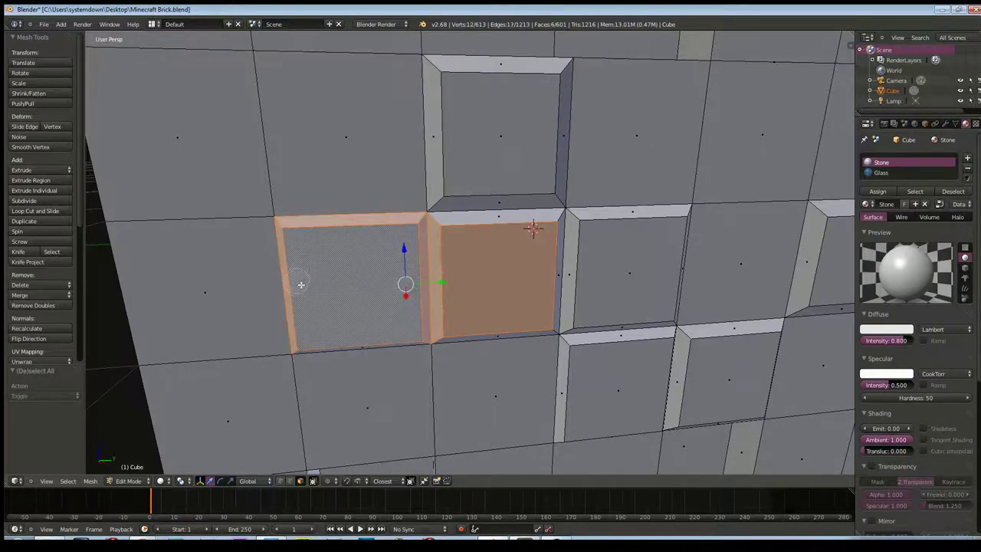
right_click(395, 306, "shift")
right_click(364, 334, "shift")
right_click(365, 340, "shift")
right_click(381, 373, "shift")
right_click(490, 329, "shift")
right_click(490, 330, "shift")
- Add the right brick and the top brick with all their bevel walls
right_click(602, 283, "shift")
right_click(567, 285, "shift")
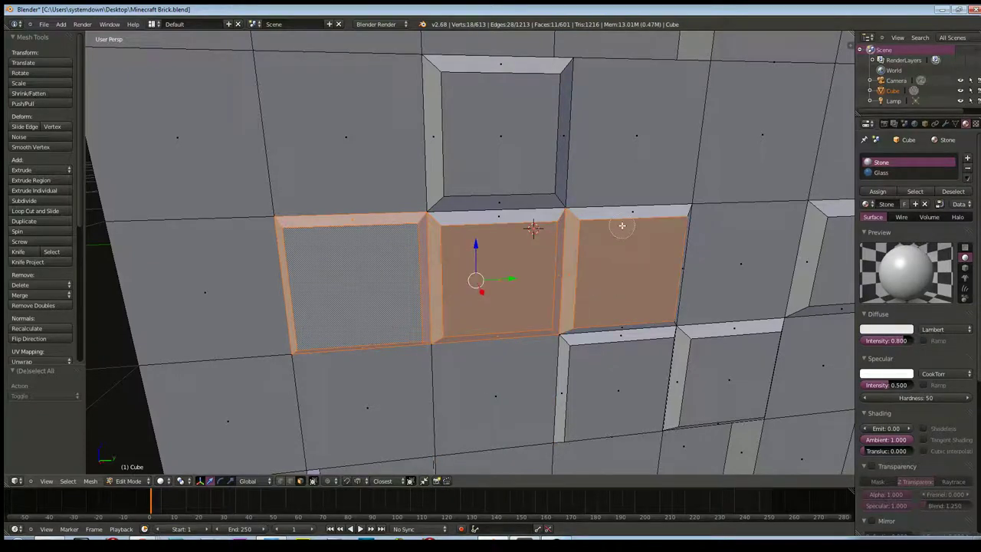
right_click(526, 209, "shift")
right_click(494, 161, "shift")
right_click(492, 65, "shift")
right_click(426, 127, "shift")
right_click(560, 165, "shift")
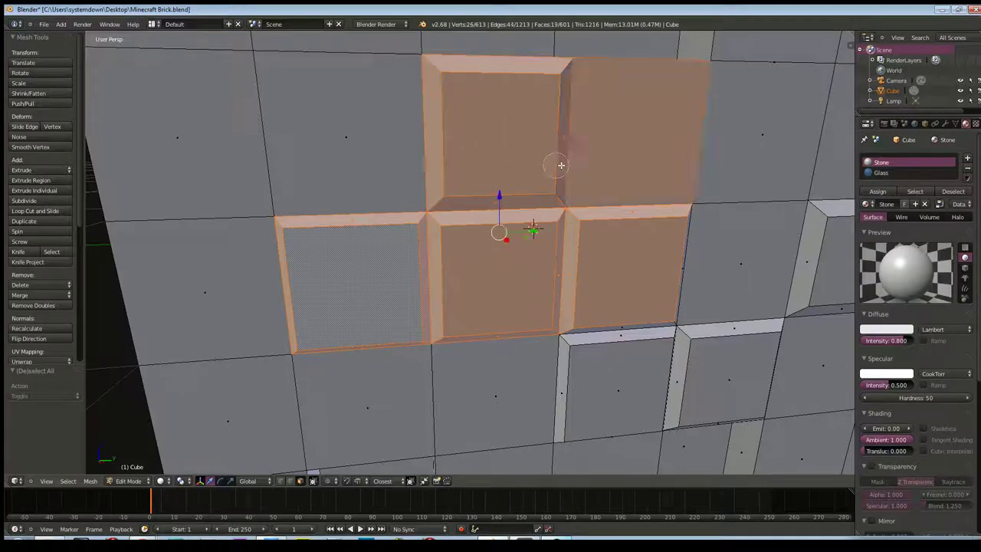
right_click(623, 163, "shift")
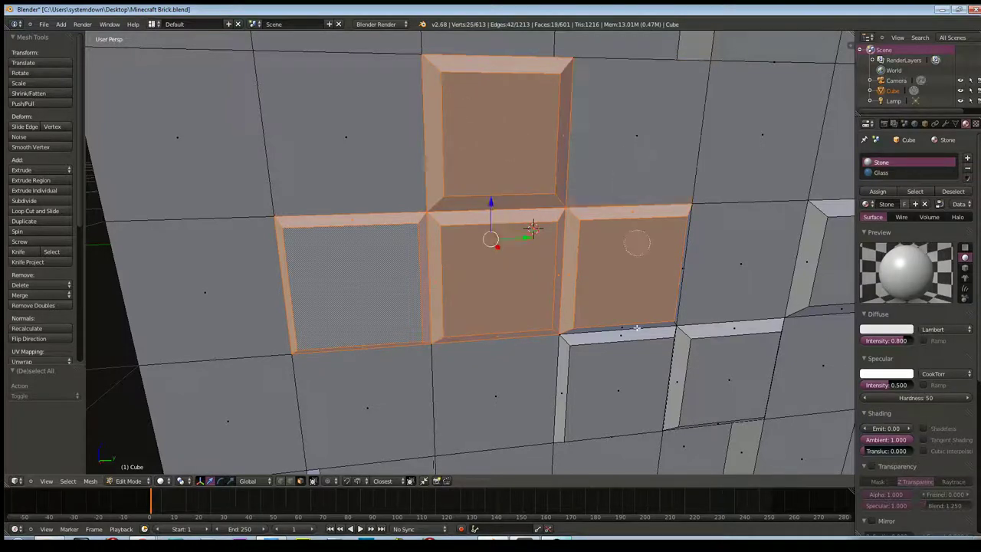
- Add the lower and lower-right bricks with their bevel strips, undoing an accidental deselection
right_click(617, 397, "shift")
right_click(611, 342, "shift")
right_click(560, 387, "shift")
right_click(720, 383, "shift")
right_click(682, 391, "shift")
right_click(721, 337, "shift")
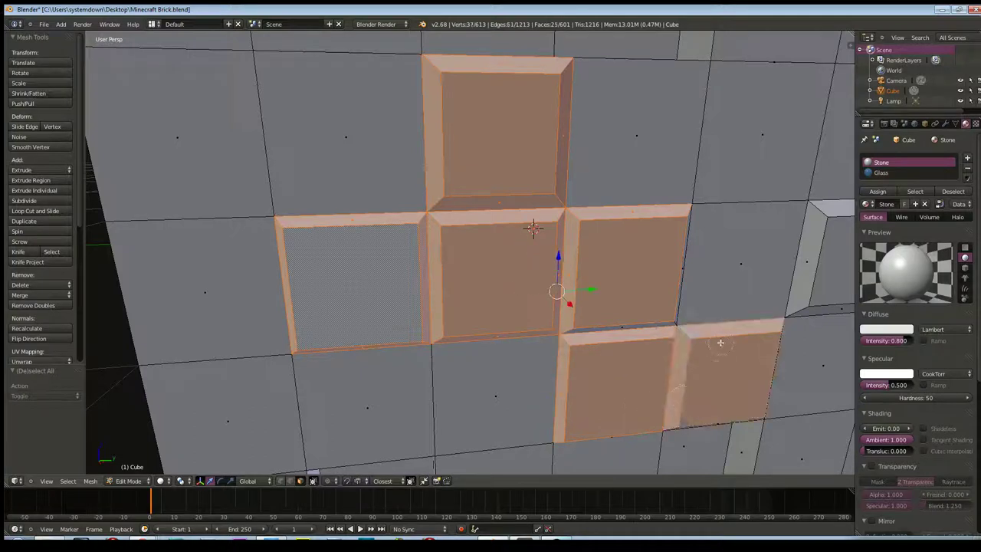
right_click(662, 410, "shift")
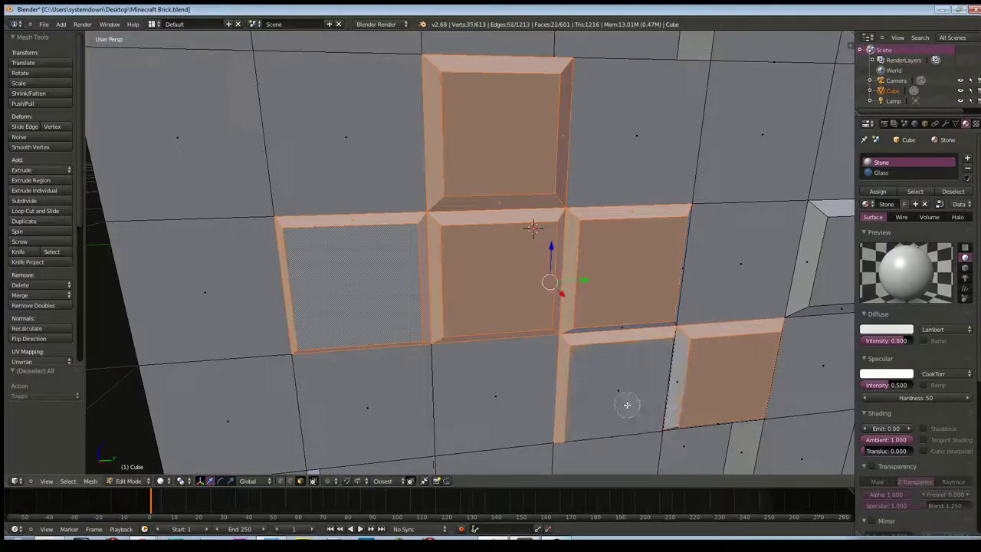
right_click(678, 397, "shift")
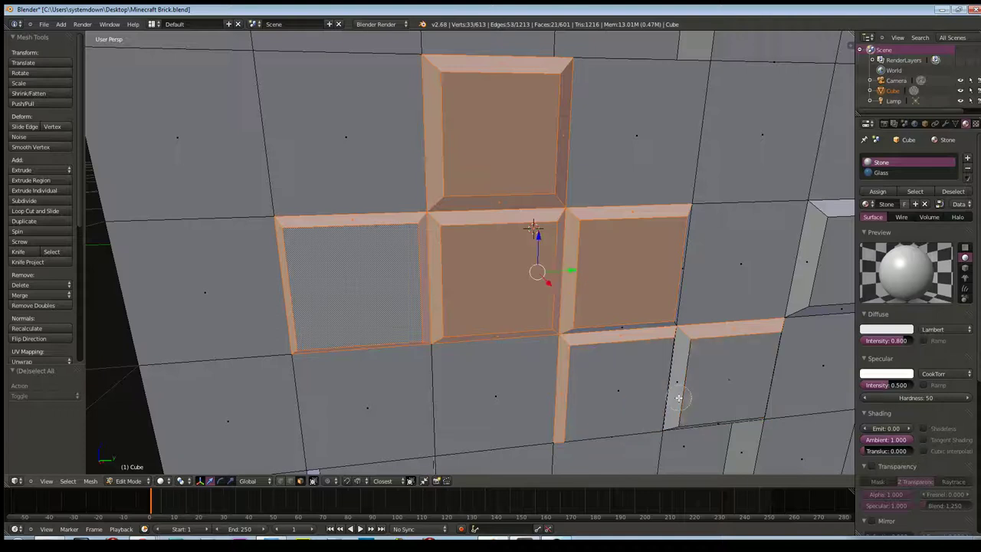
key("ctrl+z")
key("ctrl+z")
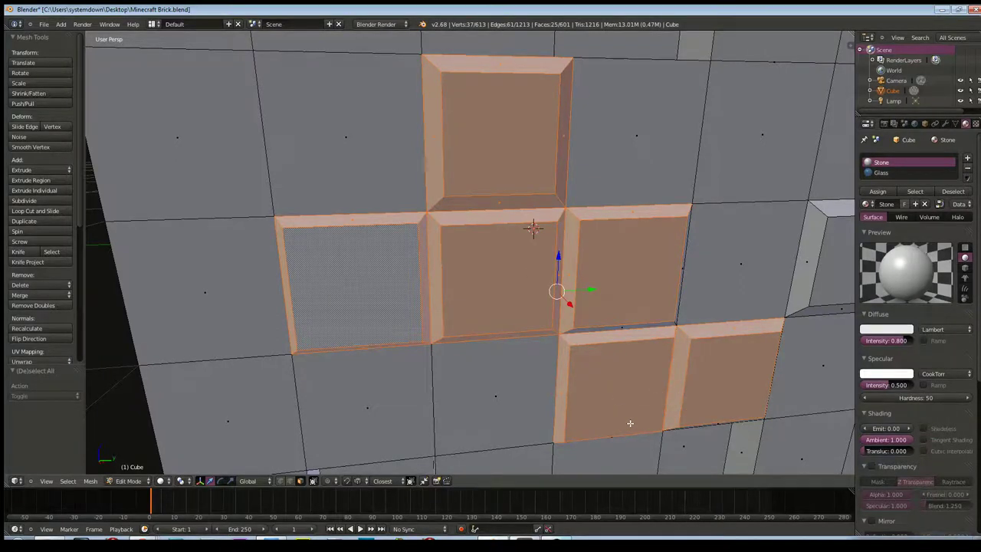
scroll(644, 344, "up", 3)
scroll(671, 248, "up", 2)
middle_click_drag(658, 222, 570, 292, "shift")
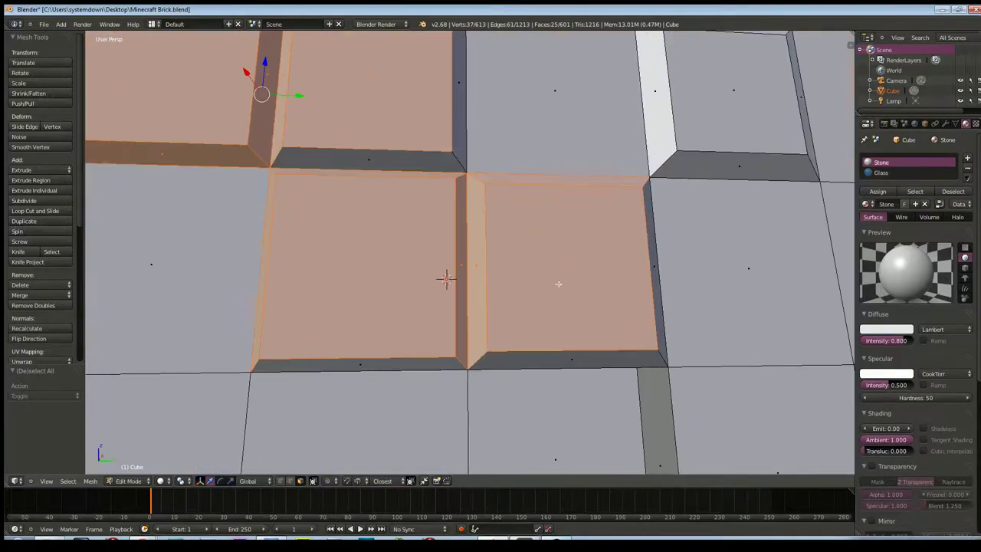
- Add two more bevel strips and the separate brick's walls and inner face
right_click(423, 366, "shift")
right_click(531, 361, "shift")
middle_click_drag(530, 361, 495, 342)
right_click(220, 363, "shift")
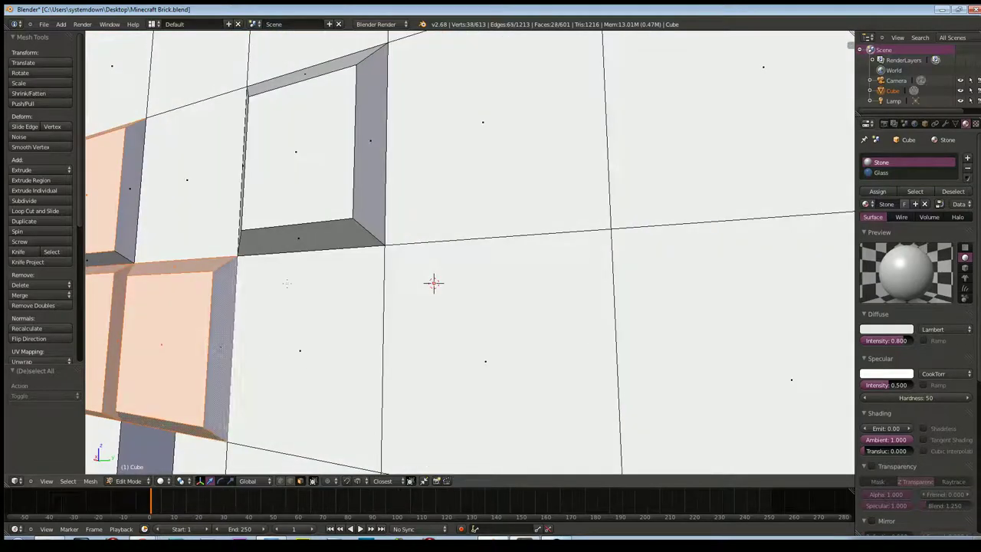
right_click(322, 233, "shift")
right_click(306, 202, "shift")
- Add the remaining walls around the separate brick and pick the Glass material slot
middle_click_drag(434, 283, 439, 287)
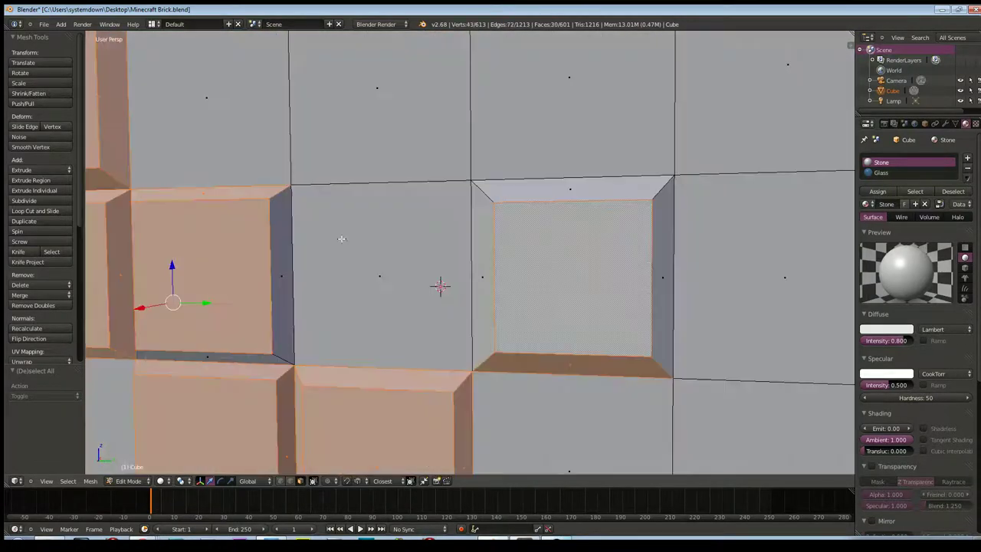
right_click(486, 274, "shift")
right_click(658, 246, "shift")
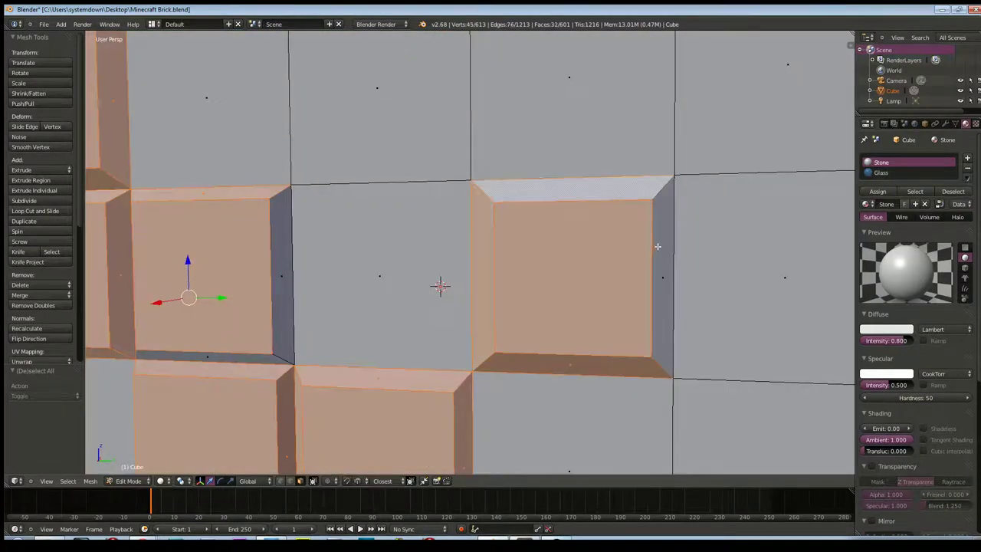
right_click(571, 188, "shift")
scroll(622, 314, "down", 6)
scroll(622, 314, "up", 3)
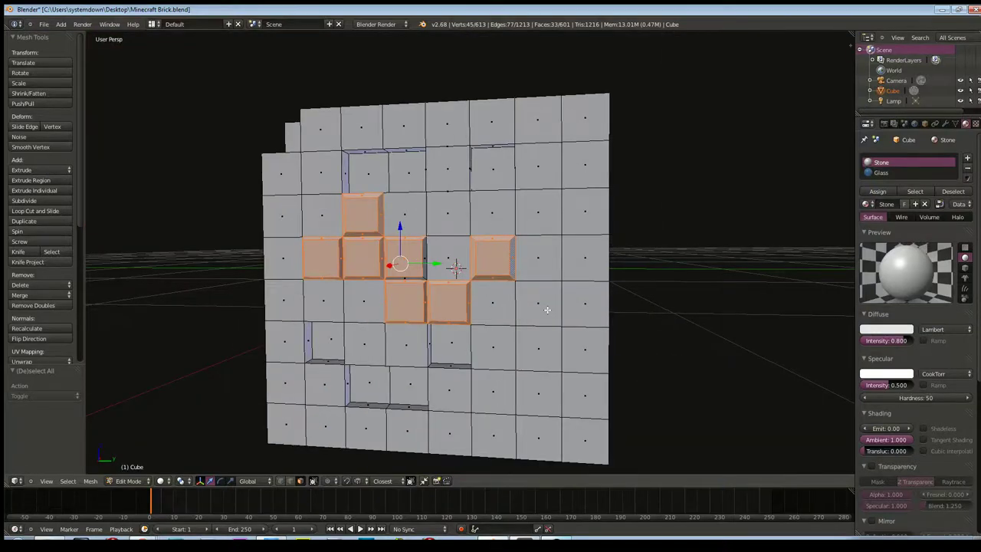
middle_click_drag(547, 309, 565, 335)
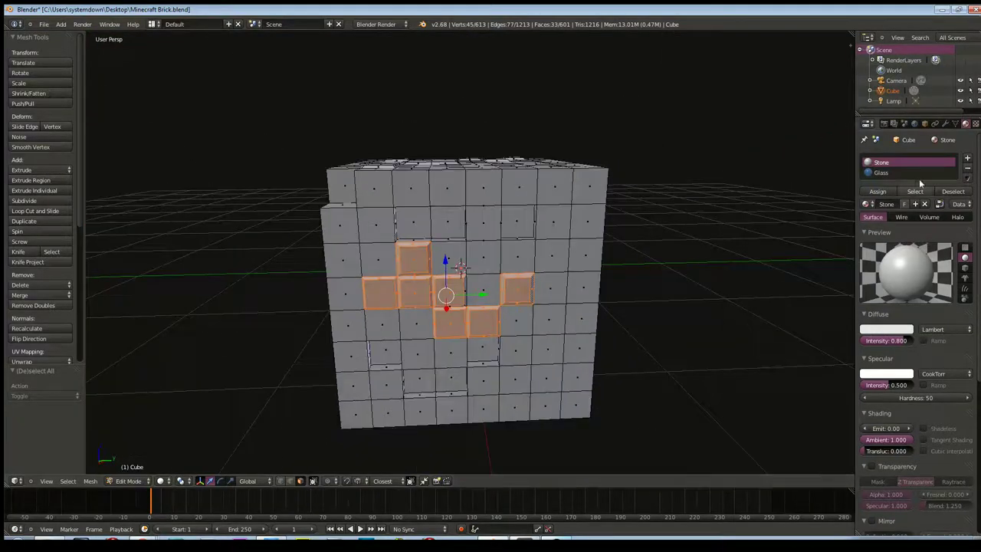
left_click(882, 172)
- Assign Glass to the front bricks, then select the large window recess and its edge walls
left_click(878, 191)
mouse_move(607, 294)
middle_mouse_down()
mouse_move(519, 297)
mouse_move(486, 278)
middle_mouse_up()
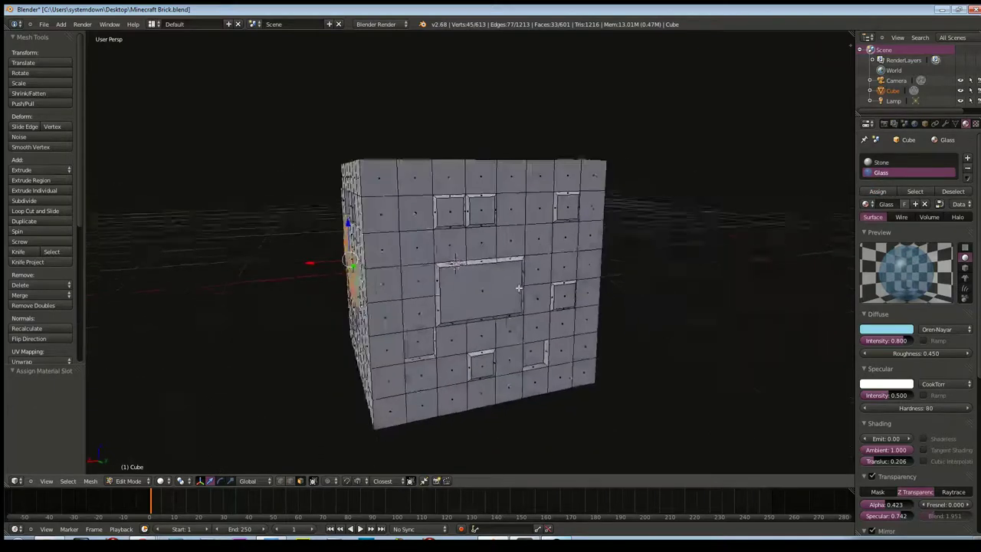
right_click(480, 294)
right_click(469, 261, "shift")
right_click(472, 260, "shift")
right_click(479, 257, "shift")
right_click(538, 253, "shift")
right_click(540, 251, "shift")
- Add the large recess's remaining edge walls along its bottom and left side
mouse_move(540, 251)
middle_mouse_down()
mouse_move(438, 278)
mouse_move(476, 264)
middle_mouse_up()
right_click(438, 279, "shift")
right_click(440, 305, "shift")
right_click(448, 268, "shift")
right_click(414, 267, "shift")
right_click(355, 261, "shift")
right_click(344, 249, "shift")
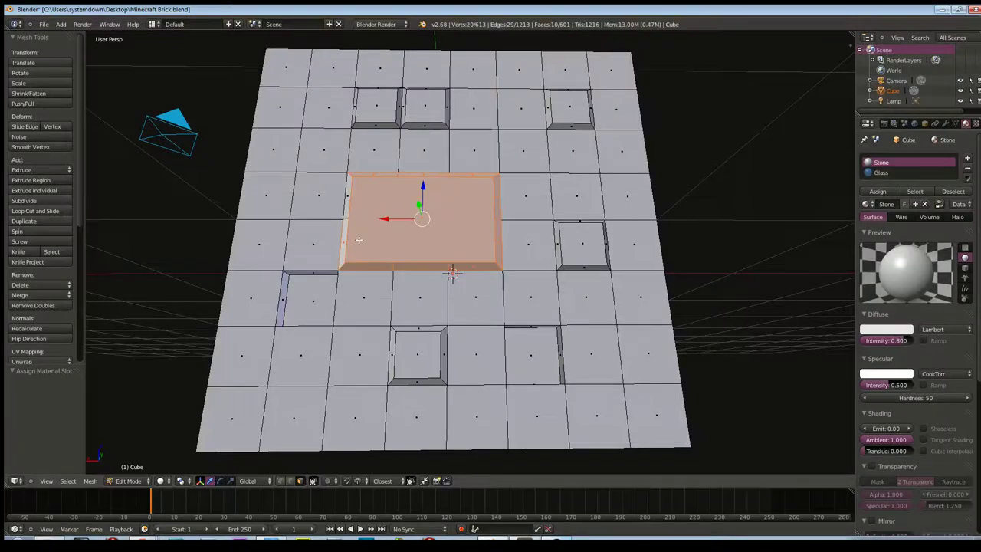
middle_click_drag(345, 248, 412, 266)
right_click(422, 269, "shift")
- Add the upper-left small recess, its top wall, and the neighbouring small recess faces
right_click(442, 175, "shift")
right_click(440, 150, "shift")
right_click(416, 145, "shift")
mouse_move(435, 146)
middle_mouse_down()
mouse_move(433, 198)
mouse_move(455, 215)
mouse_move(410, 236)
middle_mouse_up()
right_click(436, 203, "shift")
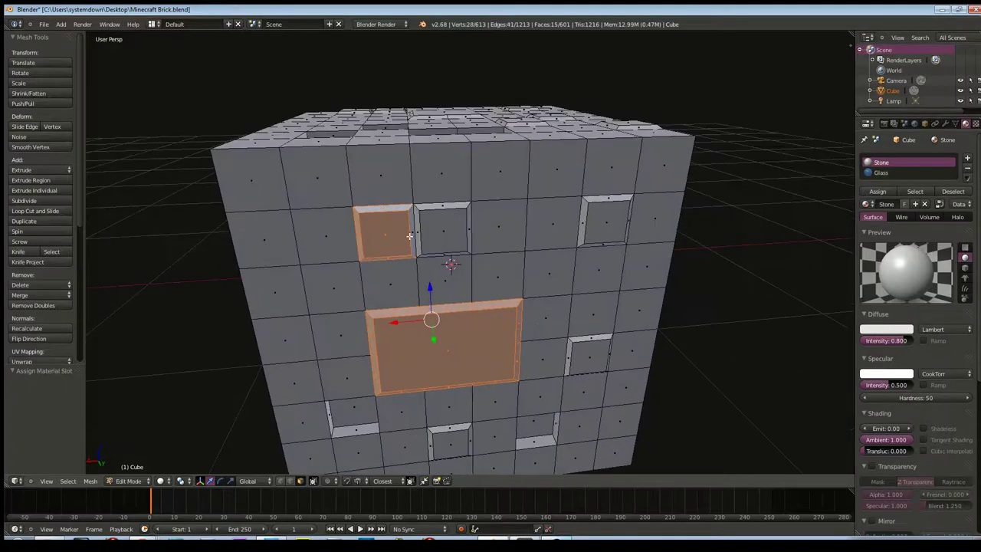
right_click(415, 233, "shift")
right_click(421, 233, "shift")
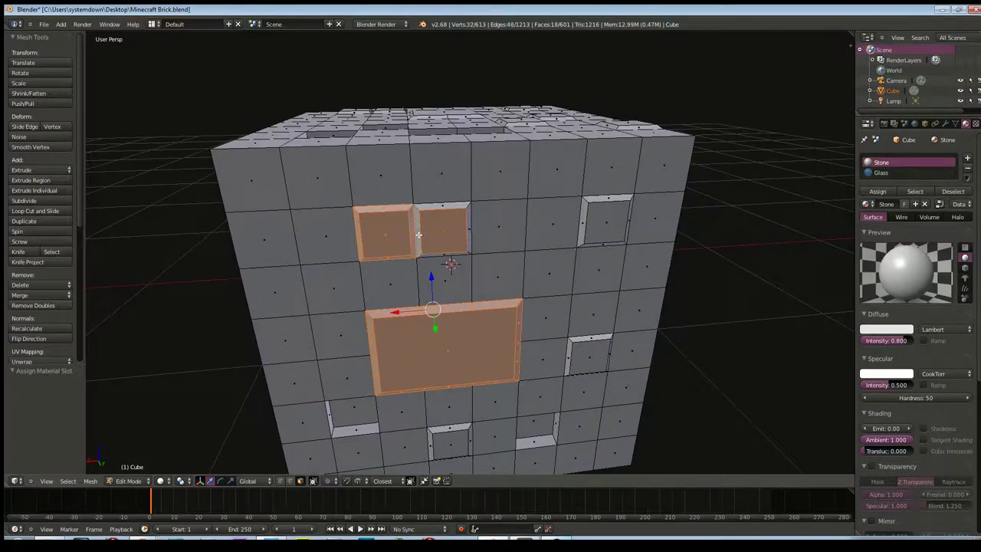
right_click(432, 205, "shift")
mouse_move(433, 205)
middle_mouse_down()
mouse_move(415, 228)
mouse_move(439, 191)
middle_mouse_up()
right_click(414, 228, "shift")
right_click(414, 228, "shift")
- Add the right small recess's face with its left, right and bottom inner walls
right_click(568, 172, "shift")
scroll(568, 171, "up", 7)
mouse_move(586, 137)
middle_mouse_down("shift")
mouse_move(446, 296)
mouse_move(443, 274)
middle_mouse_up("shift")
right_click(443, 273, "shift")
right_click(393, 321, "shift")
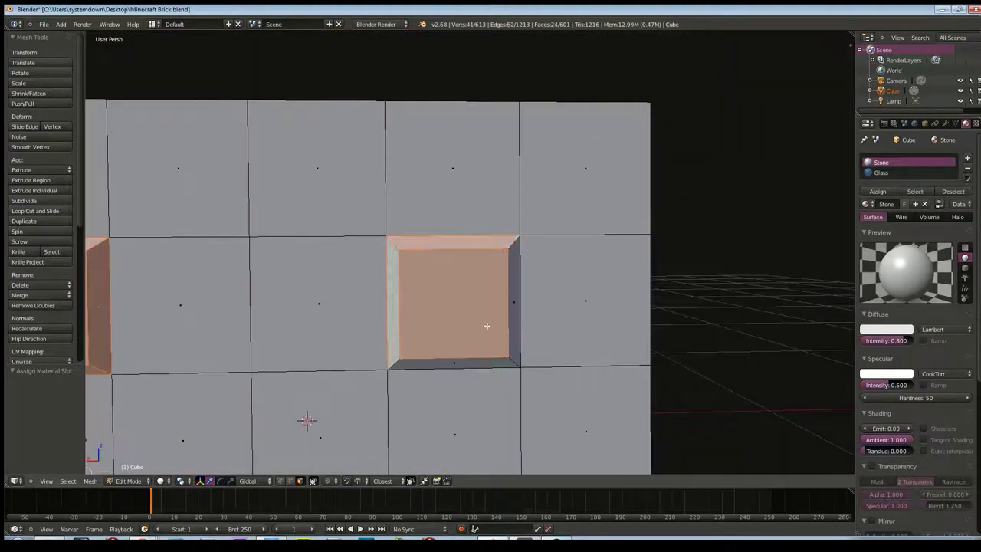
right_click(519, 326, "shift")
right_click(482, 365, "shift")
scroll(482, 368, "down", 6)
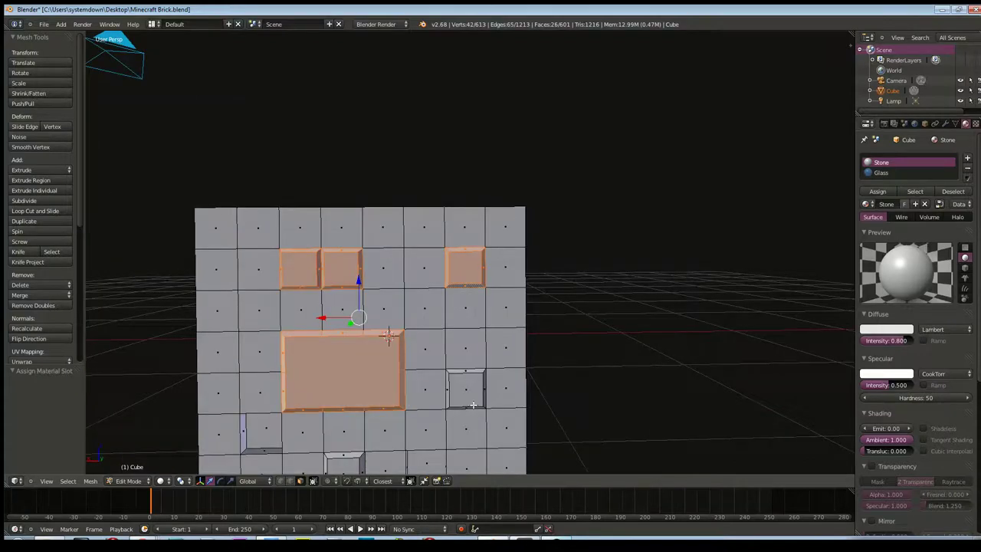
scroll(492, 336, "up", 4)
- Add the next recess's top wall, inner face, right wall and bottom wall
right_click(466, 281, "shift")
right_click(449, 330, "shift")
right_click(448, 330, "shift")
right_click(511, 337, "shift")
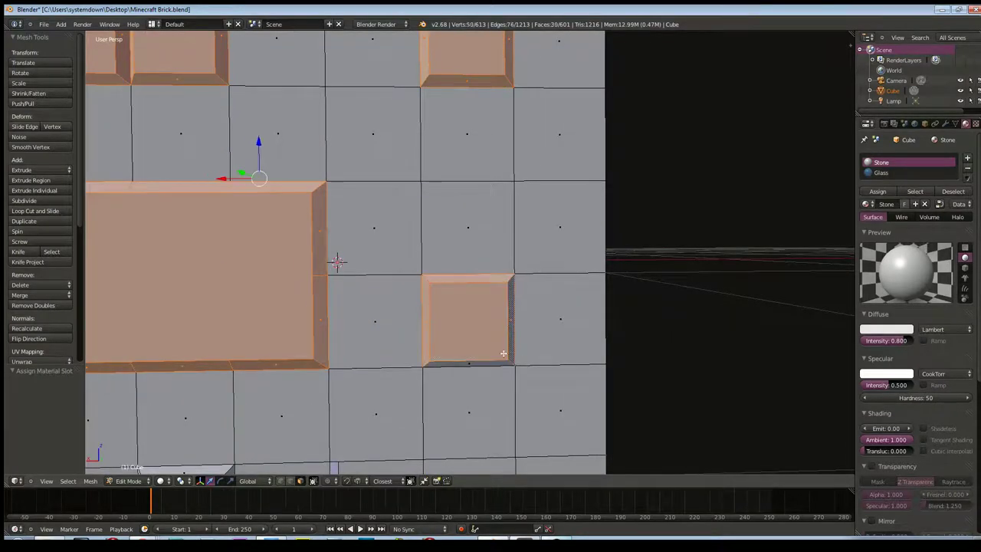
right_click(494, 365, "shift")
scroll(494, 365, "down", 4)
- Add the lower small recess with its left and right walls, then pick the Glass slot
middle_click_drag(440, 364, 517, 299, "shift")
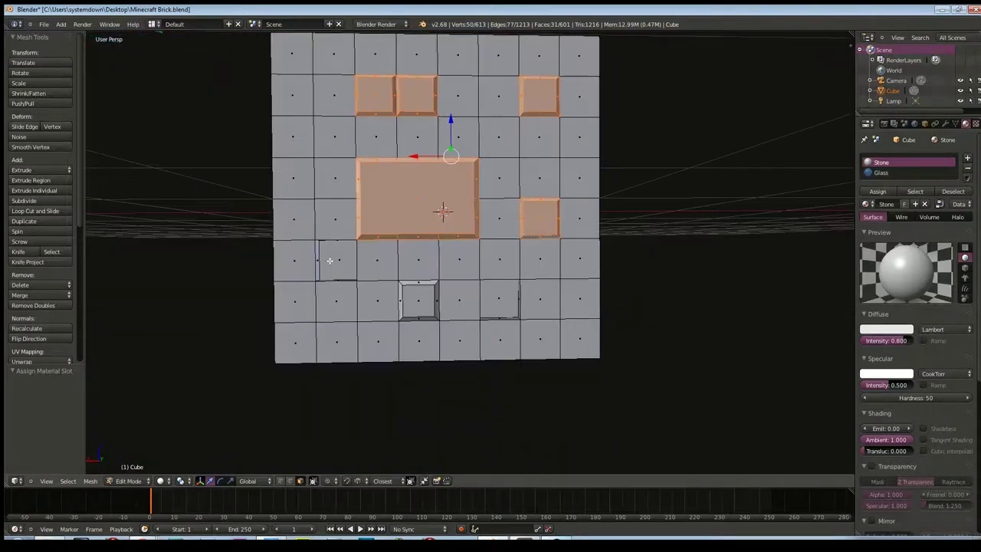
scroll(399, 292, "up", 3)
right_click(395, 313, "shift")
right_click(362, 329, "shift")
right_click(353, 330, "shift")
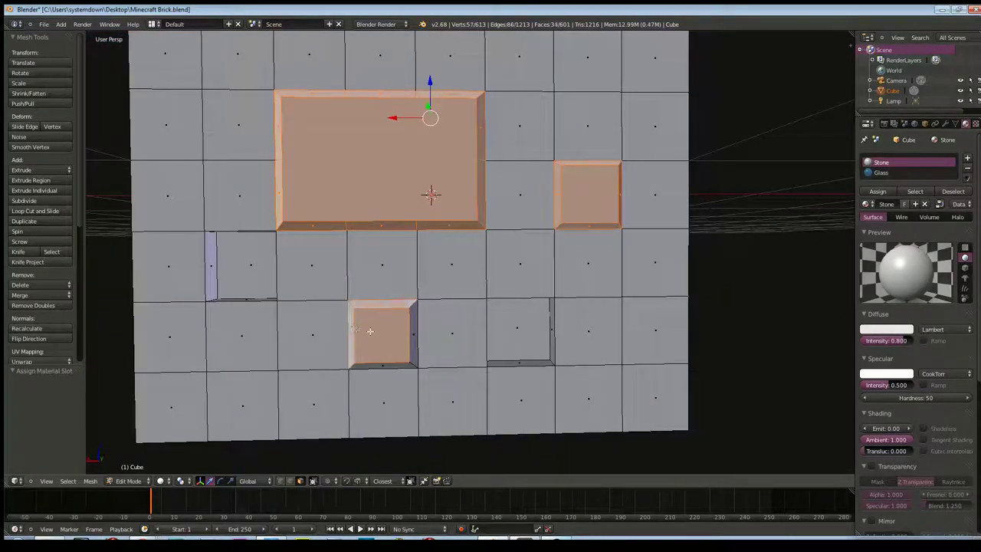
right_click(412, 335, "shift")
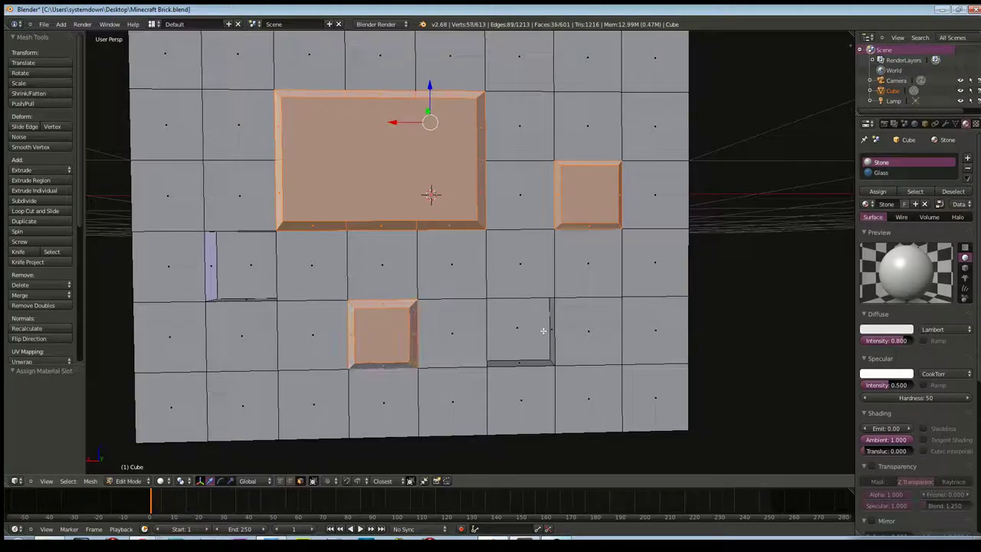
mouse_move(544, 321)
middle_mouse_down()
mouse_move(511, 277)
mouse_move(460, 253)
middle_mouse_up()
scroll(512, 278, "down", 4)
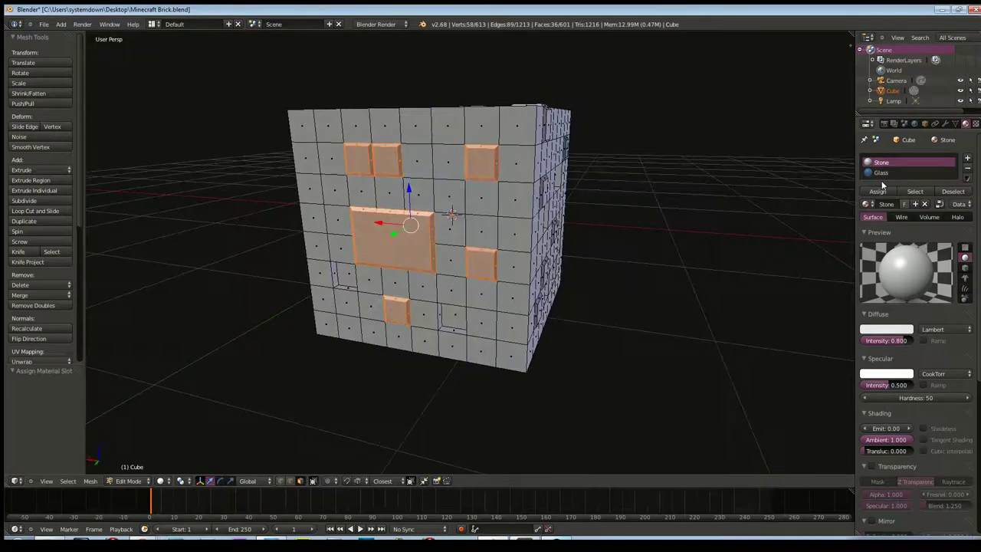
left_click(882, 172)
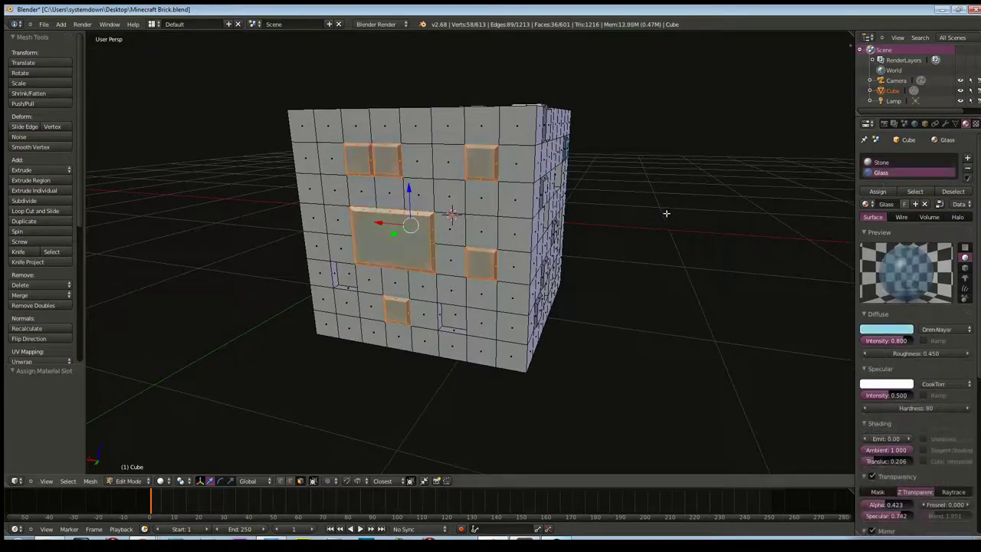
middle_click_drag(667, 212, 581, 215)
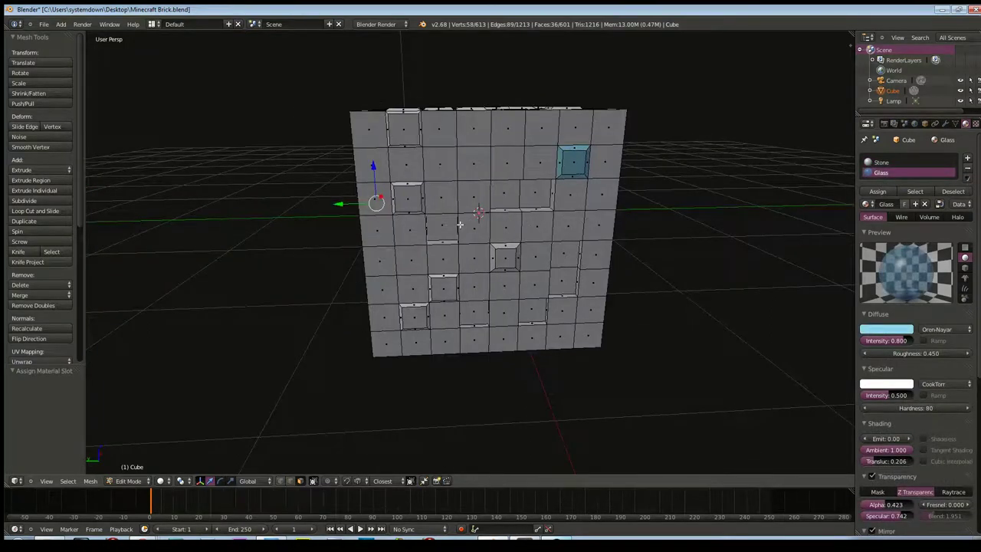
- Select the protruding block's faces and the upper recessed block's top, bottom and side walls
right_click(404, 197)
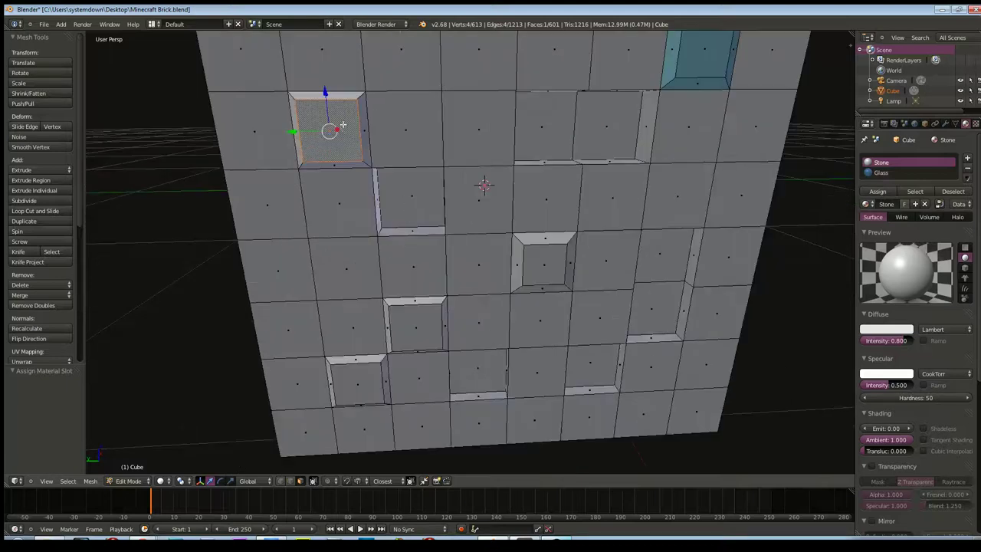
middle_click_drag(342, 125, 432, 213)
right_click(452, 230)
right_click(520, 262, "shift")
right_click(512, 283, "shift")
right_click(485, 132, "shift")
right_click(486, 132, "shift")
right_click(498, 132, "shift")
right_click(443, 91, "shift")
right_click(450, 102, "shift")
right_click(524, 111, "shift")
- Add a thin top edge face and all five faces of the lower recessed block
middle_click_drag(501, 97, 504, 154)
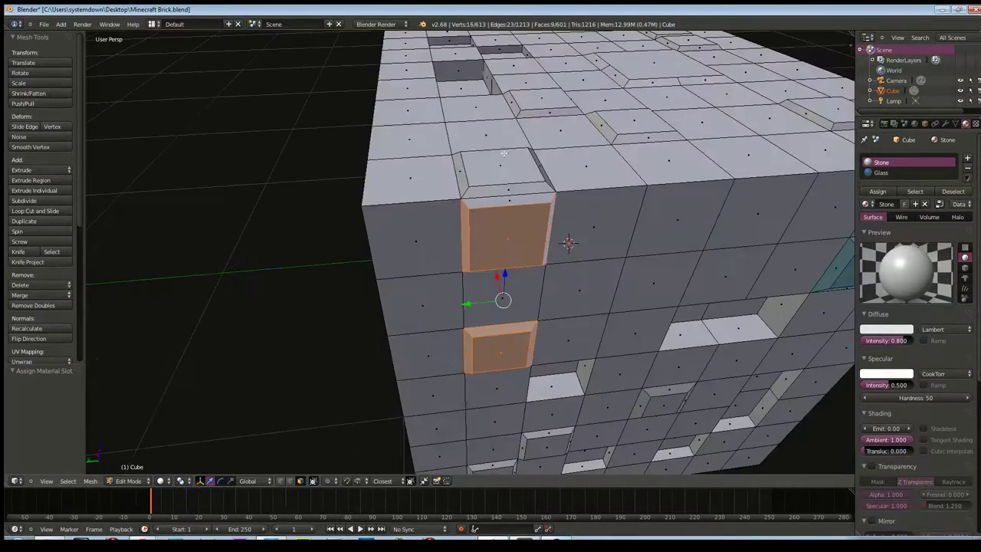
right_click(513, 198, "shift")
right_click(513, 184, "shift")
right_click(509, 191, "shift")
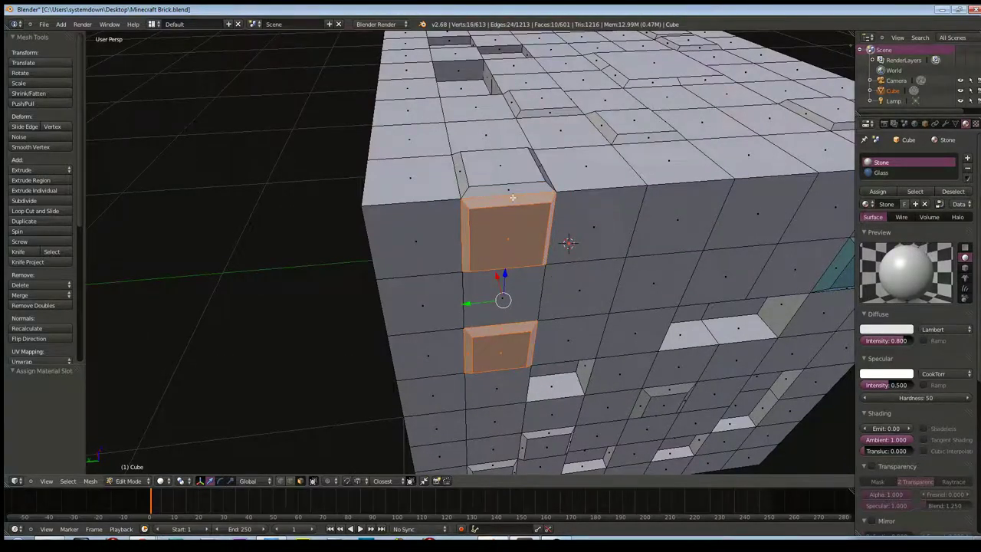
middle_click_drag(556, 281, 607, 305)
right_click(606, 303, "shift")
right_click(596, 314, "shift")
right_click(589, 330, "shift")
right_click(654, 331, "shift")
right_click(619, 363, "shift")
- Add the remaining thin side, back and top faces of the recessed, raised and lower-left blocks
middle_click_drag(626, 360, 557, 295)
right_click(544, 268, "shift")
right_click(543, 260, "shift")
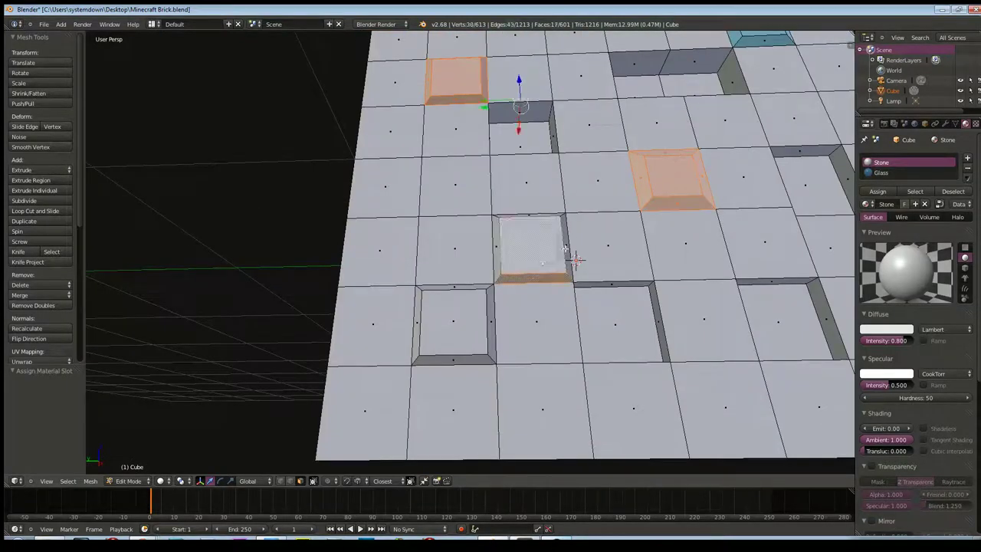
right_click(567, 247, "shift")
right_click(525, 216, "shift")
right_click(497, 253, "shift")
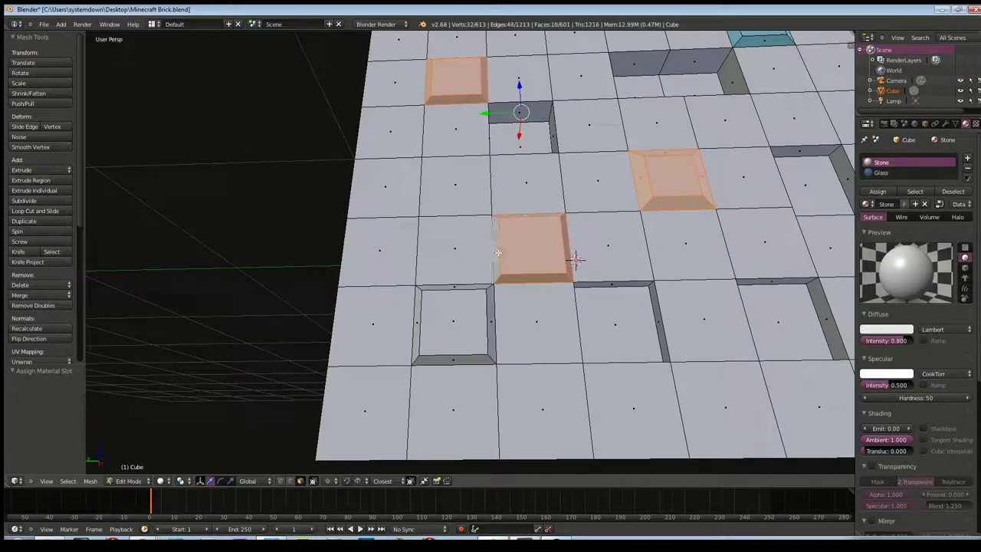
right_click(474, 289, "shift")
right_click(417, 320, "shift")
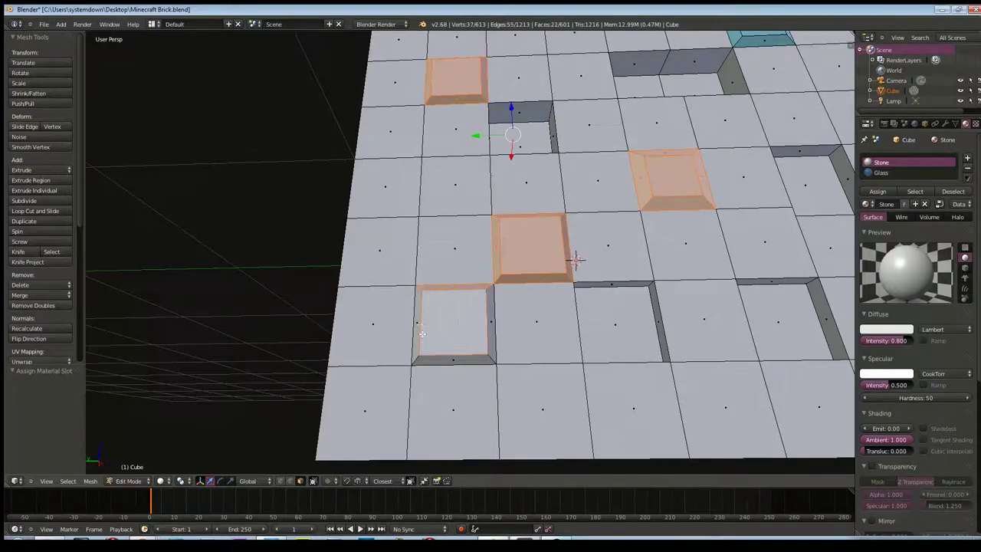
right_click(468, 360, "shift")
right_click(492, 325, "shift")
- Assign the Glass material to the five selected bricks
middle_click_drag(492, 326, 583, 291)
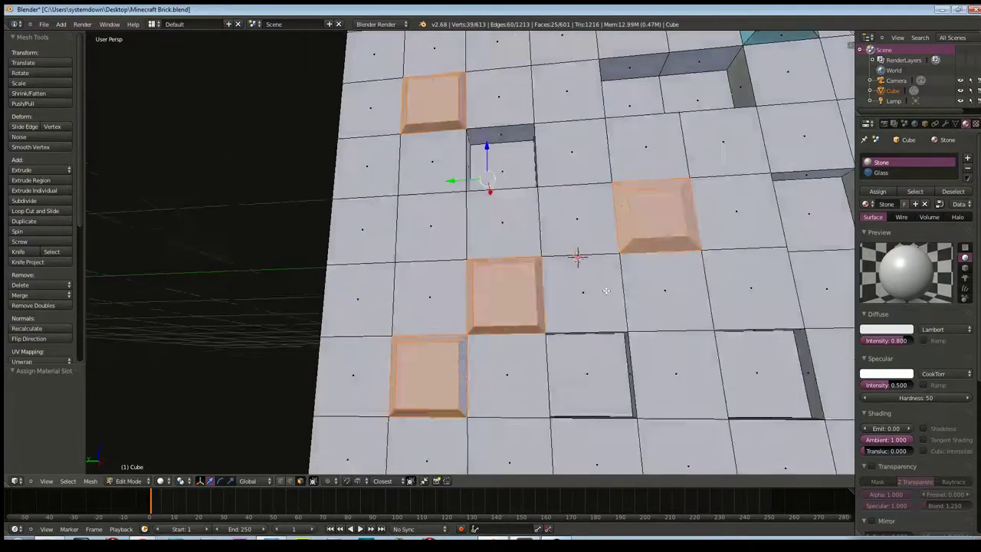
scroll(600, 303, "down", 3)
scroll(600, 303, "up", 2)
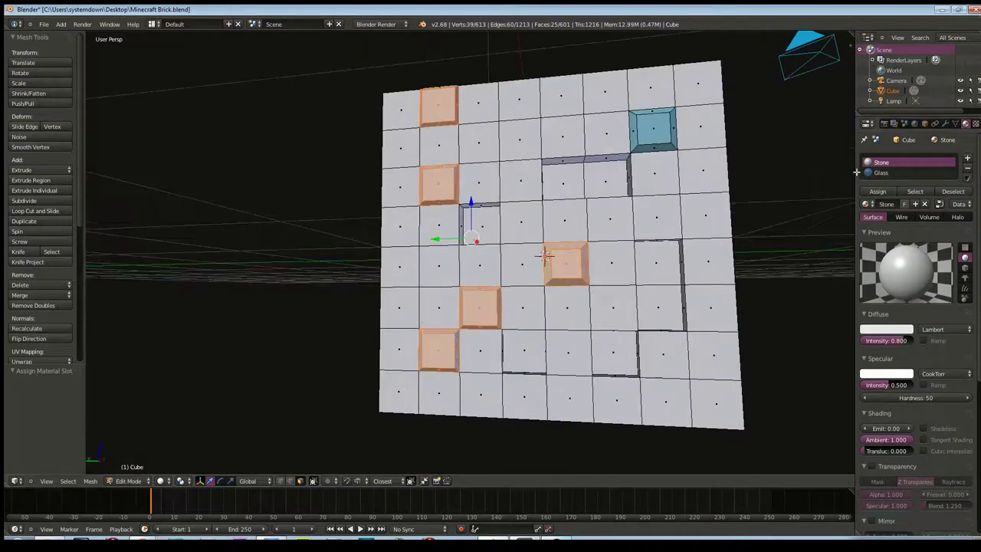
left_click(888, 175)
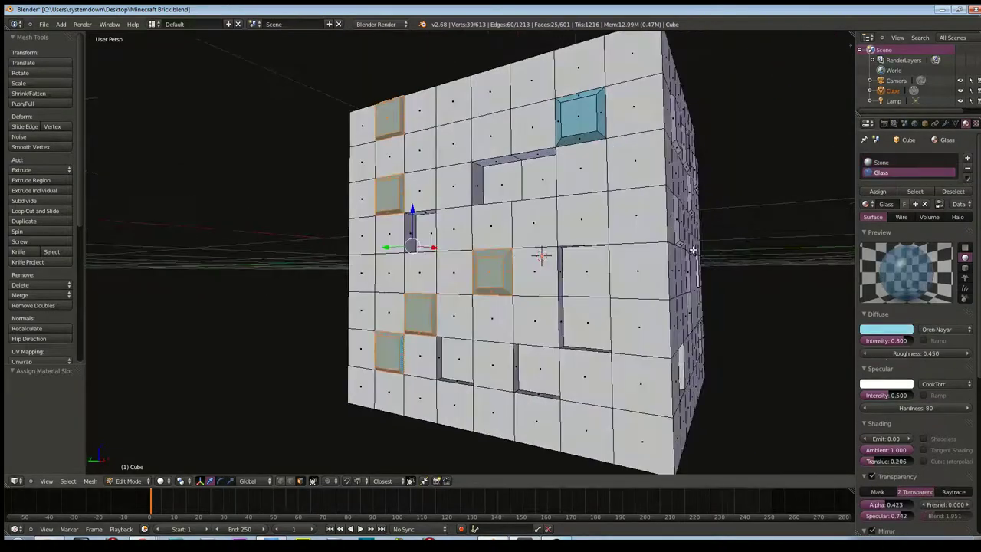
- On a third side of the cube, select the faces of the small upper bricks
middle_click_drag(728, 245, 654, 250)
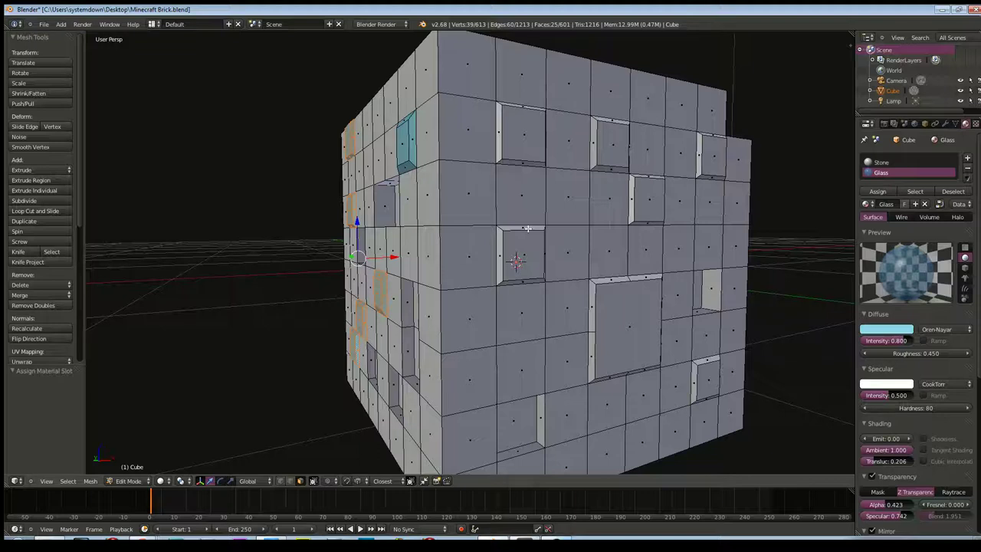
right_click(527, 228)
right_click(517, 253, "shift")
right_click(530, 268, "shift")
right_click(537, 278, "shift")
key("KP_Decimal")
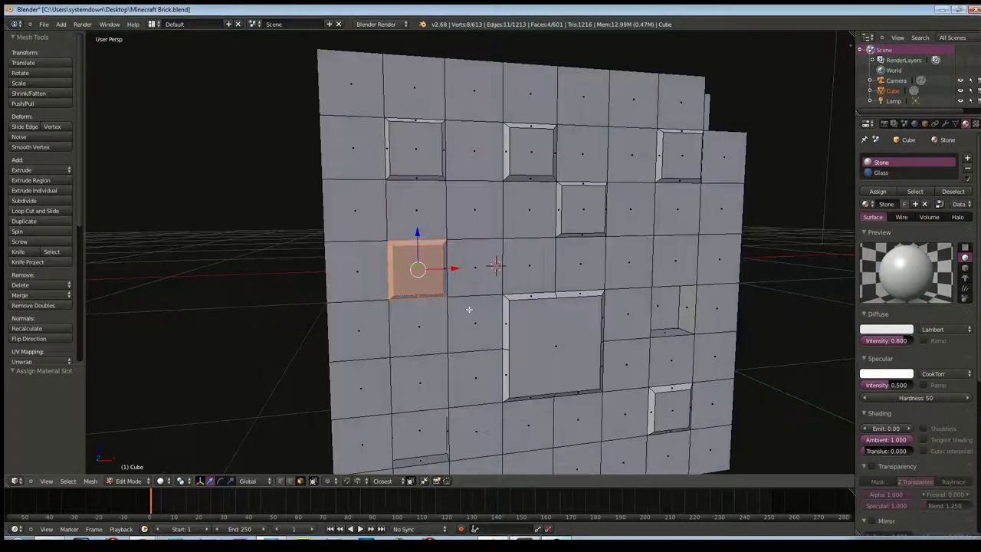
right_click(420, 176, "shift")
right_click(431, 143, "shift")
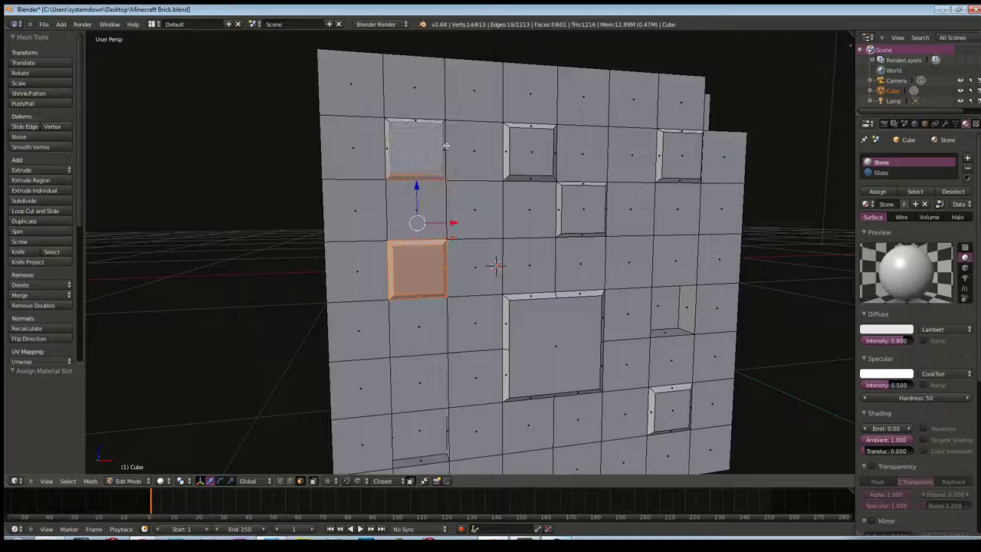
middle_click_drag(435, 138, 413, 162)
right_click(368, 174, "shift")
right_click(336, 205, "shift")
right_click(393, 212, "shift")
right_click(394, 214, "shift")
right_click(394, 213, "shift")
- Add the recessed brick's centre and bevel faces and the neighbouring bricks' faces to the selection
middle_click_drag(394, 213, 414, 318)
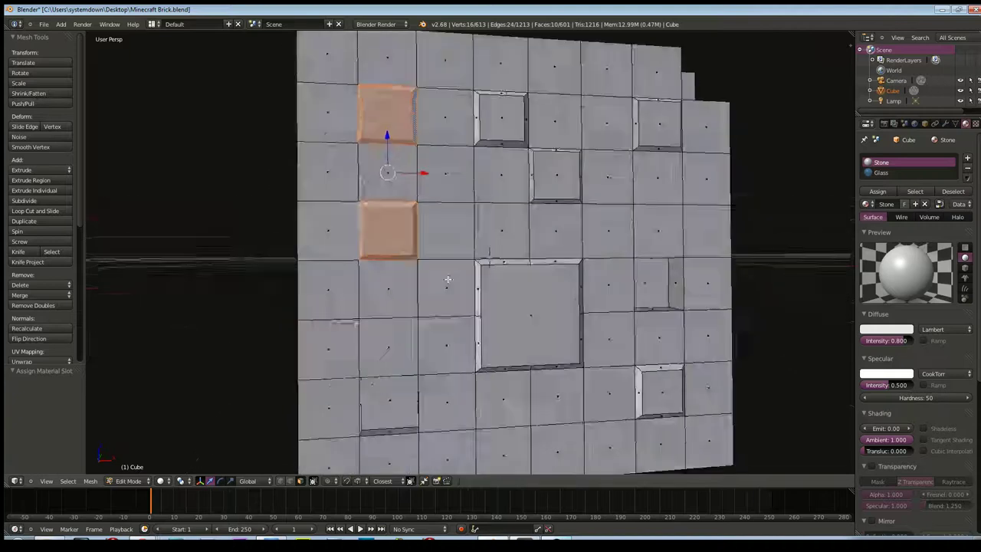
middle_click_drag(475, 296, 487, 334)
right_click(502, 199, "shift")
right_click(489, 219, "shift")
right_click(513, 249, "shift")
right_click(527, 232, "shift")
middle_click_drag(544, 284, 502, 273)
right_click(499, 266, "shift")
scroll(488, 287, "up", 5)
right_click(485, 281, "shift")
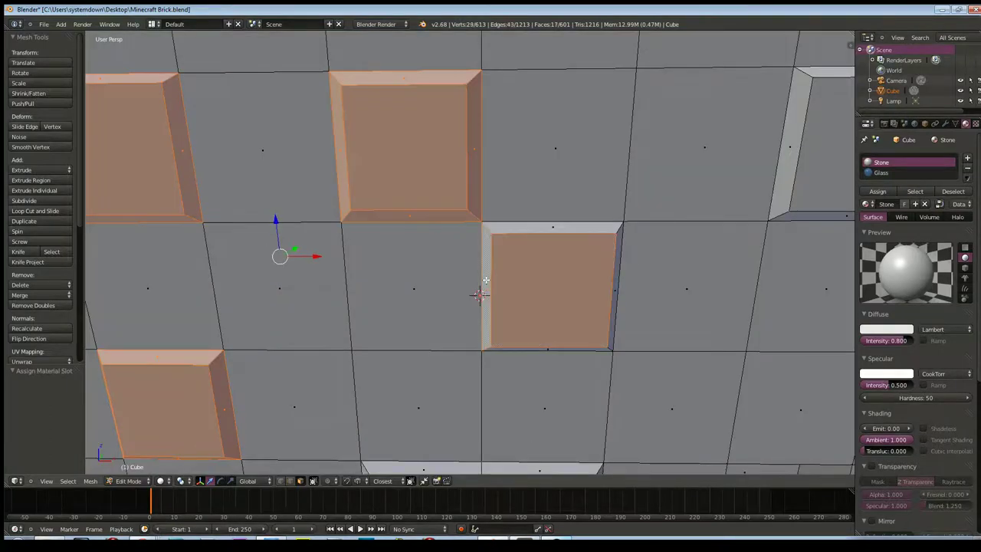
right_click(523, 228, "shift")
mouse_move(523, 228)
middle_mouse_down()
mouse_move(289, 323)
mouse_move(398, 322)
mouse_move(410, 332)
middle_mouse_up()
right_click(259, 305, "shift")
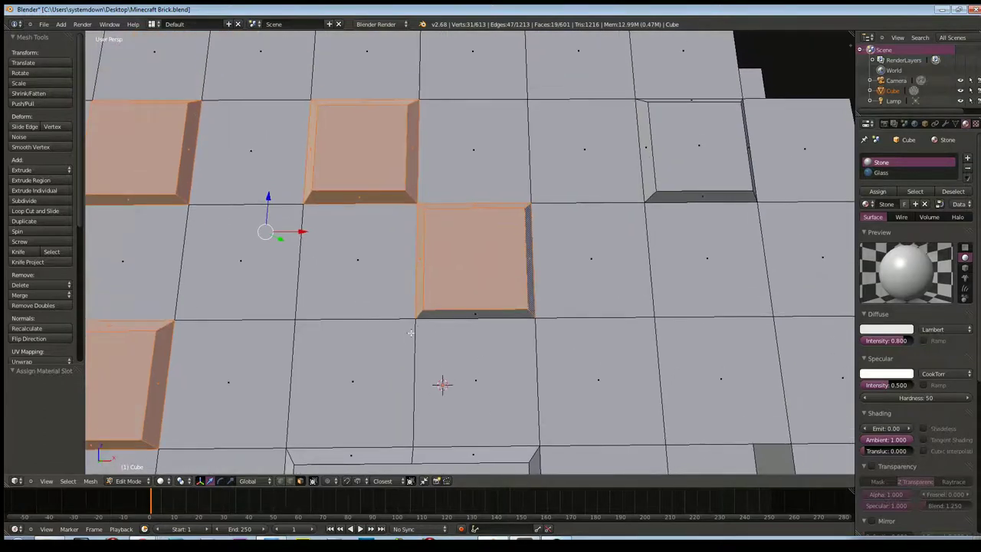
right_click(435, 321, "shift")
- Add the big square block's front, side and bottom faces and the square window's faces
middle_click_drag(399, 409, 410, 256, "shift")
right_click(522, 312, "shift")
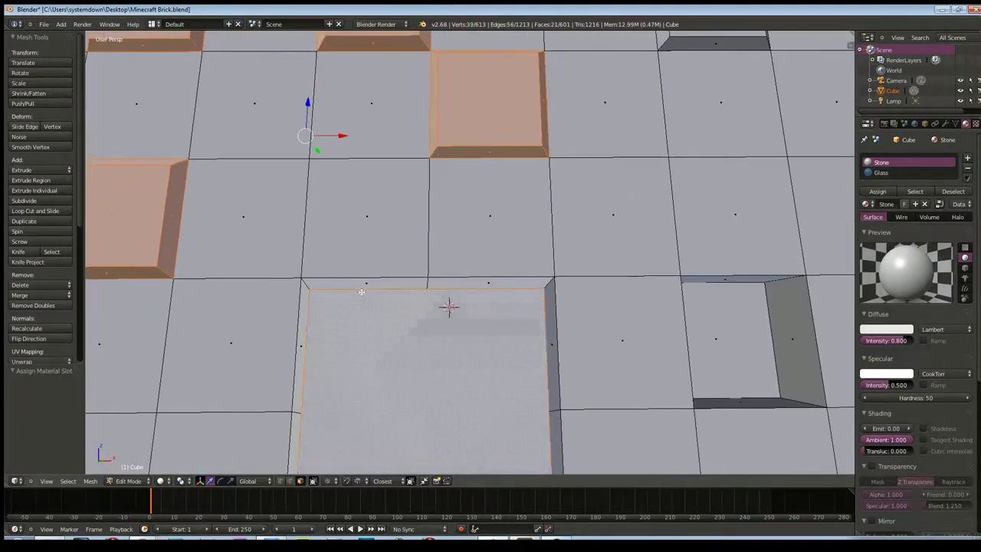
right_click(549, 339, "shift")
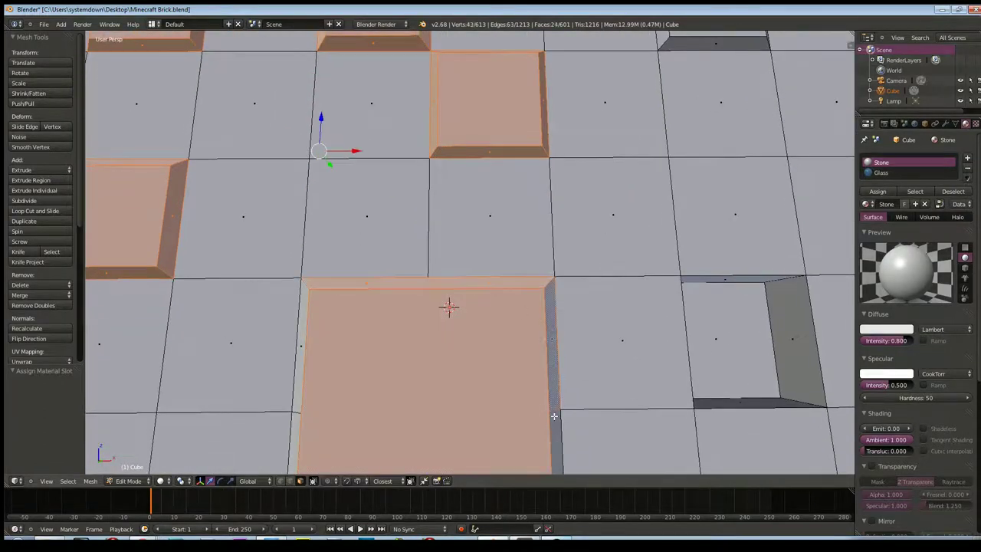
scroll(536, 410, "down", 2)
right_click(524, 410, "shift")
right_click(493, 444, "shift")
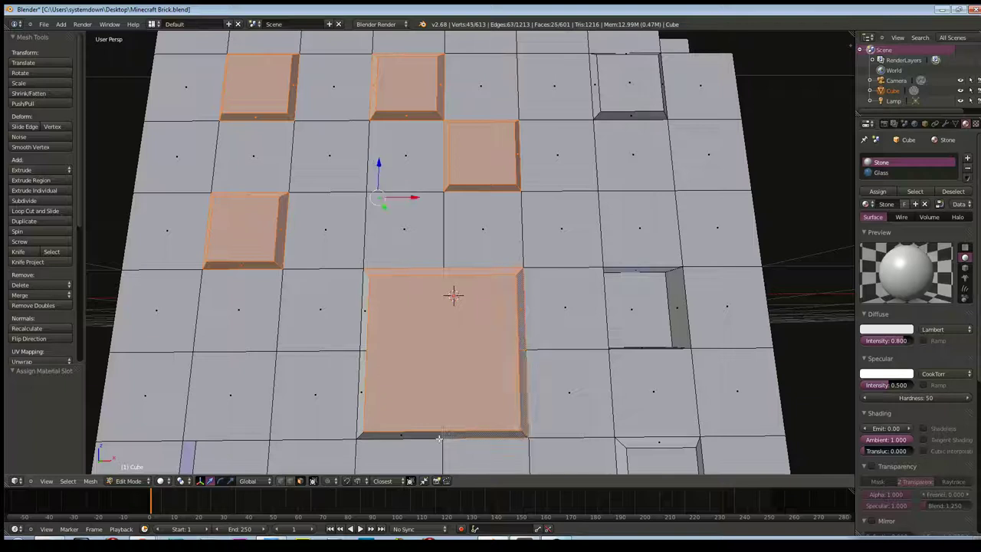
right_click(432, 437, "shift")
right_click(368, 333, "shift")
mouse_move(368, 333)
middle_mouse_down("shift")
mouse_move(443, 355)
mouse_move(396, 359)
middle_mouse_up("shift")
right_click(396, 317, "shift")
right_click(379, 360, "shift")
right_click(414, 354, "shift")
right_click(388, 416, "shift")
- Add the lower-right and upper-right recessed windows' front and bevel faces
middle_click_drag(356, 395, 404, 411)
right_click(465, 418, "shift")
mouse_move(465, 418)
middle_mouse_down()
mouse_move(417, 434)
mouse_move(507, 447)
middle_mouse_up()
right_click(502, 396, "shift")
right_click(499, 334, "shift")
right_click(520, 359, "shift")
right_click(495, 328, "shift")
right_click(490, 360, "shift")
mouse_move(490, 360)
middle_mouse_down()
mouse_move(513, 369)
mouse_move(469, 319)
mouse_move(449, 353)
middle_mouse_up()
right_click(515, 366, "shift")
scroll(448, 353, "down", 6)
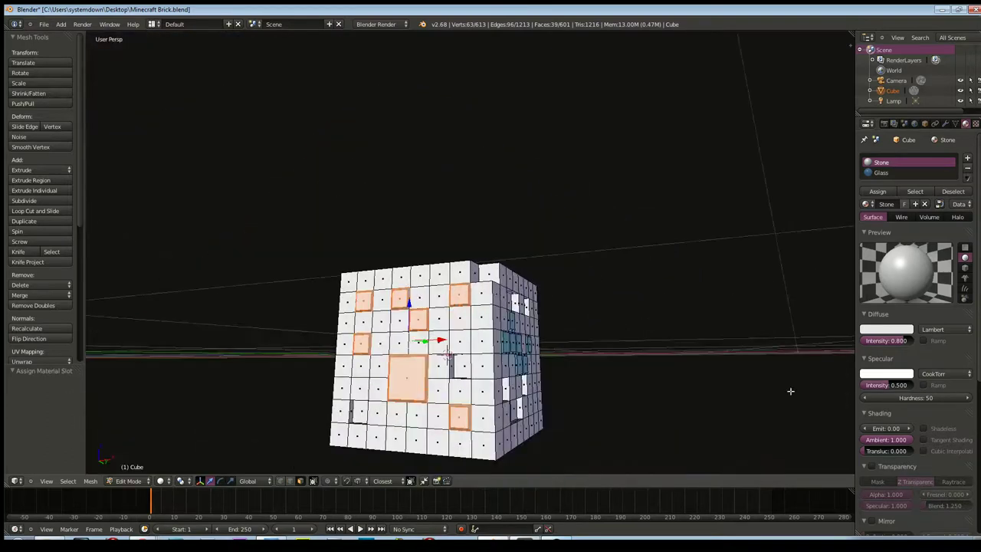
- Assign the Glass material to all selected faces on this side
left_click(891, 176)
left_click(878, 191)
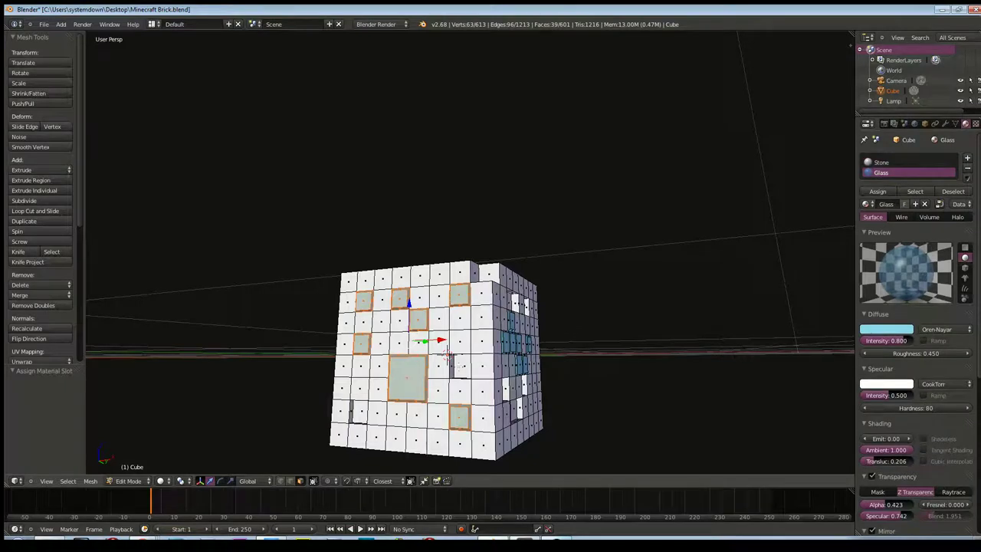
middle_click_drag(383, 333, 422, 316)
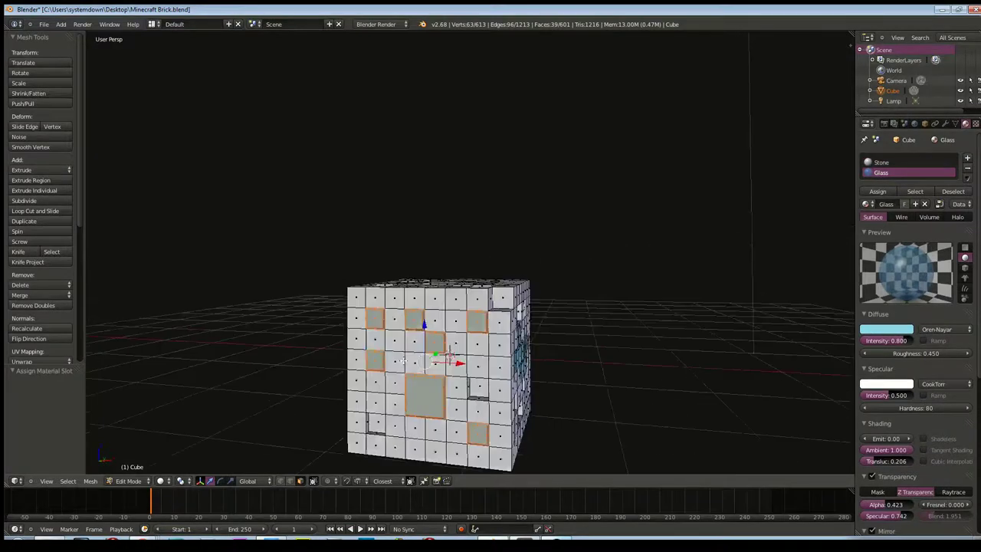
scroll(421, 315, "up", 2)
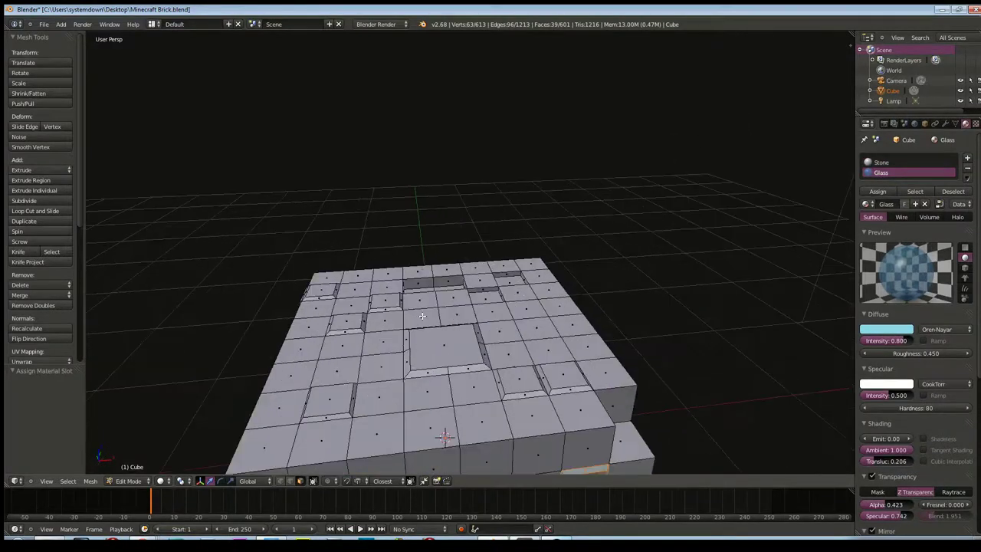
- Select a group of raised tile faces on the cube's top
right_click(470, 371)
right_click(463, 372, "shift")
right_click(472, 371, "shift")
right_click(517, 391, "shift")
right_click(519, 397, "shift")
right_click(546, 394, "shift")
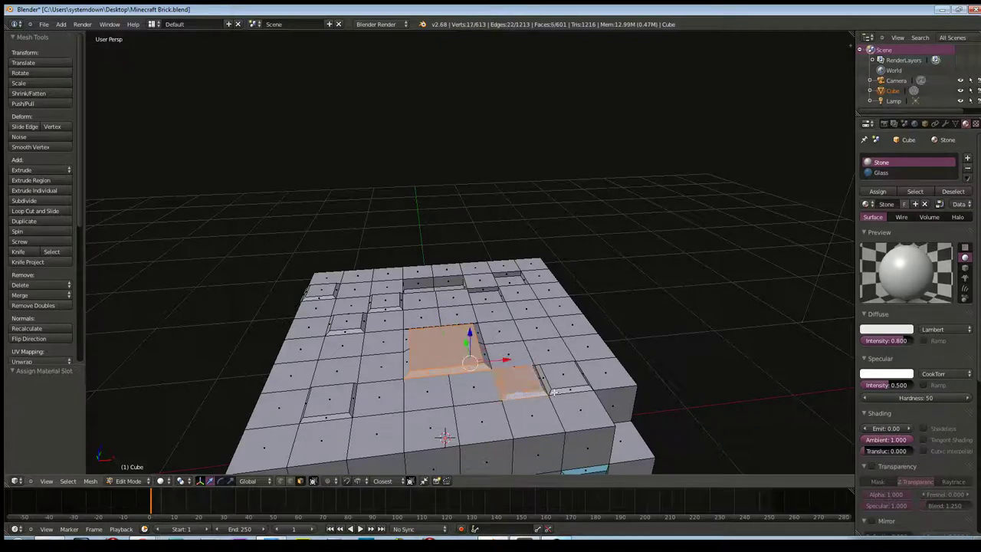
right_click(554, 391, "shift")
right_click(563, 391, "shift")
middle_click_drag(563, 392, 470, 394)
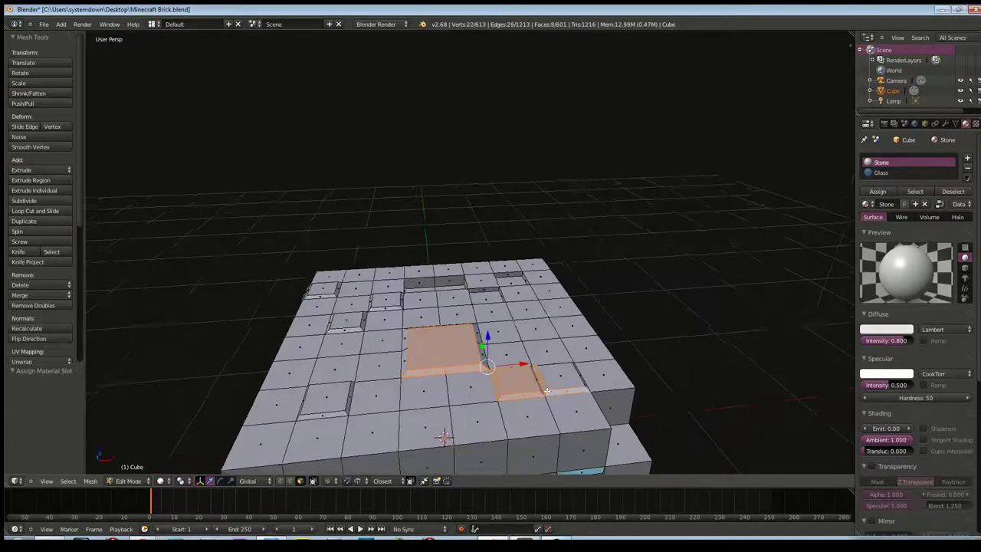
right_click(498, 394, "shift")
right_click(517, 403, "shift")
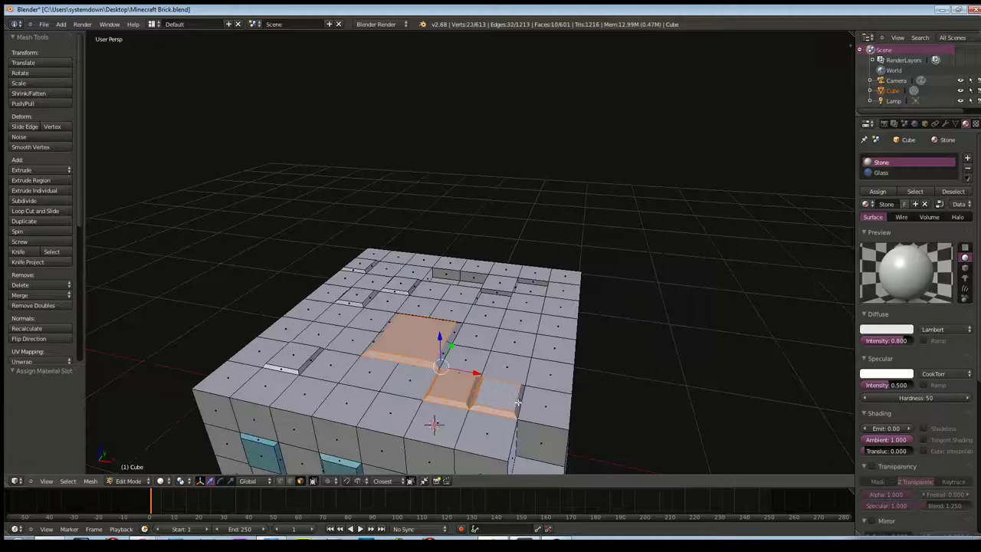
right_click(512, 402, "shift")
mouse_move(511, 401)
middle_mouse_down()
mouse_move(468, 402)
mouse_move(483, 429)
middle_mouse_up()
scroll(483, 430, "up", 3)
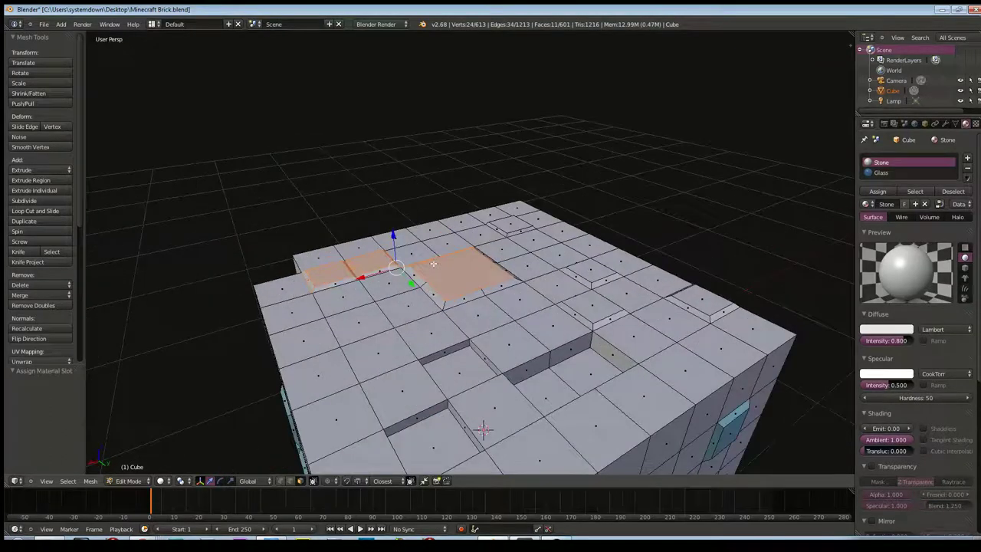
- Add more top tile faces, including the sunken tile, to the selection
right_click(334, 284, "shift")
right_click(370, 275, "shift")
mouse_move(384, 276)
middle_mouse_down()
mouse_move(341, 284)
mouse_move(389, 282)
middle_mouse_up()
right_click(428, 276, "shift")
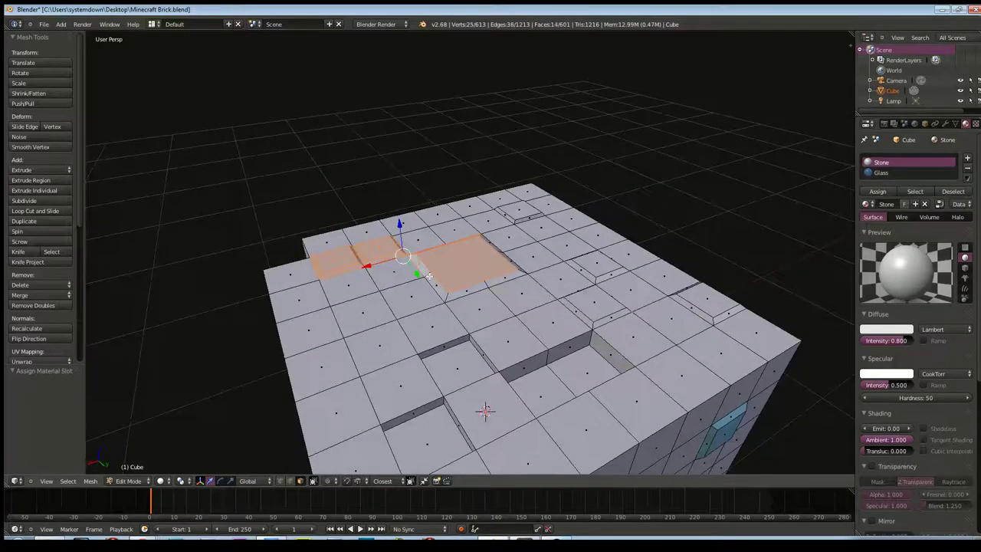
right_click(482, 291, "shift")
right_click(517, 275, "shift")
middle_click_drag(517, 274, 360, 278)
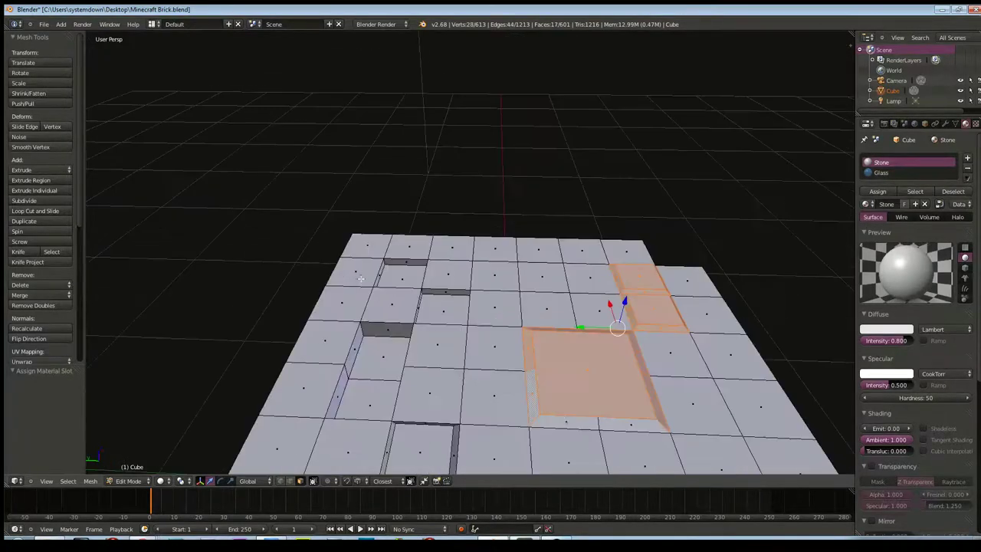
right_click(567, 421, "shift")
right_click(633, 423, "shift")
mouse_move(632, 424)
middle_mouse_down()
mouse_move(472, 366)
mouse_move(502, 388)
mouse_move(565, 269)
middle_mouse_up()
right_click(502, 389, "shift")
right_click(502, 388, "shift")
scroll(566, 269, "up", 2)
- Add the raised tile's side faces and neighbouring tile faces to the selection
right_click(541, 250, "shift")
right_click(570, 259, "shift")
right_click(700, 274, "shift")
right_click(719, 279, "shift")
right_click(719, 258, "shift")
mouse_move(719, 258)
middle_mouse_down()
mouse_move(566, 212)
mouse_move(511, 212)
middle_mouse_up()
scroll(450, 276, "down", 1)
scroll(339, 306, "up", 1)
scroll(312, 316, "down", 1)
- Add further raised tile faces, dropping one wrongly picked face
right_click(328, 324, "shift")
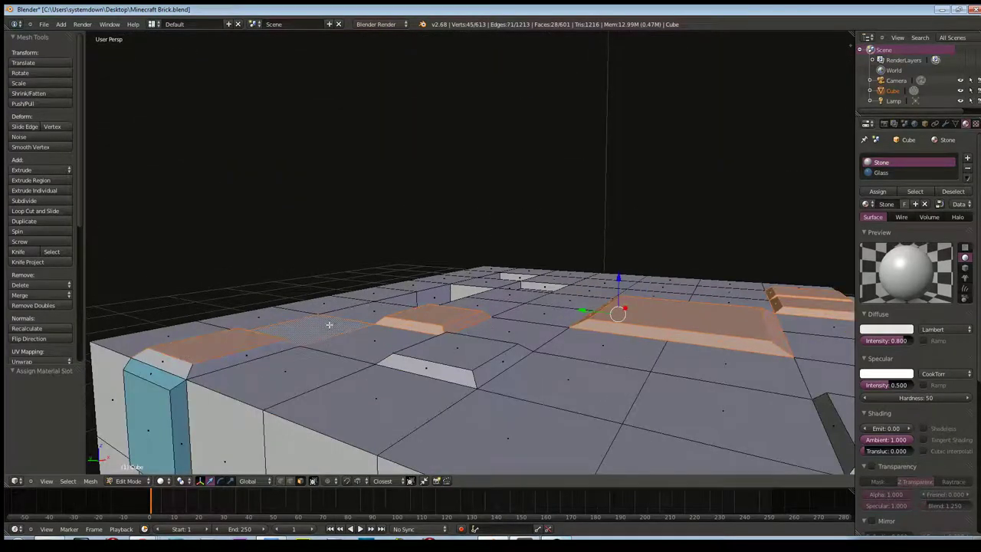
right_click(324, 329, "shift")
right_click(246, 358, "shift")
right_click(173, 363, "shift")
right_click(443, 359, "shift")
right_click(459, 351, "shift")
right_click(508, 363, "shift")
- Add the raised block's faces and a side face to the selection
mouse_move(447, 371)
middle_mouse_down()
mouse_move(627, 379)
mouse_move(357, 231)
middle_mouse_up()
right_click(622, 381, "shift")
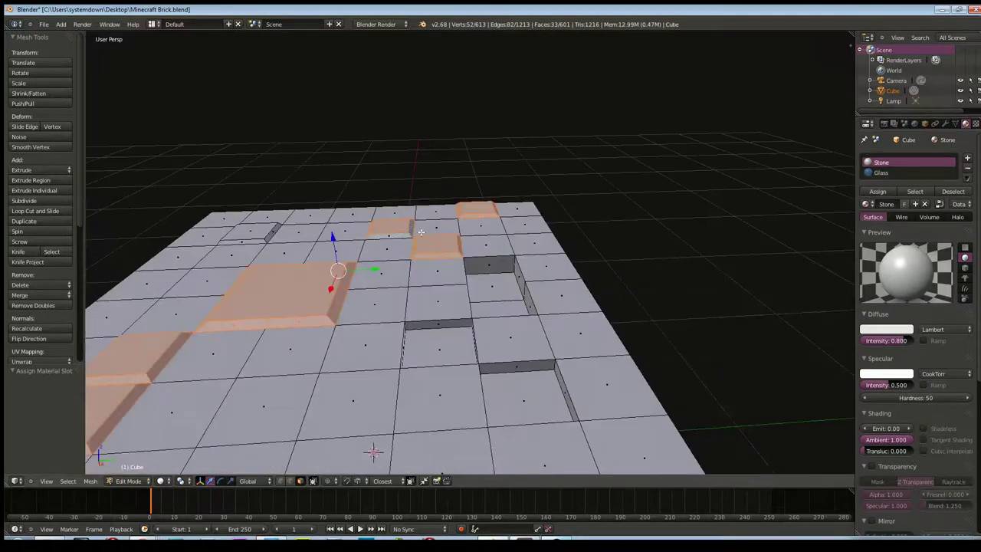
right_click(392, 241, "shift")
right_click(272, 227, "shift")
right_click(264, 239, "shift")
right_click(249, 244, "shift")
middle_click_drag(249, 243, 496, 277)
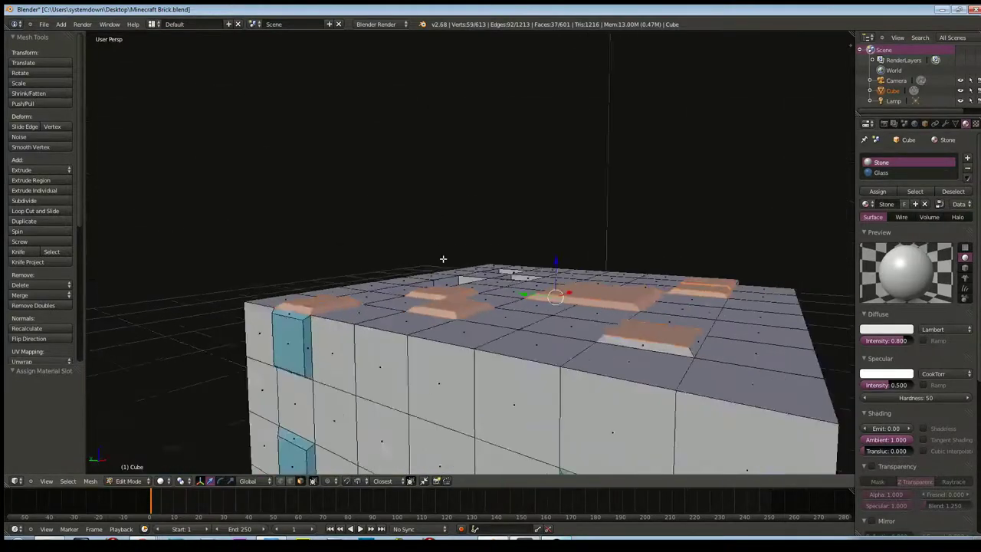
mouse_move(632, 316)
middle_mouse_down()
mouse_move(419, 345)
mouse_move(475, 337)
middle_mouse_up()
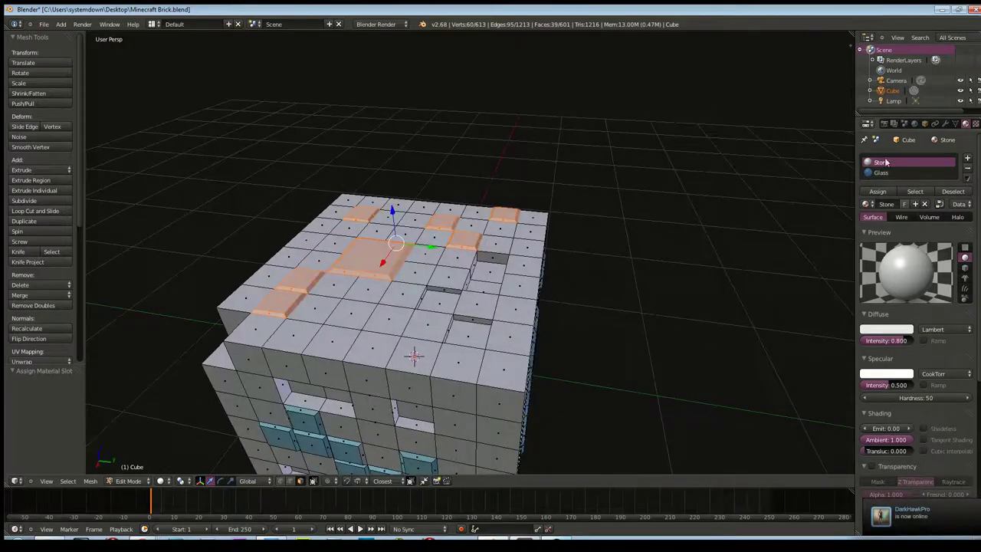
- Assign Glass to the selected top tiles, deselect all and return to Object Mode
left_click(882, 173)
left_click(878, 191)
mouse_move(471, 291)
middle_mouse_down()
mouse_move(587, 301)
mouse_move(588, 312)
mouse_move(540, 265)
mouse_move(556, 358)
middle_mouse_up()
key("a")
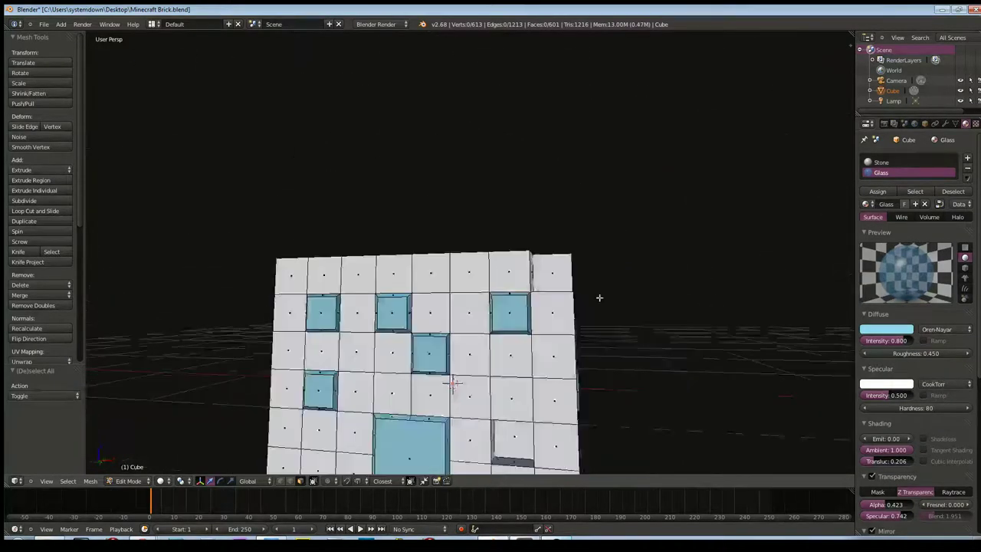
middle_click_drag(573, 372, 570, 294)
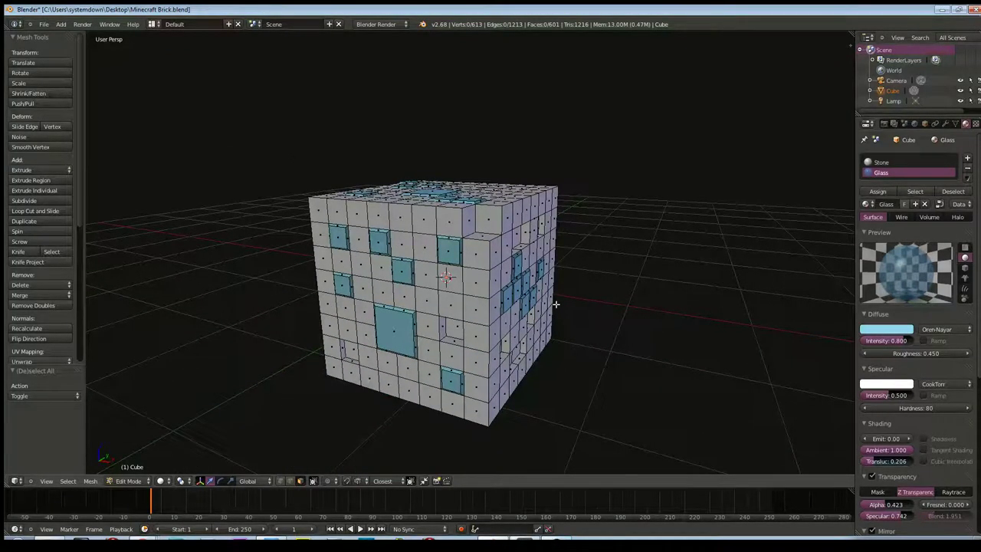
scroll(555, 305, "down", 4)
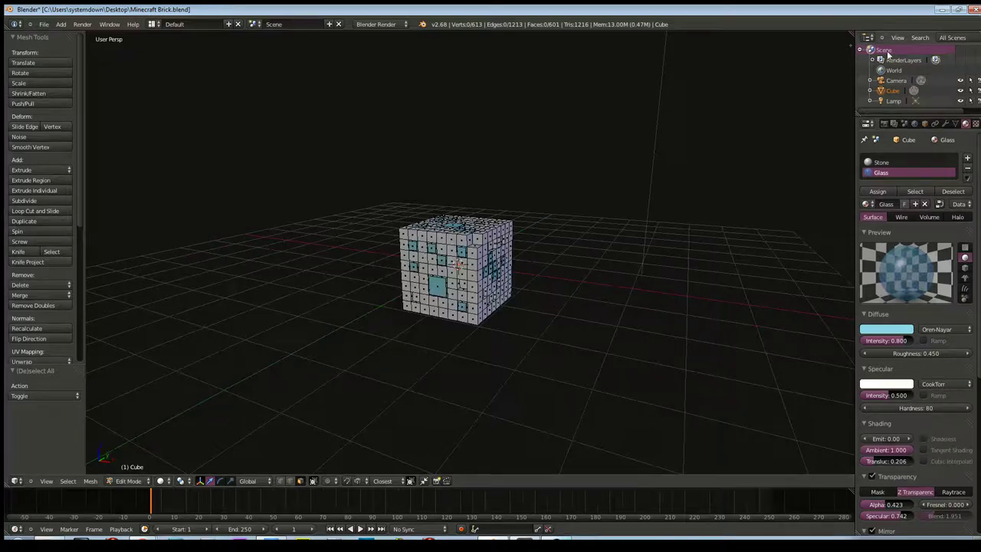
key("Tab")
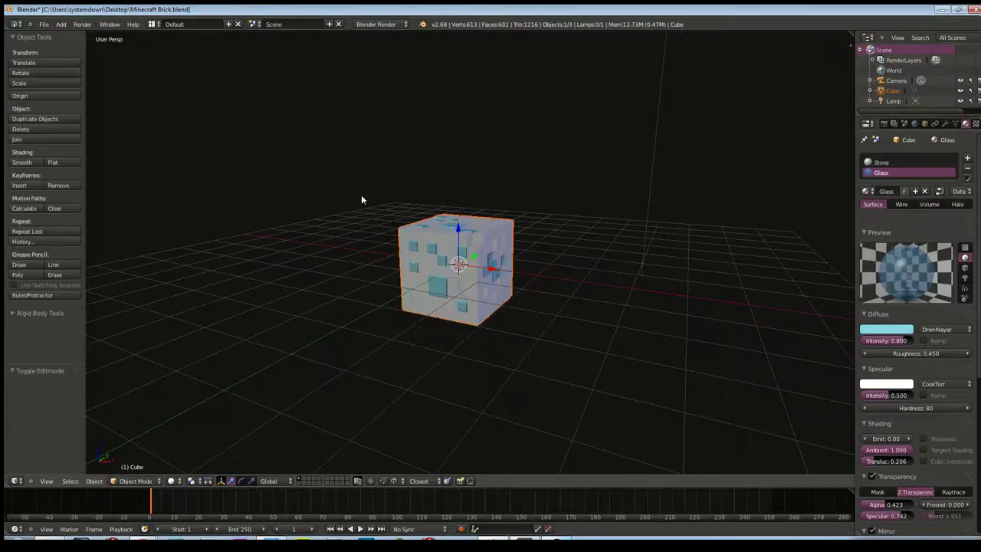
- Add a plane mesh to the scene
left_click(62, 26)
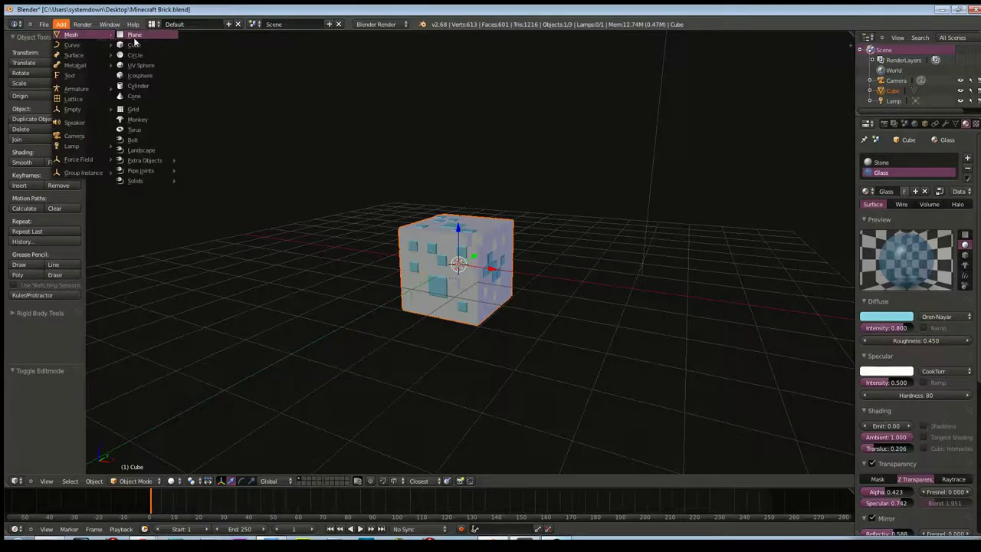
left_click(135, 37)
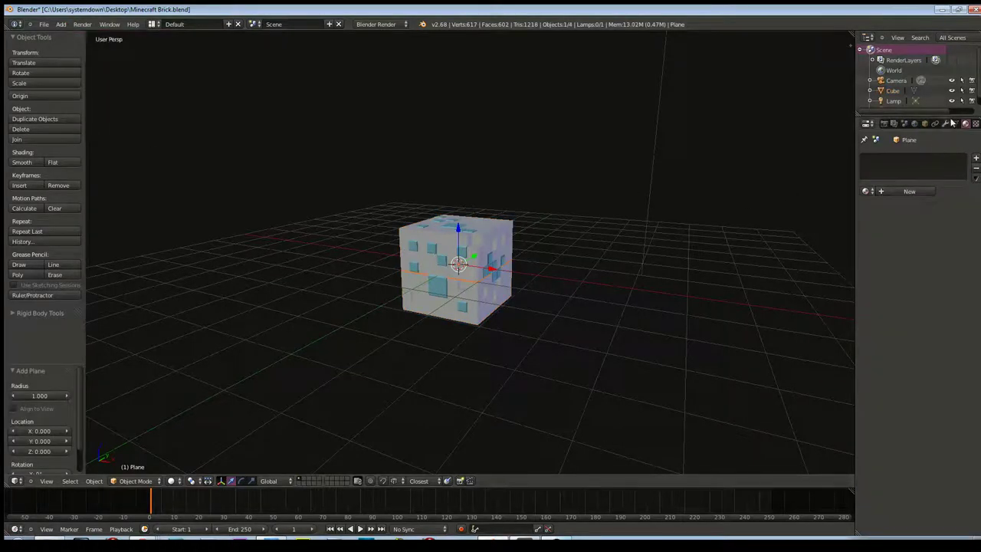
scroll(918, 98, "down", 1)
scroll(622, 279, "down", 5)
mouse_move(609, 233)
middle_mouse_down()
mouse_move(675, 300)
mouse_move(686, 255)
mouse_move(536, 220)
middle_mouse_up()
- Move the plane down along Z so it sits beneath the cube
key("g")
key("z")
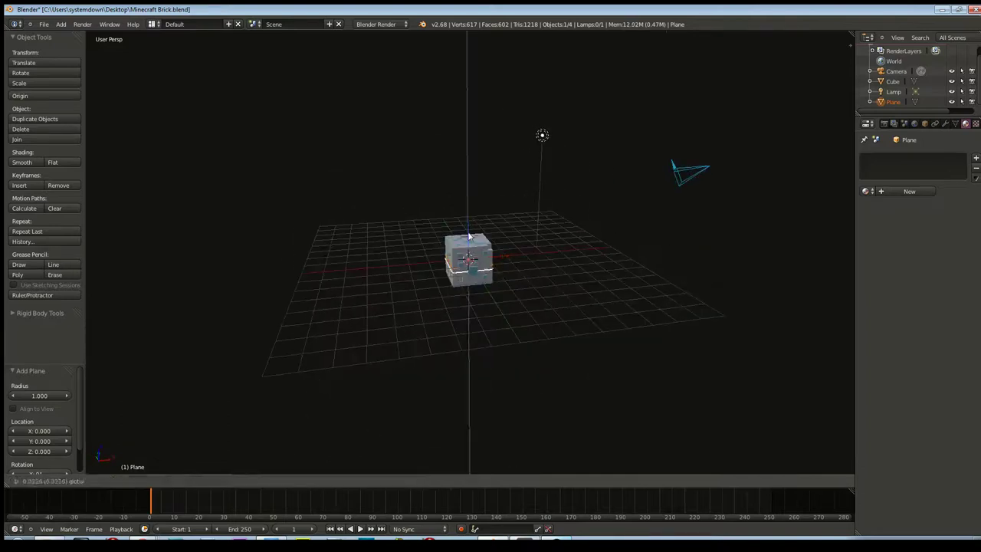
left_click(511, 282)
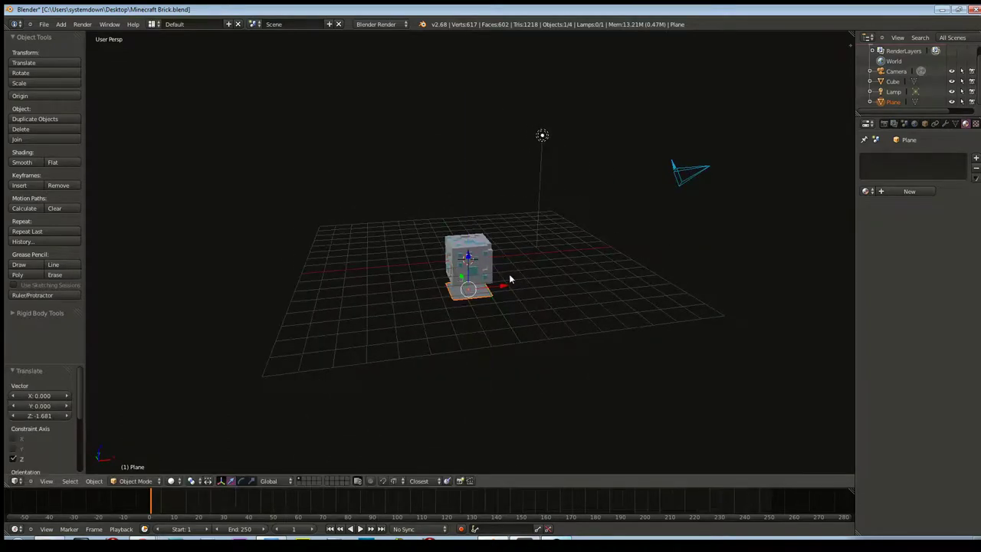
key("ctrl+z")
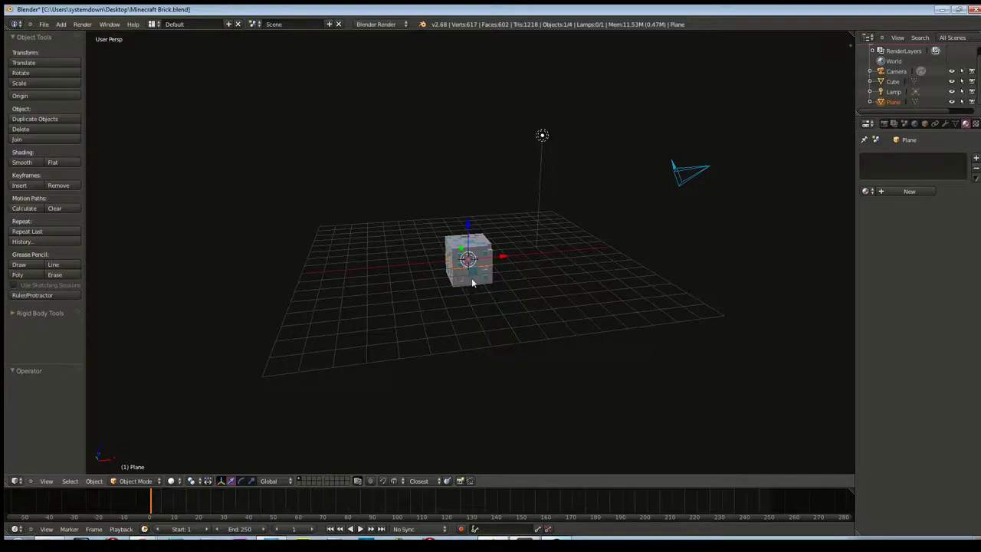
key("g")
key("z")
left_click(471, 161)
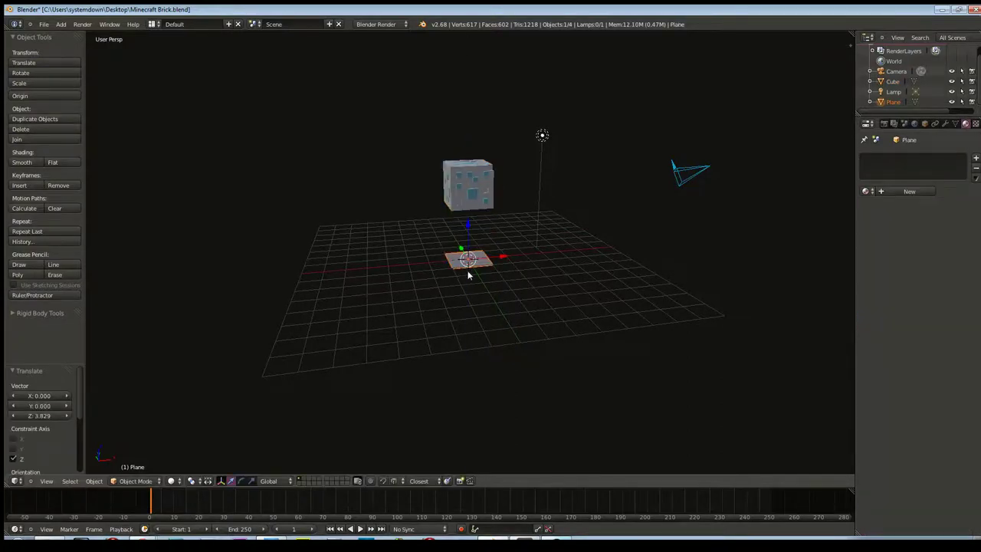
scroll(536, 304, "up", 3)
- Scale the plane up in three passes into a large floor, then enter Edit Mode
key("s")
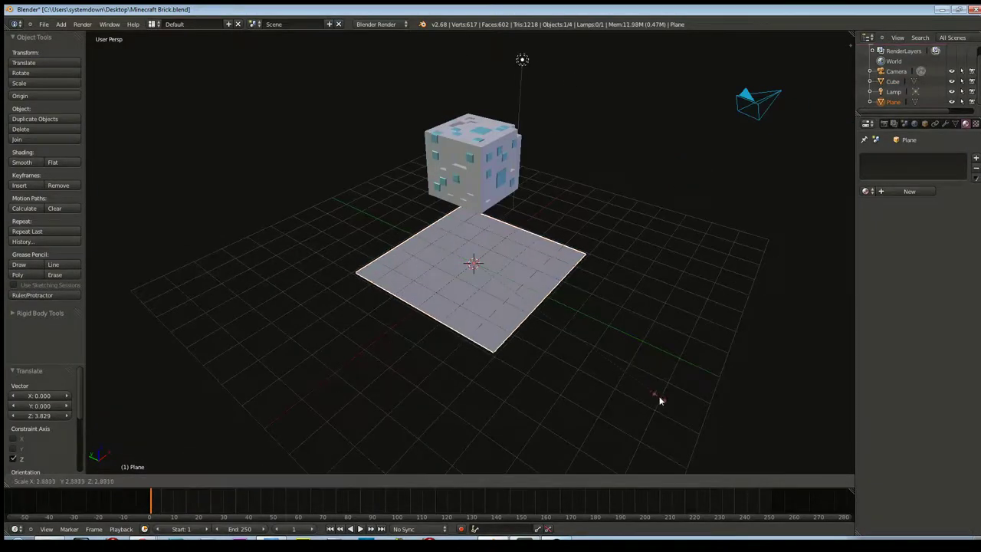
left_click(680, 396)
scroll(665, 396, "down", 3)
mouse_move(665, 396)
middle_mouse_down("shift")
mouse_move(591, 332)
mouse_move(580, 344)
middle_mouse_up("shift")
key("s")
left_click(626, 400)
key("s")
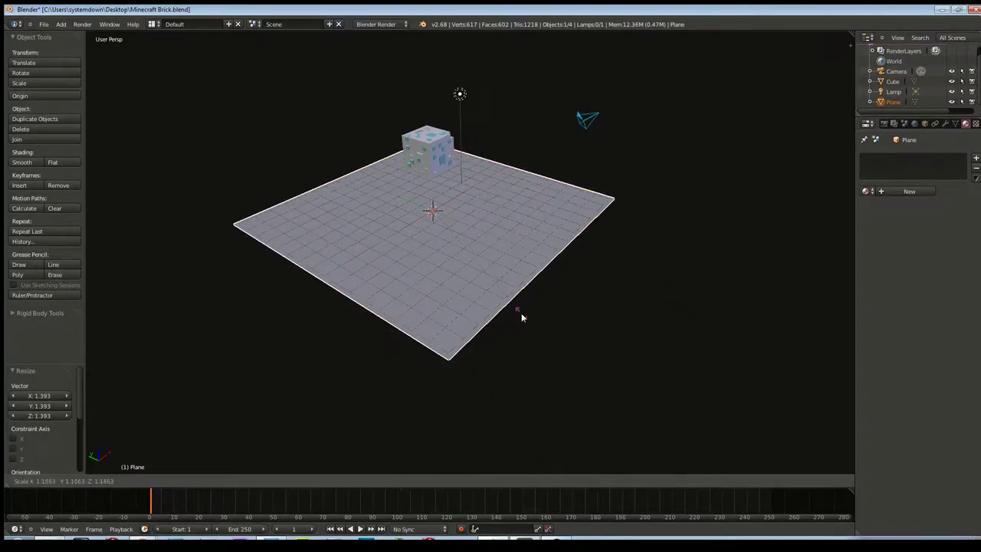
left_click(510, 299)
mouse_move(574, 256)
middle_mouse_down()
mouse_move(484, 263)
mouse_move(613, 266)
middle_mouse_up()
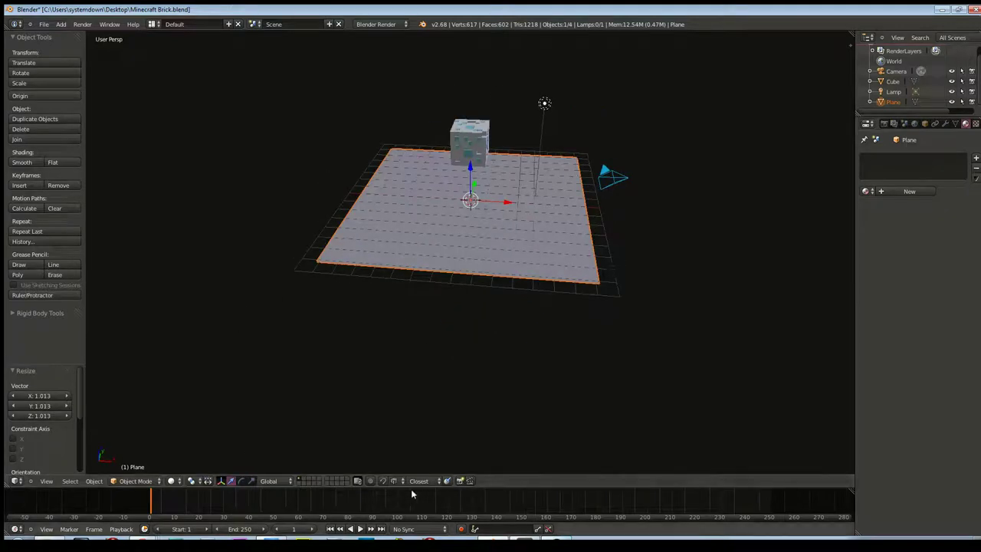
key("Tab")
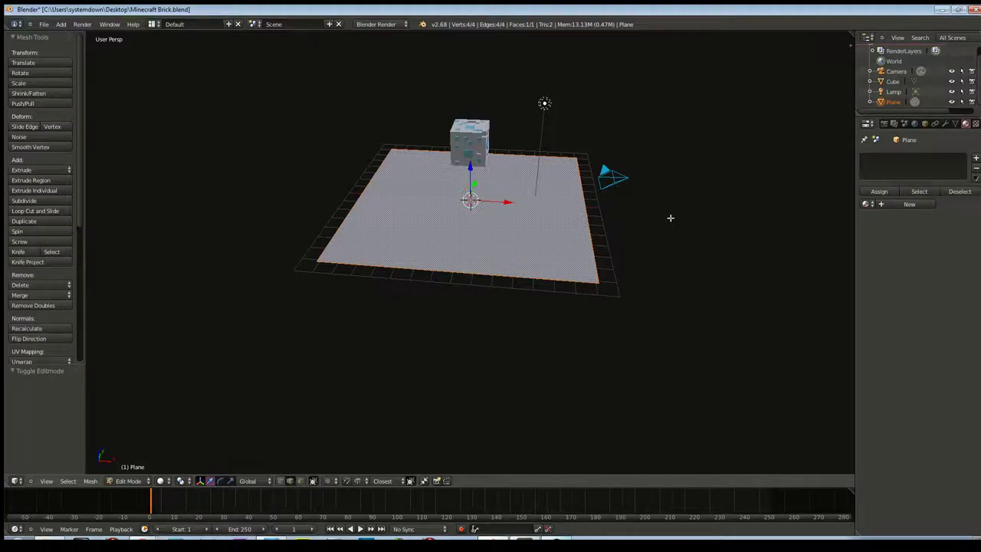
- Extrude the floor plane's right edge upward, then raise its top edge vertically into a tall wall
right_click(591, 244)
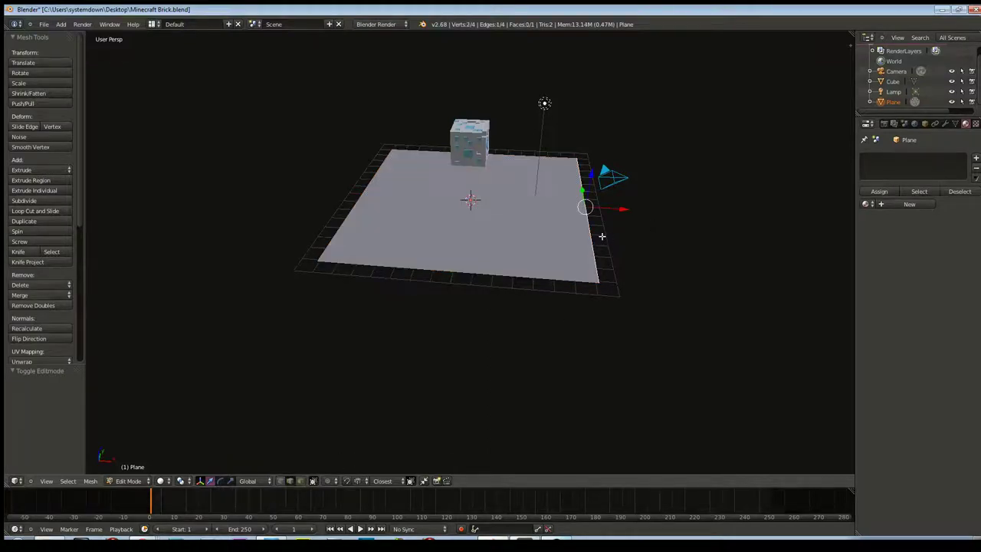
key("e")
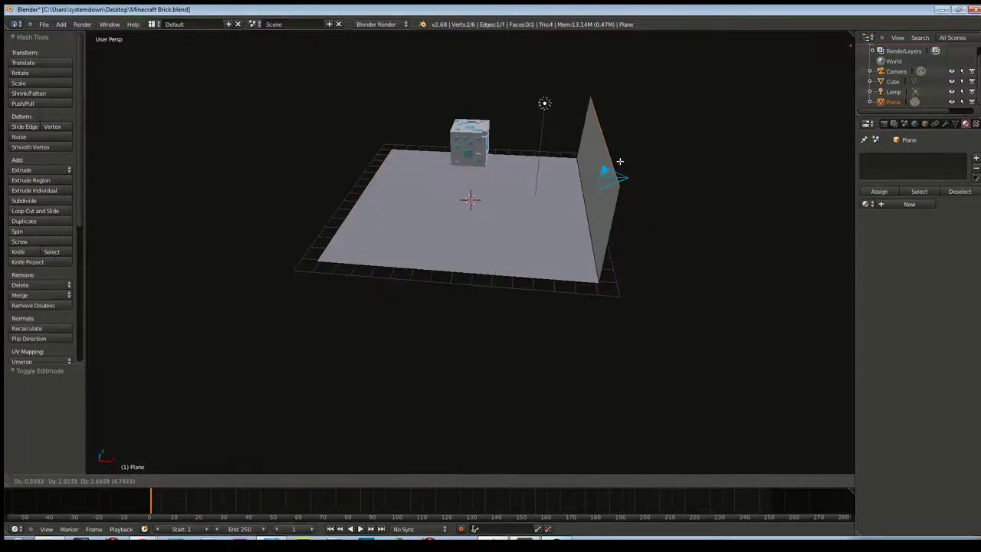
left_click(633, 48)
mouse_move(634, 49)
middle_mouse_down()
mouse_move(524, 156)
mouse_move(582, 145)
mouse_move(525, 161)
mouse_move(585, 203)
mouse_move(510, 224)
middle_mouse_up()
key("g")
key("z")
left_click(525, 171)
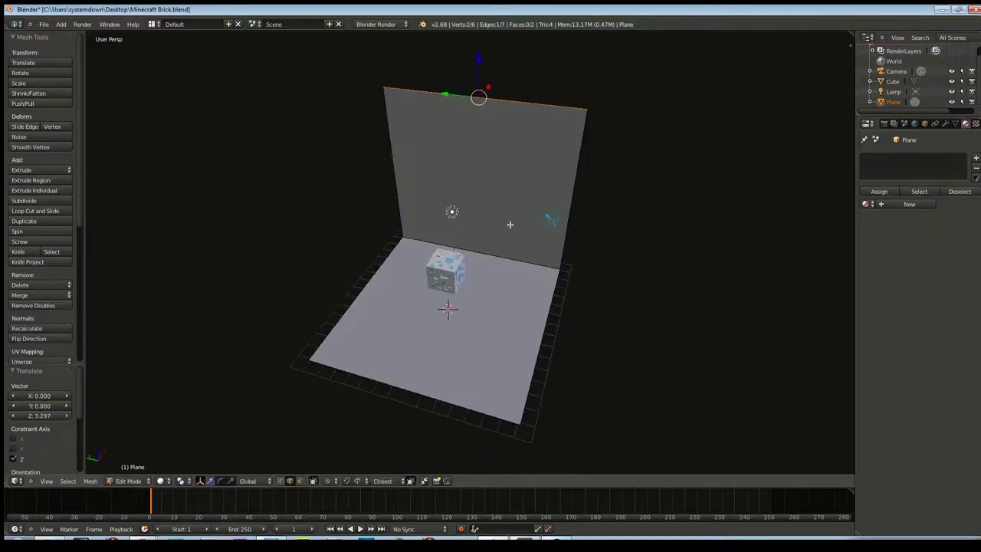
key("Tab")
right_click(451, 214)
- Delete the lamp and switch to the front view
key("x")
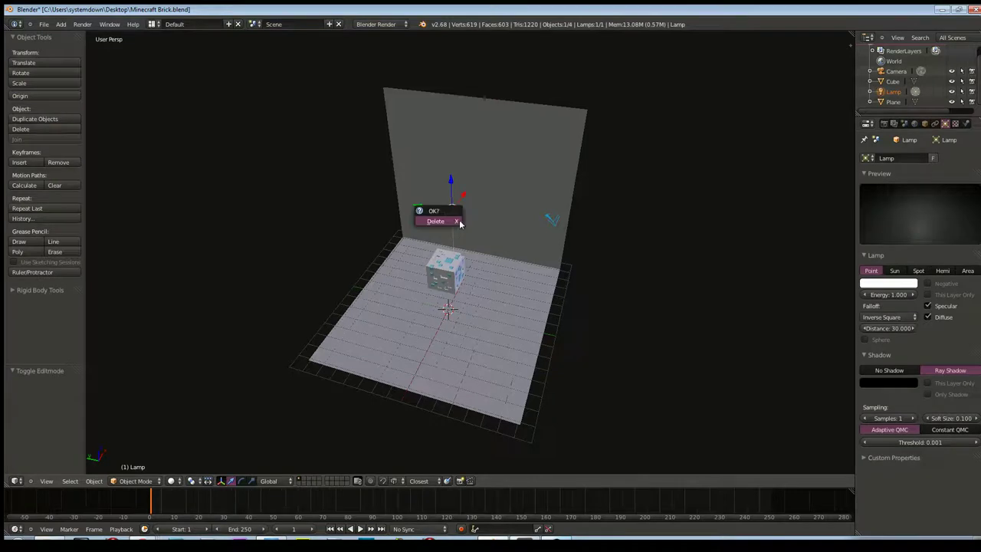
left_click(446, 221)
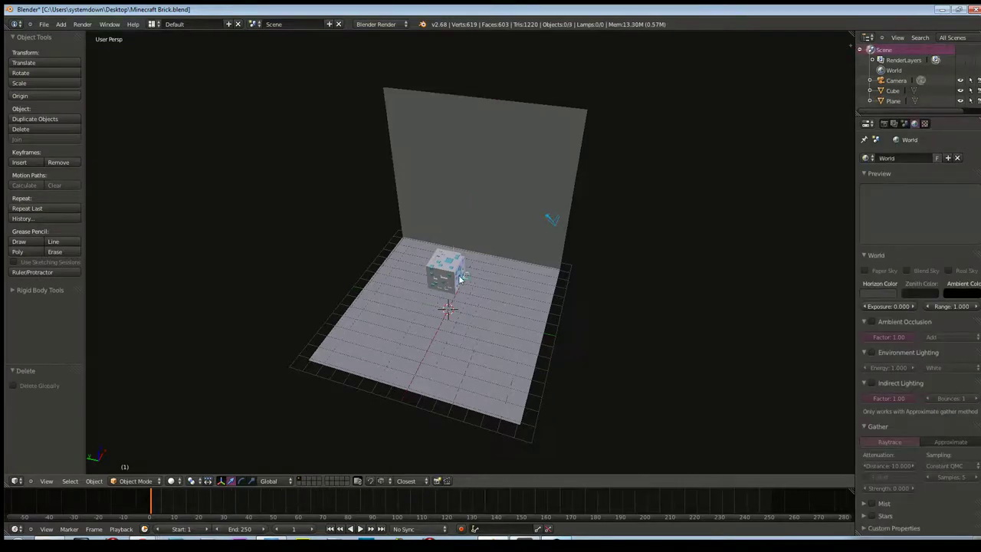
middle_click_drag(467, 276, 519, 240)
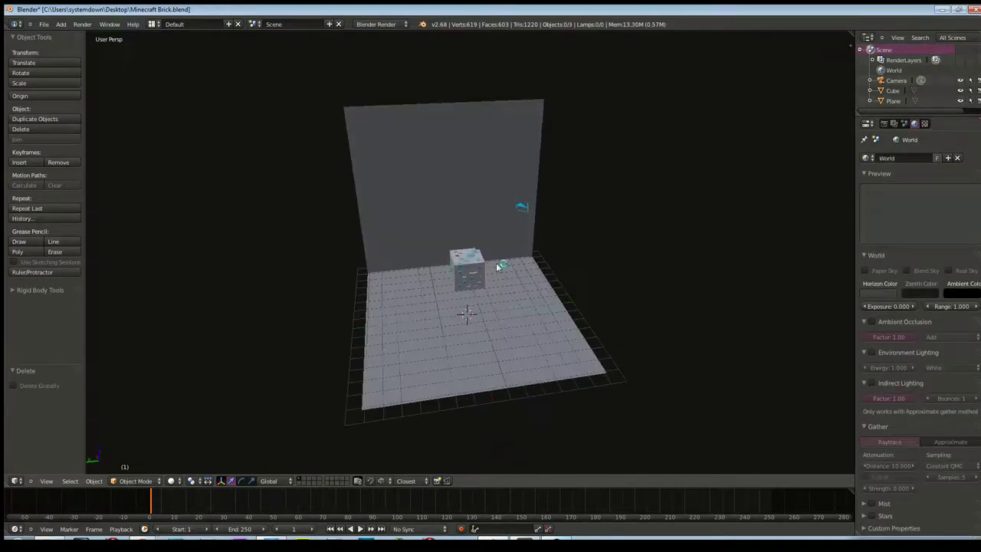
key("KP_1")
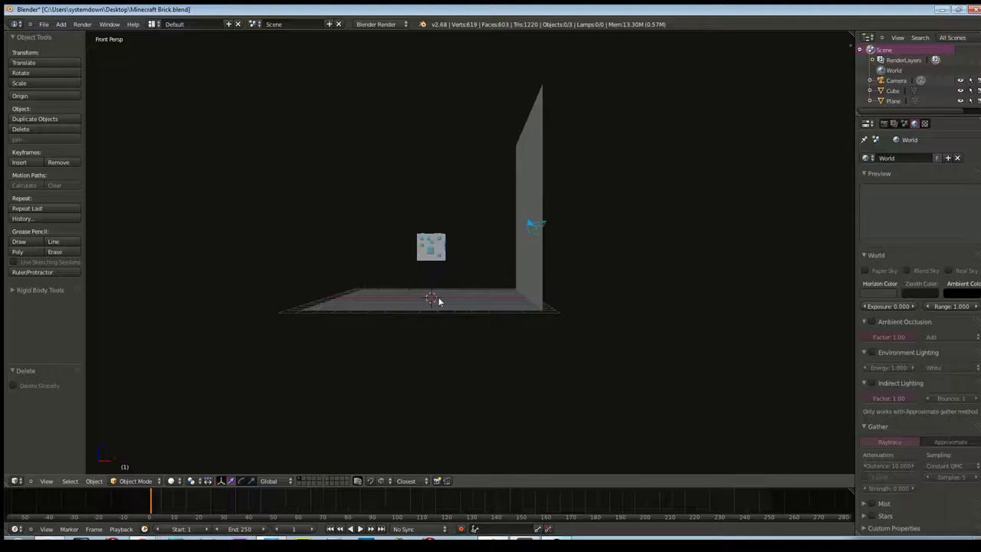
- Select the floor-and-wall plane and show the viewport's properties side panel
right_click(456, 305)
mouse_move(457, 305)
middle_mouse_down()
mouse_move(429, 332)
mouse_move(452, 360)
middle_mouse_up()
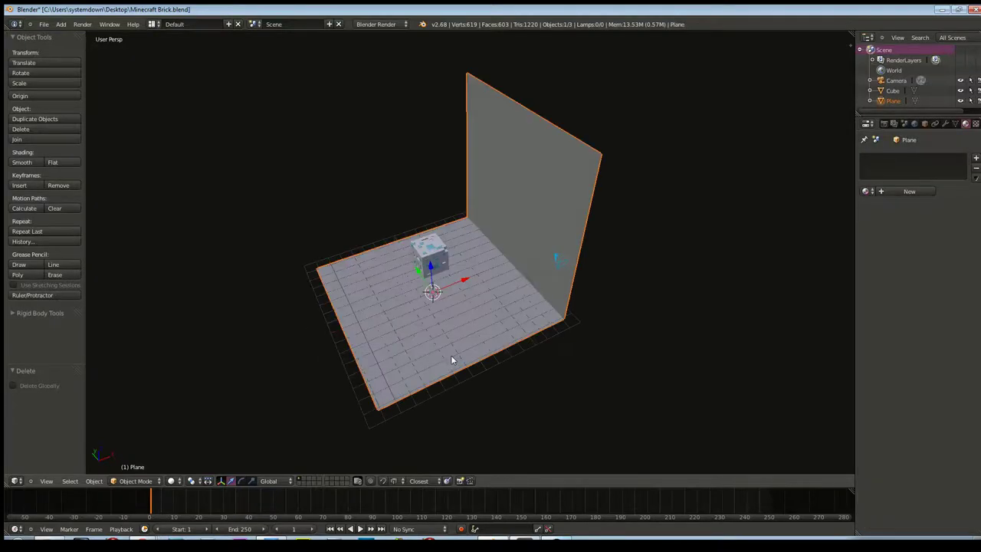
key("r")
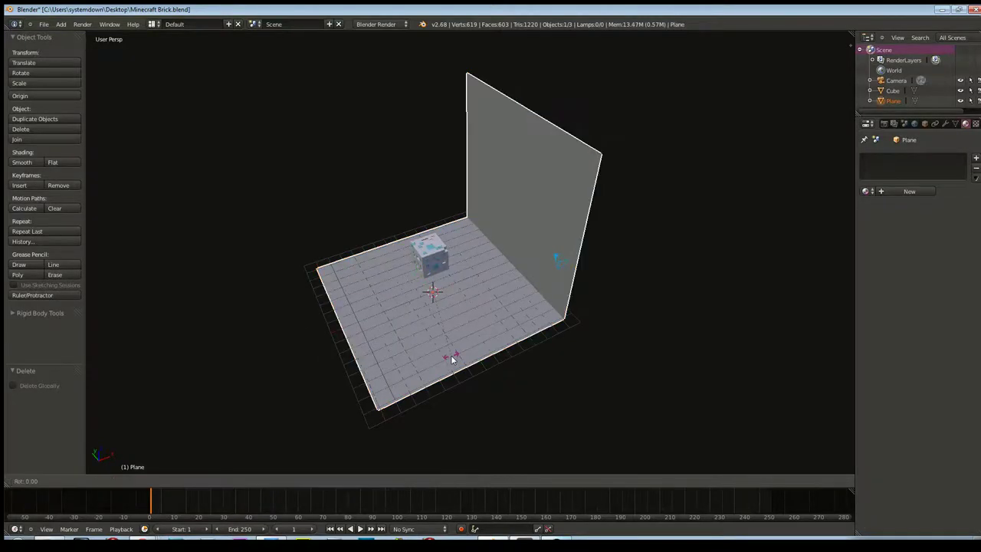
key("Escape")
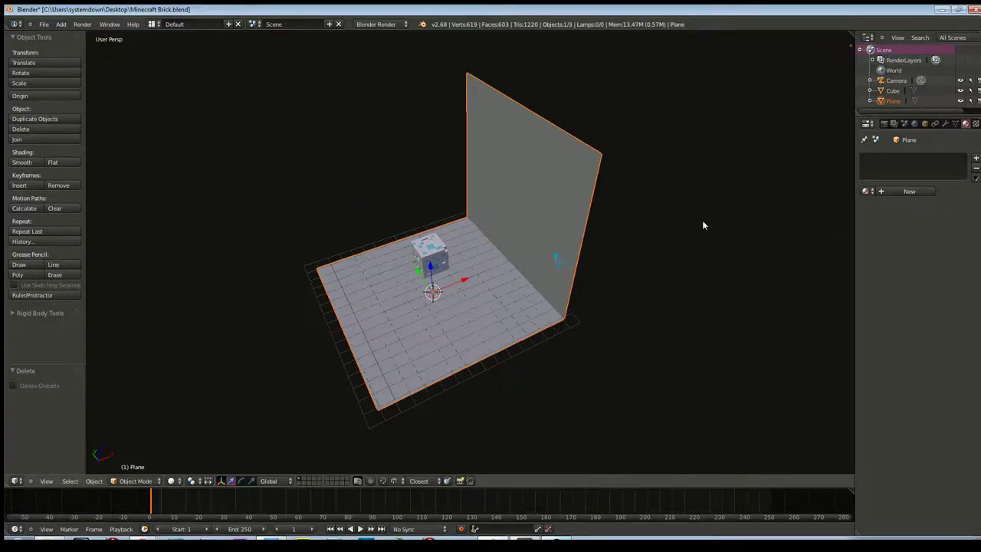
key("n")
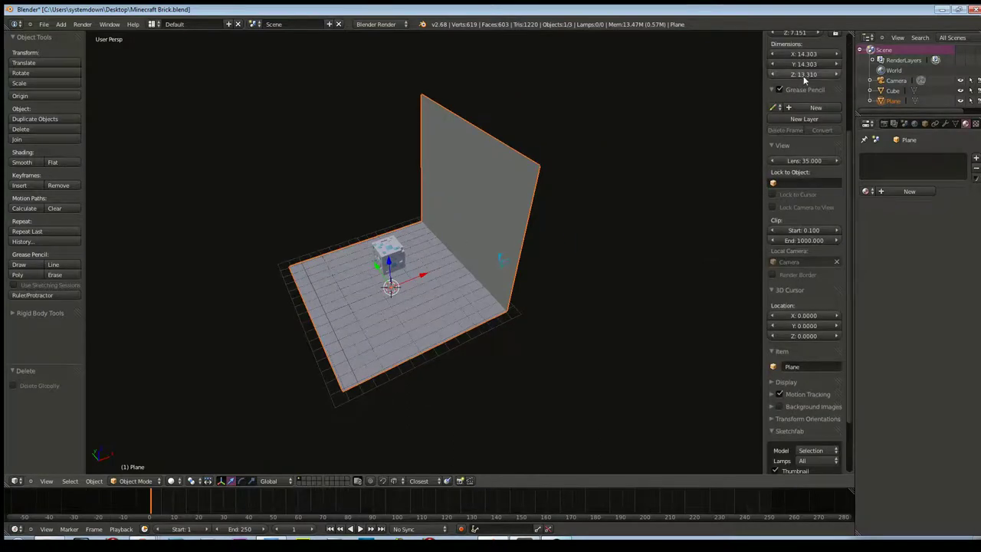
scroll(778, 145, "up", 5)
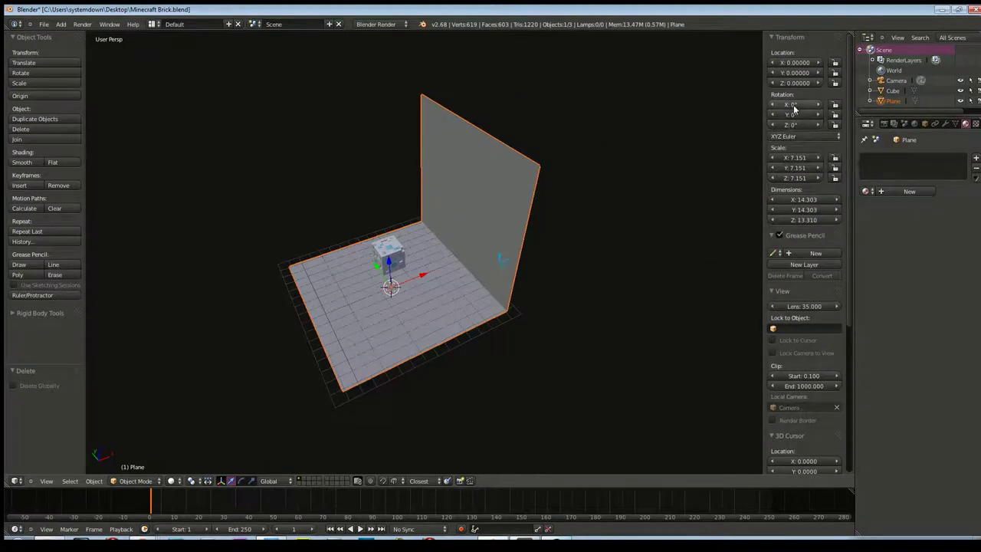
- Set the plane's Z rotation to 90°, undoing trial 90° rotations on X and Y
left_click(794, 106)
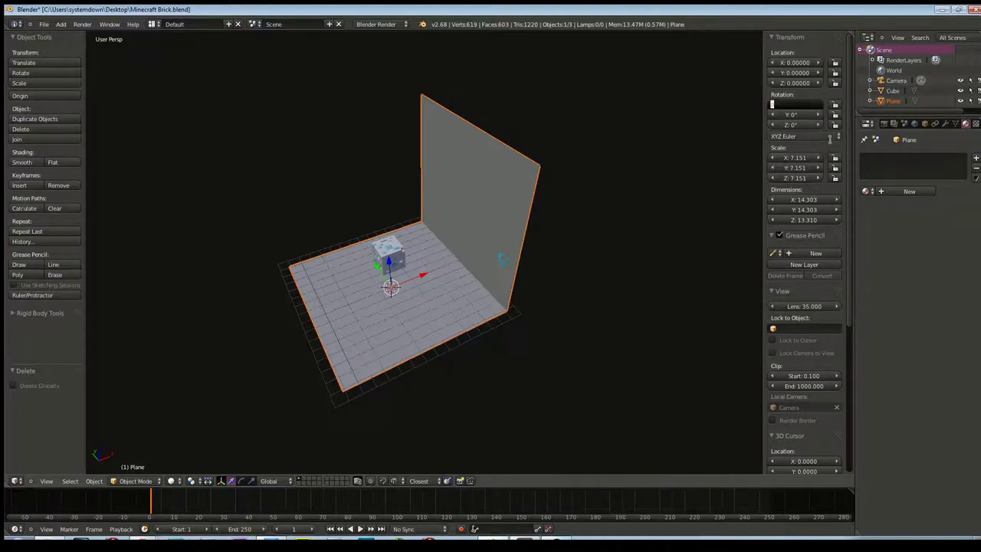
type("90")
key("Return")
key("ctrl+z")
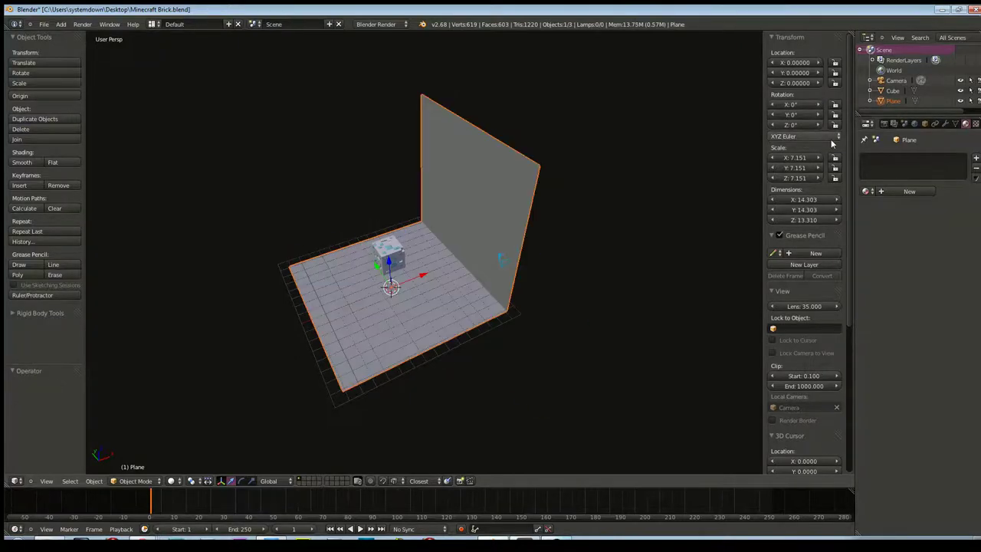
left_click(795, 113)
type("90")
key("Return")
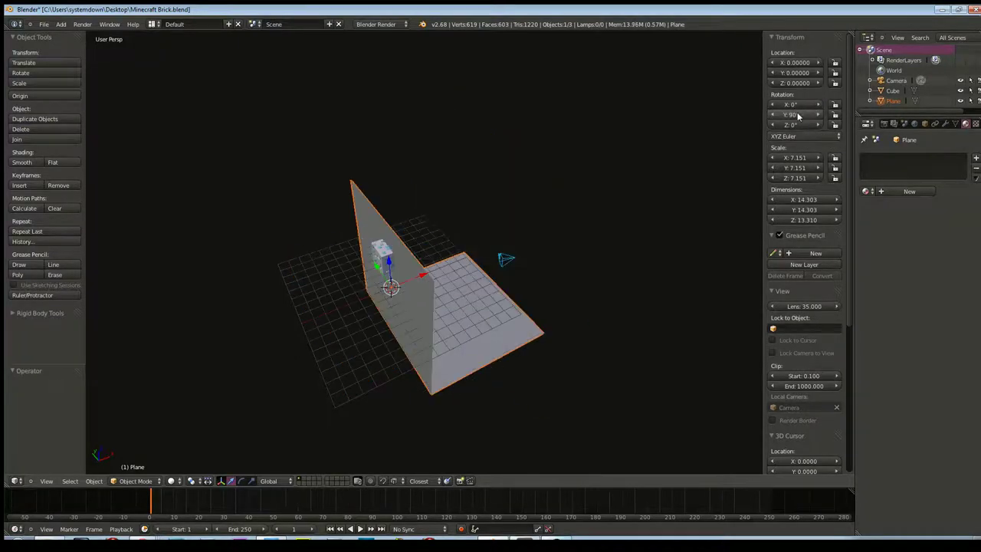
key("ctrl+z")
left_click(797, 125)
type("90")
key("Return")
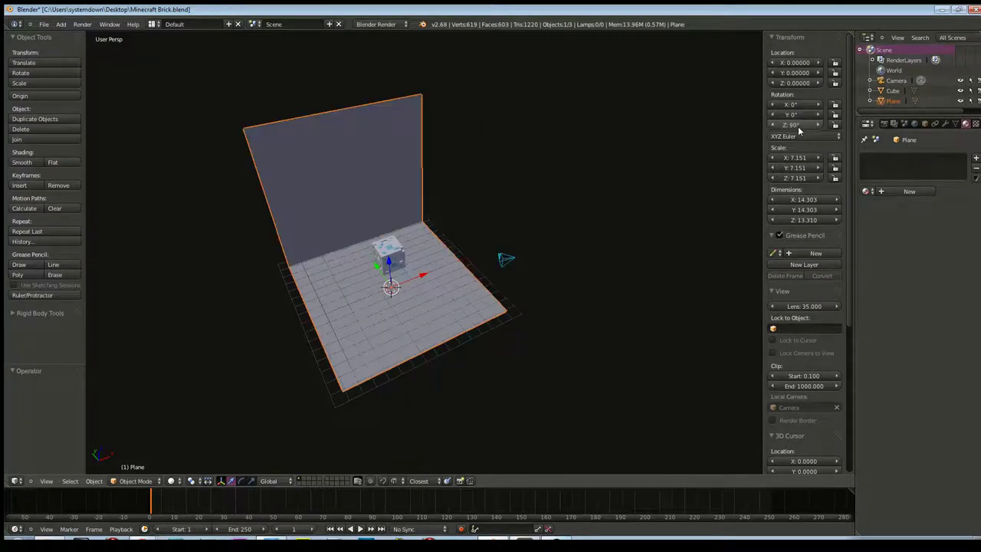
- Check the rotated backdrop from the front in orthographic and perspective, then orbit above it
mouse_move(538, 263)
middle_mouse_down()
mouse_move(552, 230)
mouse_move(537, 276)
mouse_move(500, 243)
middle_mouse_up()
scroll(540, 270, "up", 2)
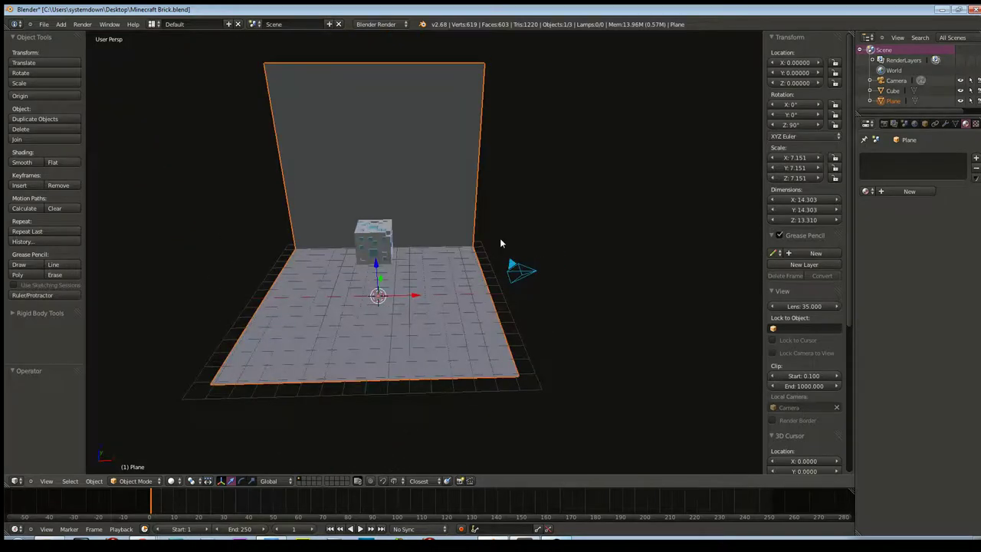
key("KP_1")
key("KP_5")
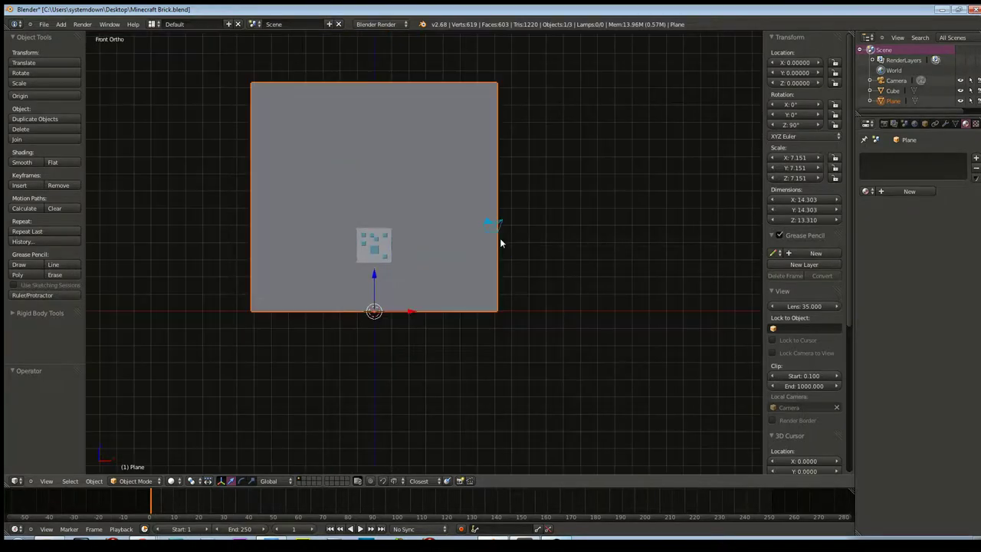
key("KP_5")
mouse_move(514, 235)
middle_mouse_down()
mouse_move(491, 263)
mouse_move(498, 292)
middle_mouse_up()
mouse_move(512, 249)
middle_mouse_down()
mouse_move(566, 249)
mouse_move(484, 253)
mouse_move(519, 270)
middle_mouse_up()
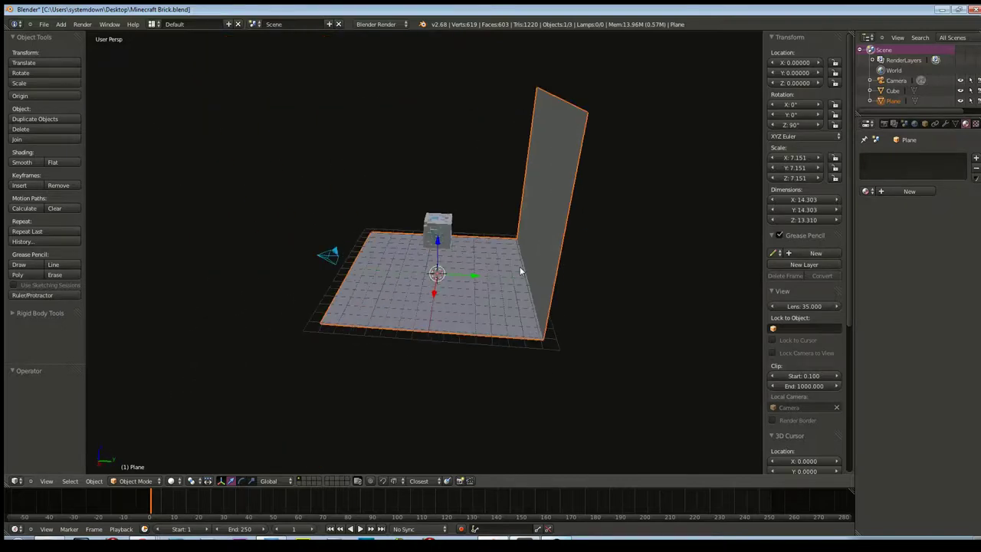
left_click(946, 124)
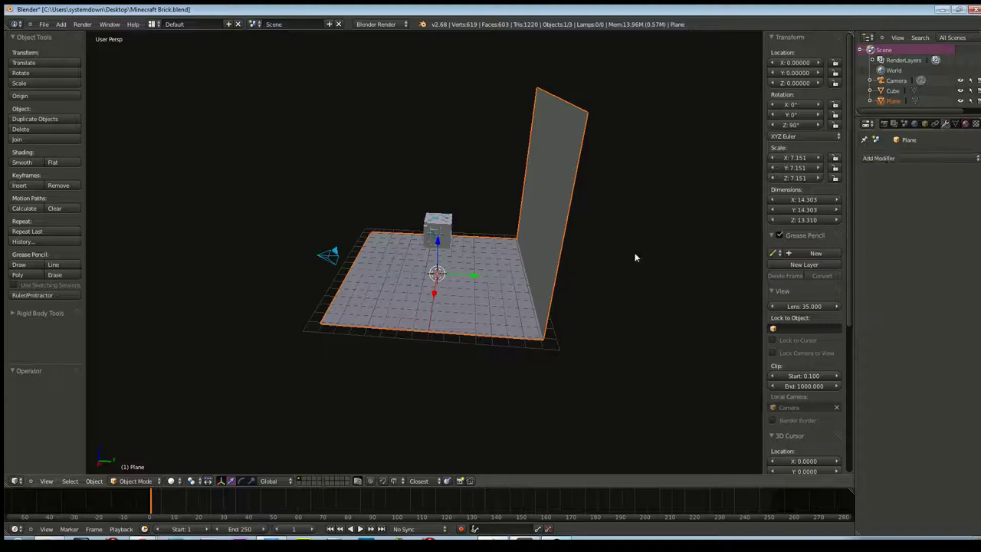
- Add a Subdivision Surface modifier to the floor-and-wall plane
left_click(907, 159)
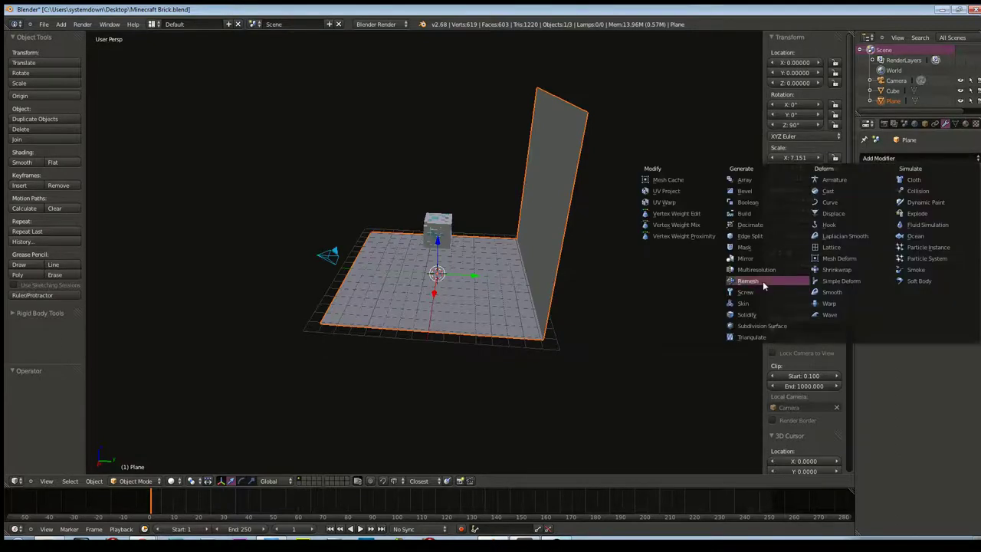
left_click(758, 326)
mouse_move(479, 305)
middle_mouse_down()
mouse_move(599, 294)
mouse_move(587, 318)
mouse_move(606, 307)
middle_mouse_up()
- Set the Subdivision Surface View and Render levels to 4
left_click(912, 228)
left_click(912, 229)
left_click(912, 240)
left_click(912, 240)
left_click(913, 228)
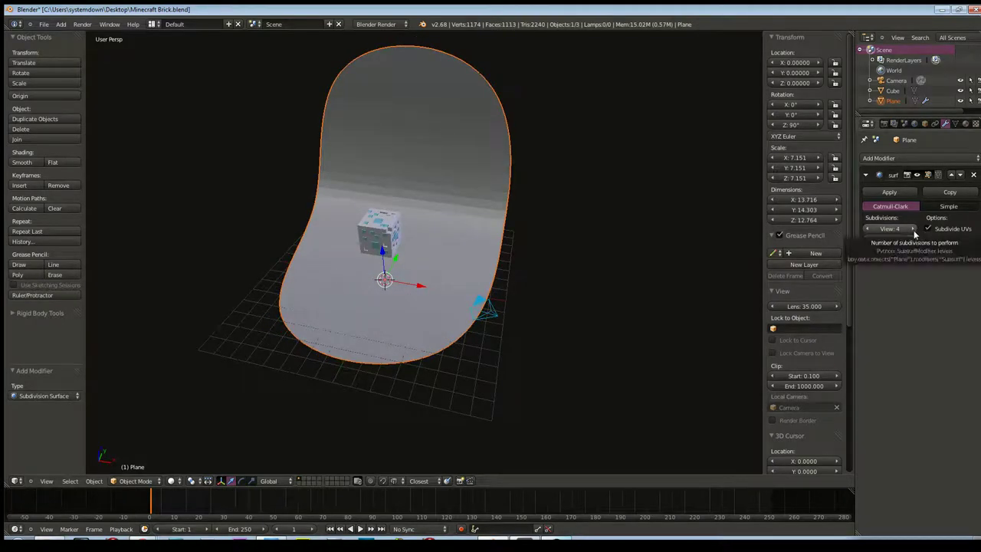
left_click(912, 229)
left_click(913, 240)
mouse_move(547, 234)
middle_mouse_down()
mouse_move(477, 217)
mouse_move(445, 237)
middle_mouse_up()
left_click(869, 229)
left_click(868, 240)
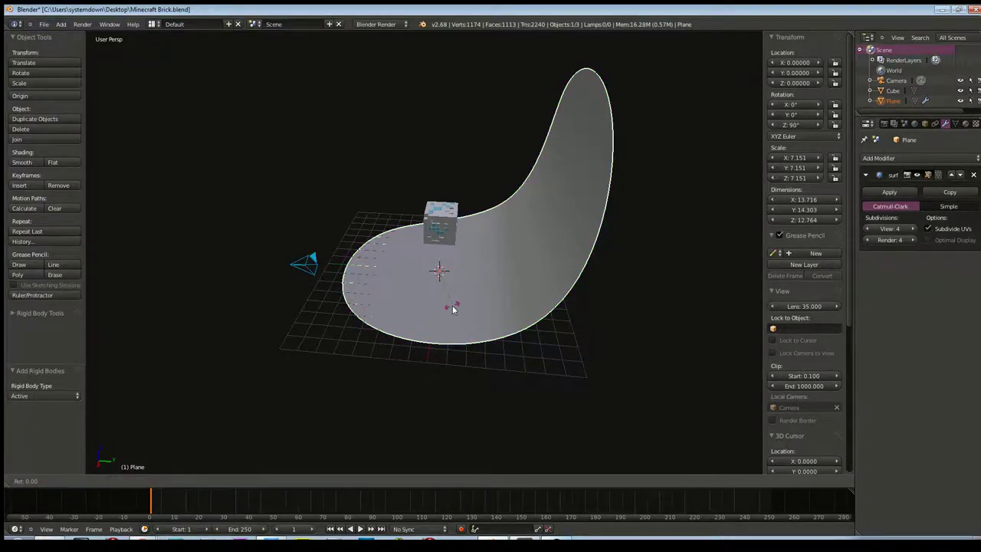
key("Tab")
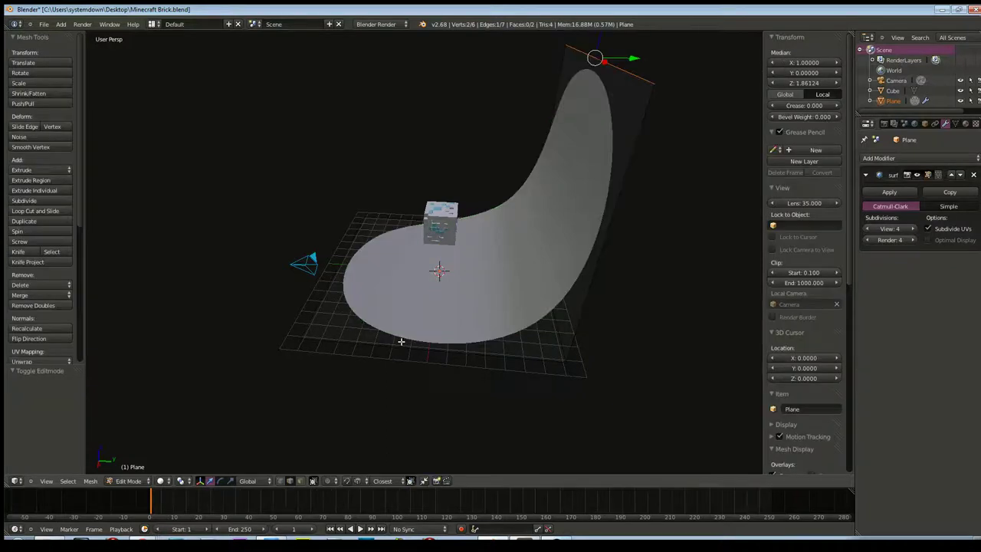
mouse_move(402, 343)
middle_mouse_down()
mouse_move(409, 320)
mouse_move(421, 340)
middle_mouse_up()
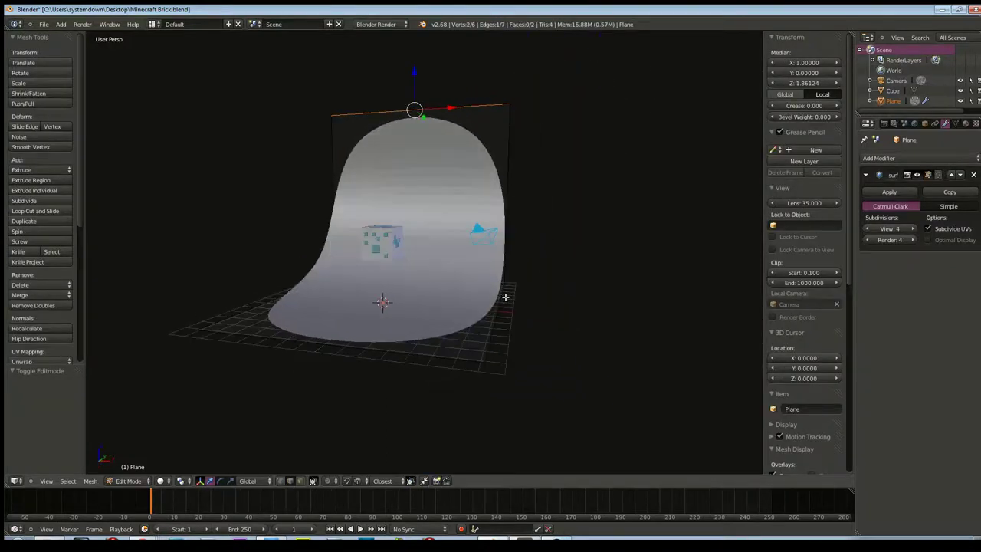
scroll(421, 340, "up", 2)
key("a")
key("a")
mouse_move(421, 340)
middle_mouse_down()
mouse_move(410, 295)
mouse_move(418, 338)
middle_mouse_up()
key("ctrl+r")
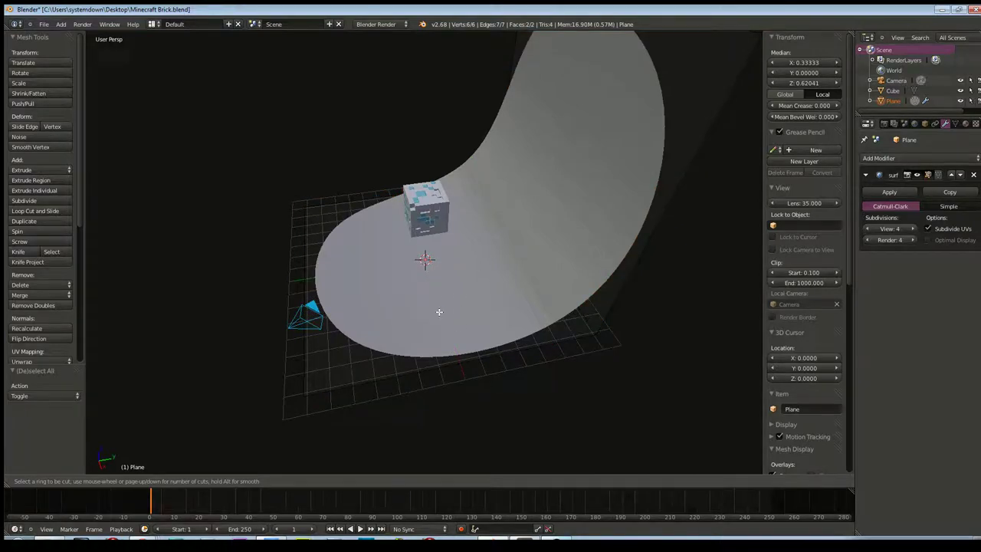
key("Escape")
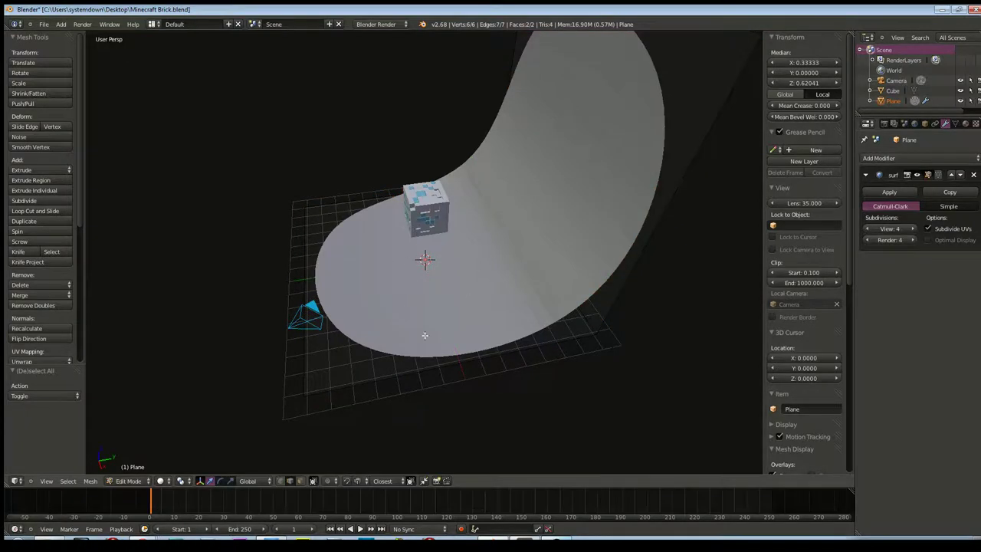
middle_click_drag(387, 306, 427, 308)
key("Tab")
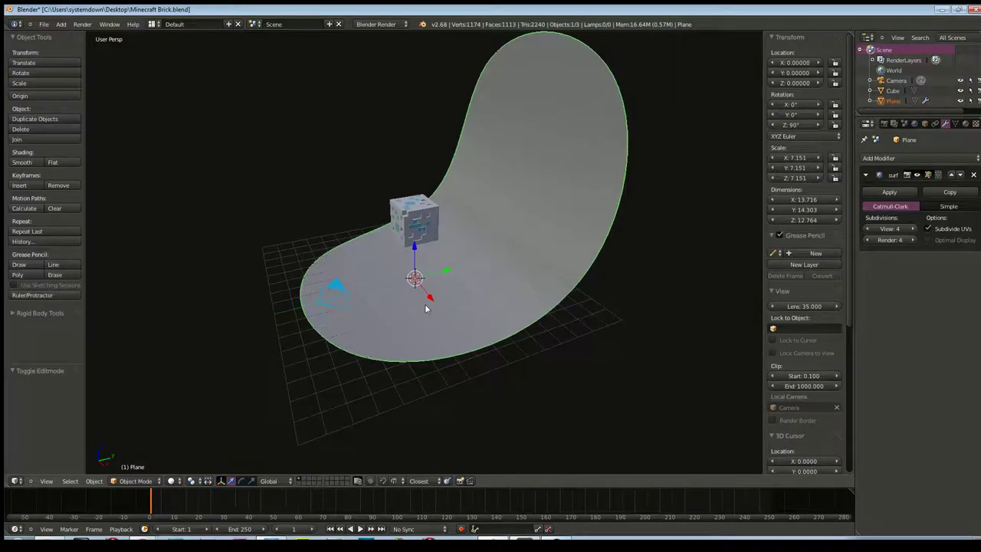
key("ctrl+r")
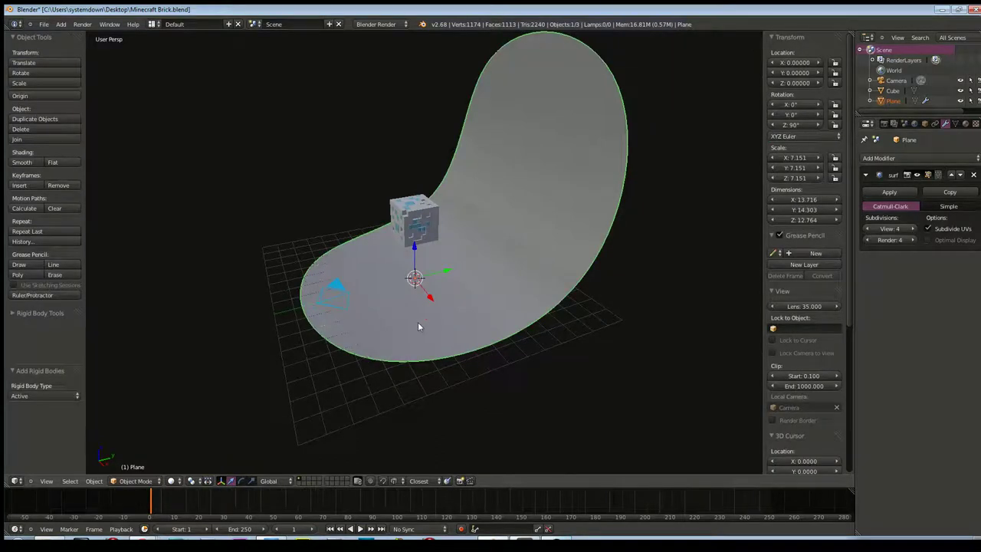
key("Tab")
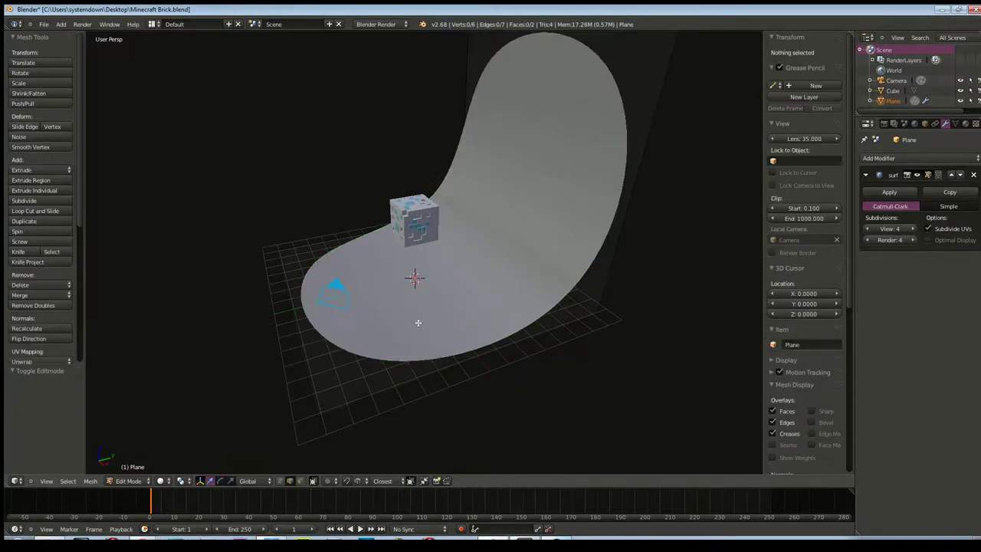
right_click(418, 322)
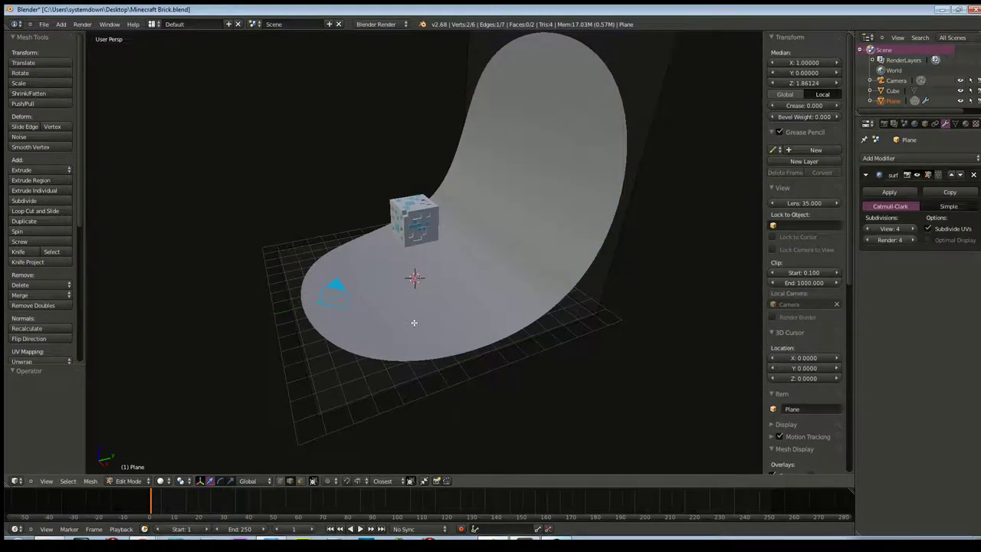
key("Tab")
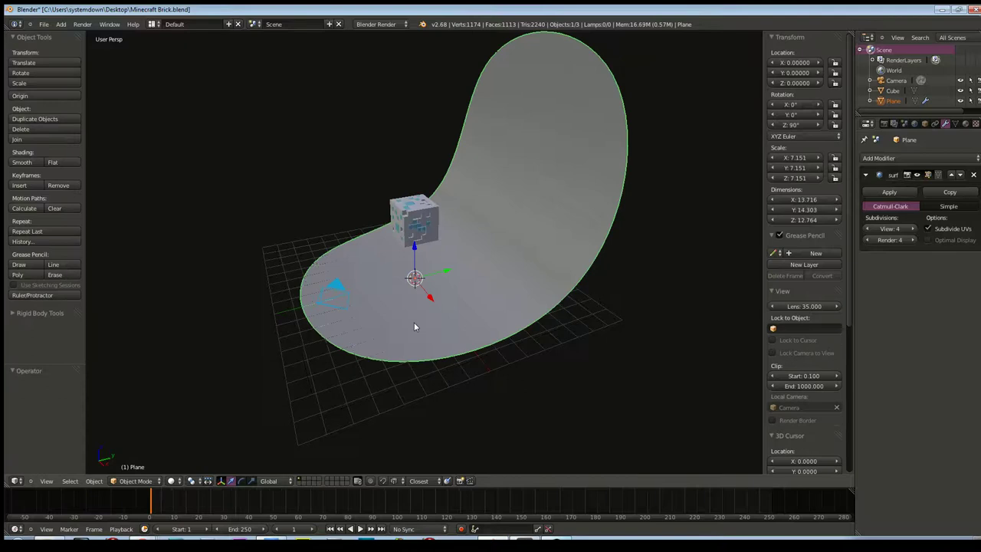
right_click(413, 322)
left_click(12, 315)
scroll(12, 319, "down", 2)
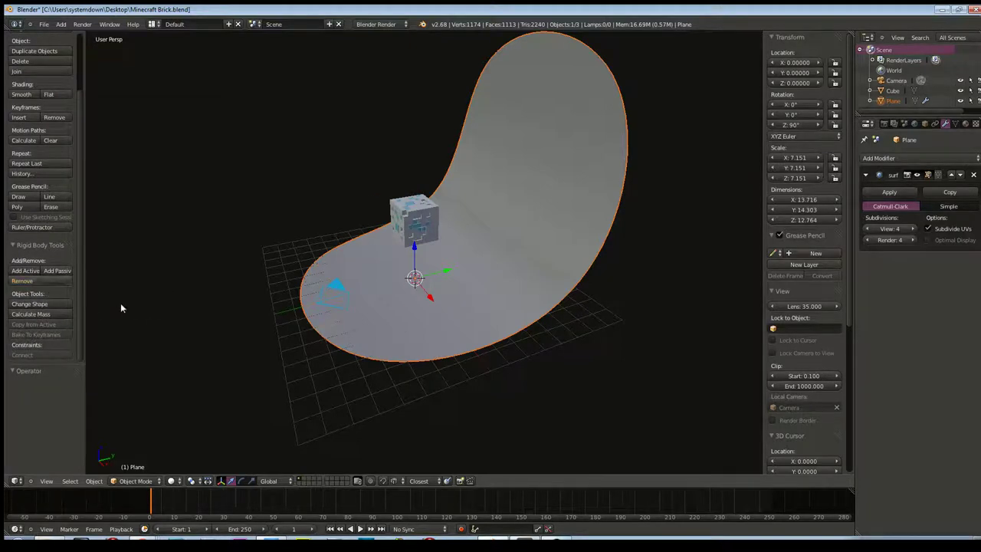
left_click(18, 246)
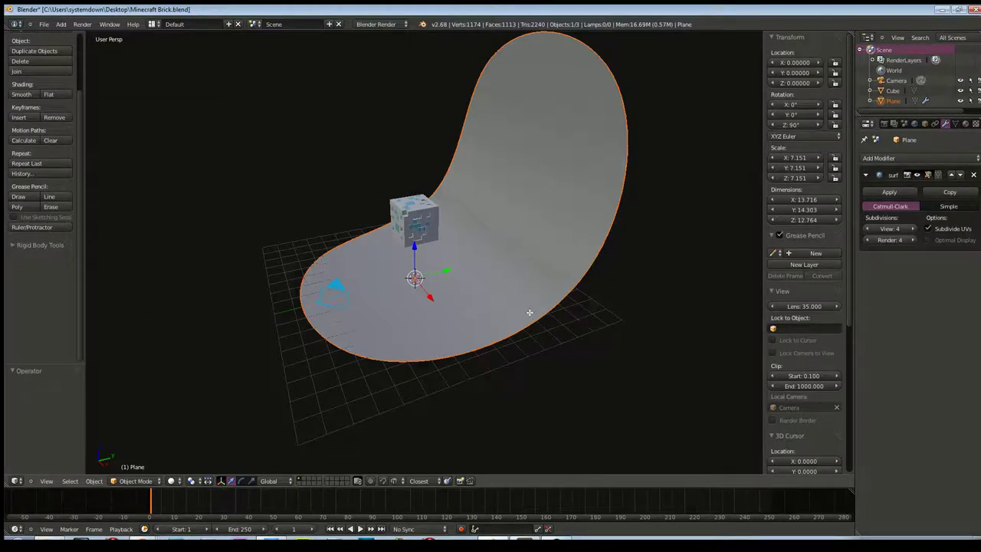
key("Tab")
key("Tab")
key("Tab")
middle_click_drag(480, 312, 469, 316)
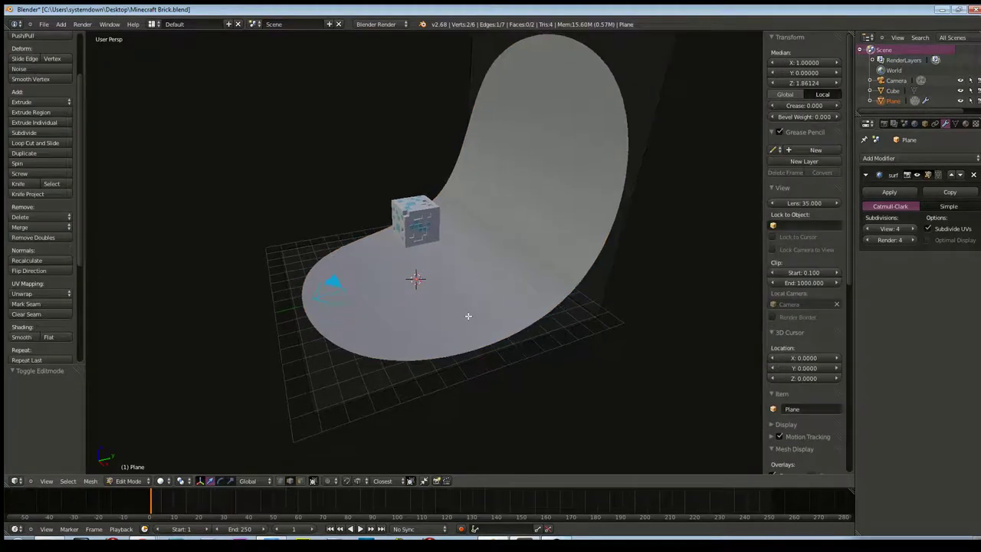
- Add four loop cuts across the backdrop, sliding them toward the top and near the bend
key("ctrl+r")
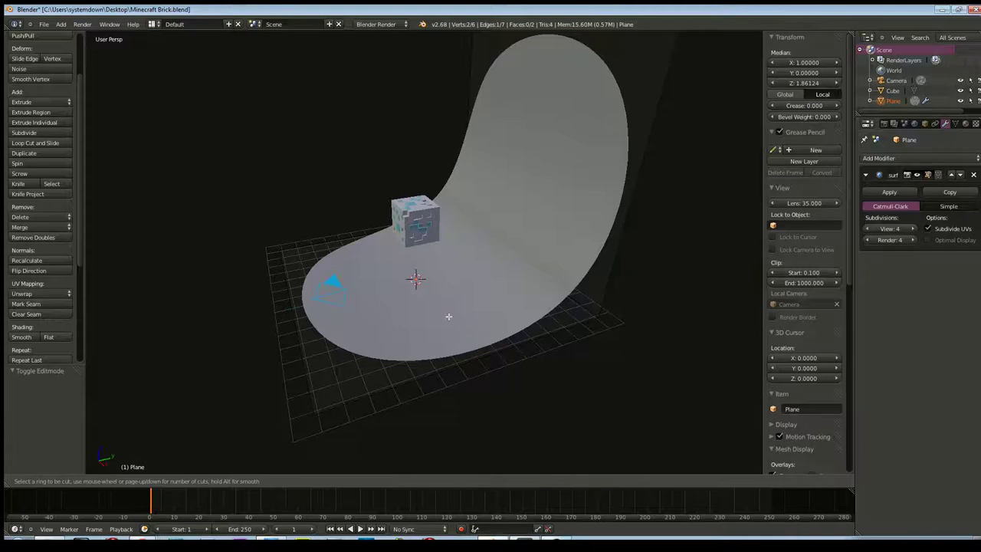
left_click(464, 354)
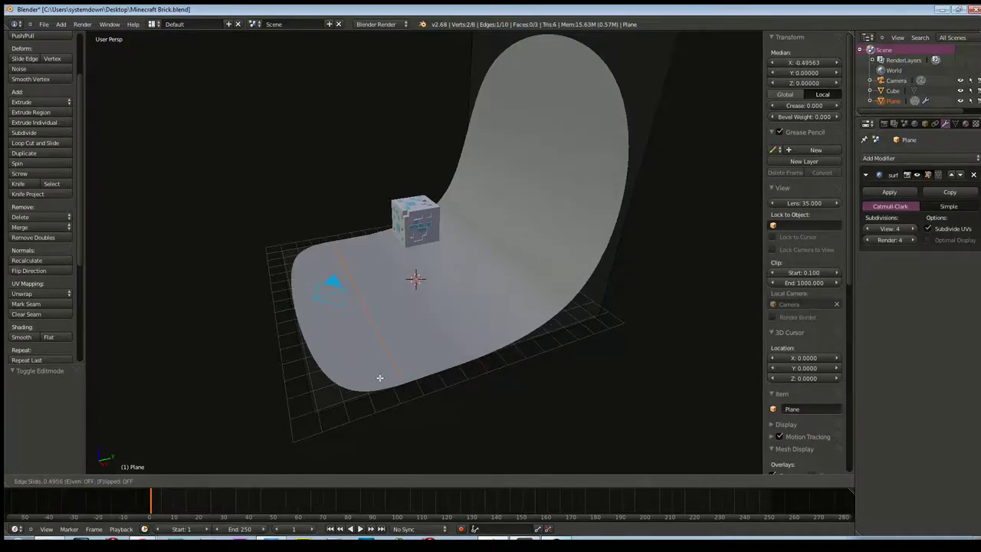
left_click(341, 385)
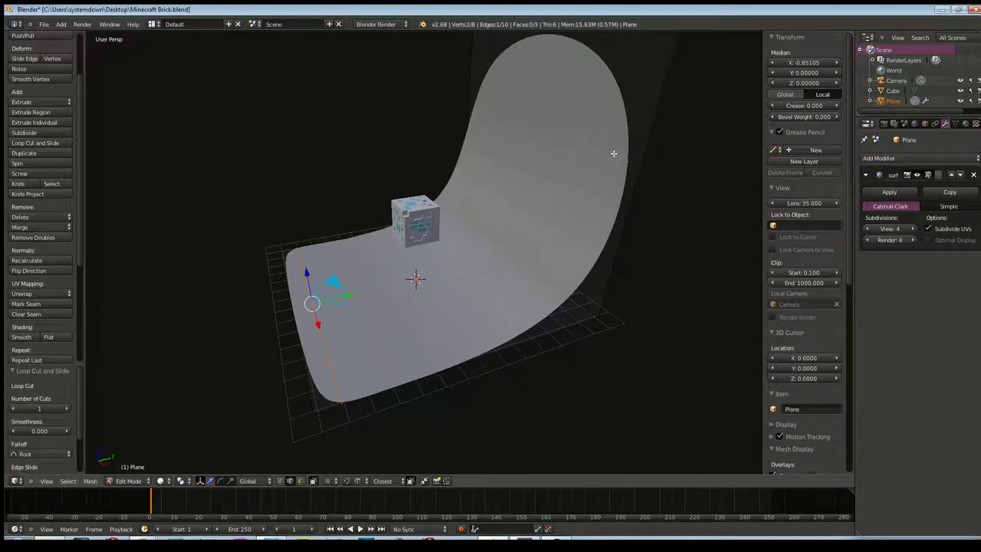
key("ctrl+r")
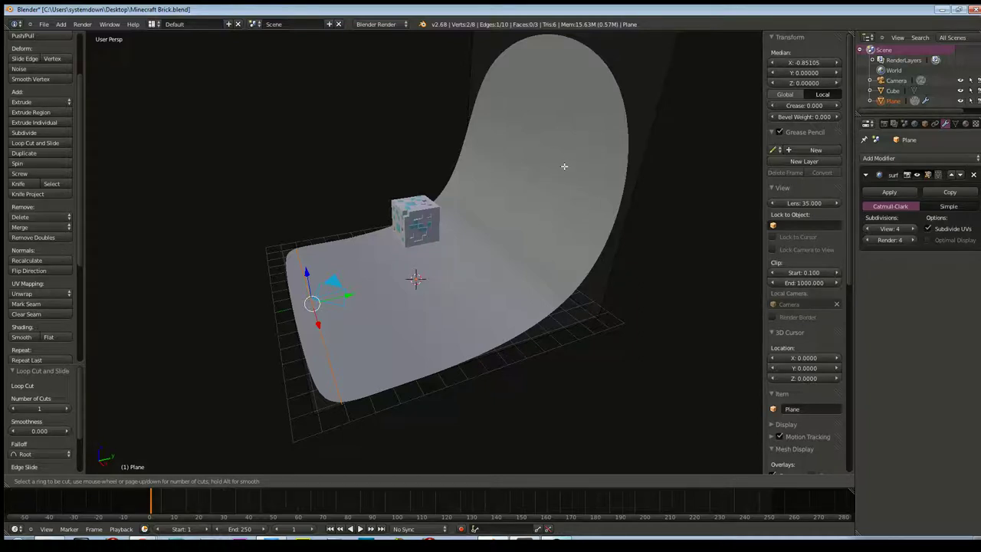
left_click(620, 199)
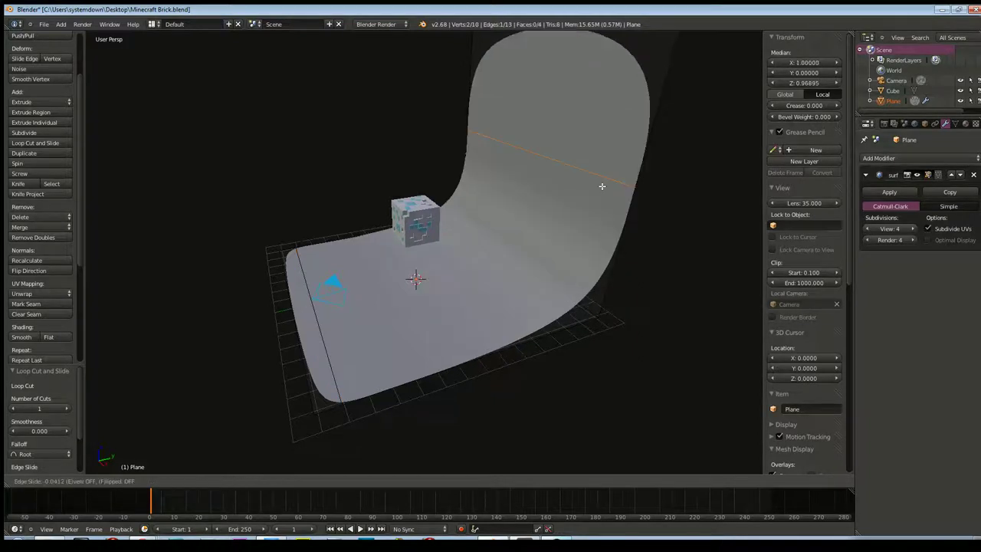
left_click(641, 73)
key("ctrl+r")
left_click(635, 170)
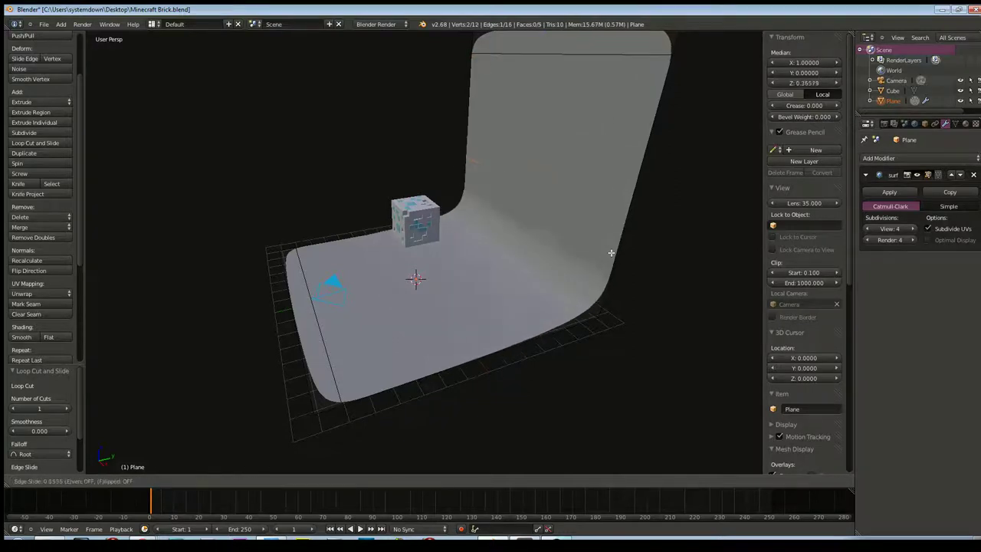
left_click(611, 253)
key("ctrl+r")
left_click(521, 328)
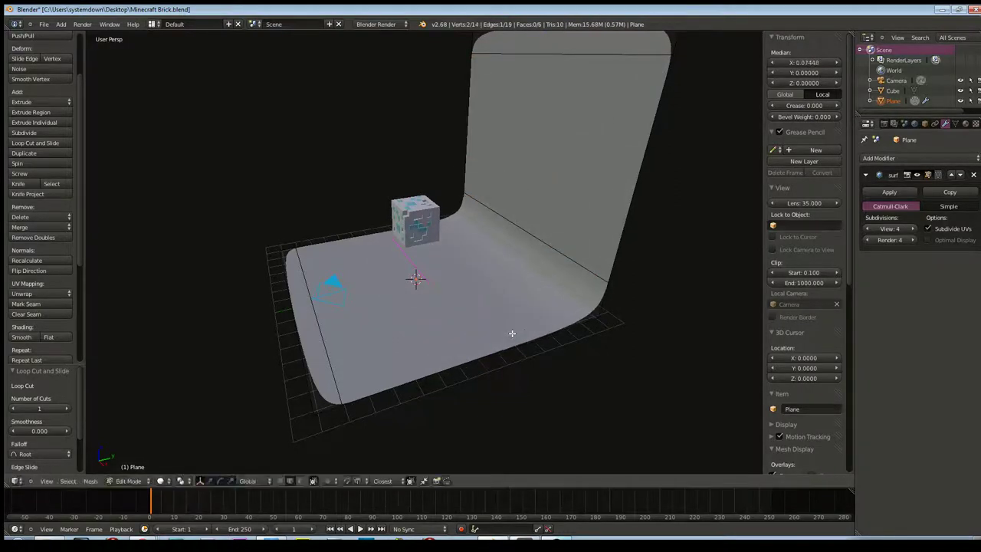
left_click(606, 305)
- Apply smooth shading to the whole backdrop mesh, then deselect and return to Object Mode
middle_click_drag(471, 318, 565, 306)
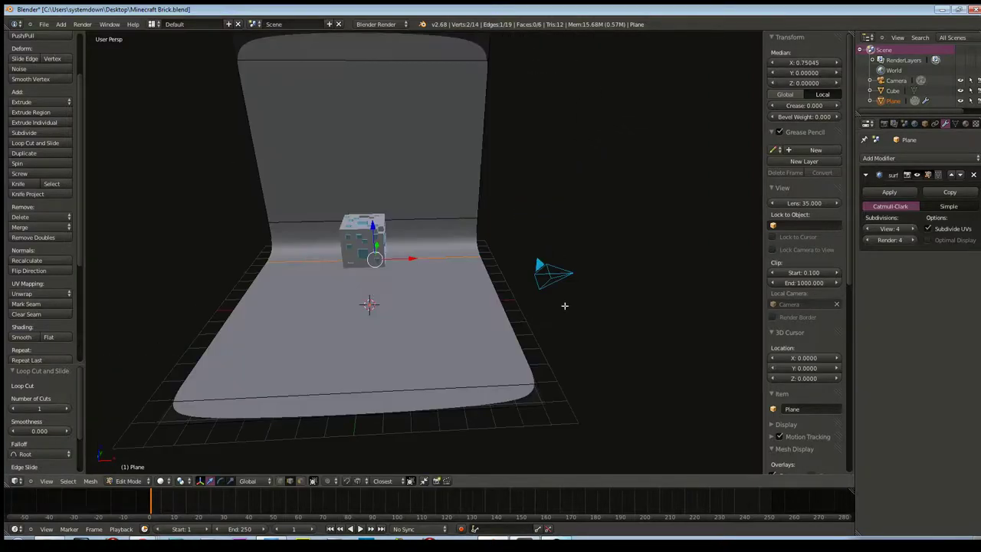
middle_click_drag(230, 292, 397, 309)
key("a")
key("a")
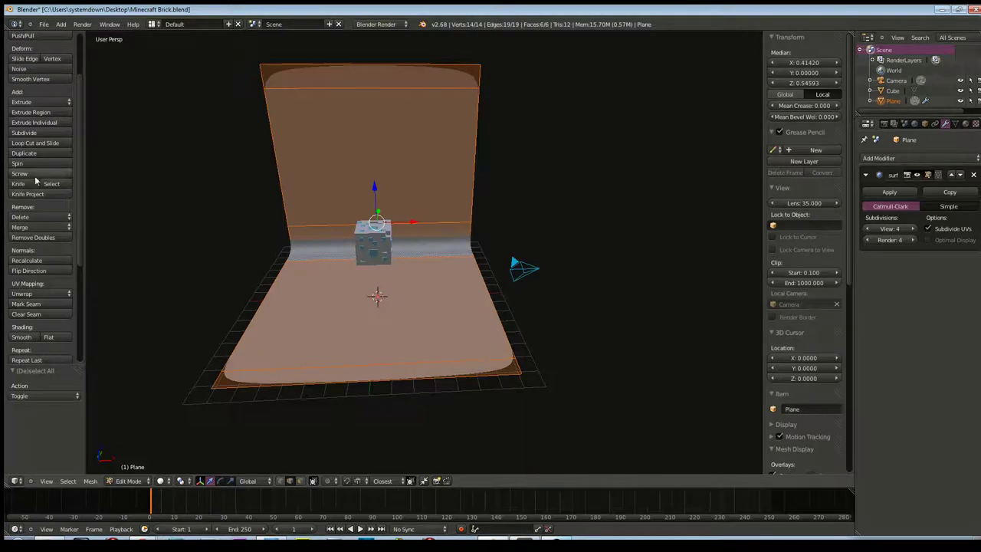
left_click(30, 338)
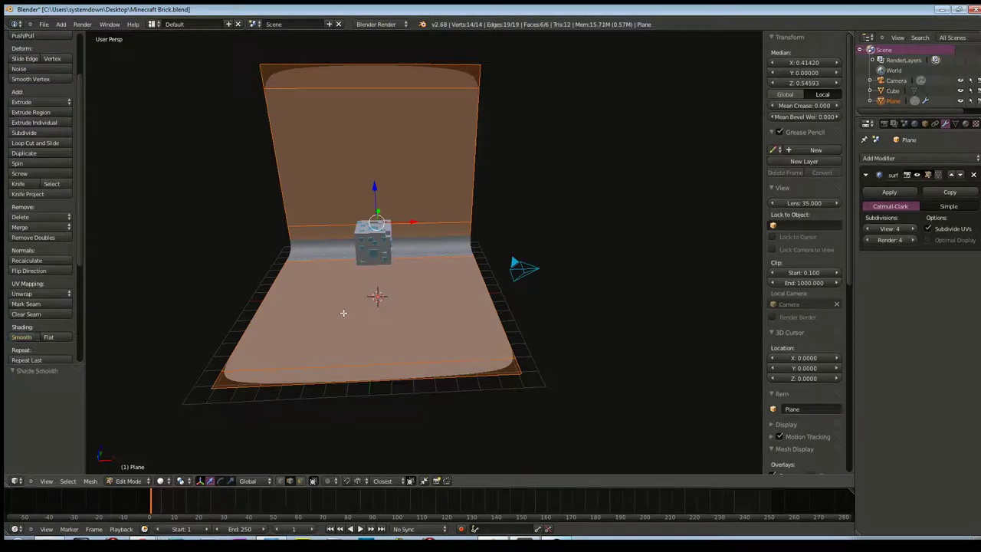
mouse_move(560, 268)
middle_mouse_down()
mouse_move(447, 275)
mouse_move(545, 255)
mouse_move(565, 292)
mouse_move(554, 304)
middle_mouse_up()
scroll(448, 276, "up", 1)
scroll(448, 276, "up", 1)
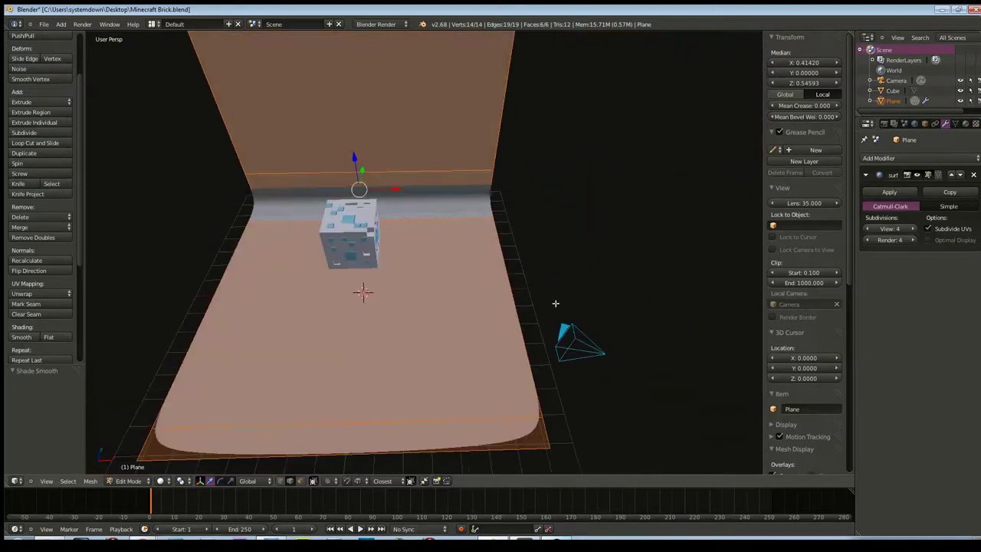
scroll(518, 273, "down", 3)
scroll(518, 274, "up", 2)
mouse_move(519, 273)
middle_mouse_down()
mouse_move(537, 237)
mouse_move(445, 245)
mouse_move(403, 235)
middle_mouse_up()
key("a")
key("Tab")
left_click_drag(402, 235, 409, 262)
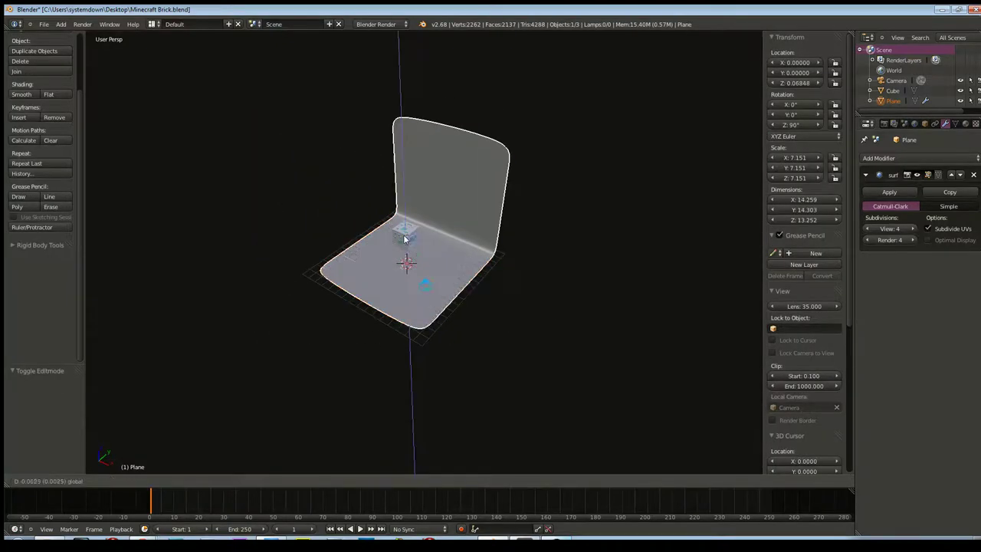
- Lower the brick cube onto the backdrop floor and run an F12 test render
right_click(401, 236)
scroll(404, 264, "up", 2)
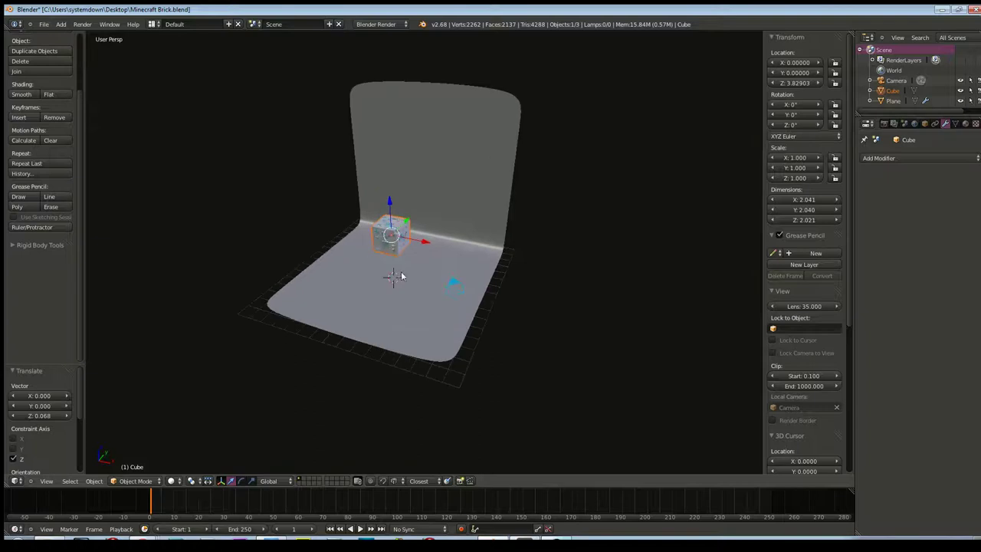
scroll(404, 264, "up", 1)
mouse_move(381, 203)
left_mouse_down()
mouse_move(380, 244)
mouse_move(381, 231)
left_mouse_up()
mouse_move(383, 238)
middle_mouse_down()
mouse_move(414, 255)
mouse_move(379, 263)
middle_mouse_up()
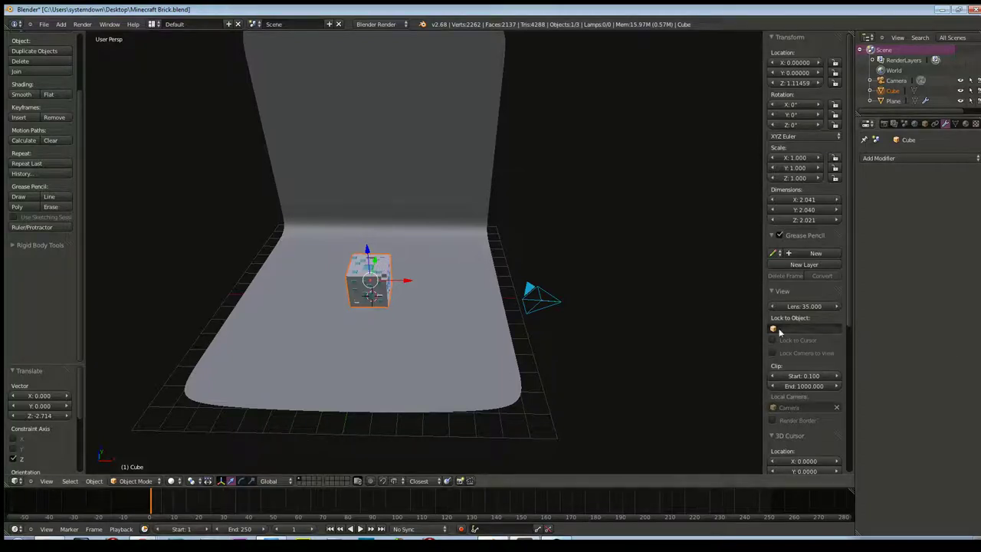
middle_click_drag(599, 294, 510, 221)
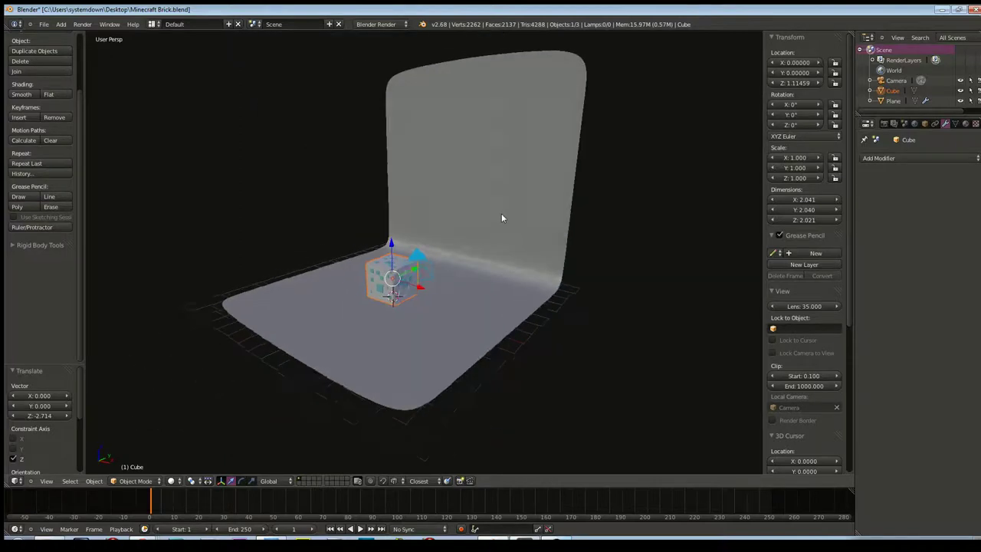
key("F12")
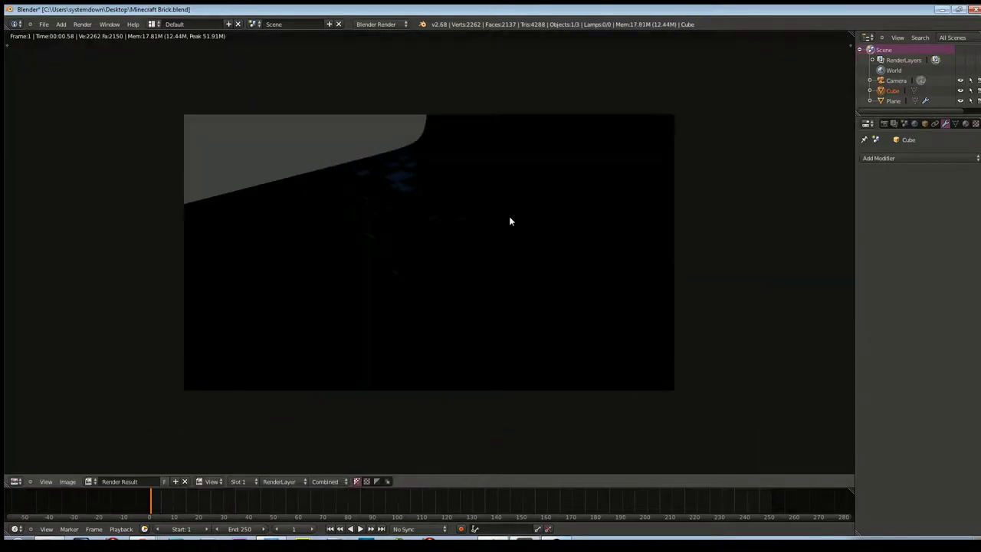
key("Escape")
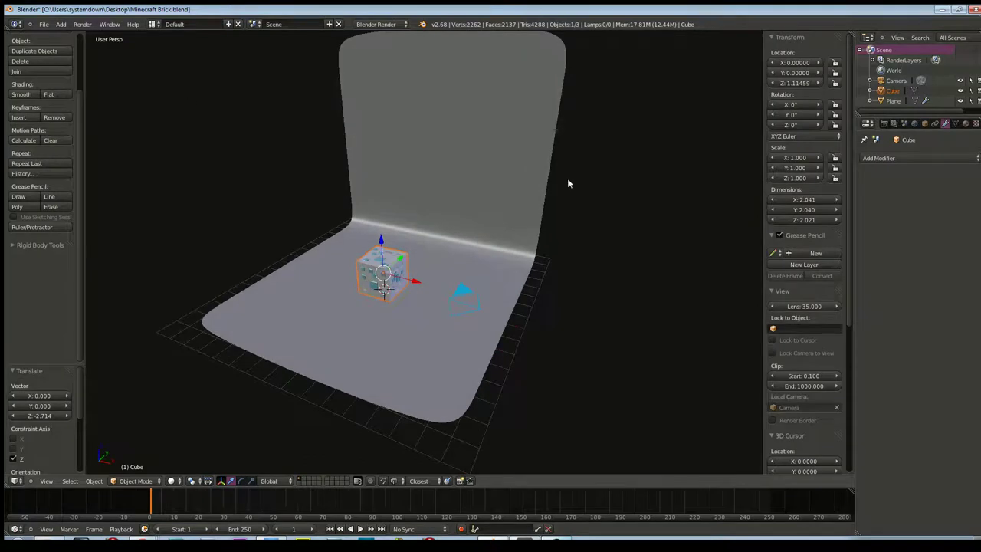
- Add a Spot lamp and raise it high above the scene along Z
middle_click_drag(498, 202, 499, 208)
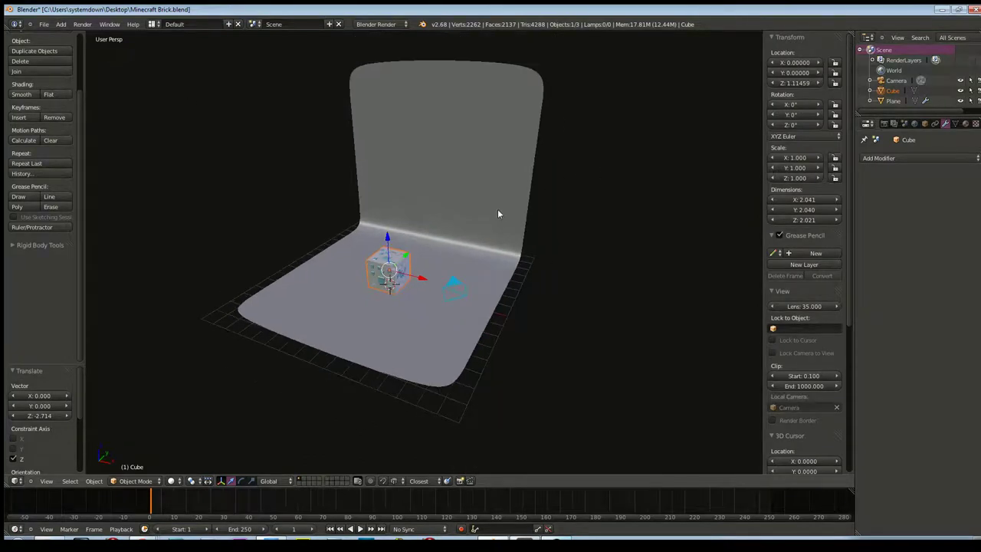
left_click(62, 24)
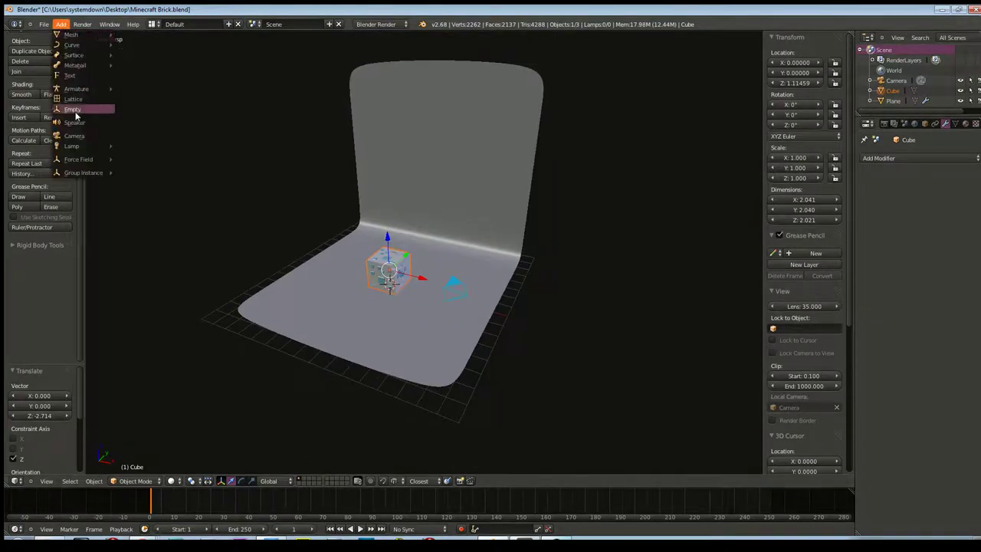
mouse_move(72, 146)
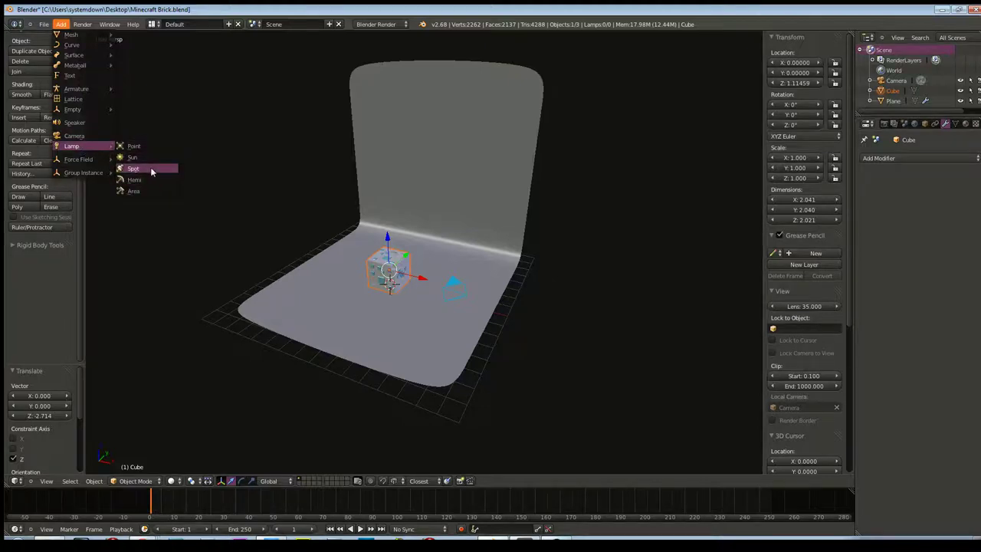
left_click(150, 167)
scroll(340, 219, "down", 2)
left_click_drag(398, 242, 395, 117)
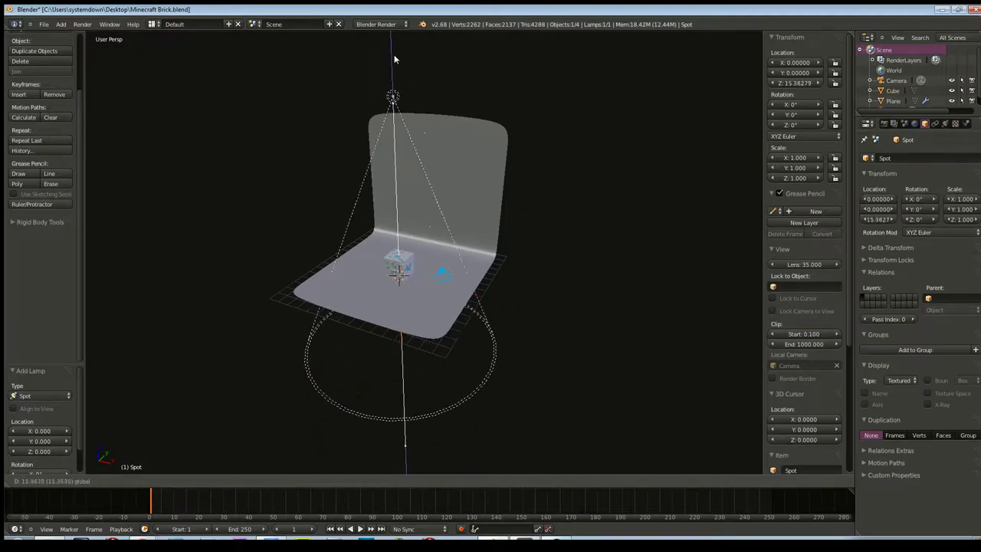
mouse_move(388, 184)
middle_mouse_down()
mouse_move(425, 161)
mouse_move(422, 207)
mouse_move(404, 132)
middle_mouse_up()
key("g")
key("z")
left_click(403, 121)
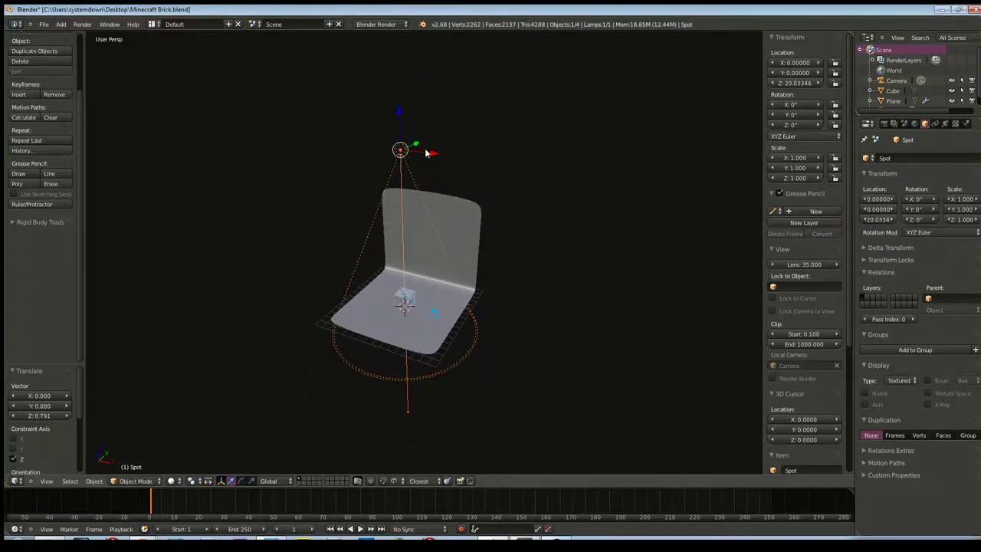
- Set the spot lamp's Scale X, Y and Z to 2 in the side panel
left_click_drag(796, 163, 799, 166)
left_click(799, 167)
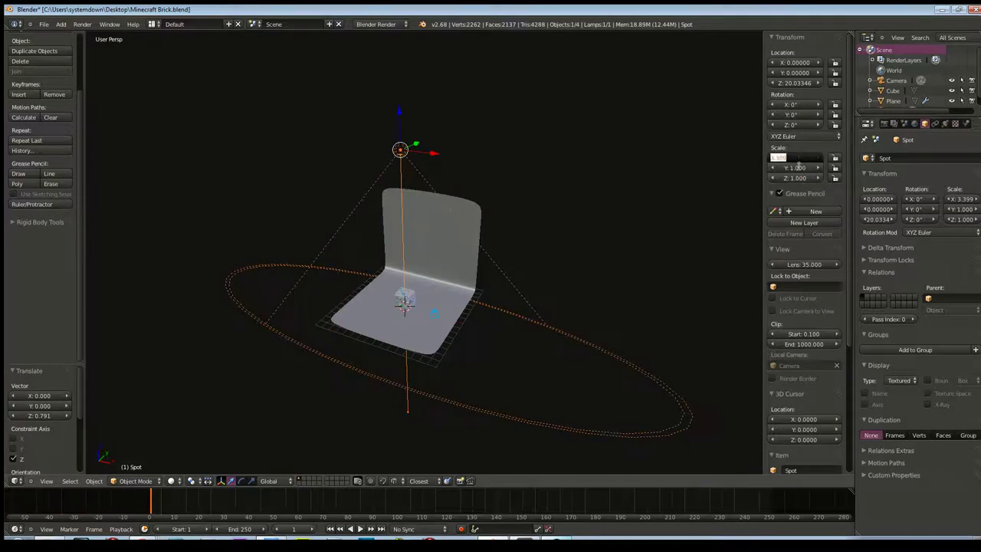
type("3")
key("Tab")
type("3")
key("Tab")
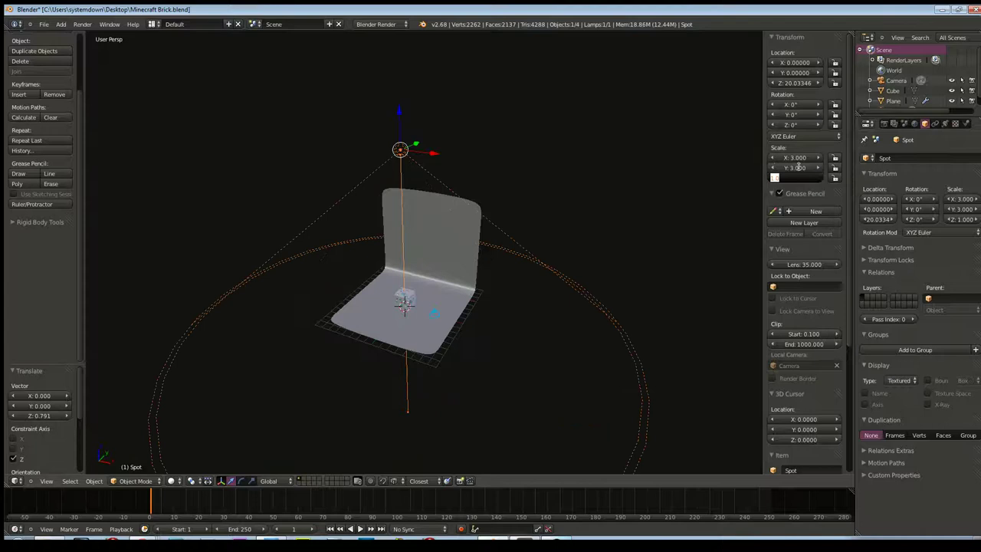
left_click(799, 166)
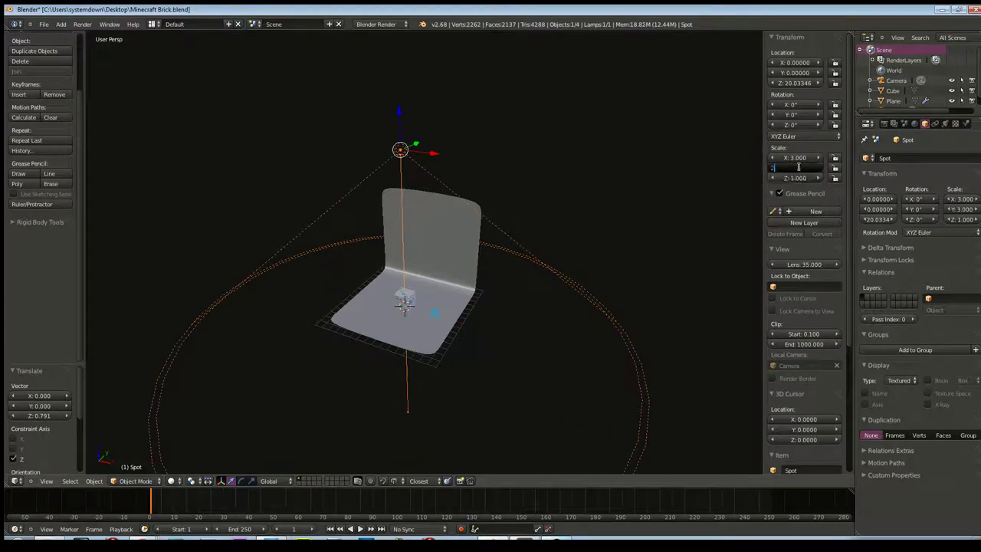
key("Return")
left_click_drag(801, 157, 810, 158)
left_click(794, 158)
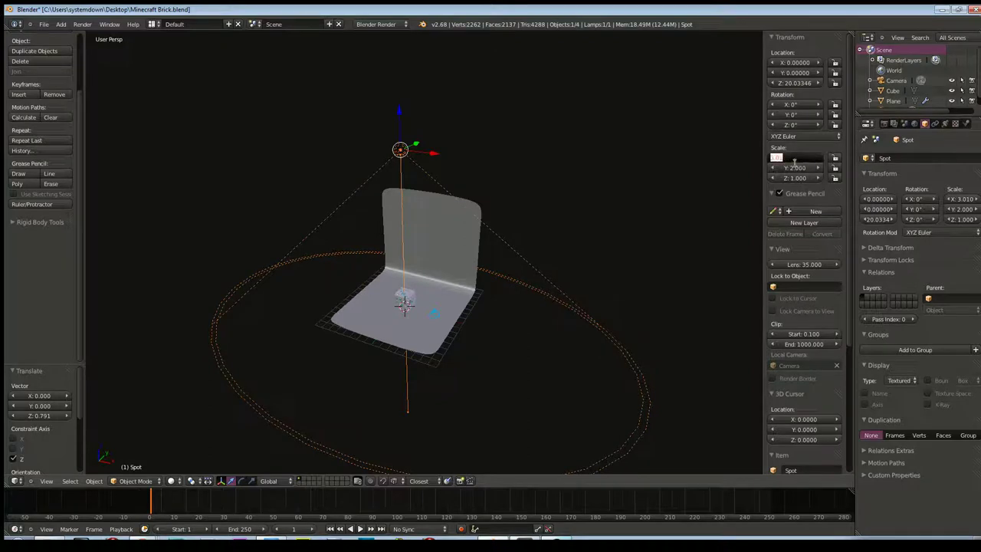
type("2")
key("Return")
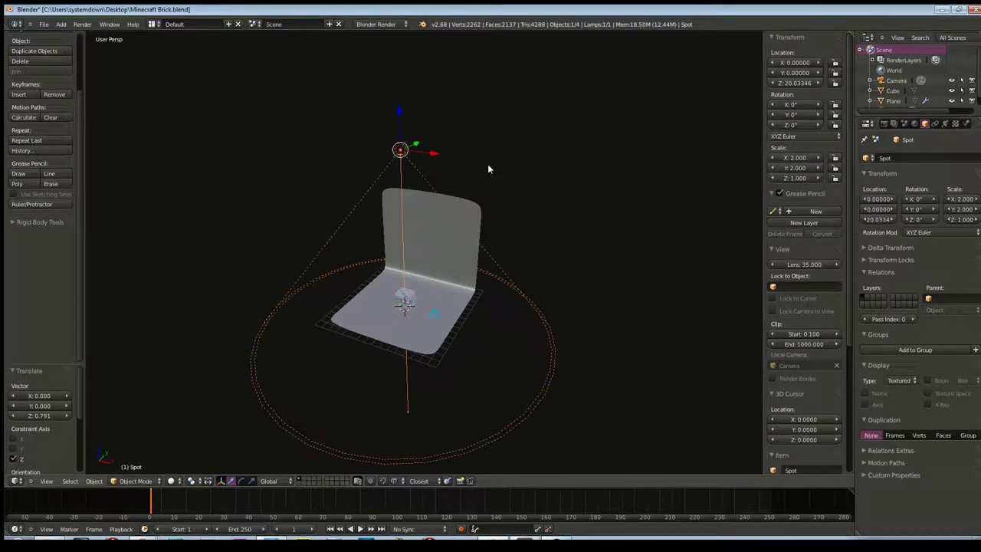
left_click(797, 178)
type("2")
key("Return")
- Lift the spot lamp to about Z 40.87 and orbit to view its cone
left_click_drag(398, 105, 398, 31)
scroll(451, 190, "down", 2)
left_click_drag(412, 112, 409, 57)
mouse_move(440, 193)
middle_mouse_down()
mouse_move(480, 127)
mouse_move(501, 151)
mouse_move(495, 164)
mouse_move(561, 223)
middle_mouse_up()
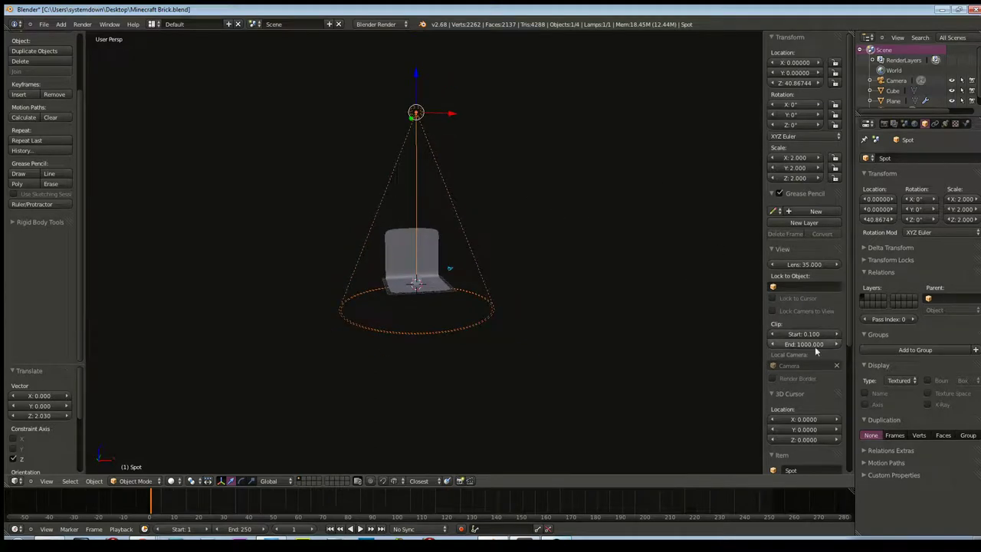
scroll(811, 343, "down", 3)
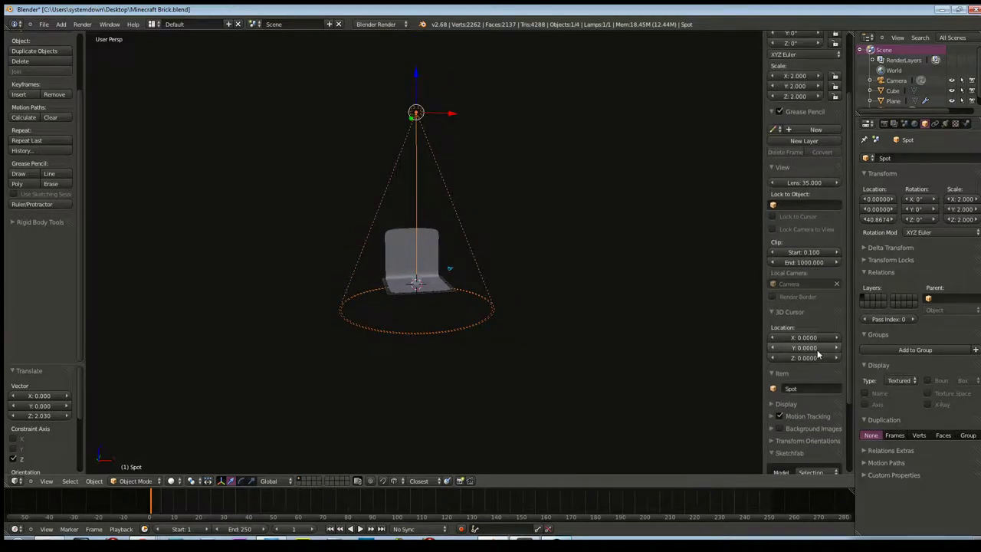
scroll(809, 353, "down", 3)
scroll(820, 356, "up", 3)
scroll(832, 360, "up", 3)
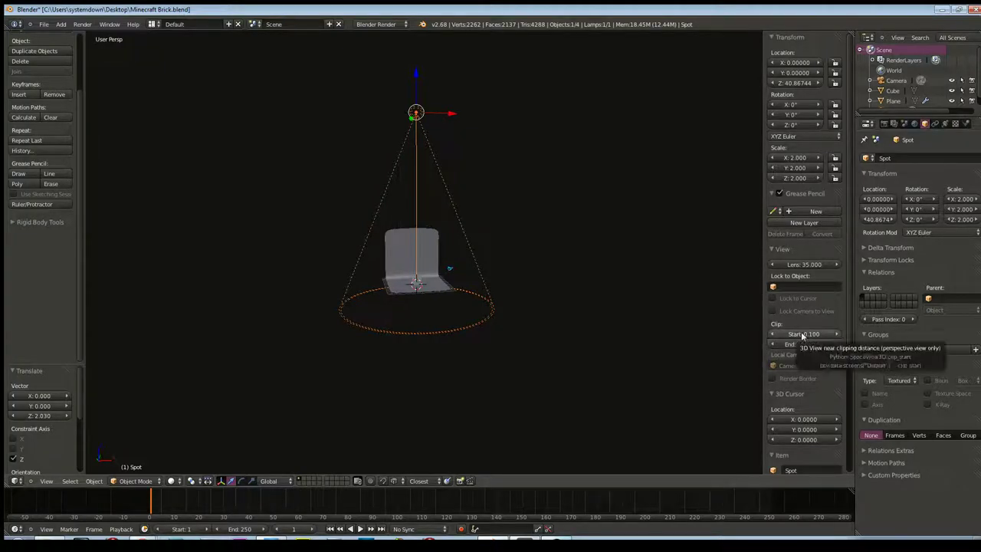
- Raise the spot lamp's energy to 1.380 and widen its cone angle
left_click(943, 125)
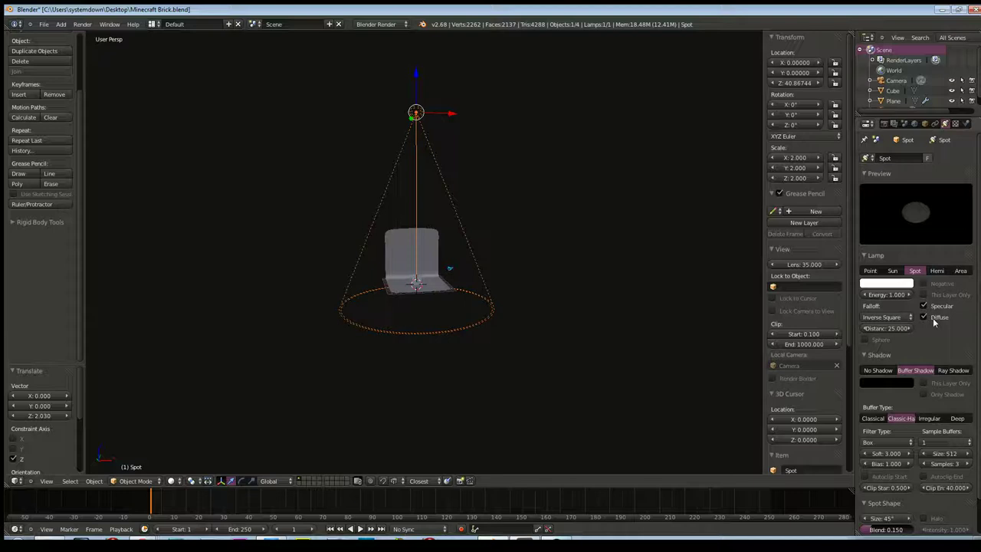
left_click_drag(871, 296, 883, 296)
scroll(914, 350, "down", 2)
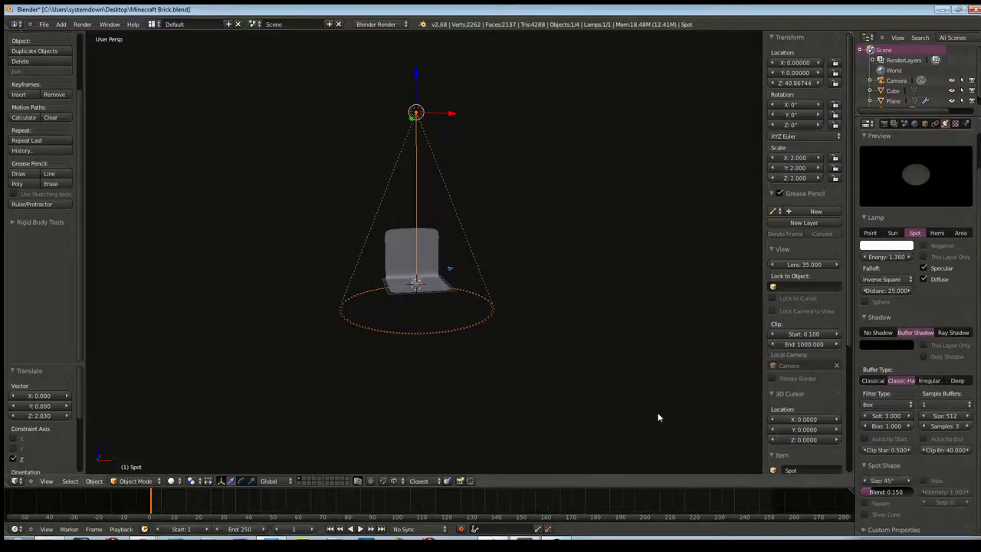
scroll(463, 157, "up", 2)
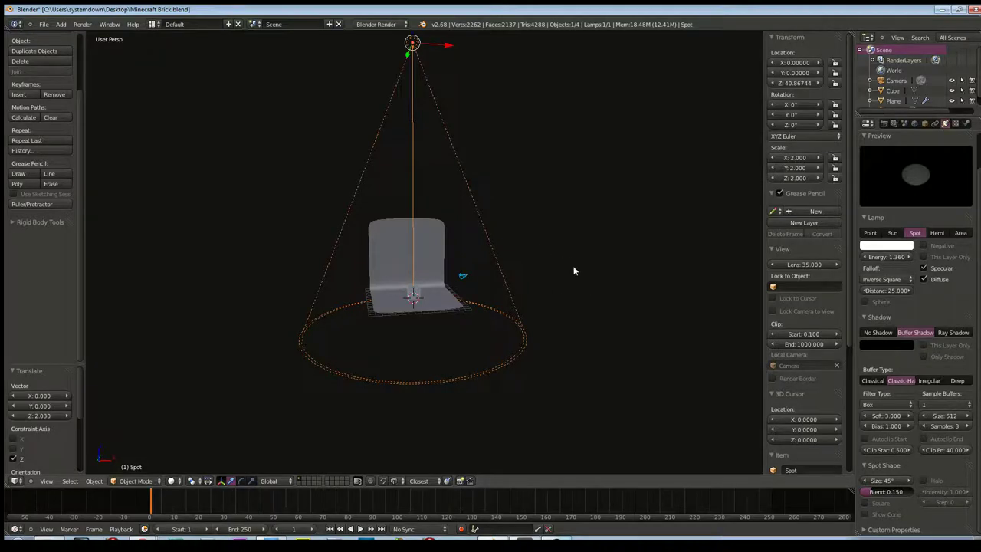
middle_click_drag(562, 243, 556, 338, "shift")
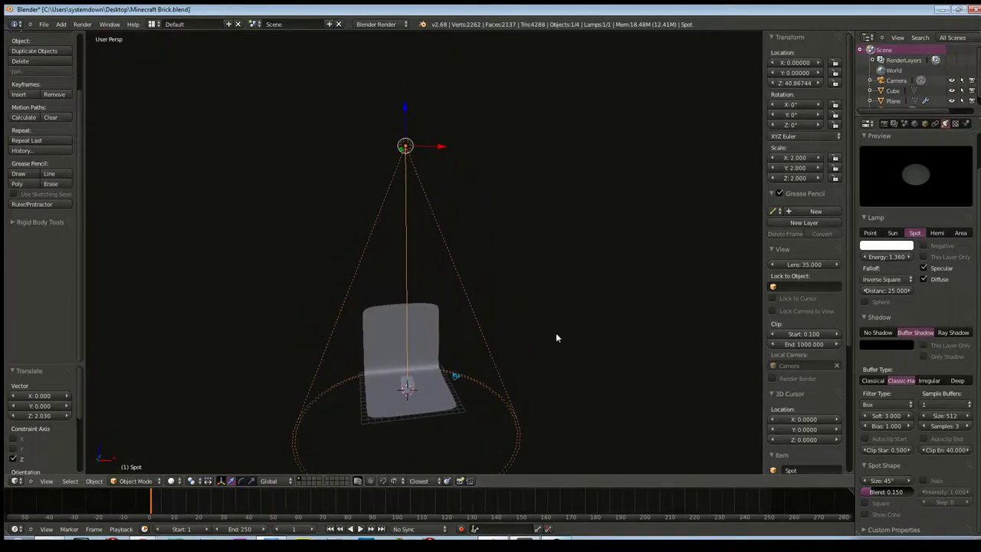
mouse_move(874, 481)
left_mouse_down()
mouse_move(903, 482)
mouse_move(894, 483)
left_mouse_up()
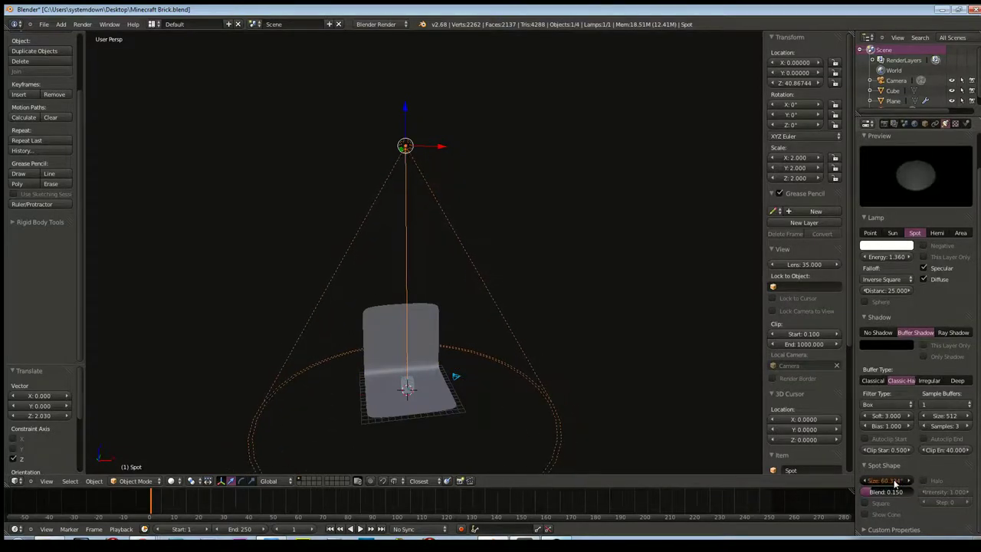
- Lower the spot lamp along Z to about 36.15 units above the backdrop
key("g")
key("z")
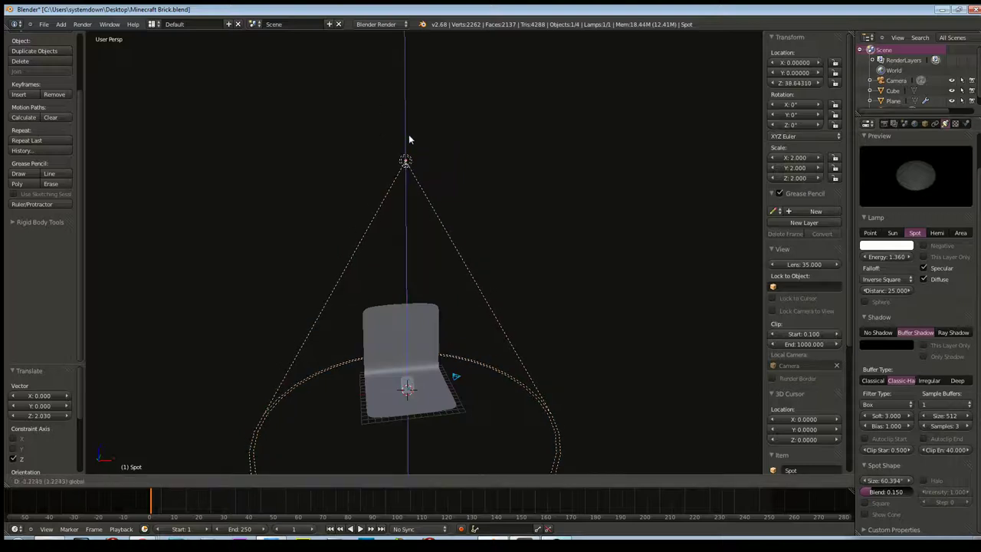
left_click(459, 157)
mouse_move(532, 254)
middle_mouse_down()
mouse_move(493, 165)
mouse_move(535, 235)
mouse_move(518, 231)
middle_mouse_up()
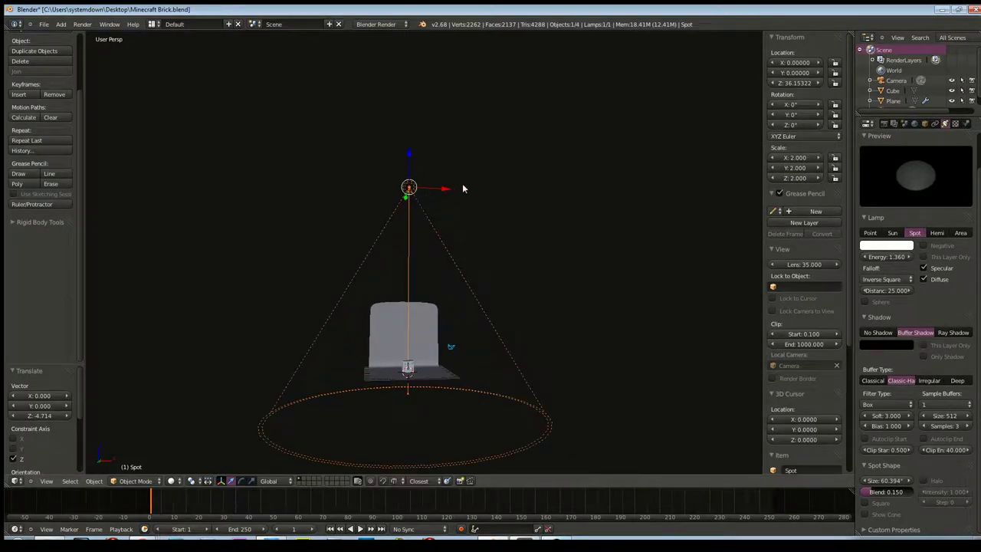
middle_click_drag(460, 188, 441, 233)
key("ctrl+v")
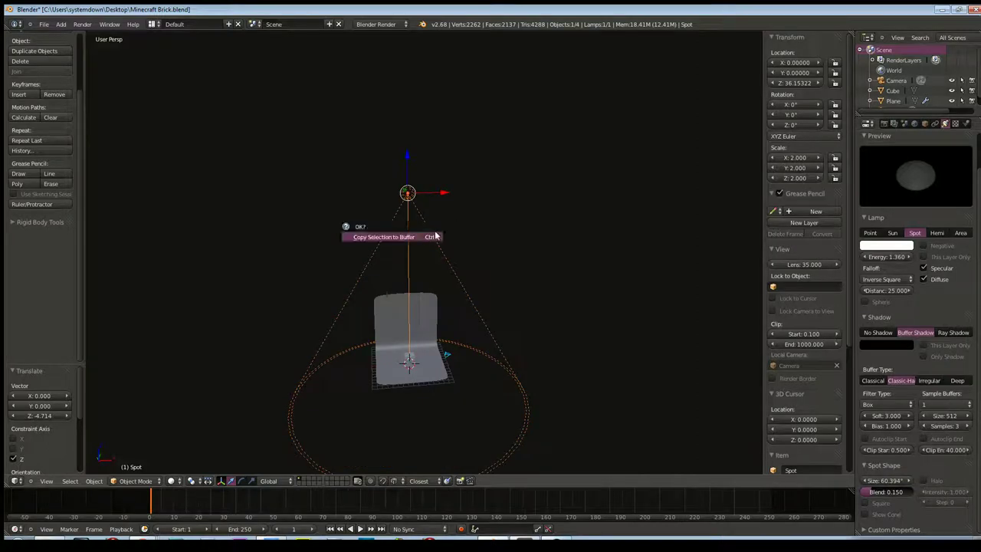
- Paste a copy of the spot lamp and slide it along the X axis
left_click(429, 239)
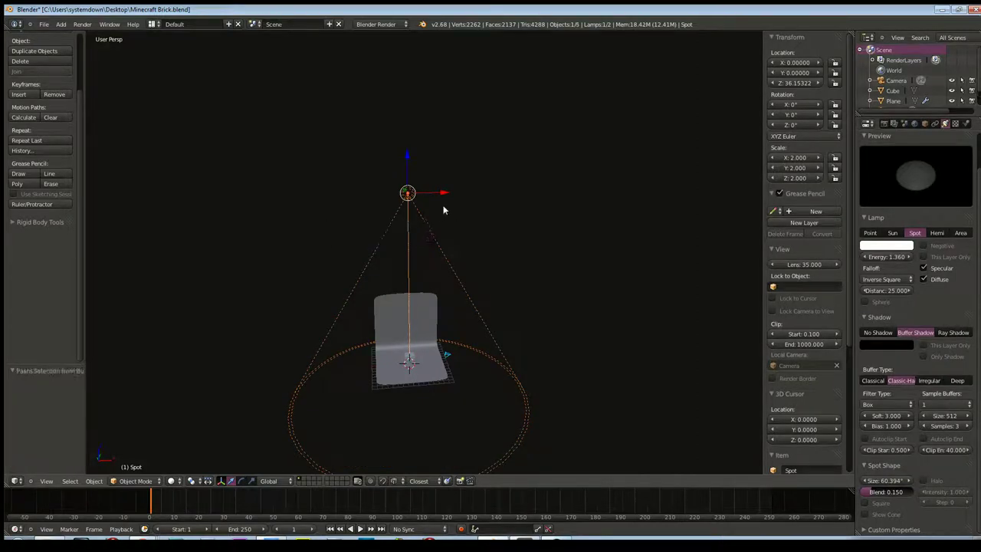
left_click_drag(445, 194, 503, 200)
left_click(503, 200)
middle_click_drag(504, 201, 502, 242)
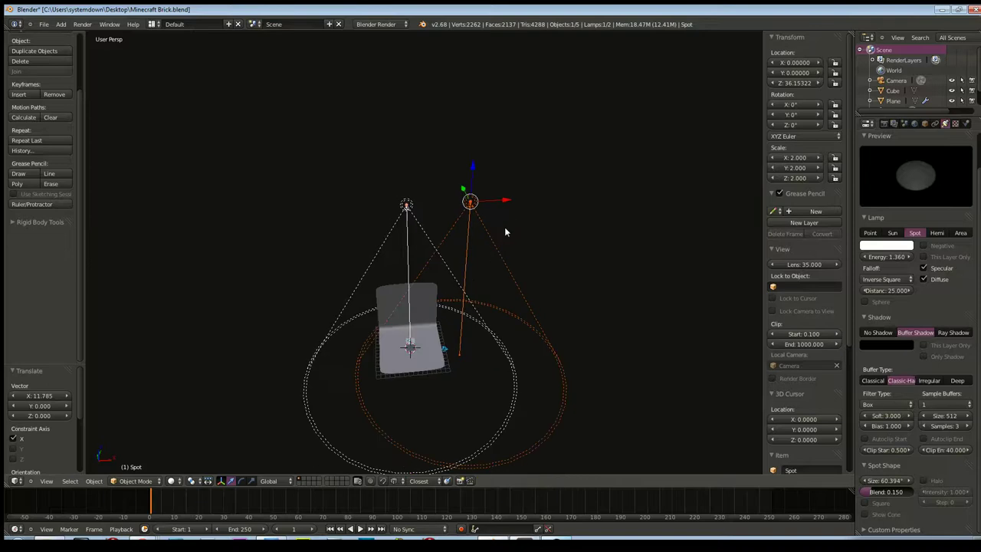
- Tilt the new spot lamp and shift it further right along X
key("r")
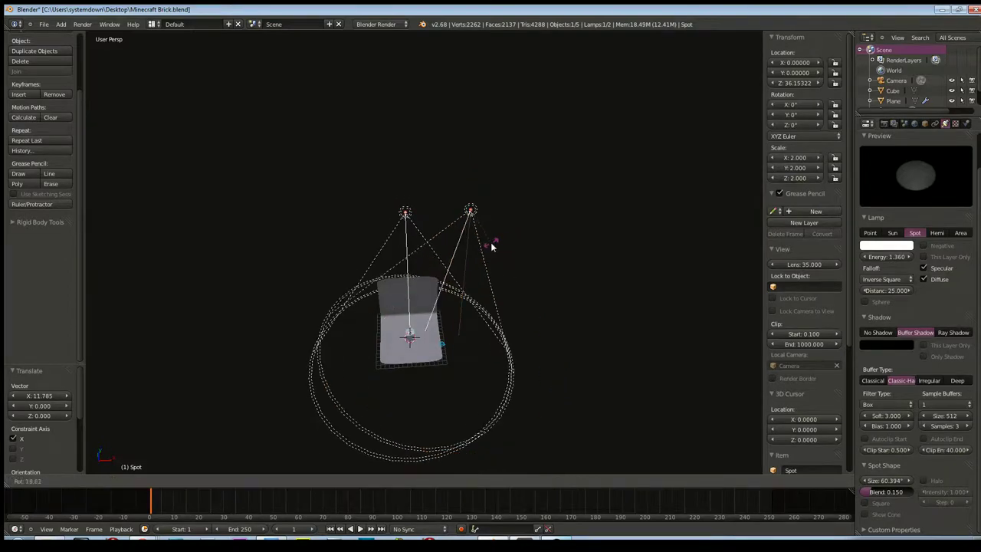
left_click(486, 242)
mouse_move(516, 244)
middle_mouse_down()
mouse_move(482, 182)
mouse_move(503, 188)
middle_mouse_up()
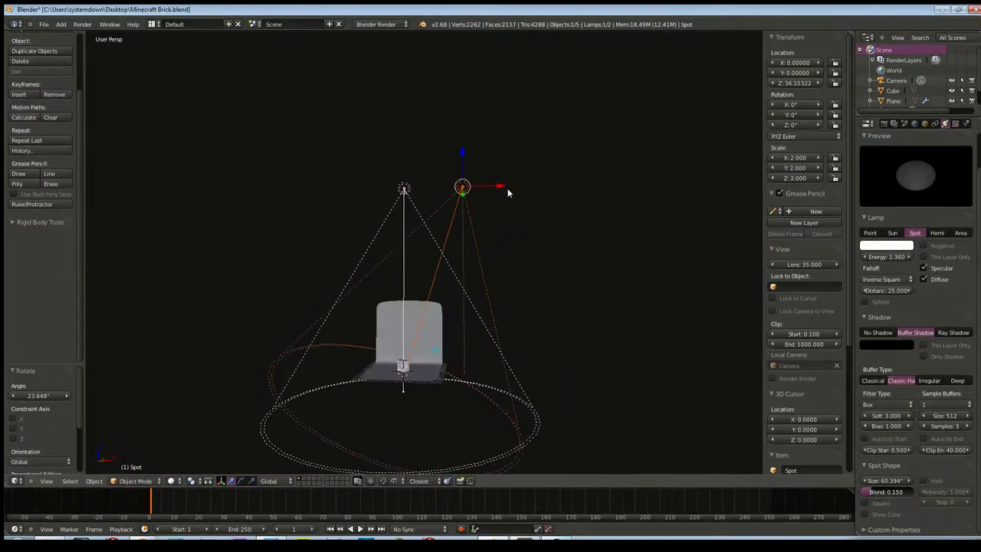
left_click_drag(502, 188, 569, 198)
left_click(576, 193)
- Fine-tune the new lamp's sideways X position and rotate it toward the cube
key("g")
key("x")
left_click(575, 194)
key("g")
key("x")
left_click(537, 198)
key("r")
left_click(512, 288)
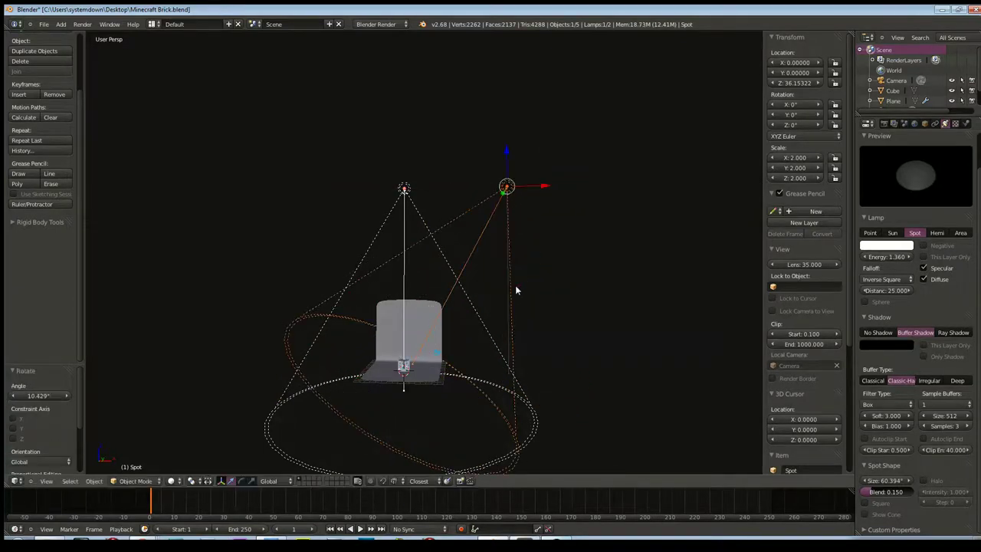
- Lower the second spot lamp along the Z axis
key("g")
key("z")
left_click(506, 195)
mouse_move(505, 202)
middle_mouse_down()
mouse_move(486, 274)
mouse_move(433, 299)
mouse_move(453, 335)
mouse_move(480, 284)
middle_mouse_up()
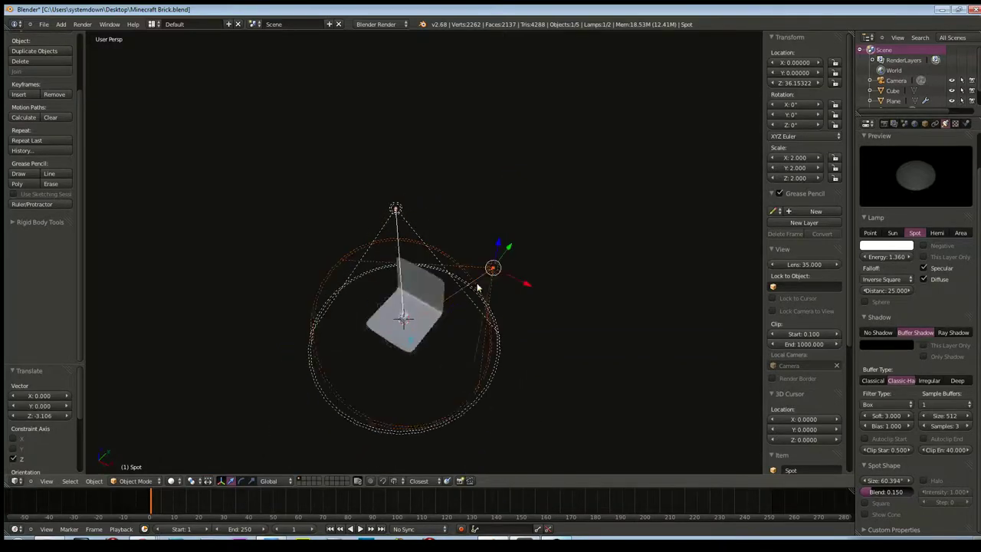
key("KP_1")
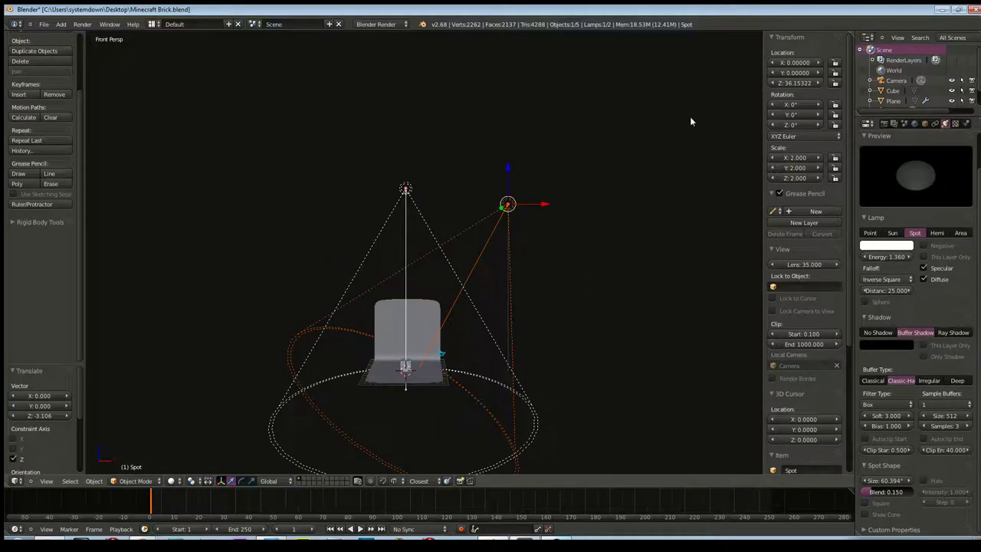
- Reset the lamp's X rotation to 0° and re-tilt it toward the cube
left_click(802, 105)
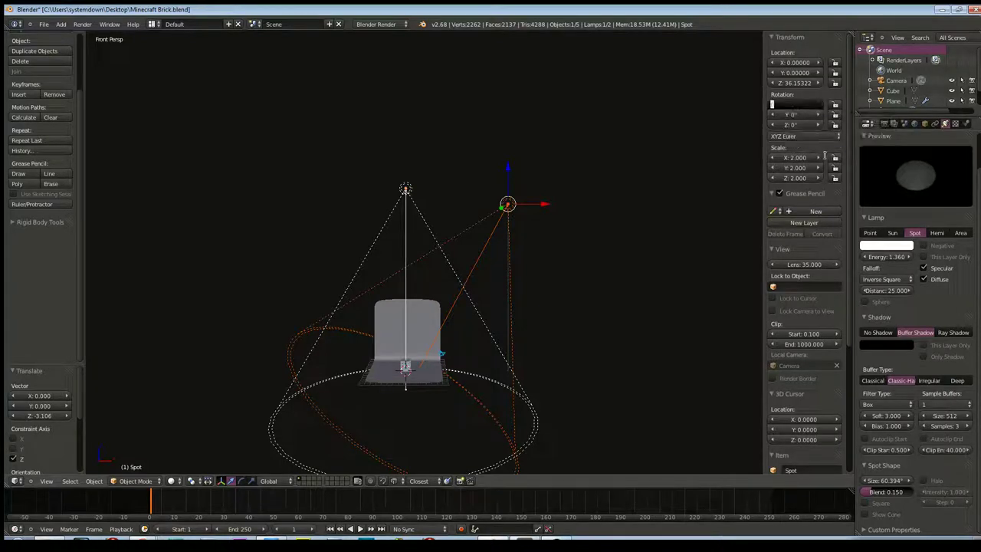
key("Return")
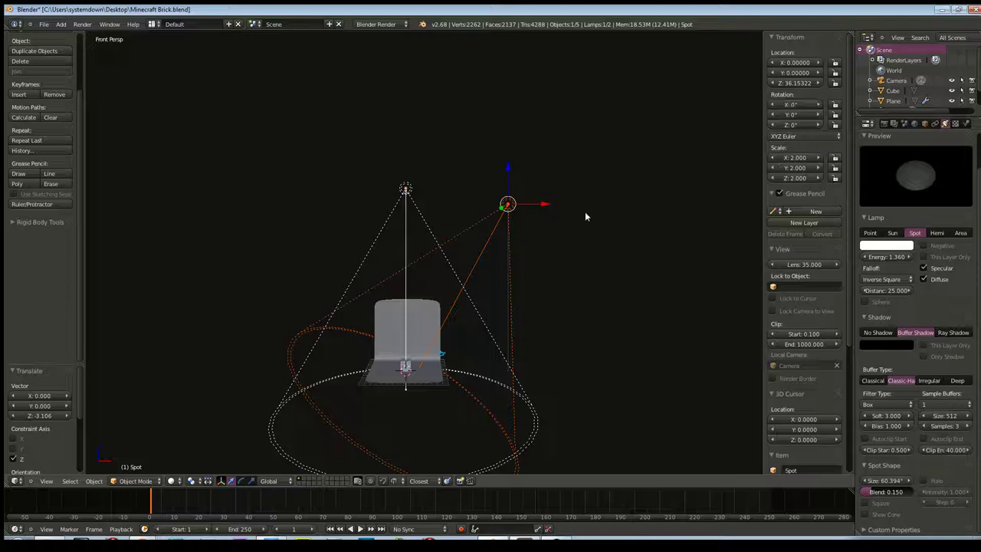
key("r")
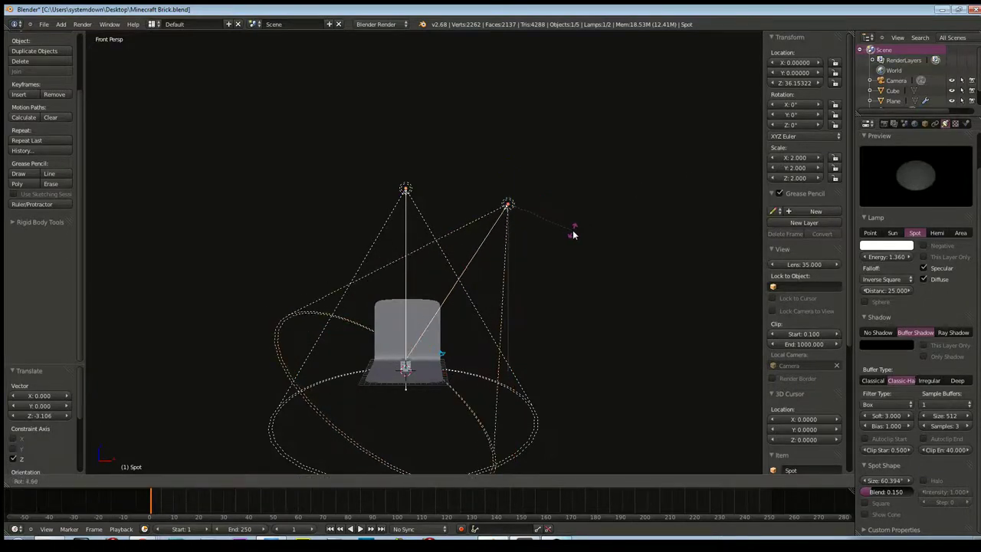
left_click(572, 234)
middle_click_drag(568, 230, 556, 240)
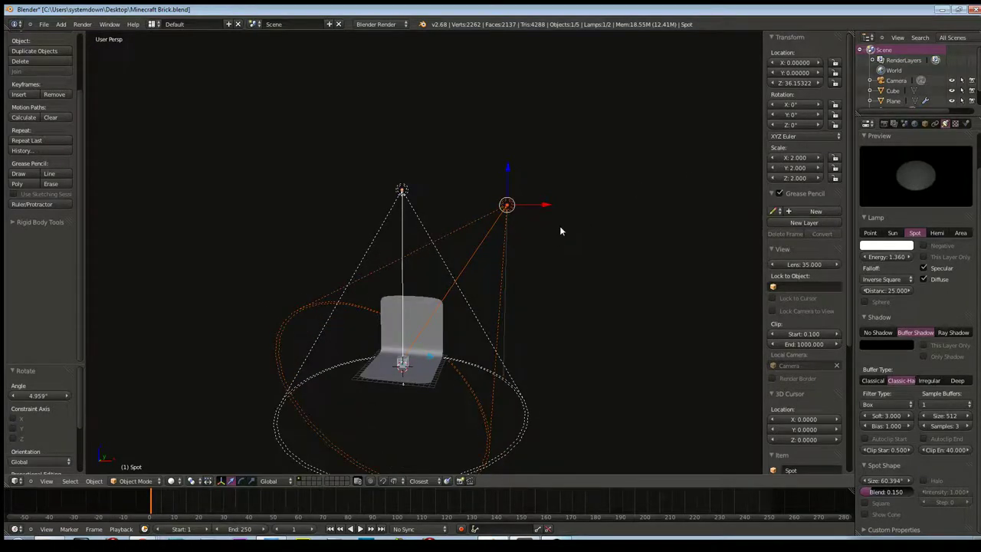
key("KP_3")
key("r")
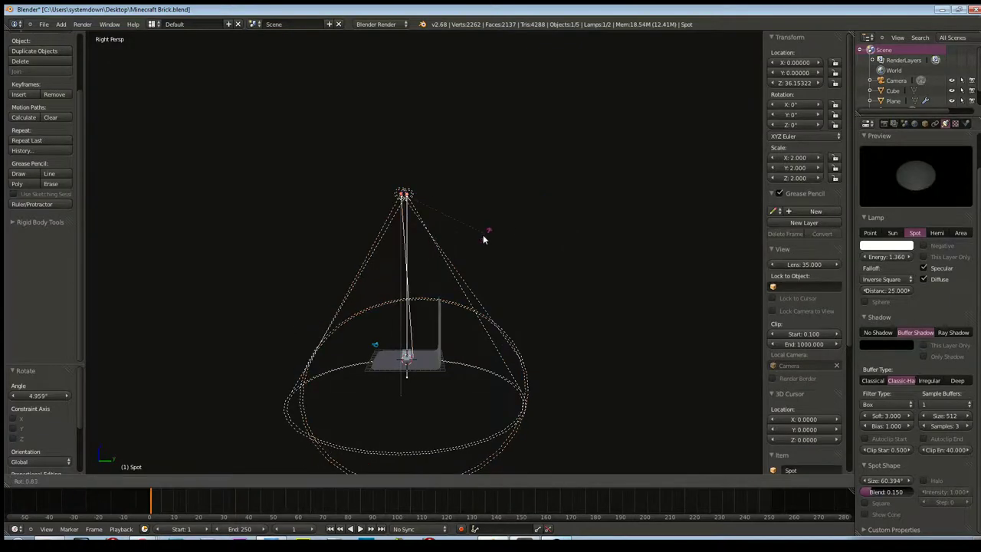
left_click(479, 226)
middle_click_drag(479, 223, 581, 266)
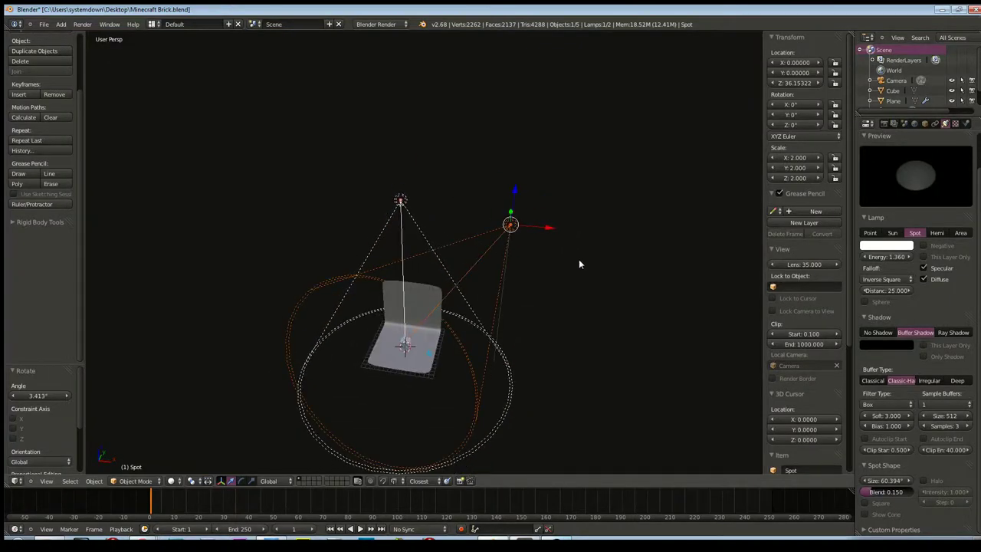
- Paste a third copy of the spot lamp into the scene
key("ctrl+v")
key("Escape")
key("ctrl+v")
left_click(571, 260)
- Place the third lamp left of the others, tilt it toward the cube, and shift it along Y
key("g")
key("x")
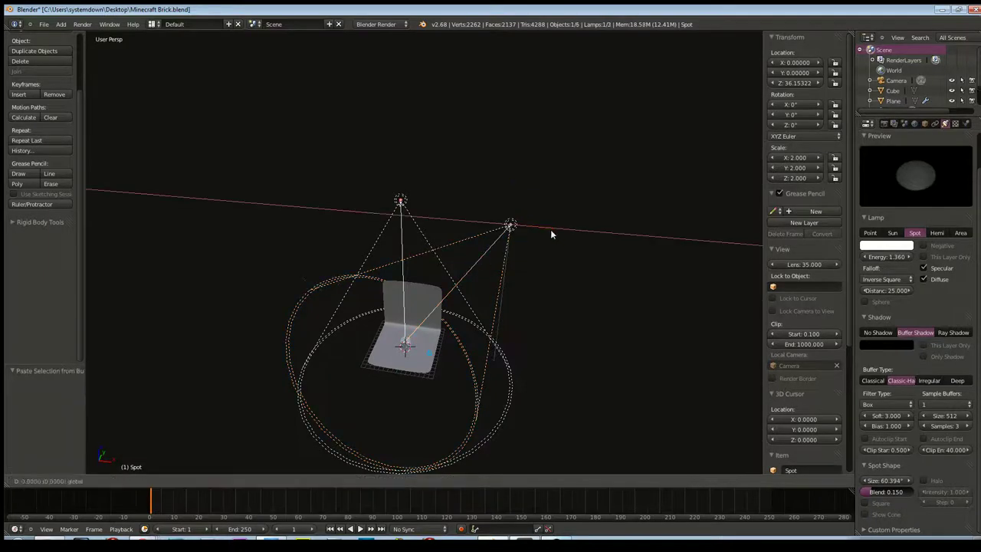
left_click(347, 230)
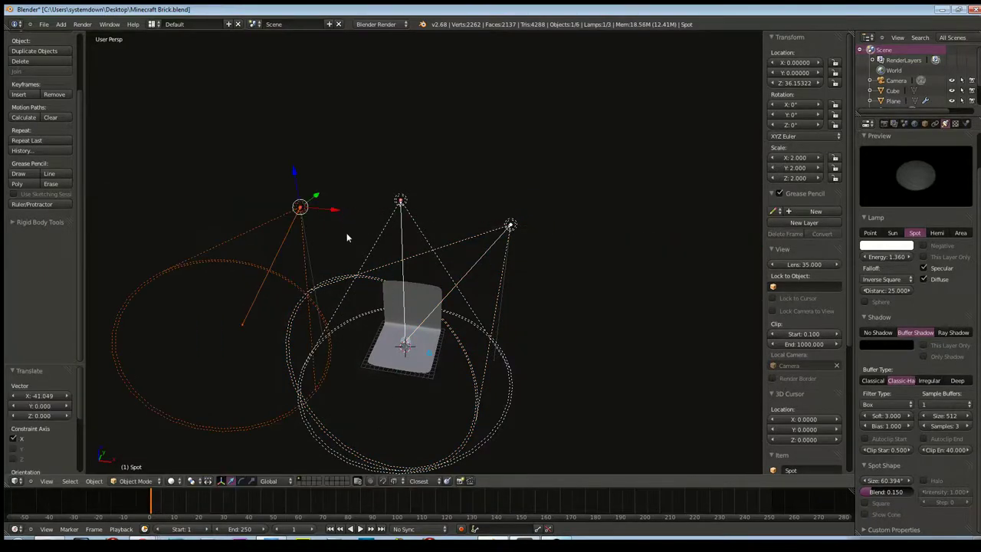
key("KP_1")
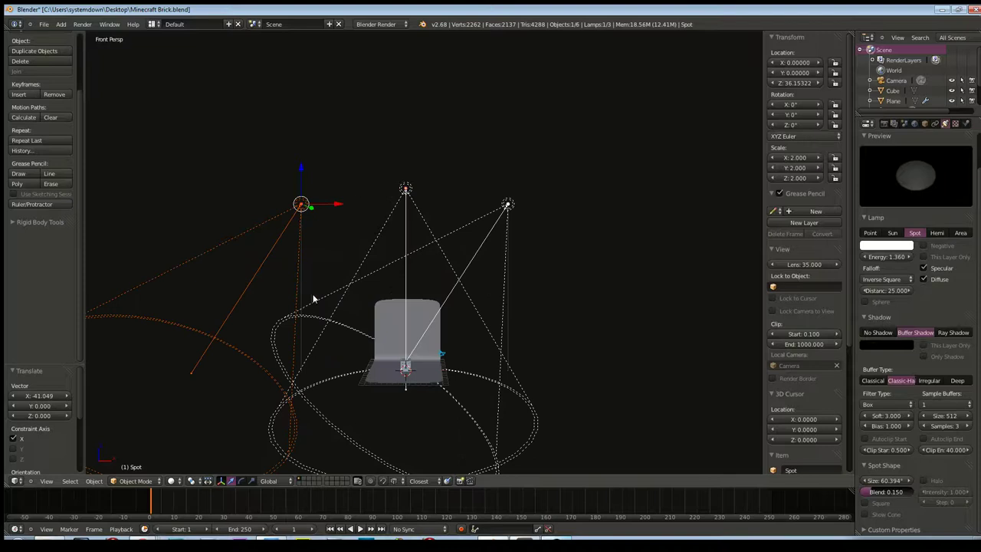
key("r")
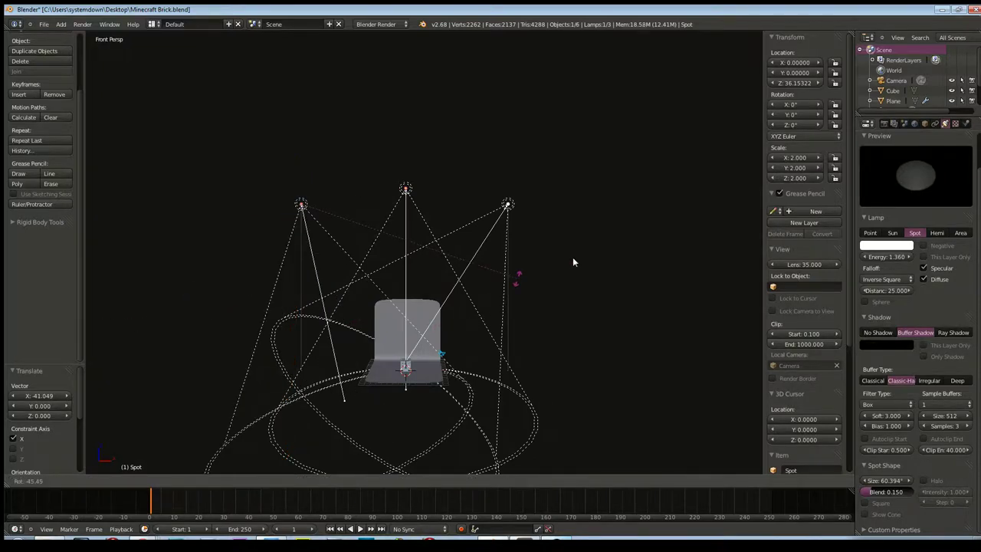
left_click(599, 203)
mouse_move(516, 239)
middle_mouse_down()
mouse_move(518, 302)
mouse_move(517, 205)
mouse_move(495, 294)
middle_mouse_up()
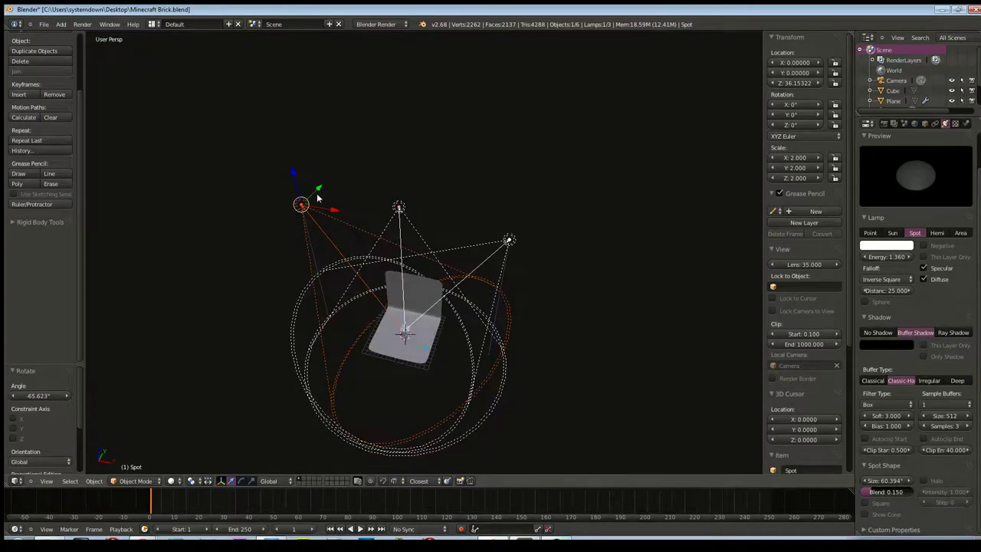
left_click_drag(320, 192, 307, 203)
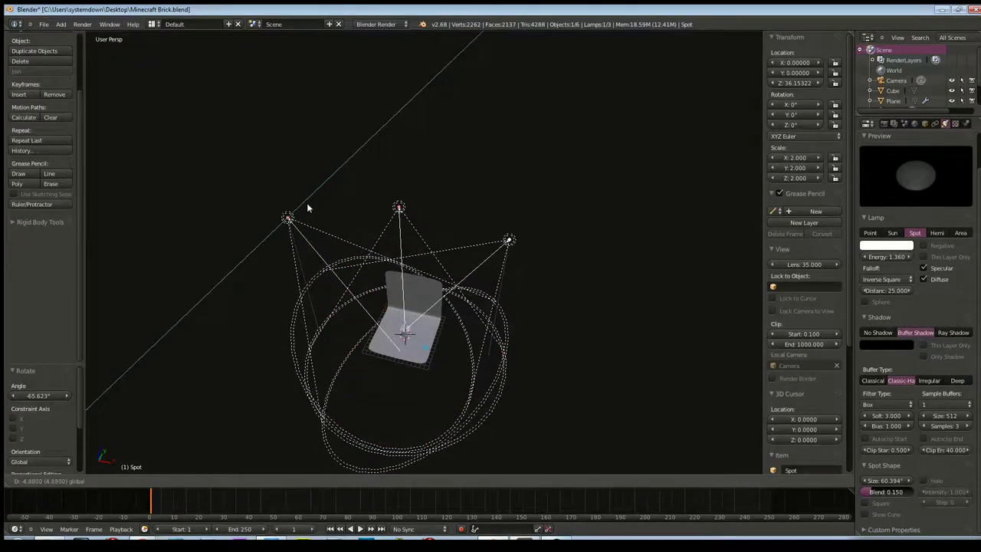
- Reposition Spot.001 along Z and Y and rotate it toward the cube
right_click(511, 240)
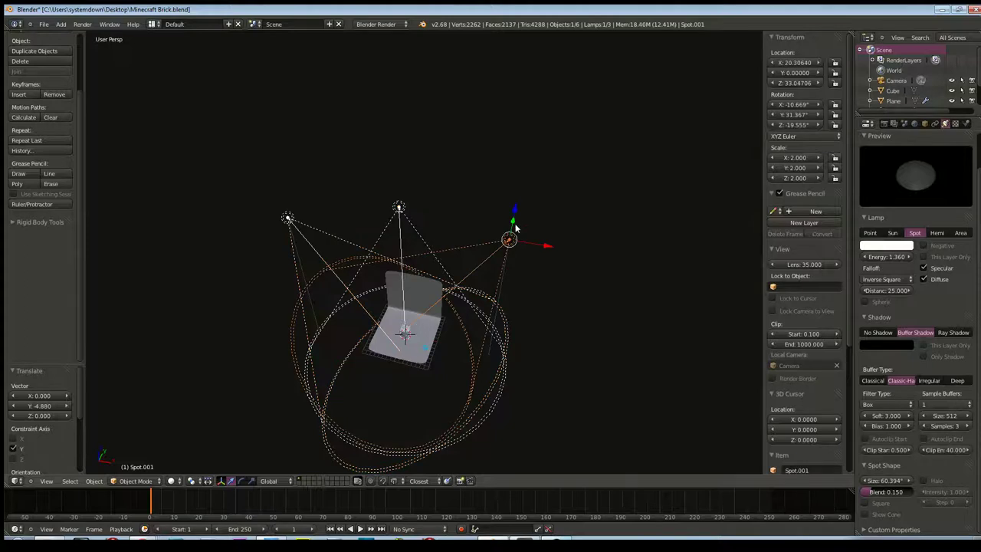
mouse_move(516, 216)
left_mouse_down()
mouse_move(509, 242)
mouse_move(513, 222)
left_mouse_up()
middle_click_drag(513, 222, 507, 245)
left_click_drag(507, 246, 499, 248)
mouse_move(499, 248)
middle_mouse_down()
mouse_move(595, 256)
mouse_move(515, 305)
middle_mouse_up()
key("KP_3")
key("r")
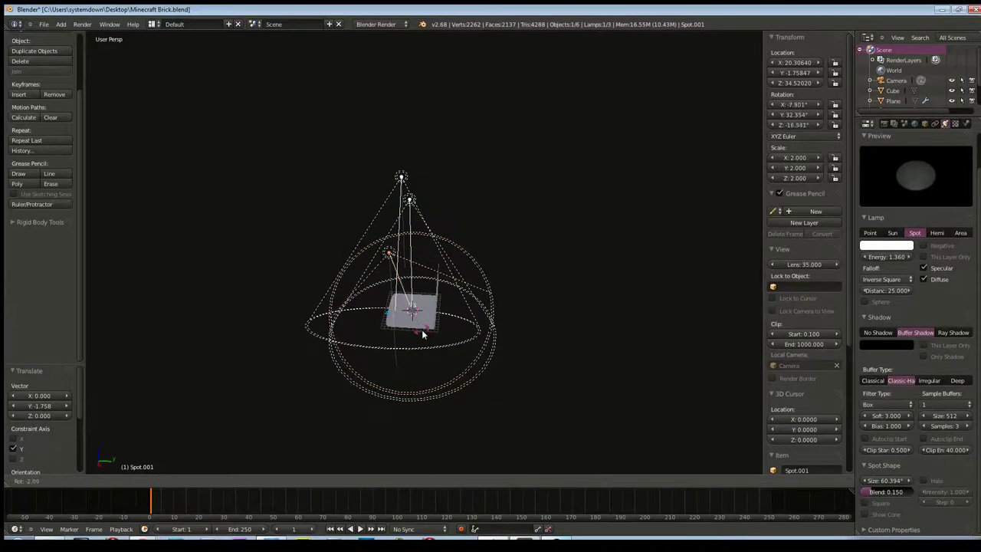
left_click(429, 338)
middle_click_drag(429, 338, 368, 266)
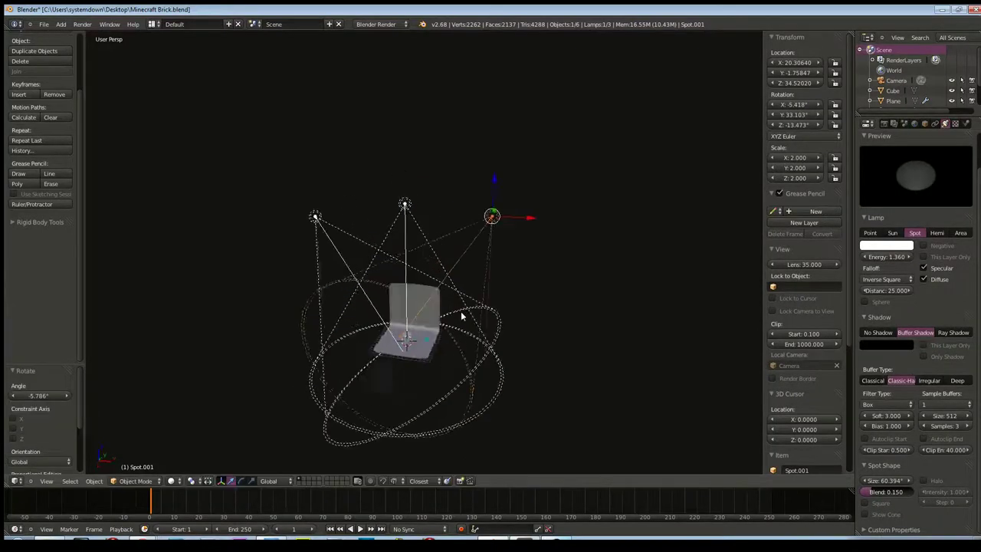
- Rotate Spot.002 toward the cube as seen from the left side
key("ctrl+KP_3")
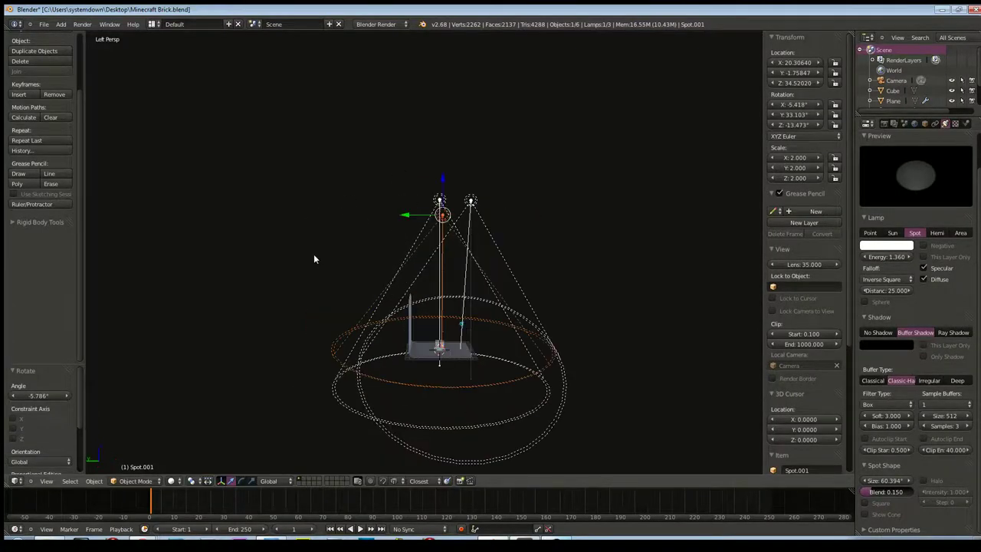
right_click(474, 202)
key("r")
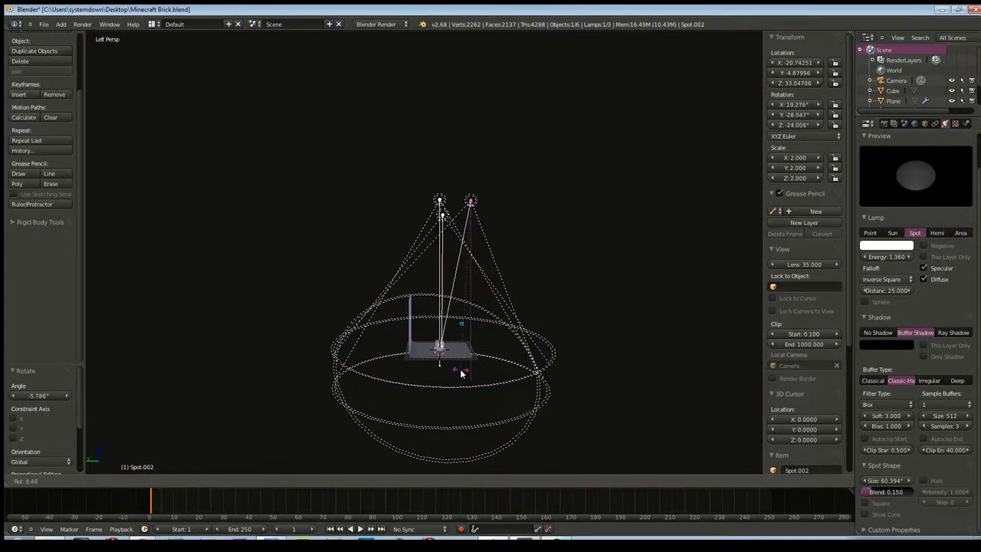
left_click(543, 281)
mouse_move(544, 280)
middle_mouse_down()
mouse_move(400, 245)
mouse_move(421, 315)
mouse_move(449, 253)
middle_mouse_up()
- Move the original Spot lamp back along Y and tilt it 9.318° around X
right_click(425, 211)
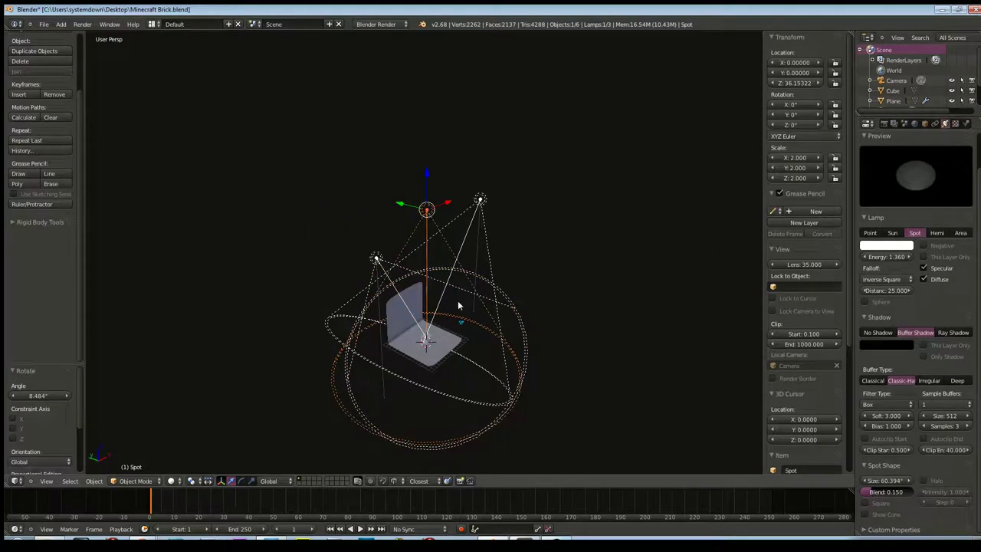
left_click_drag(398, 207, 424, 220)
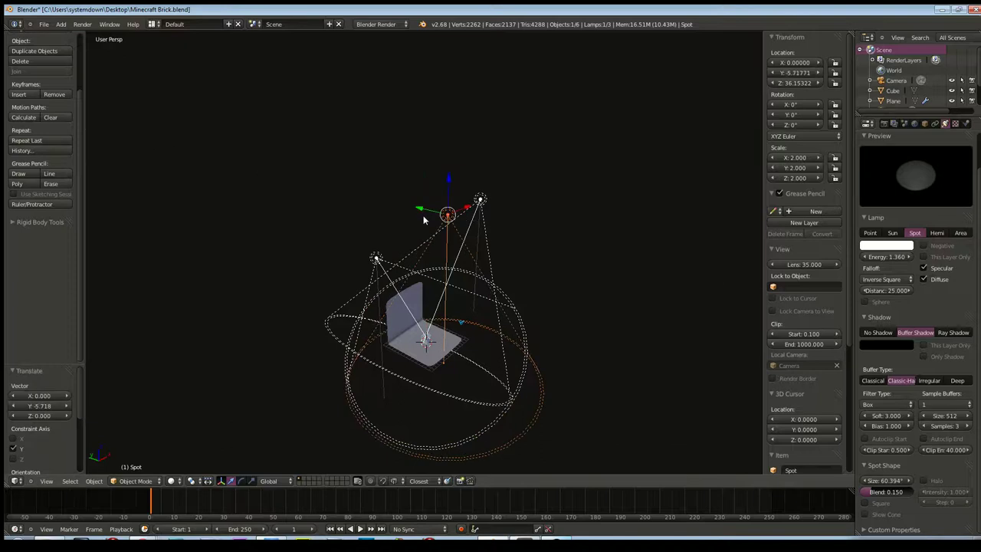
key("KP_3")
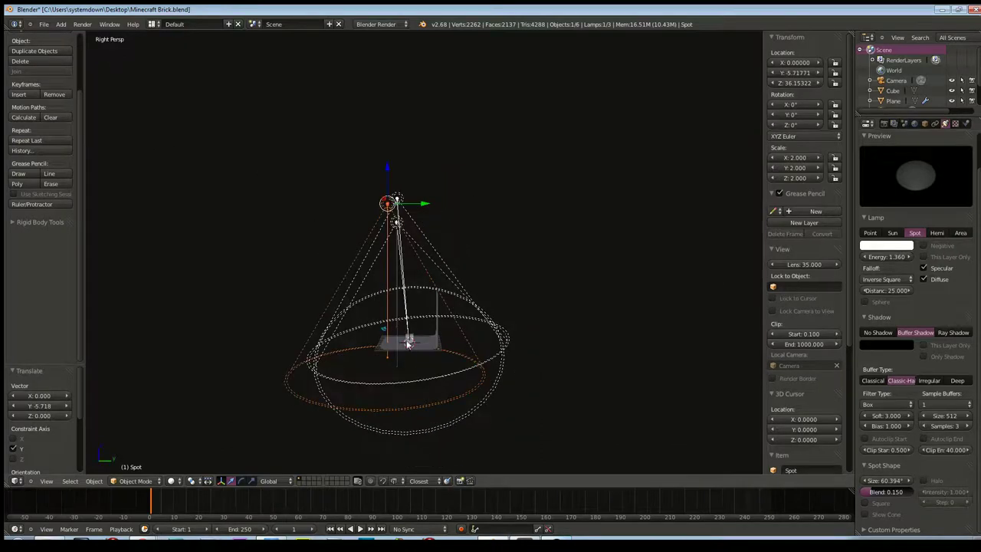
key("r")
left_click(391, 355)
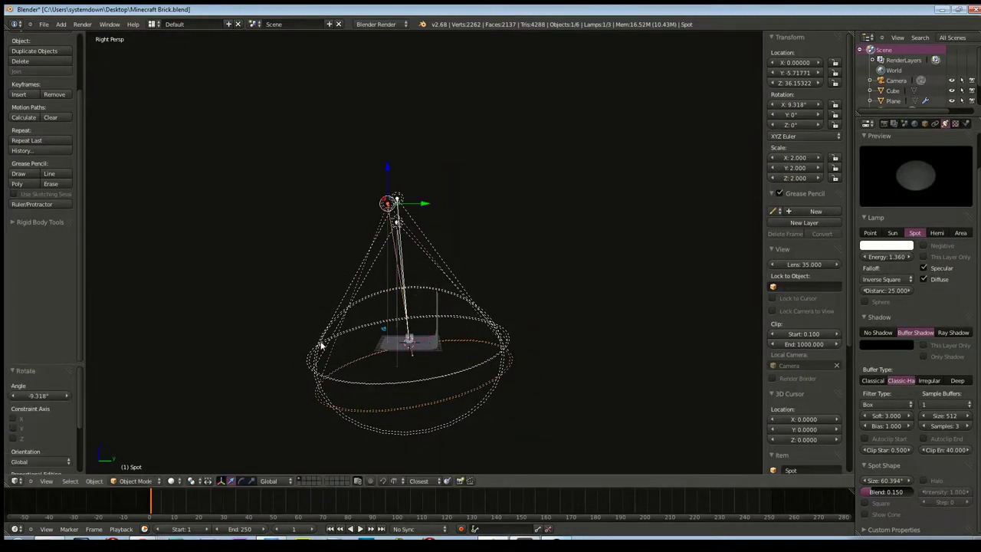
mouse_move(391, 354)
middle_mouse_down()
mouse_move(453, 378)
mouse_move(460, 314)
mouse_move(525, 292)
mouse_move(538, 337)
mouse_move(418, 402)
mouse_move(499, 345)
mouse_move(501, 304)
mouse_move(431, 368)
mouse_move(427, 296)
mouse_move(408, 320)
middle_mouse_up()
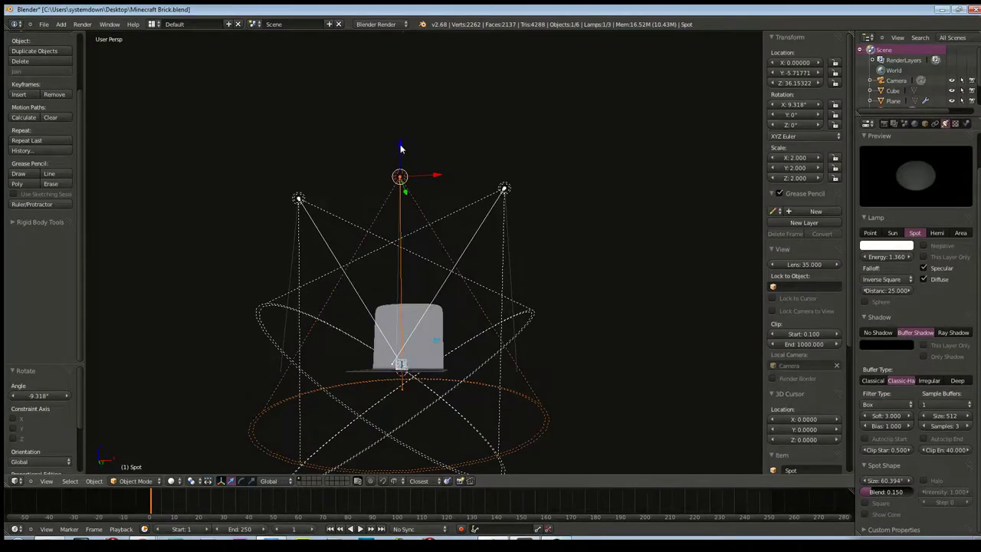
- Adjust the Z heights of Spot, Spot.001 and Spot.002, then render a test image
key("g")
key("z")
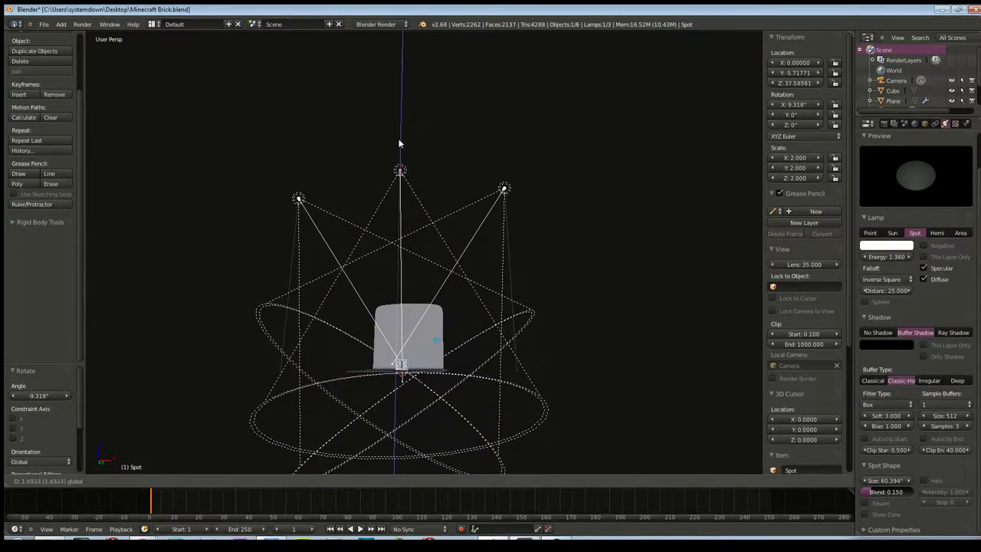
left_click(487, 161)
right_click(504, 186)
key("g")
key("z")
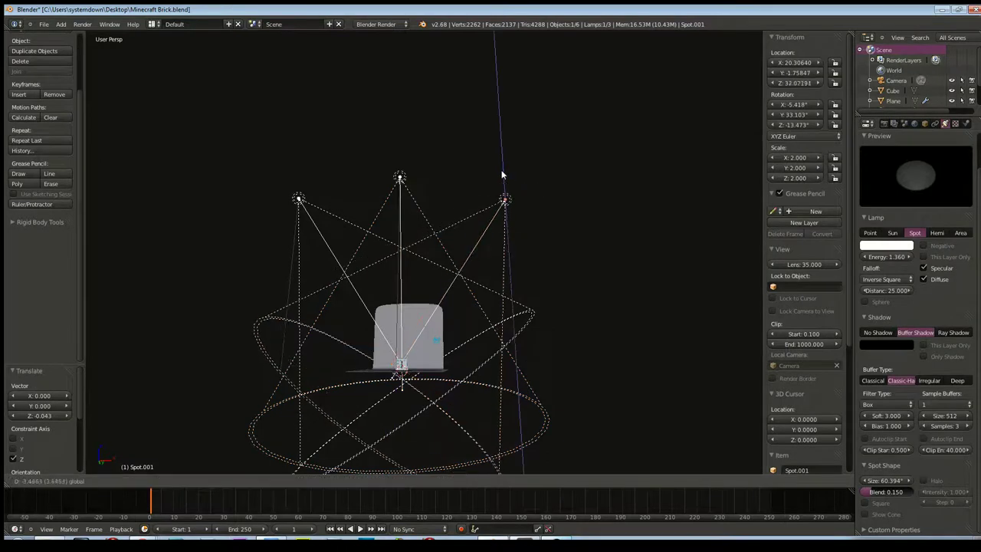
left_click(501, 171)
right_click(306, 196)
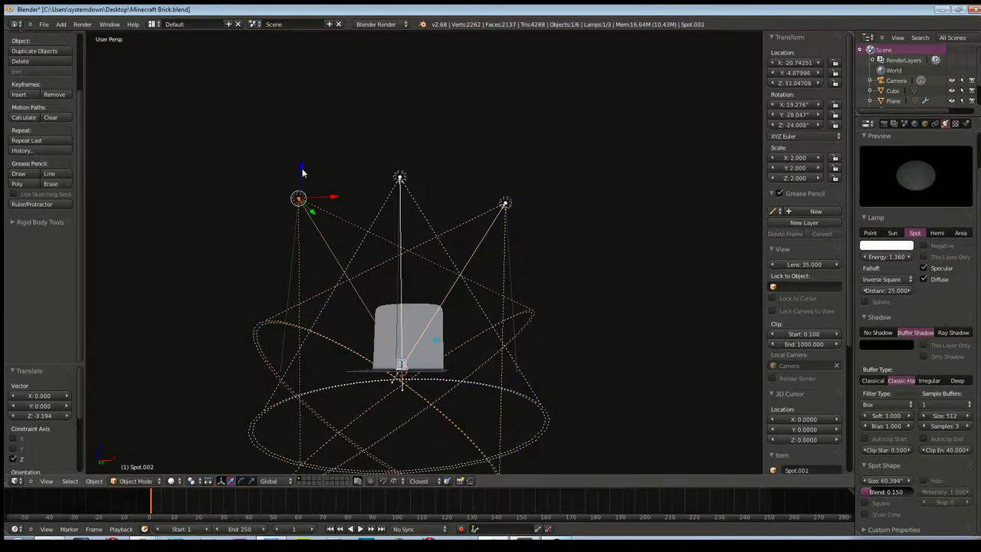
key("g")
key("z")
left_click(307, 173)
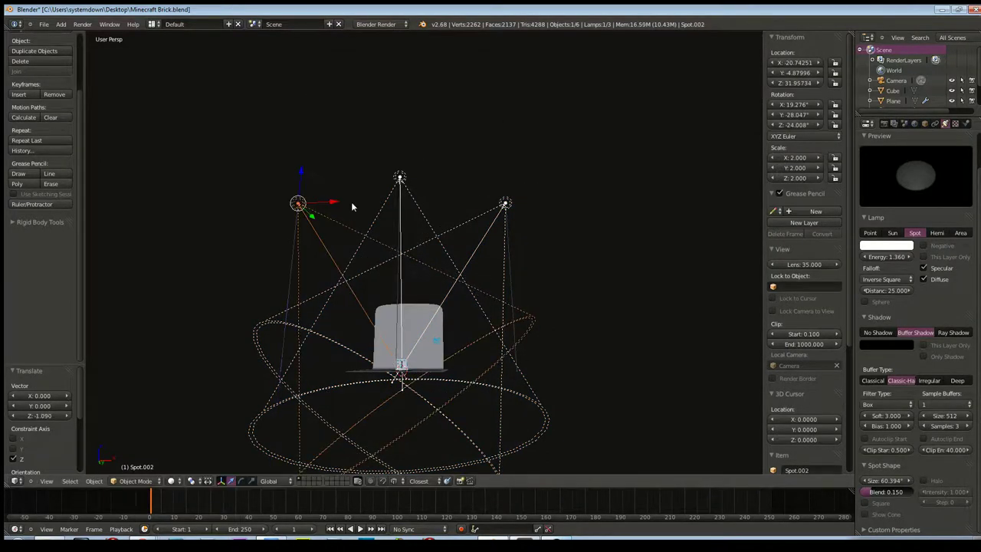
middle_click_drag(351, 202, 367, 246)
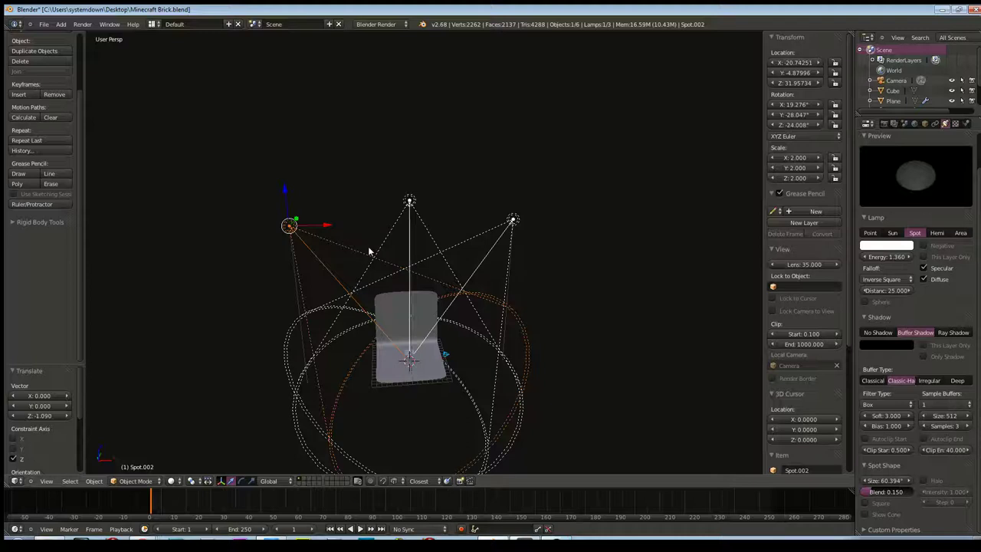
key("F12")
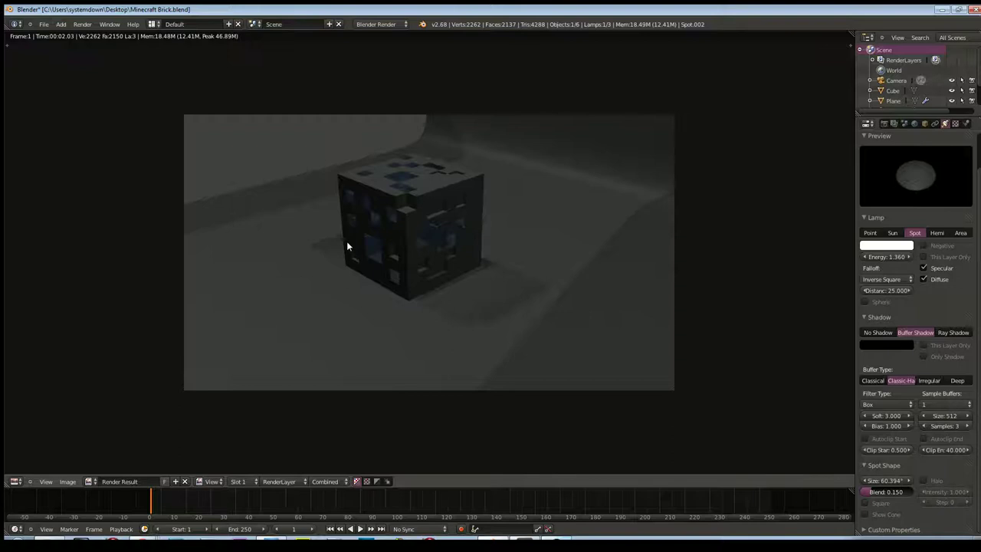
- Raise all three spot lamps' energy to 2.380, re-render, and bring up World settings
key("Escape")
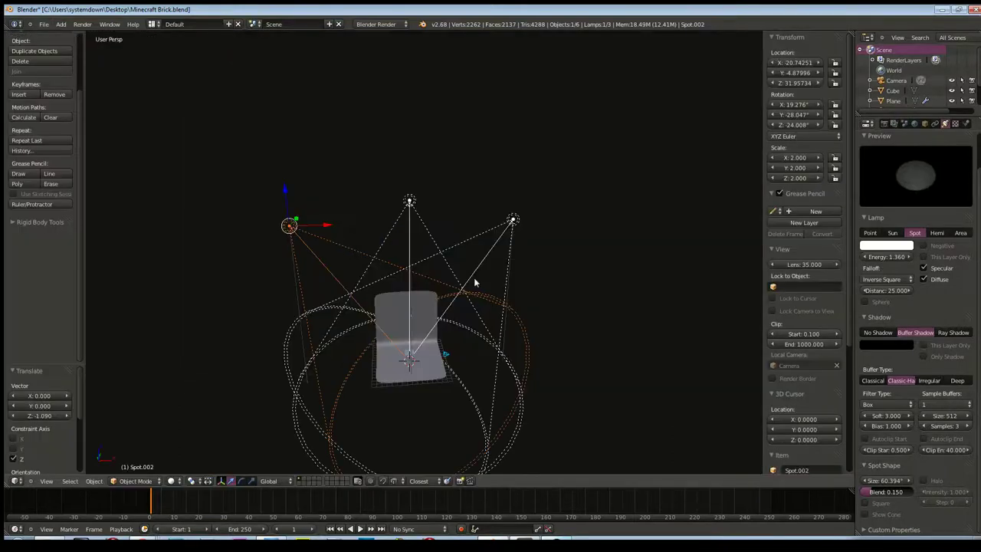
left_click(410, 202, "shift")
left_click(512, 221, "shift")
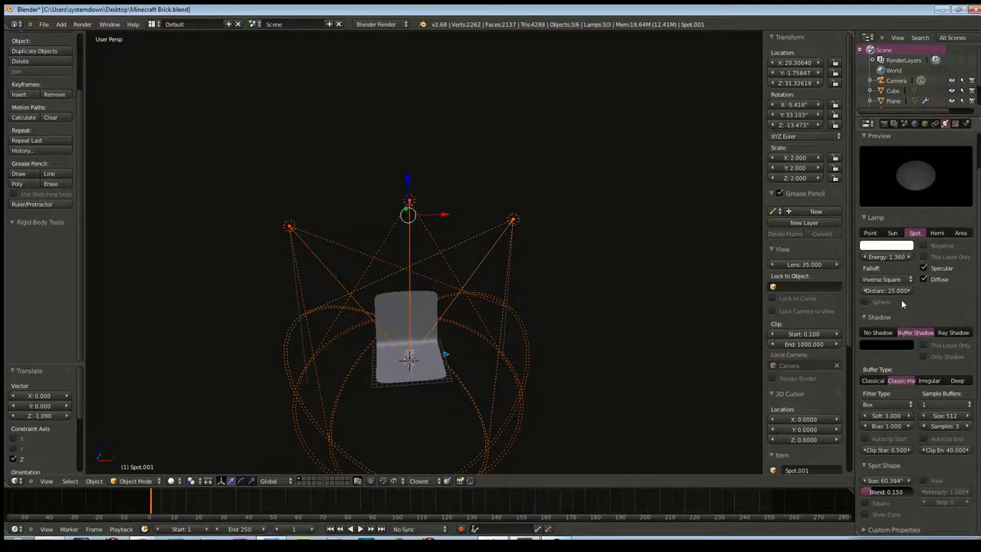
left_click_drag(888, 262, 917, 260)
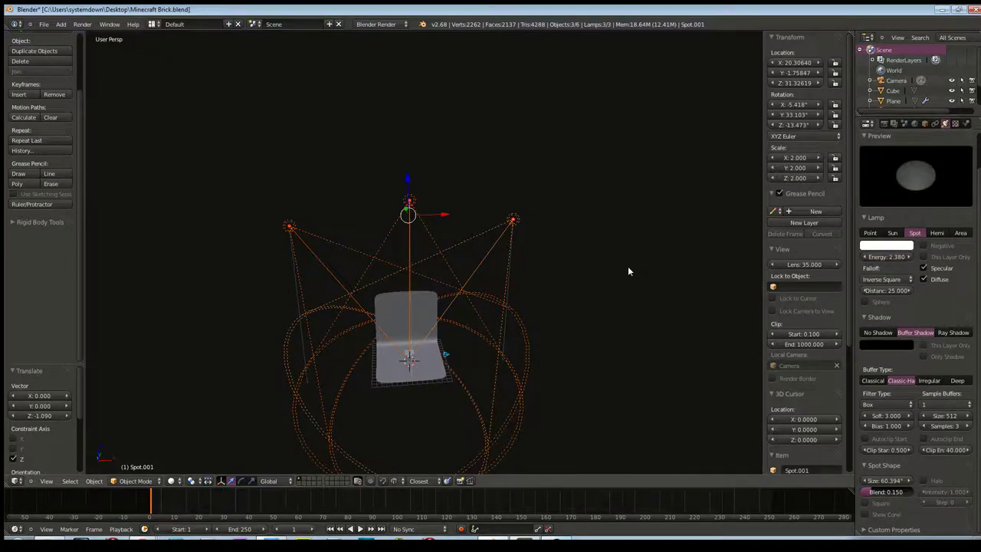
key("F12")
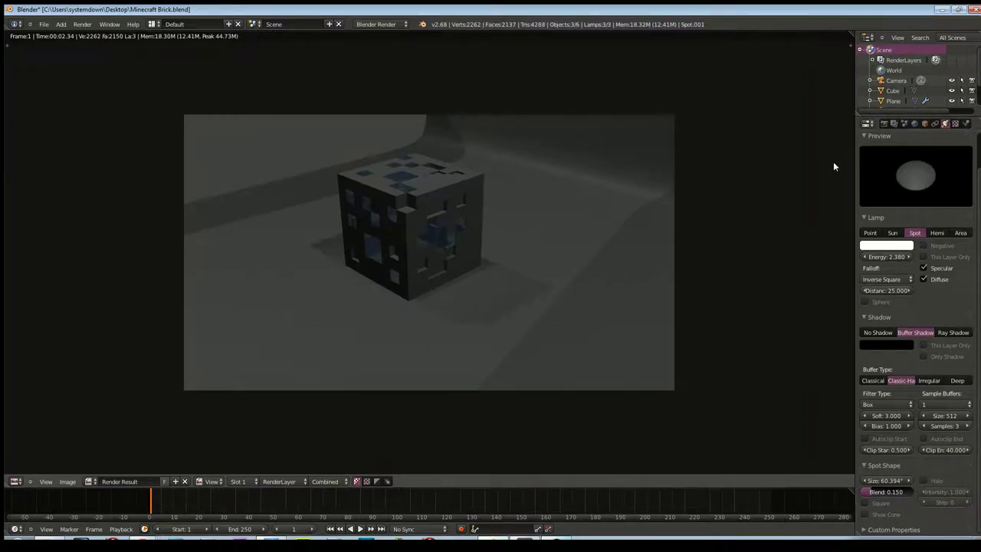
left_click(914, 123)
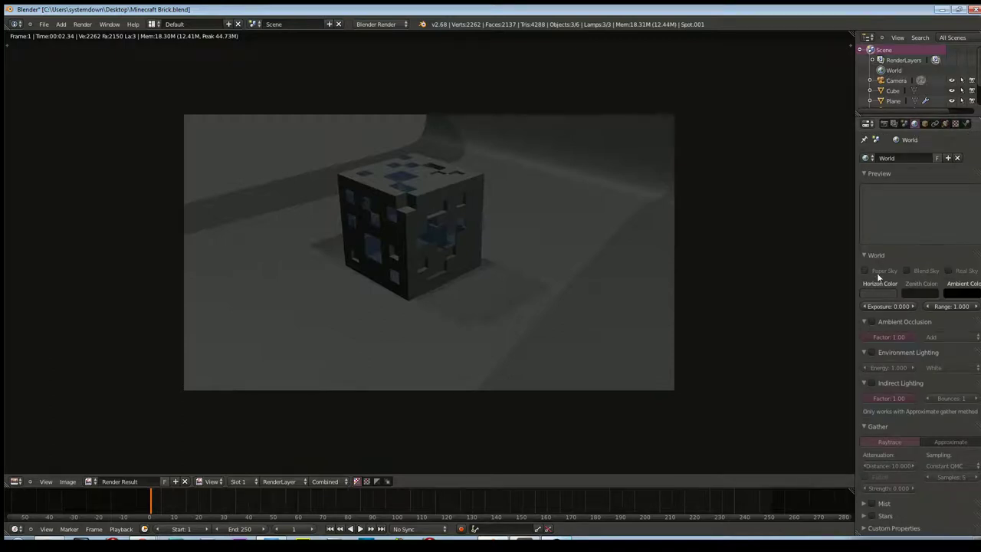
- Enable ambient occlusion with factor 0.43 and render a test image
key("Escape")
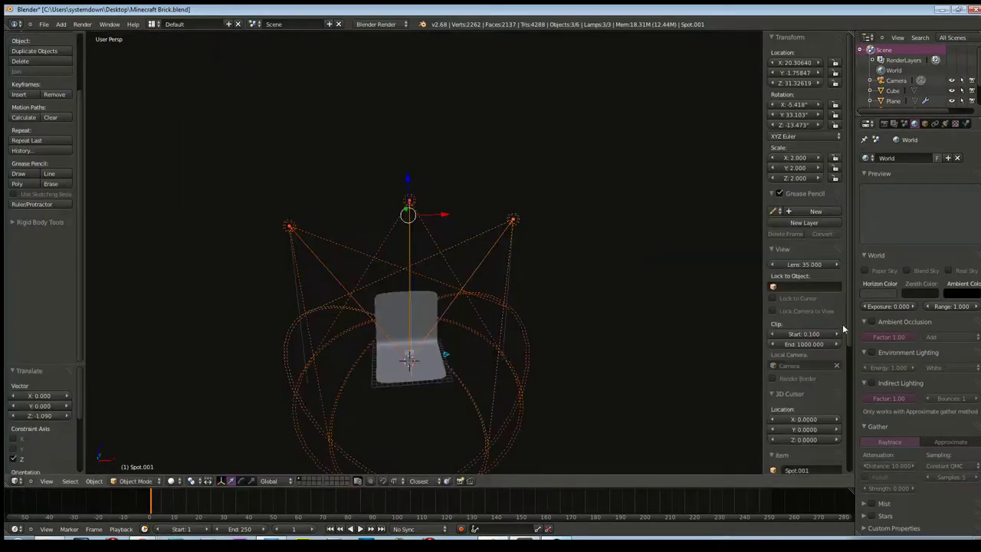
left_click(871, 321)
left_click(870, 338)
type("0.43")
key("Return")
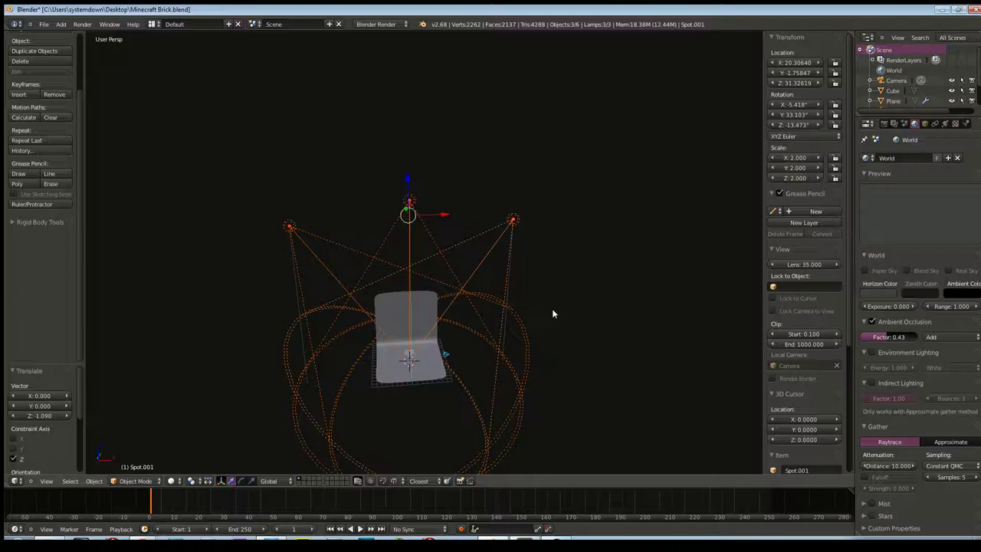
key("F12")
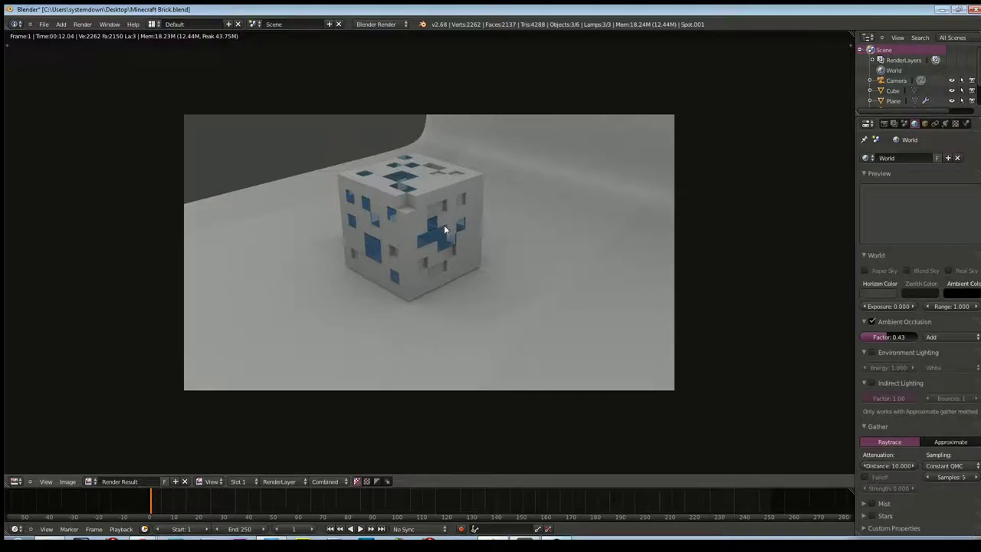
key("Escape")
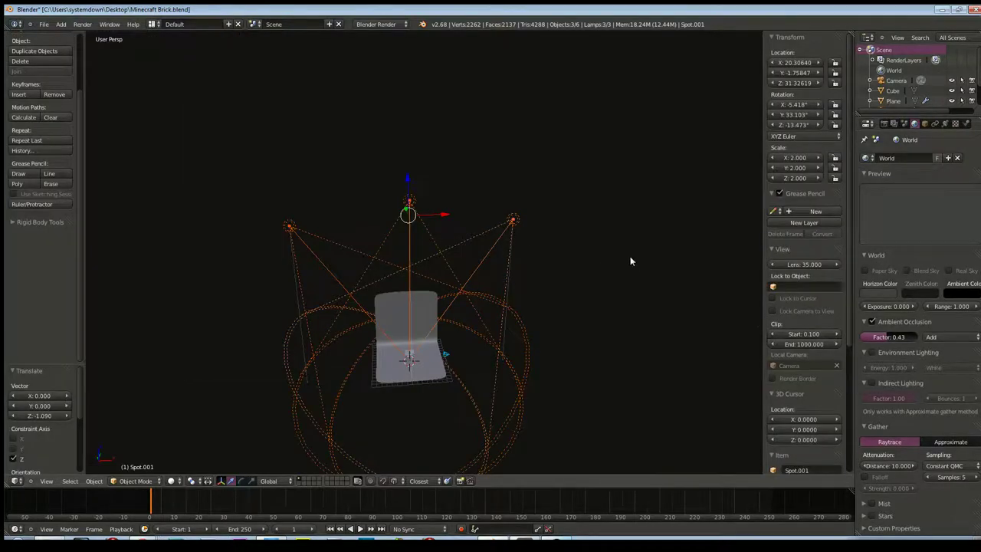
- Raise the ambient occlusion factor to 0.61 and render again
left_click_drag(890, 337, 903, 345)
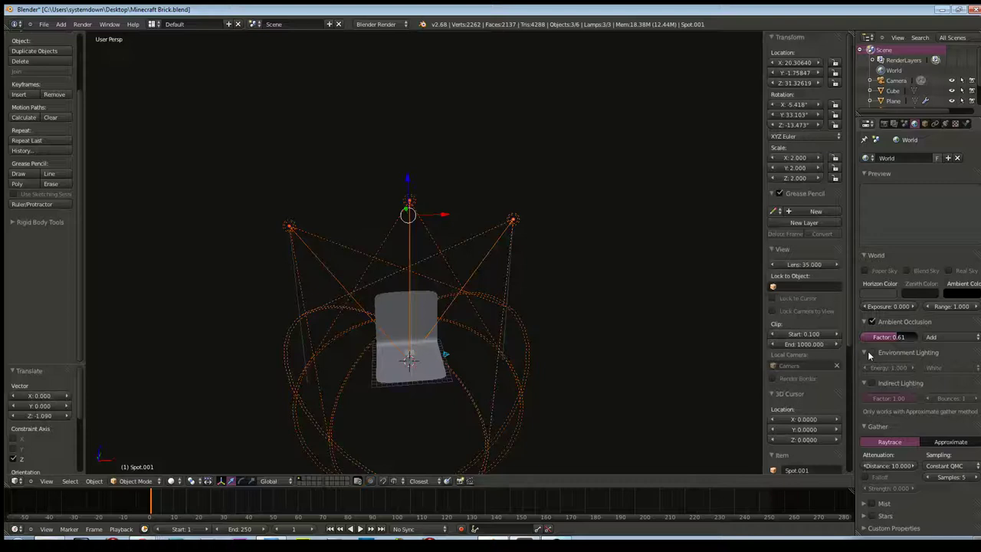
key("F12")
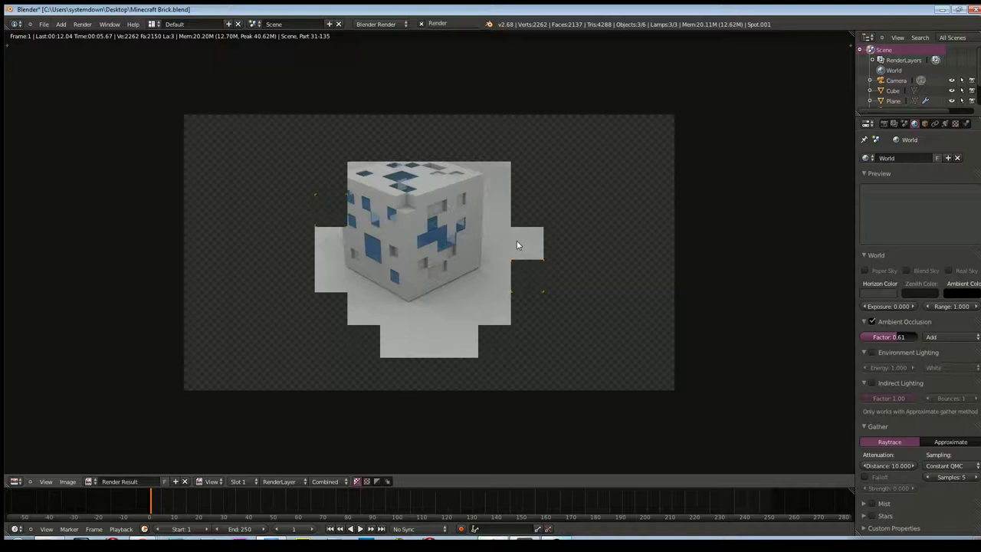
key("Escape")
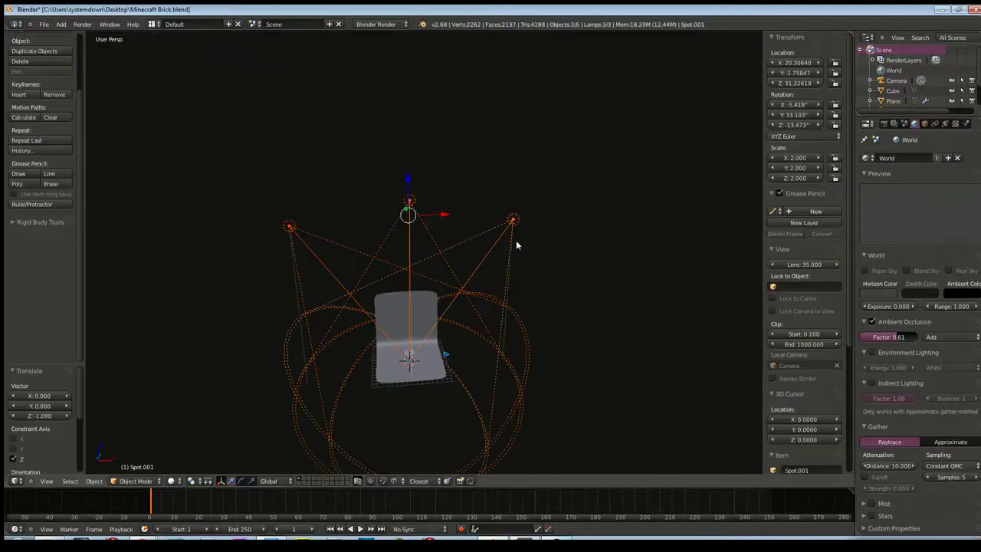
- Look through the camera at frame 0 with all objects deselected
key("KP_0")
key("shift+z")
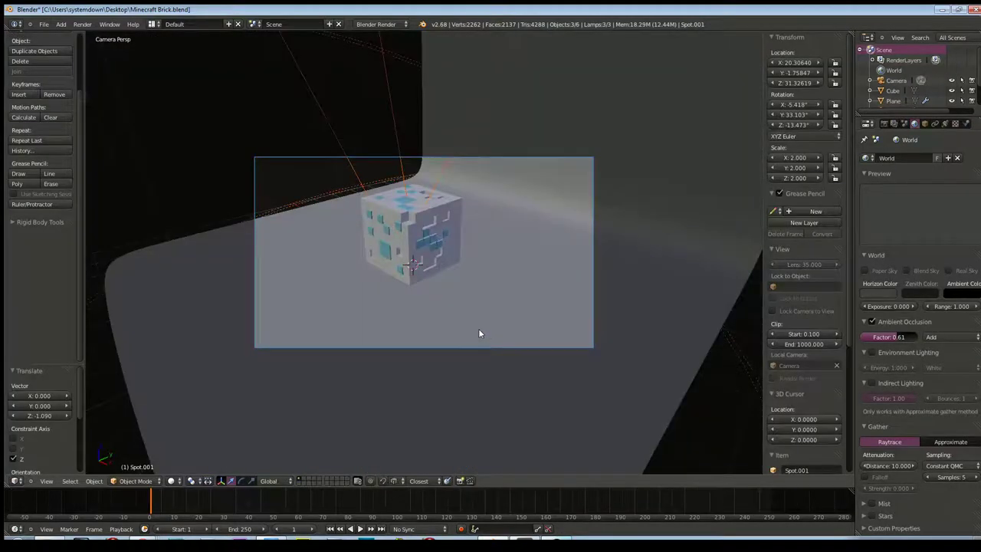
key("Left")
key("a")
key("a")
key("a")
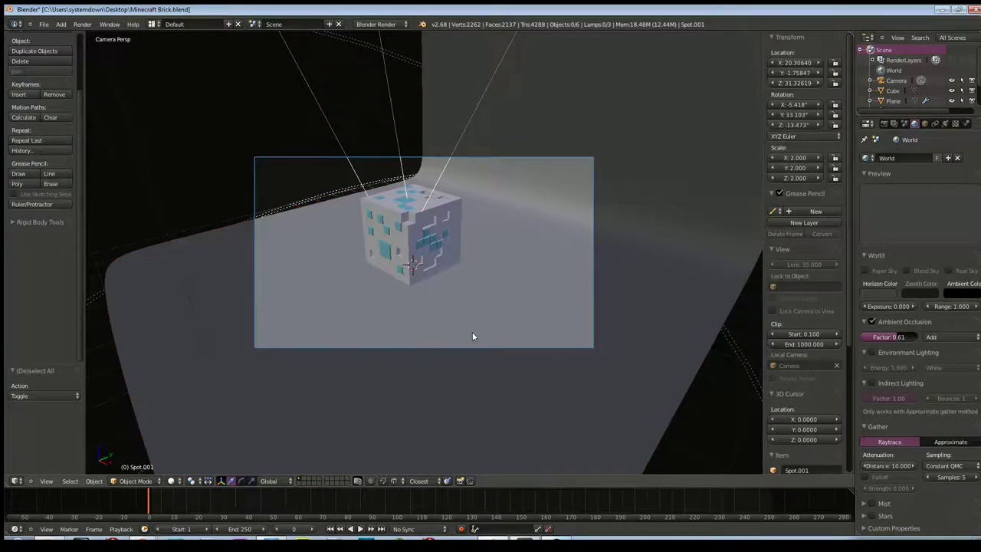
mouse_move(447, 309)
middle_mouse_down()
mouse_move(434, 306)
mouse_move(449, 304)
mouse_move(473, 329)
mouse_move(409, 289)
mouse_move(383, 291)
mouse_move(460, 312)
middle_mouse_up()
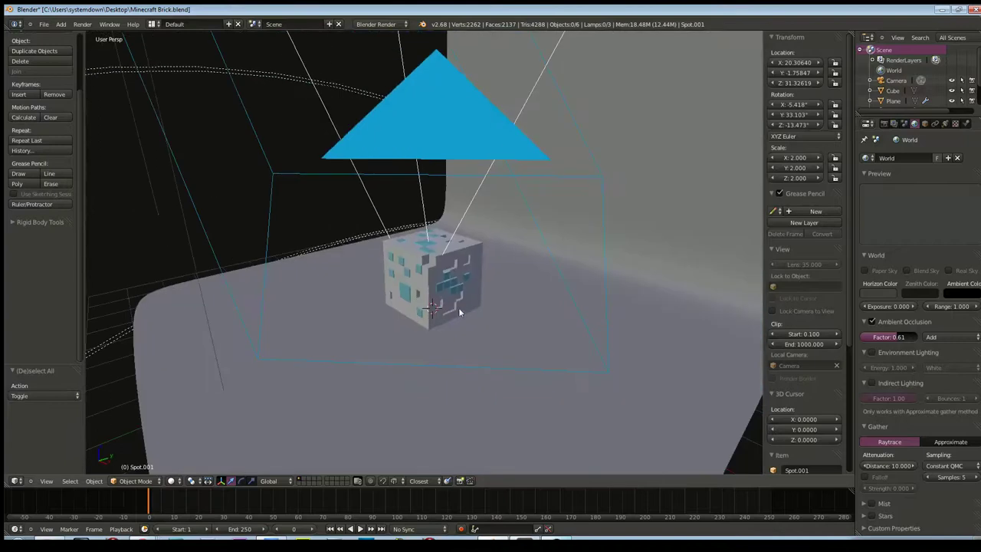
key("KP_0")
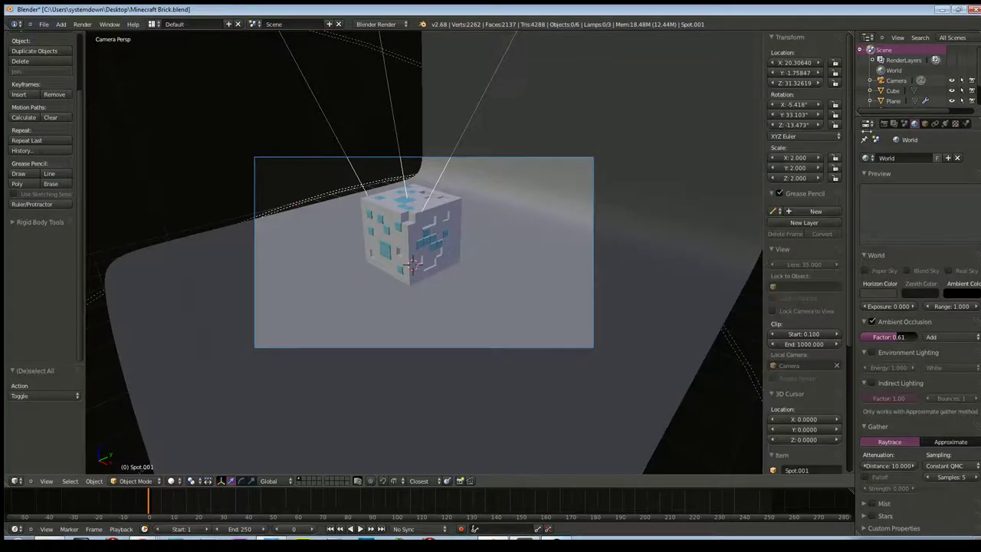
- Select the camera, reposition it, and rotate it around global Z
left_click(899, 84)
key("g")
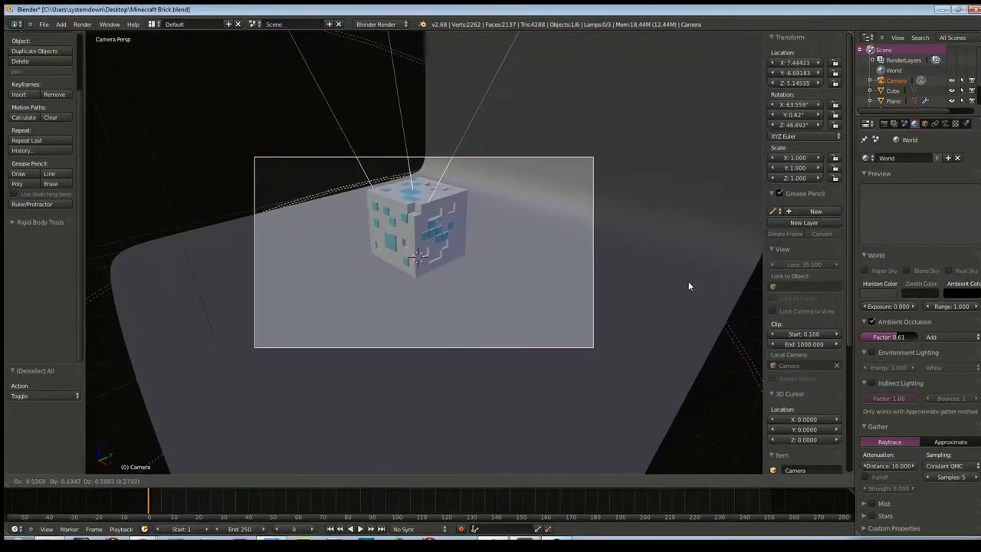
left_click(698, 280)
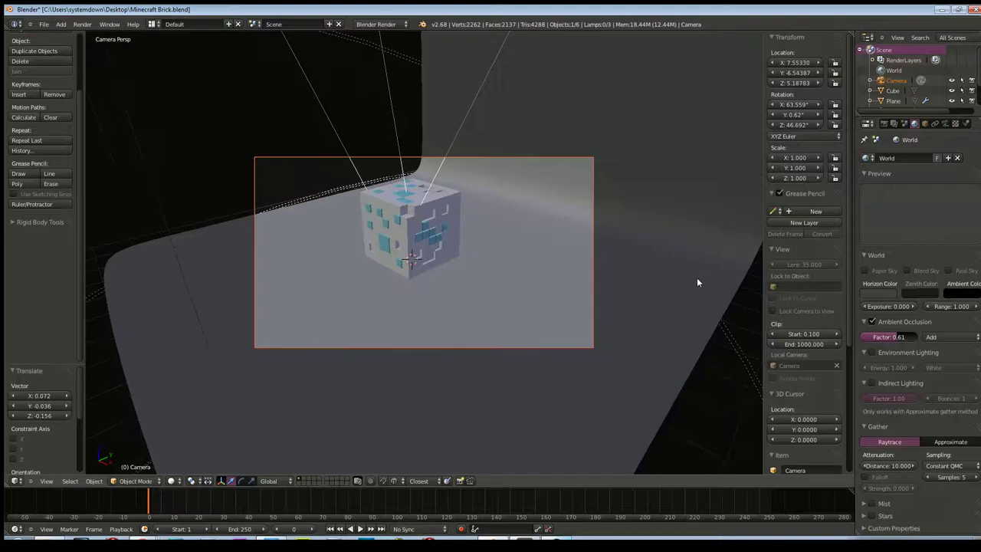
key("g")
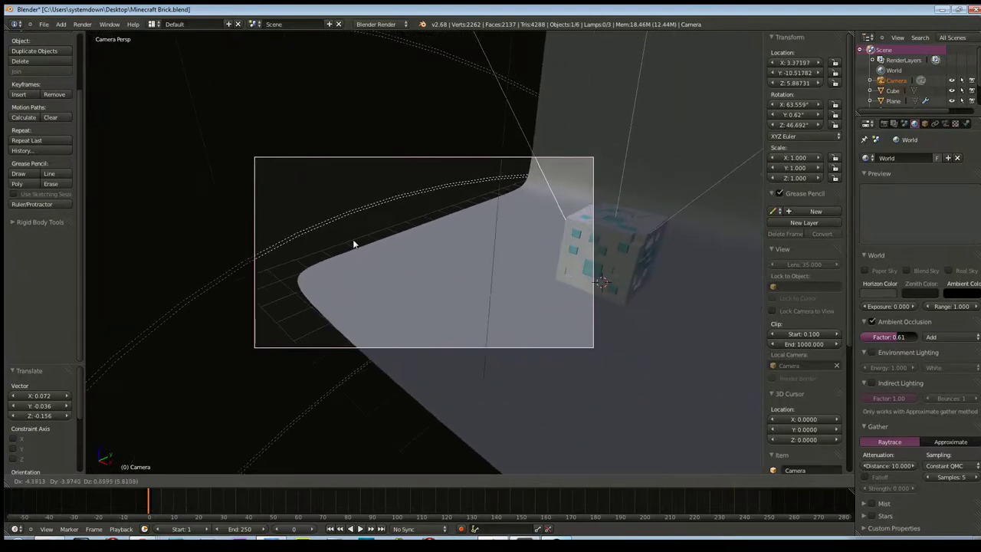
left_click(538, 273)
key("r")
key("z")
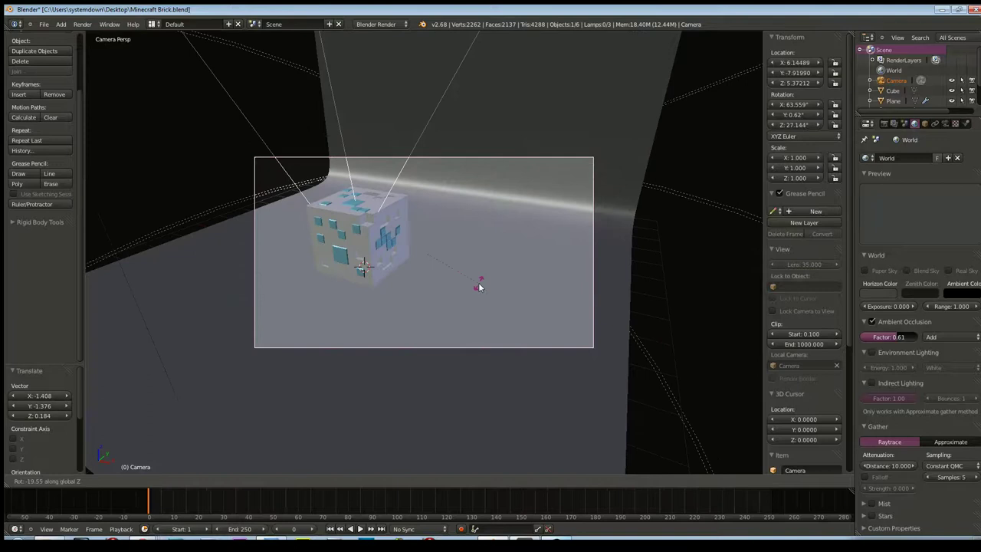
left_click(478, 287)
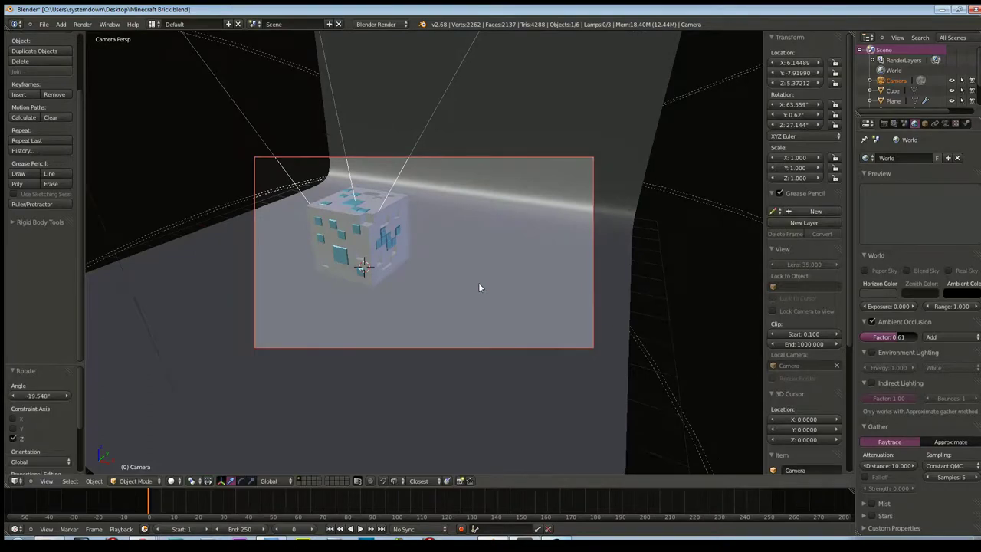
- Move and turn the camera around Z again until the cube is centred in frame
key("g")
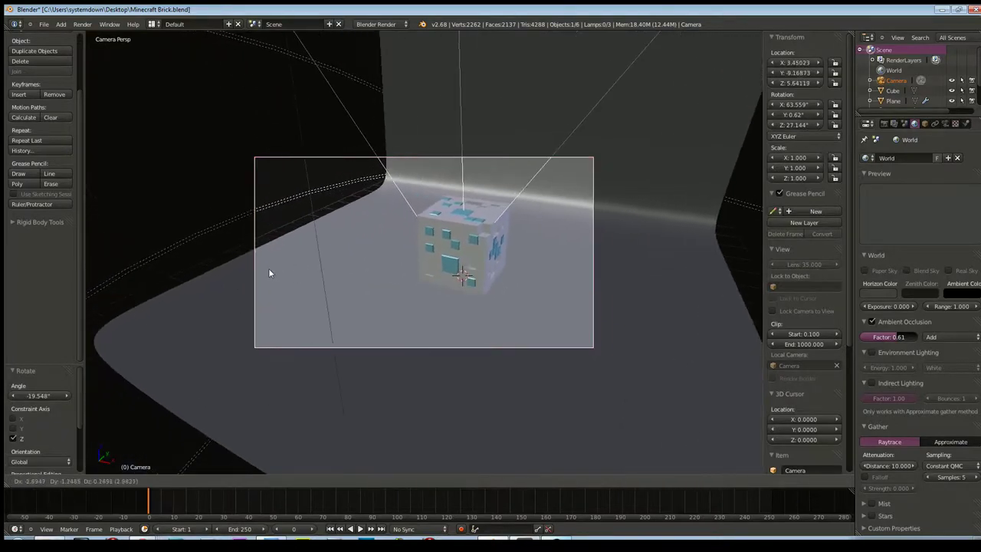
left_click(269, 273)
key("r")
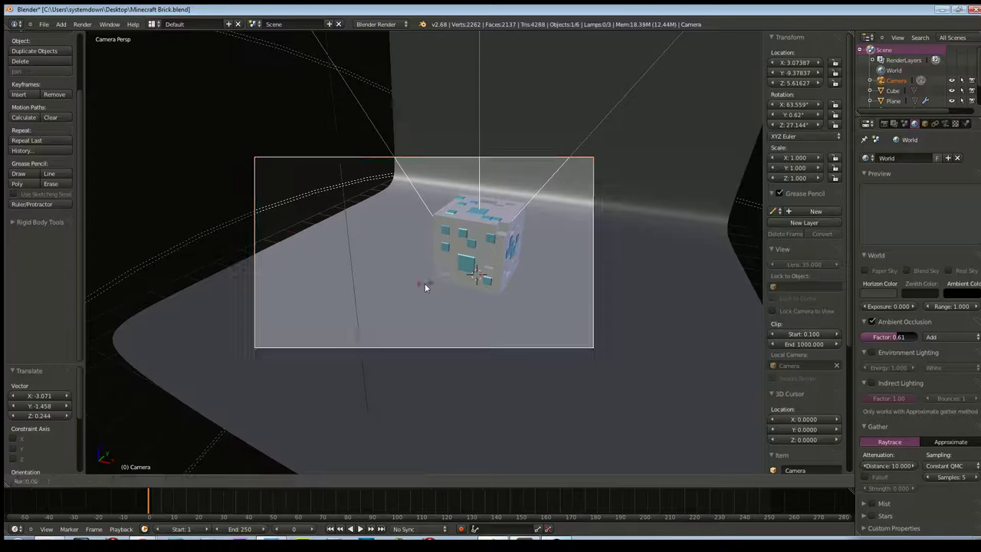
key("z")
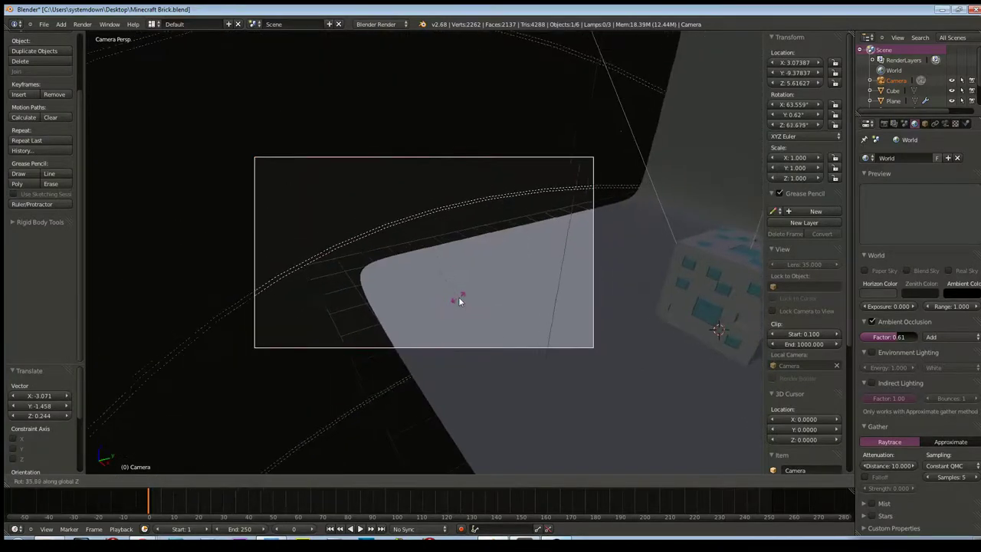
left_click(416, 304)
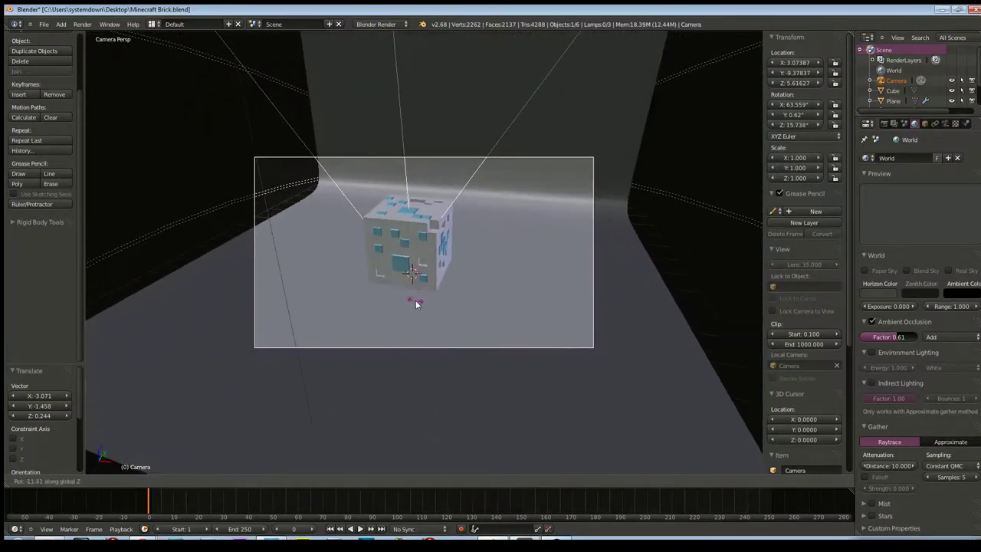
scroll(430, 311, "up", 3)
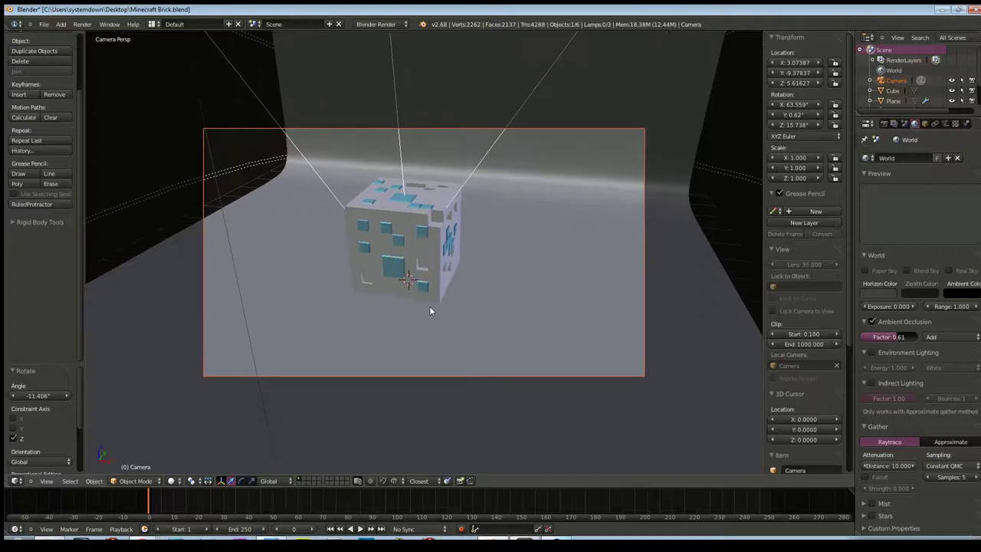
scroll(430, 311, "up", 1)
scroll(430, 310, "down", 2)
key("g")
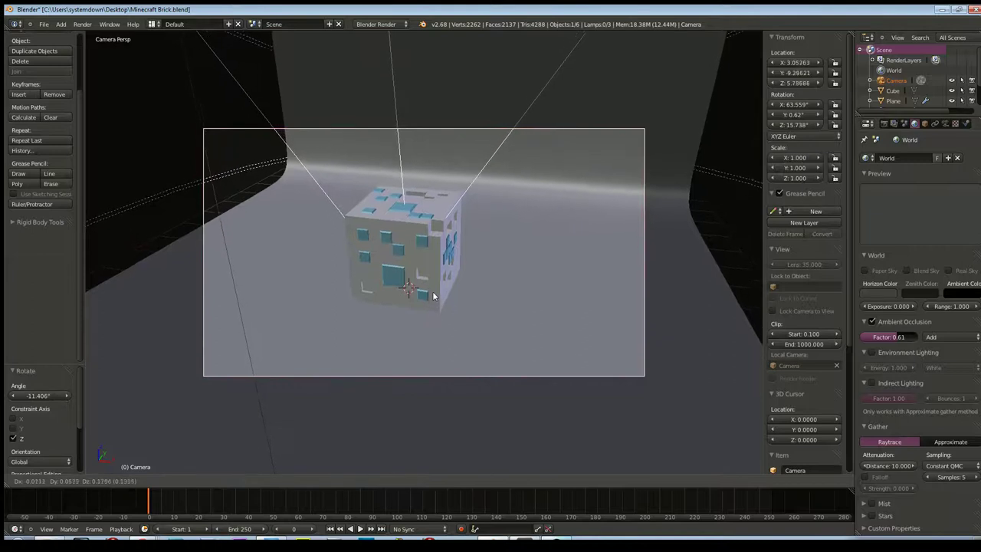
left_click(445, 340)
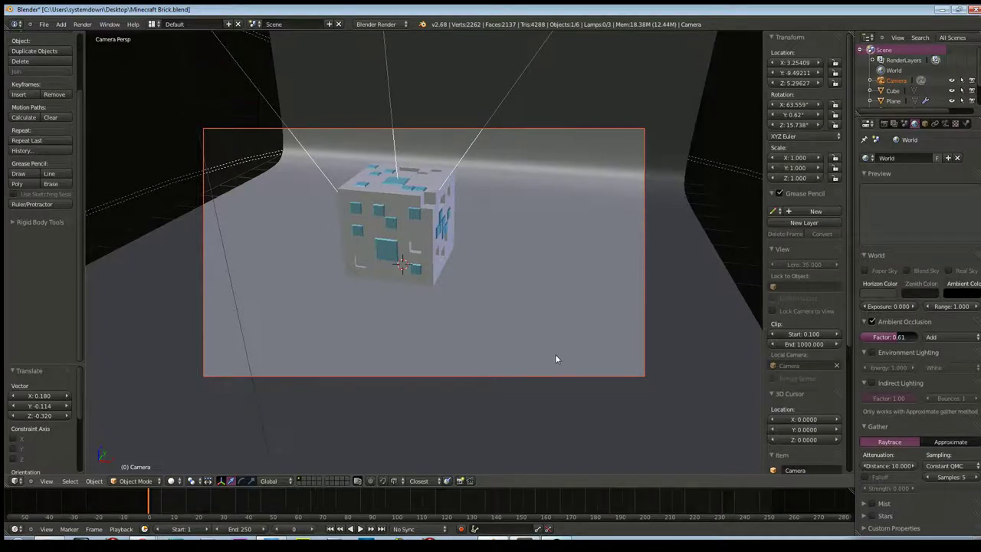
key("KP_0")
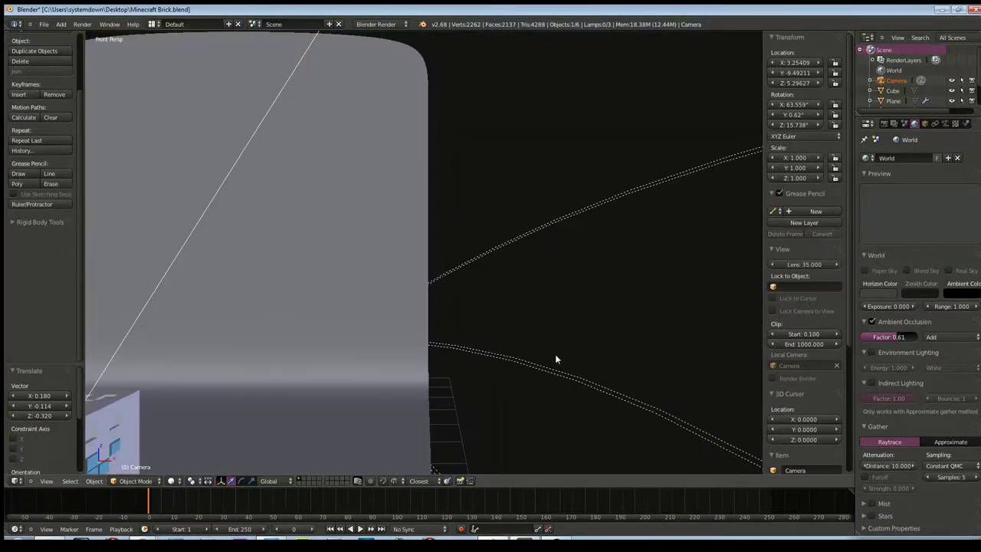
- Scale the curved backdrop plane up to about 10.4
key("KP_1")
mouse_move(464, 370)
middle_mouse_down()
mouse_move(446, 389)
mouse_move(434, 350)
middle_mouse_up()
right_click(433, 350)
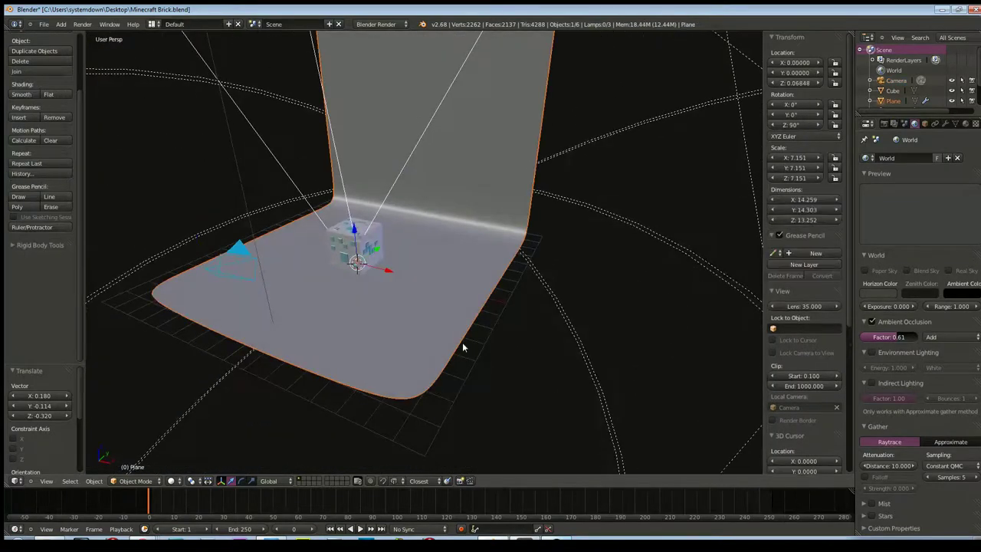
key("s")
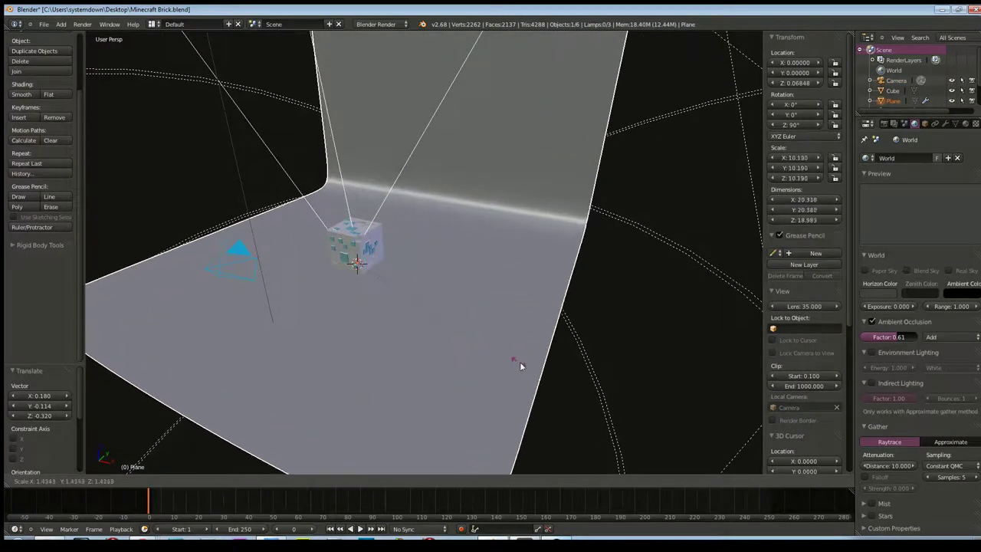
left_click(520, 362)
mouse_move(421, 354)
middle_mouse_down()
mouse_move(435, 302)
mouse_move(405, 368)
mouse_move(361, 363)
middle_mouse_up()
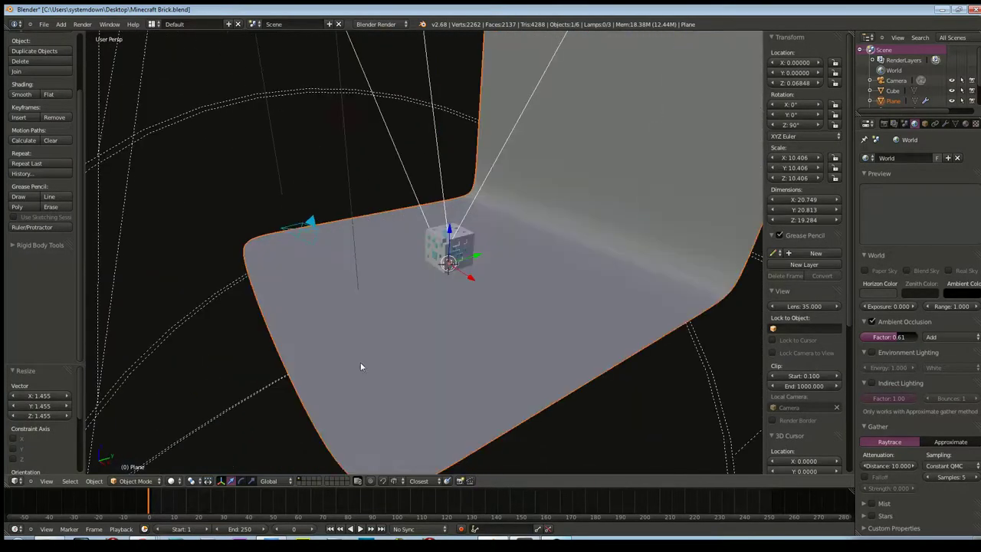
- Lower the brick cube slightly along Z to roughly 1.08
right_click(433, 263)
mouse_move(434, 262)
middle_mouse_down()
mouse_move(449, 309)
mouse_move(466, 274)
mouse_move(453, 290)
middle_mouse_up()
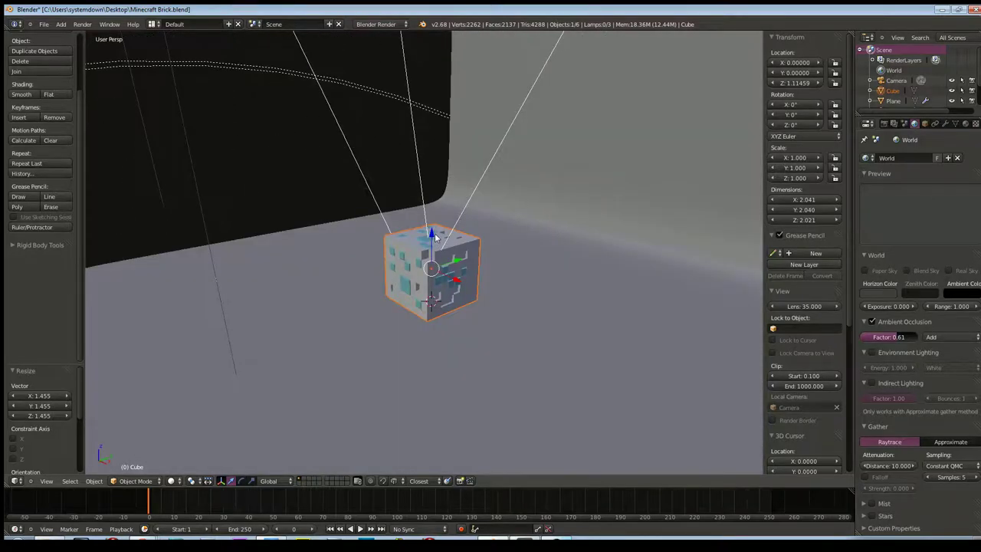
key("g")
key("z")
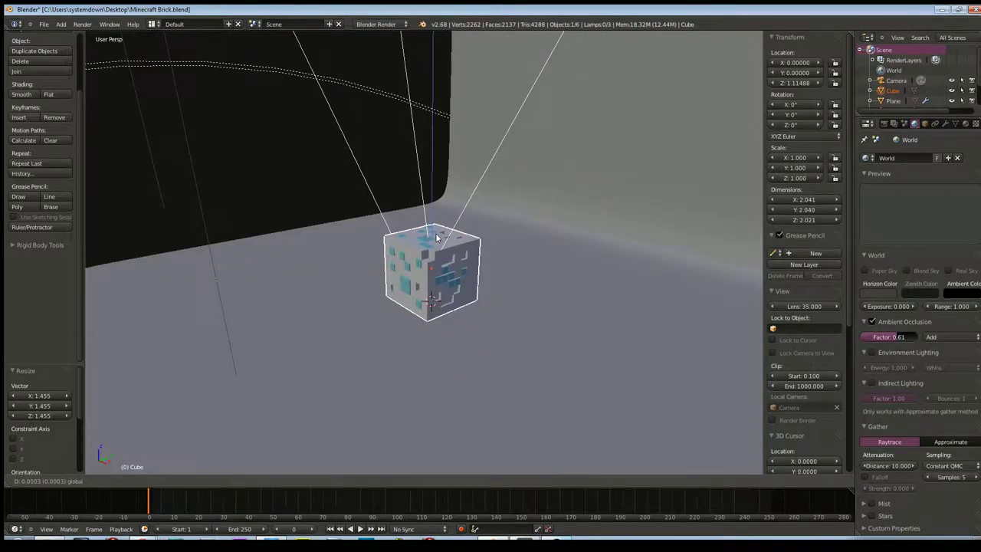
left_click(438, 317)
mouse_move(438, 318)
middle_mouse_down()
mouse_move(452, 345)
mouse_move(444, 339)
middle_mouse_up()
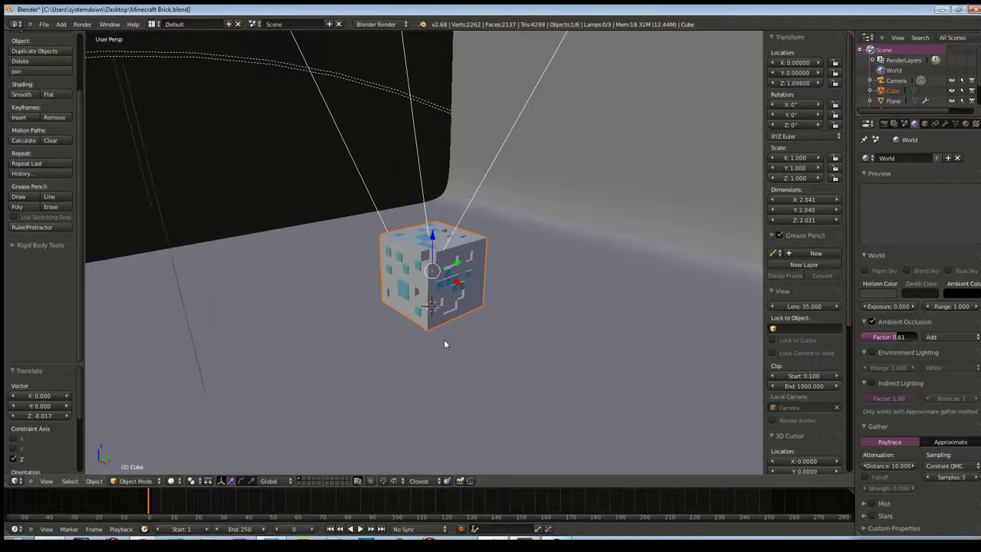
key("Tab")
key("Tab")
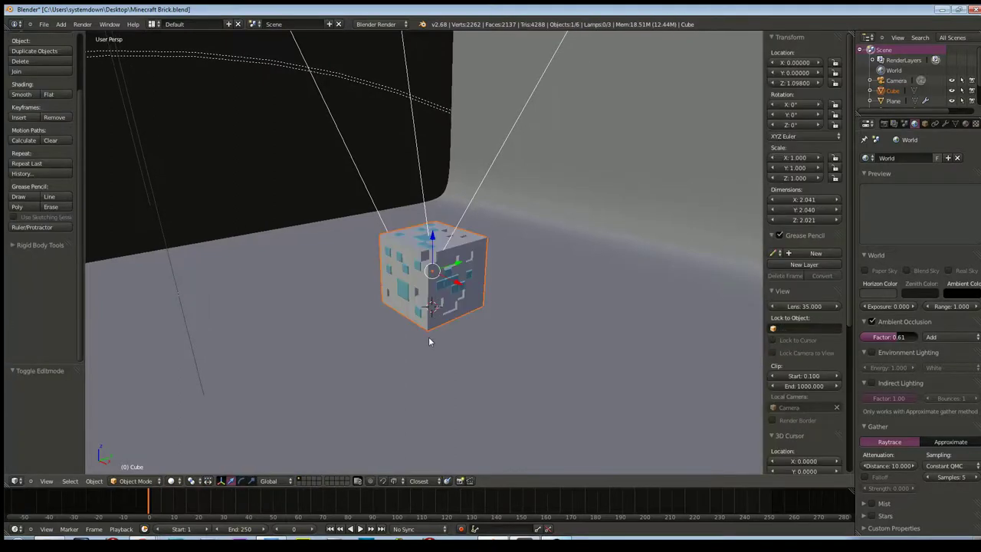
key("g")
key("z")
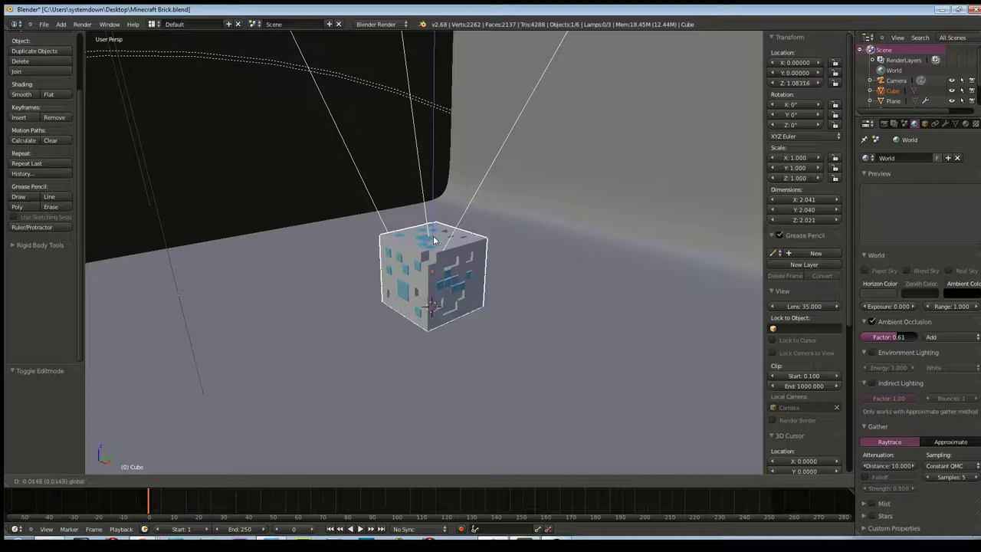
- Check the brick cube through the camera view, leaving the cube's position unchanged
left_click(433, 236)
middle_click_drag(434, 326, 419, 365)
key("KP_0")
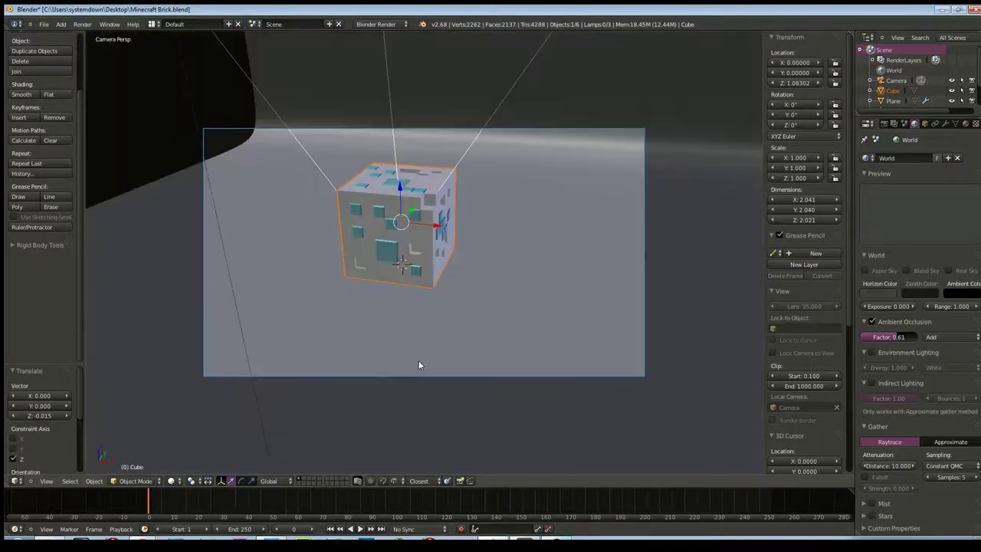
key("g")
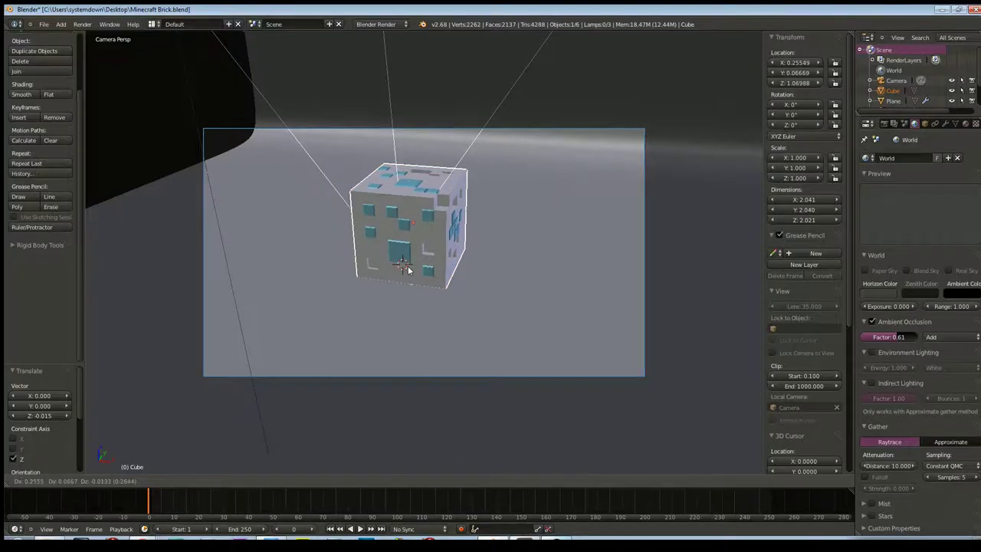
right_click(406, 268)
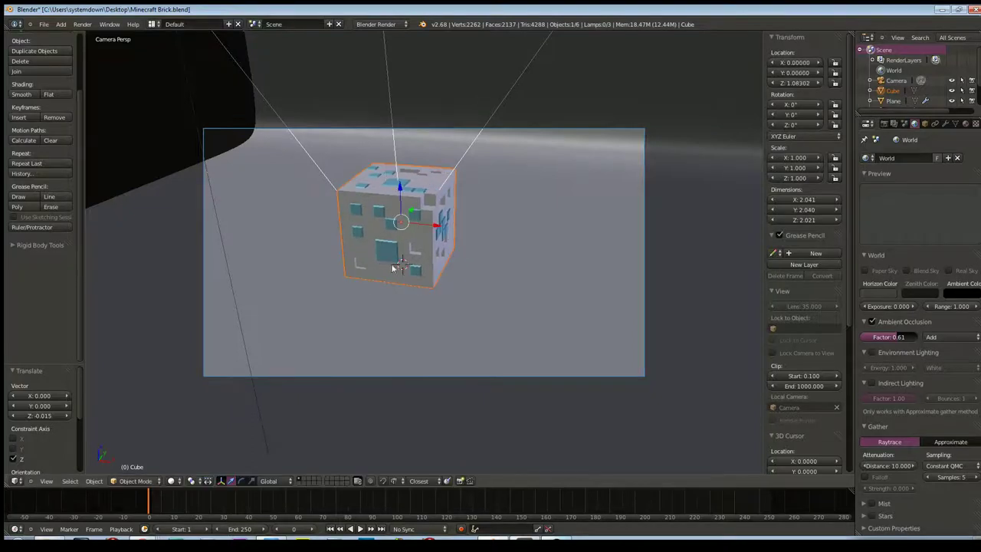
- Select the camera, move it sideways and turn it around Z to recentre the cube
left_click(895, 80)
key("g")
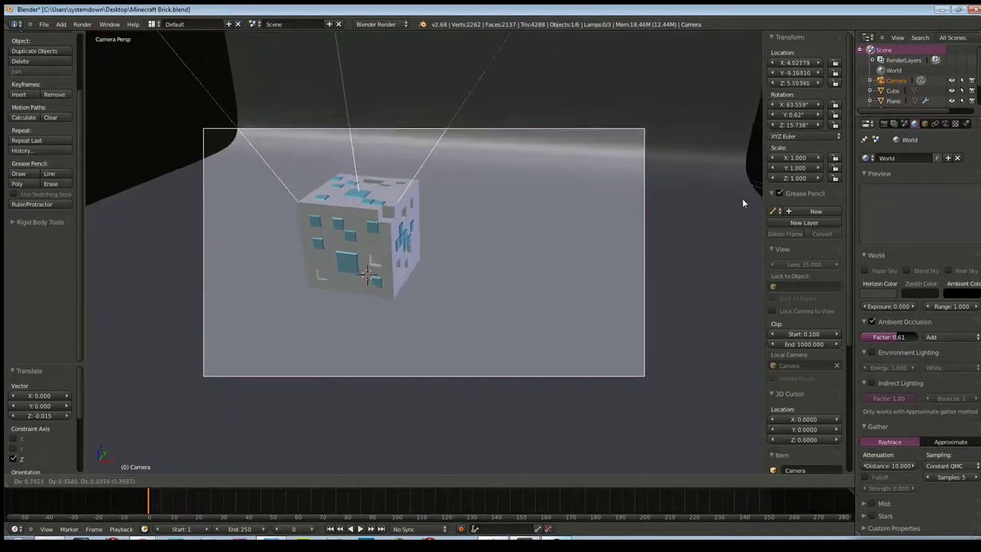
left_click(554, 217)
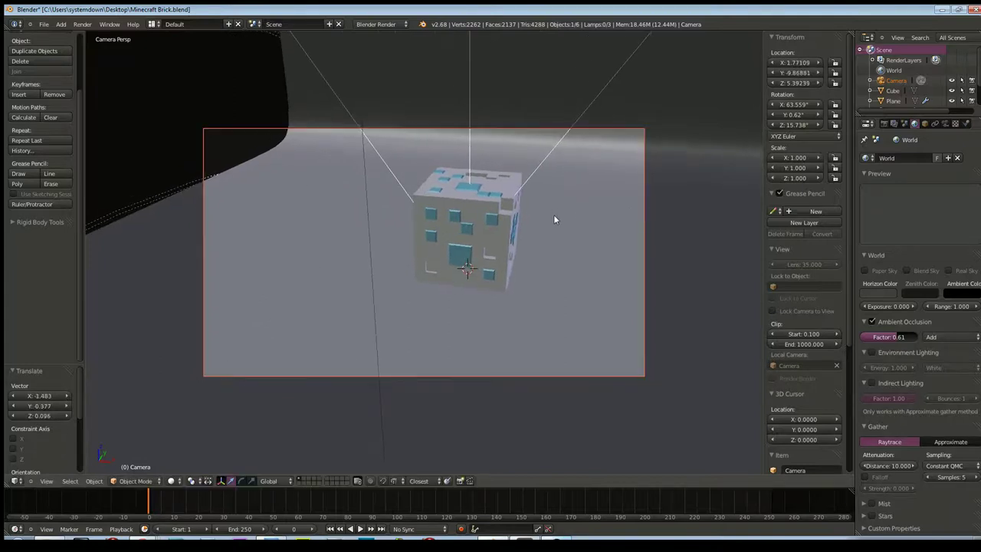
key("r")
key("z")
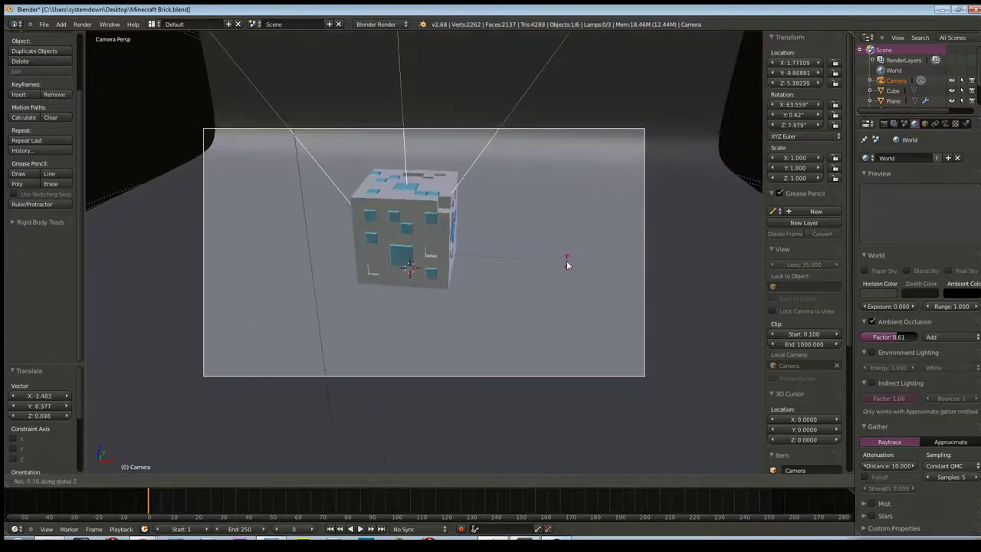
left_click(572, 267)
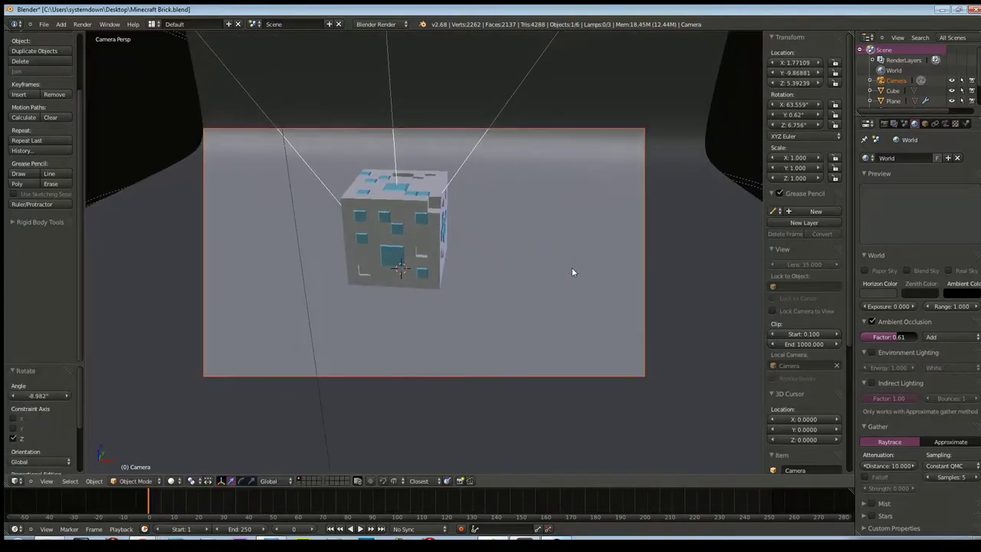
scroll(567, 257, "up", 1)
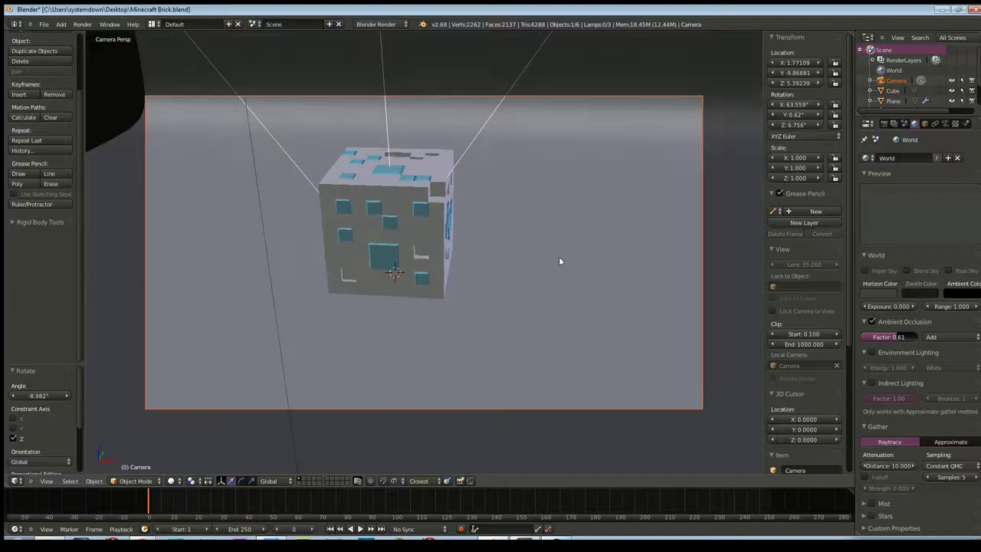
- From the front view, slide the camera along Y and check the camera view
key("KP_1")
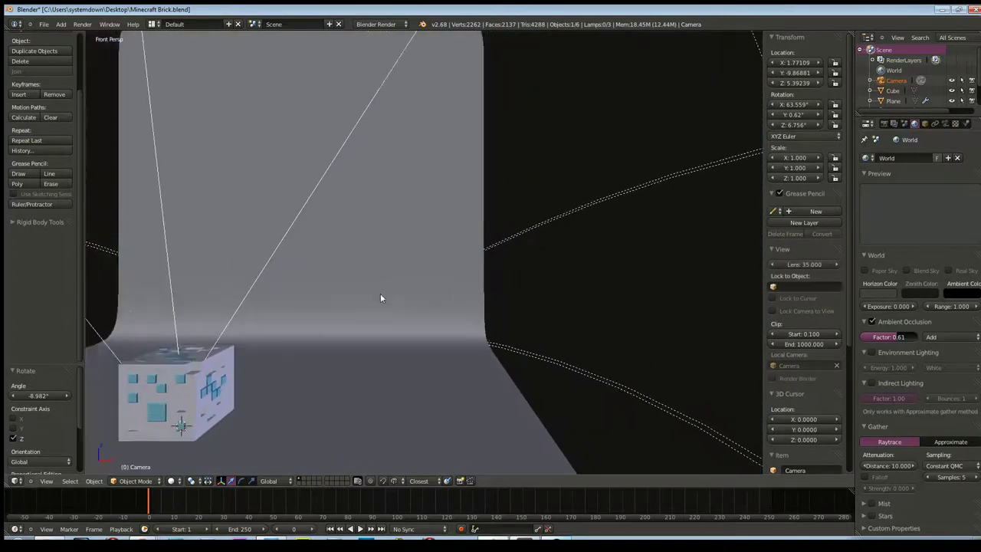
middle_click_drag(380, 301, 345, 262)
key("g")
left_click(398, 227)
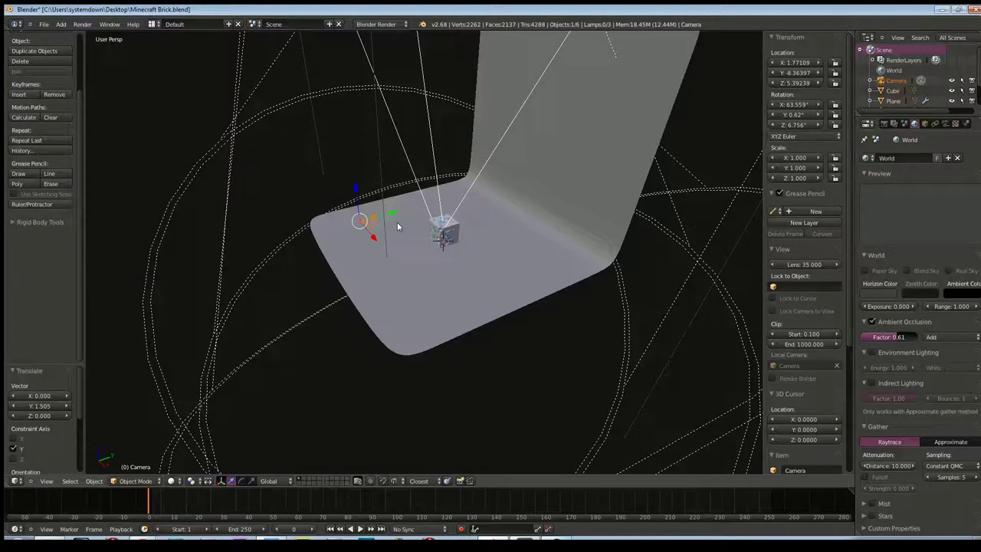
key("KP_0")
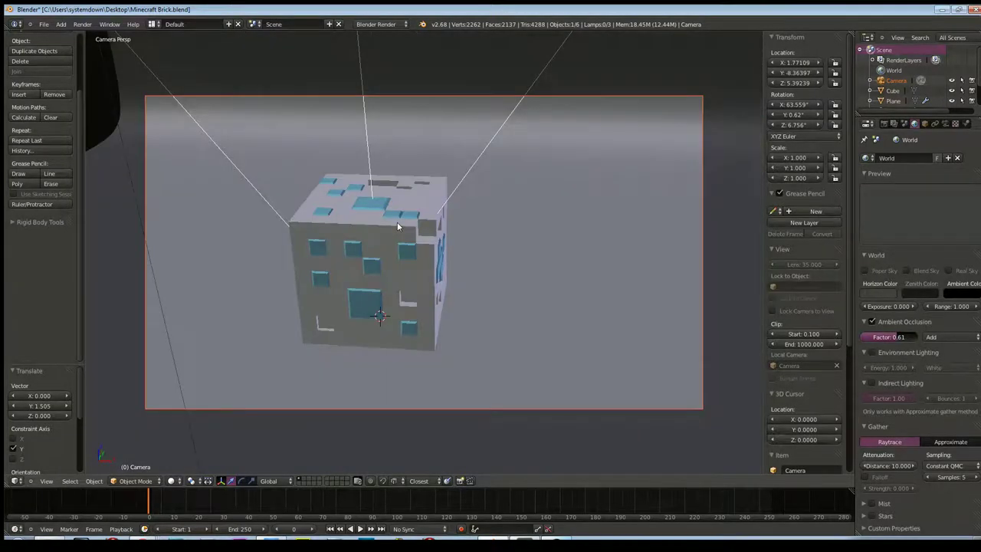
- Shift the camera sideways again, undoing a trial Z rotation so it keeps 6.756°
key("g")
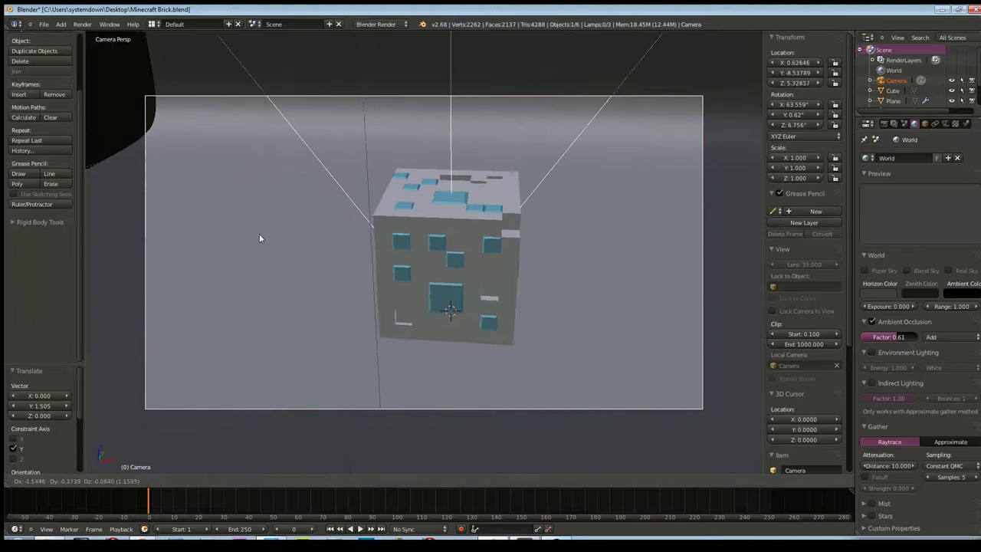
left_click(240, 249)
key("r")
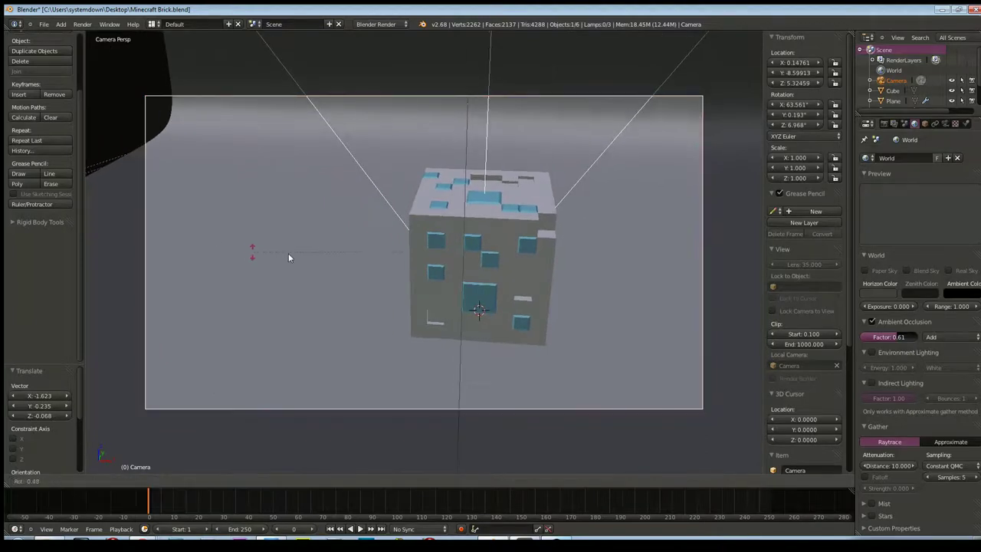
key("z")
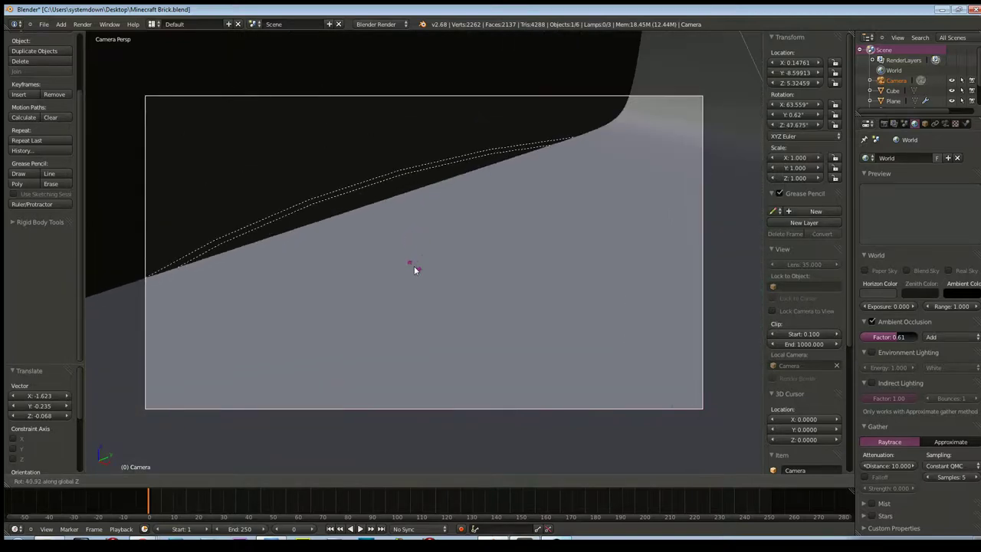
left_click(411, 265)
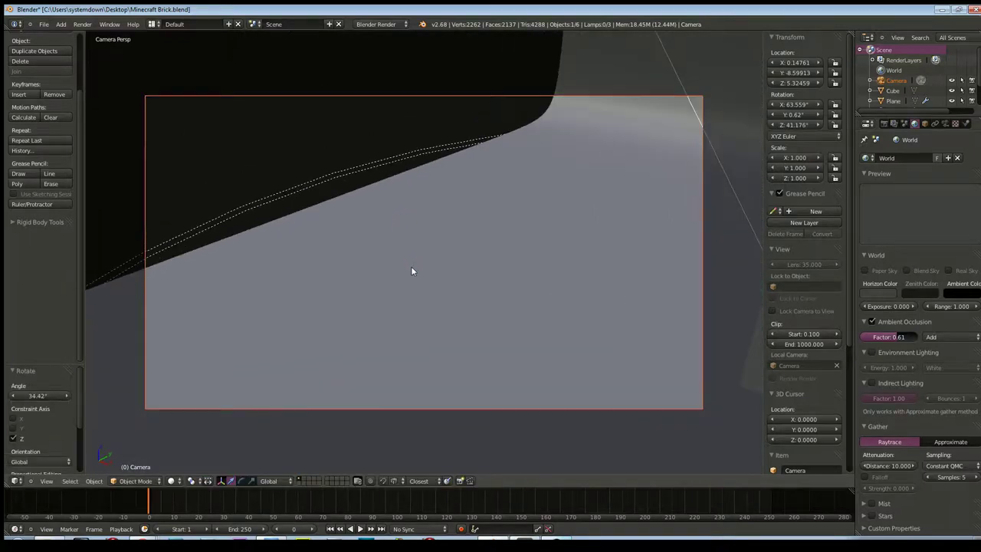
key("ctrl+z")
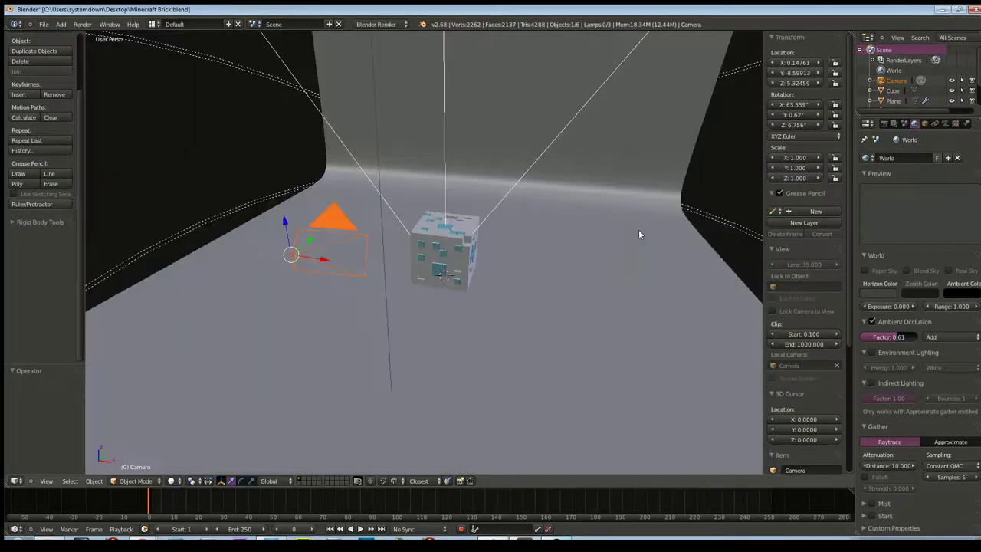
key("KP_0")
- Rotate the brick cube -29.331° around the Z axis
right_click(464, 219)
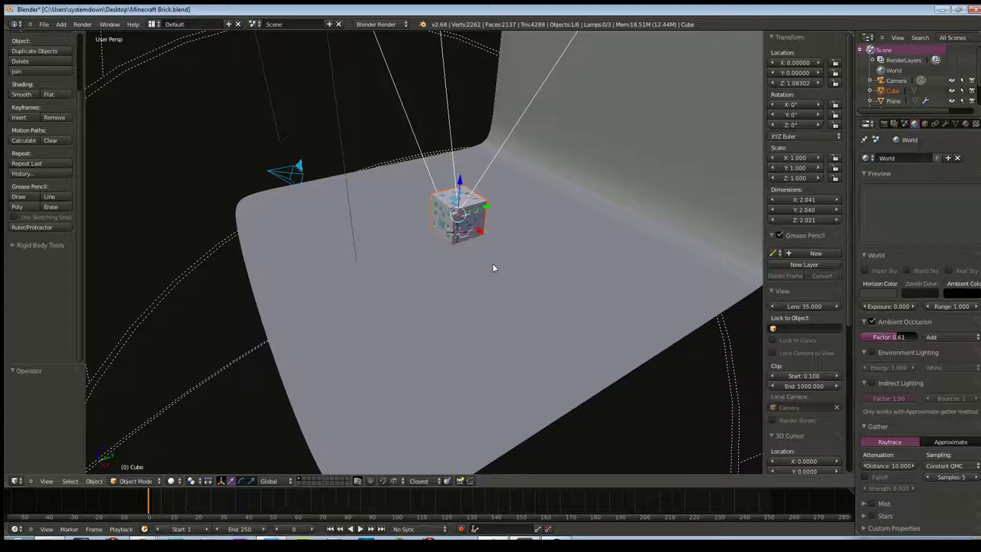
key("r")
key("z")
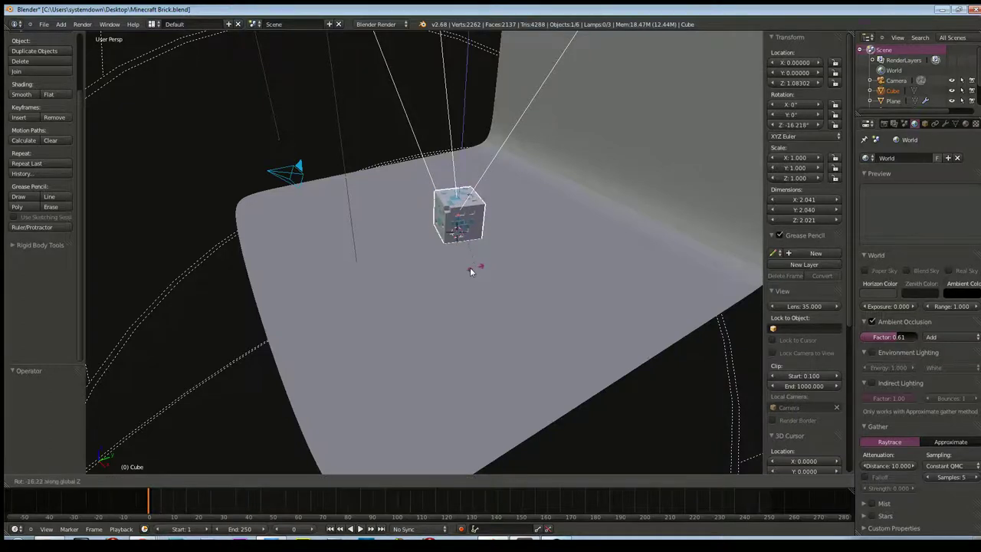
left_click(463, 271)
mouse_move(403, 266)
middle_mouse_down()
mouse_move(508, 258)
mouse_move(423, 260)
middle_mouse_up()
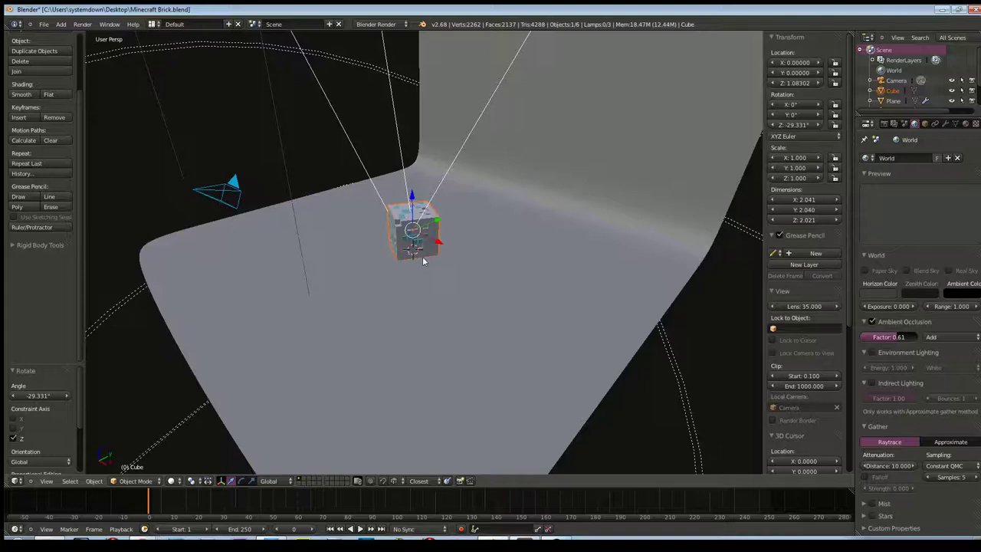
- Move the camera to about X 2.50, Y -8.36, Z 5.23 to reframe the cube, then render
key("KP_0")
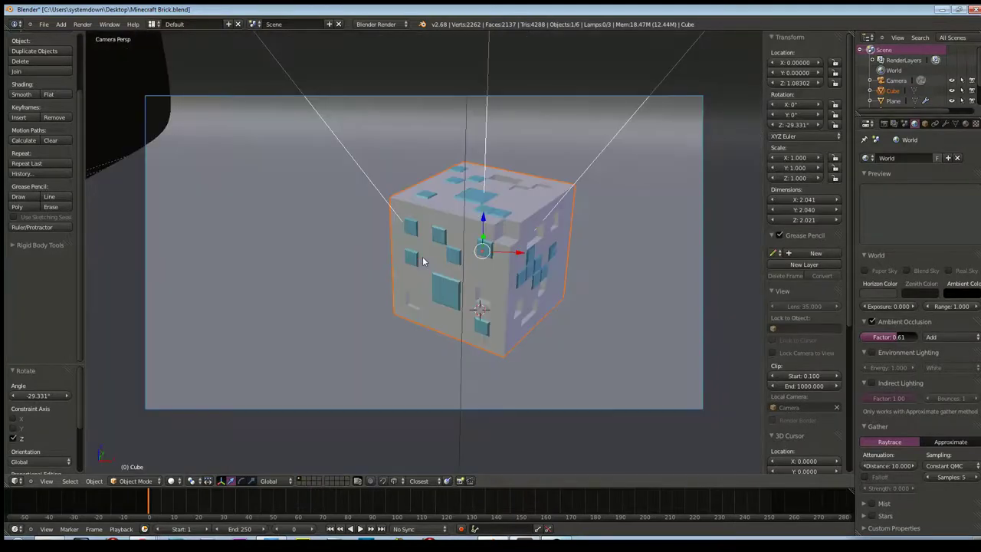
key("shift+z")
key("shift+z")
left_click(891, 81)
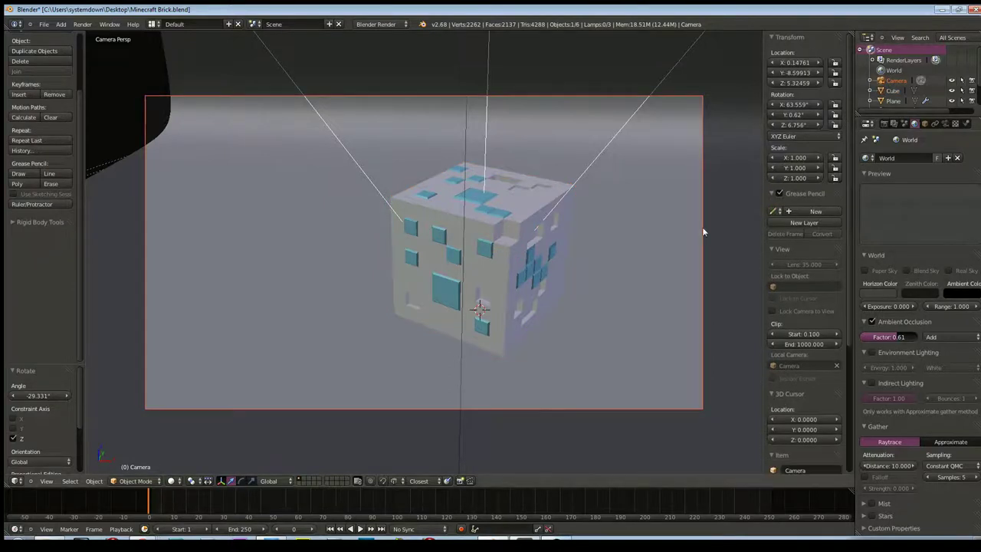
key("g")
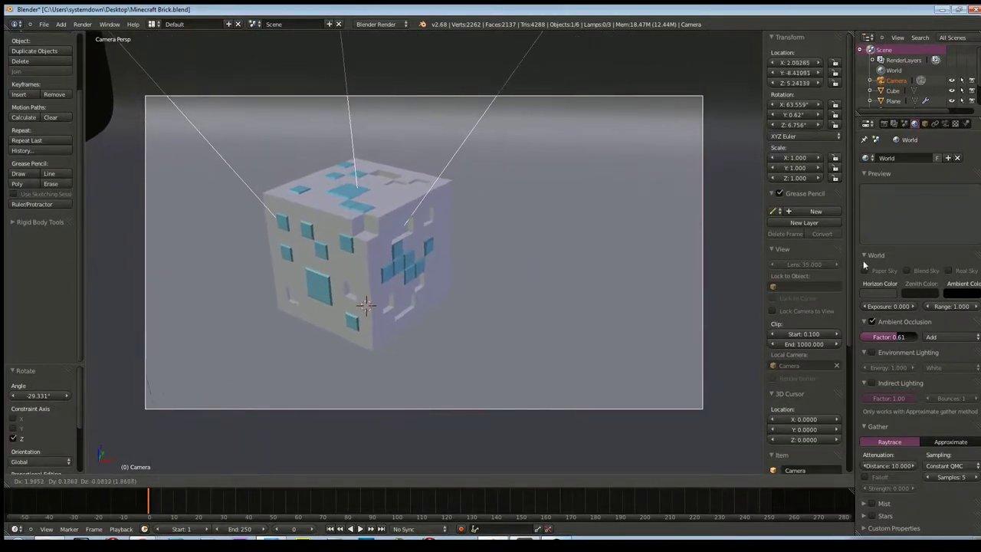
left_click(906, 257)
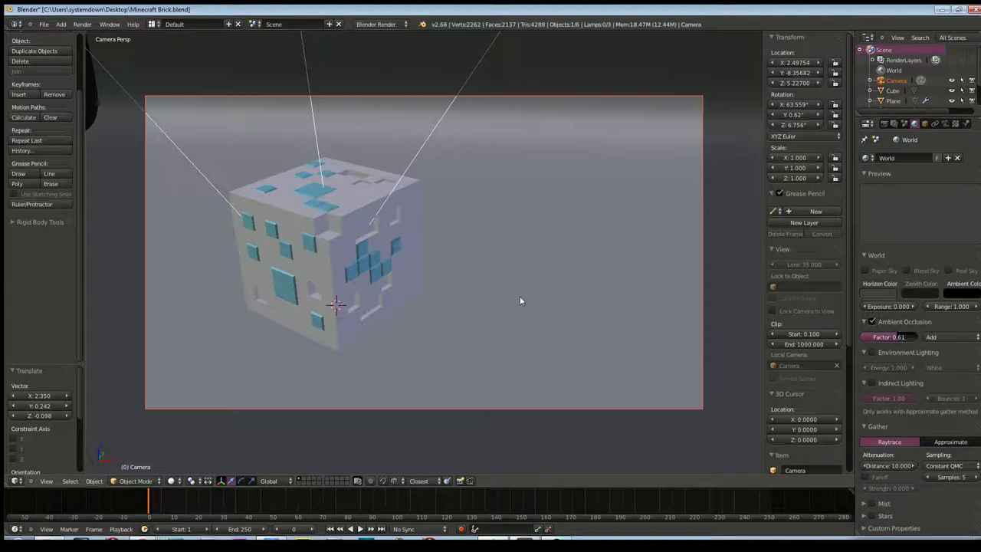
key("F12")
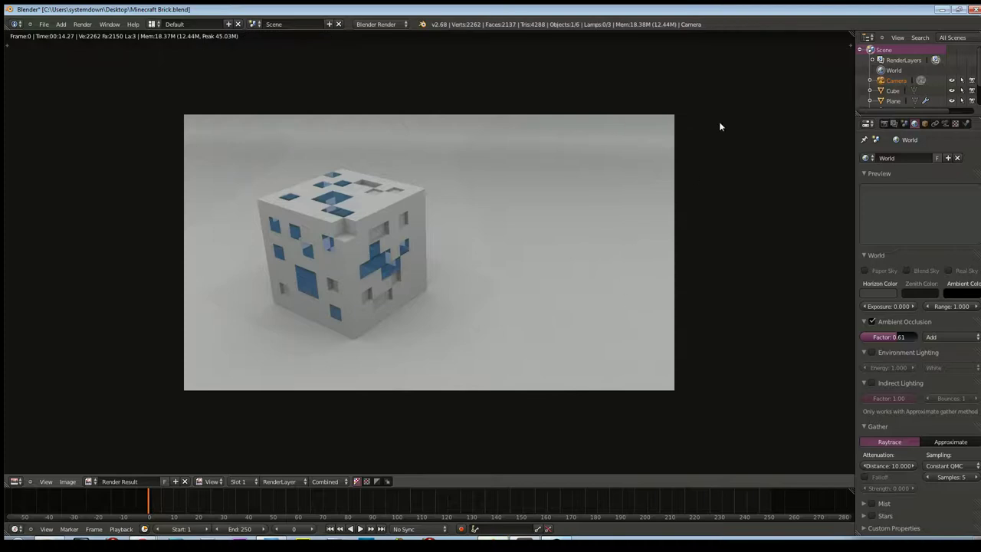
- Make the Cube active, bring up its Glass material's Transparency and Mirror panels, and raise Alpha
left_click(925, 124)
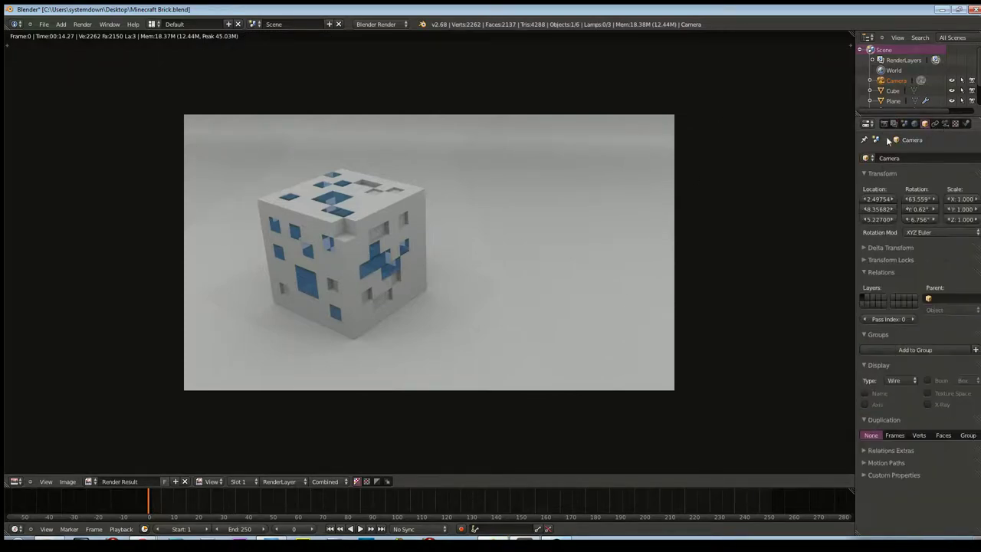
left_click(894, 91)
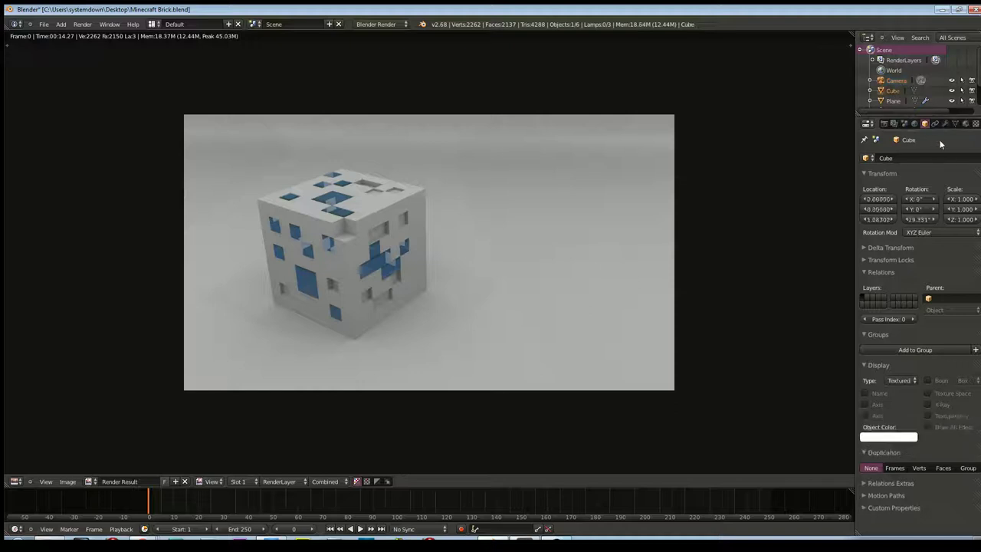
left_click(965, 124)
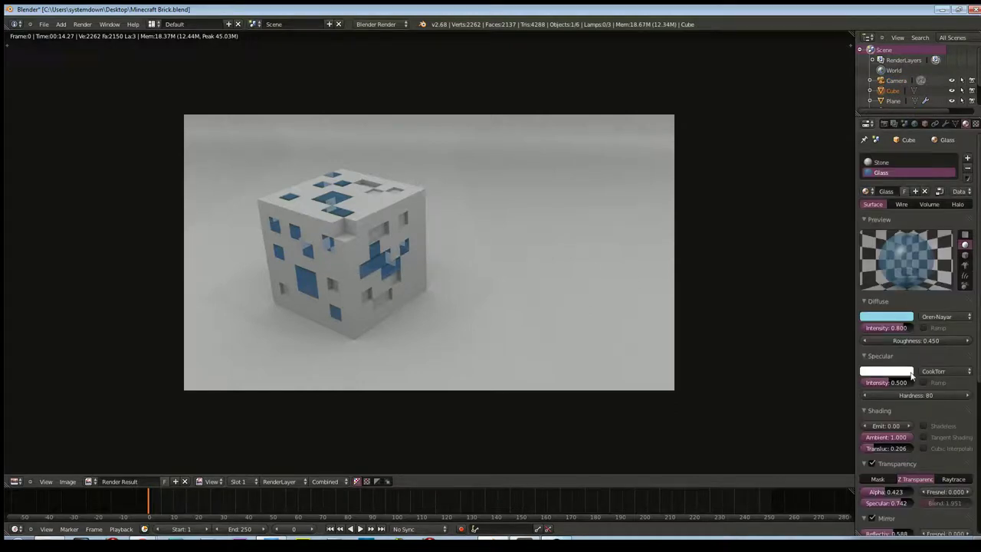
scroll(901, 368, "down", 2)
scroll(891, 394, "down", 3)
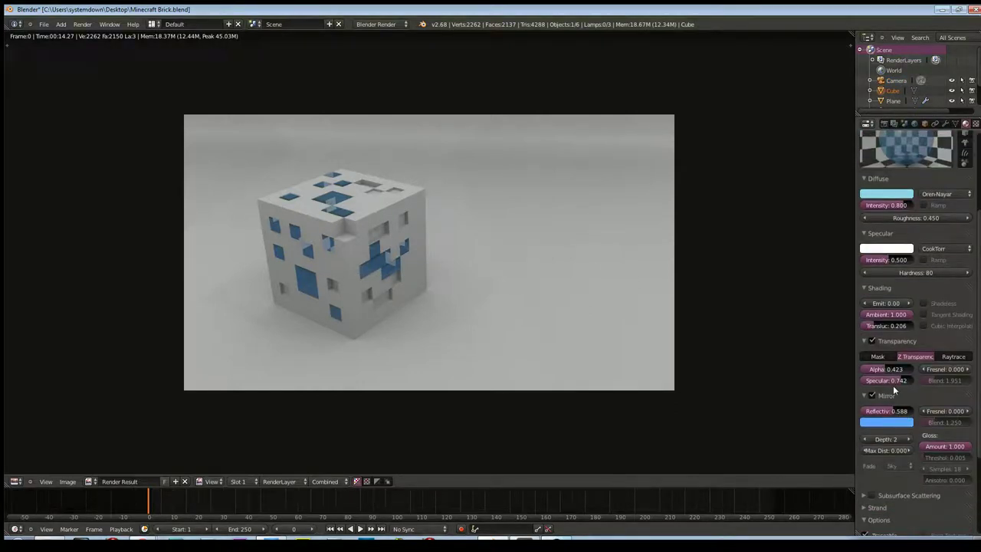
left_click_drag(871, 371, 902, 373)
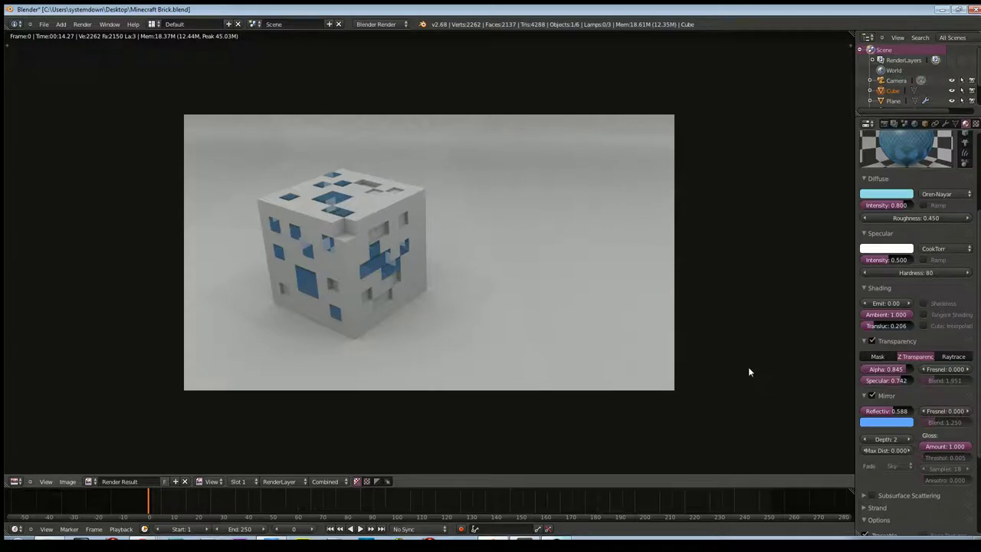
- Re-render with Alpha 0.845, then set the Glass mirror colour to a deep saturated blue
key("F12")
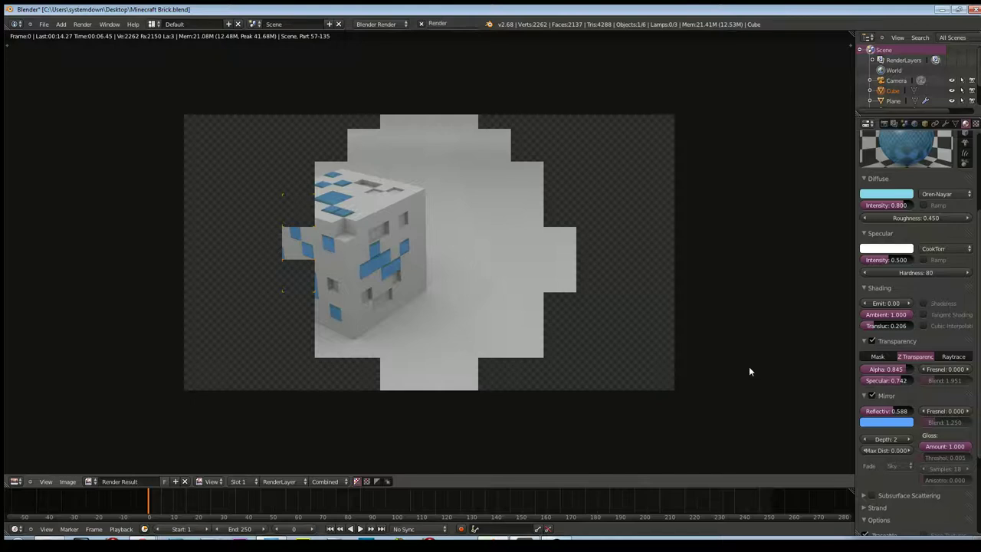
left_click(900, 420)
left_click(890, 302)
left_click_drag(890, 302, 895, 307)
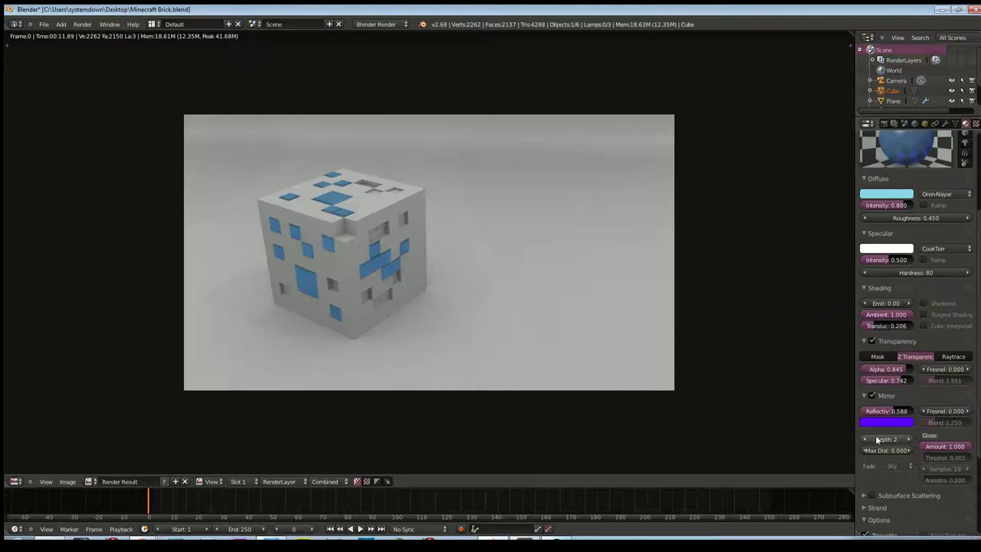
left_click(889, 424)
left_click(895, 308)
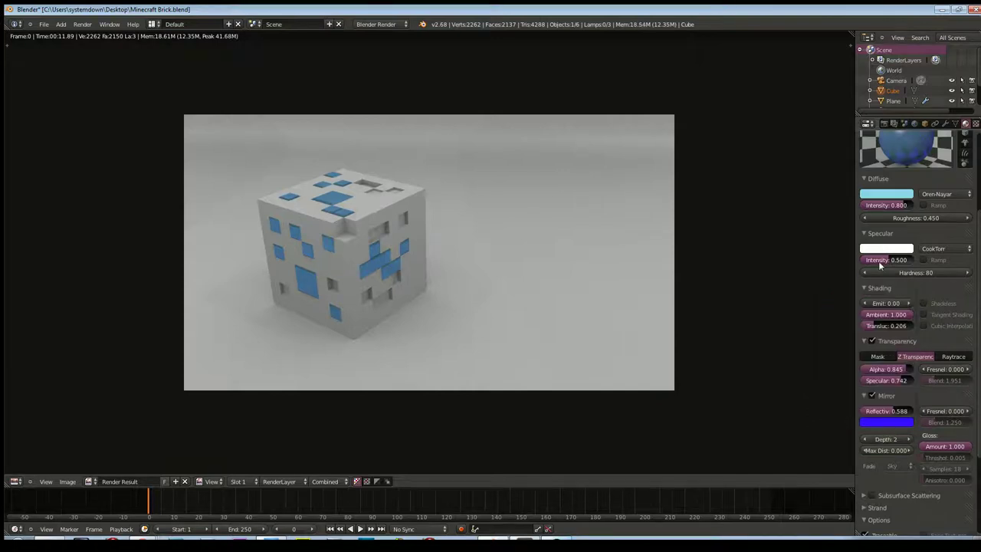
- Shift the Glass diffuse colour slightly and re-render the cube
left_click(879, 198)
left_click_drag(874, 76, 869, 76)
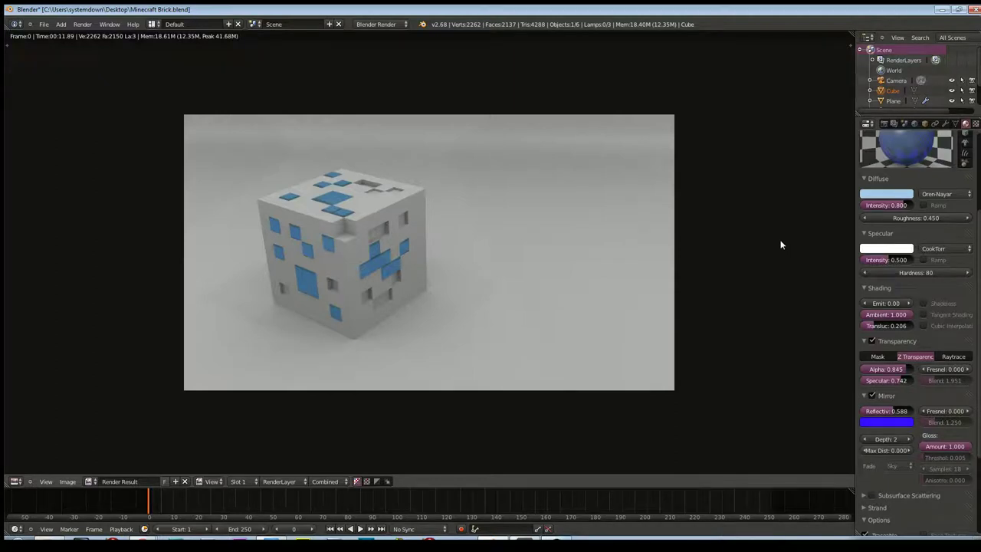
key("F12")
- Retune the Glass mirror colour to a near-pure blue, then render the cube again
left_click(886, 421)
left_click(876, 305)
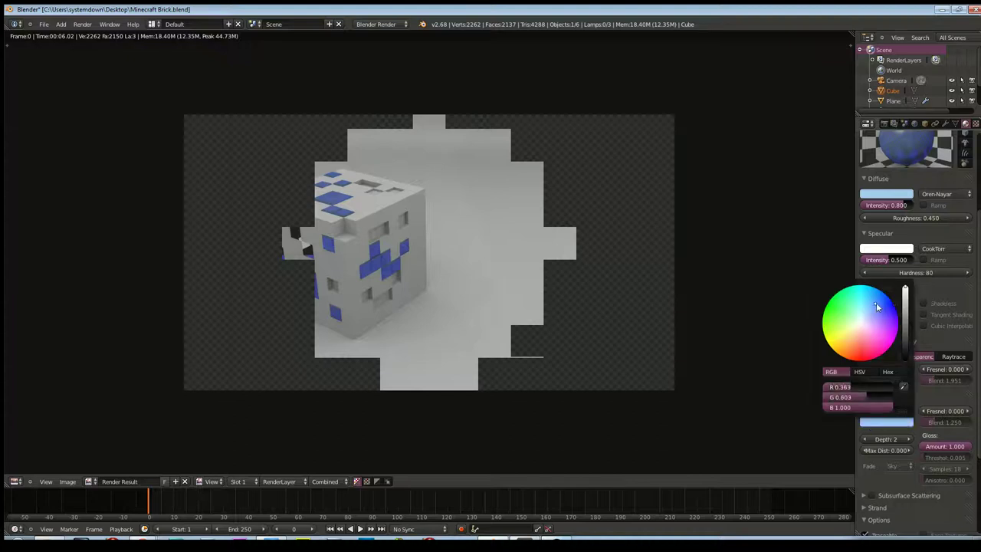
left_click(892, 311)
left_click(894, 307)
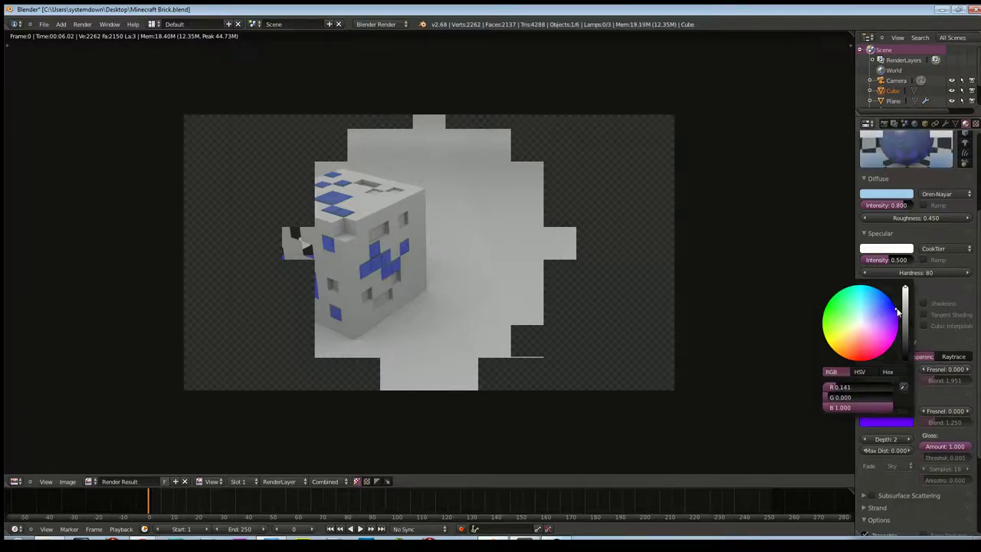
left_click(893, 308)
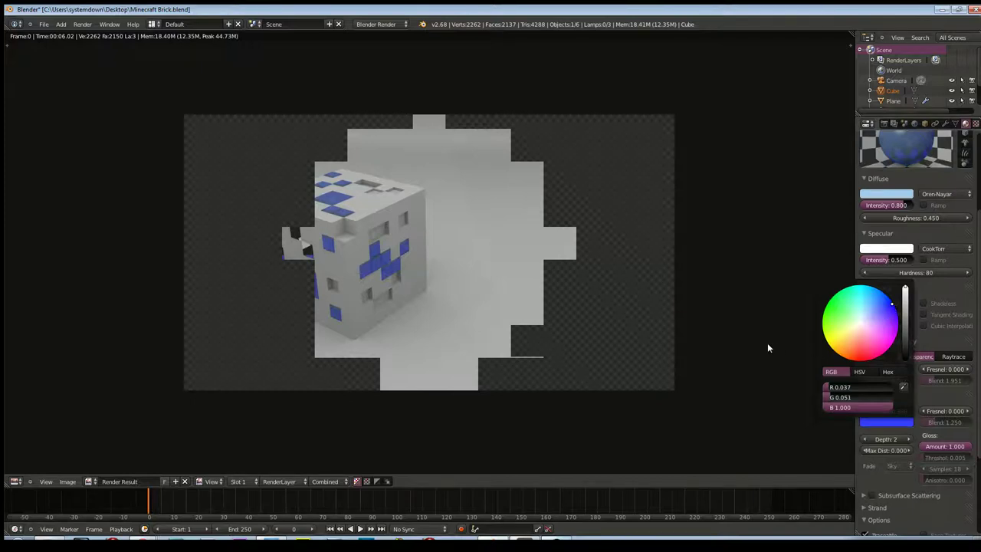
key("Escape")
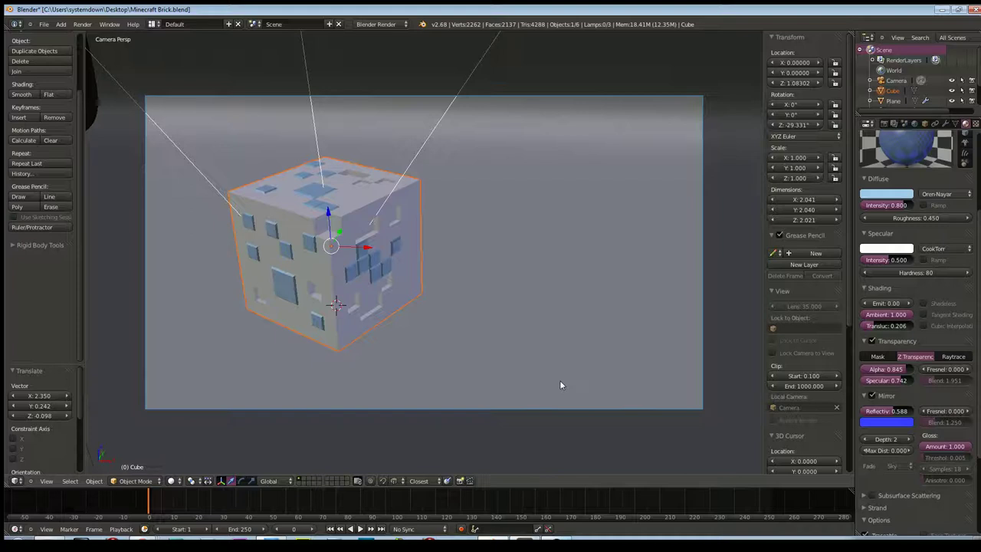
key("F12")
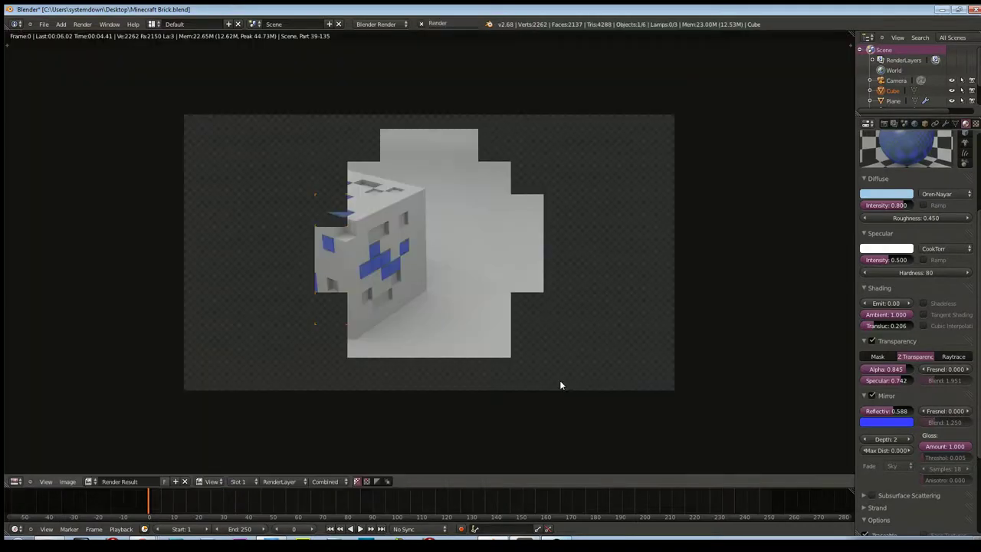
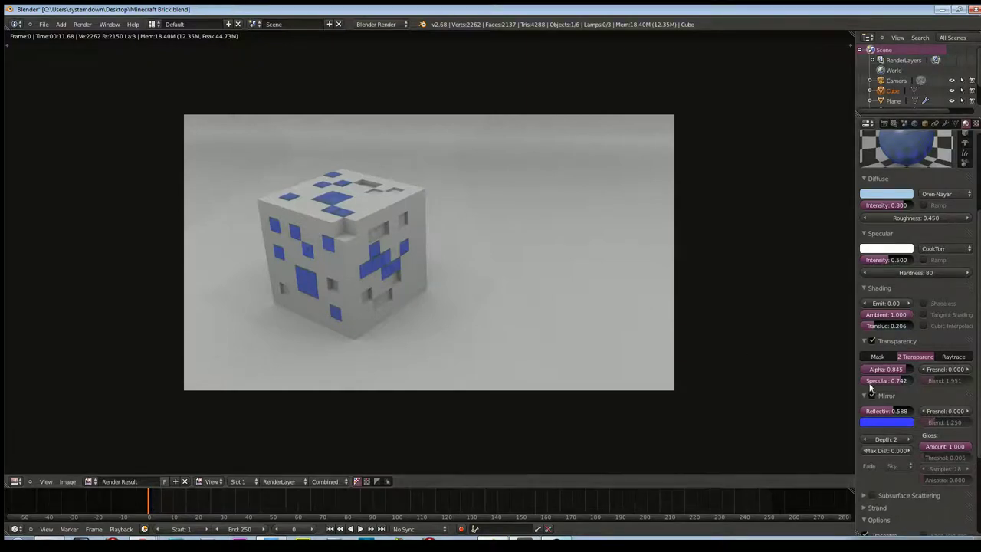
- Scroll through the cube's material options, then bring up the World settings
scroll(886, 447, "down", 1)
scroll(886, 452, "down", 3)
scroll(886, 453, "up", 2)
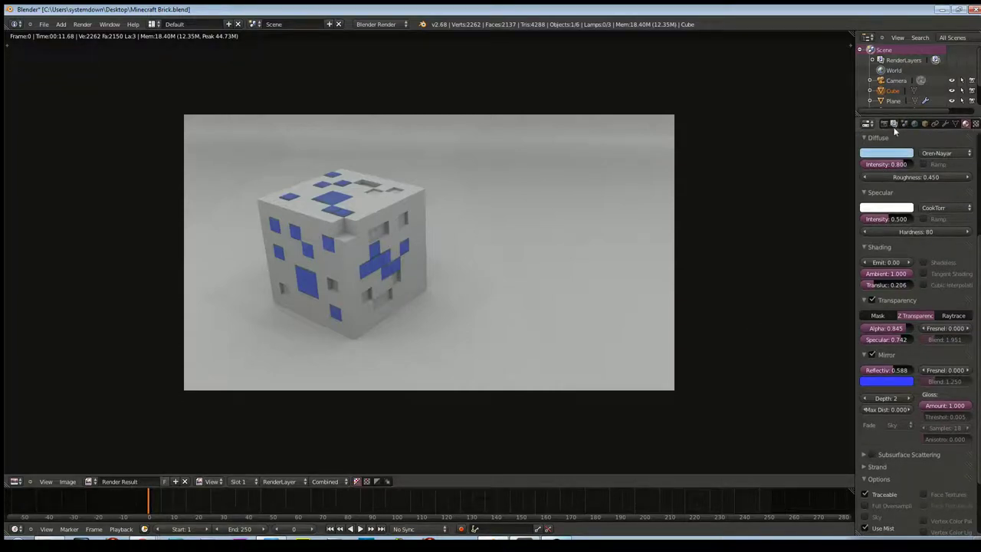
left_click(914, 125)
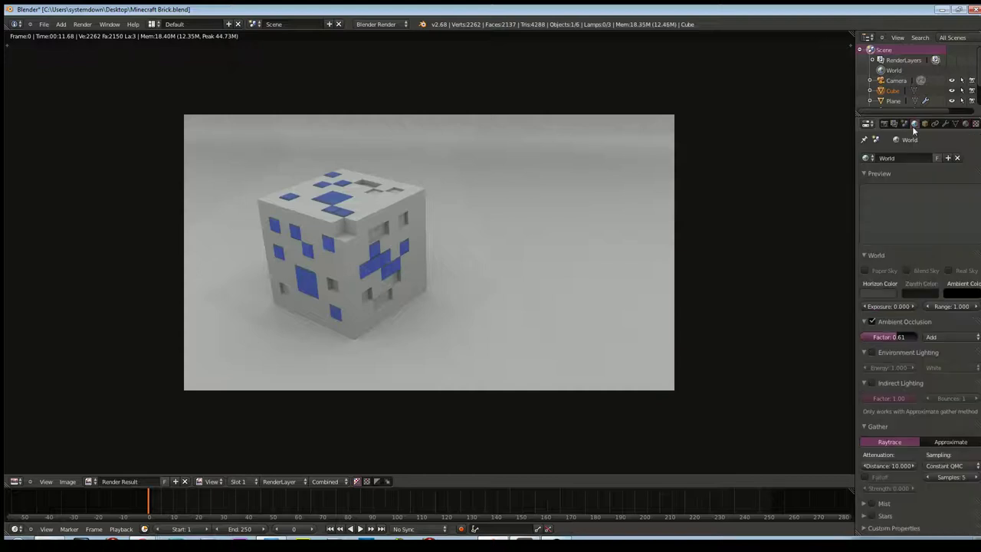
- Add a new Image or Movie world texture and start browsing disk for its image
left_click(975, 123)
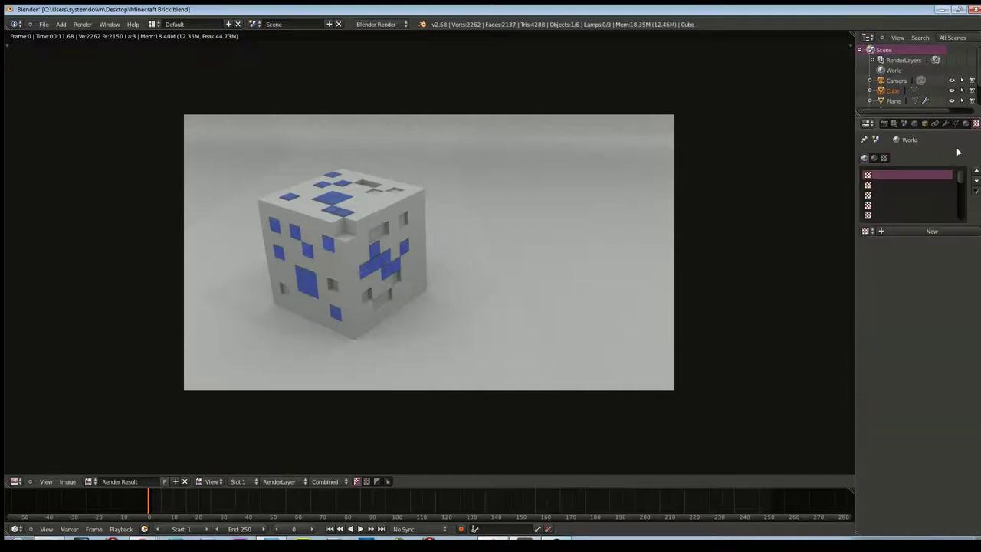
left_click(914, 232)
left_click(911, 245)
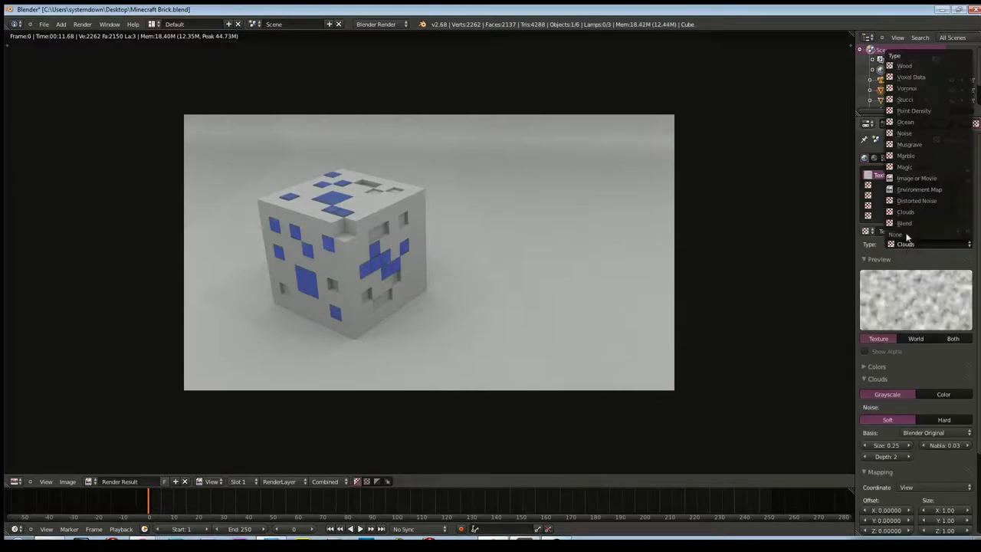
left_click(918, 179)
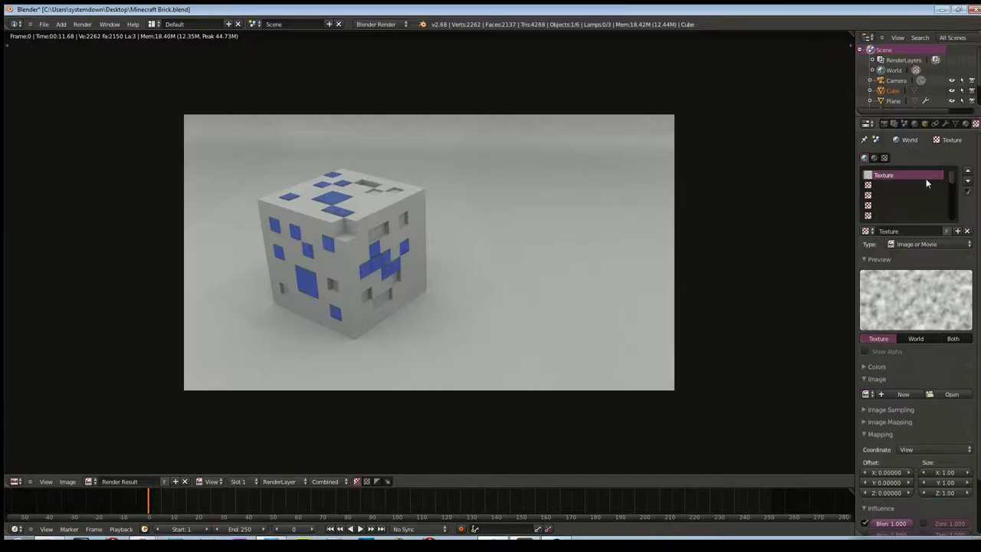
left_click(865, 394)
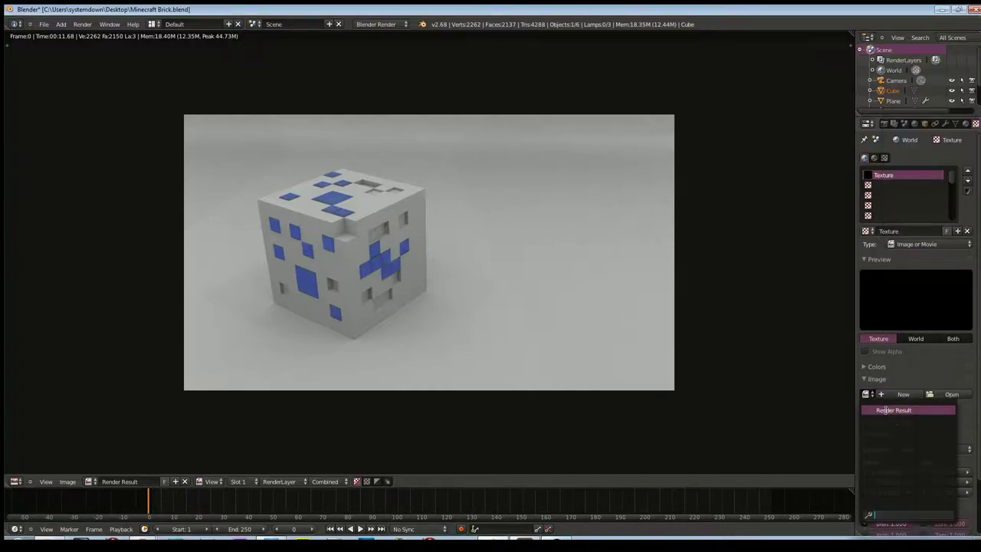
left_click(952, 394)
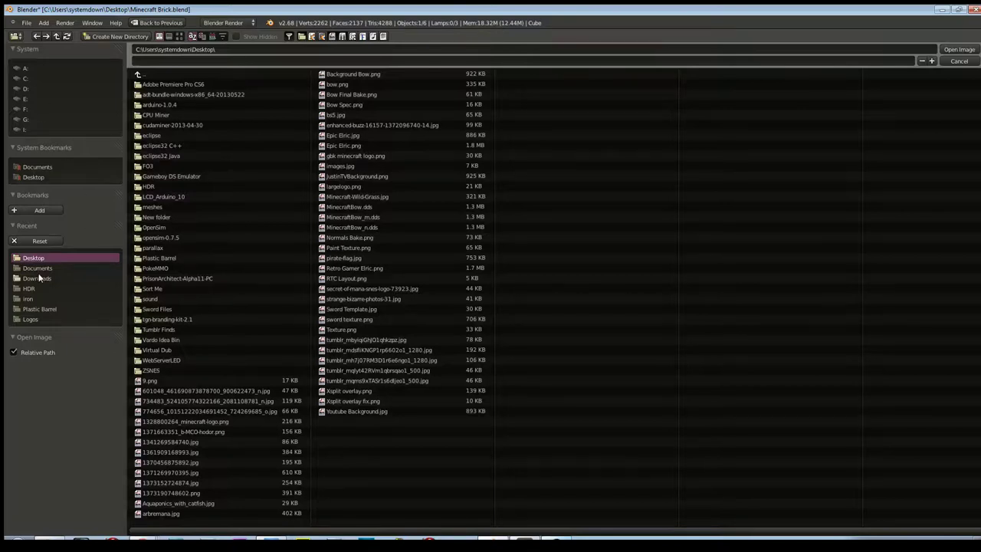
- Load studio018.hdr from the Desktop HDR folder as the world texture image
left_click(160, 188)
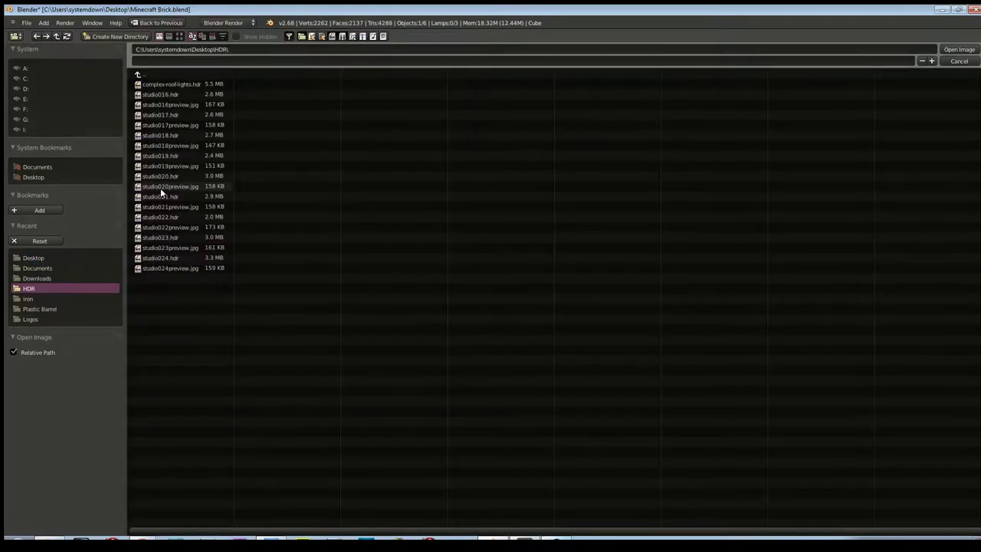
left_click(177, 115)
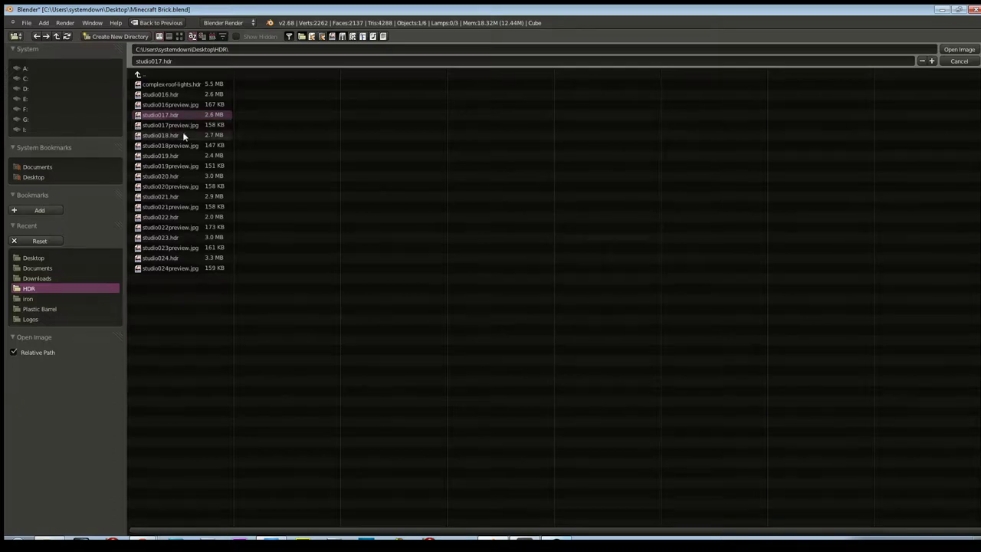
left_click(183, 134)
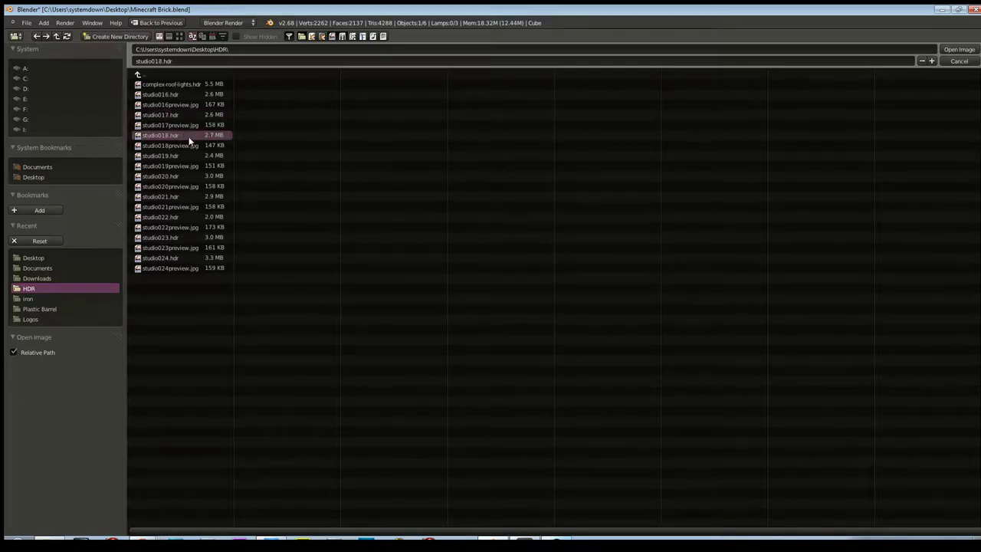
left_click(959, 50)
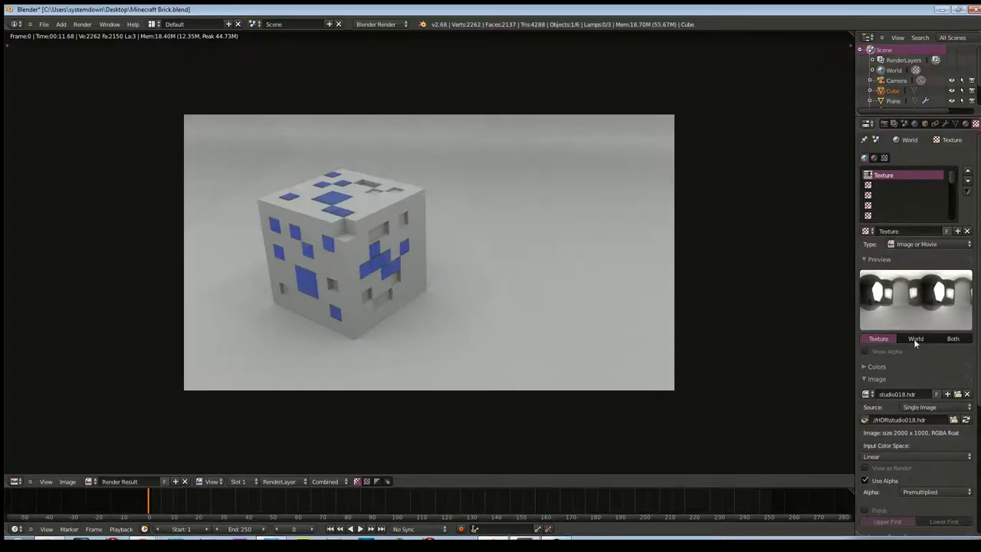
- Make the studio018.hdr texture influence Horizon instead of Blend
scroll(916, 352, "down", 3)
scroll(920, 387, "down", 3)
scroll(923, 399, "down", 3)
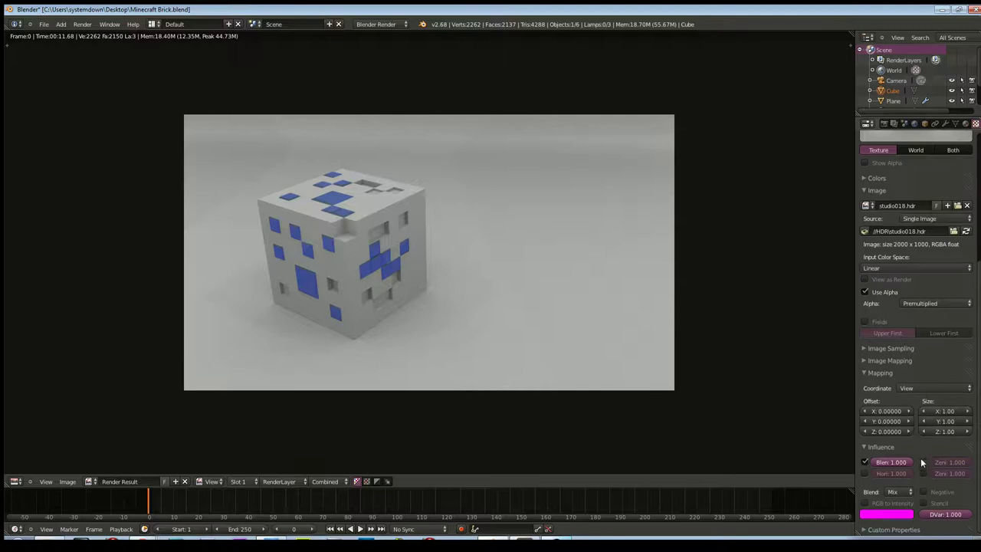
left_click(865, 462)
left_click(865, 473)
- Preview the HDR world in the World settings, then show the Cube's object properties
scroll(915, 386, "up", 5)
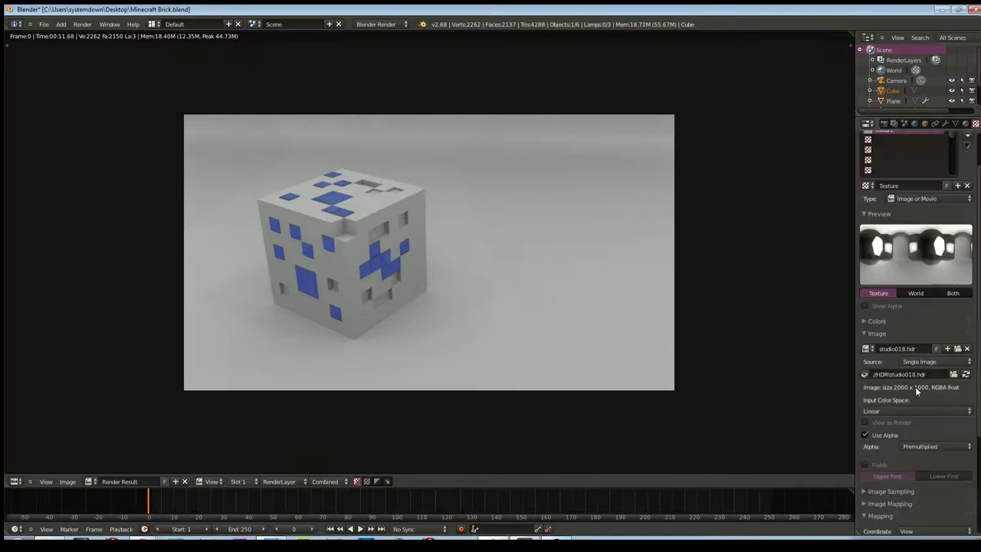
left_click(915, 124)
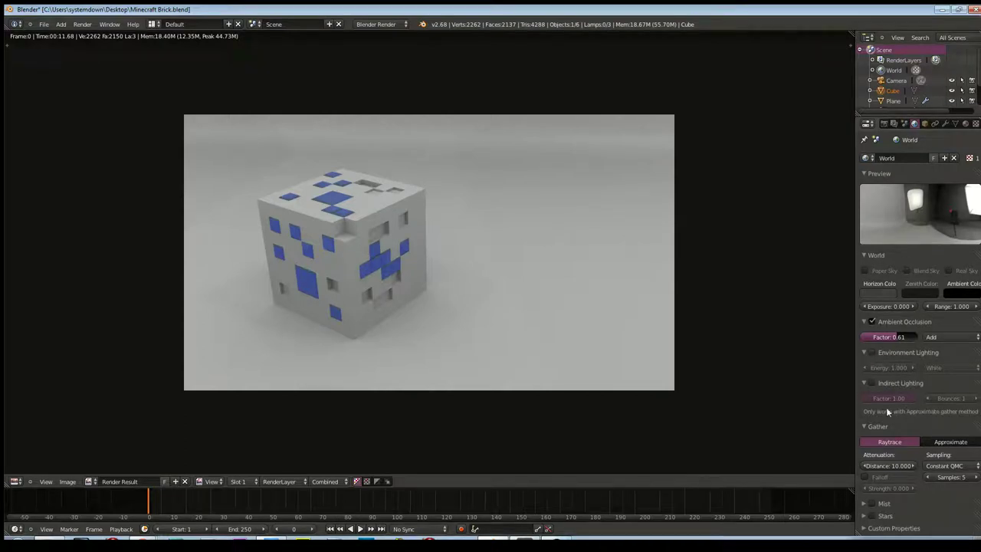
left_click(925, 124)
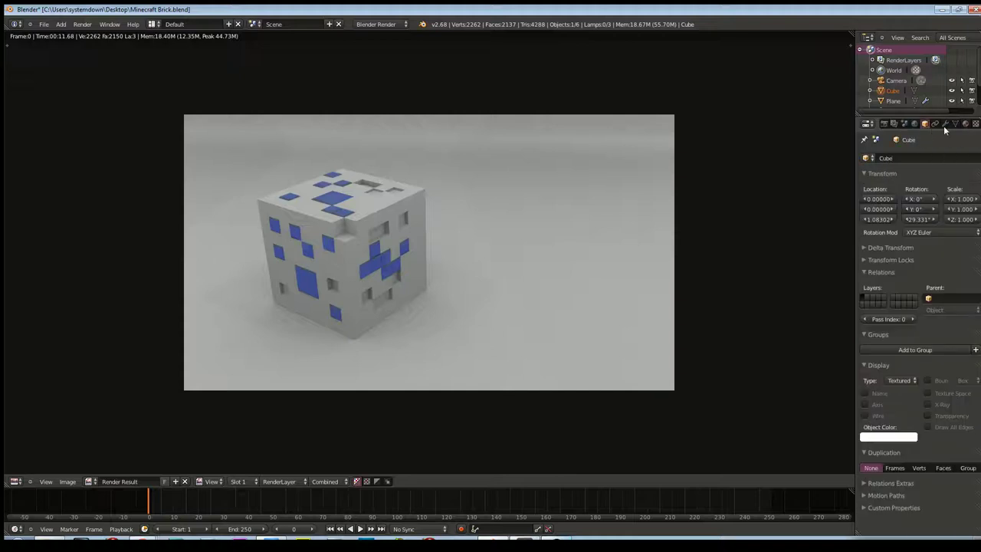
- Review the cube's Glass material settings
left_click(965, 124)
scroll(905, 384, "down", 5)
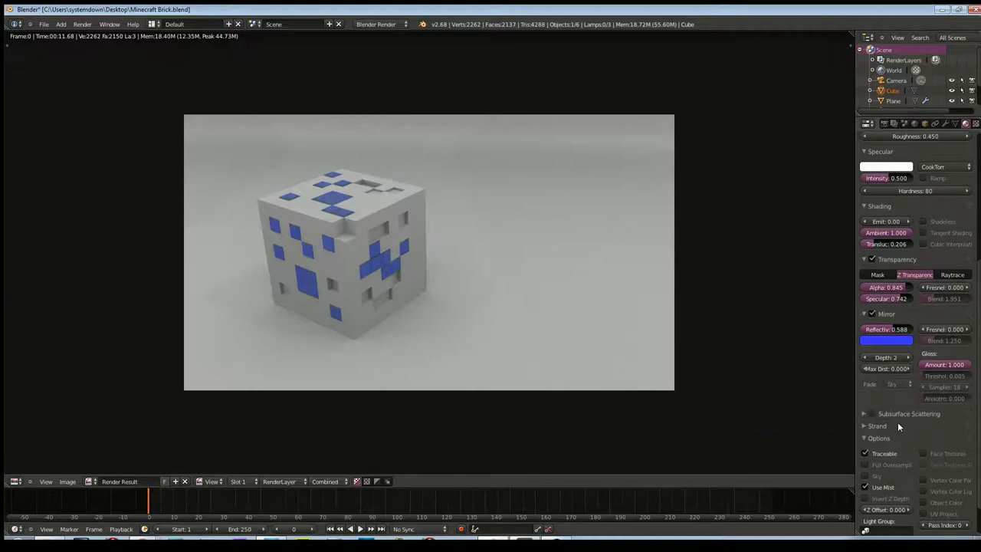
scroll(898, 424, "up", 3)
scroll(923, 455, "down", 2)
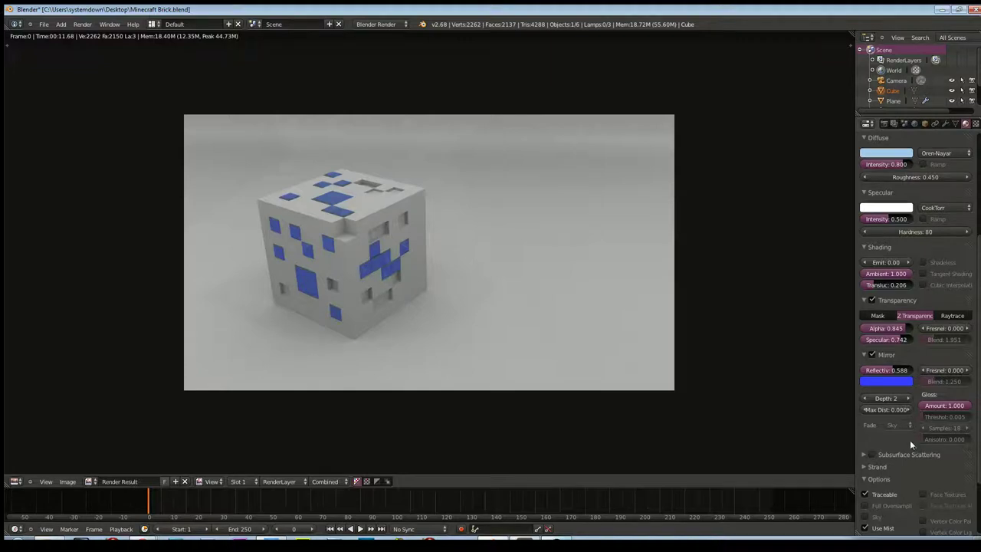
scroll(911, 443, "down", 2)
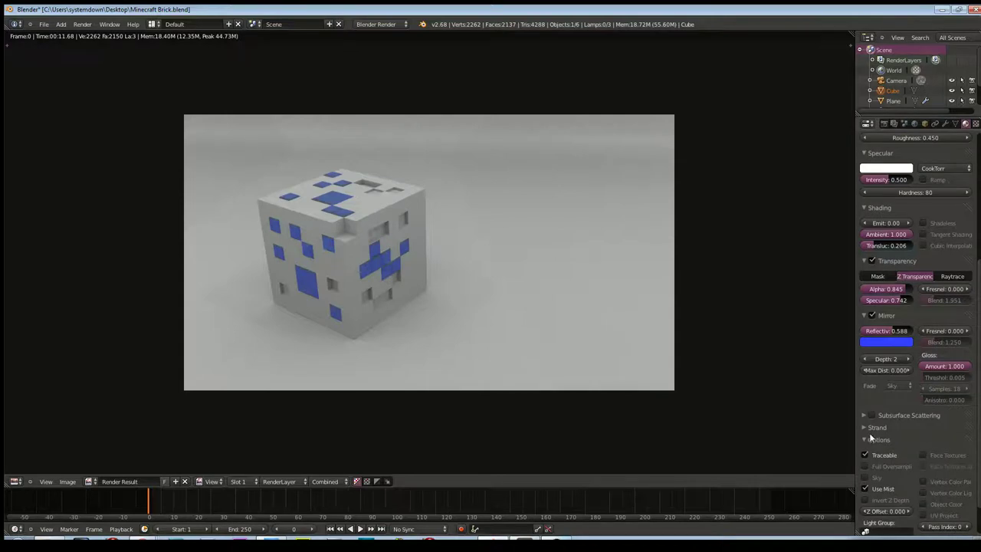
scroll(869, 446, "up", 1)
scroll(871, 445, "up", 1)
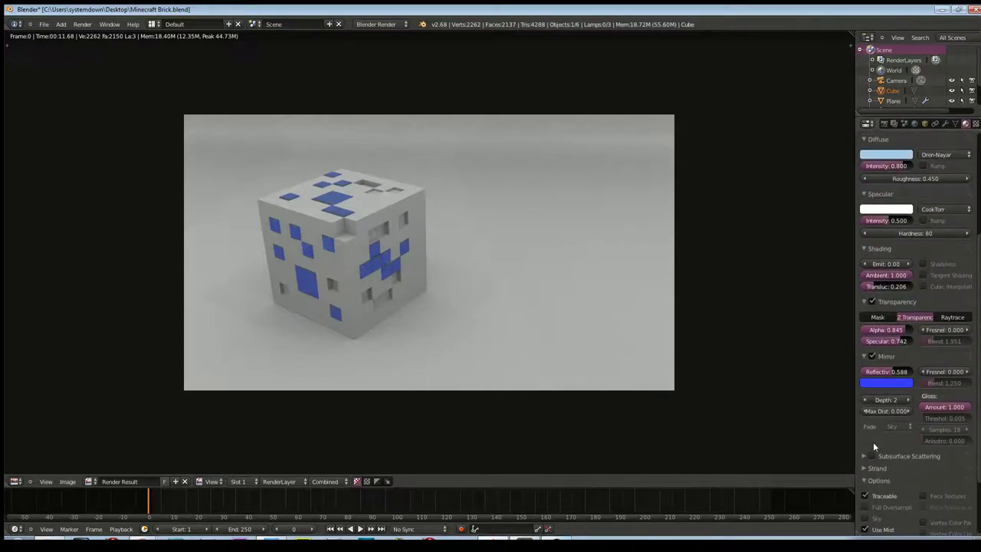
- Look through the Glass material's texture slots
left_click(976, 123)
scroll(942, 417, "down", 2)
scroll(863, 416, "up", 4)
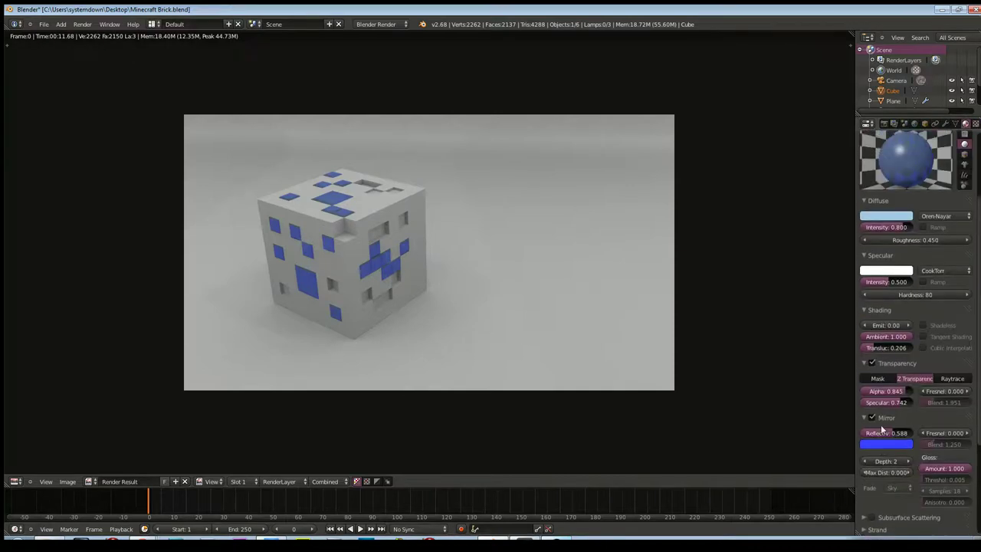
scroll(882, 428, "up", 2)
scroll(881, 425, "up", 1)
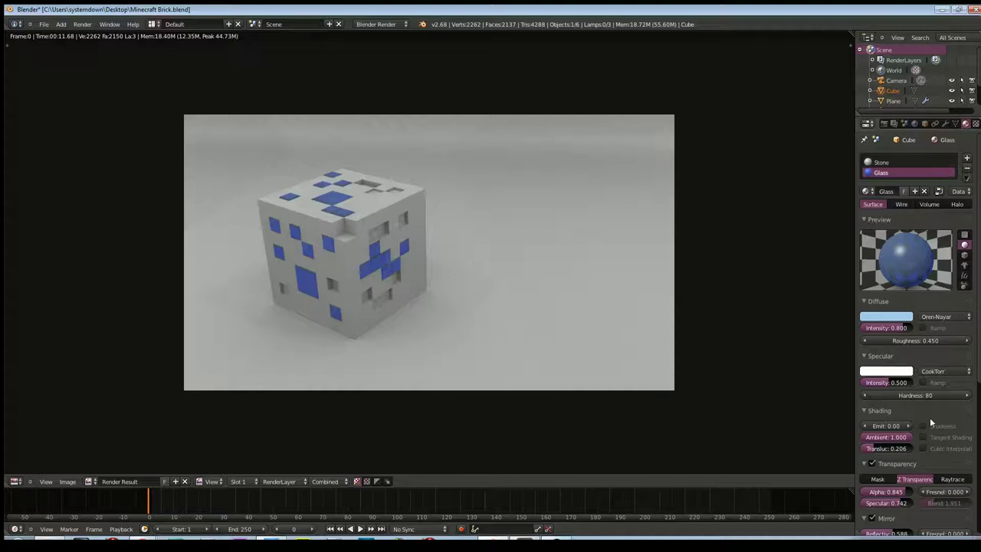
scroll(929, 419, "down", 2)
scroll(929, 420, "down", 2)
scroll(929, 421, "down", 1)
scroll(929, 424, "down", 1)
scroll(928, 420, "down", 1)
scroll(929, 420, "down", 1)
scroll(927, 420, "down", 1)
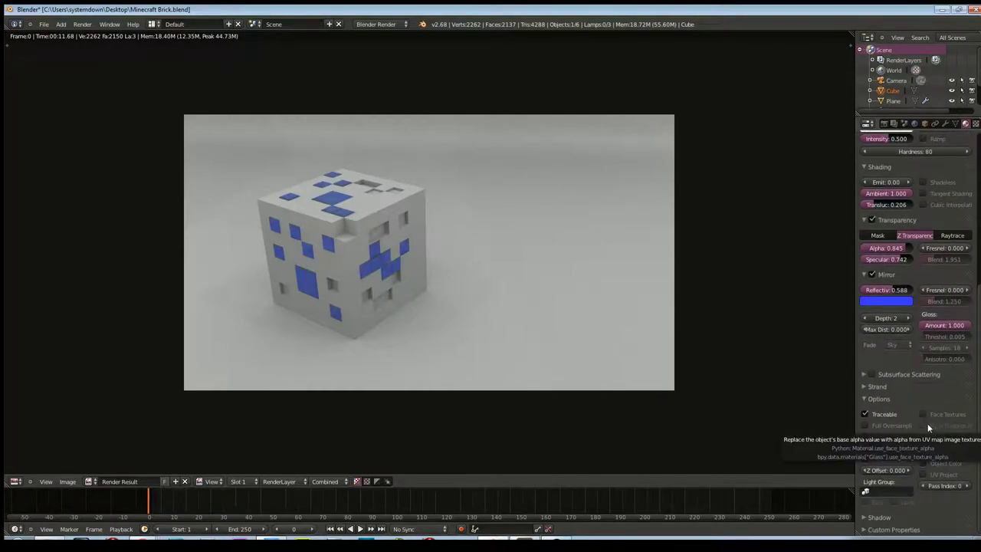
- Inspect the Glass material's Shadow and Strand panels
left_click(867, 519)
scroll(868, 519, "down", 3)
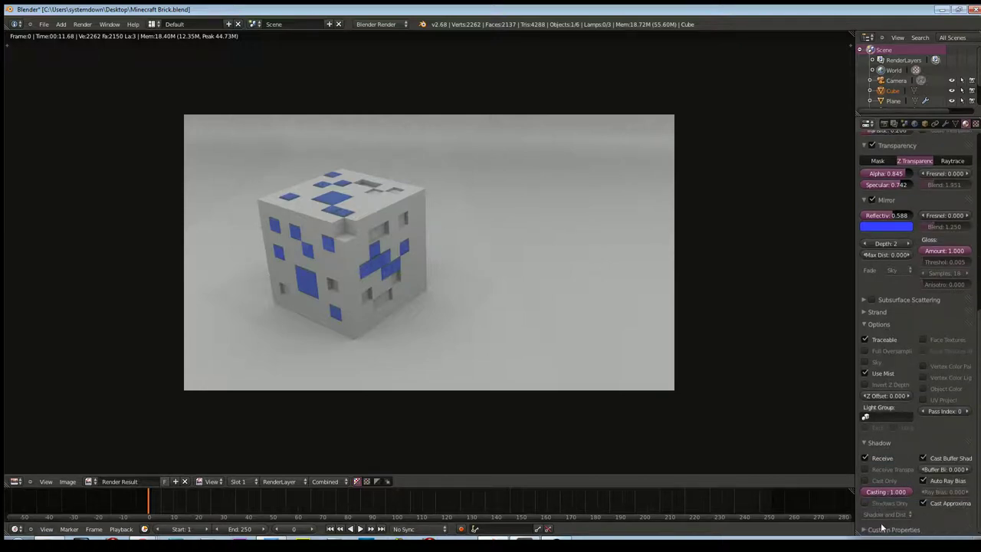
scroll(934, 401, "up", 2)
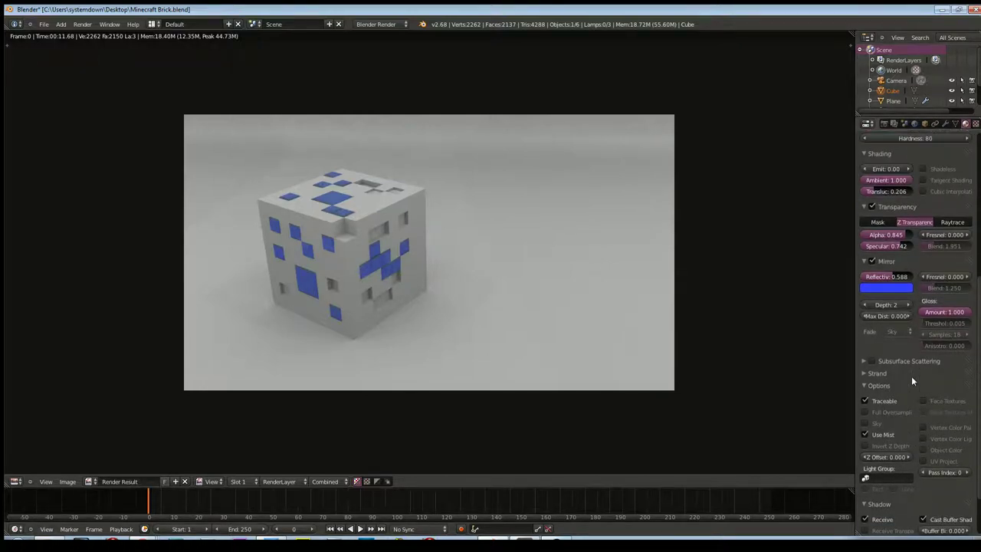
left_click(866, 374)
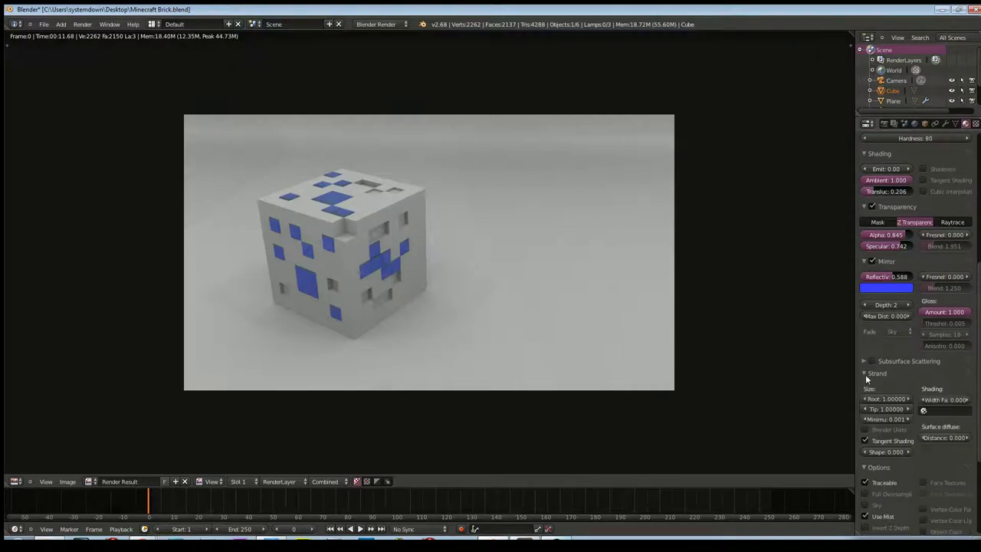
scroll(924, 372, "up", 2)
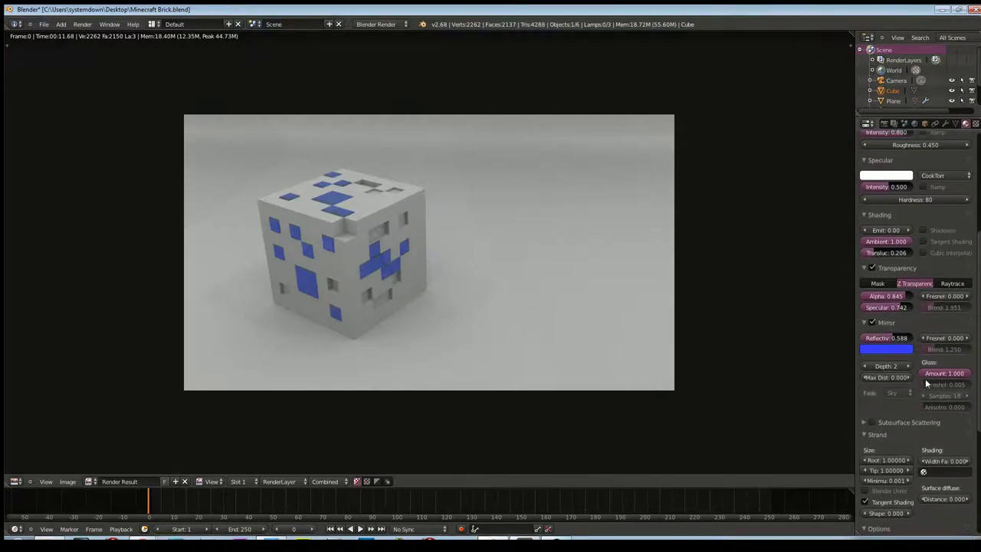
- Check Subsurface Scattering, then raise the mirror Depth from 2 to 6
left_click(864, 422)
scroll(879, 420, "down", 1)
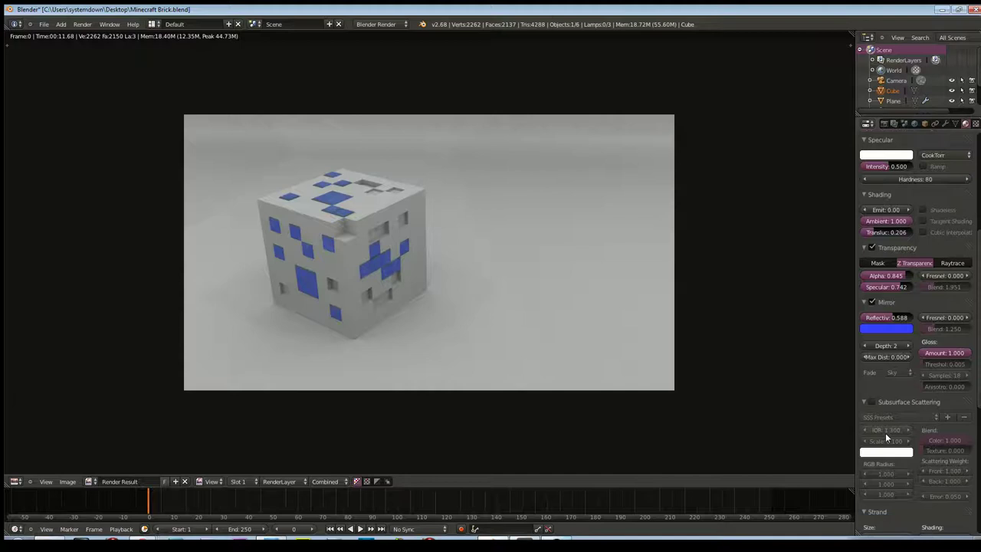
scroll(919, 420, "up", 2)
left_click(863, 443)
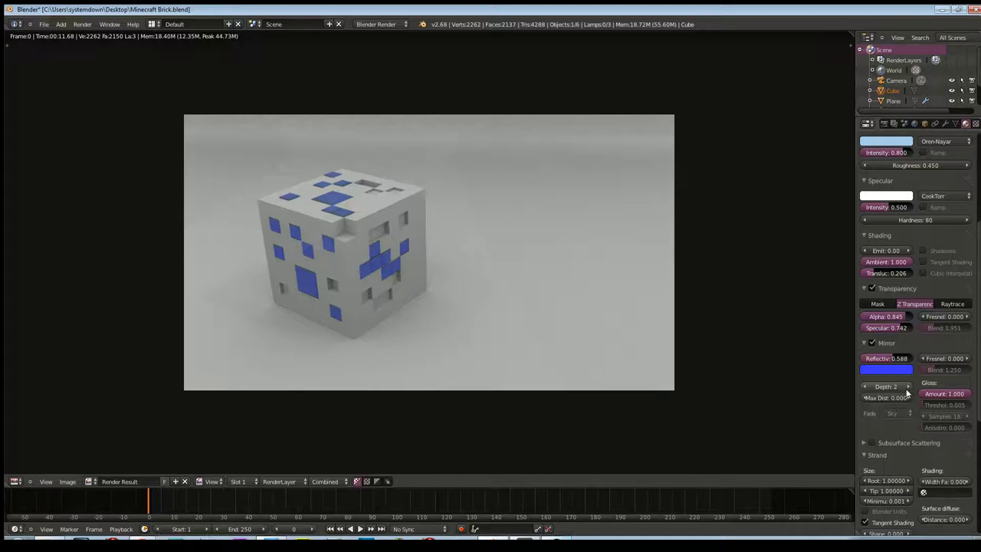
left_click_drag(907, 391, 947, 374)
left_click(884, 124)
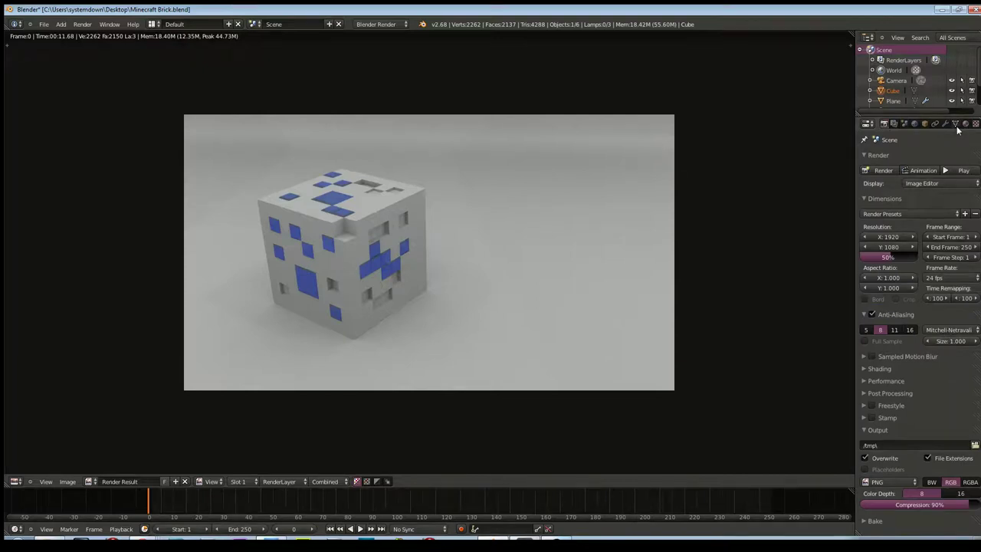
- Go to the world's studio018.hdr environment texture settings
left_click(894, 124)
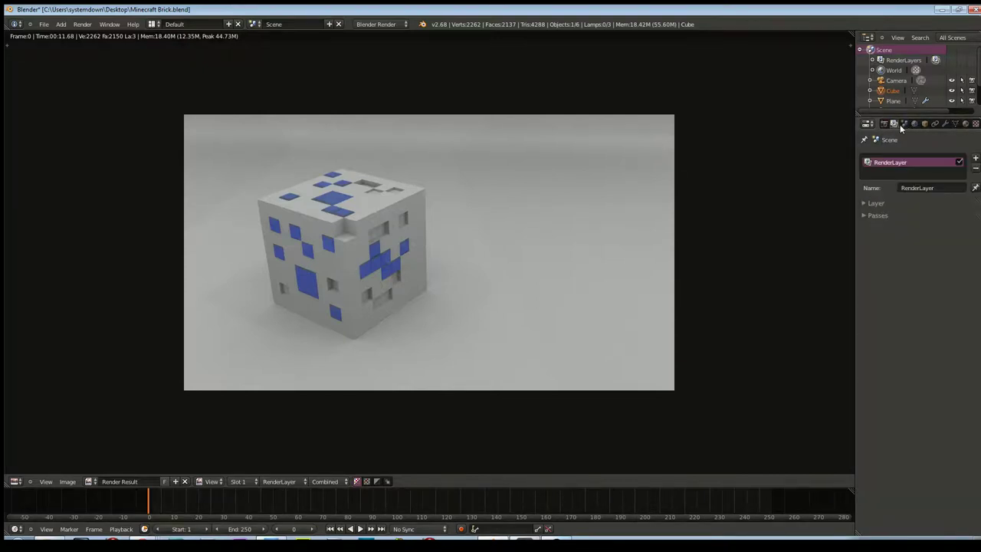
left_click(915, 123)
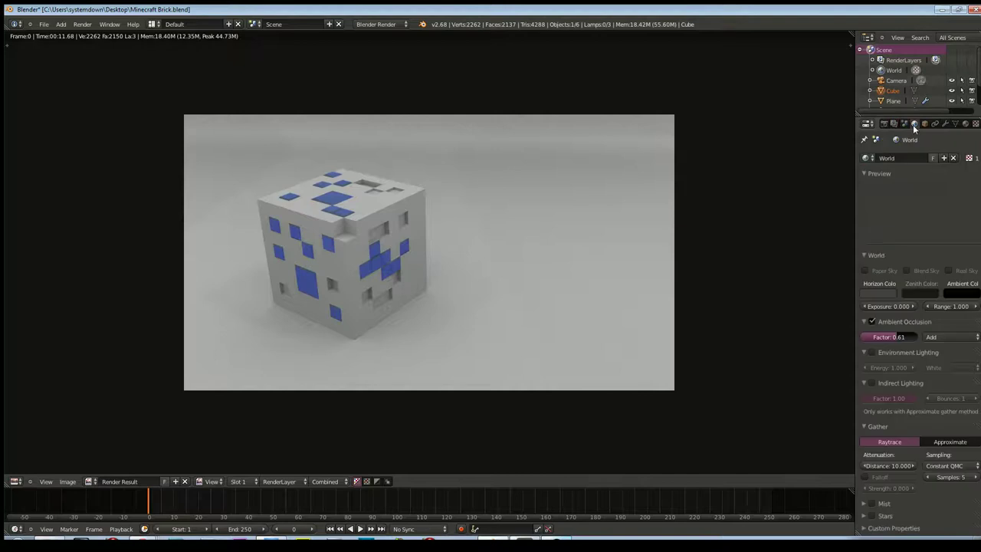
left_click(975, 125)
scroll(912, 410, "down", 3)
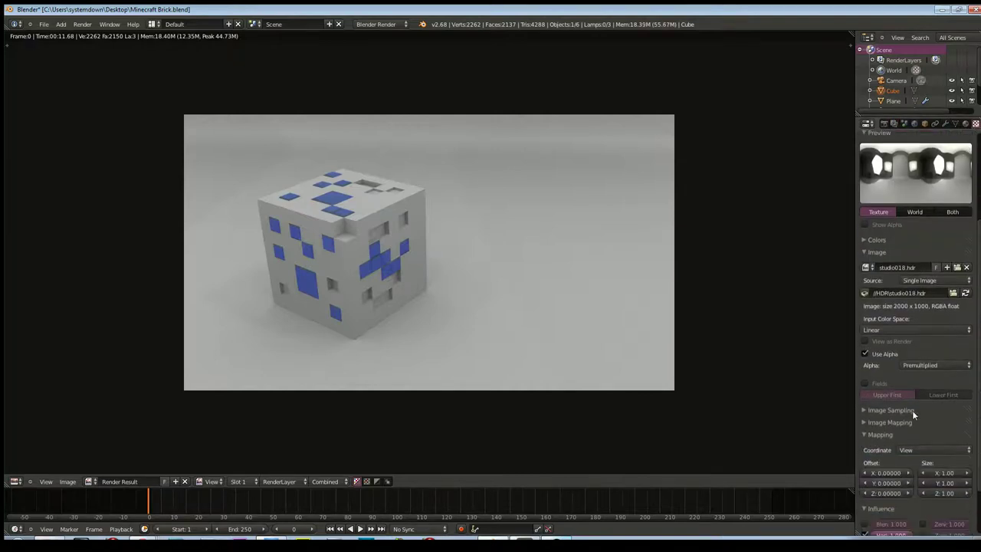
scroll(913, 410, "down", 3)
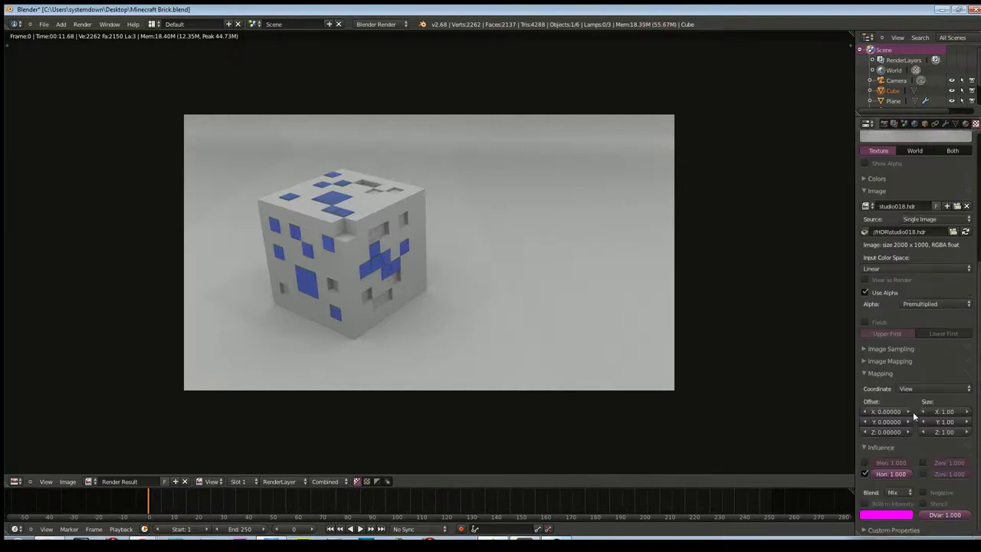
- Expand Image Sampling and Image Mapping to review EWA filtering and Repeat extension
left_click(863, 361)
left_click(862, 349)
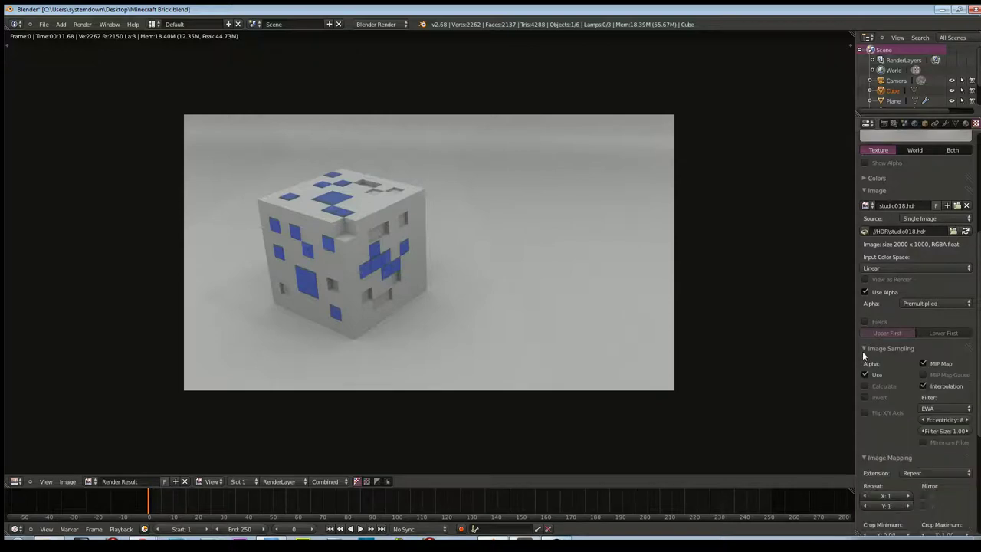
scroll(910, 319, "down", 2)
scroll(910, 319, "down", 2)
scroll(916, 330, "down", 2)
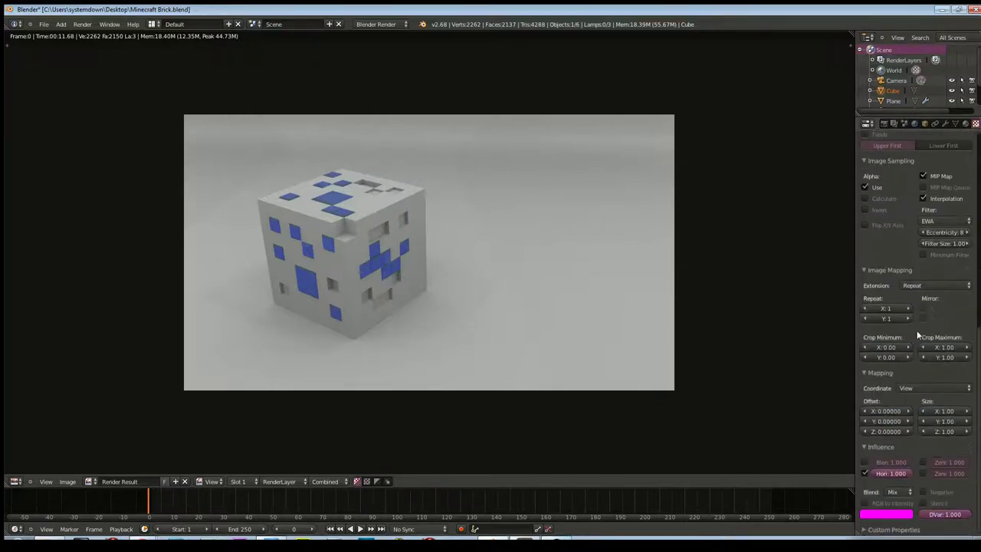
scroll(915, 328, "up", 4)
scroll(912, 328, "up", 4)
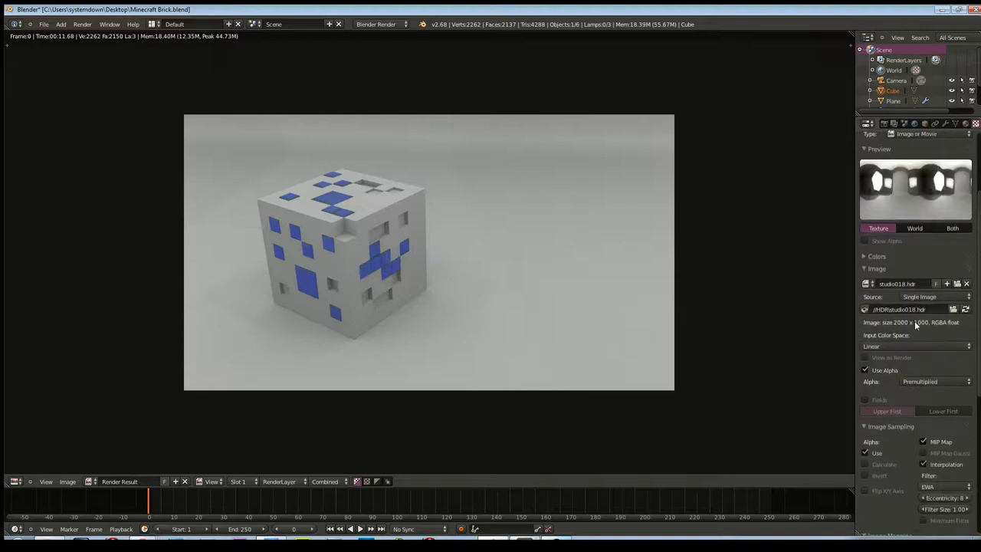
scroll(915, 320, "up", 3)
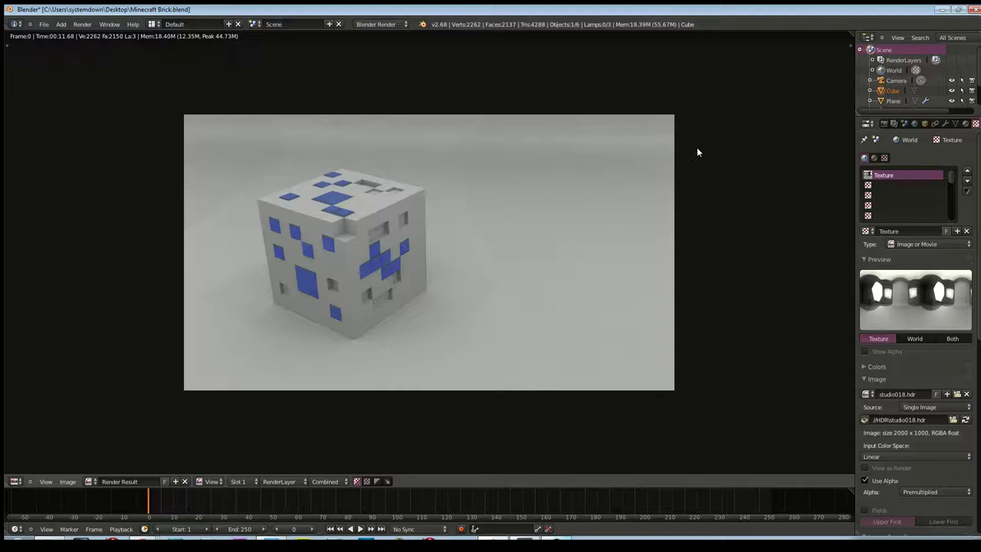
- Render with F12, then show the Cube's Glass material (Oren-Nayar 0.800, CookTorr 0.500)
key("F12")
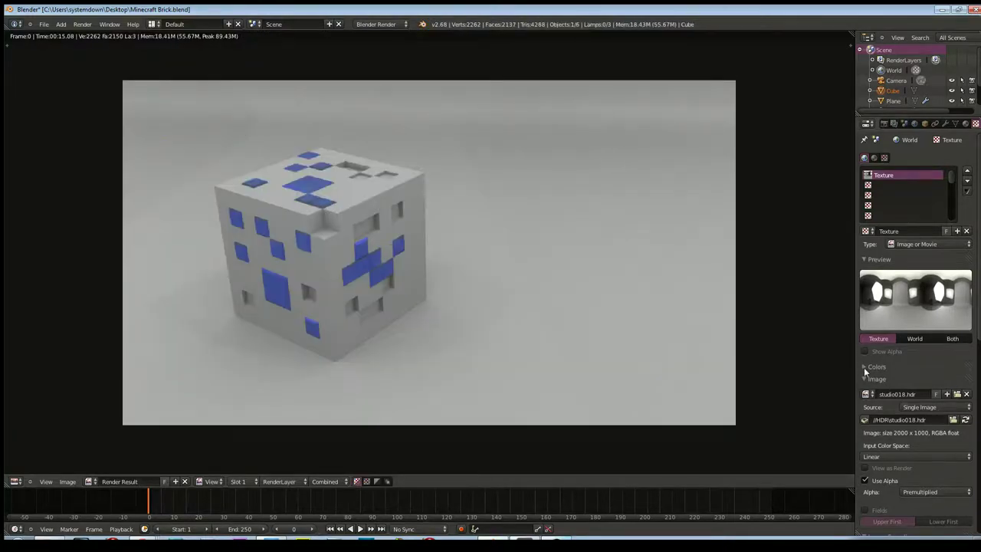
left_click(864, 368)
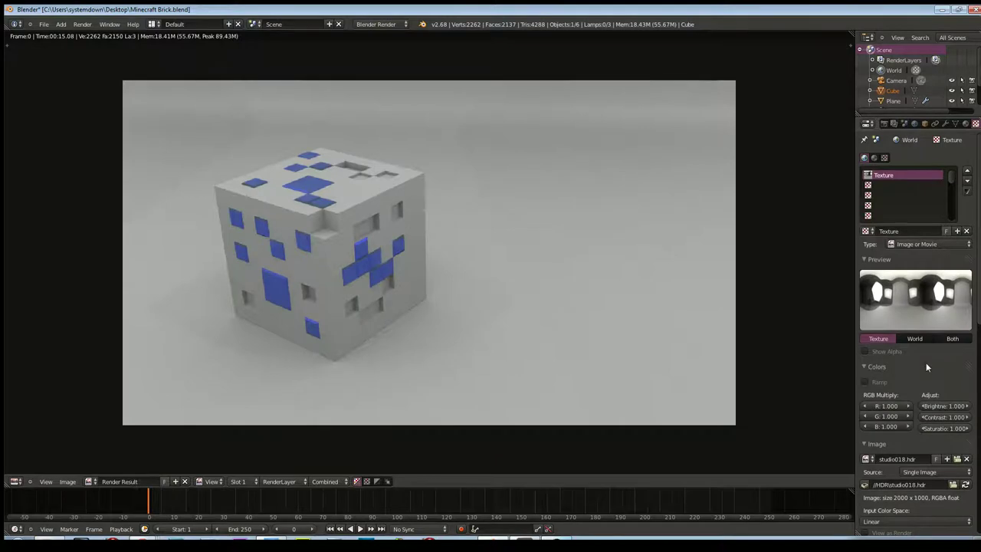
left_click(914, 123)
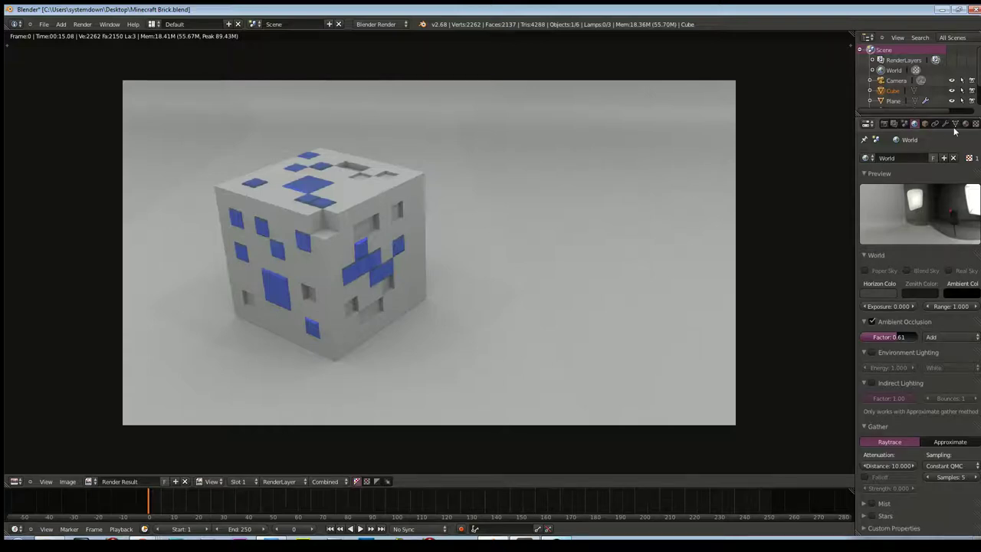
left_click(925, 124)
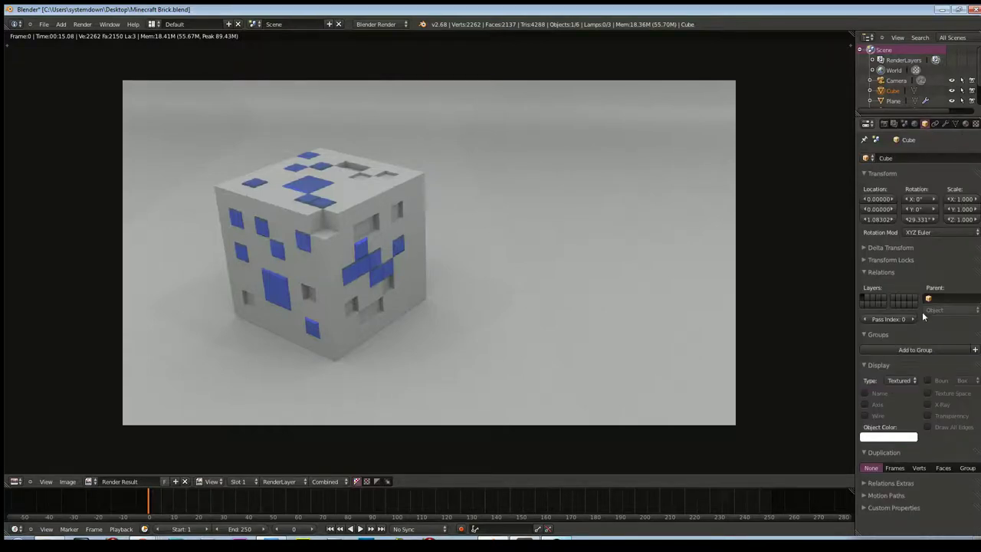
left_click(965, 123)
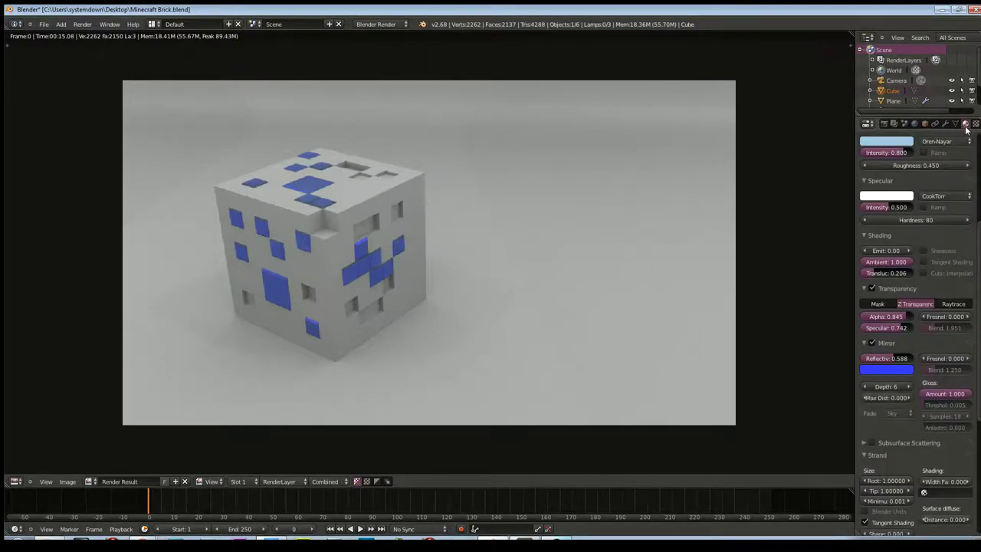
scroll(905, 312, "down", 5)
scroll(905, 312, "up", 5)
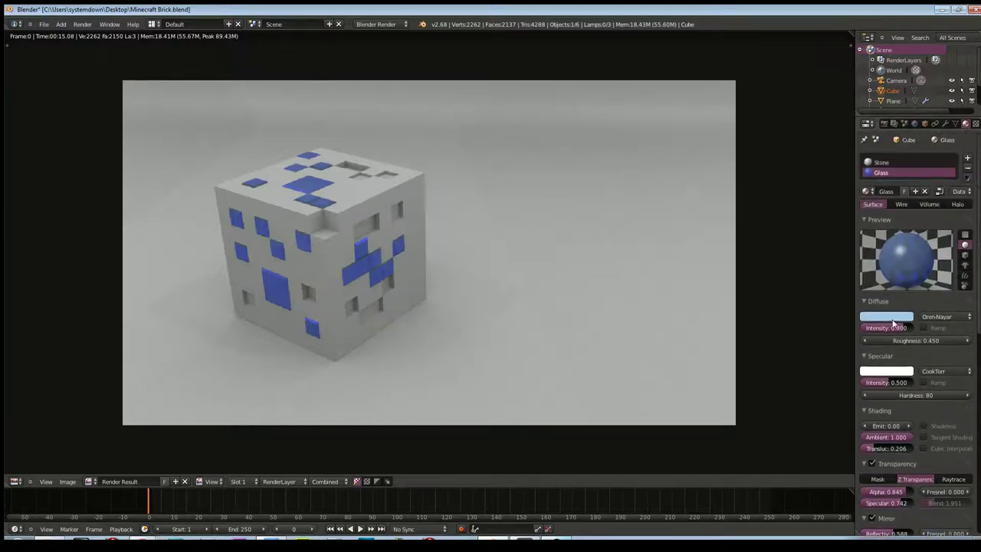
- Drag the Glass mirror Reflectivity from 0.588 up to 0.887
scroll(899, 330, "down", 3)
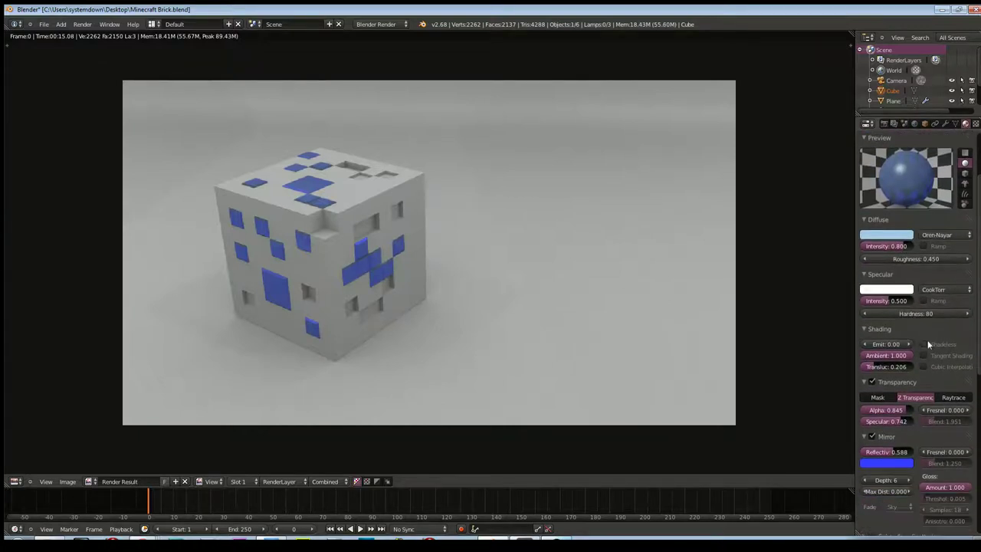
scroll(923, 374, "down", 1)
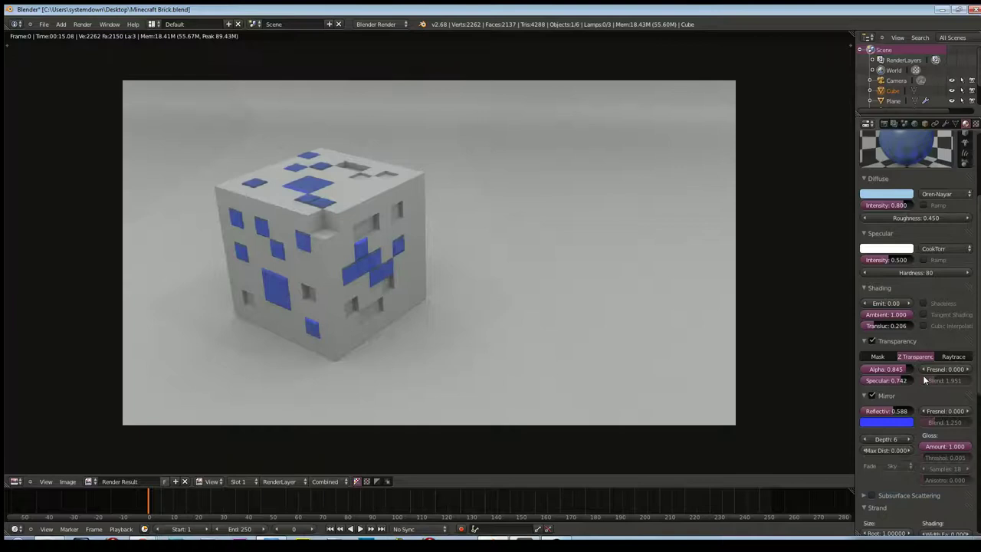
scroll(923, 375, "down", 1)
scroll(923, 375, "down", 2)
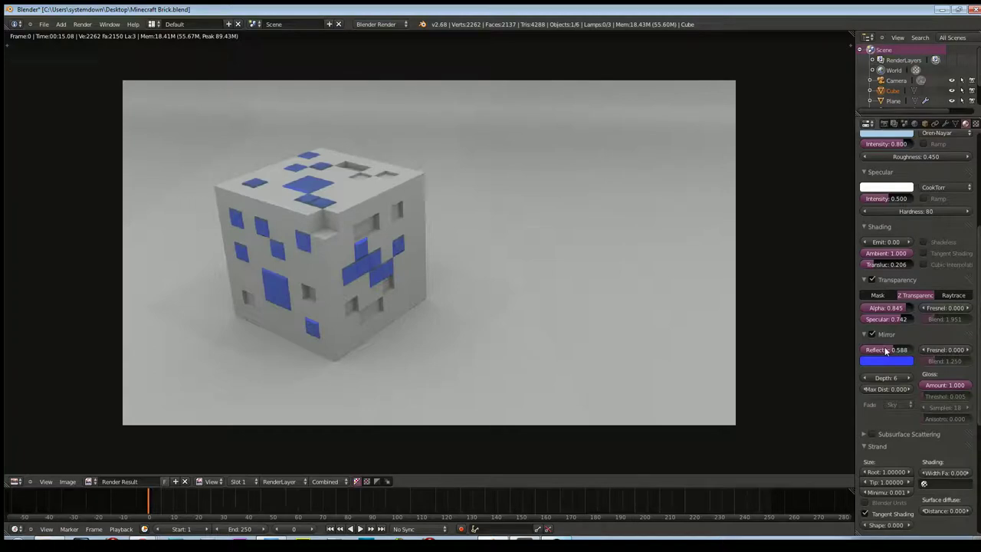
left_click_drag(889, 351, 905, 354)
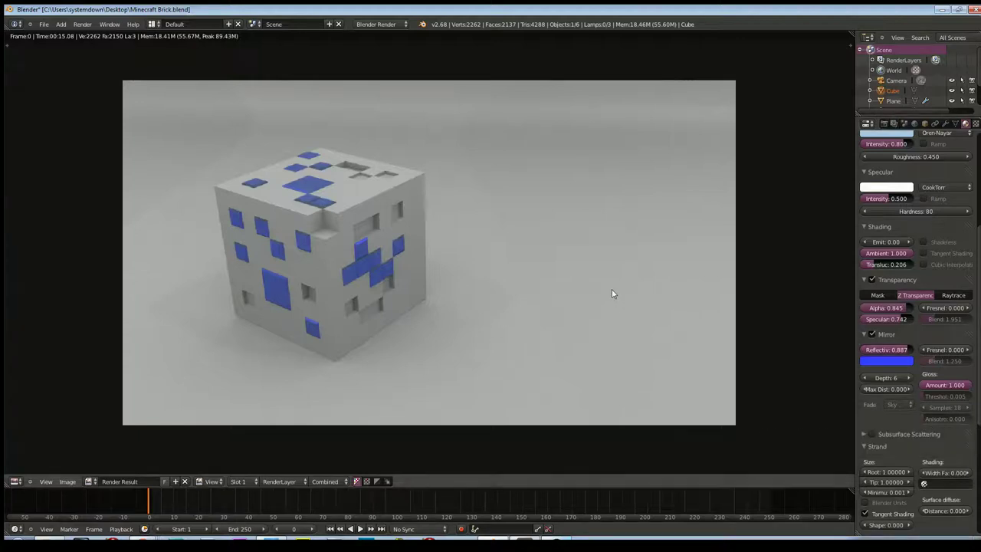
- Render with F12 and lower the Glass transparency alpha from 0.845 to 0.732
key("F12")
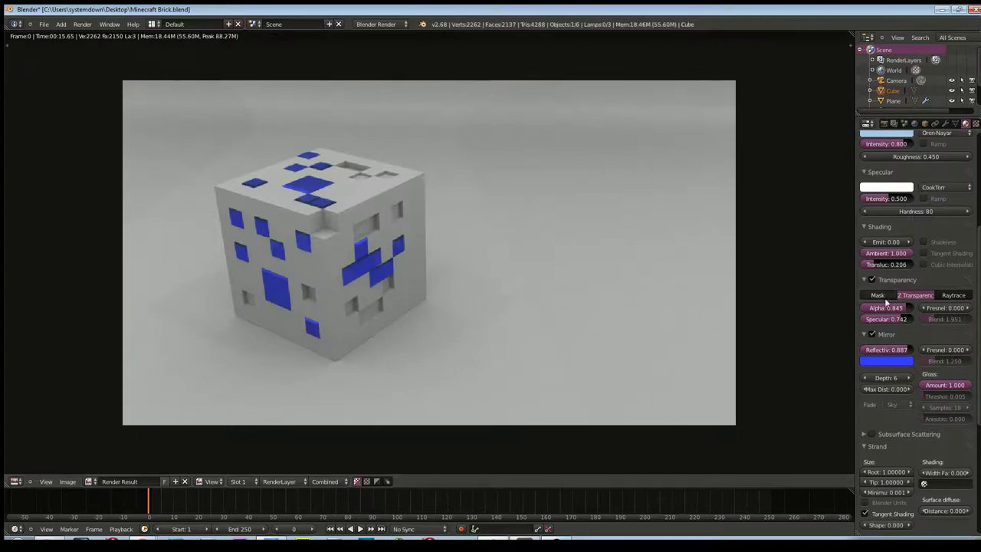
left_click_drag(903, 307, 893, 309)
scroll(920, 391, "down", 1)
scroll(916, 404, "down", 1)
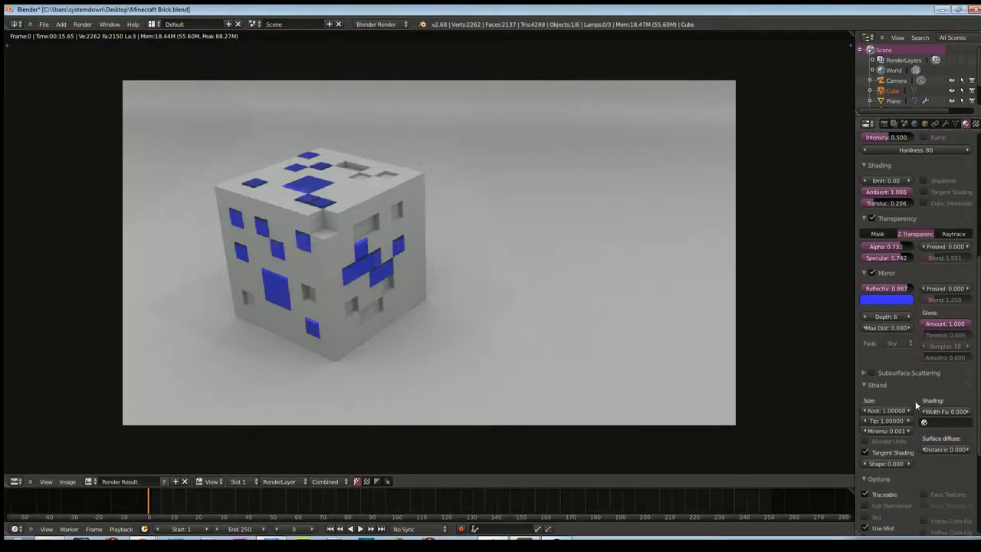
scroll(907, 484, "down", 3)
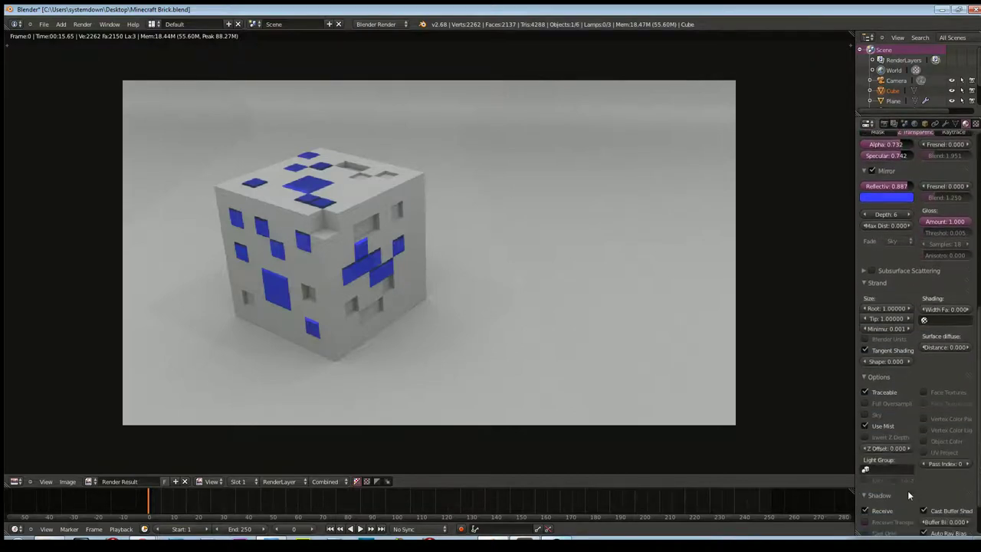
scroll(908, 489, "down", 1)
scroll(909, 489, "down", 1)
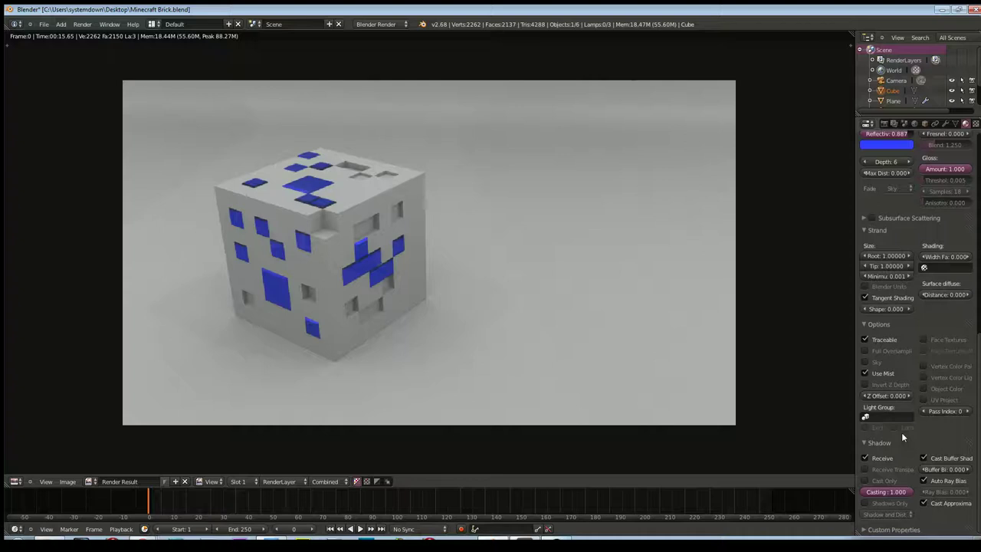
- Scroll back up through the Glass material panels to review the settings
scroll(902, 433, "up", 2)
scroll(901, 432, "up", 1)
scroll(901, 432, "up", 1)
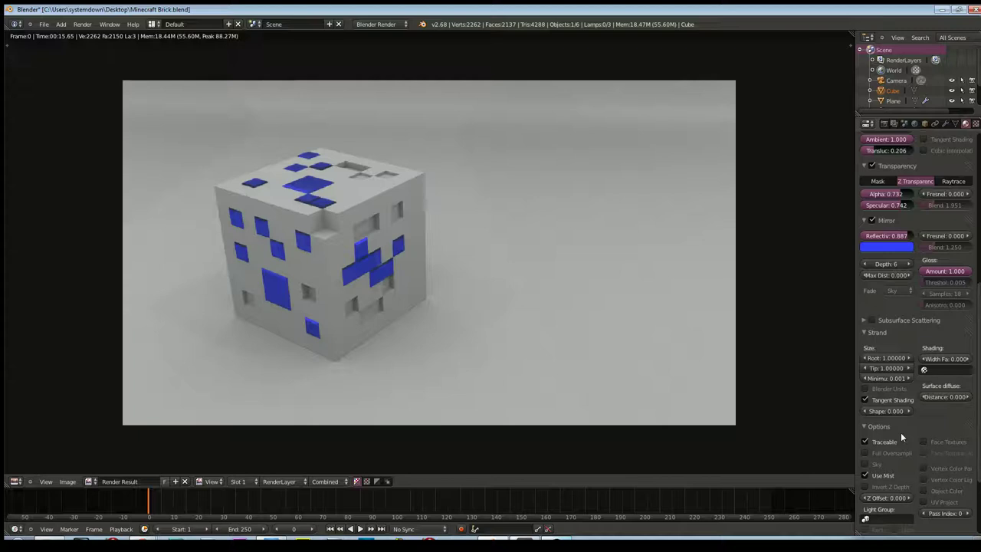
scroll(901, 437, "up", 2)
scroll(924, 395, "up", 1)
scroll(923, 396, "up", 2)
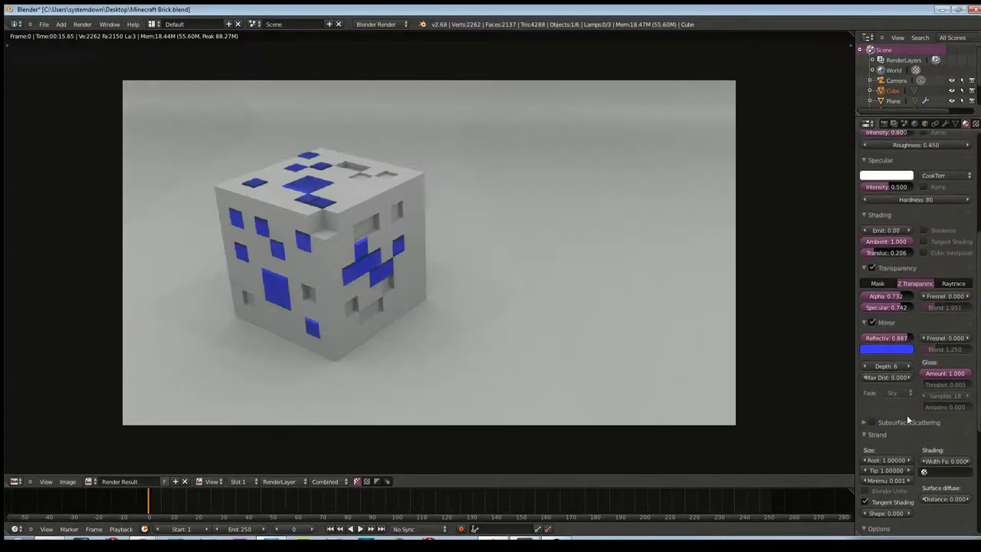
scroll(907, 417, "up", 2)
scroll(907, 419, "up", 1)
scroll(911, 417, "up", 2)
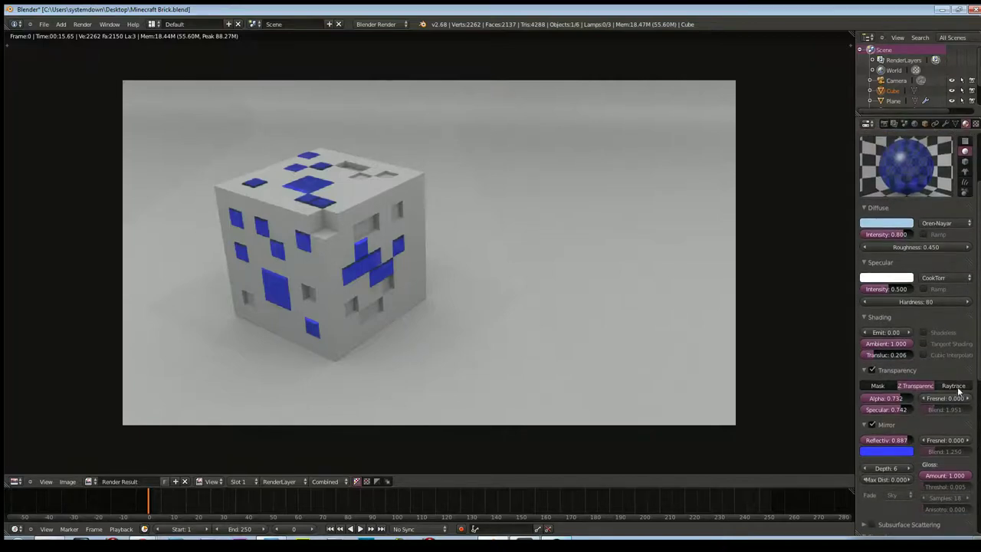
- Test-render the Glass with Raytrace transparency, then revert to Z Transparency and render again
left_click(956, 387)
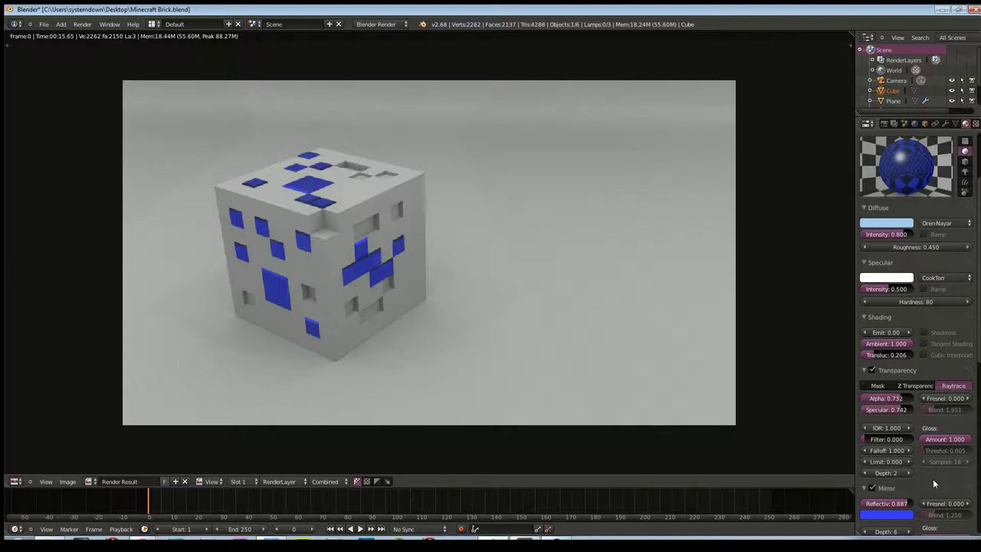
key("F12")
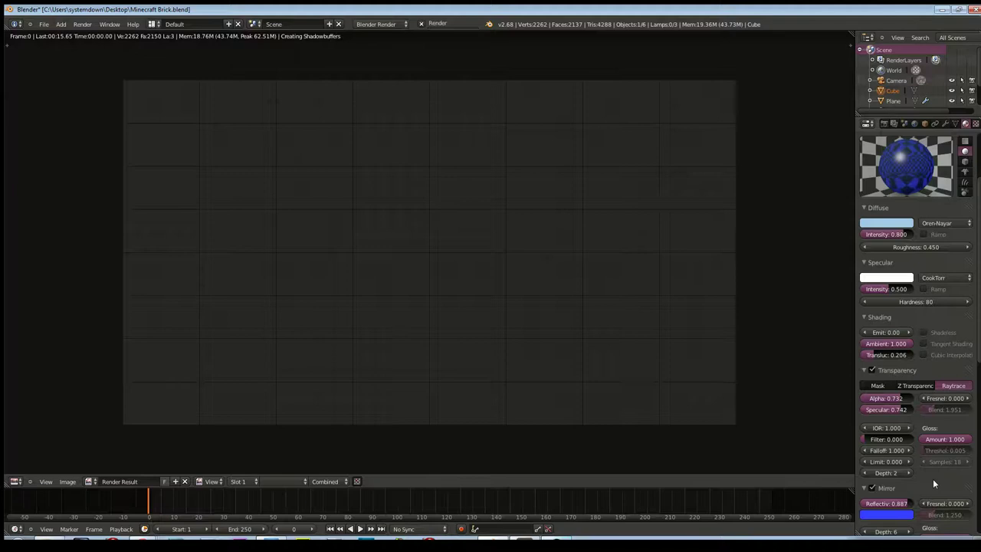
left_click(916, 385)
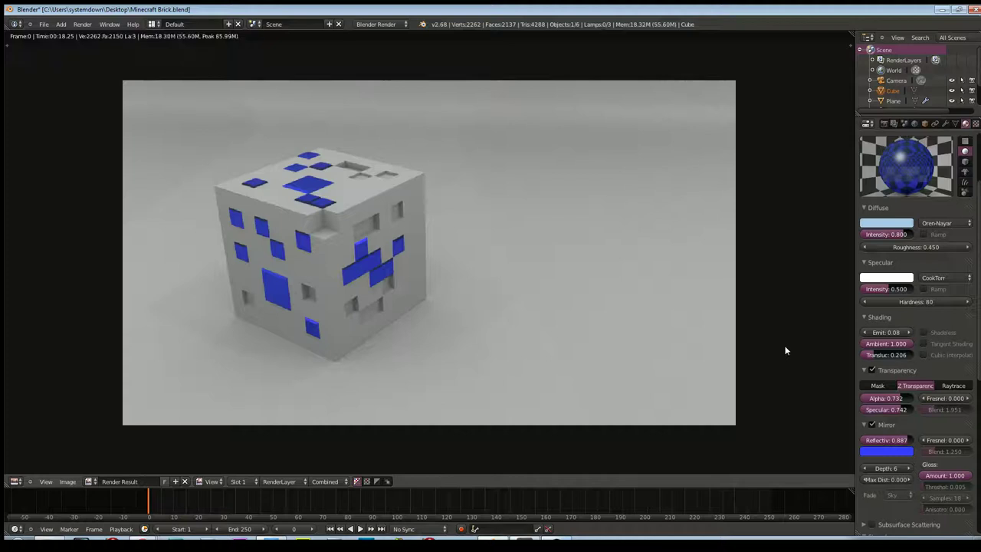
key("F12")
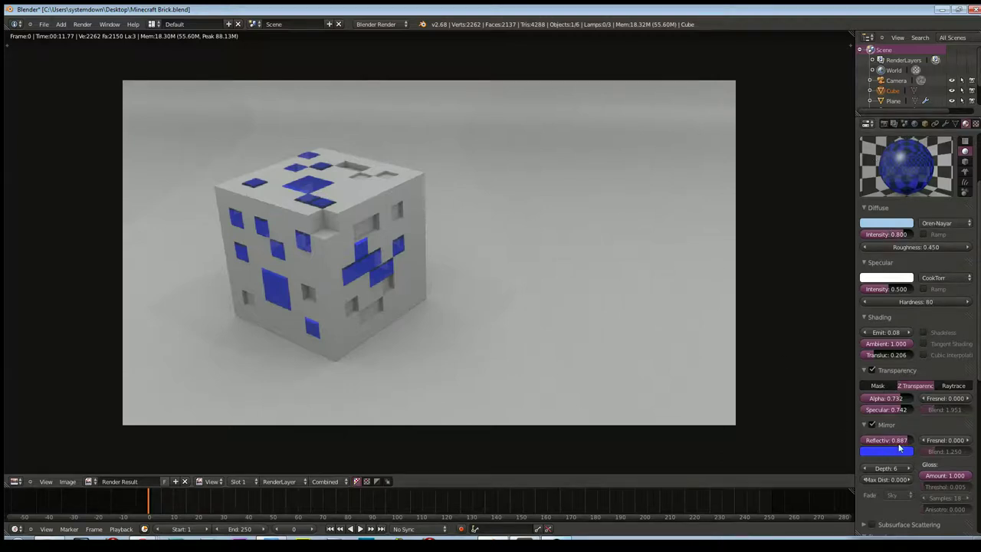
- Set the Glass mirror reflectivity to 0.763 and leave the reflection Fade on Sky
scroll(901, 443, "down", 2)
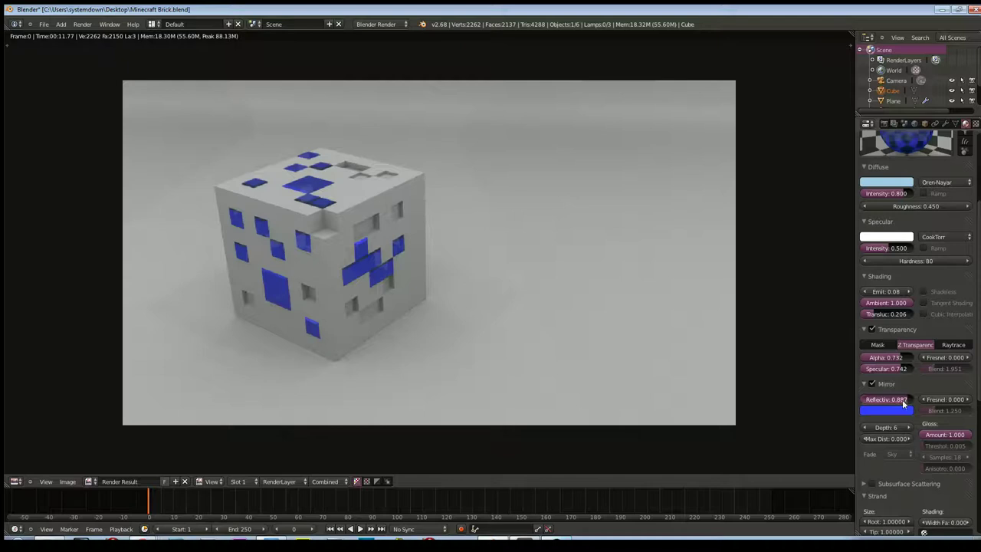
scroll(912, 472, "down", 2)
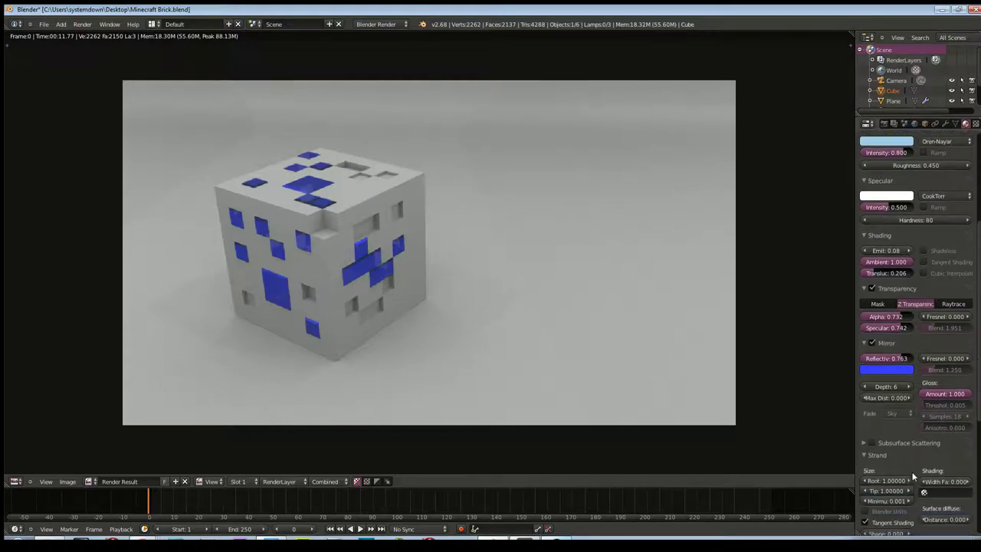
left_click(897, 413)
left_click(896, 429)
scroll(936, 282, "up", 3)
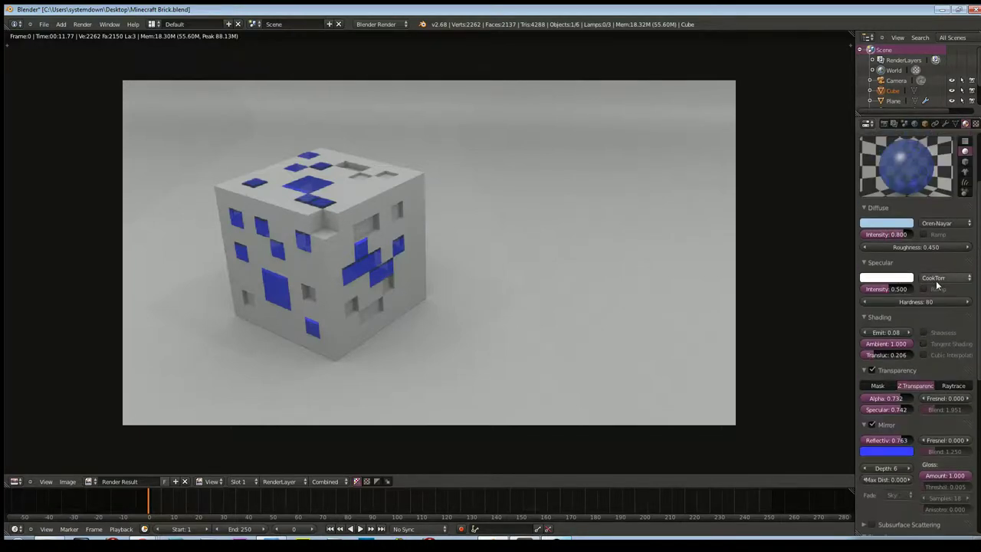
left_click(941, 279)
left_click(951, 223)
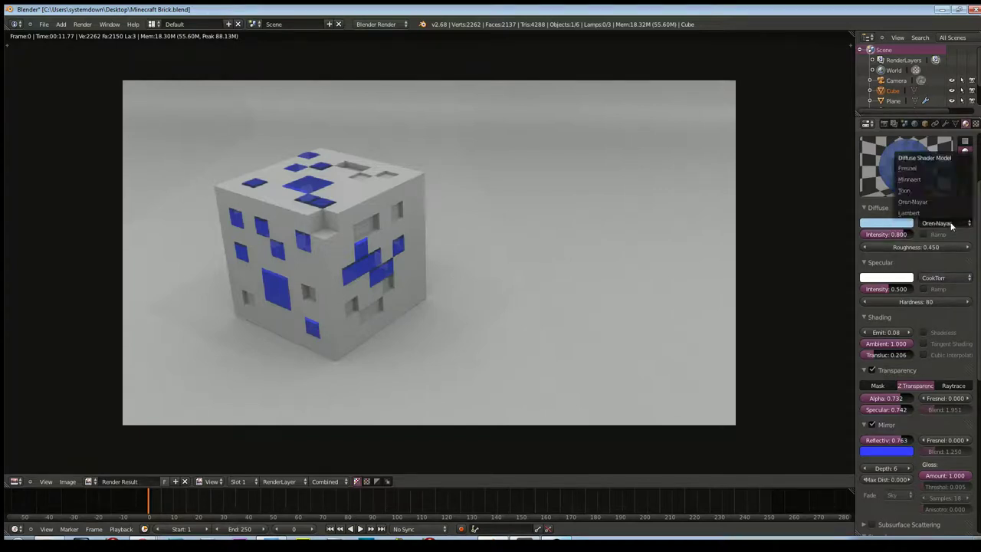
left_click(953, 224)
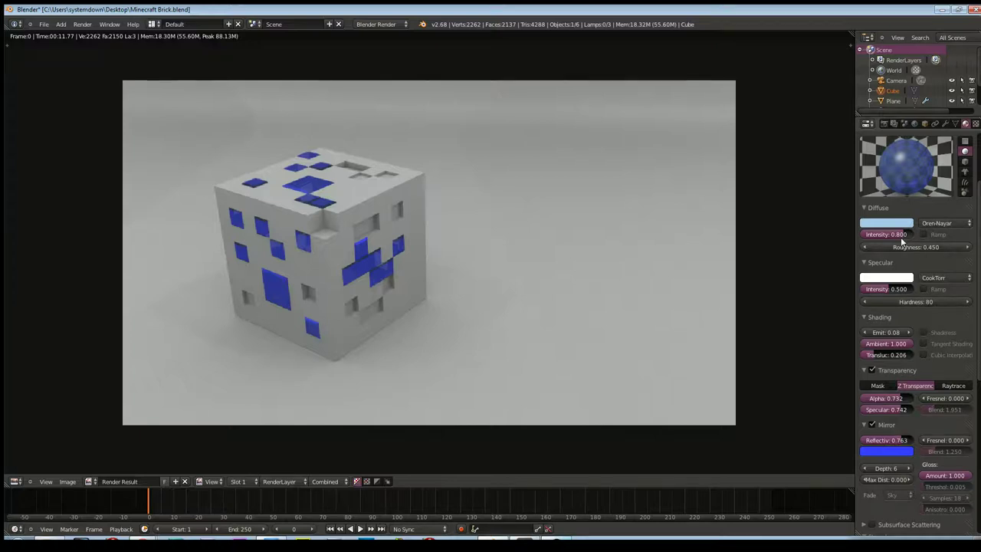
scroll(927, 346, "down", 1)
scroll(926, 347, "down", 3)
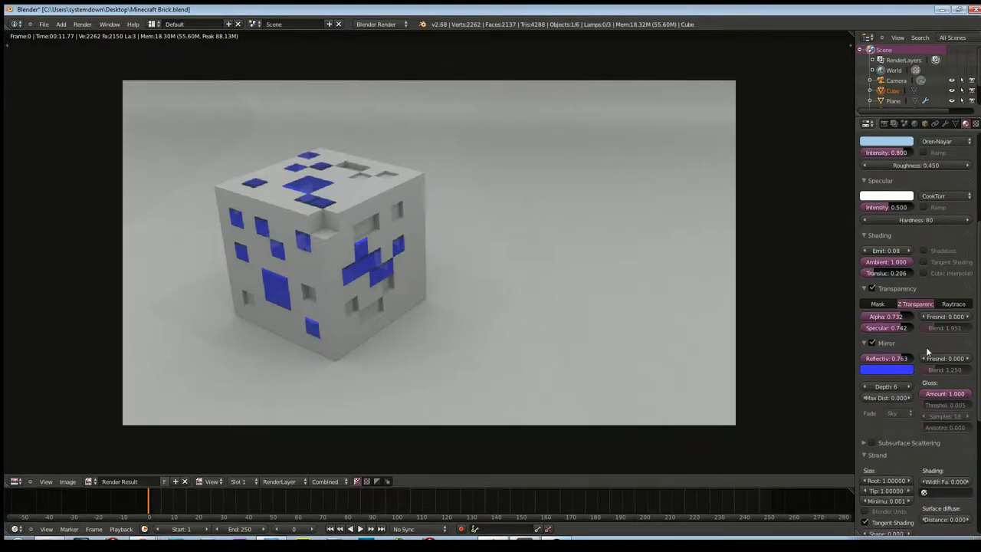
scroll(912, 353, "down", 3)
scroll(909, 356, "down", 4)
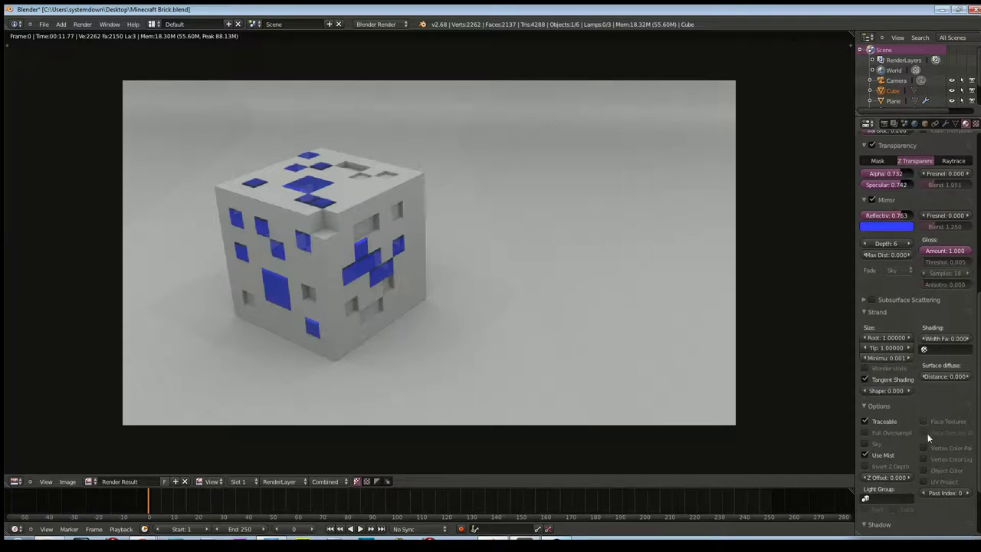
mouse_move(874, 444)
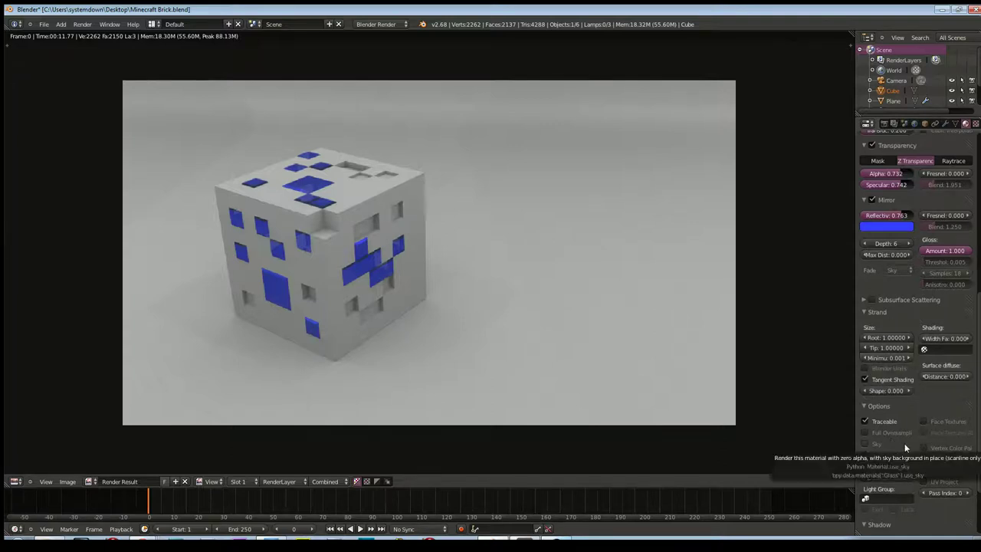
scroll(907, 466, "down", 4)
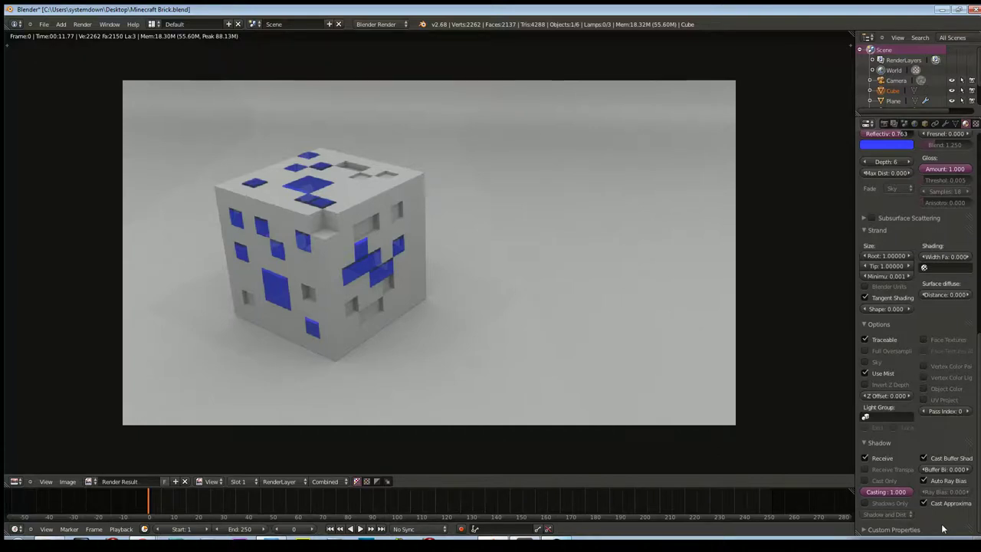
scroll(942, 521, "up", 2)
left_click(915, 124)
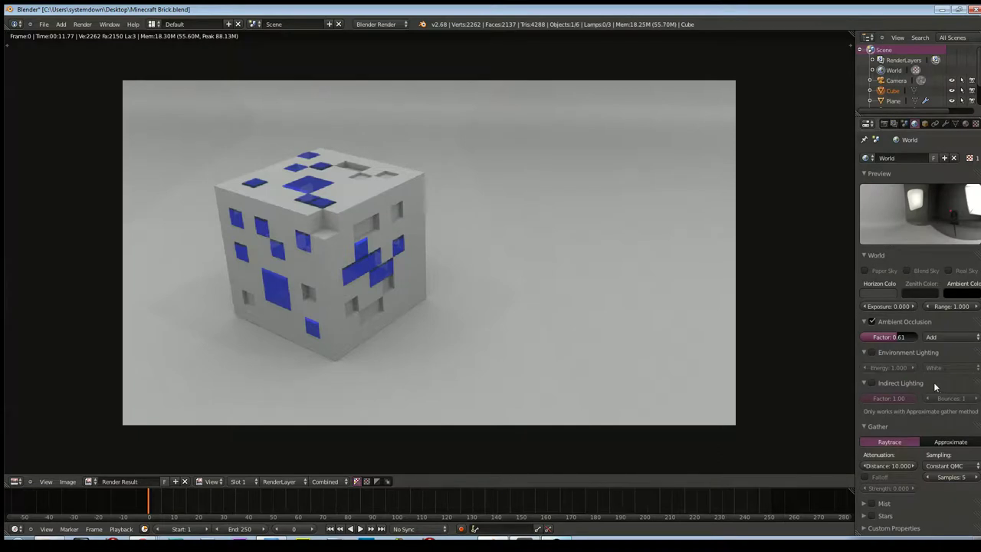
- Set the world ambient occlusion blend to Multiply and enable environment lighting
left_click(947, 337)
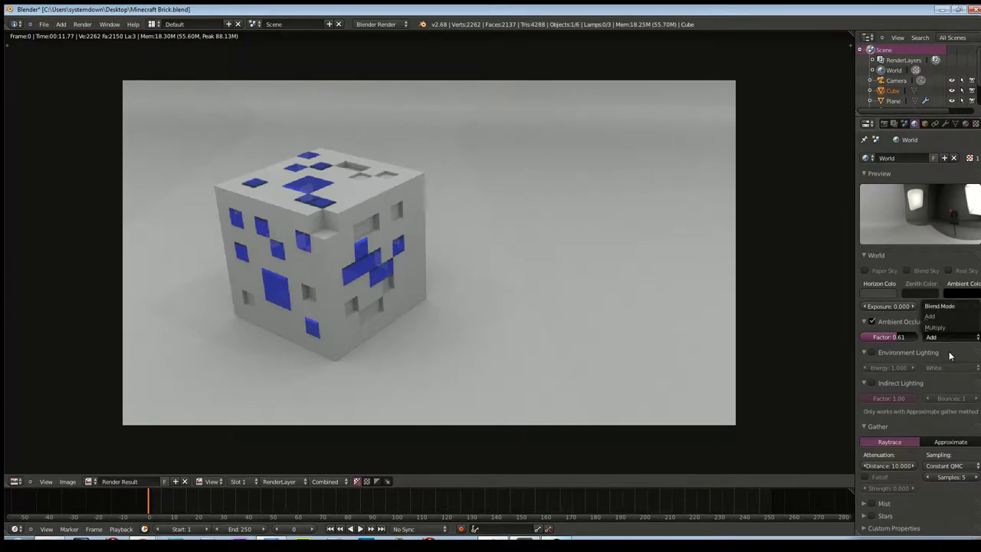
left_click(949, 341)
left_click(949, 328)
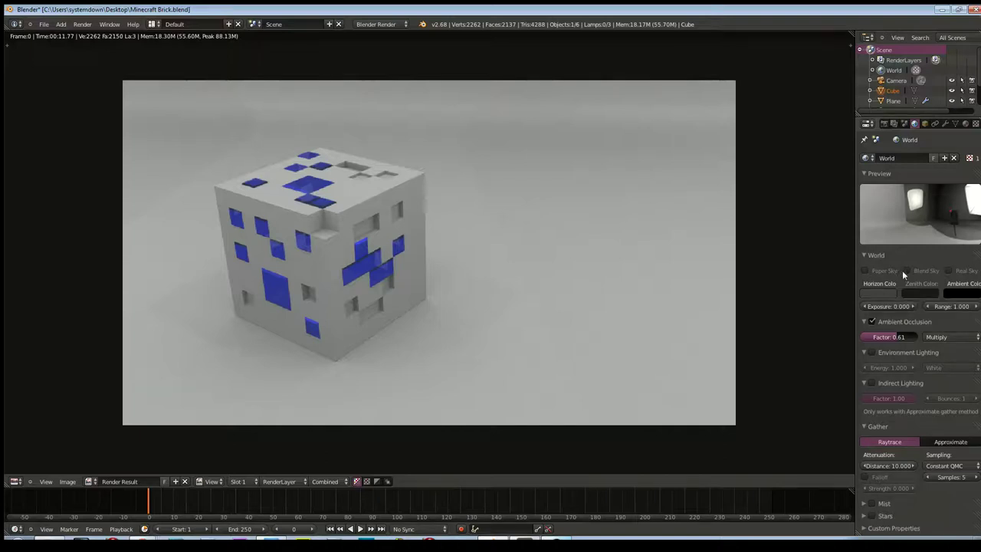
left_click(872, 352)
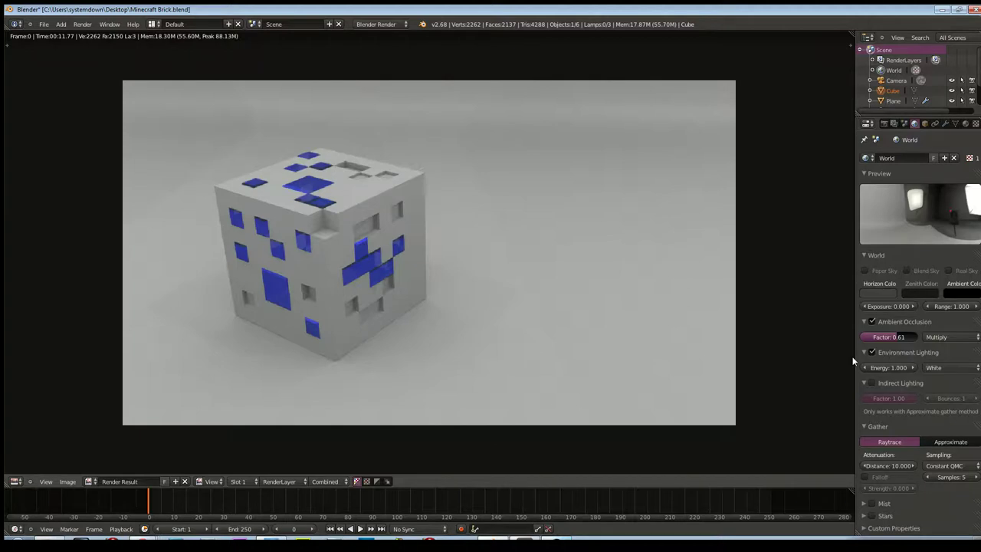
- Render the cube with F12 and keep White as the environment lighting colour
key("F12")
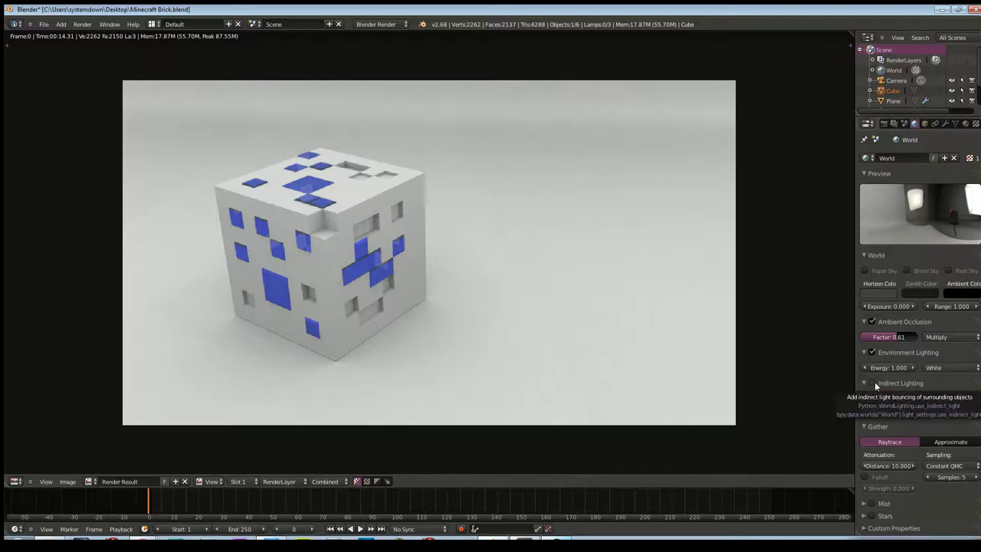
left_click(934, 369)
left_click(943, 391)
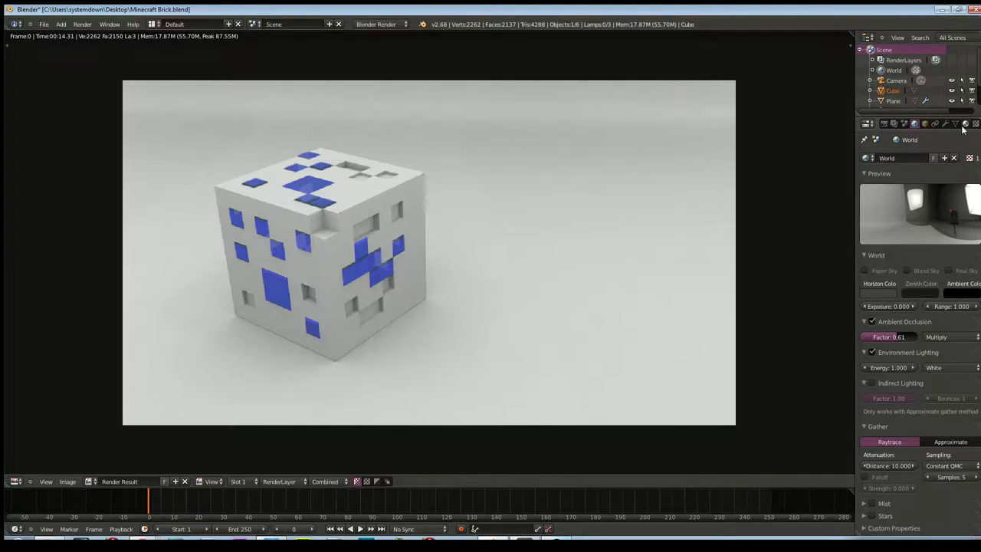
left_click(964, 124)
- Scroll through the Glass material settings to review them
scroll(923, 277, "down", 5)
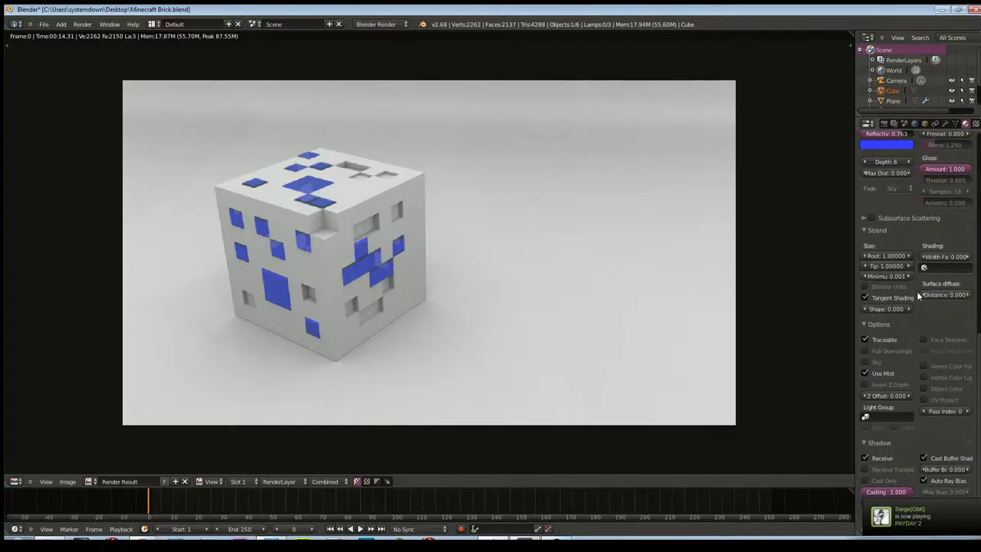
scroll(920, 300, "up", 3)
scroll(920, 303, "up", 3)
scroll(921, 307, "up", 3)
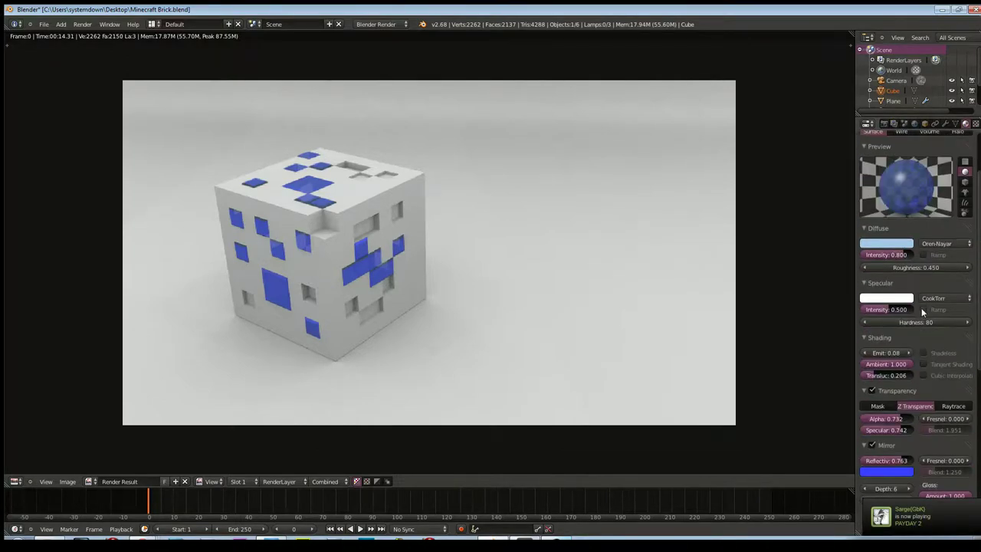
scroll(921, 307, "up", 2)
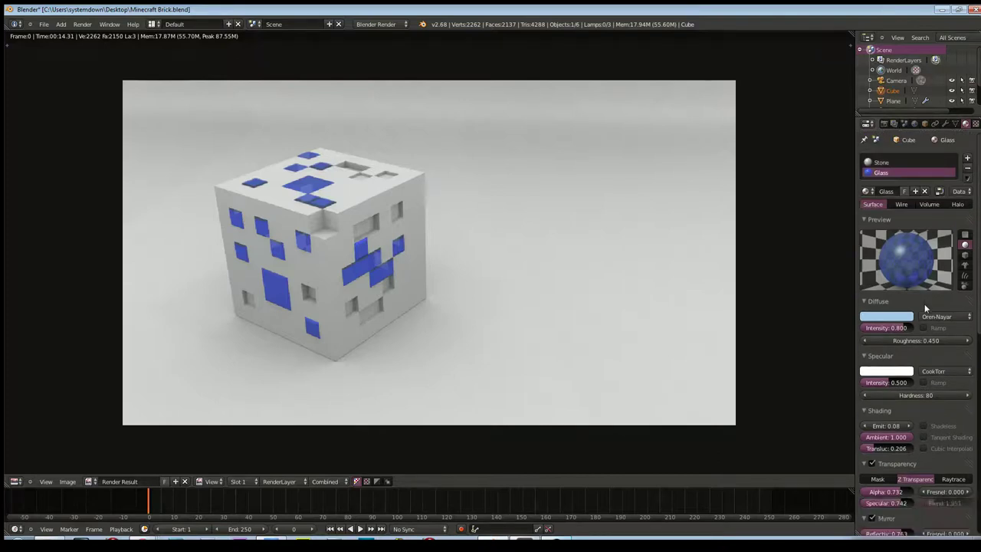
scroll(930, 368, "down", 2)
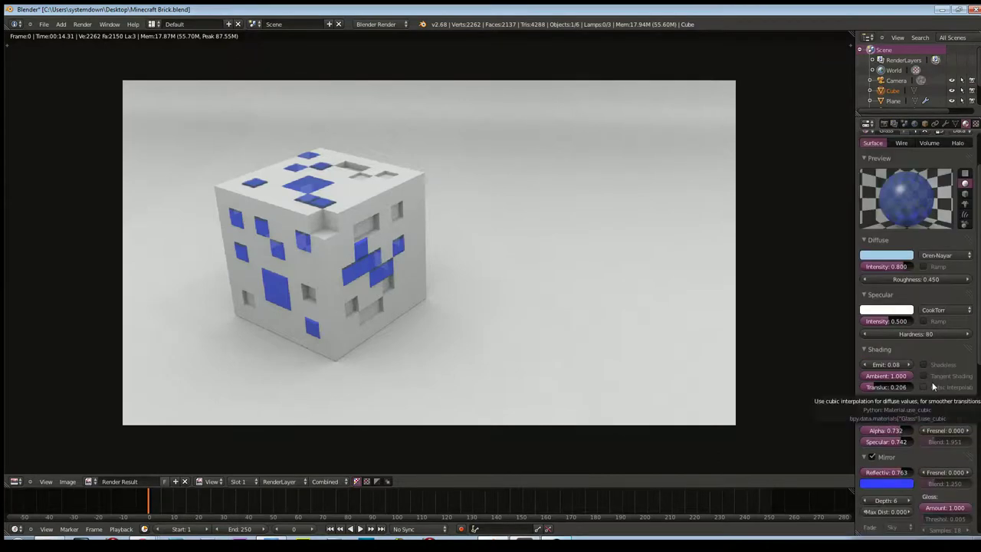
scroll(935, 375, "down", 2)
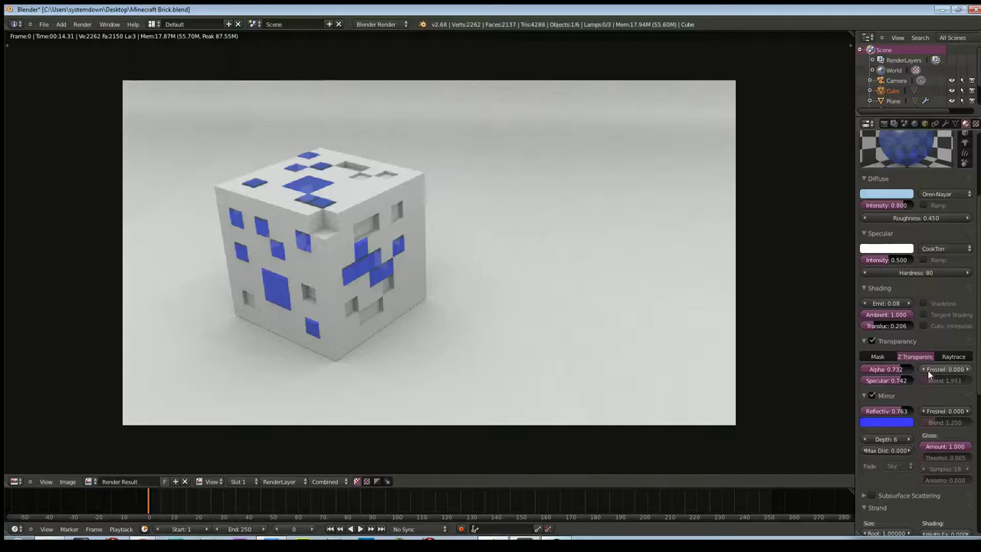
scroll(929, 376, "down", 2)
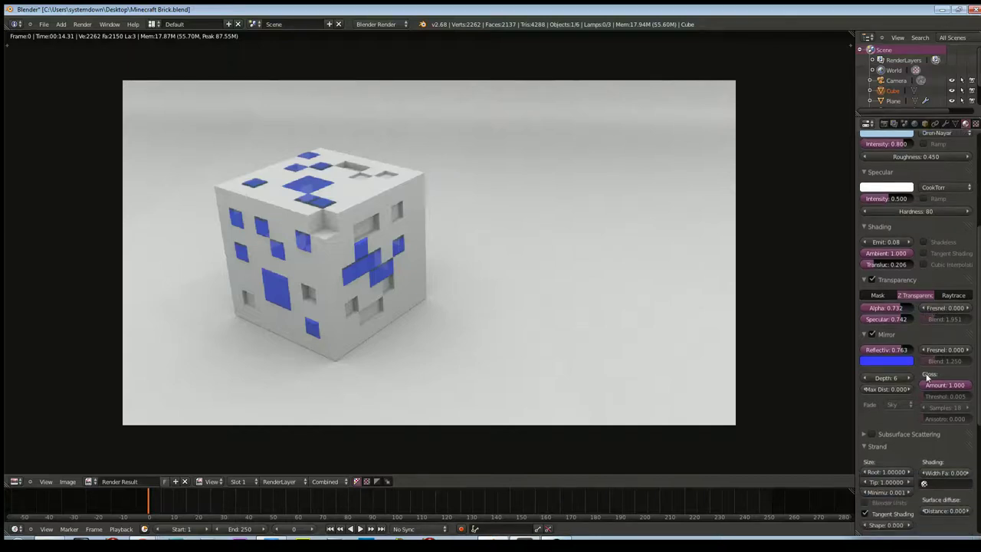
scroll(927, 377, "down", 1)
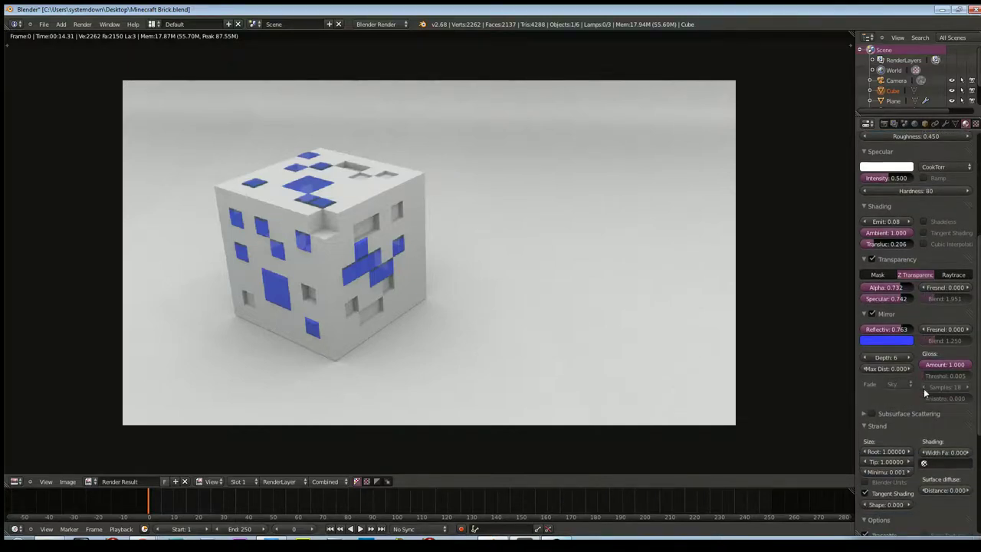
scroll(922, 378, "down", 1)
scroll(922, 402, "down", 2)
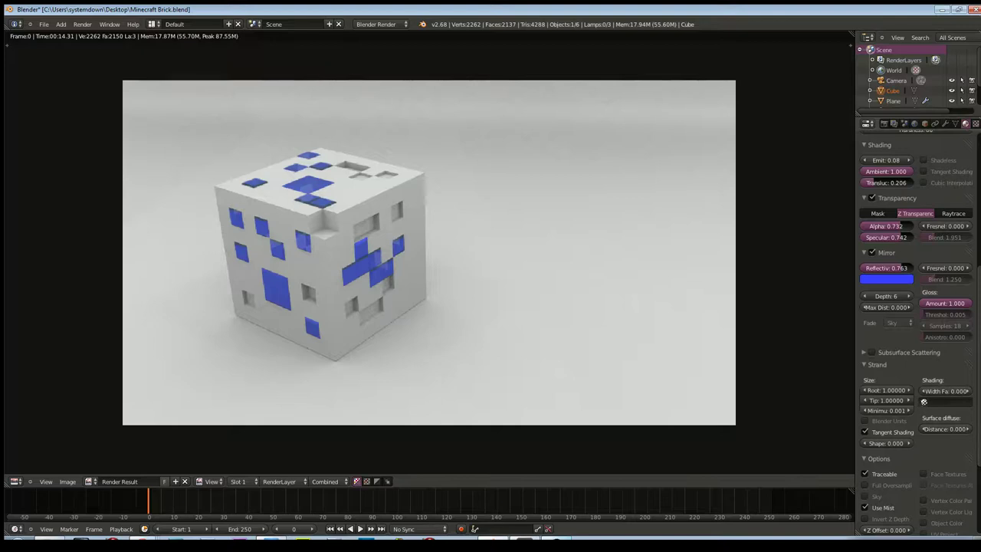
- Look through the mesh data, constraint, object and render layer tabs, ending on World
left_click(955, 124)
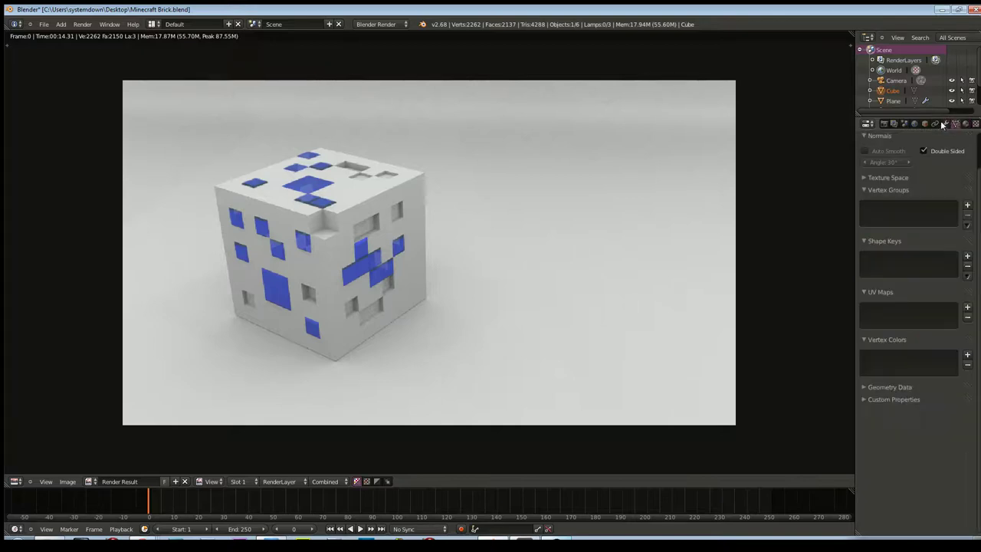
left_click(935, 125)
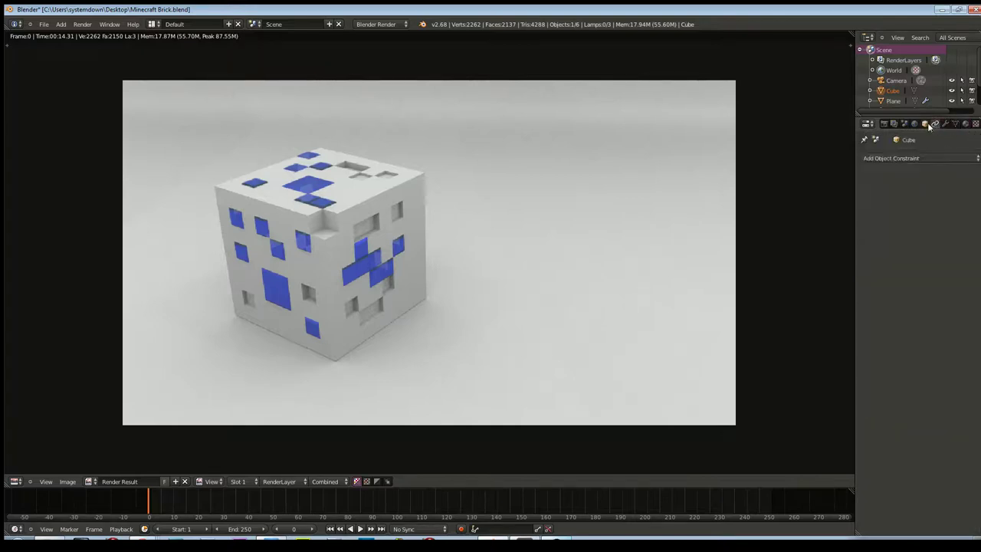
left_click(925, 124)
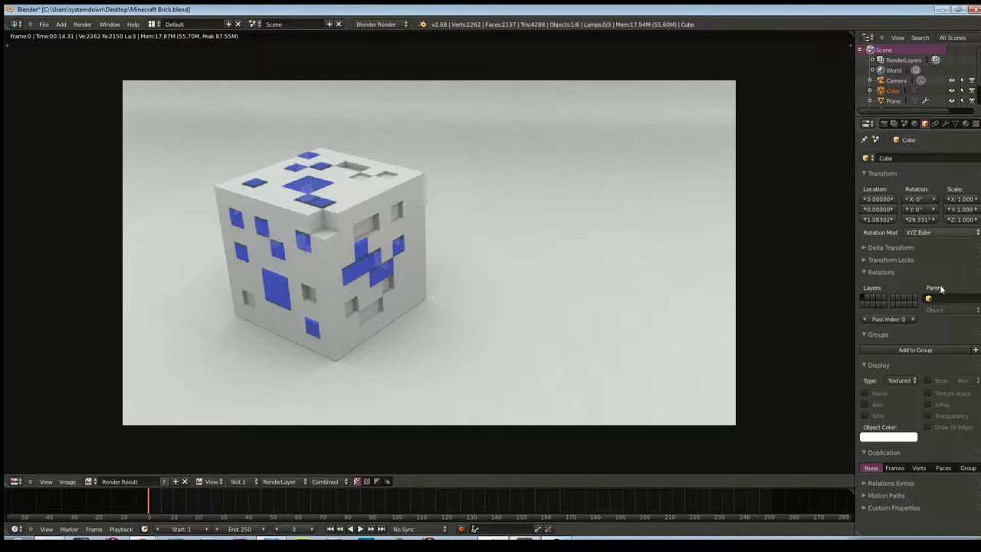
left_click(894, 124)
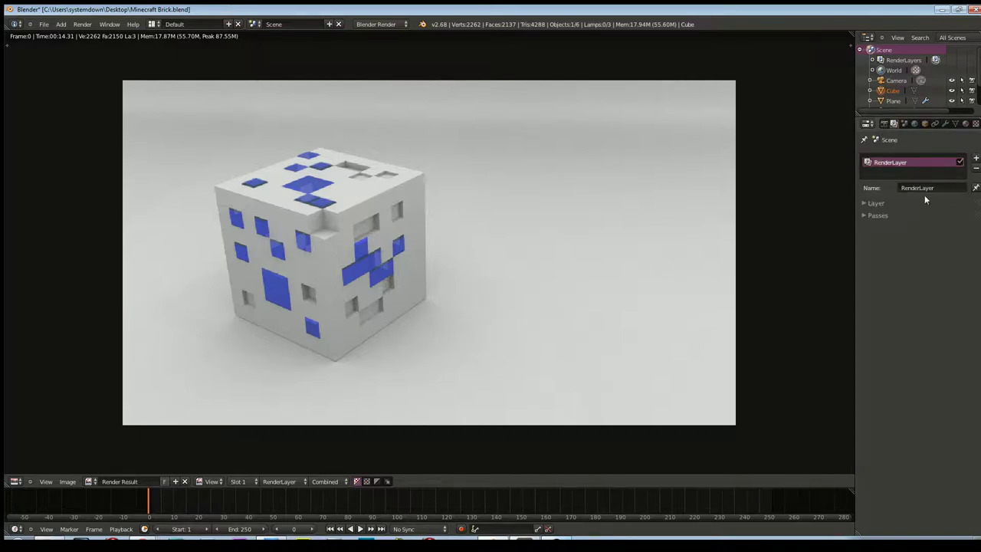
left_click(915, 124)
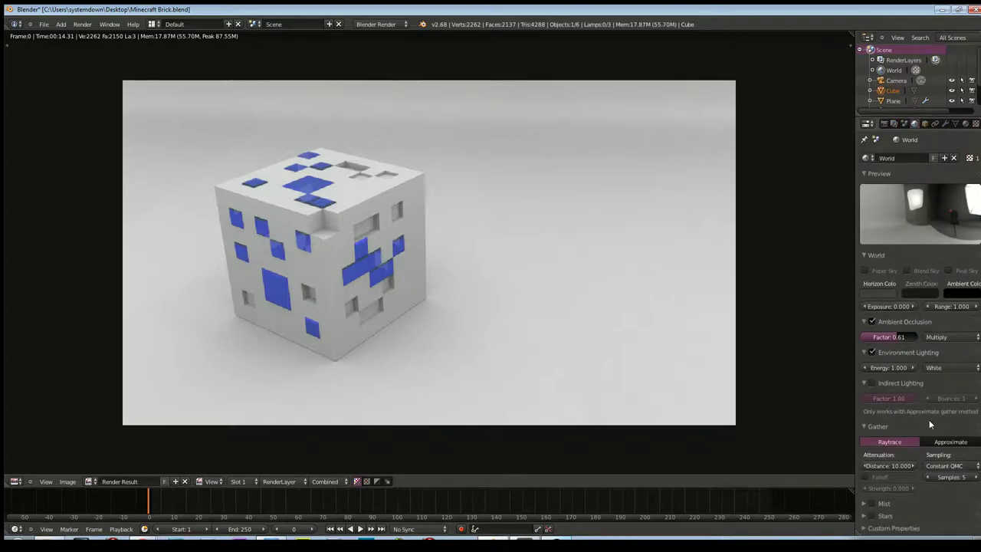
- Turn off environment lighting, recheck the Glass material, and return to the World settings
left_click(872, 351)
left_click(867, 158)
left_click(966, 124)
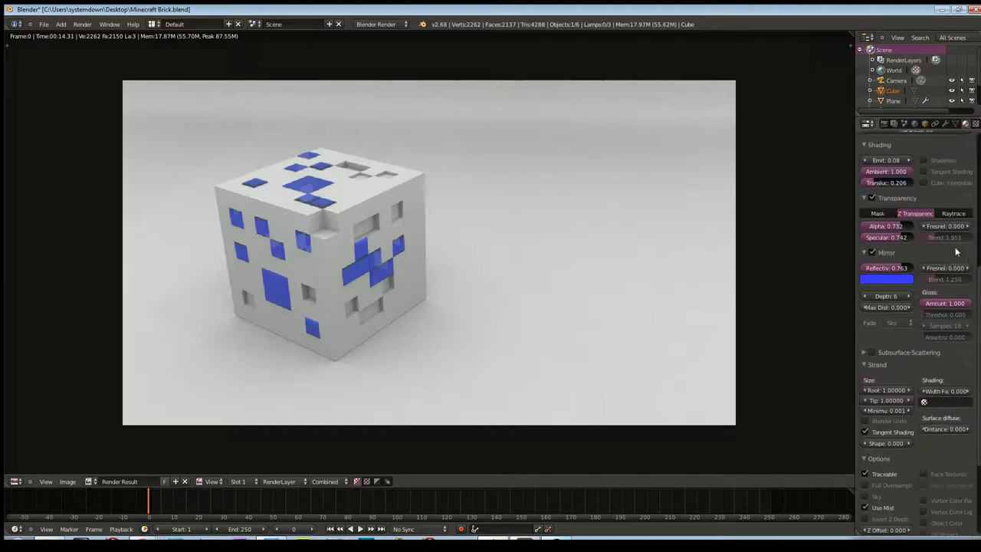
scroll(915, 396, "up", 3)
scroll(889, 387, "up", 2)
scroll(880, 383, "up", 2)
scroll(880, 383, "up", 1)
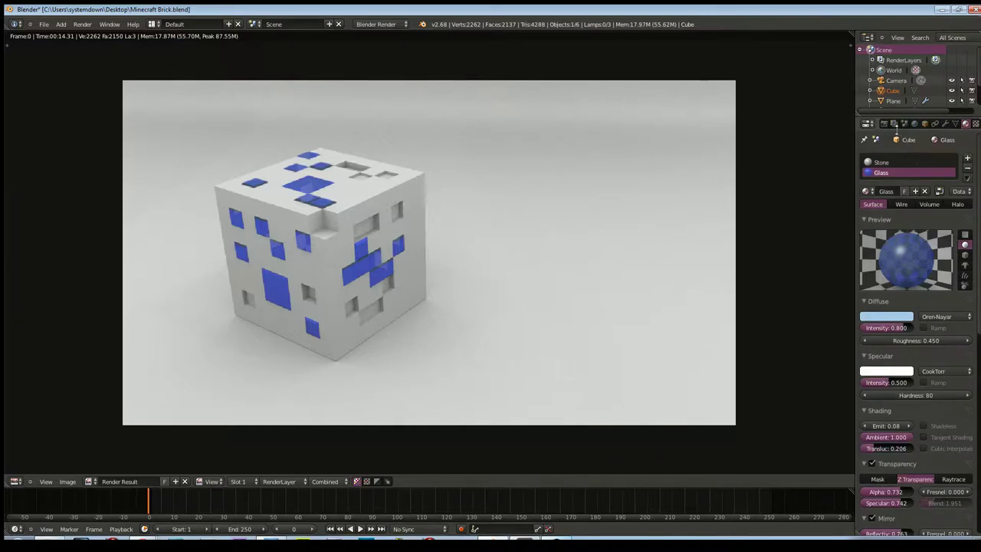
left_click(915, 124)
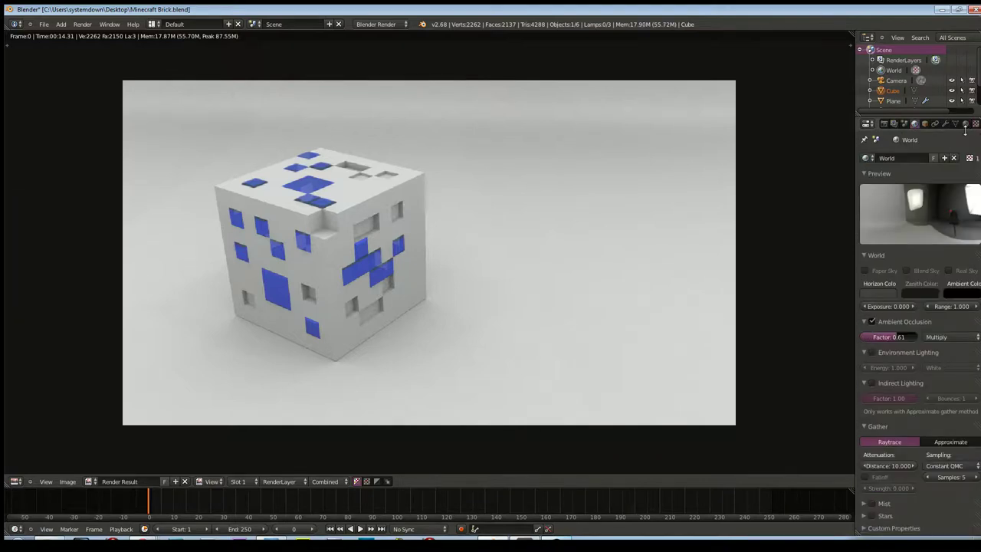
left_click(914, 123)
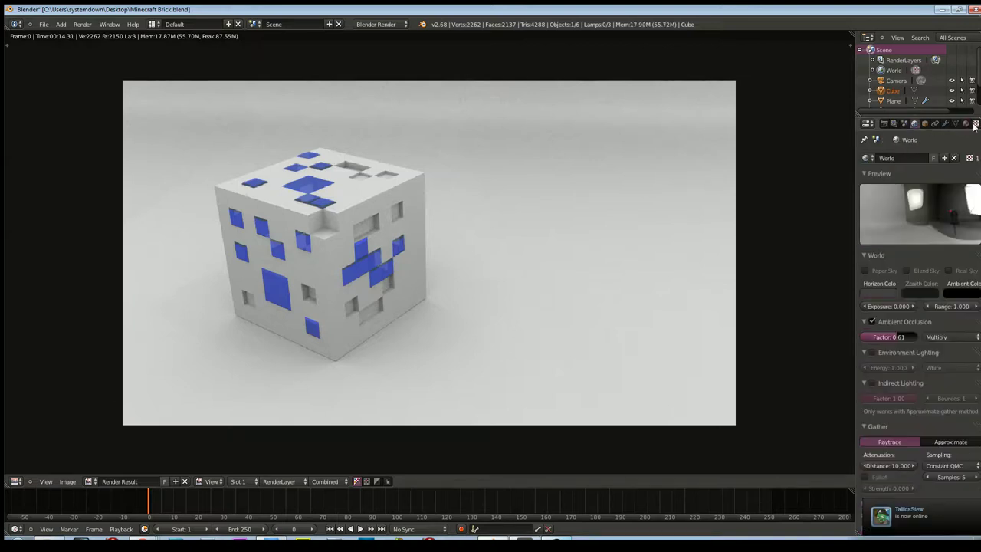
- Inspect the world image texture, keeping alpha mode Premultiplied and checking extension options
left_click(965, 123)
scroll(927, 383, "down", 2)
scroll(922, 378, "down", 1)
scroll(920, 377, "down", 2)
scroll(920, 379, "down", 1)
left_click(927, 392)
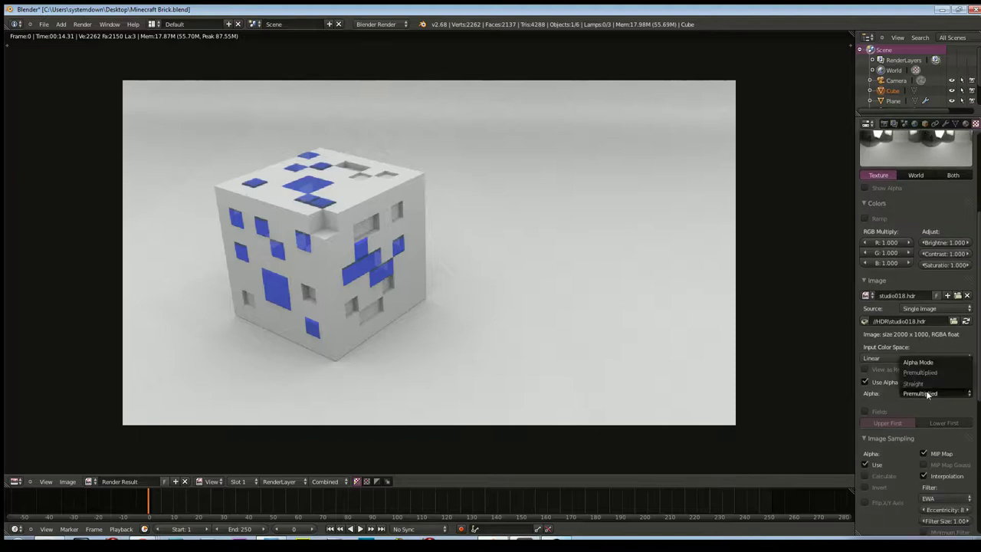
left_click(920, 404)
scroll(922, 401, "down", 2)
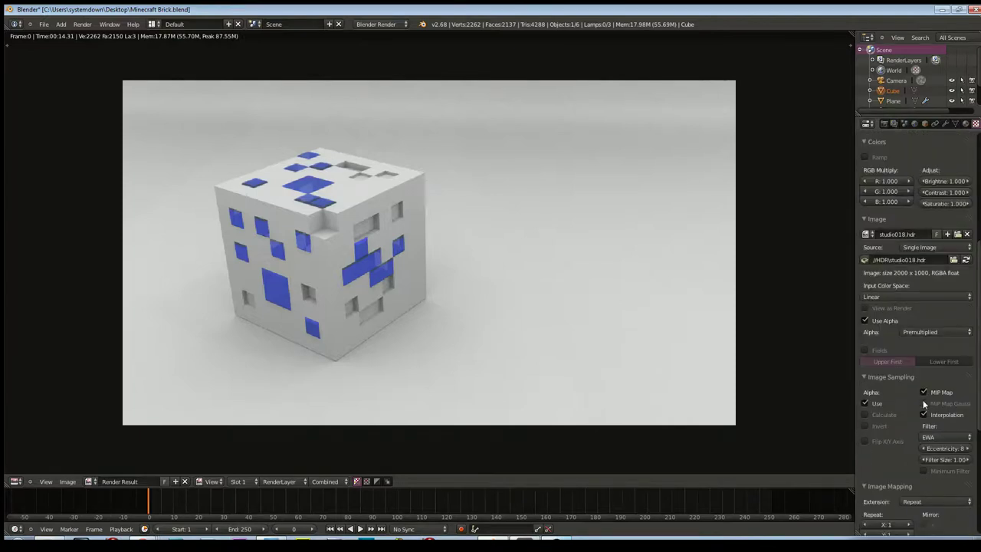
scroll(912, 399, "down", 2)
scroll(902, 399, "down", 2)
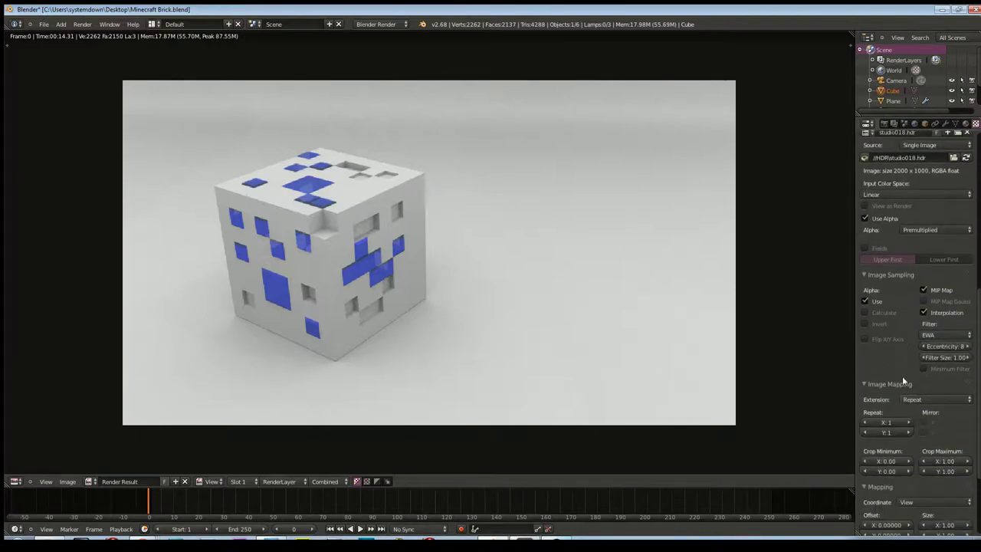
scroll(888, 377, "down", 1)
left_click(933, 360)
- Change the studio018.hdr texture's mapping coordinate from View to AngMap
scroll(954, 384, "down", 2)
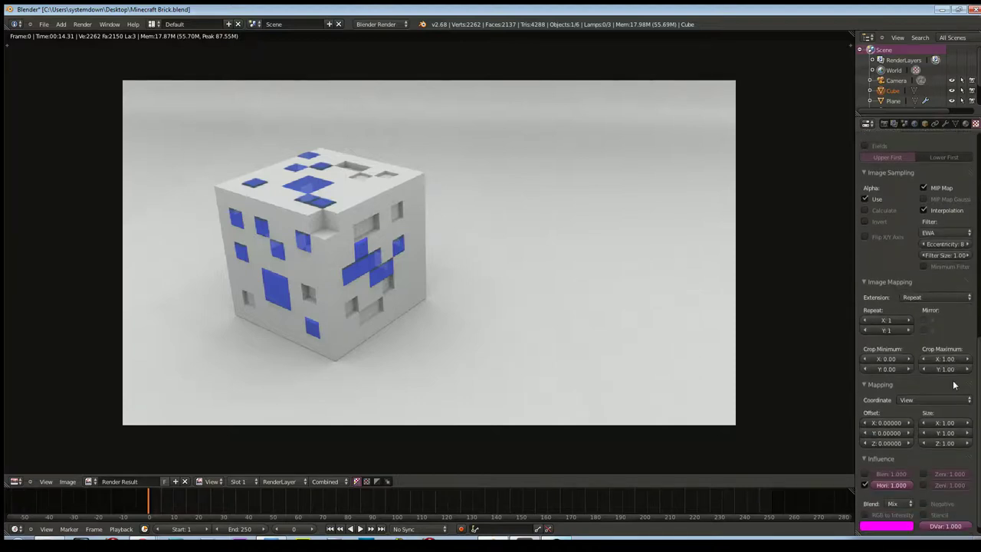
scroll(954, 385, "down", 1)
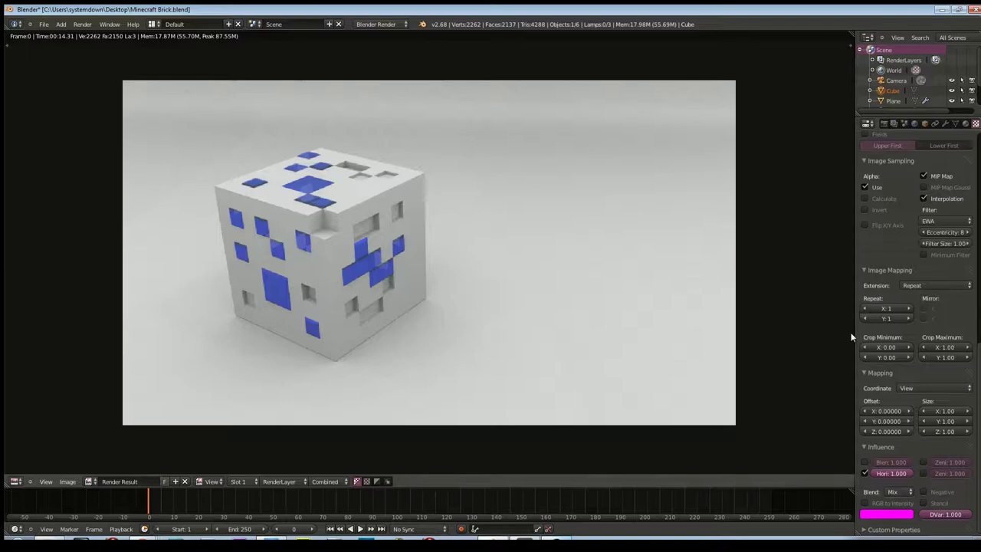
left_click(906, 389)
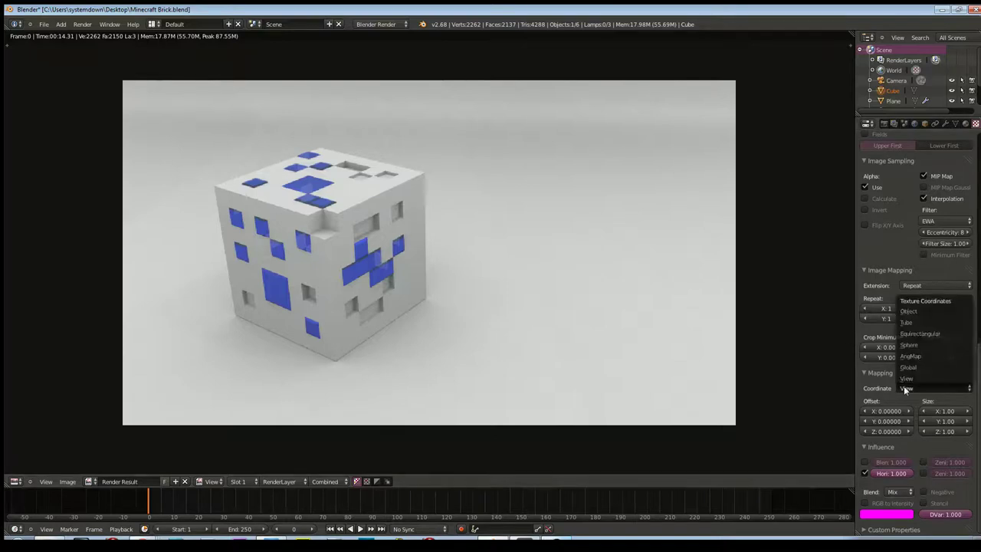
left_click(910, 356)
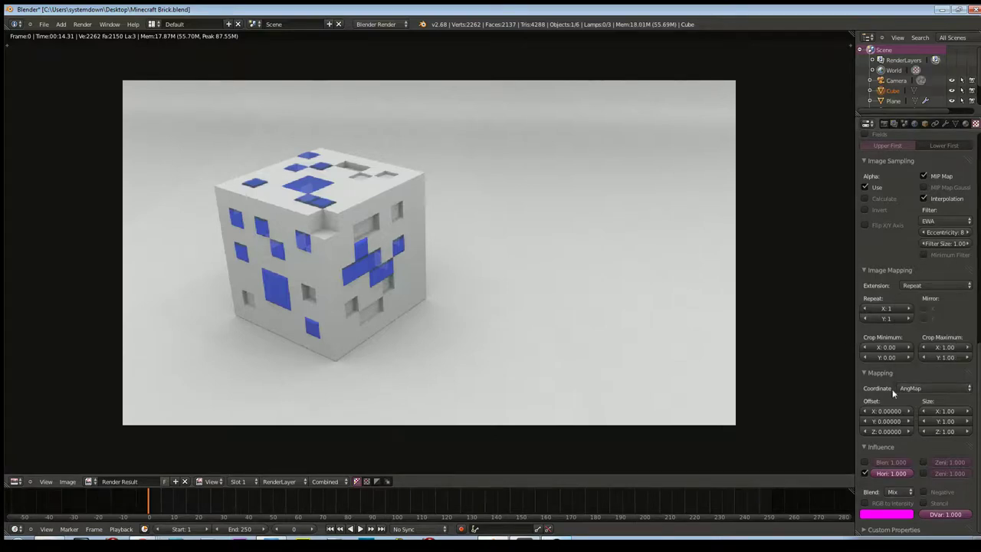
scroll(887, 395, "up", 3)
scroll(886, 400, "up", 4)
scroll(886, 400, "up", 4)
scroll(886, 400, "up", 3)
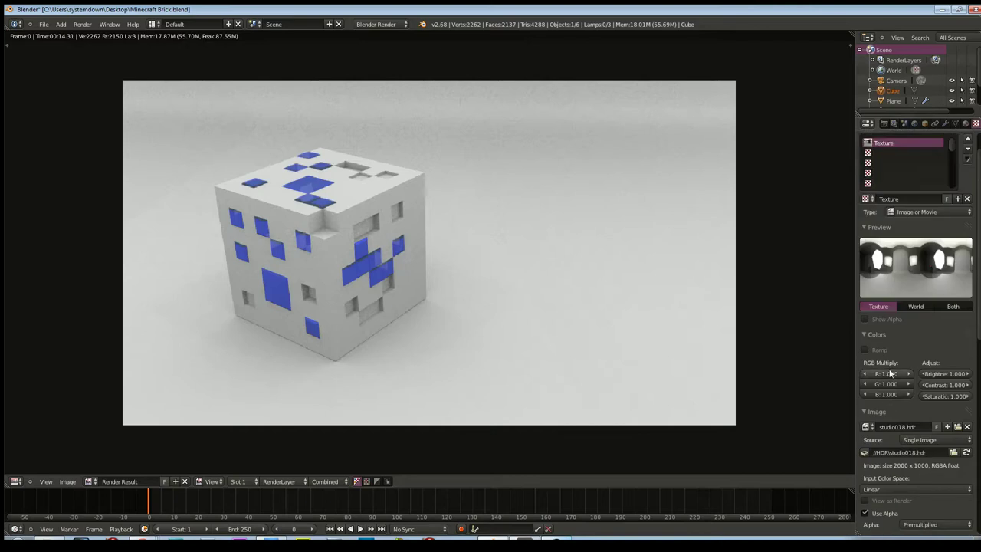
scroll(903, 377, "up", 2)
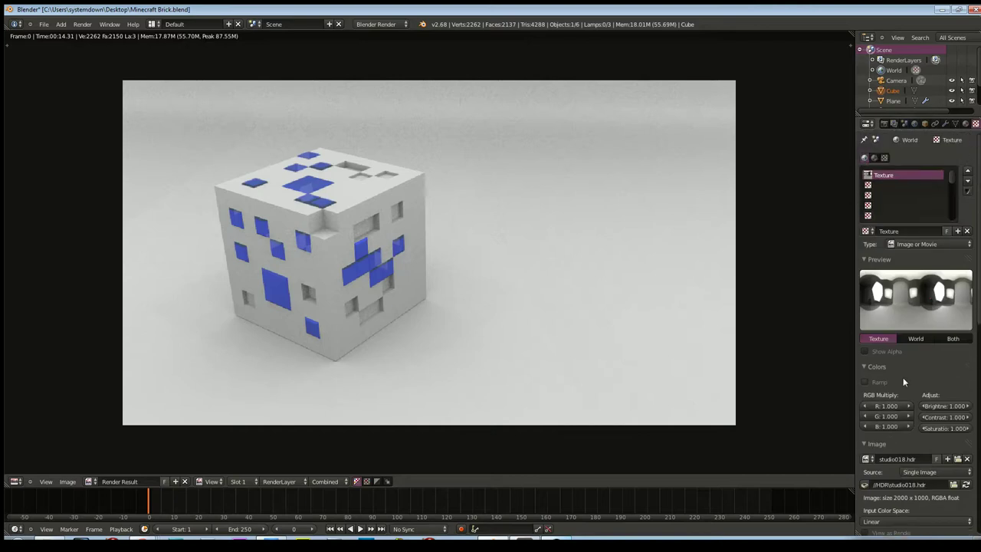
left_click(916, 124)
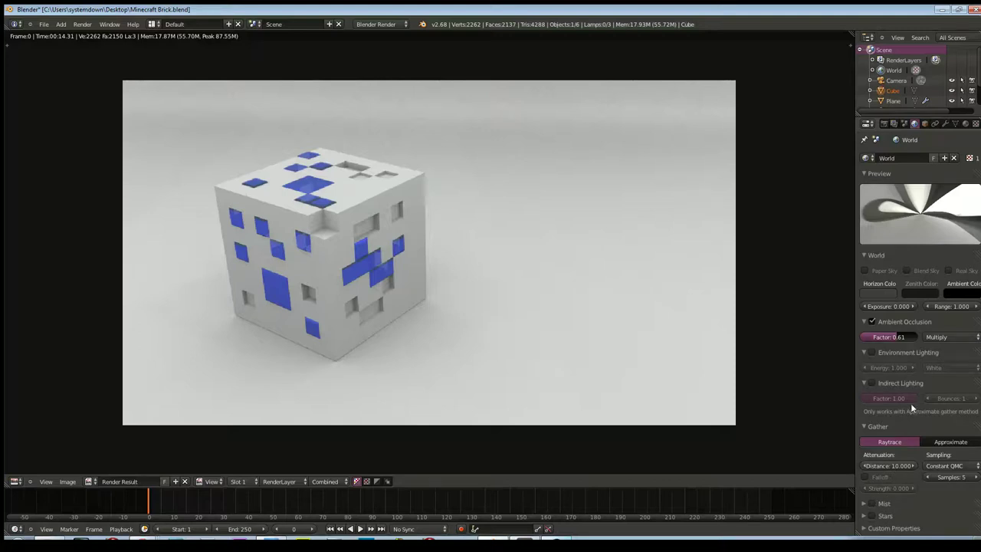
- Expand the render Shading, Motion Blur, Performance and Post Processing panels to review them
left_click(924, 124)
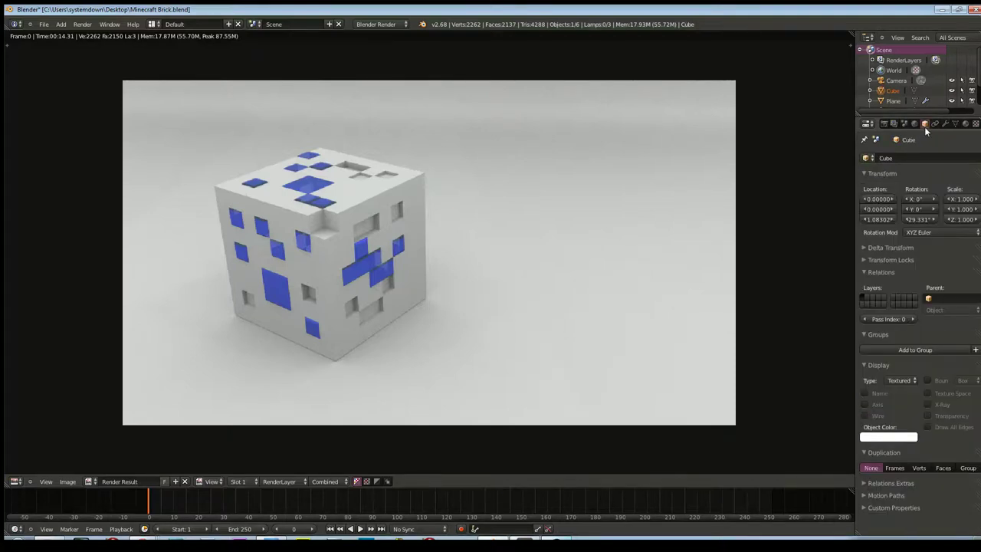
left_click(965, 123)
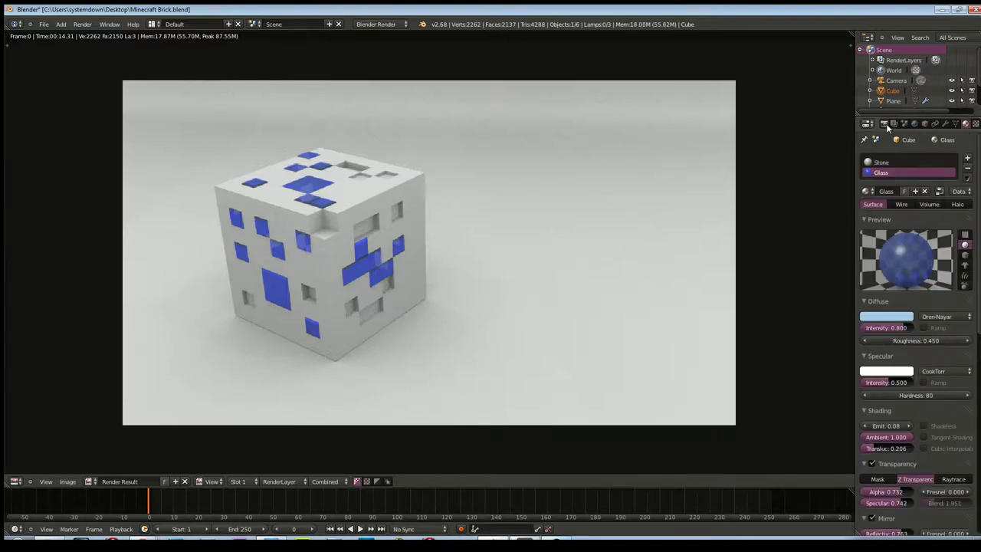
left_click(884, 124)
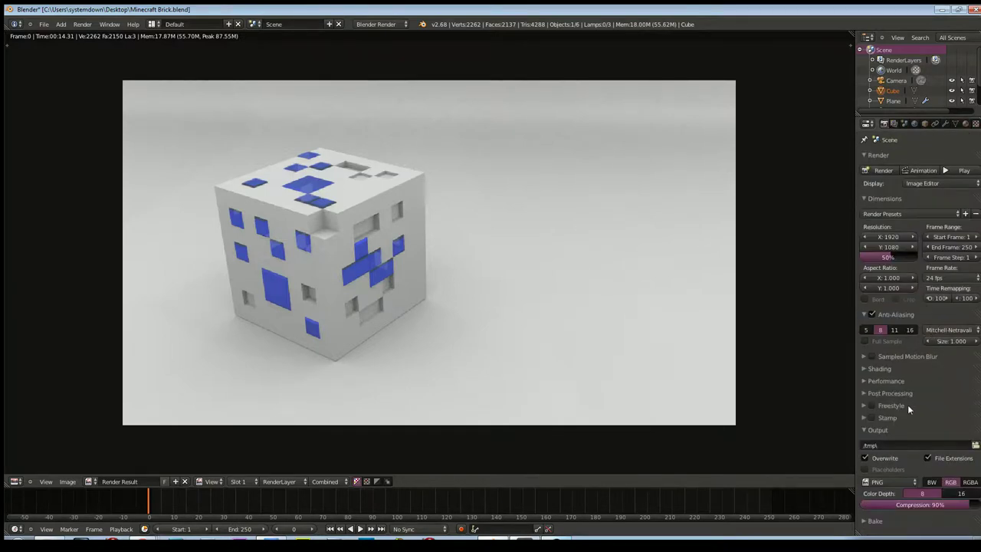
left_click(864, 370)
left_click(863, 356)
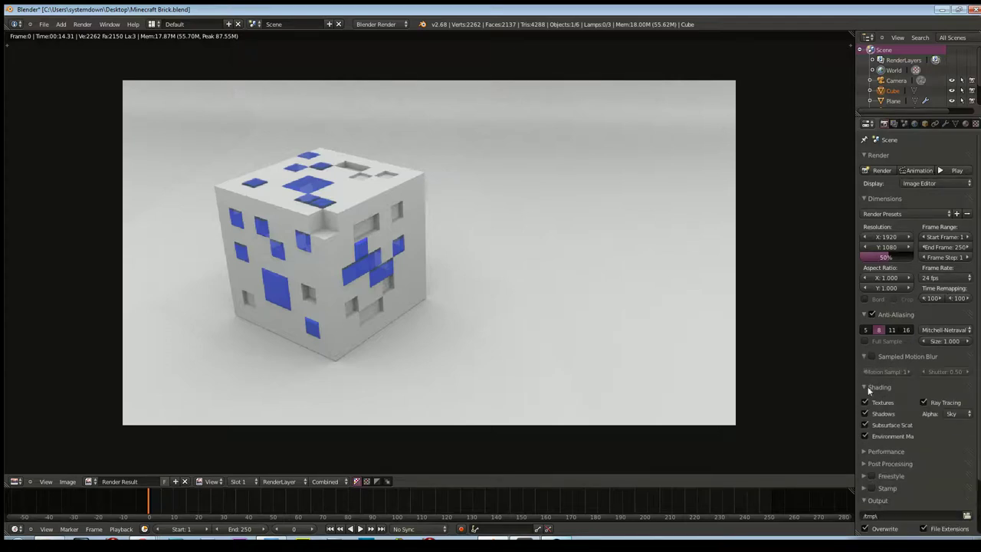
scroll(863, 368, "down", 2)
left_click(864, 381)
scroll(865, 424, "down", 2)
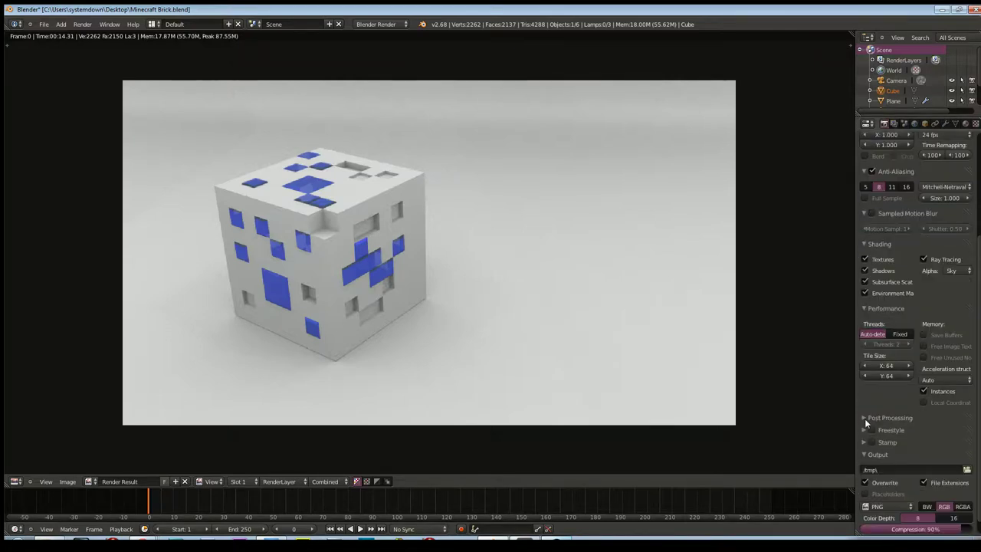
left_click(863, 419)
scroll(865, 429, "down", 2)
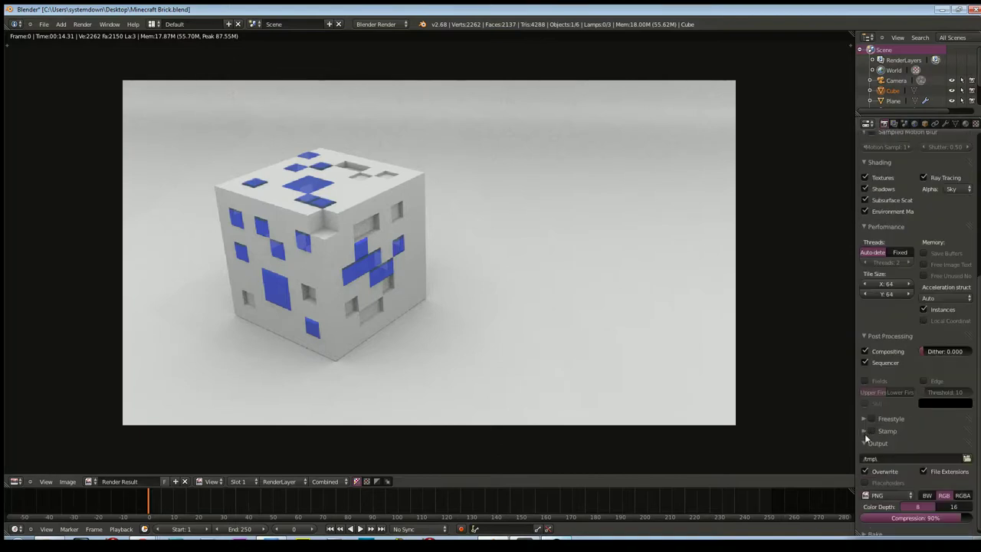
scroll(865, 438, "down", 1)
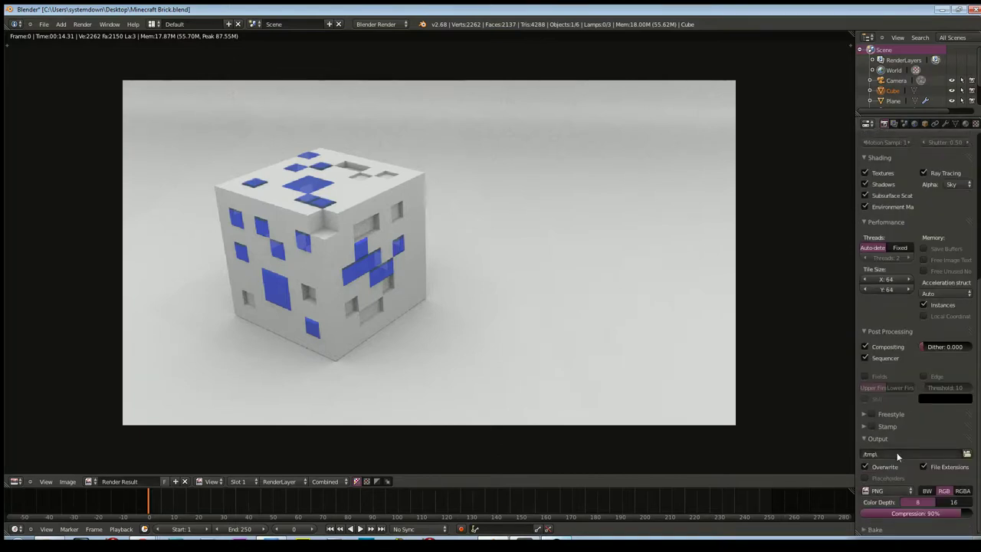
scroll(898, 458, "up", 2)
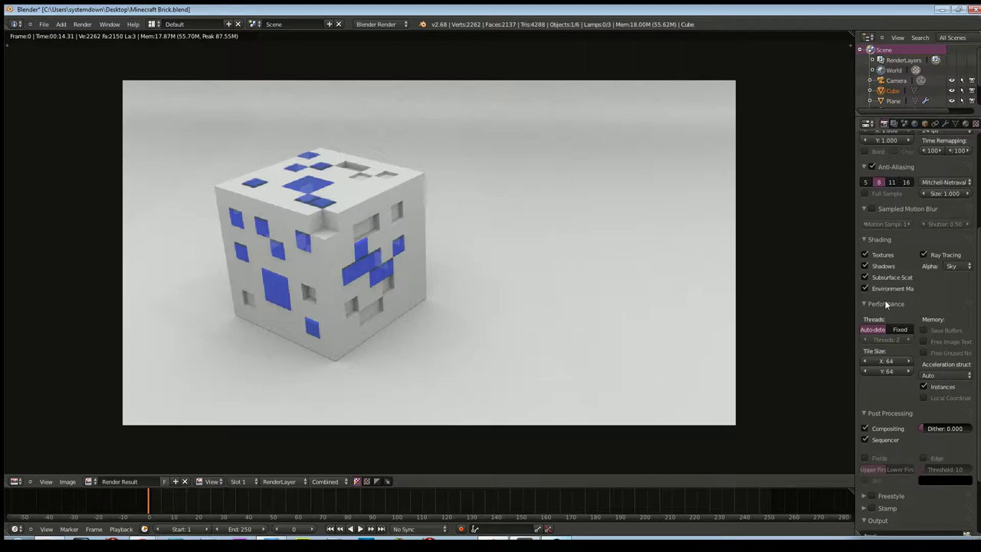
scroll(888, 342, "up", 1)
scroll(896, 342, "up", 1)
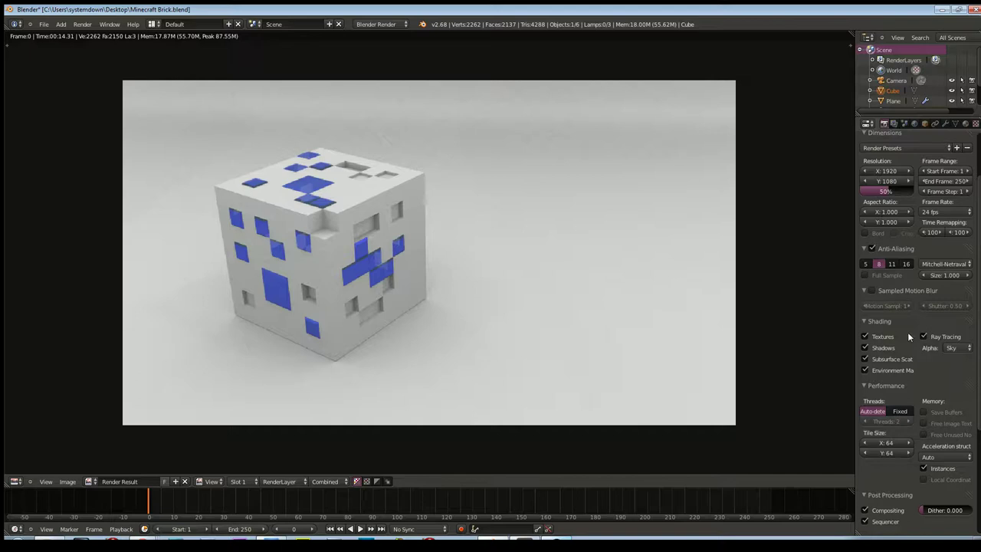
scroll(908, 335, "up", 1)
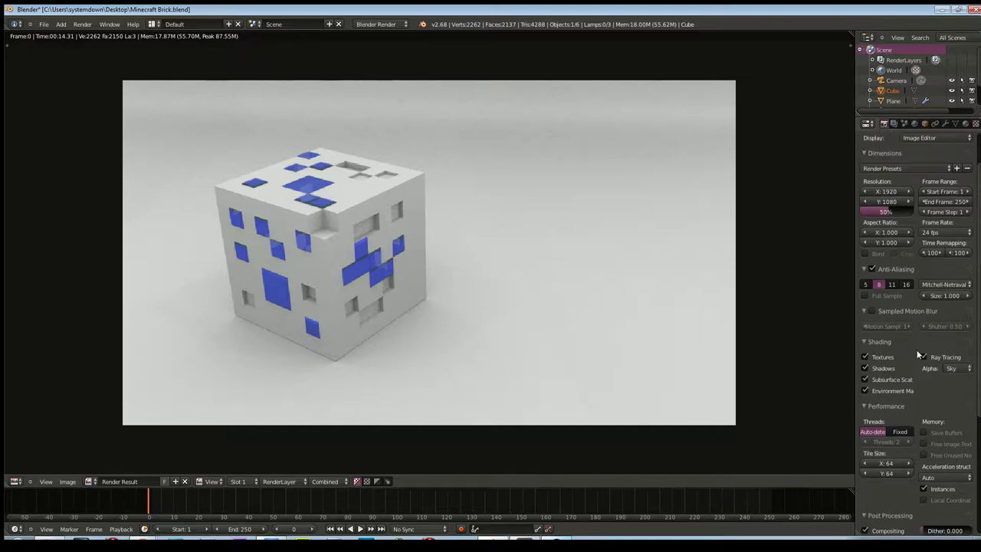
scroll(917, 350, "up", 1)
scroll(913, 352, "up", 1)
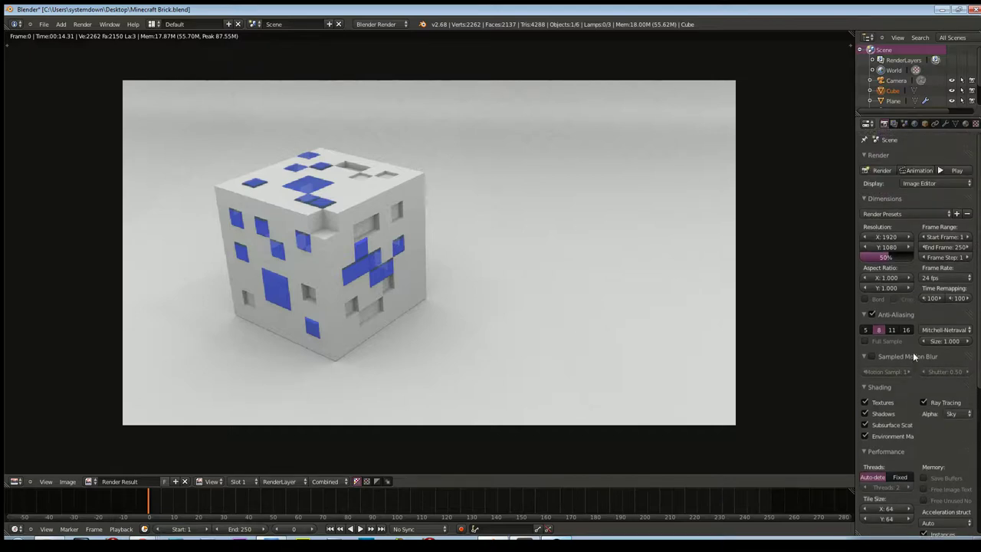
- Set anti-aliasing to 11 samples with the Cubic pixel filter
left_click(892, 329)
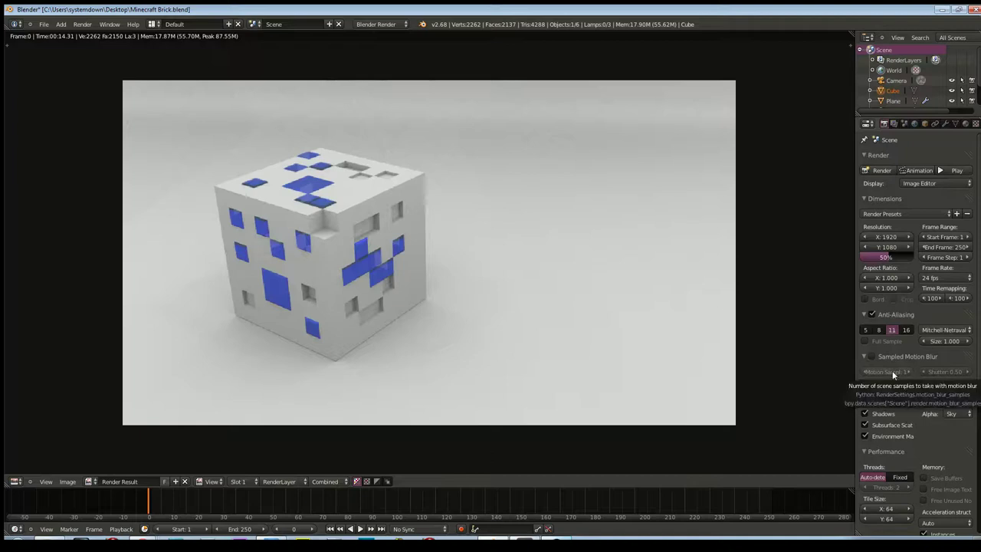
left_click(943, 331)
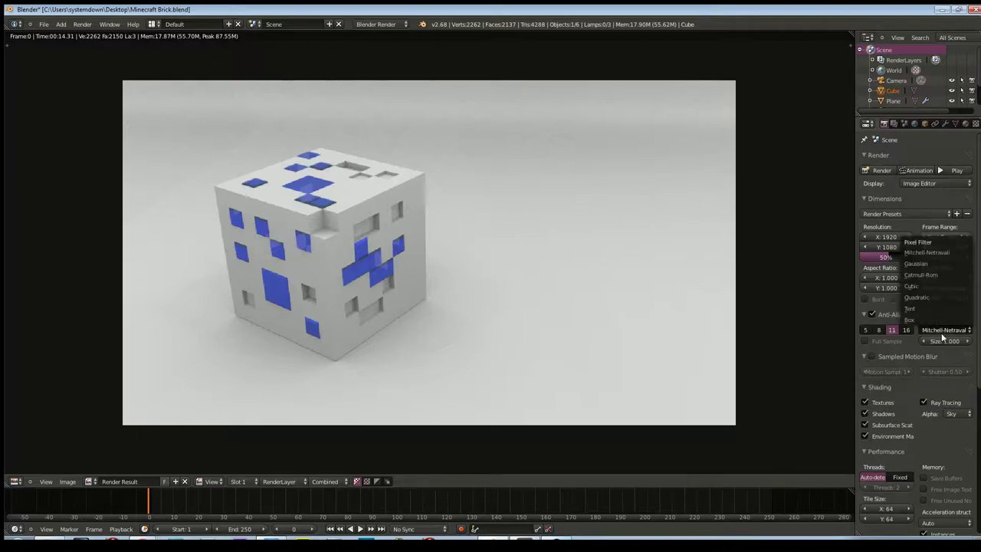
left_click(919, 288)
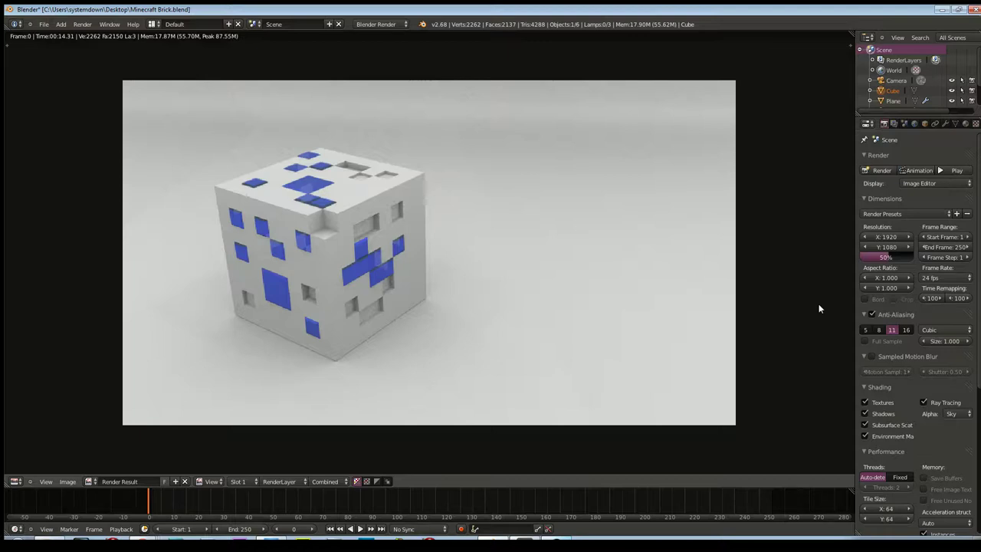
- Render the ore block twice with F12 and bring back the Glass material settings
key("F12")
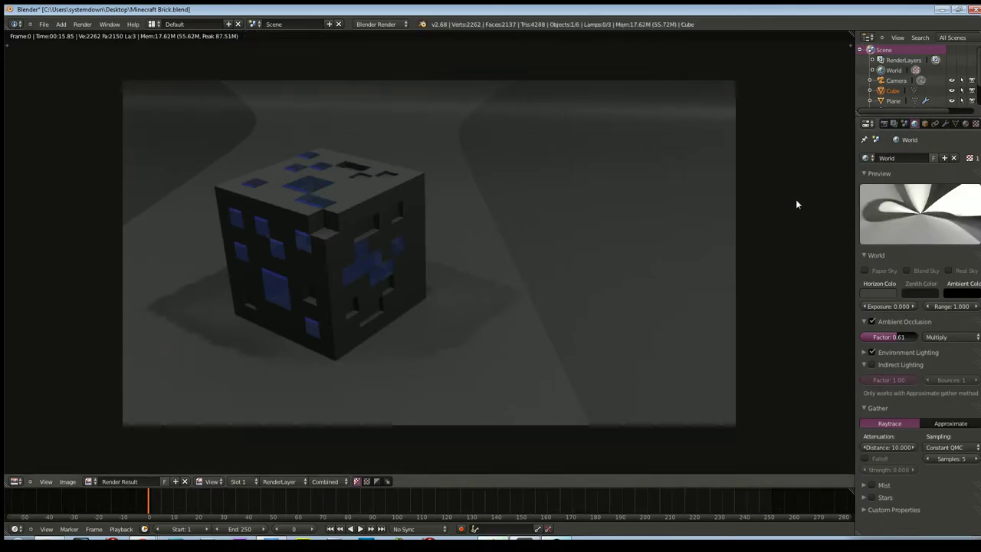
key("Escape")
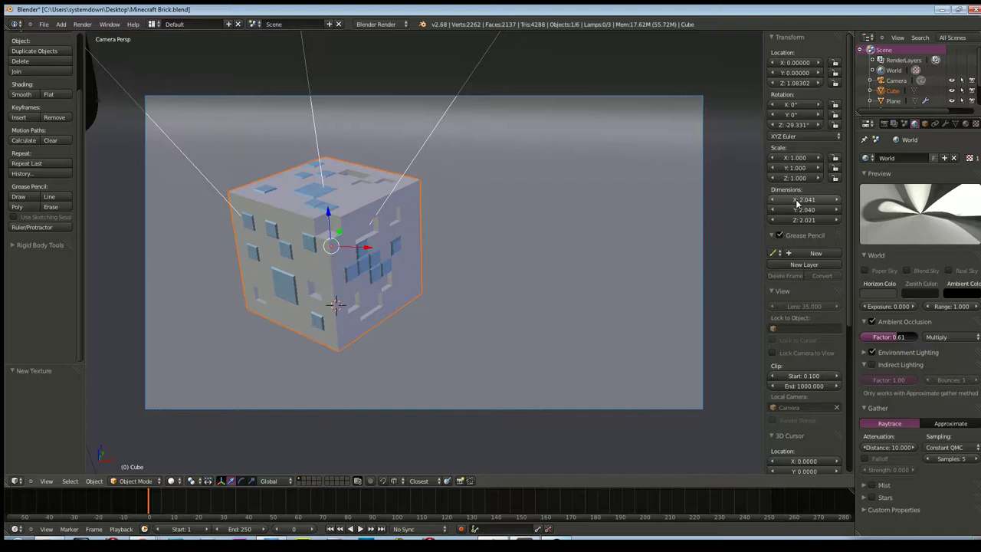
key("F12")
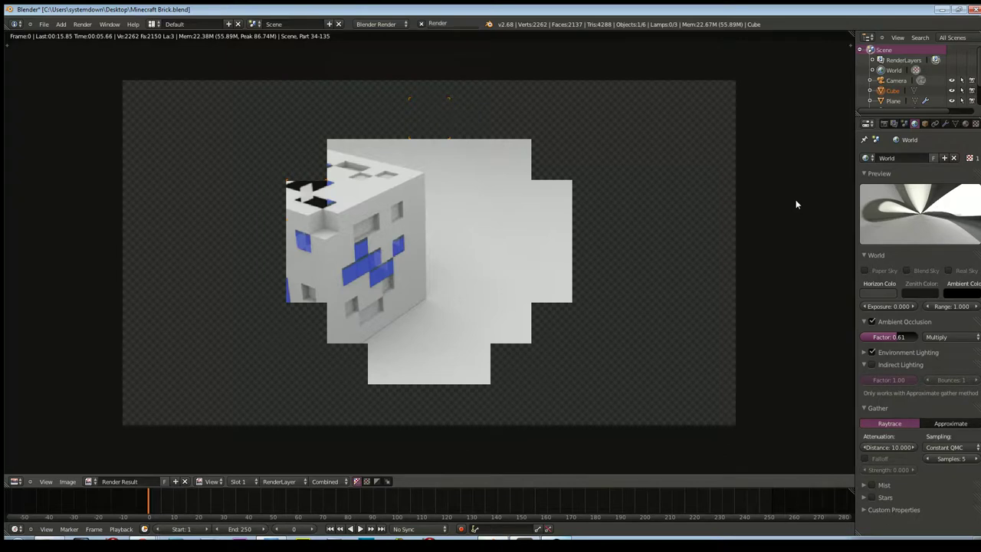
left_click(965, 123)
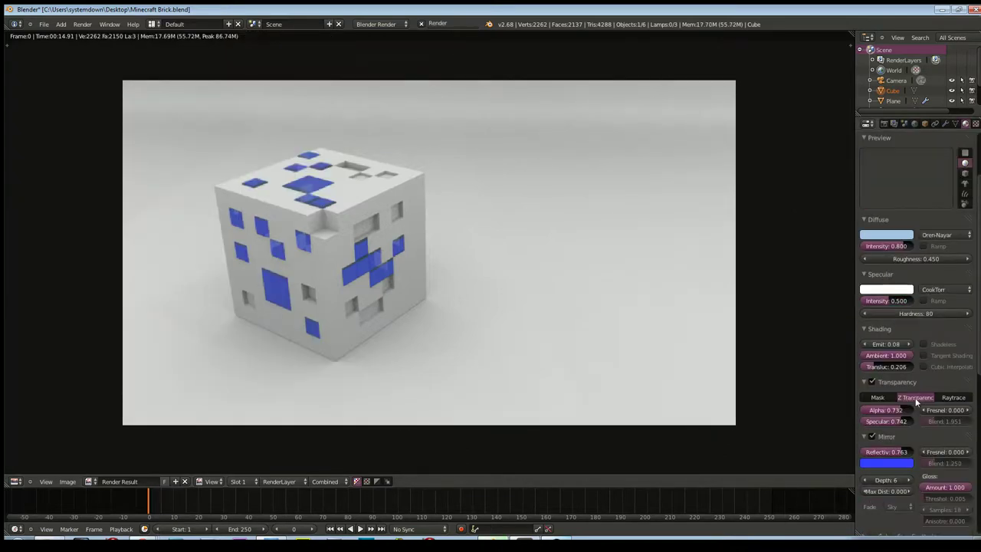
scroll(914, 401, "down", 3)
- Set Glass mirror reflectivity to 0.804 and alpha to 0.887, then re-render the cube
scroll(908, 400, "down", 1)
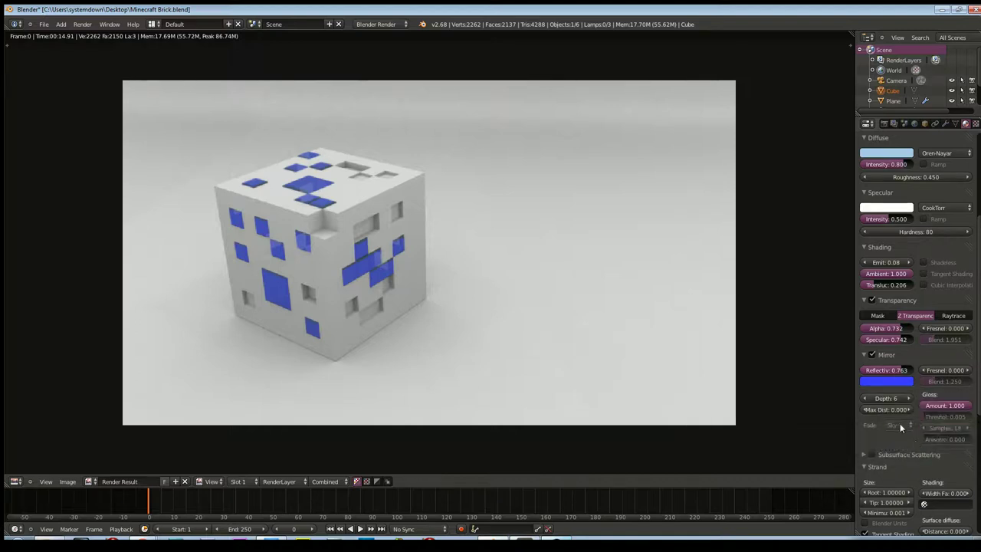
left_click_drag(871, 371, 898, 372)
left_click_drag(901, 372, 905, 373)
left_click_drag(900, 330, 731, 215)
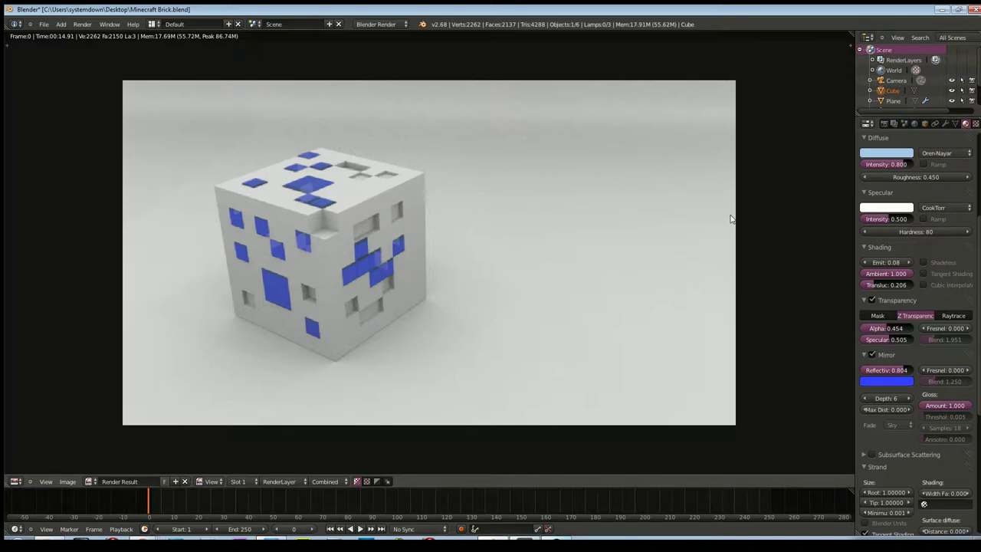
key("F12")
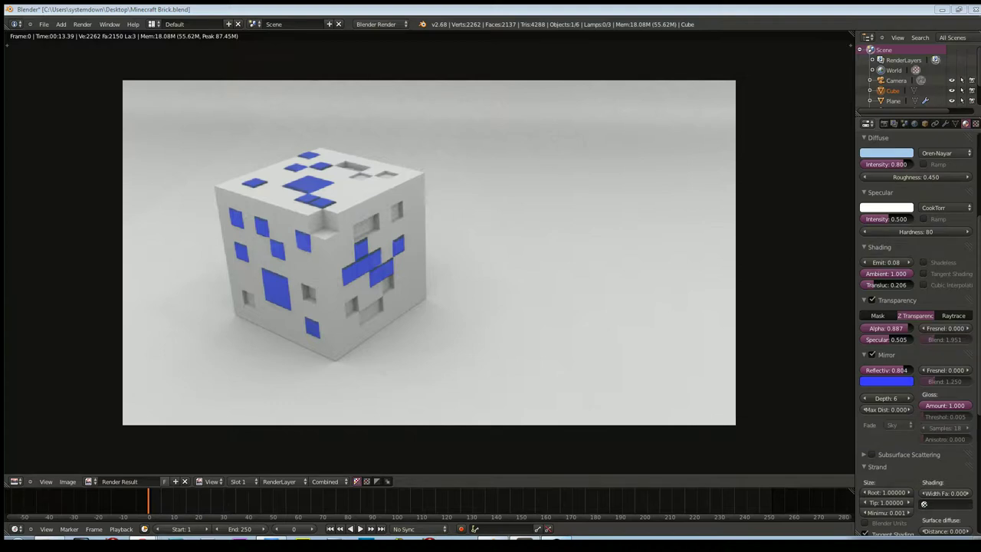
scroll(916, 307, "down", 3)
scroll(916, 307, "down", 3)
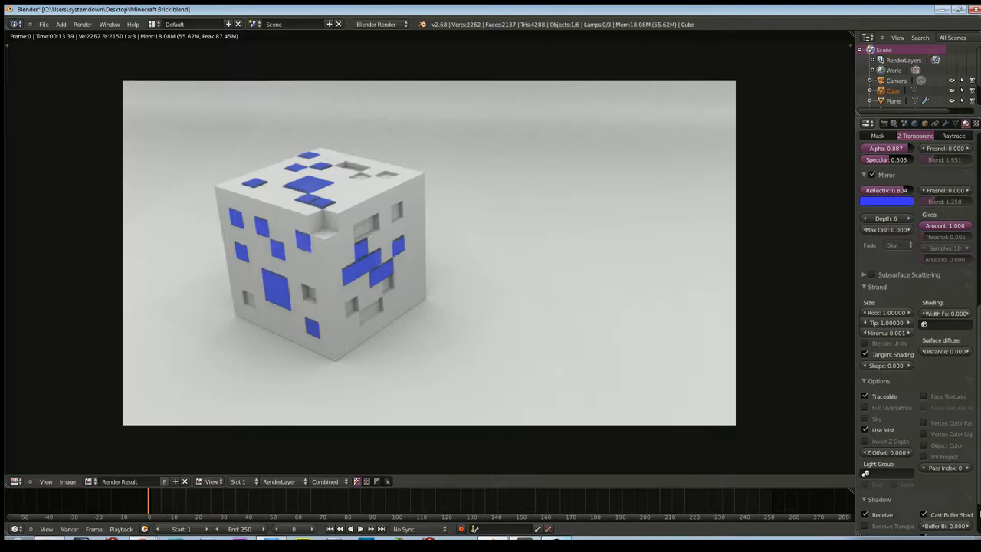
mouse_move(889, 469)
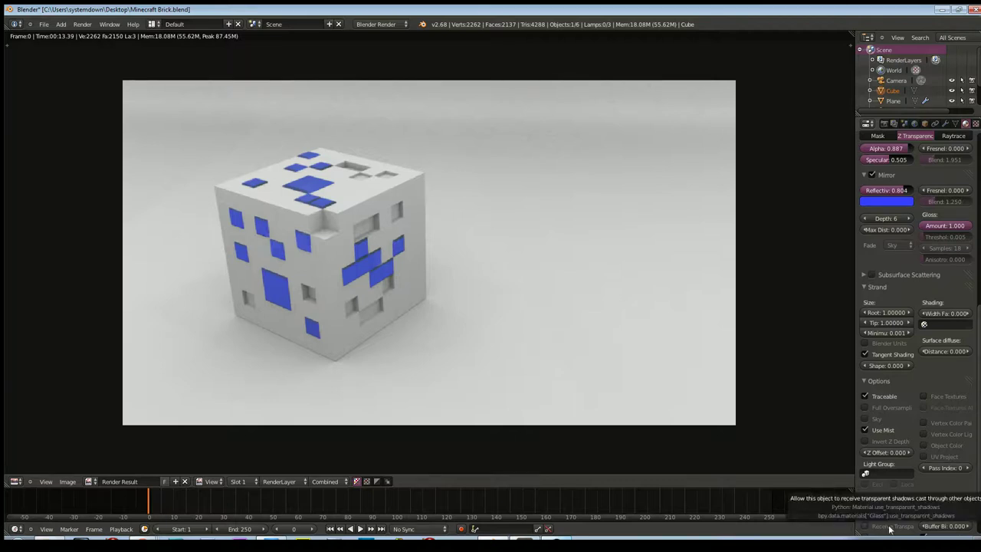
scroll(897, 519, "down", 2)
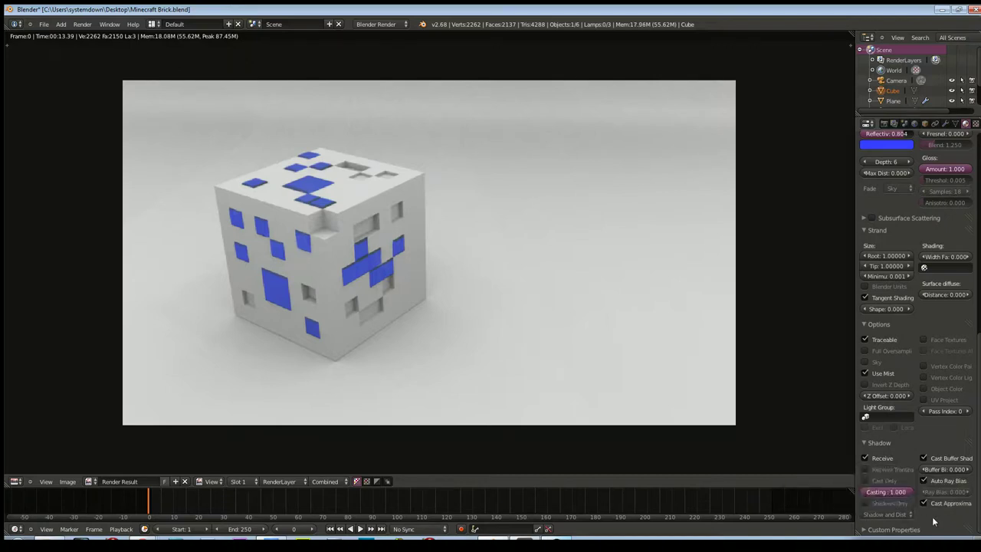
scroll(916, 459, "up", 2)
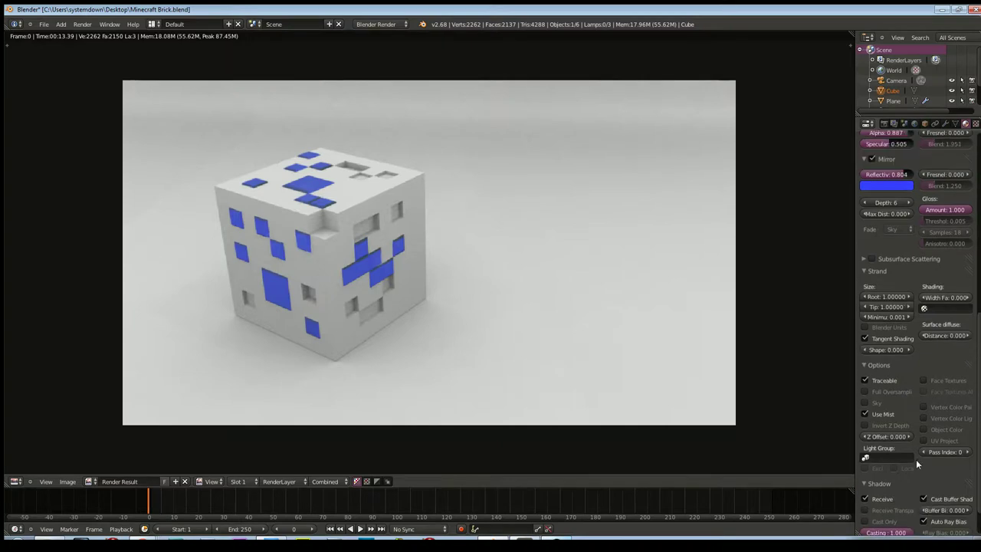
scroll(922, 422, "up", 4)
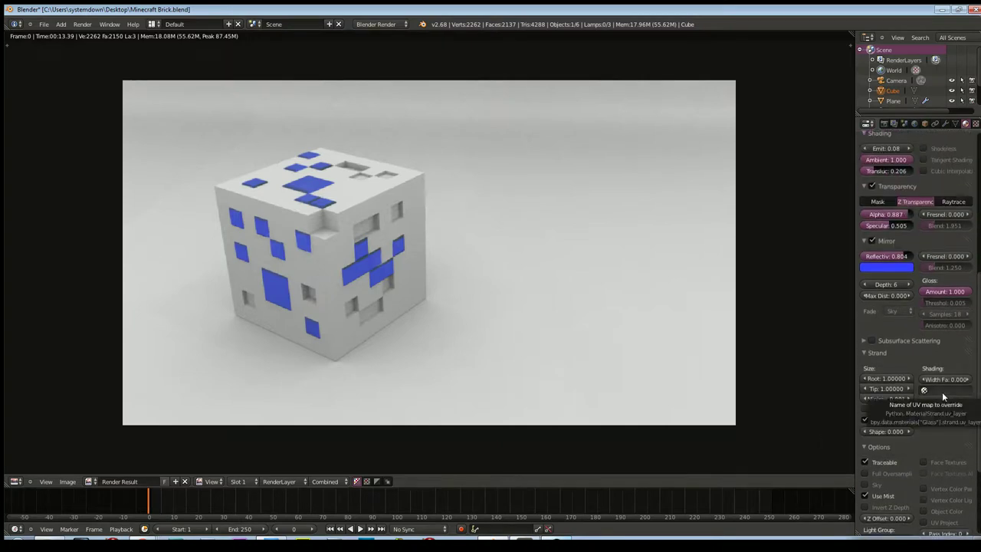
scroll(908, 353, "up", 1)
left_click(861, 361)
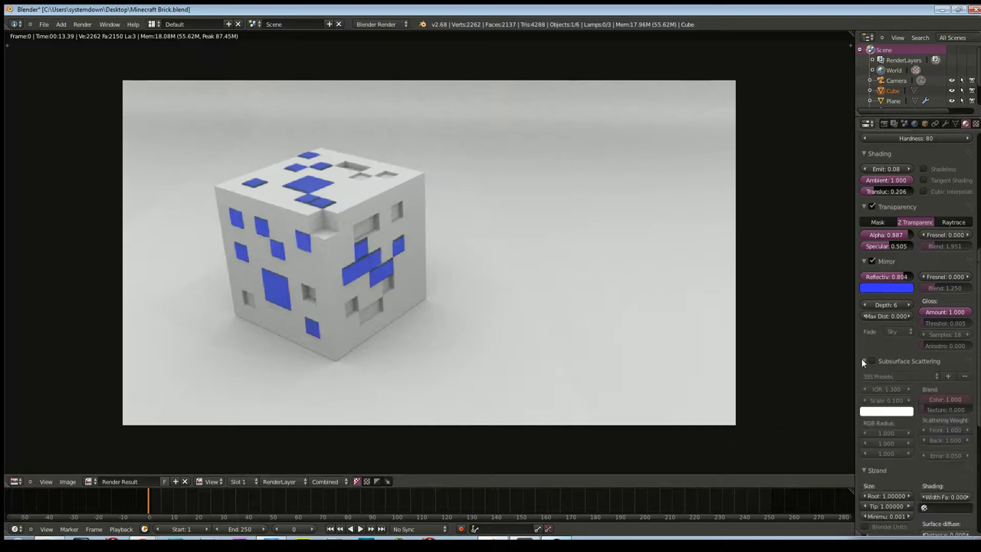
left_click(897, 376)
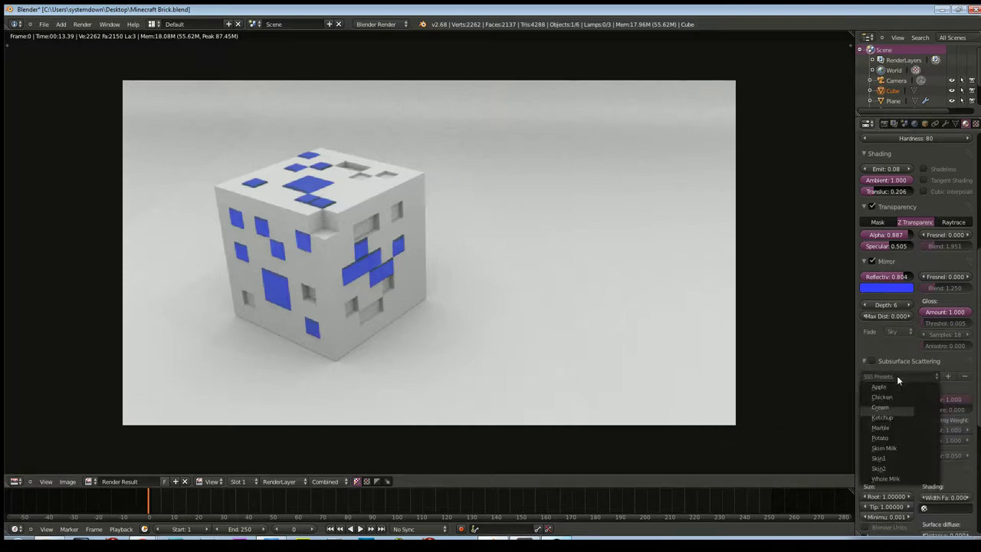
left_click(864, 360)
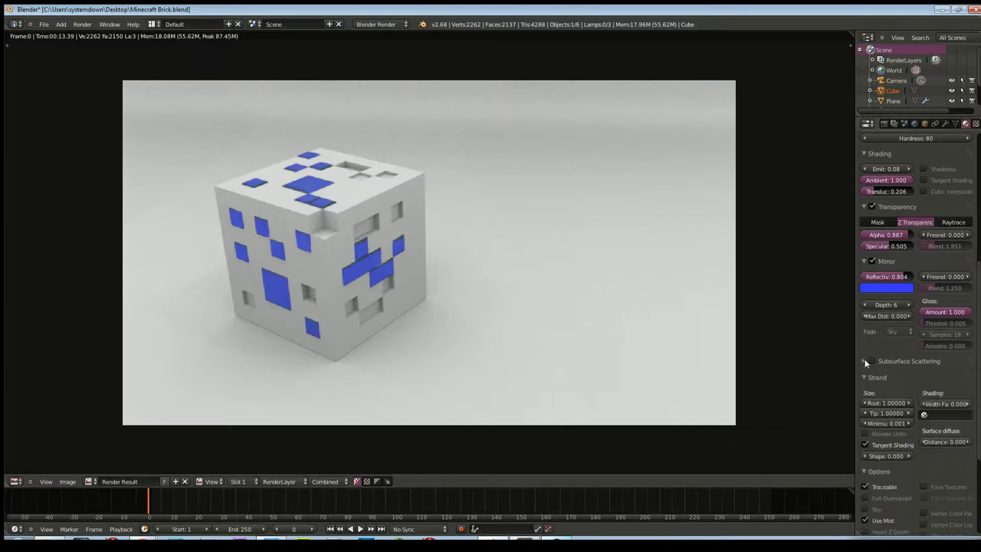
scroll(881, 377, "up", 3)
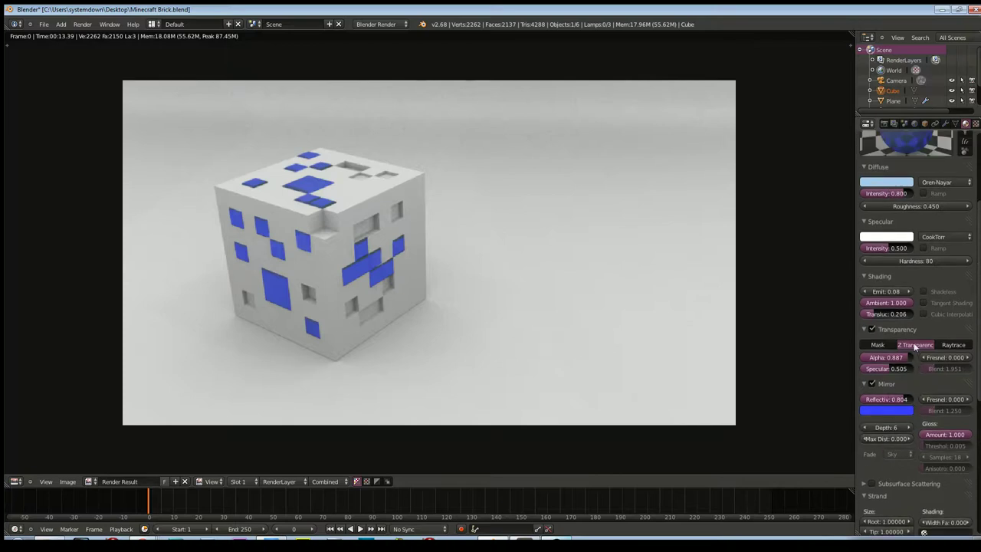
scroll(914, 349, "up", 2)
scroll(914, 350, "up", 2)
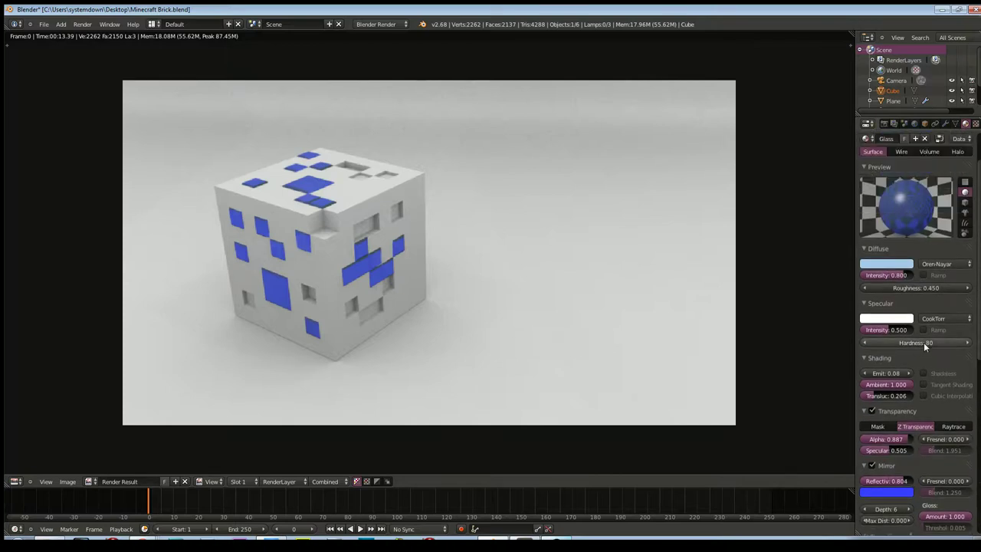
left_click(936, 321)
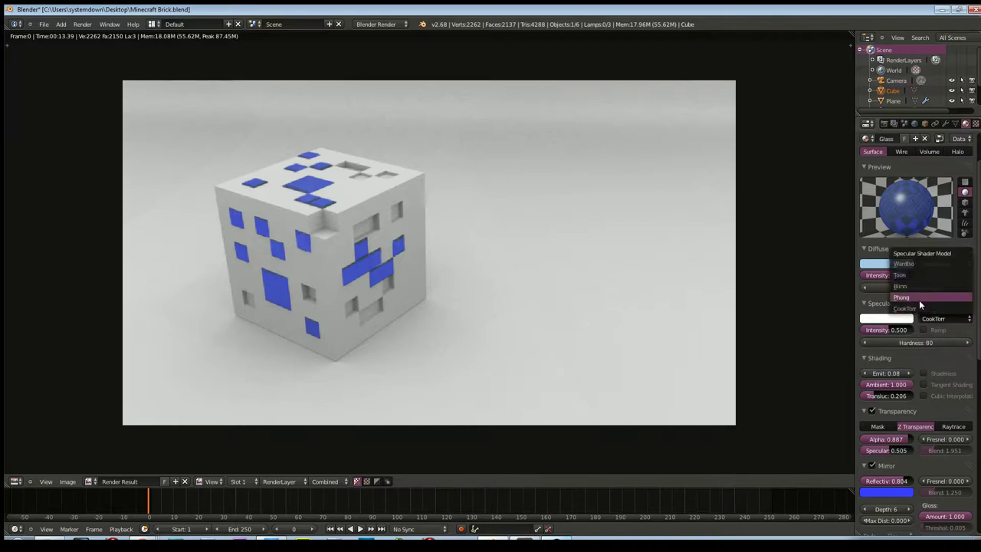
- Give the Glass a Phong specular with hardness 61, render twice, and show its Clouds texture
left_click(919, 302)
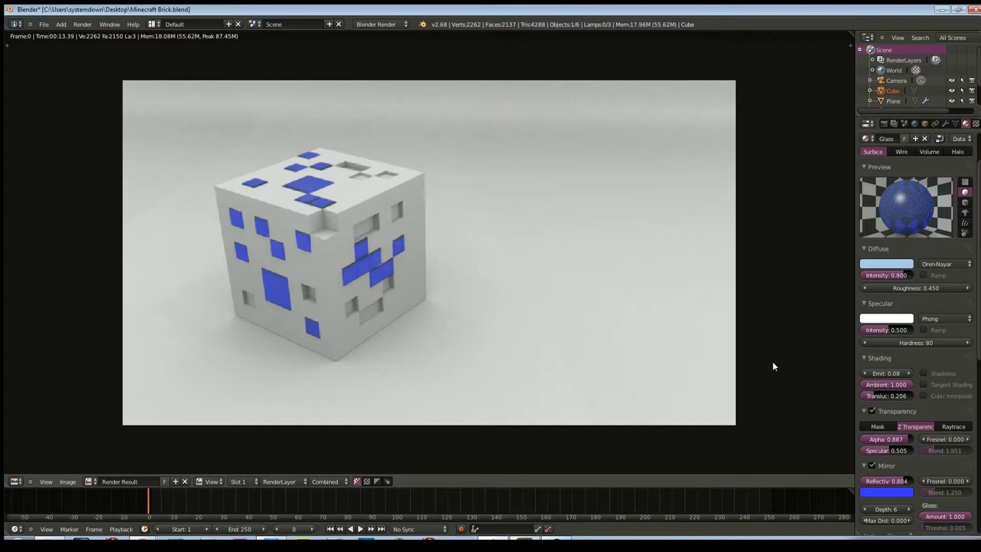
key("F12")
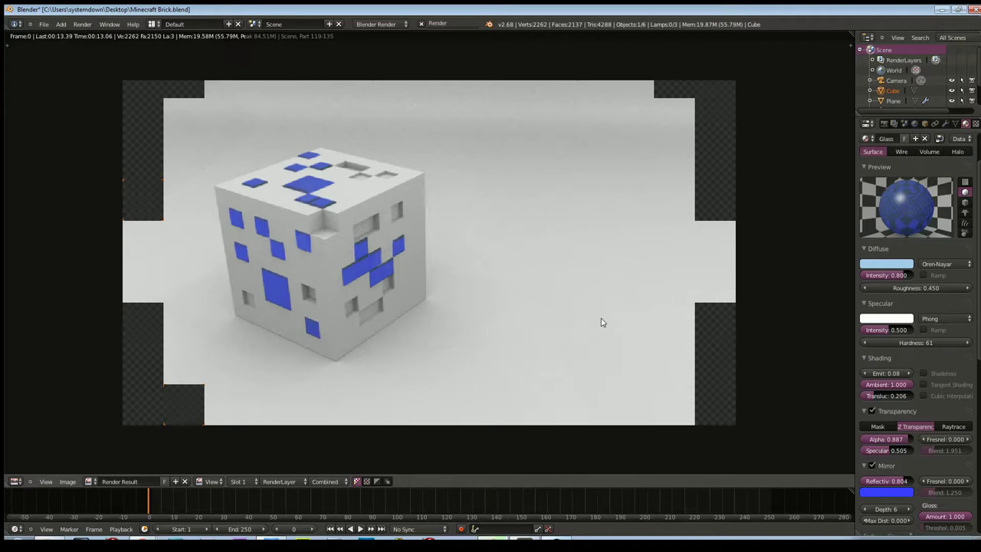
key("F12")
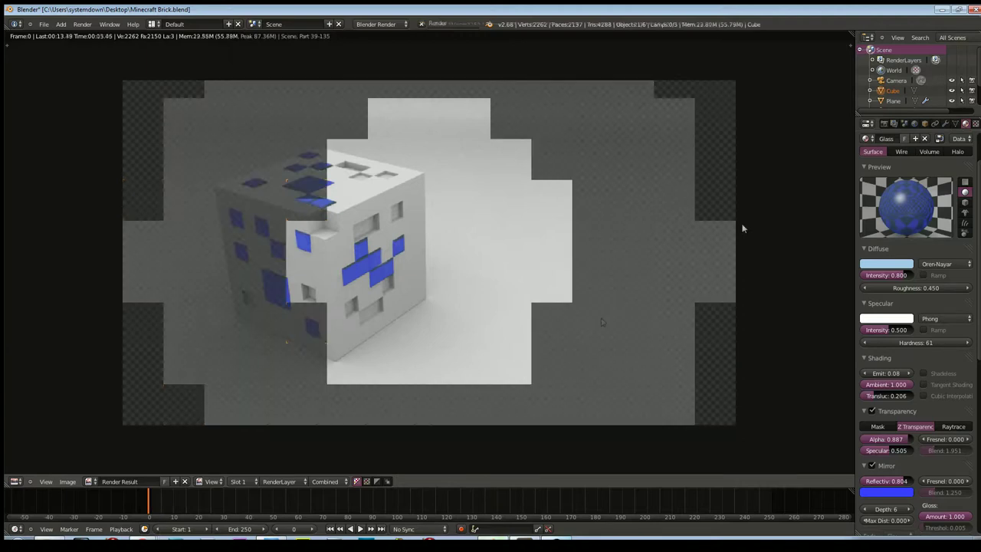
left_click(975, 122)
scroll(949, 358, "down", 5)
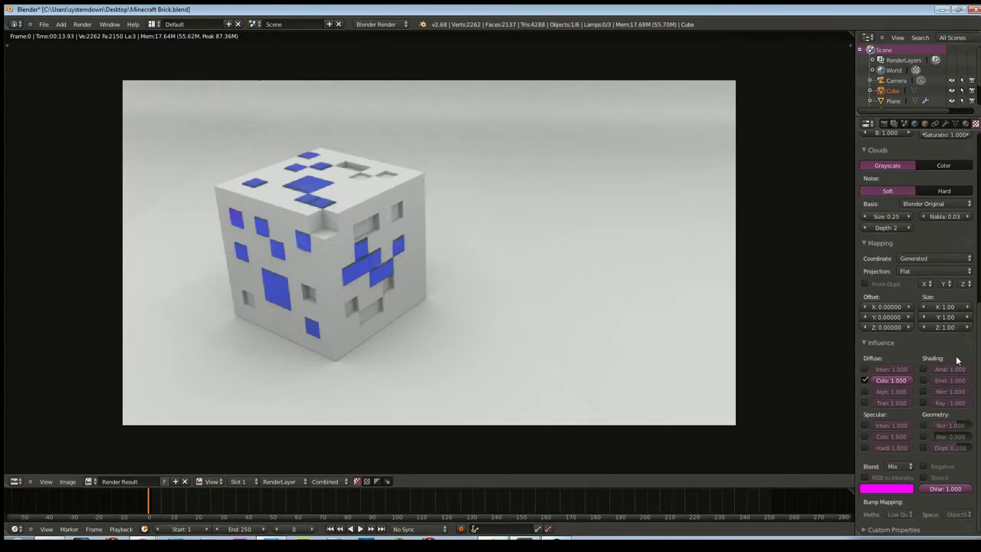
- Let the texture affect surface normals and compare its material and texture previews
left_click(923, 425)
scroll(923, 434, "up", 4)
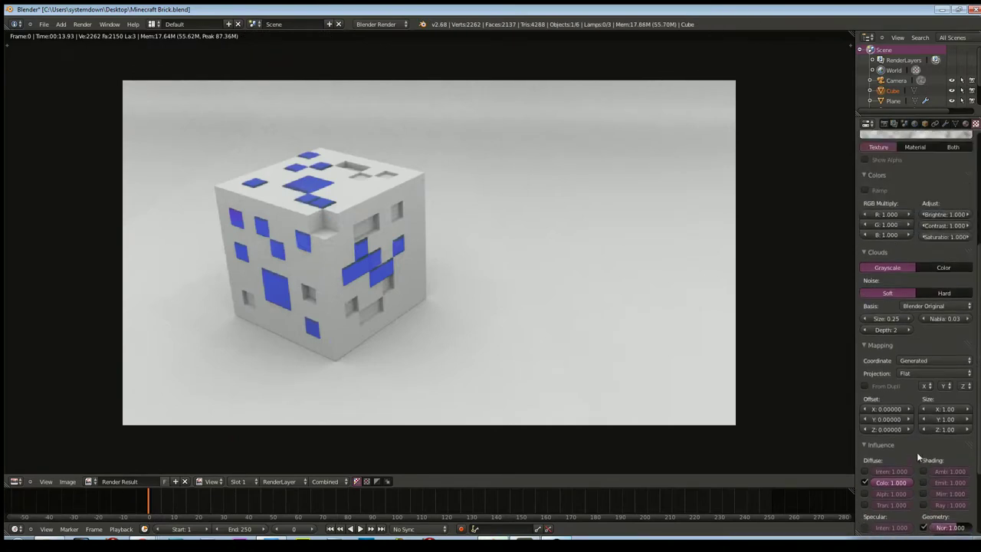
scroll(917, 452, "up", 4)
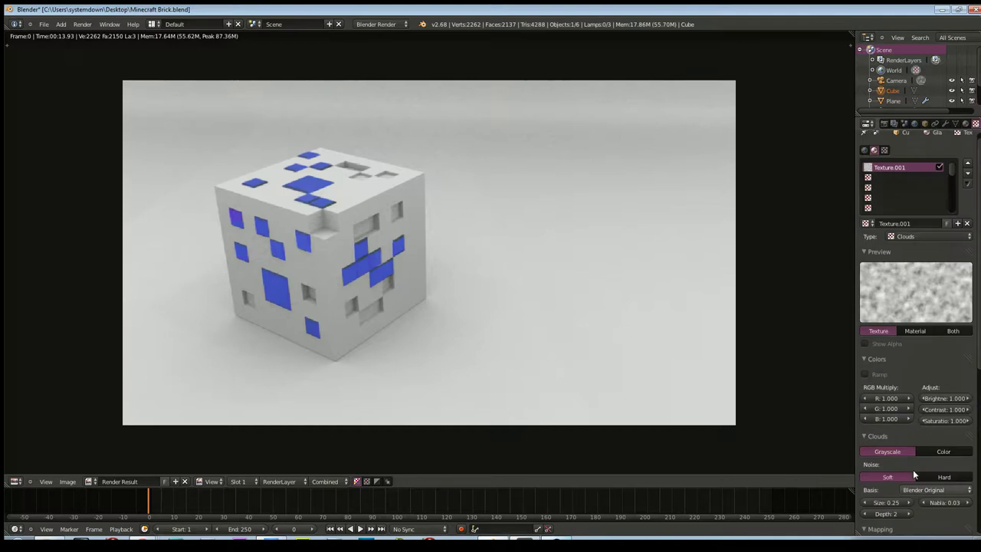
left_click(914, 341)
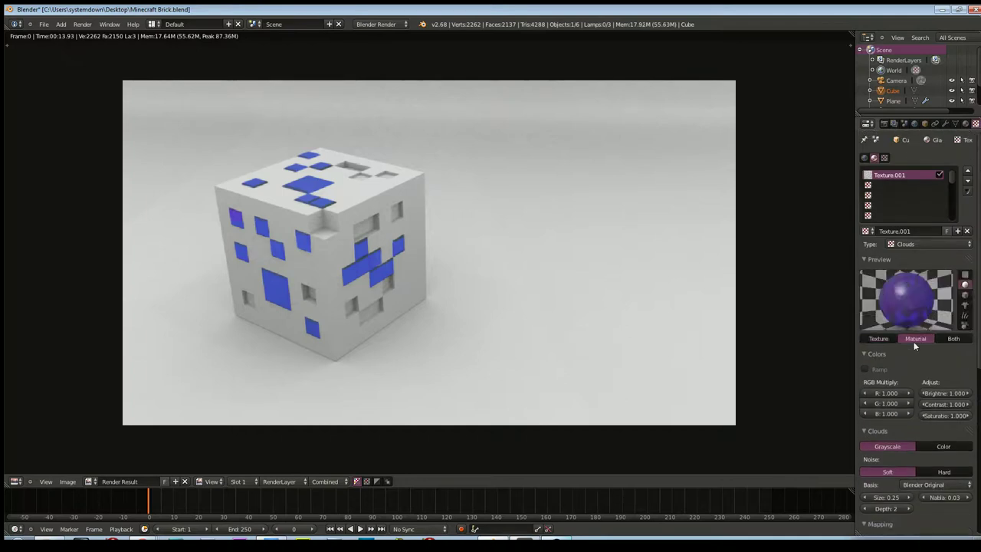
left_click(883, 339)
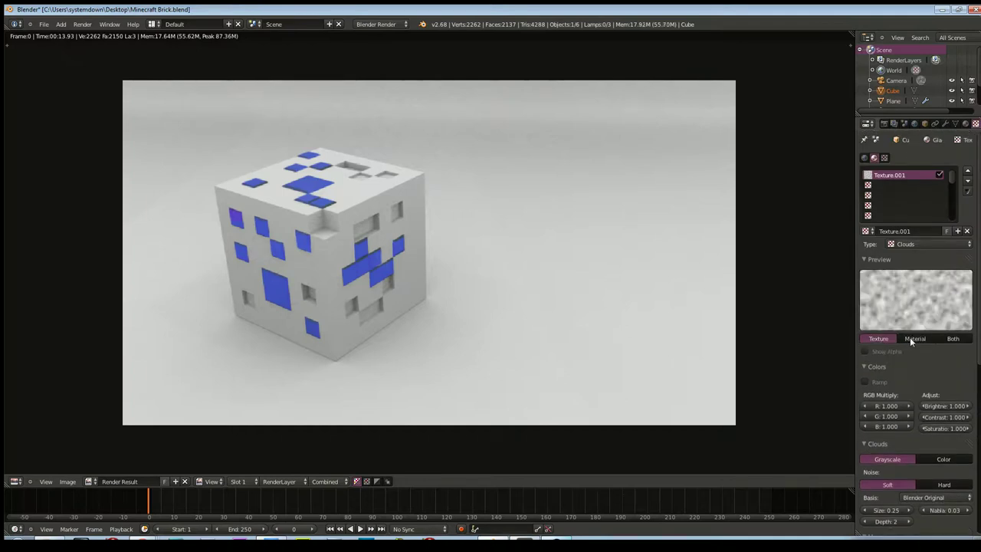
left_click(912, 339)
- Change Texture.001's type to Image or Movie and browse images without picking one
left_click(920, 243)
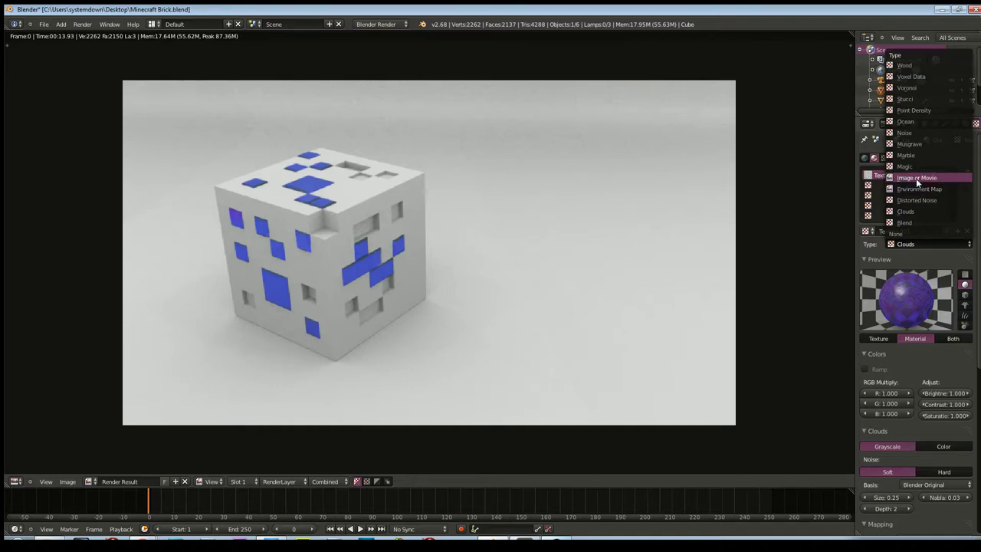
left_click(917, 180)
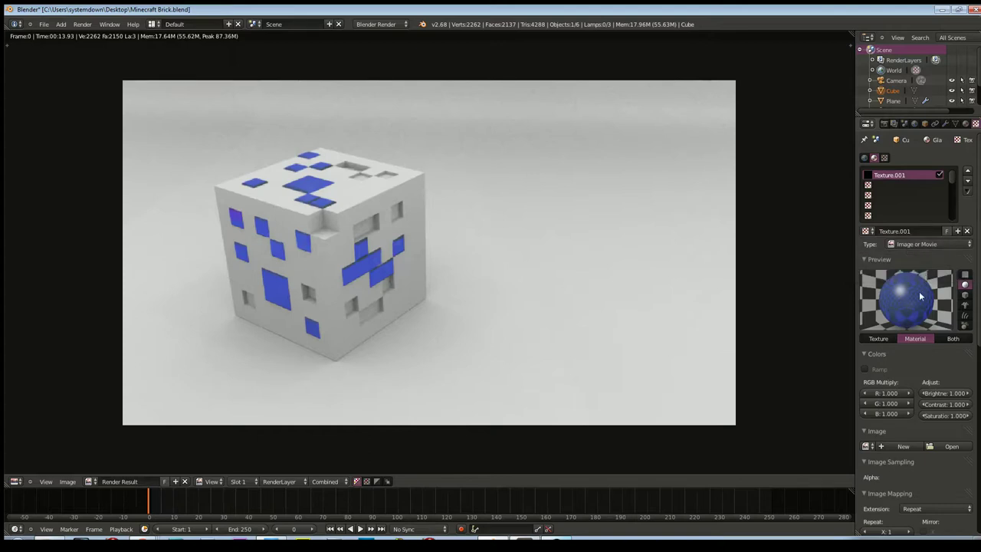
scroll(924, 347, "down", 2)
scroll(911, 349, "down", 2)
left_click(871, 324)
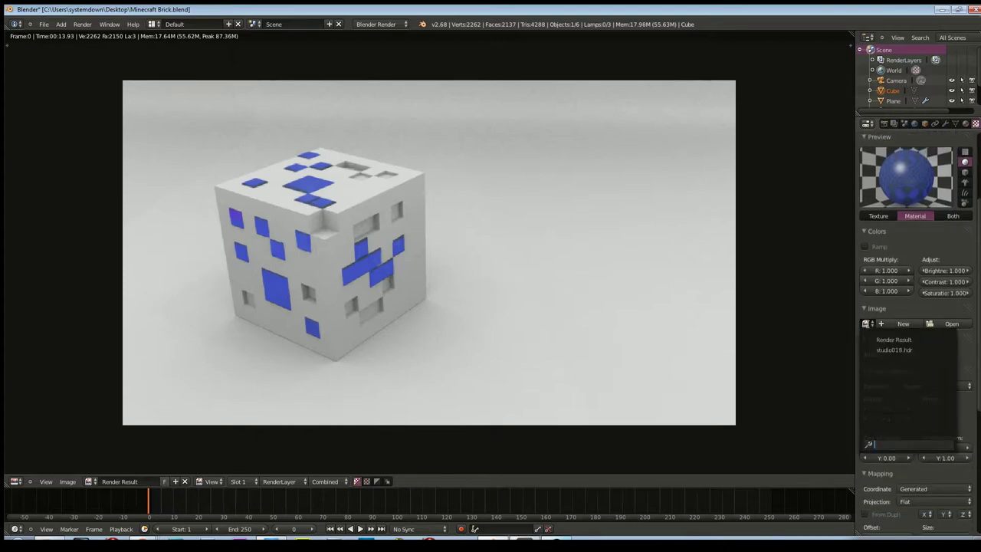
left_click(969, 356)
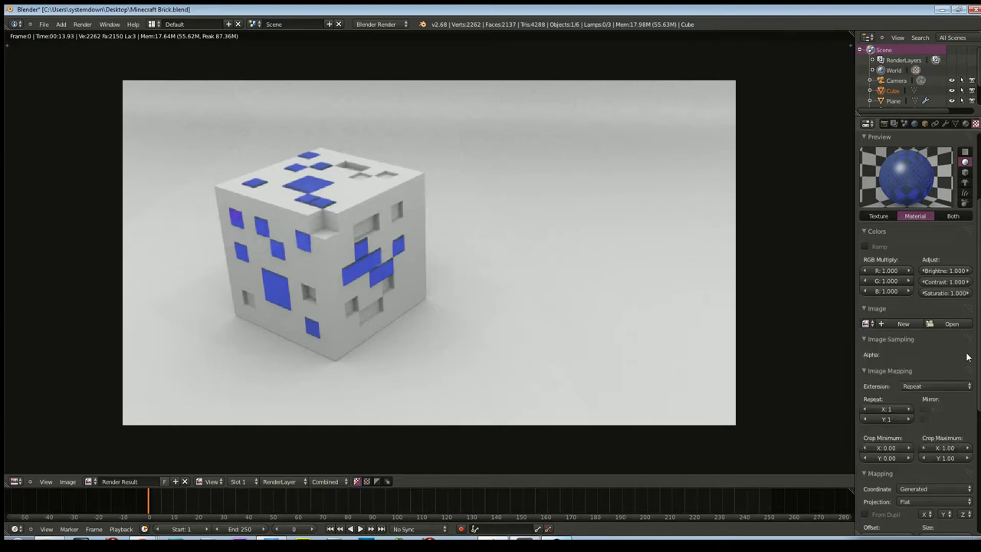
- Map Texture.001 with UV coordinates instead of Generated
scroll(958, 353, "down", 1)
scroll(956, 352, "down", 1)
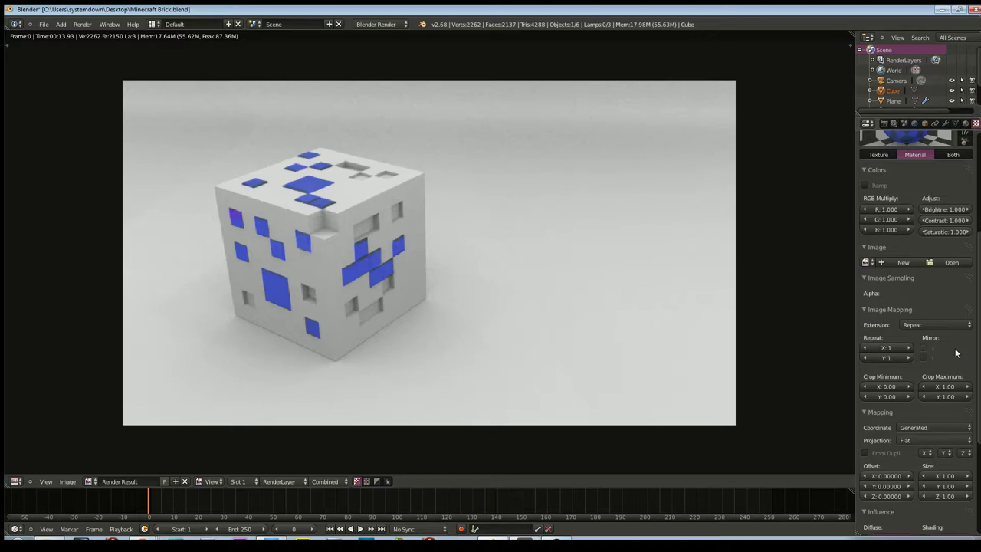
scroll(956, 353, "down", 4)
left_click(913, 304)
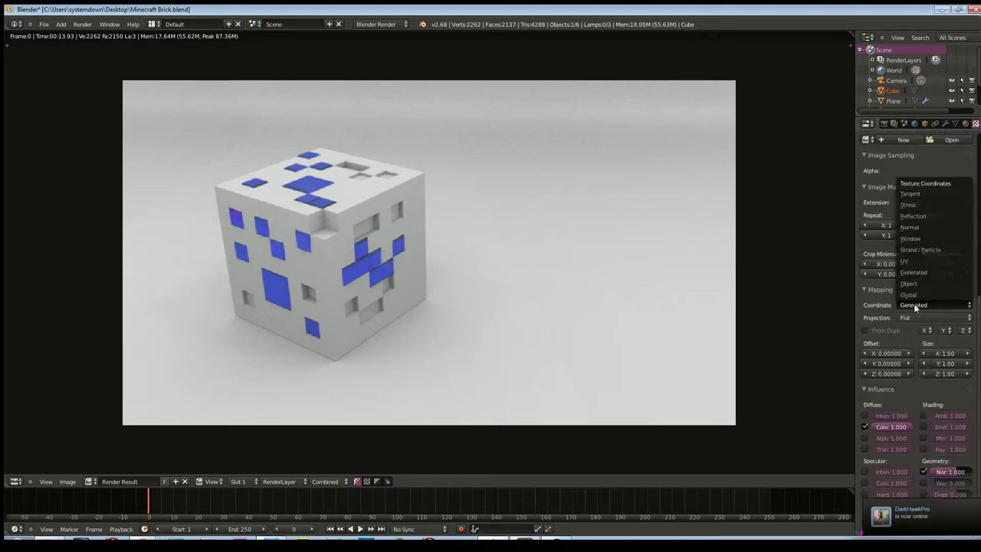
left_click(914, 261)
scroll(949, 475, "down", 2)
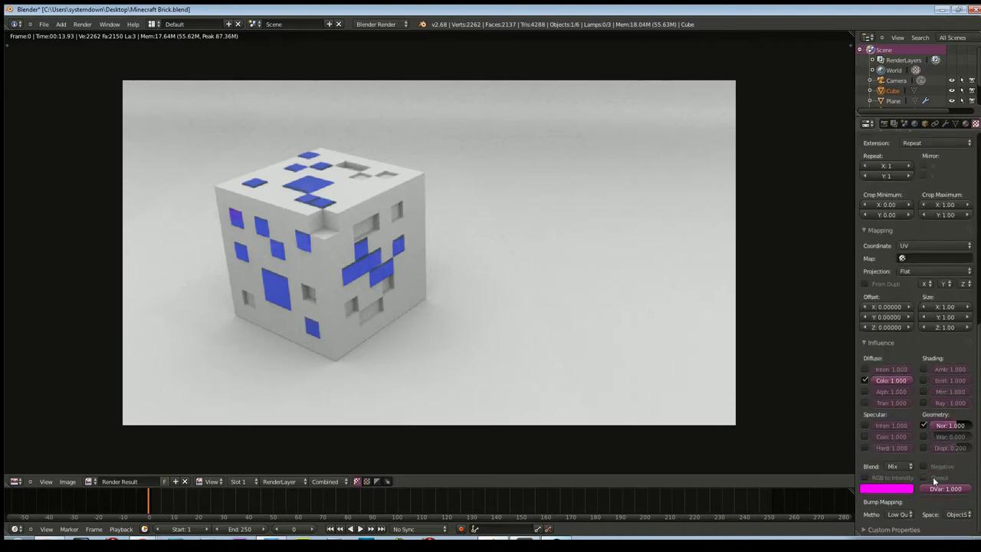
scroll(897, 457, "up", 1)
scroll(898, 454, "up", 6)
scroll(897, 458, "up", 6)
scroll(908, 429, "up", 4)
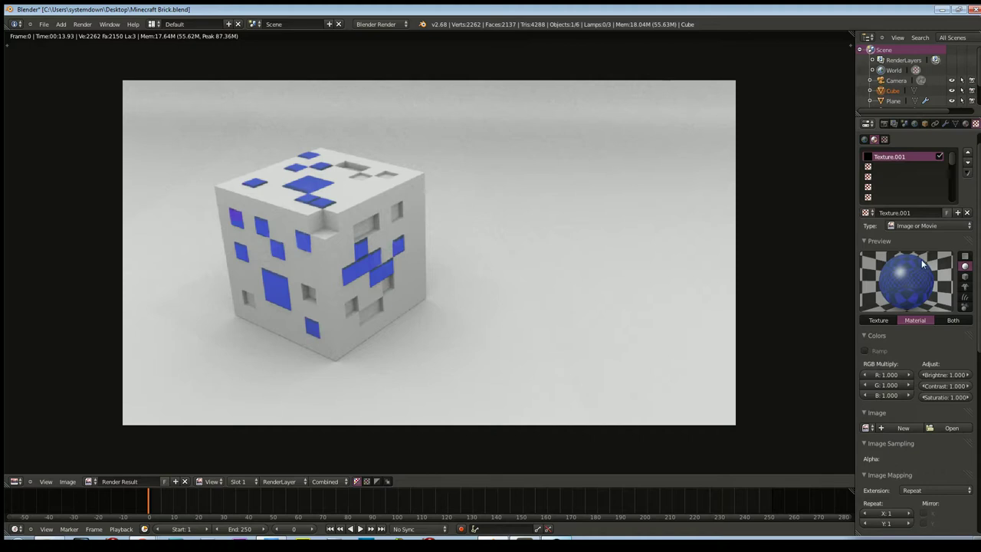
- Render the glass, then make Texture.001 a Blend gradient previewed with alpha shown
key("F12")
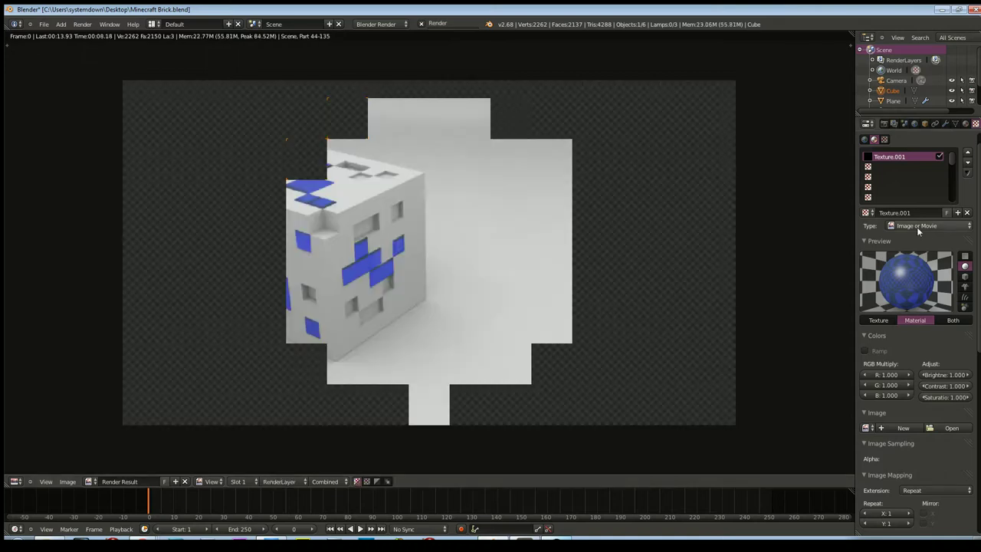
left_click(878, 325)
left_click(900, 228)
left_click(904, 200)
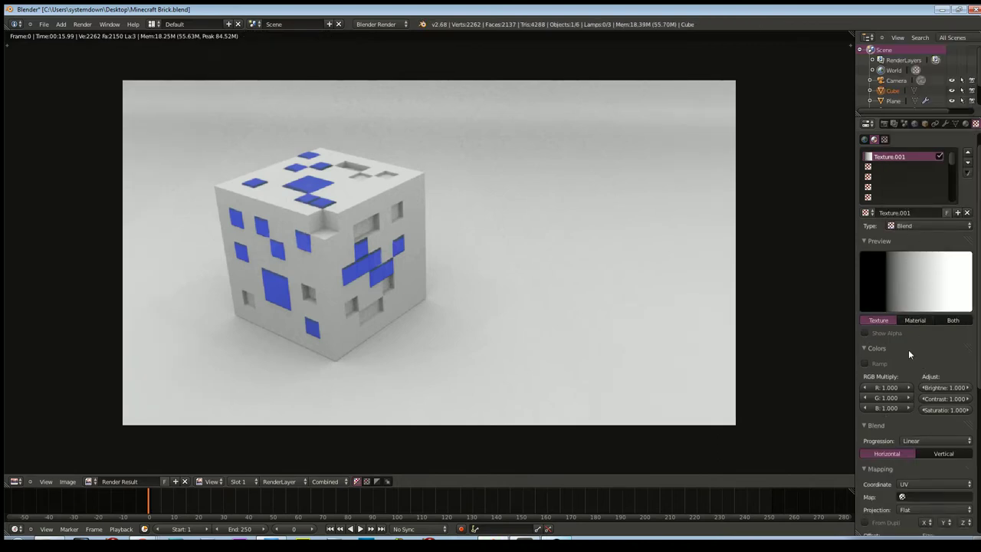
left_click(870, 335)
left_click(869, 335)
left_click(866, 334)
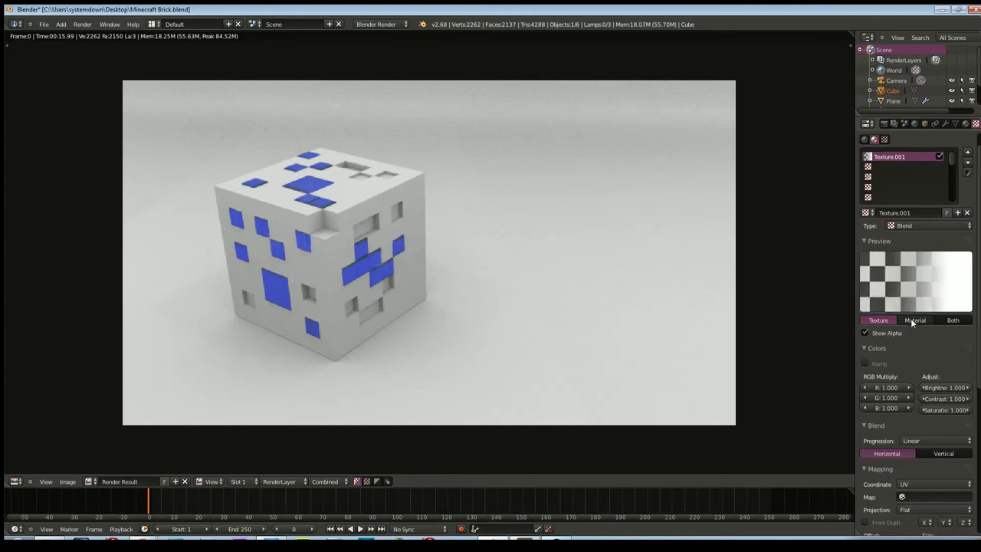
left_click(911, 318)
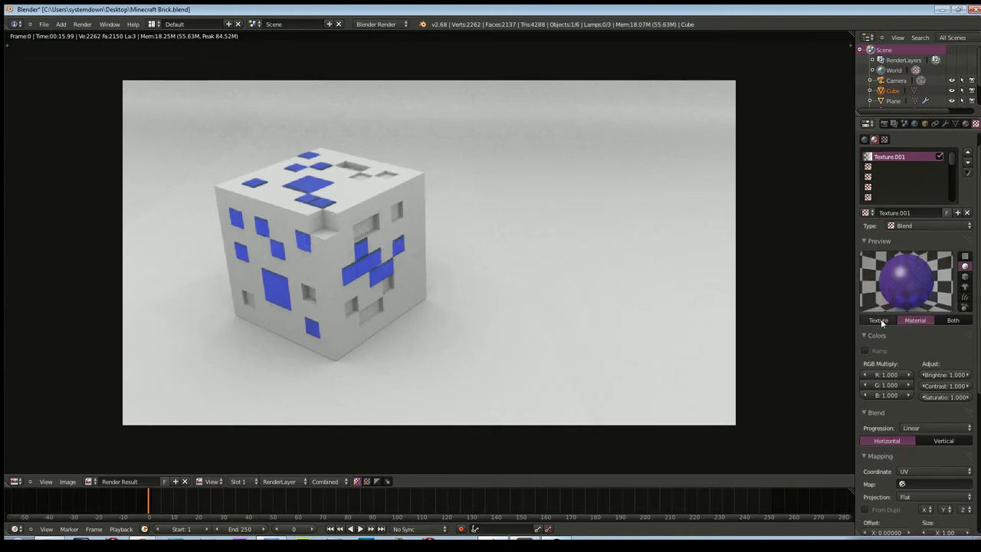
- Let the gradient influence transparency, ambient and mirror, then re-render the cube
scroll(917, 375, "down", 3)
scroll(916, 375, "down", 2)
scroll(918, 387, "down", 3)
scroll(919, 393, "down", 2)
scroll(916, 394, "down", 1)
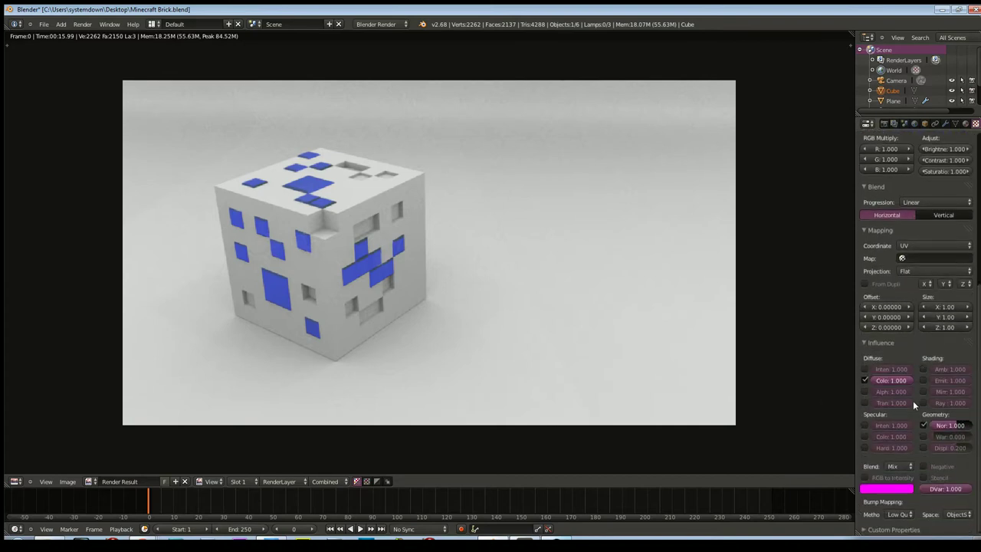
left_click(867, 401)
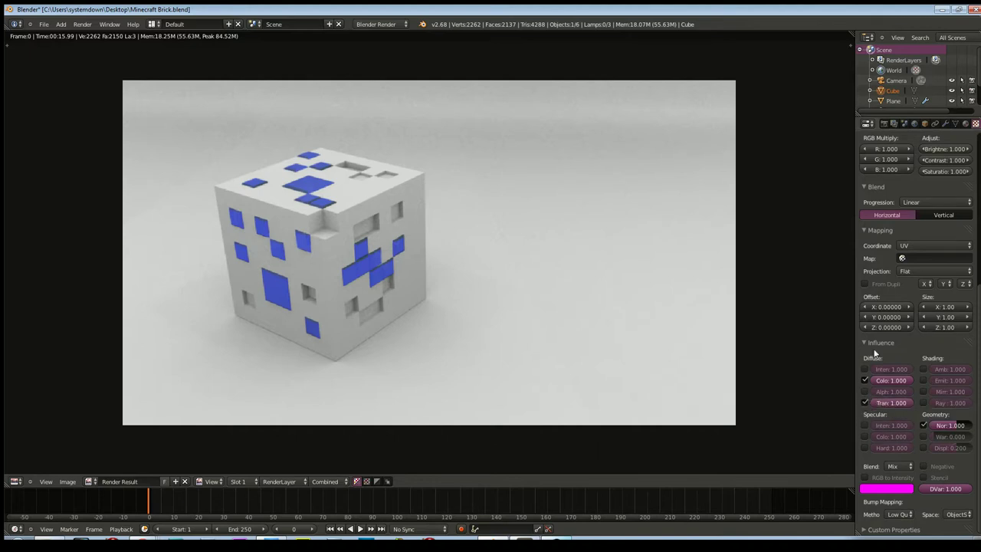
left_click(923, 371)
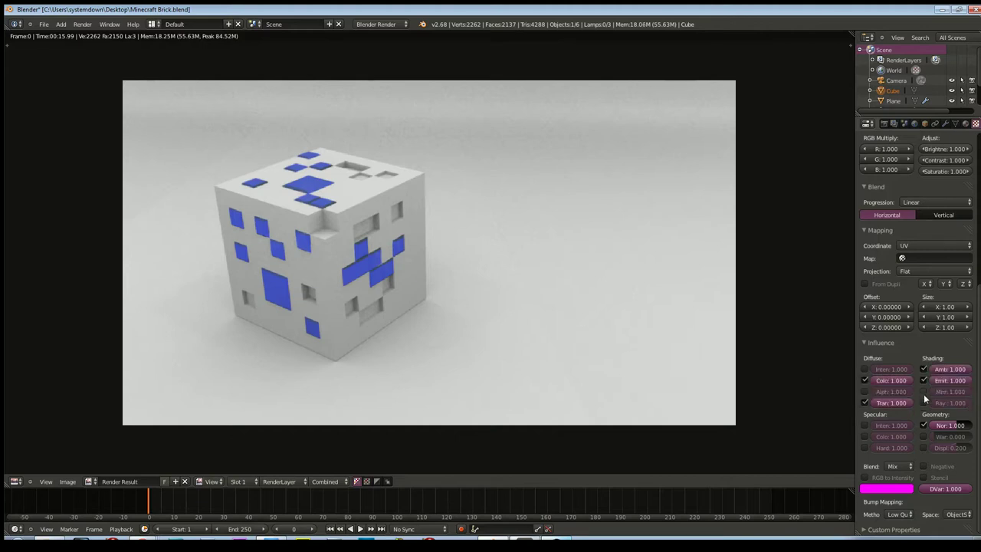
left_click(924, 392)
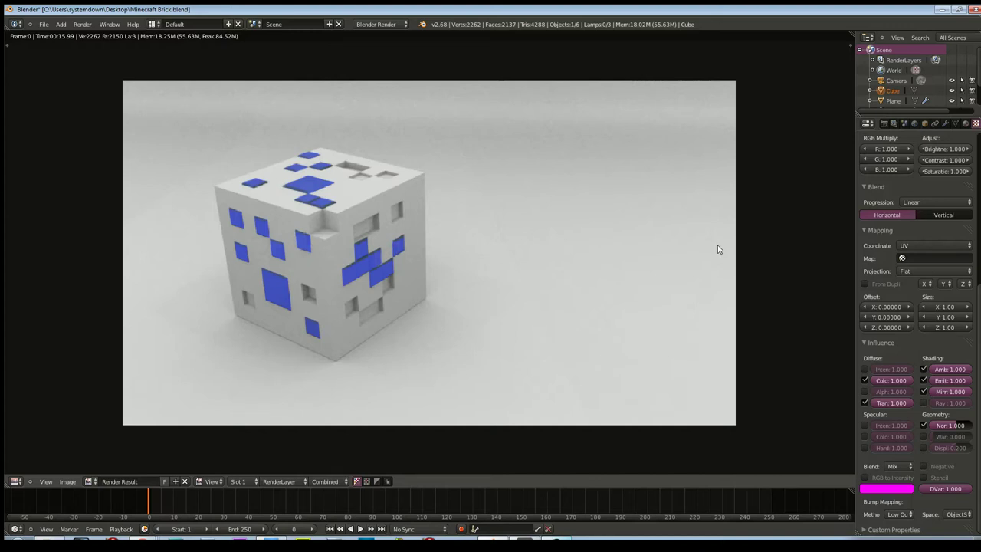
key("F12")
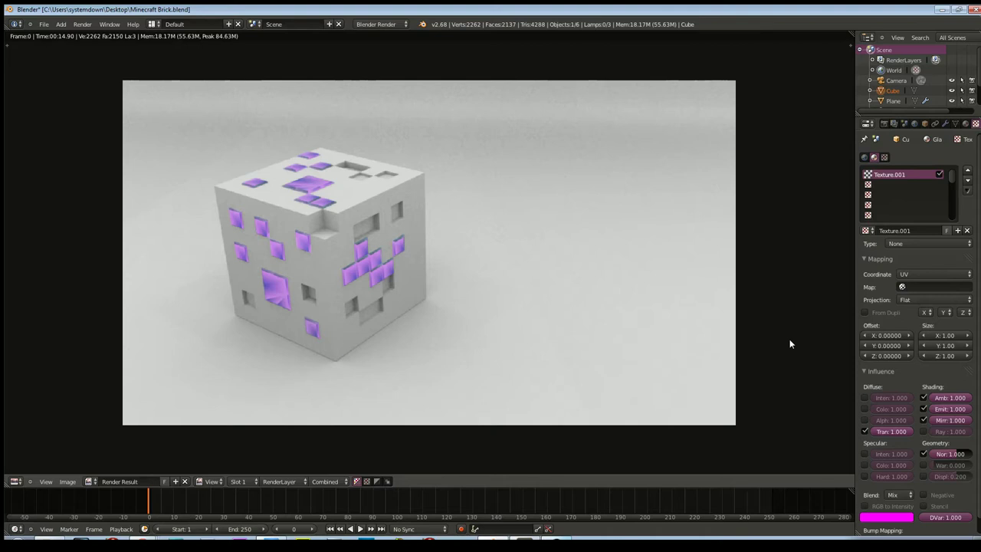
- Re-render with Texture.001 cleared to check the blue inlays, then return from the render window
key("F12")
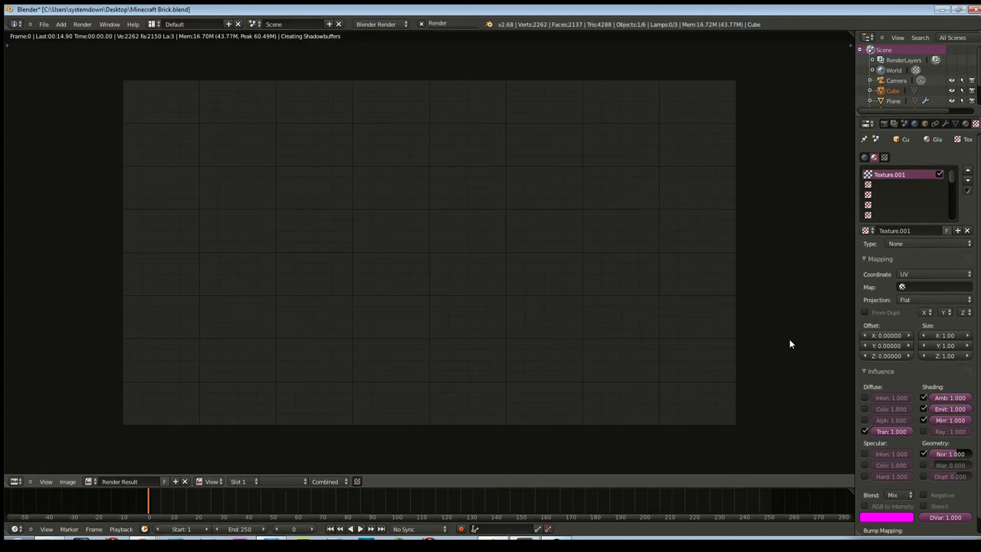
scroll(870, 412, "down", 1)
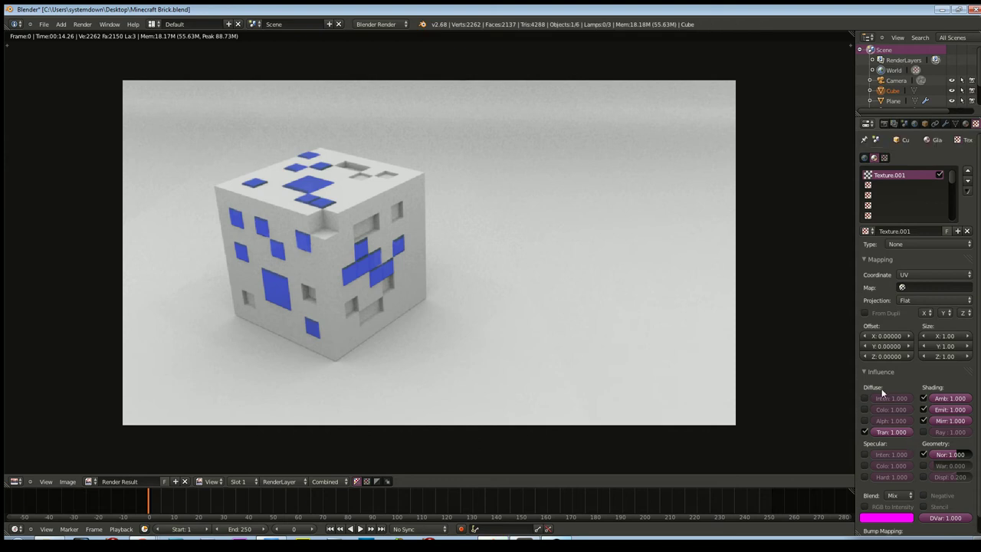
key("Escape")
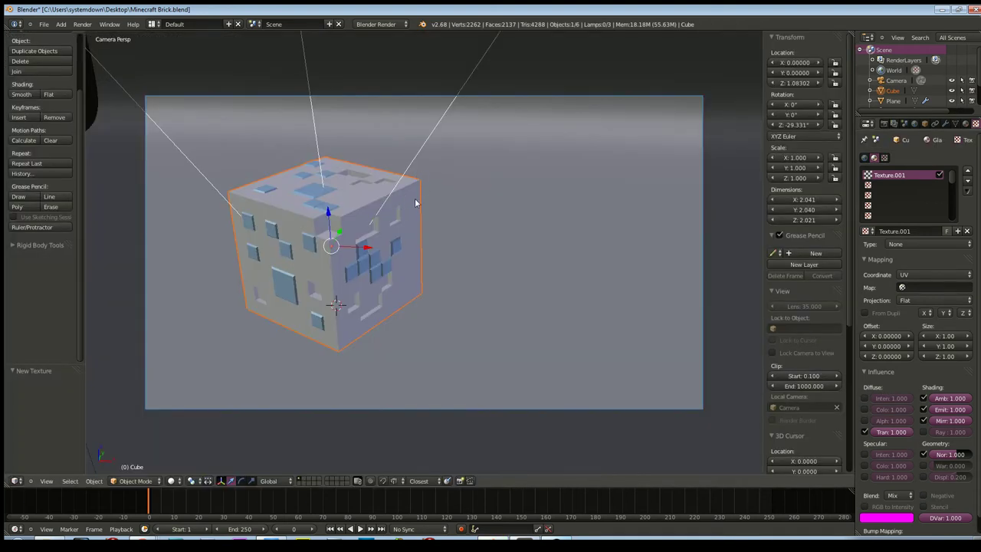
- Inspect the cube from front and right orthographic views, centred, then orbit to look down on it
key("KP_1")
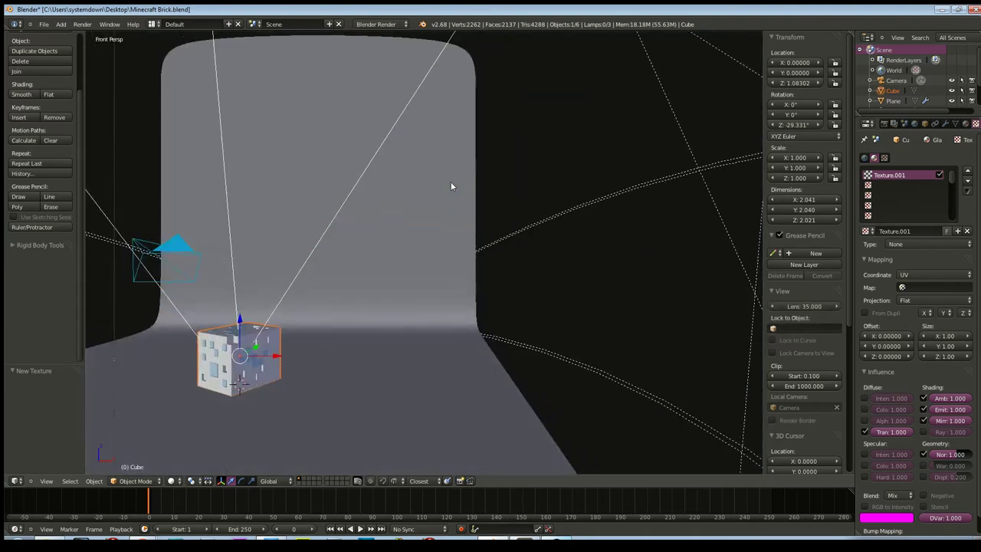
key("KP_3")
key("KP_1")
key("KP_3")
key("Tab")
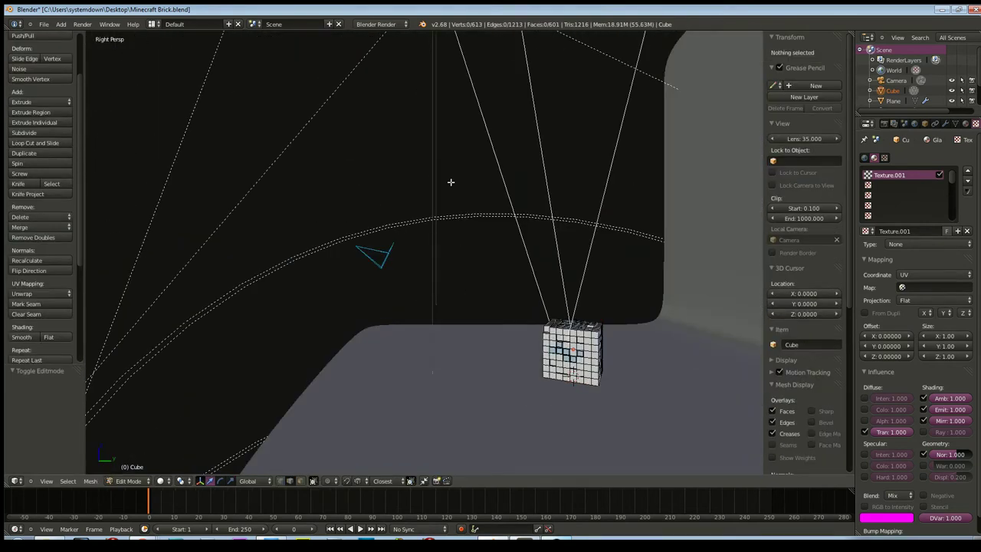
key("Tab")
key("KP_1")
key("KP_5")
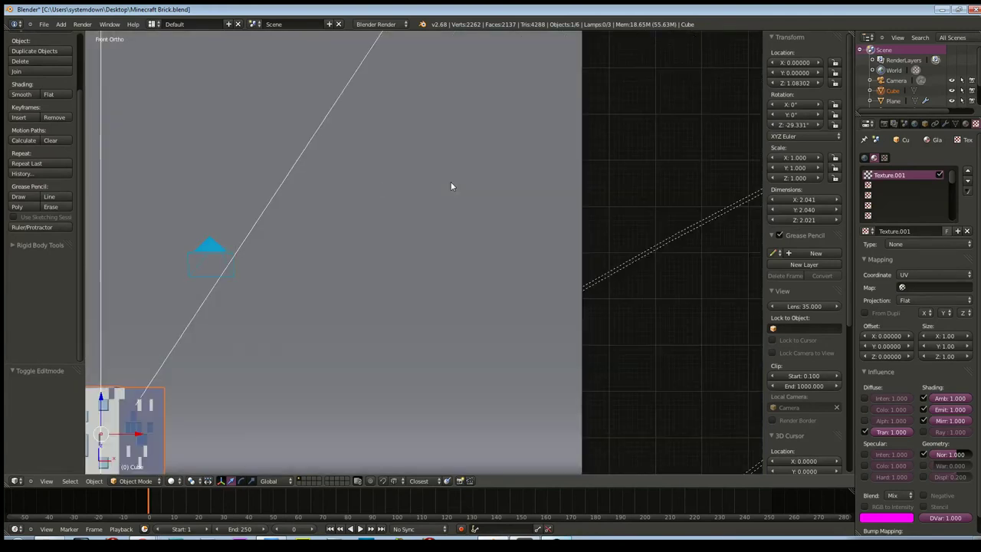
key("KP_Decimal")
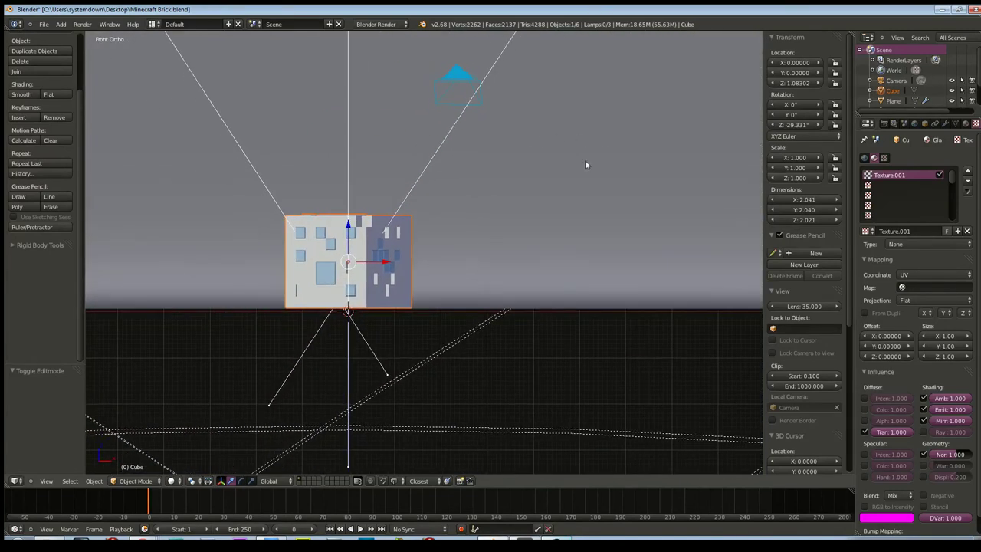
key("KP_5")
key("KP_5")
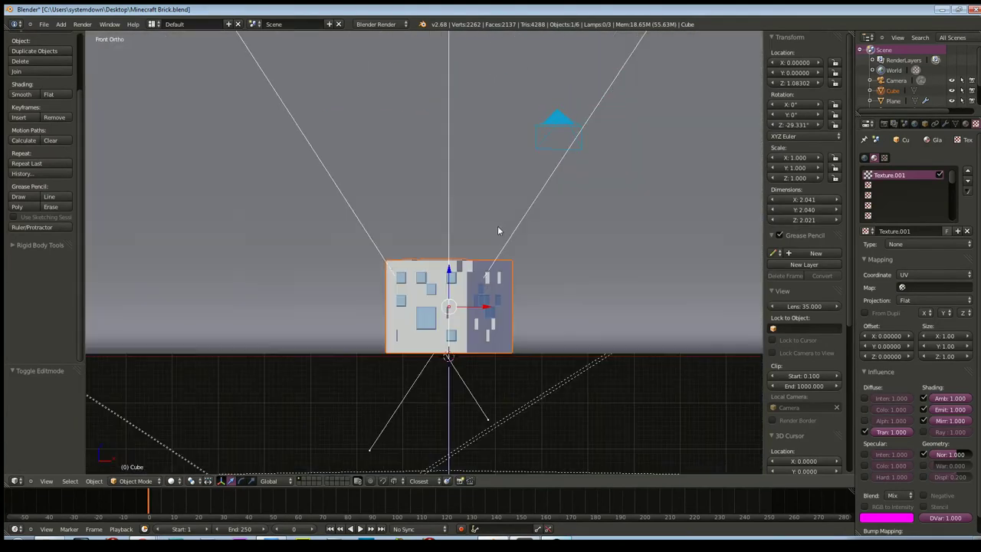
mouse_move(489, 229)
middle_mouse_down()
mouse_move(432, 257)
mouse_move(553, 246)
middle_mouse_up()
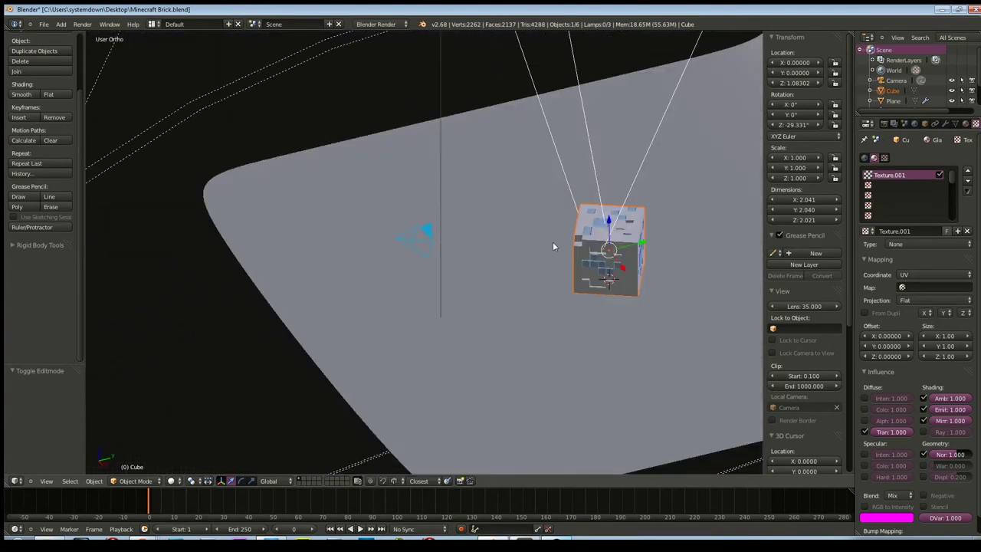
- Set the cube's Z rotation to 0°
left_click(794, 124)
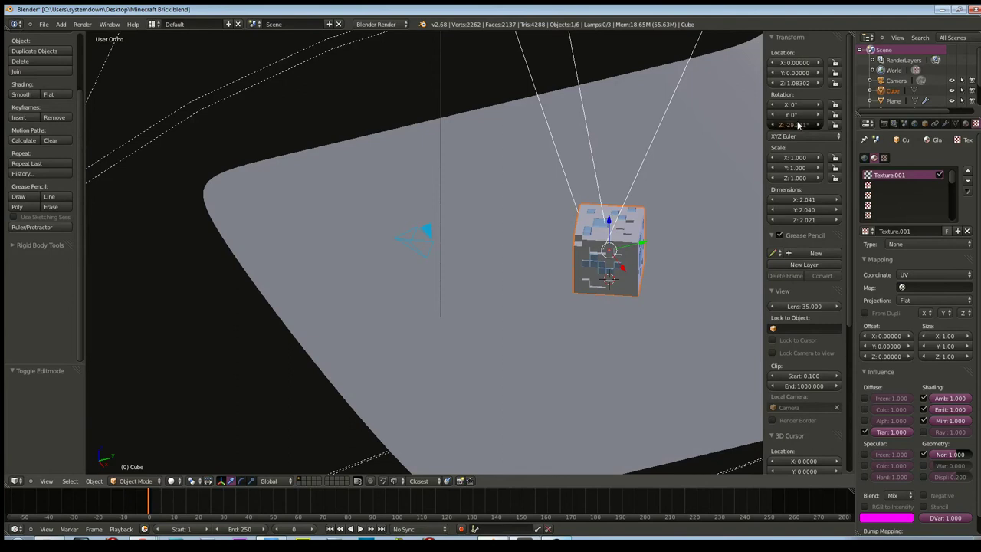
type("0")
key("Return")
- Zoom in on the cube and show the Glass material: hardness 61, alpha 0.887, mirror 0.804
mouse_move(591, 258)
middle_mouse_down()
mouse_move(696, 237)
mouse_move(625, 263)
middle_mouse_up()
scroll(648, 241, "up", 5)
mouse_move(670, 219)
middle_mouse_down()
mouse_move(712, 179)
mouse_move(599, 200)
middle_mouse_up()
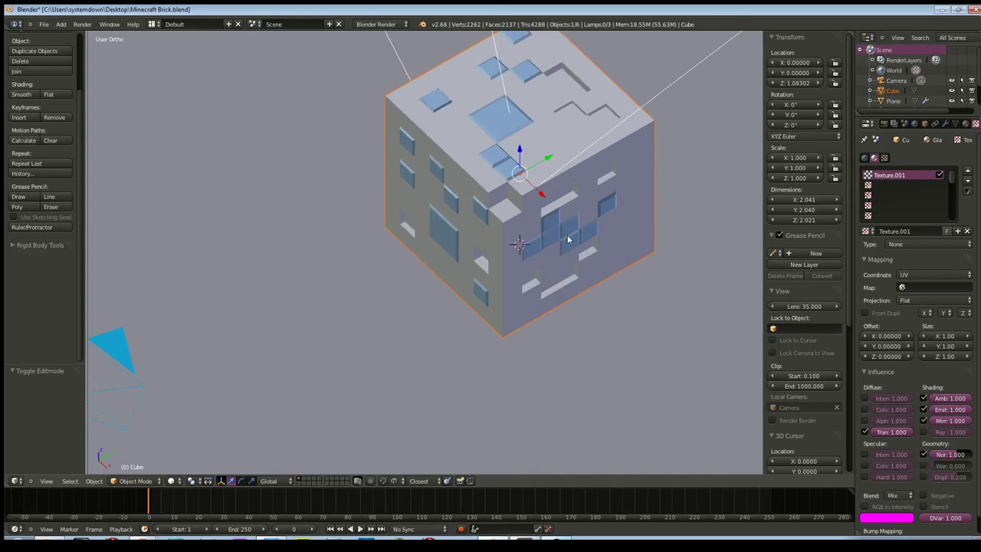
scroll(598, 195, "up", 3)
scroll(568, 299, "down", 1)
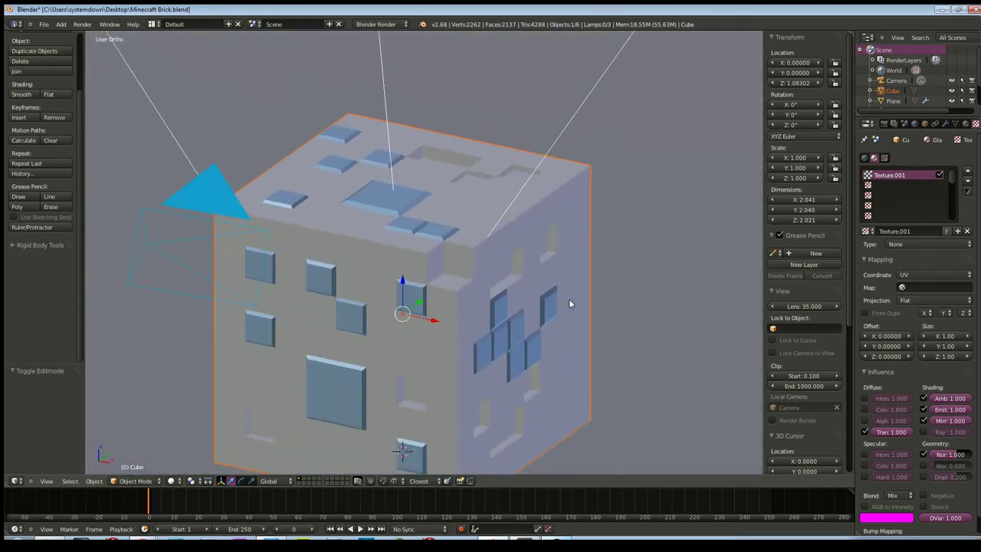
middle_click_drag(564, 306, 562, 307)
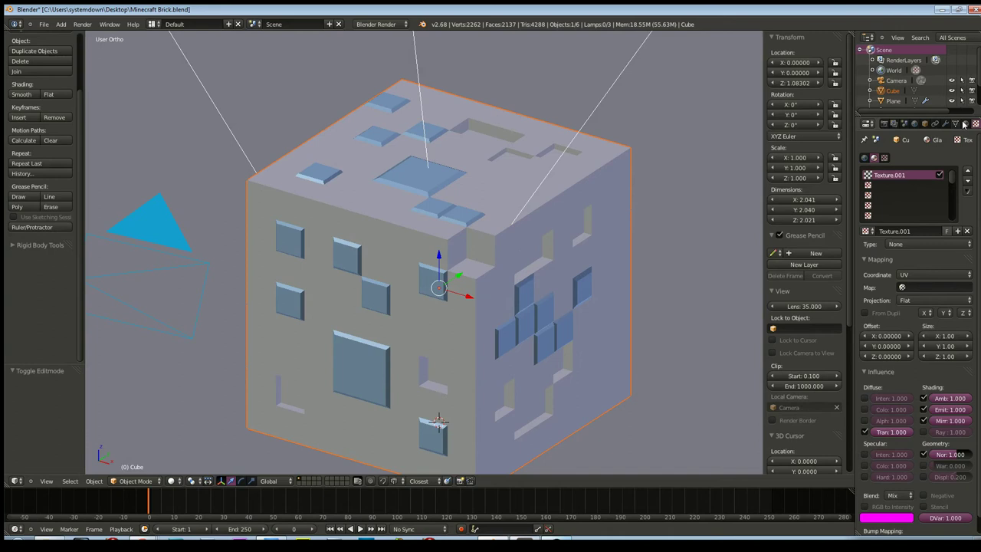
left_click(964, 124)
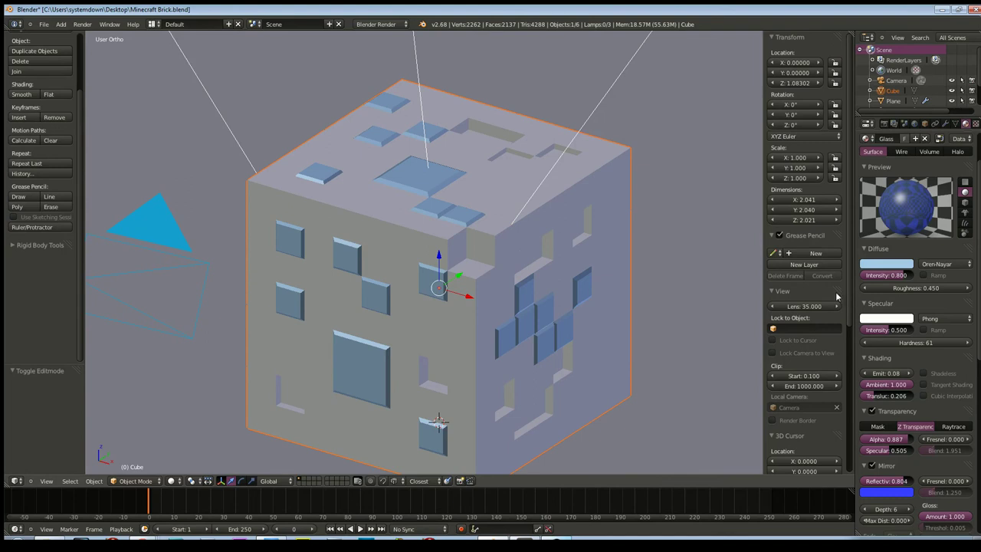
scroll(410, 238, "down", 3)
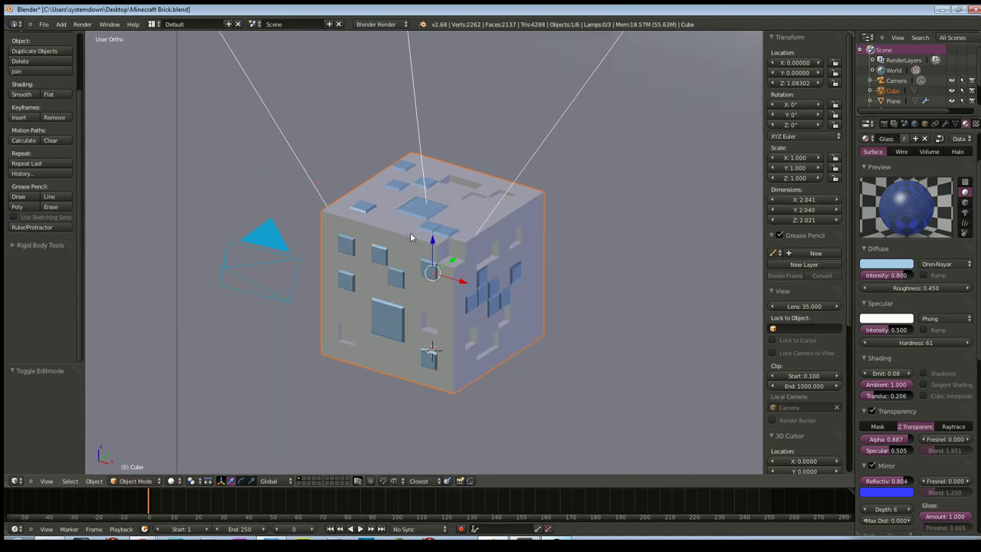